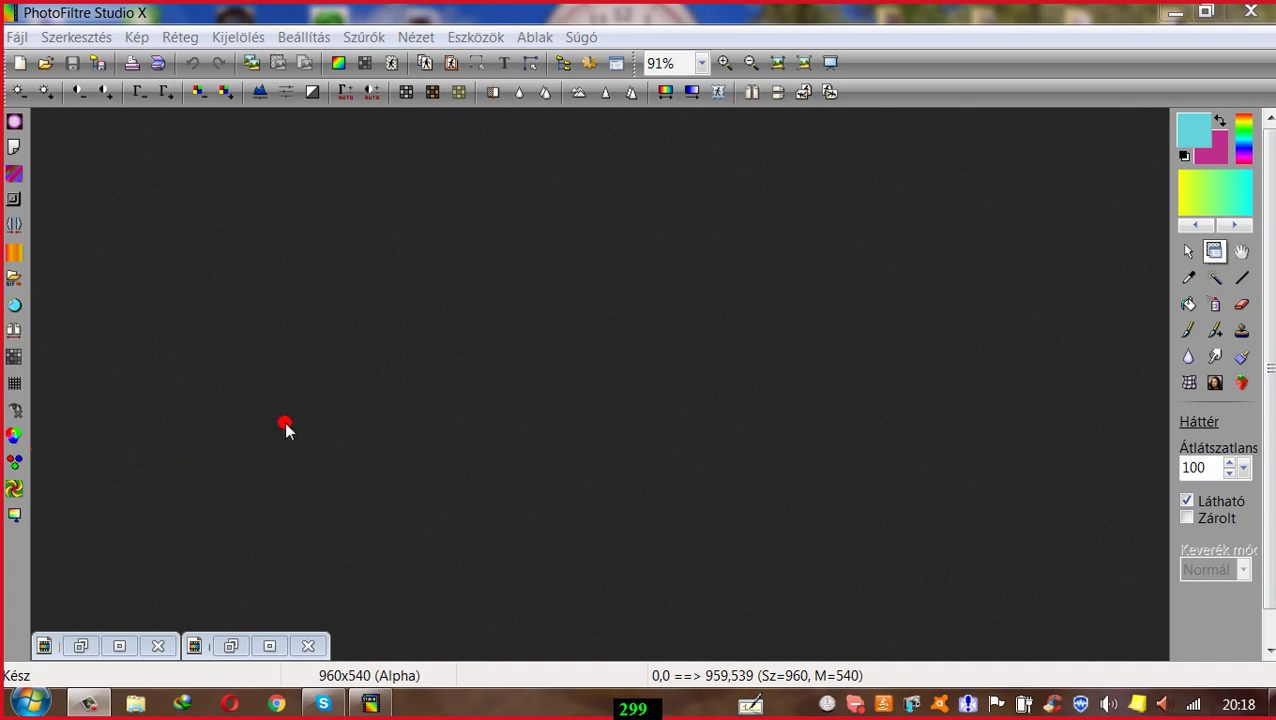
Step: Restore the minimized Névtelen 2.pfi image as a floating window centred in the workspace
left_click(119, 646)
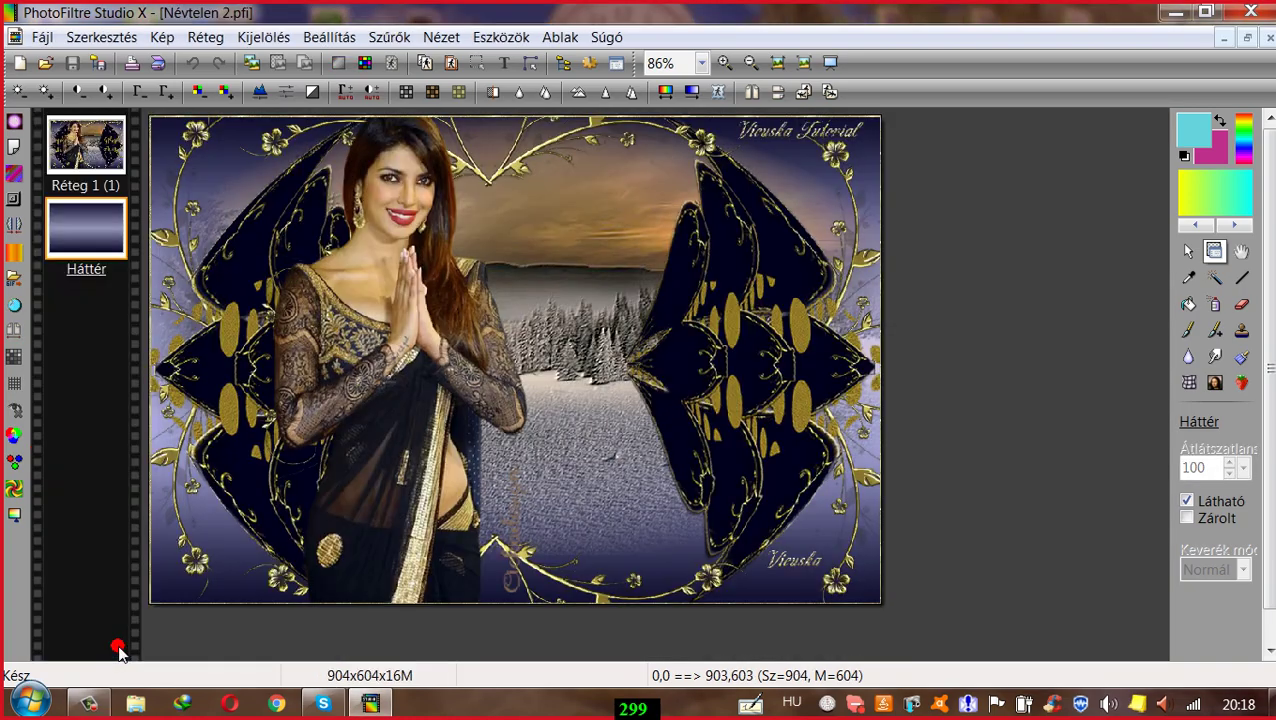
left_click(1248, 37)
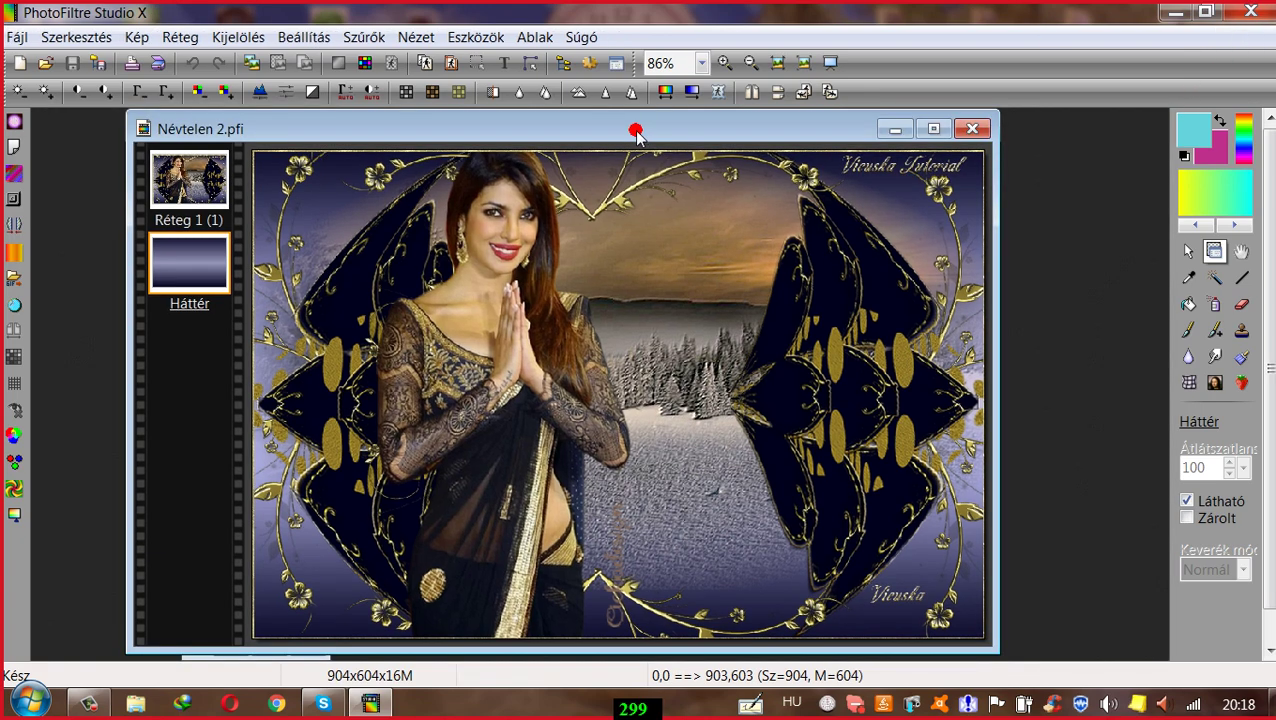
left_click_drag(636, 133, 697, 134)
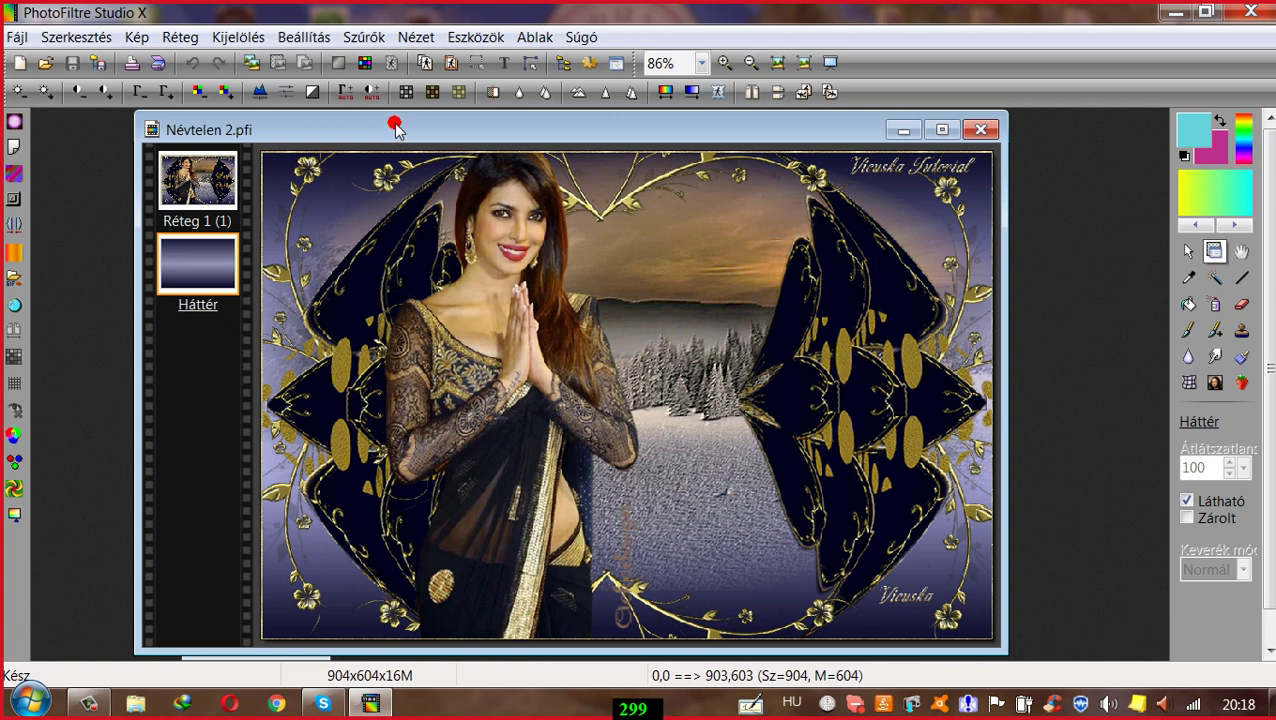
left_click_drag(395, 128, 413, 134)
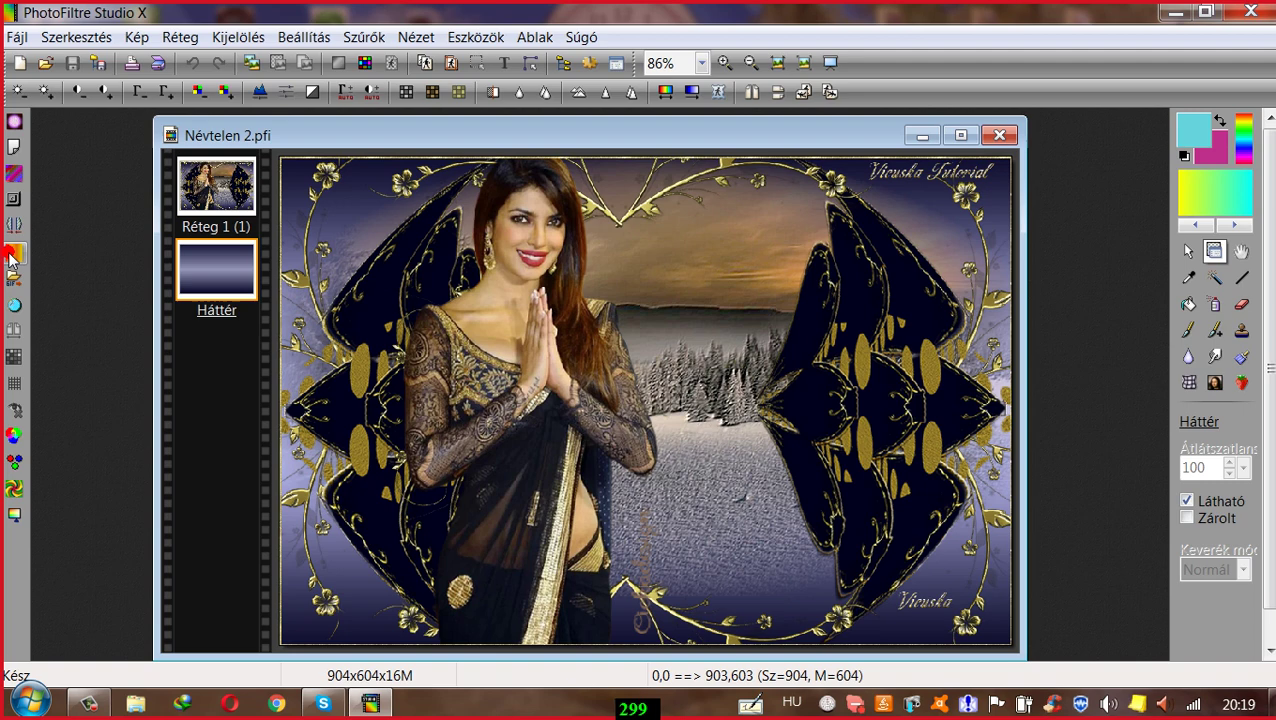
Step: Hide the Réteg 1 layer to view the gradient background beneath it, and make the layer visible again
right_click(215, 190)
left_click(262, 203)
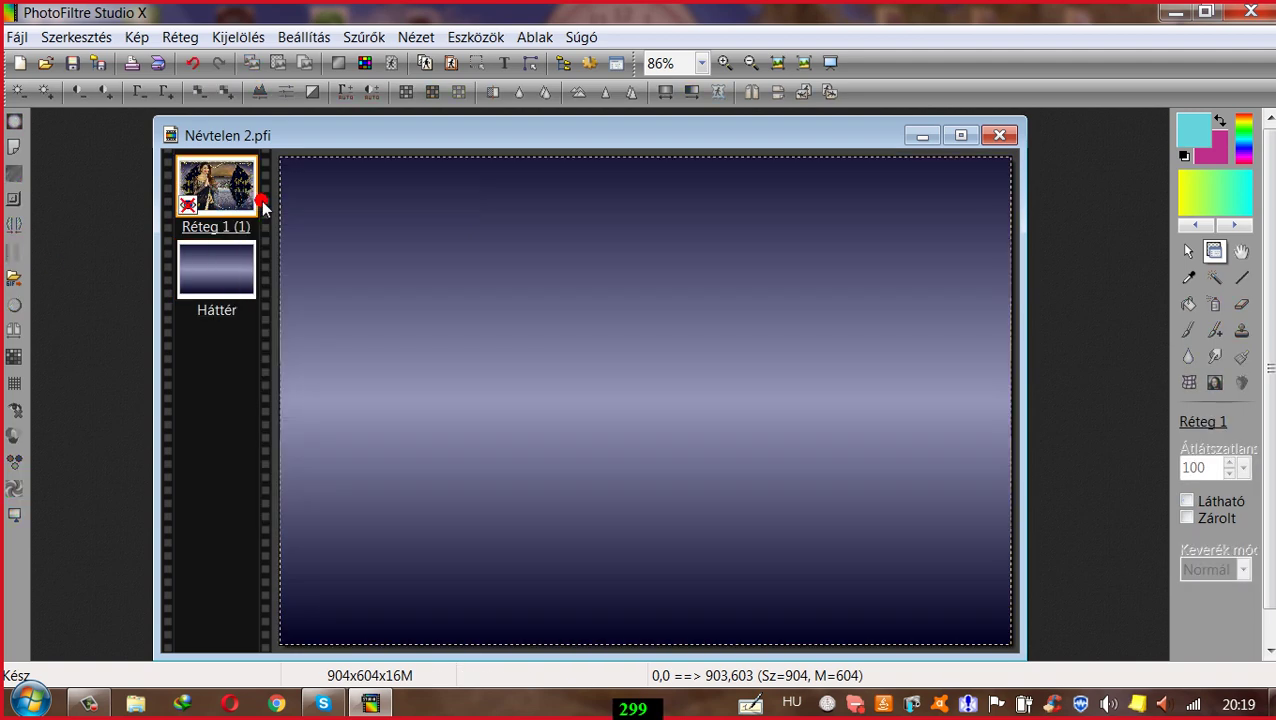
left_click_drag(543, 140, 539, 128)
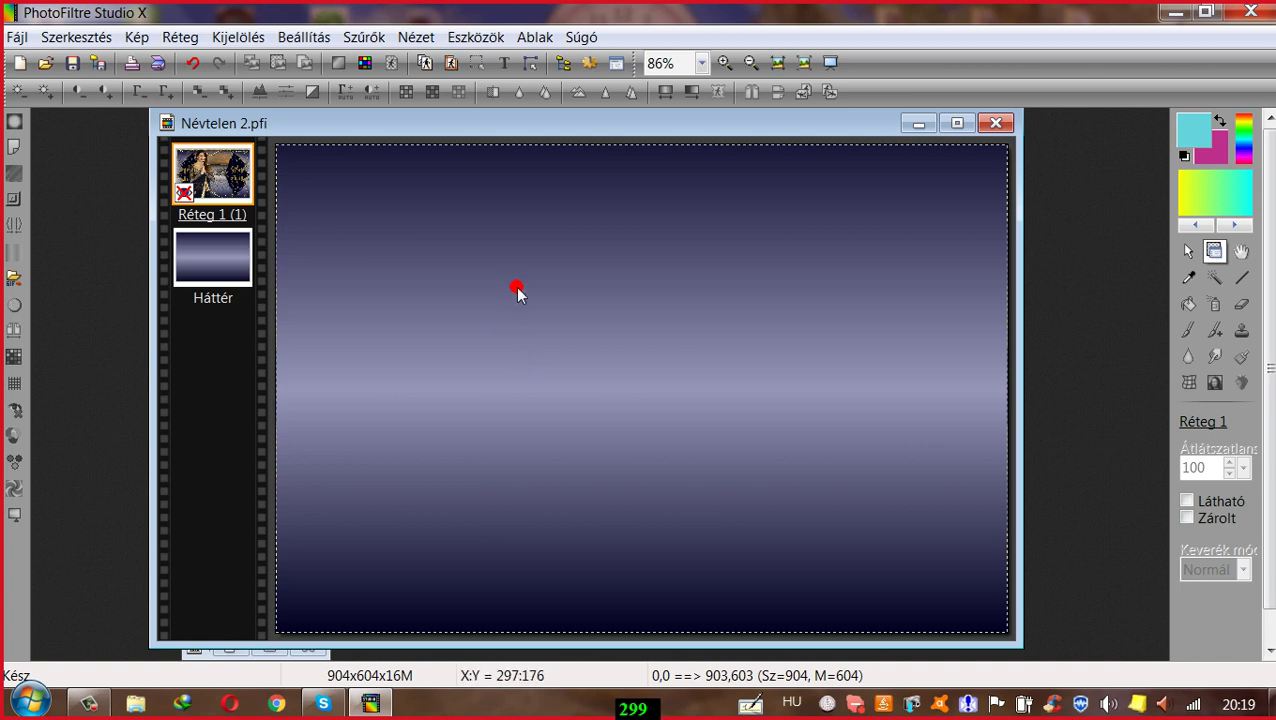
right_click(195, 193)
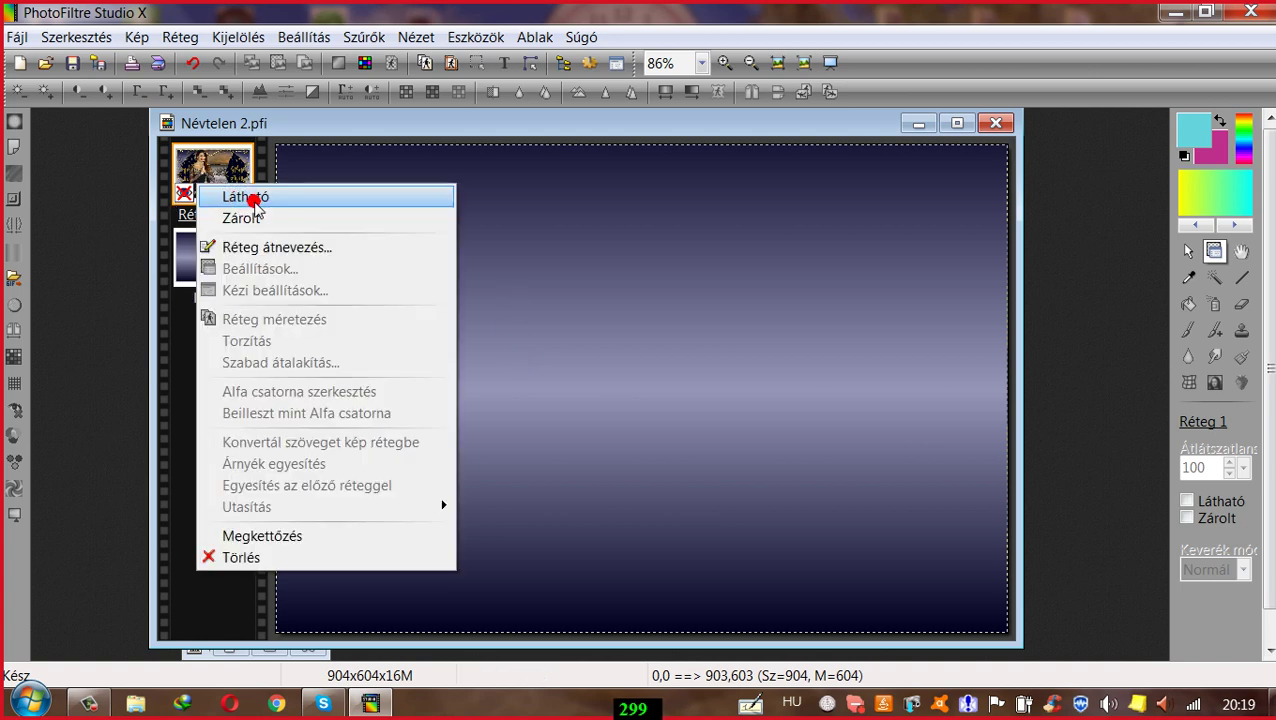
left_click(246, 197)
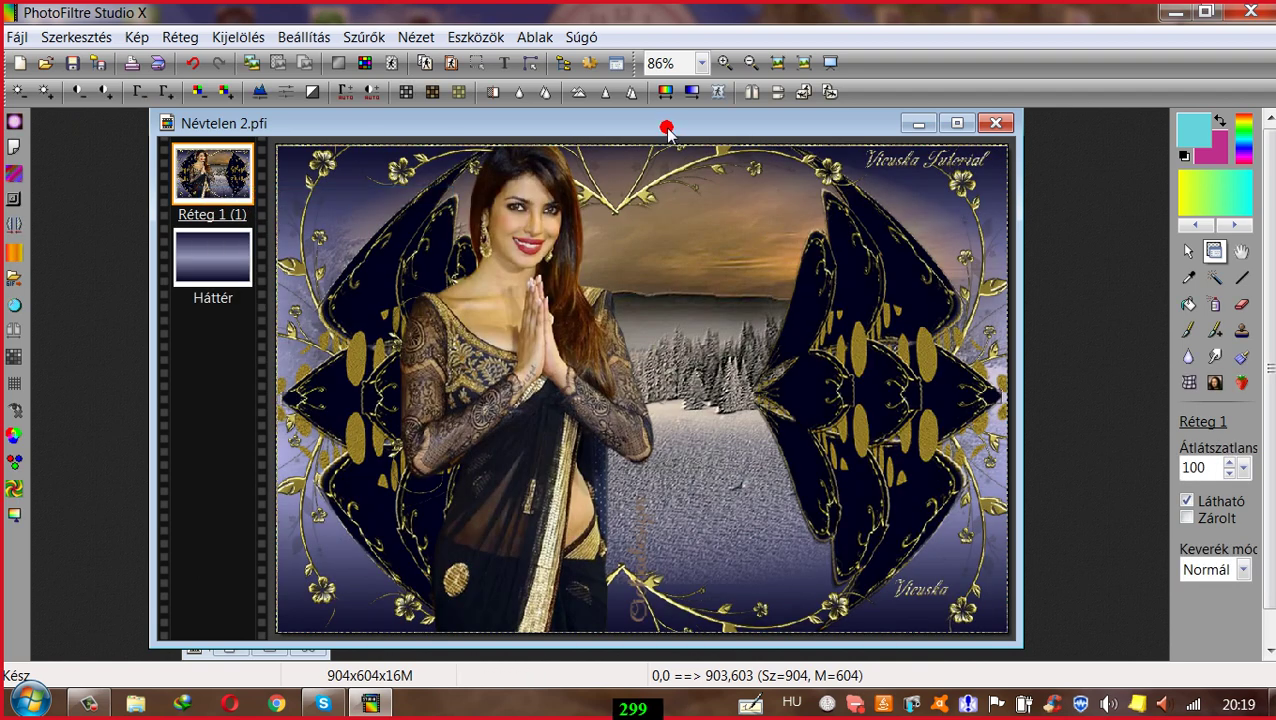
left_click_drag(666, 125, 647, 137)
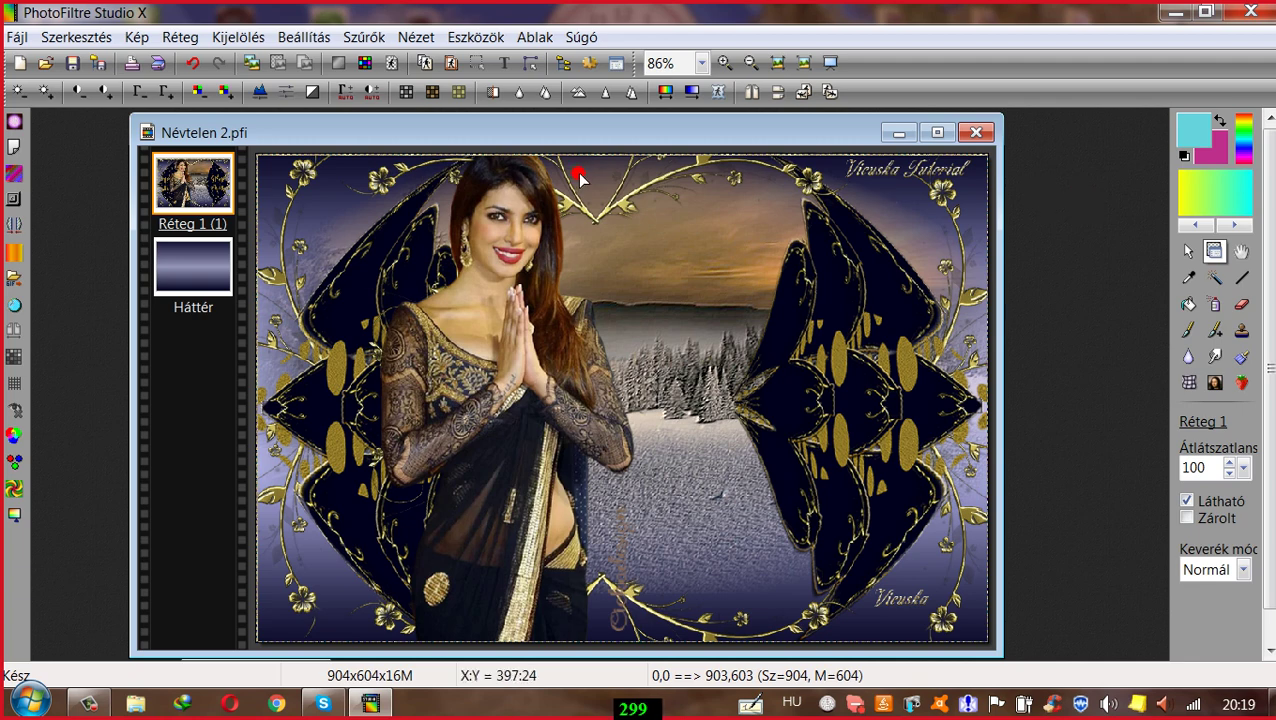
mouse_move(524, 129)
left_mouse_down()
mouse_move(512, 130)
mouse_move(543, 128)
left_mouse_up()
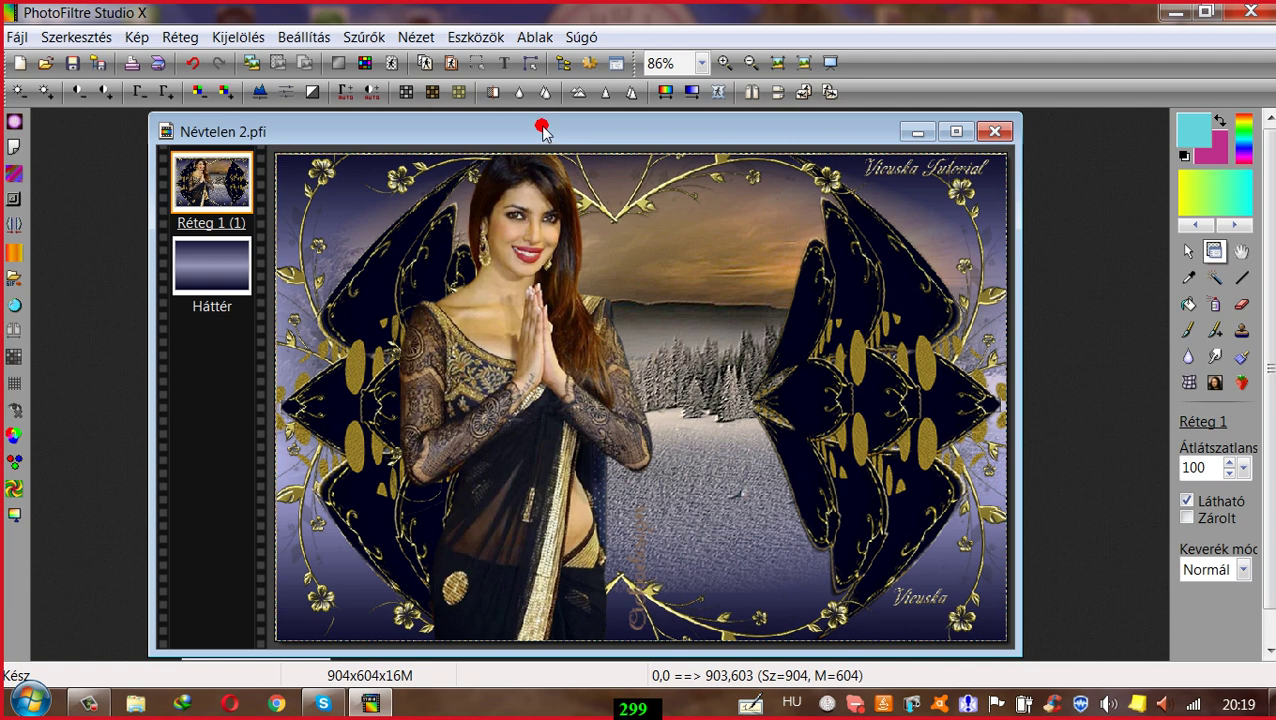
left_click_drag(537, 130, 536, 128)
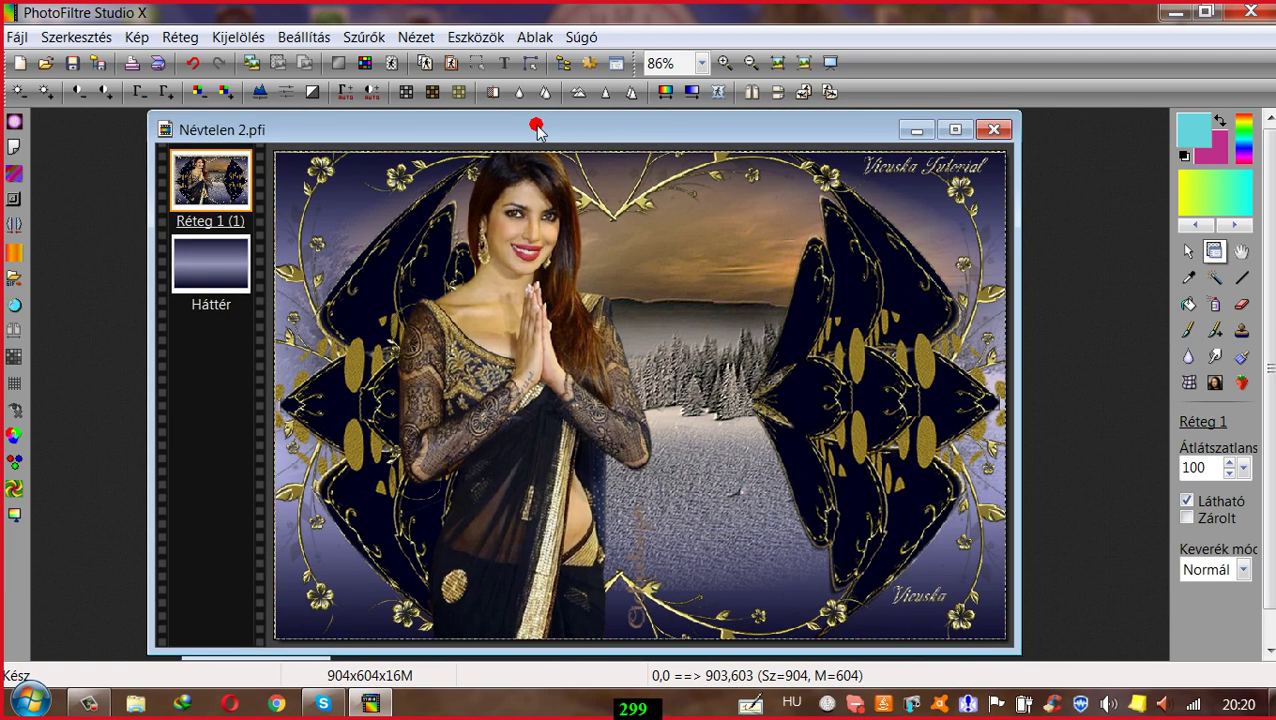
left_click_drag(536, 127, 540, 131)
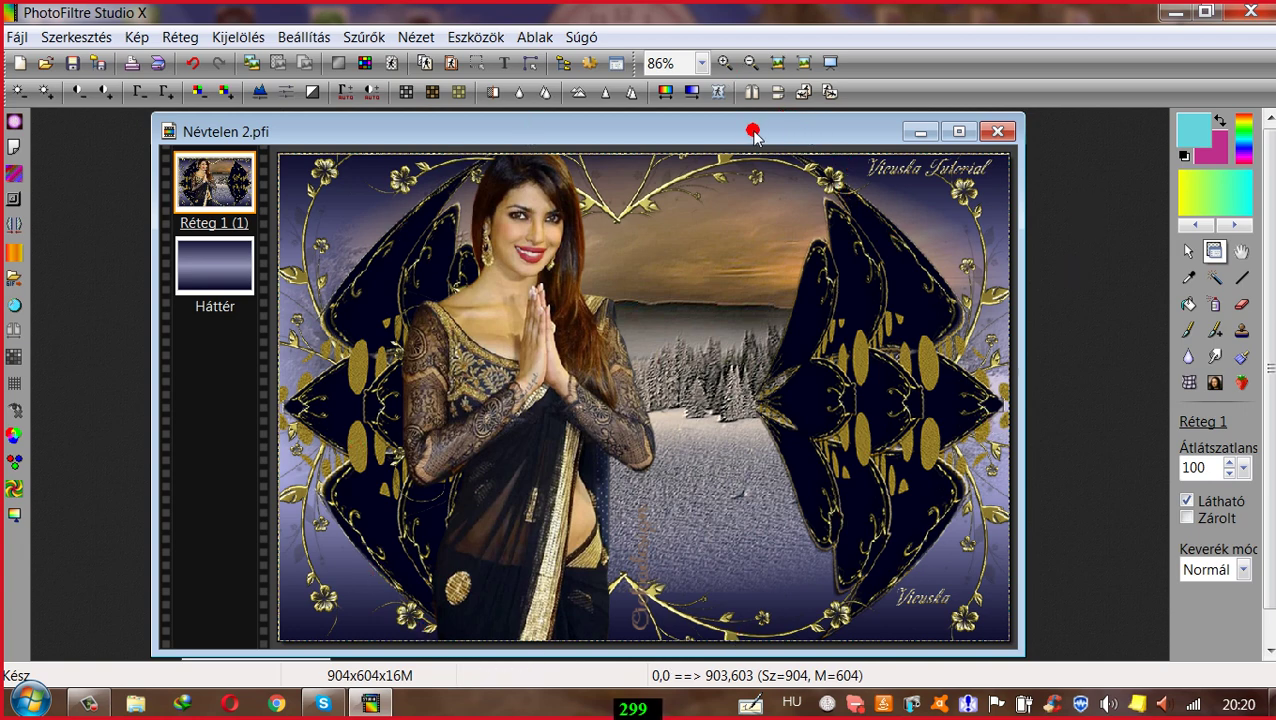
left_click_drag(747, 131, 304, 150)
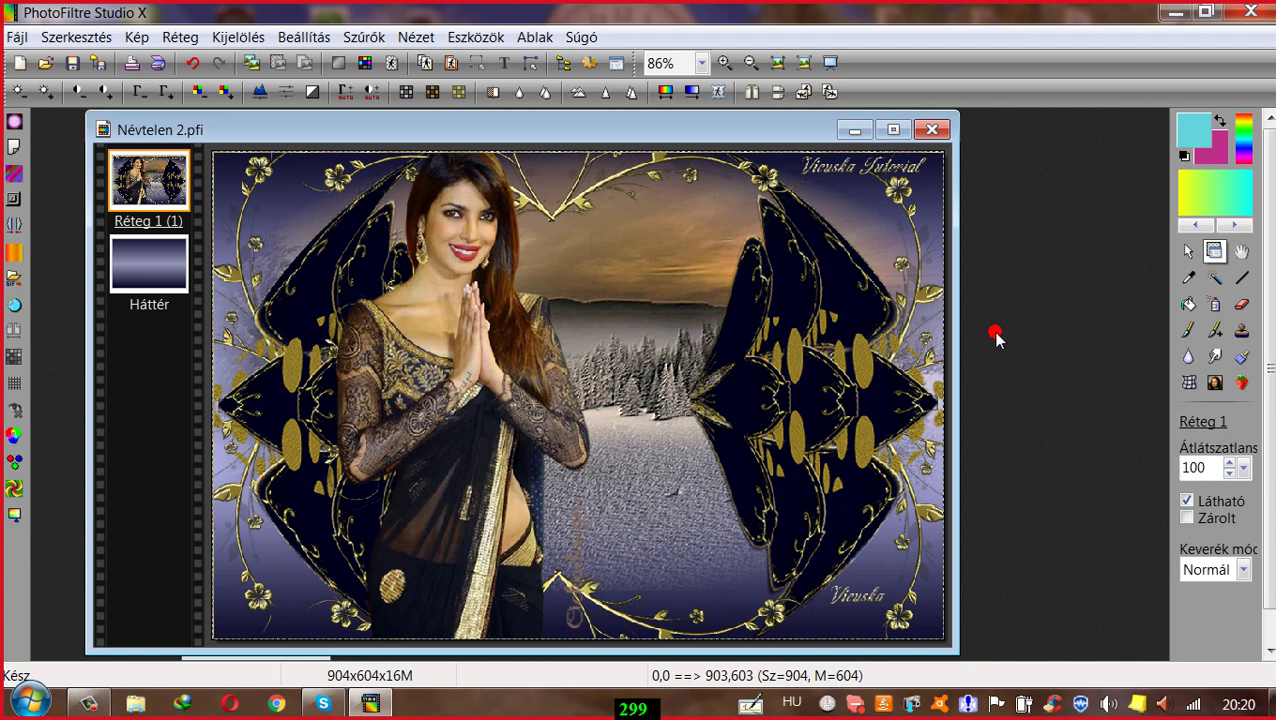
Step: Create a blank 900 × 600 pixel image at 72 pixels/inch with automatic transparency, and cascade the open image windows
left_click(20, 62)
left_click(697, 609)
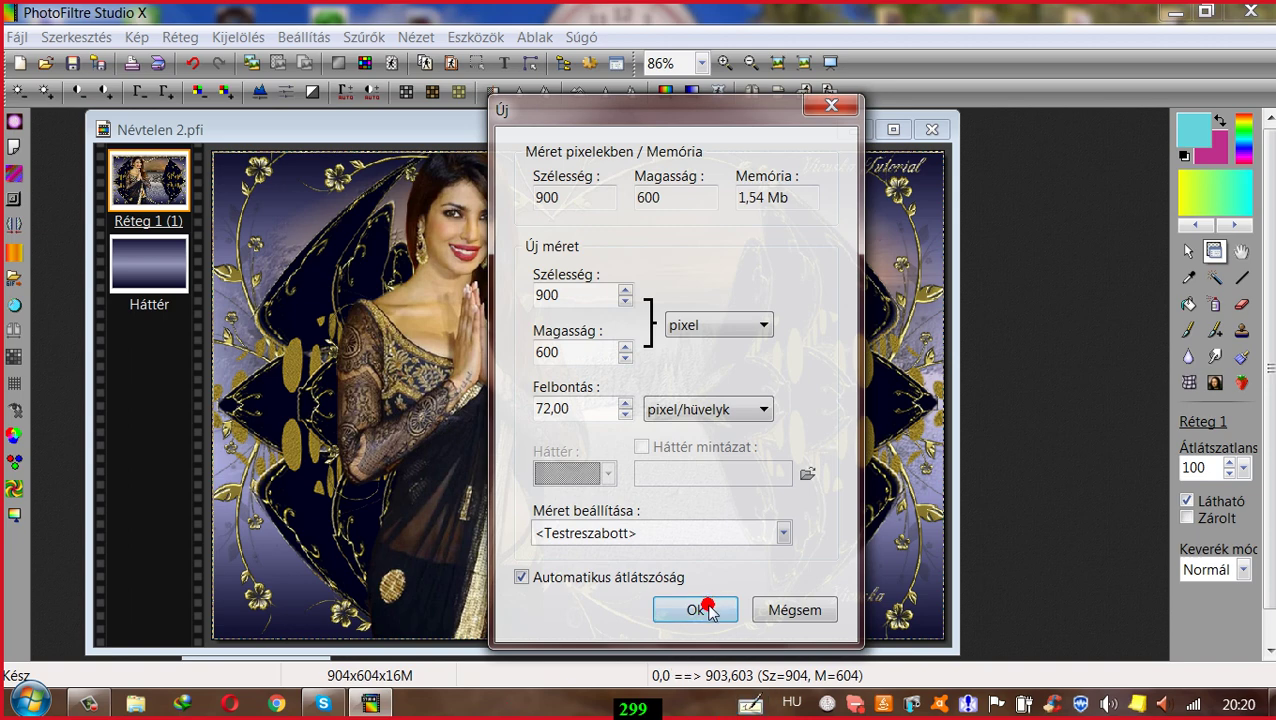
left_click_drag(624, 185, 733, 177)
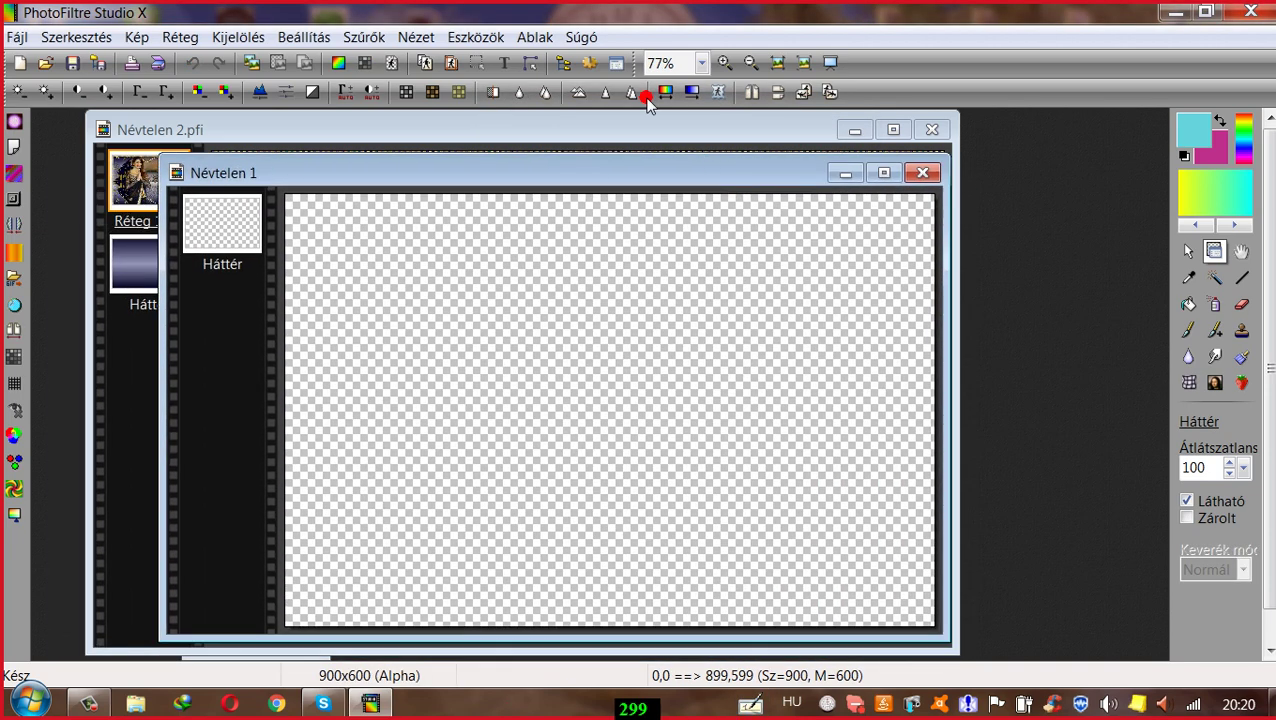
left_click(535, 37)
left_click(547, 64)
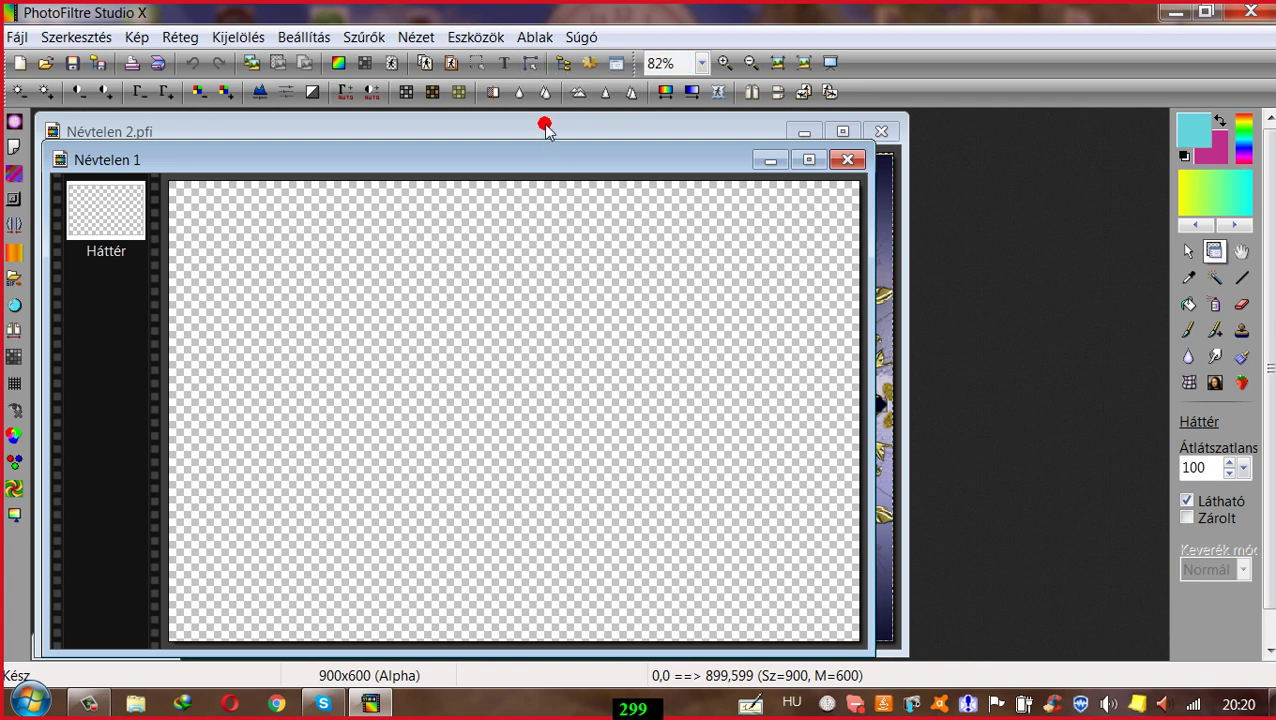
Step: Bring Névtelen 2.pfi to the front and sample the dark navy #00001E from the right-hand wing ornament as the foreground colour
left_click(545, 130)
left_click_drag(541, 123, 609, 124)
left_click(1187, 279)
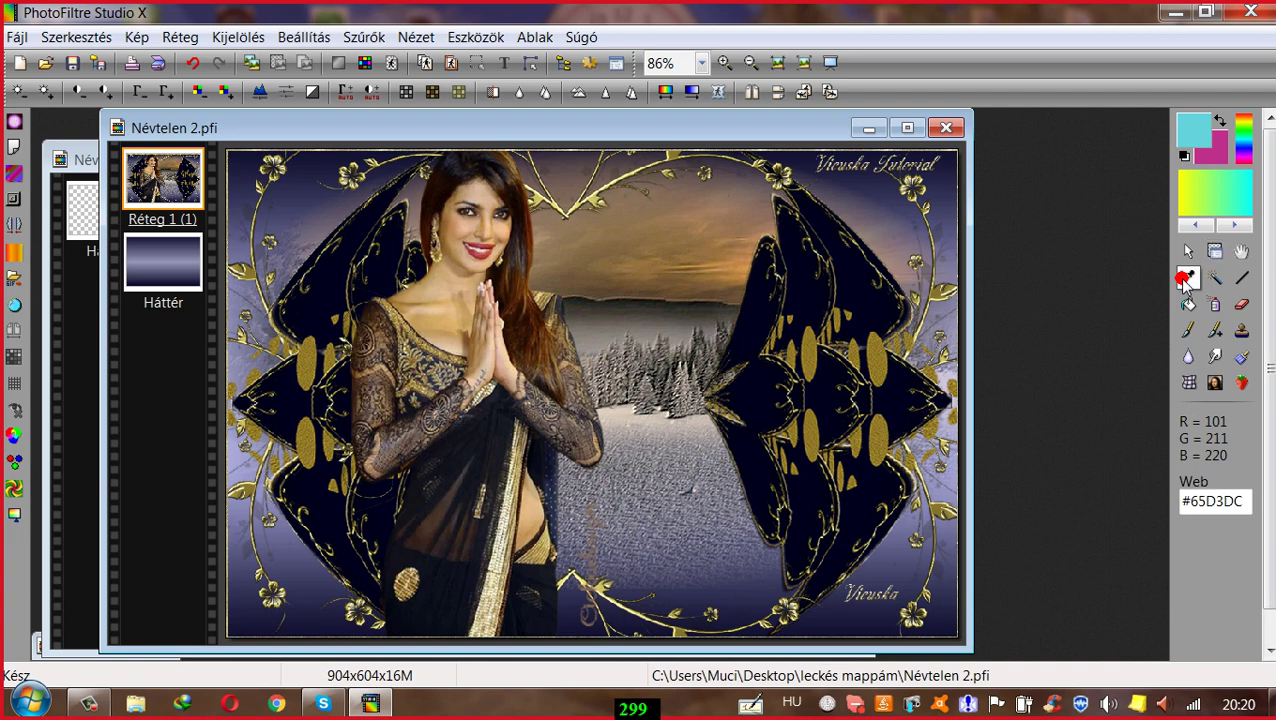
left_click(851, 291)
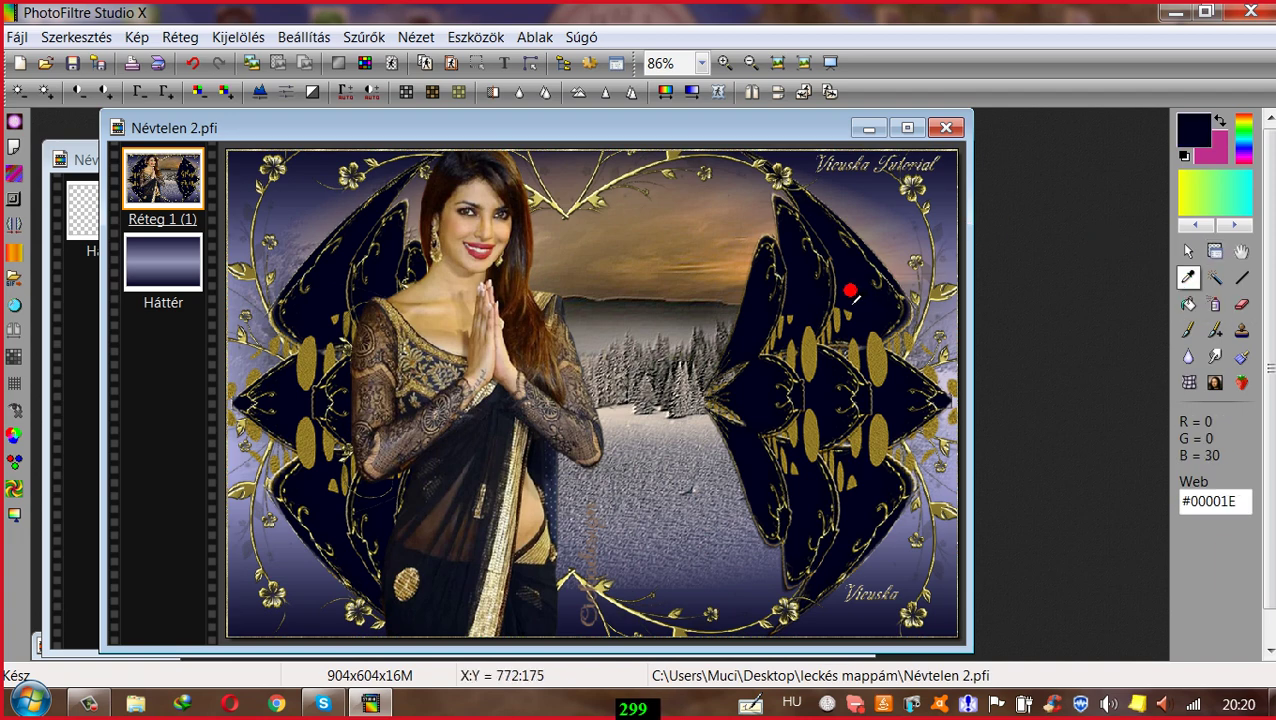
Step: Add the sampled navy foreground colour to the custom colours and accept it
left_click(1193, 131)
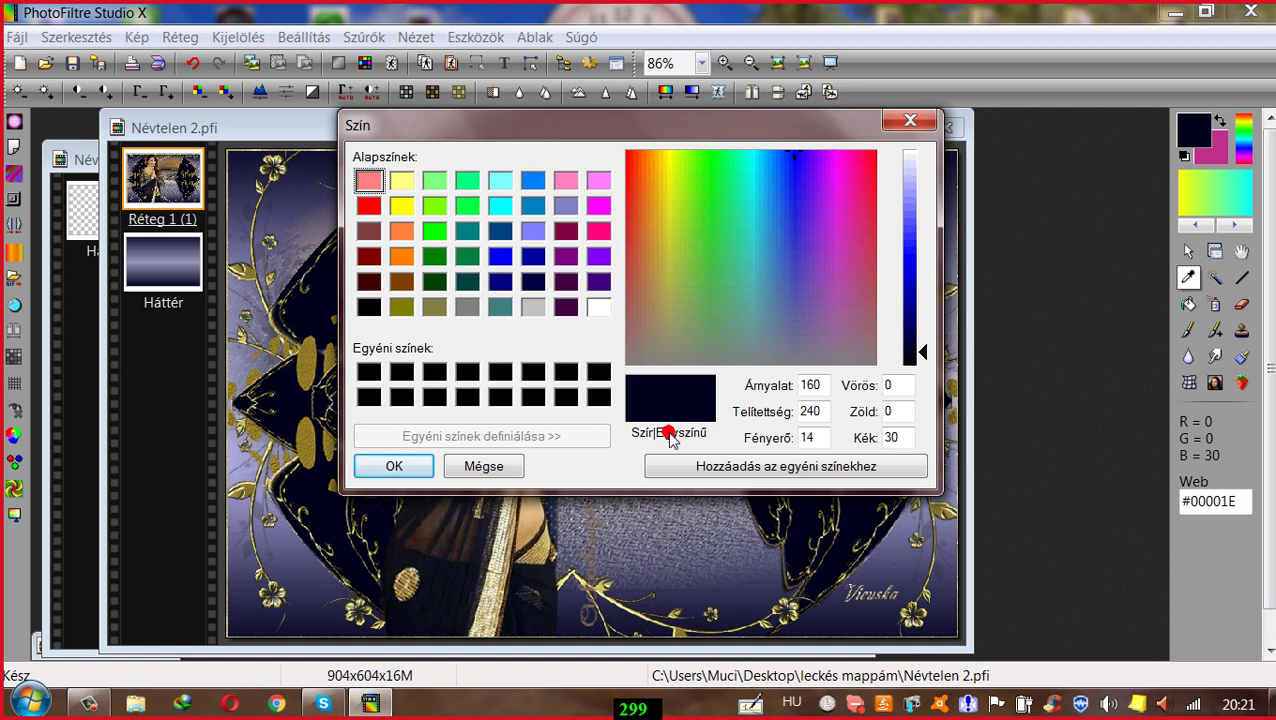
left_click(752, 468)
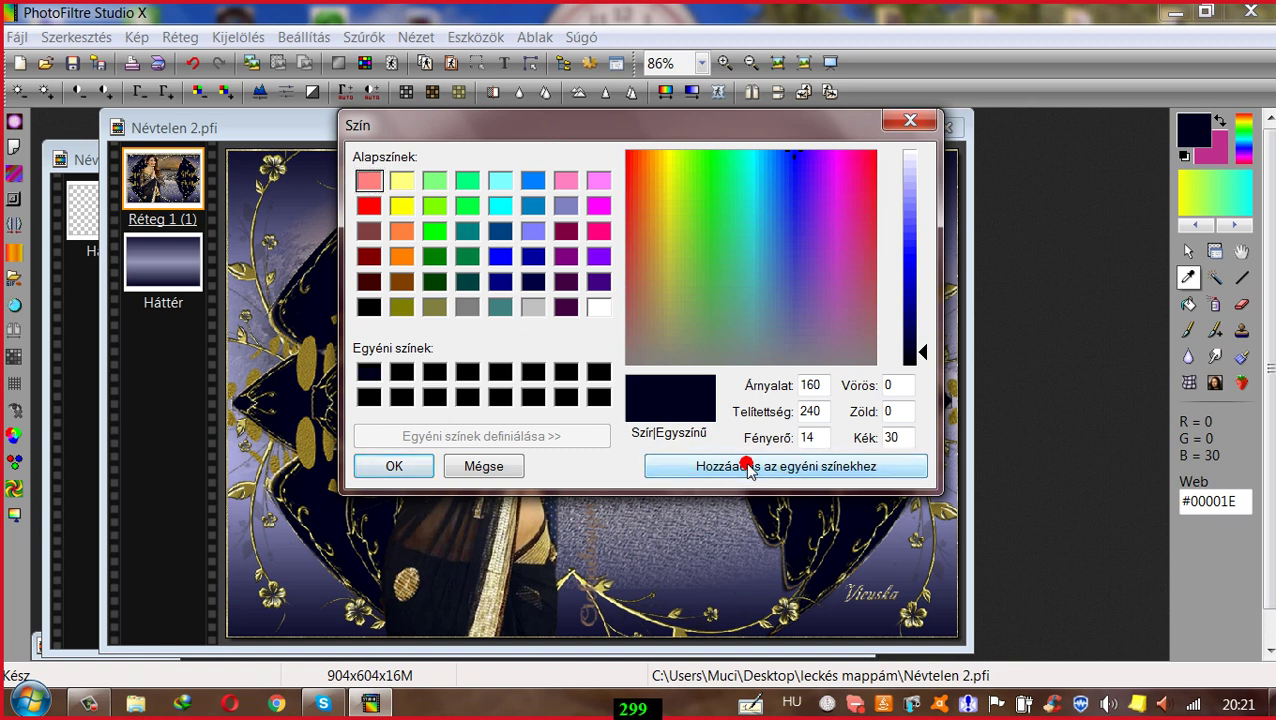
left_click(750, 468)
left_click(748, 468)
left_click(748, 468)
left_click(380, 469)
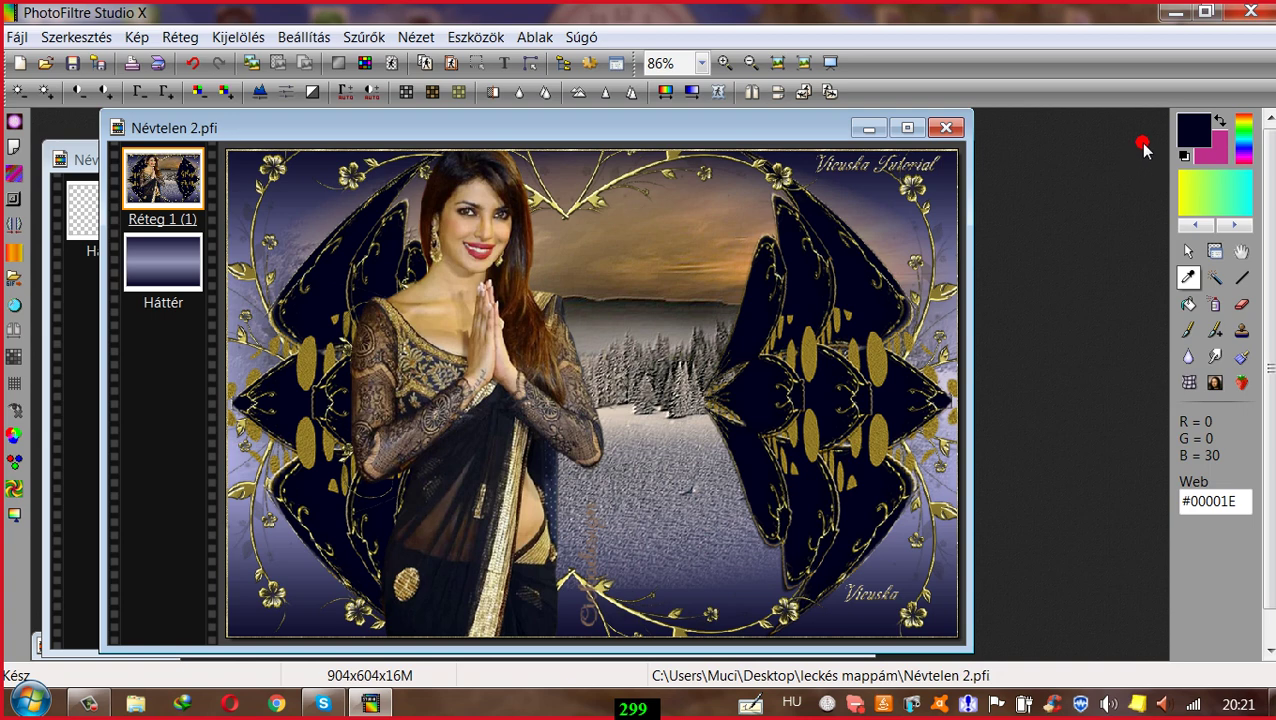
Step: Make the navy the background colour, sample it again, lighten the foreground to RGB 183, 183, 255 and add that tint to the custom colours
left_click(1216, 124)
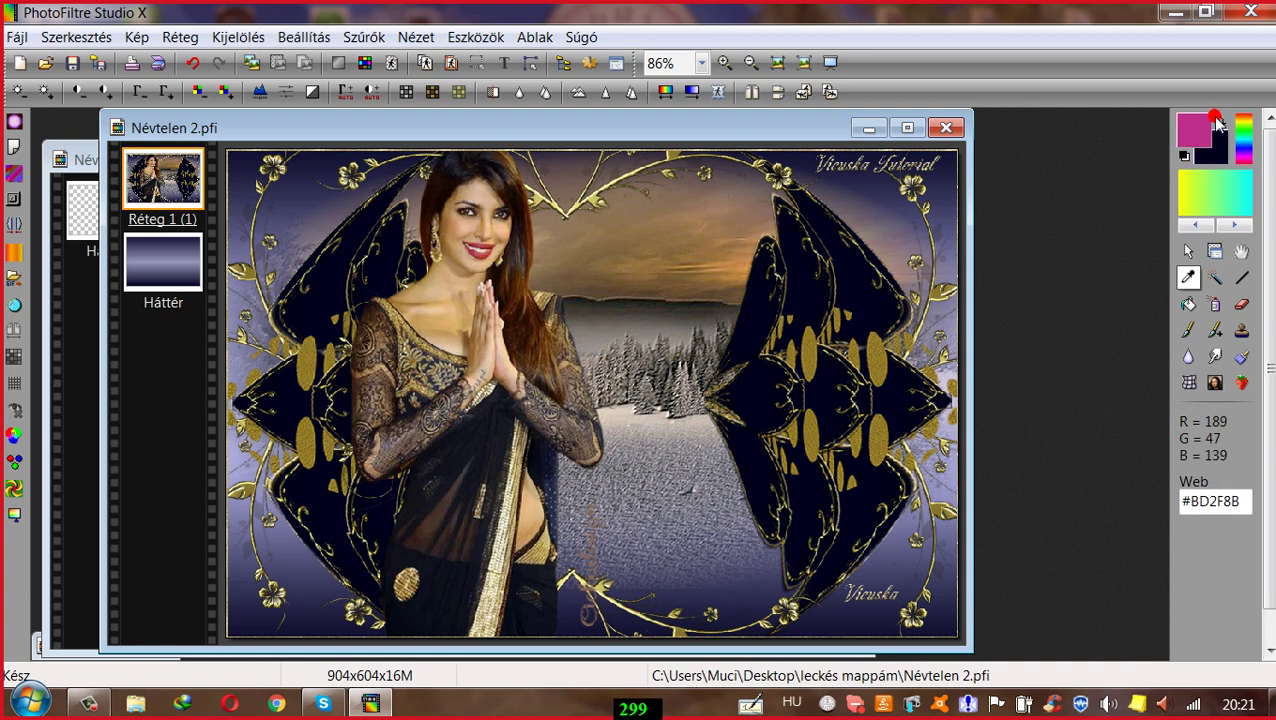
left_click(850, 288)
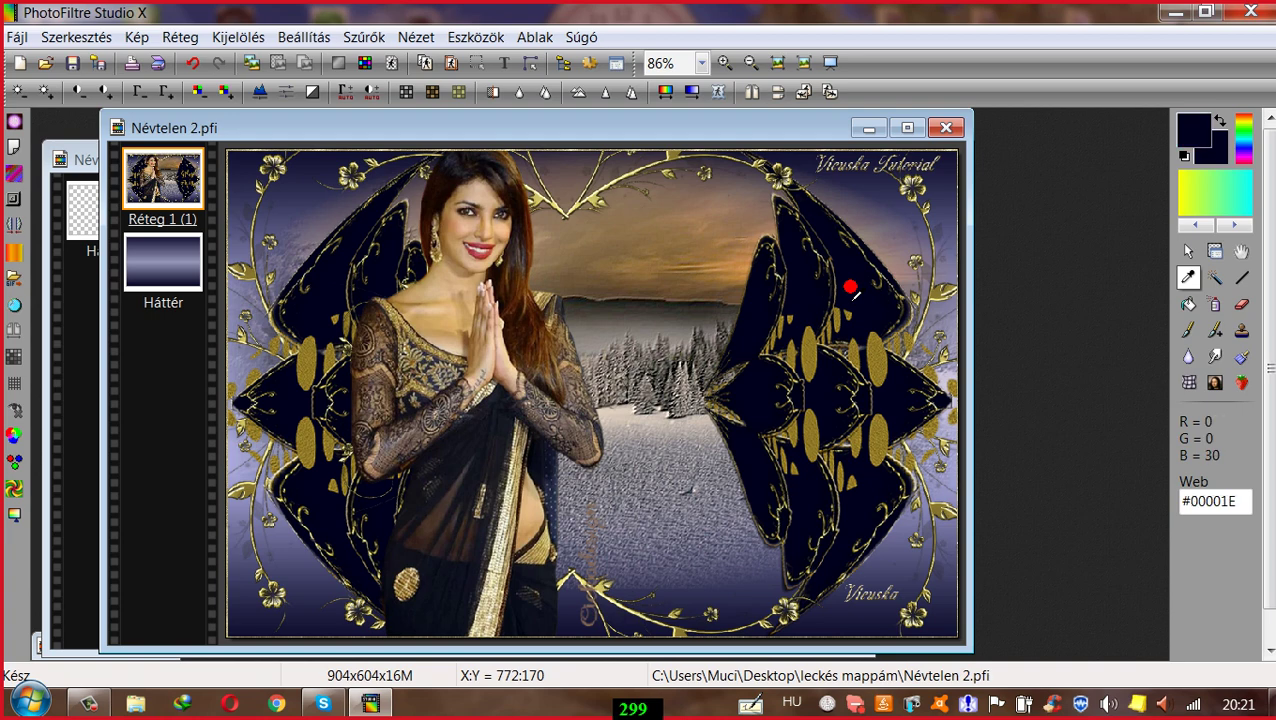
left_click(1196, 128)
left_click(915, 183)
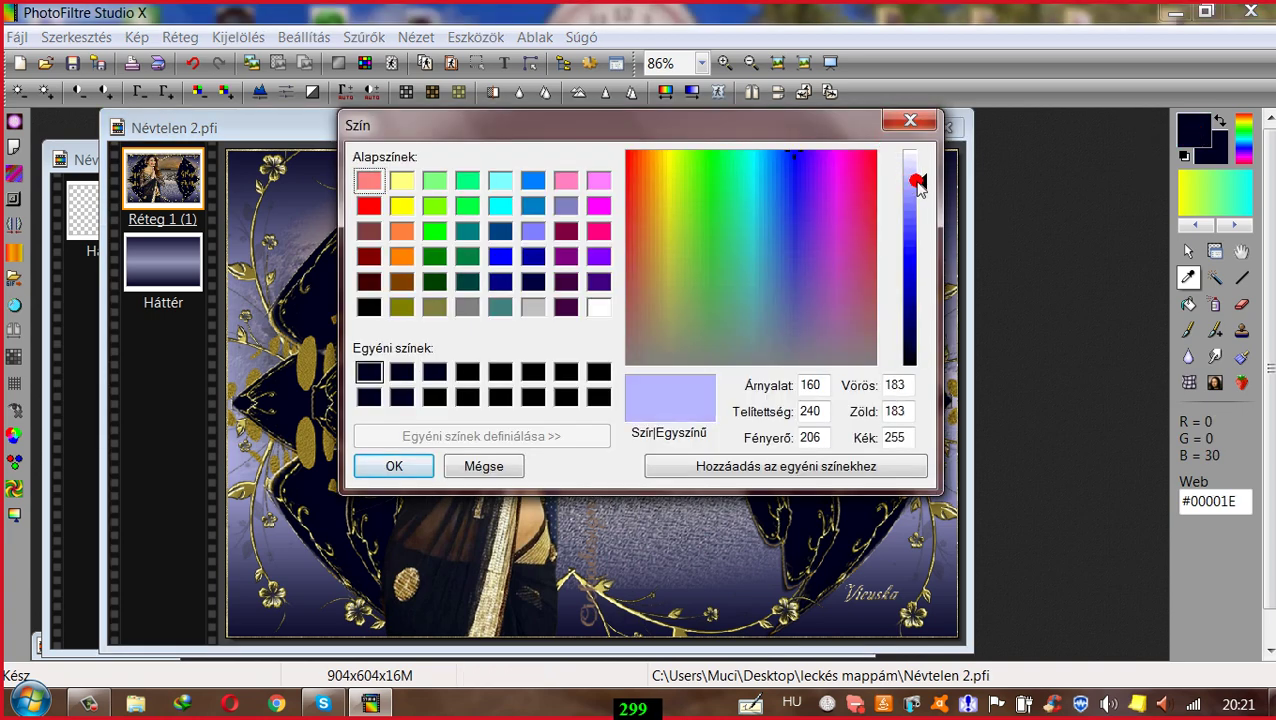
left_click(769, 468)
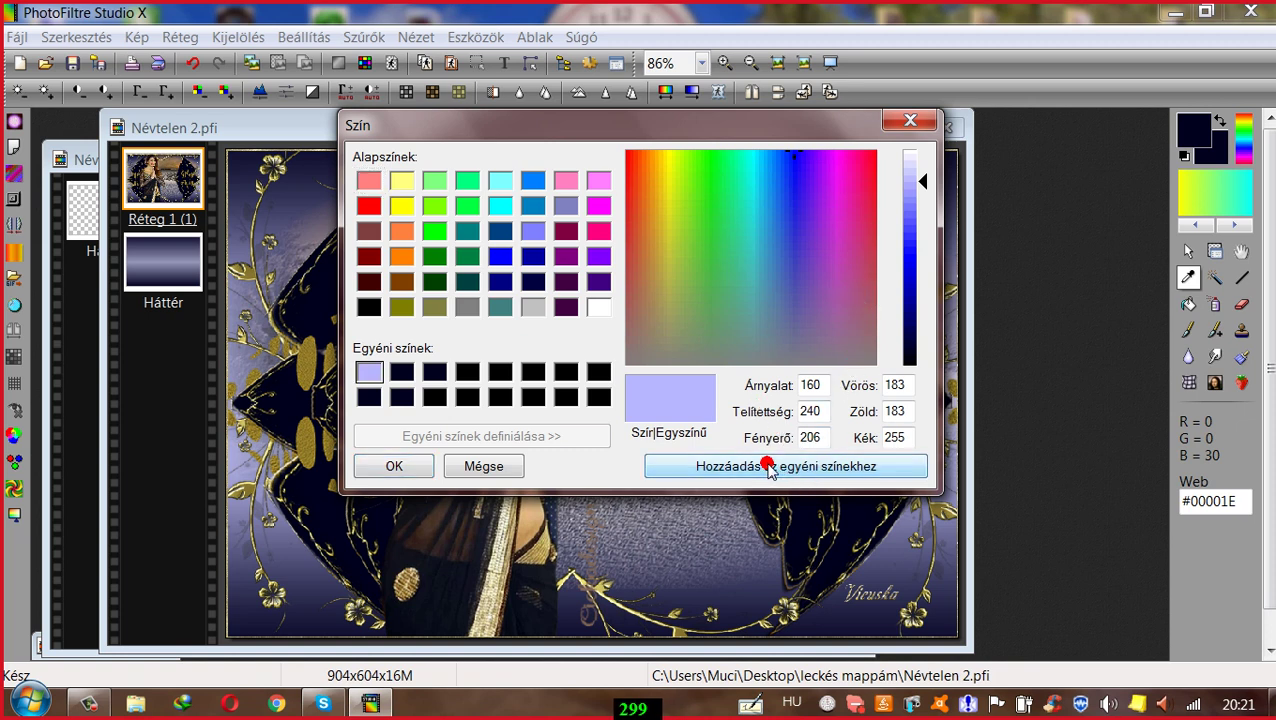
left_click(769, 468)
left_click(769, 468)
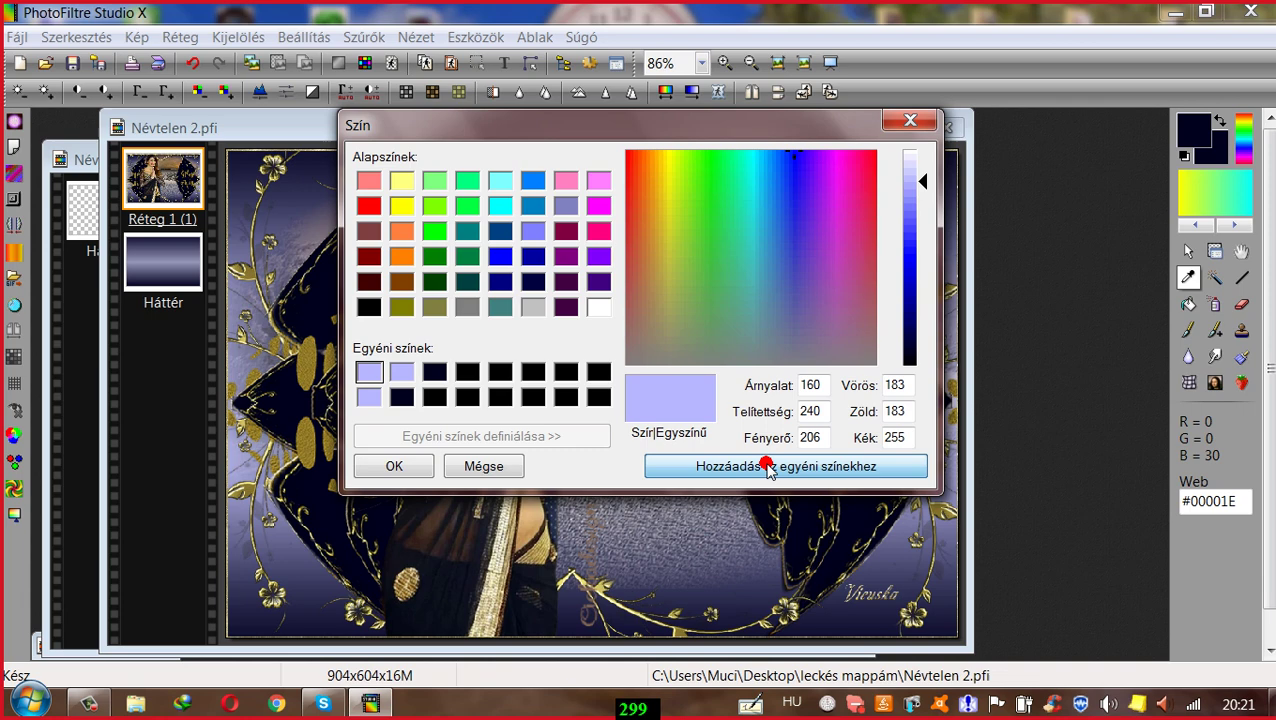
left_click(396, 466)
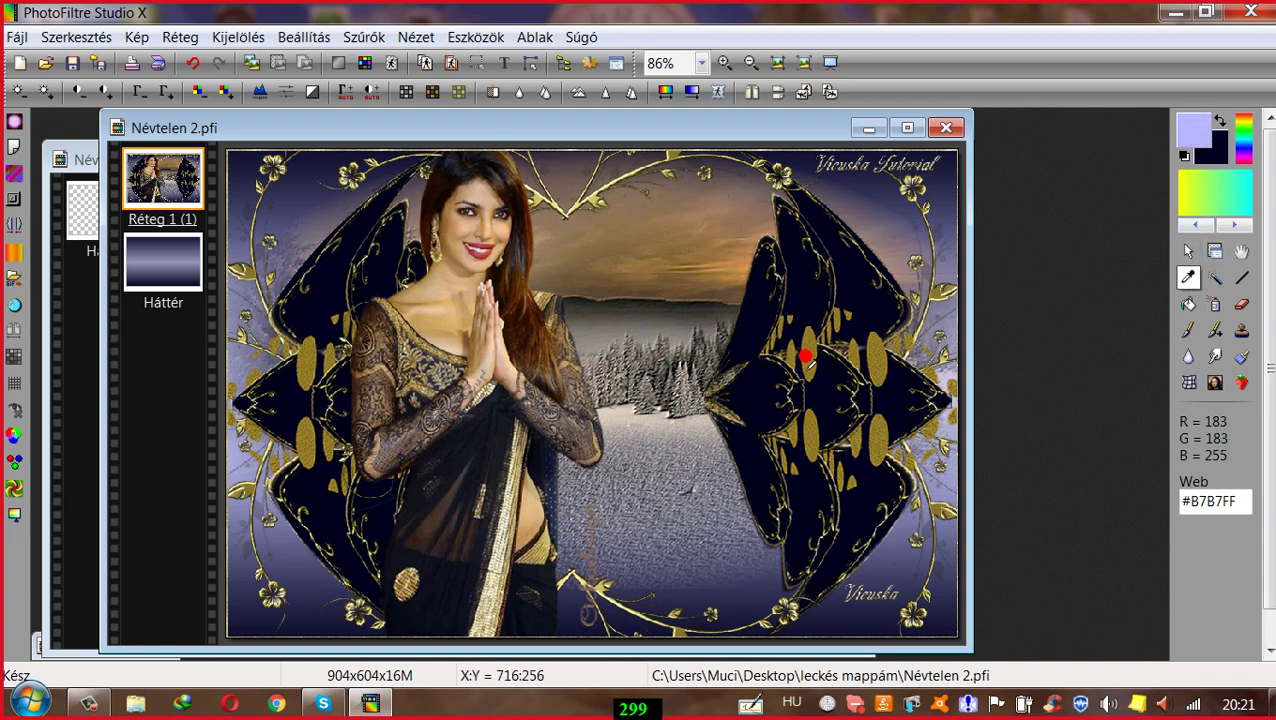
Step: Sample the gold #8C7623 from an oval on the right-hand wing as the foreground colour and add it to the custom colours
left_click(806, 356)
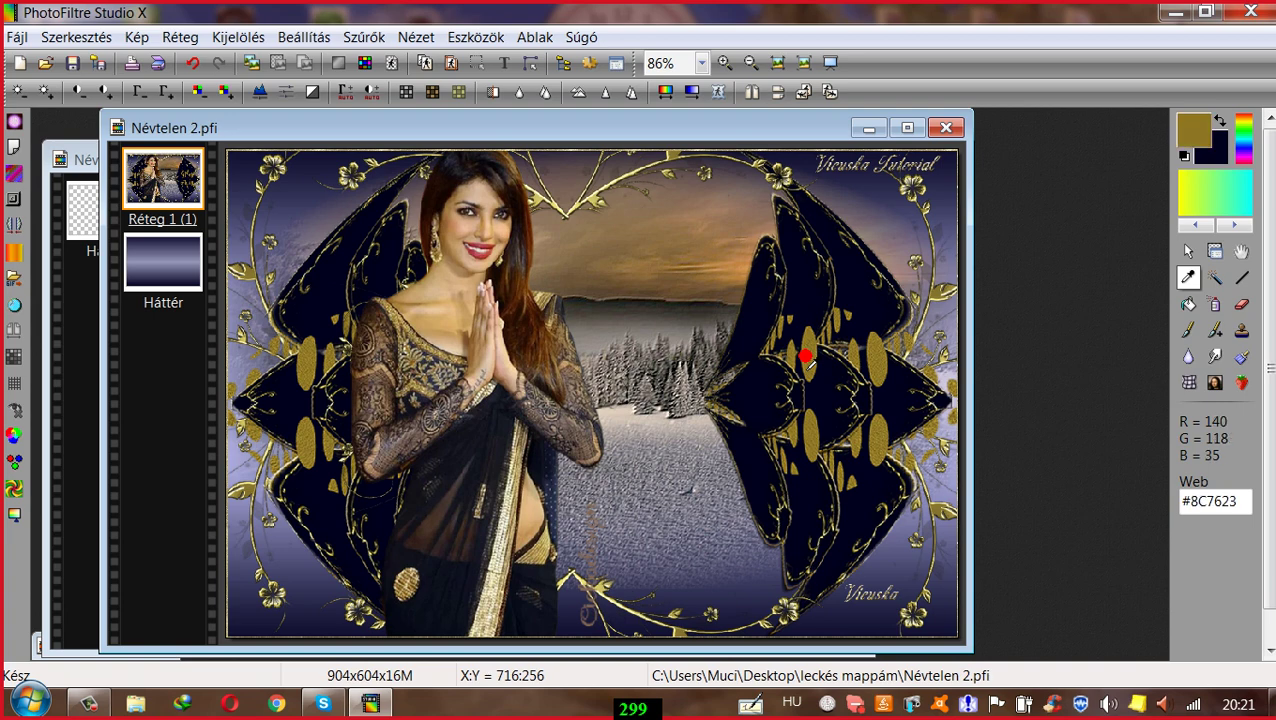
left_click(1191, 134)
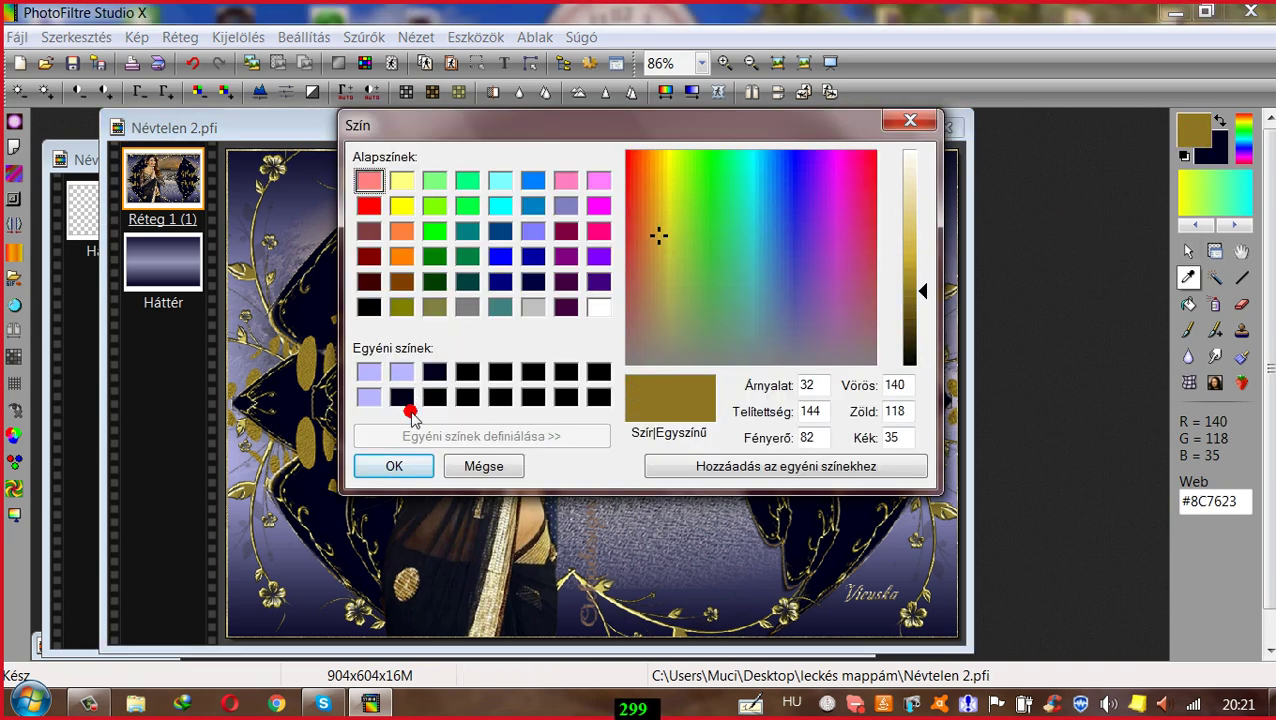
left_click(743, 467)
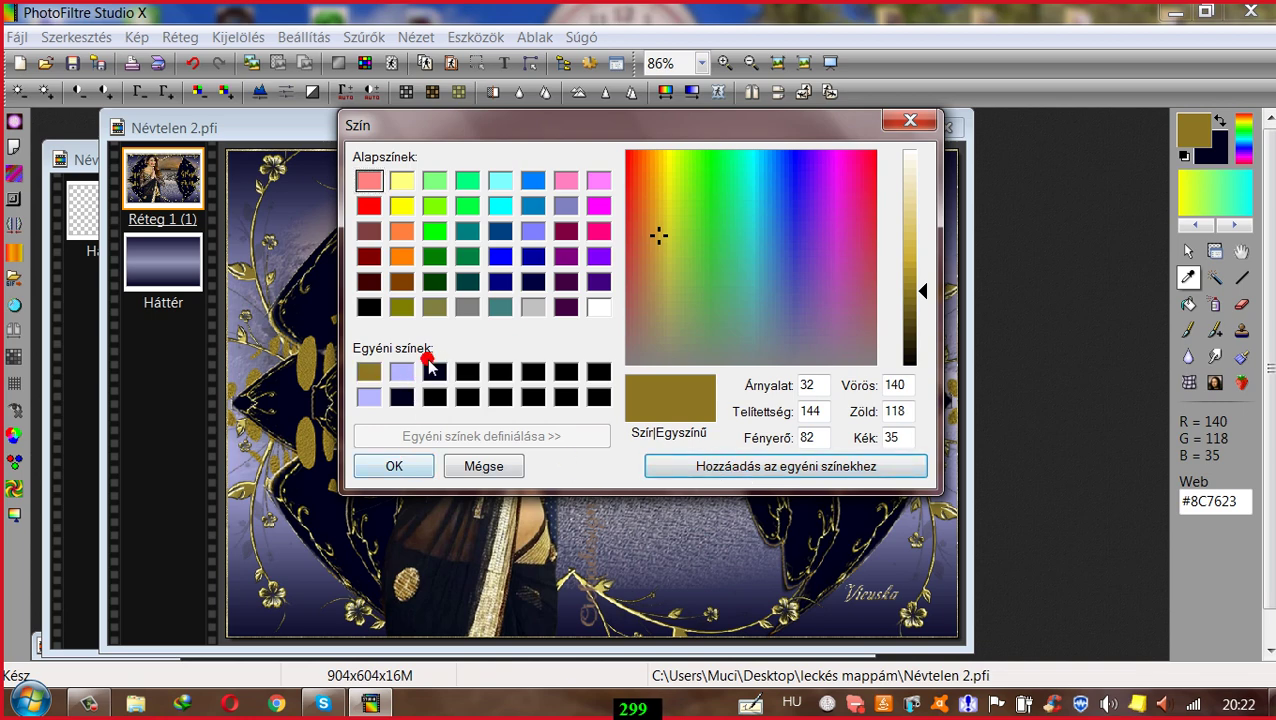
left_click(395, 468)
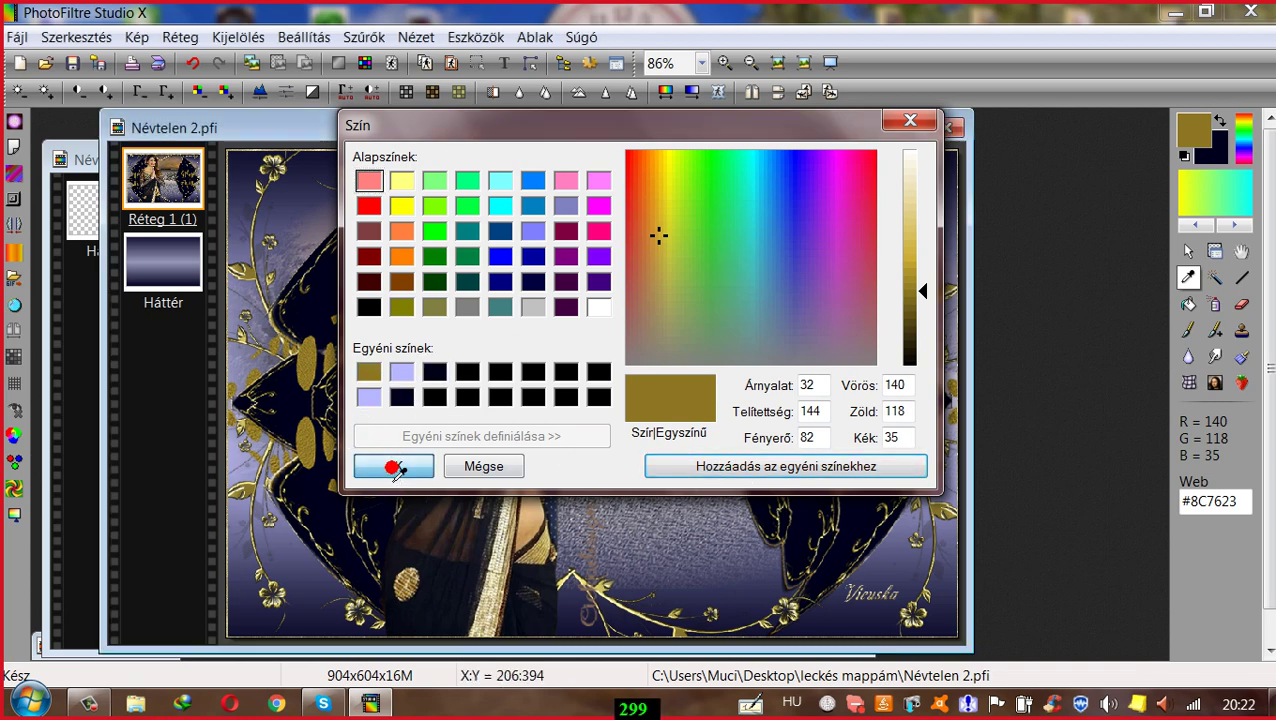
Step: Minimize the Névtelen 2.pfi sample image and centre the blank Névtelen 1 image in the workspace
left_click_drag(582, 136, 602, 136)
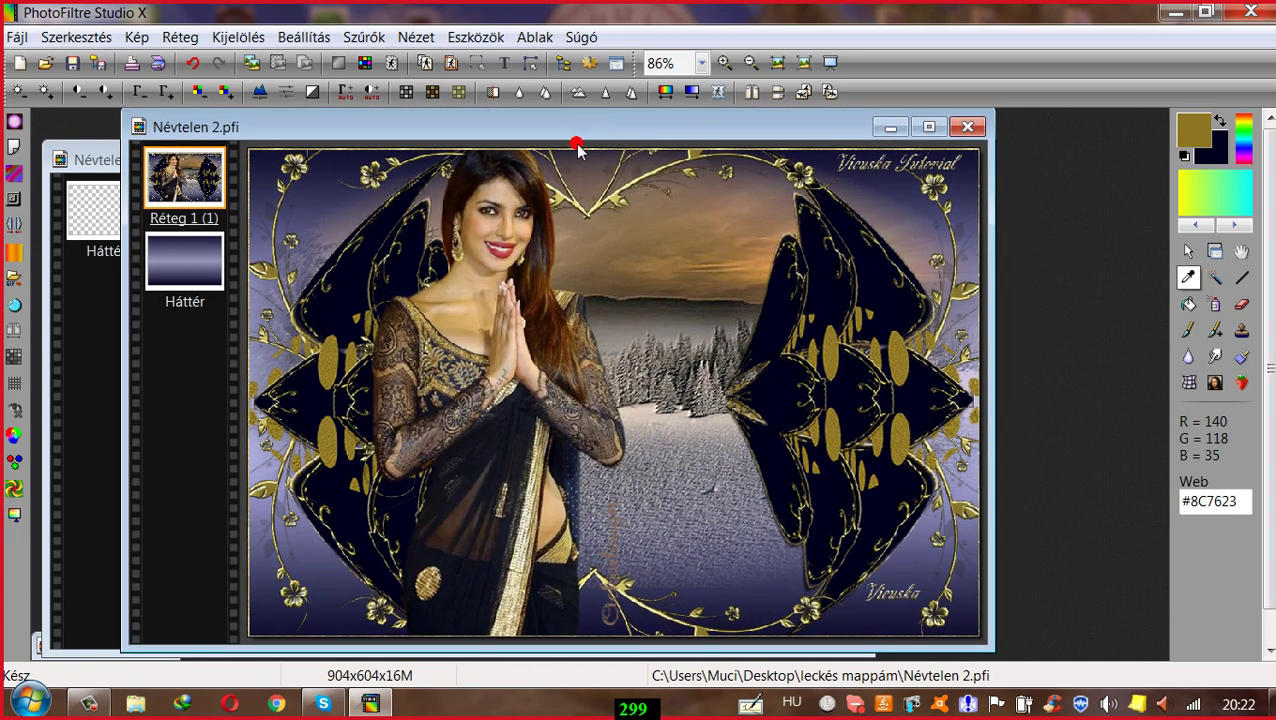
left_click_drag(577, 126, 600, 124)
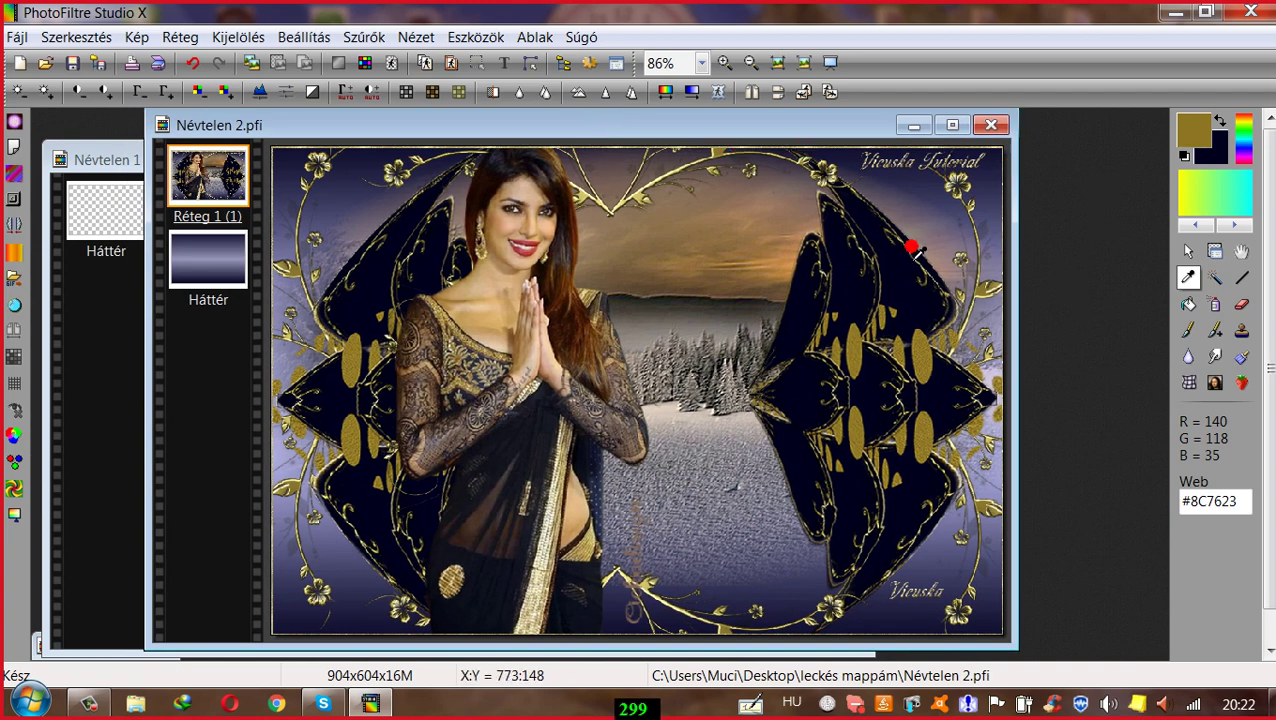
left_click_drag(826, 128, 850, 131)
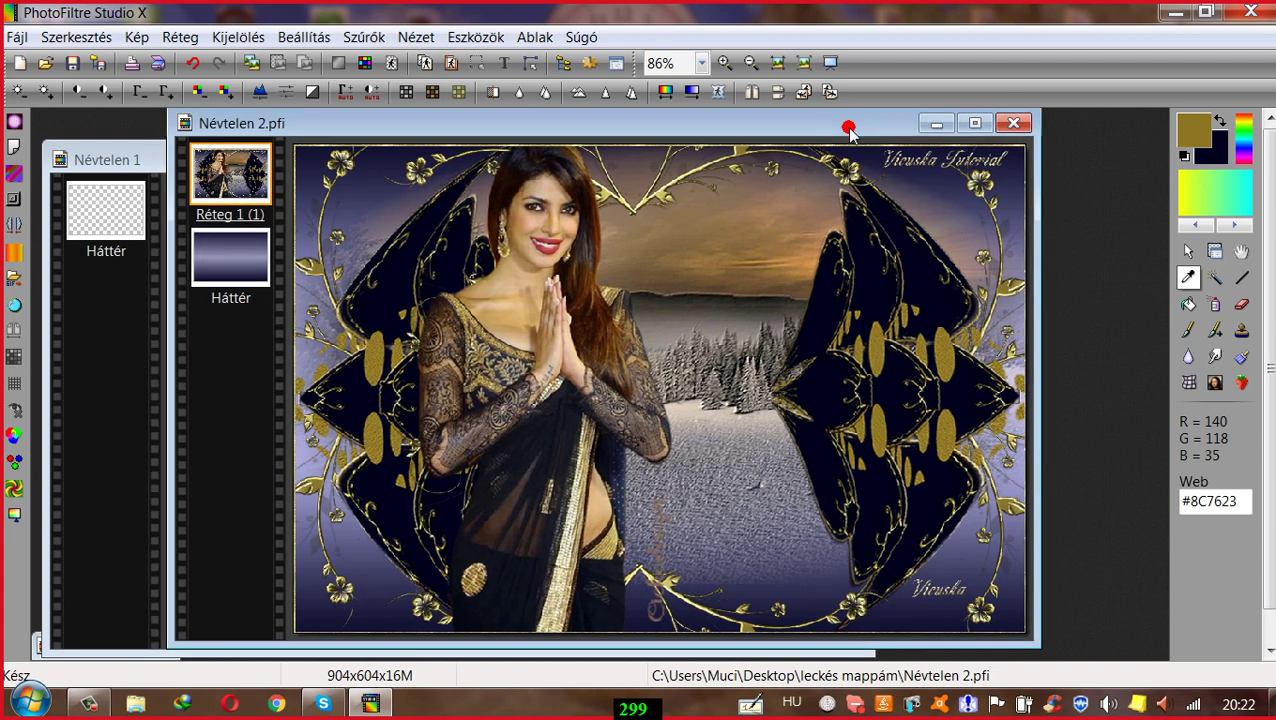
left_click(936, 124)
left_click_drag(464, 148, 649, 144)
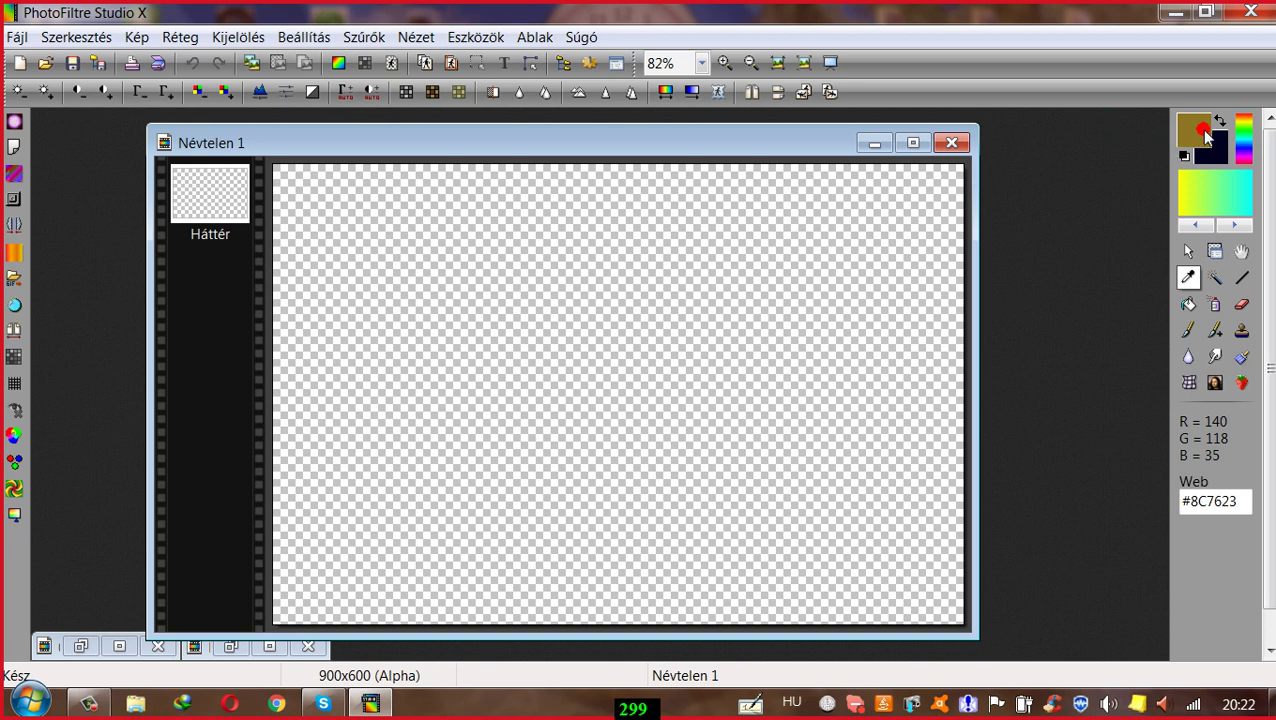
Step: Set the foreground colour to the saved custom navy, RGB 0, 0, 30
left_click(1202, 130)
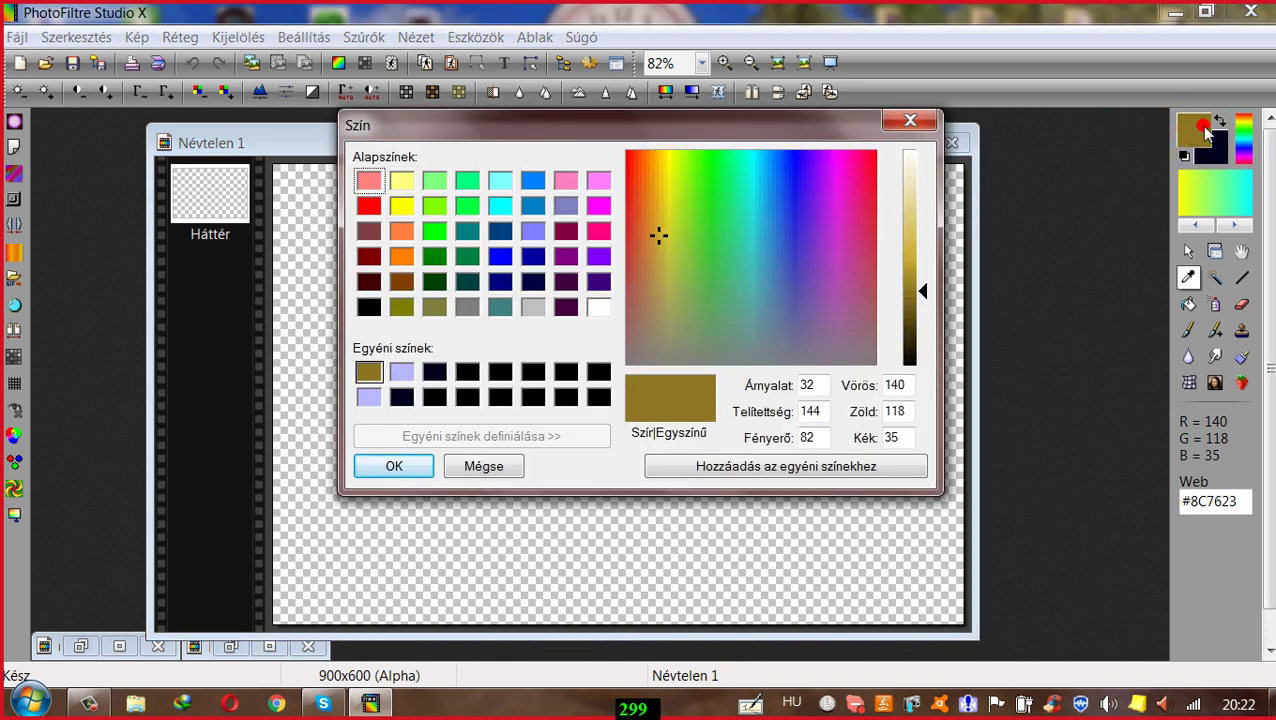
left_click(395, 374)
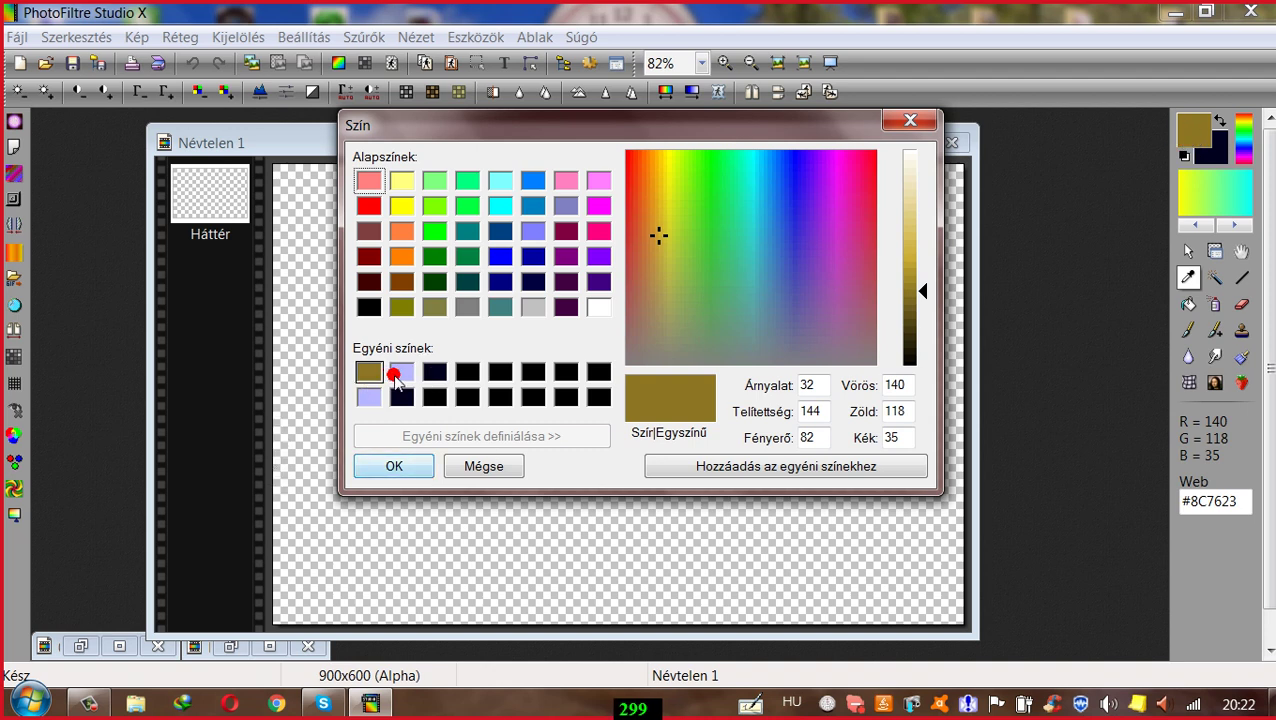
left_click(436, 467)
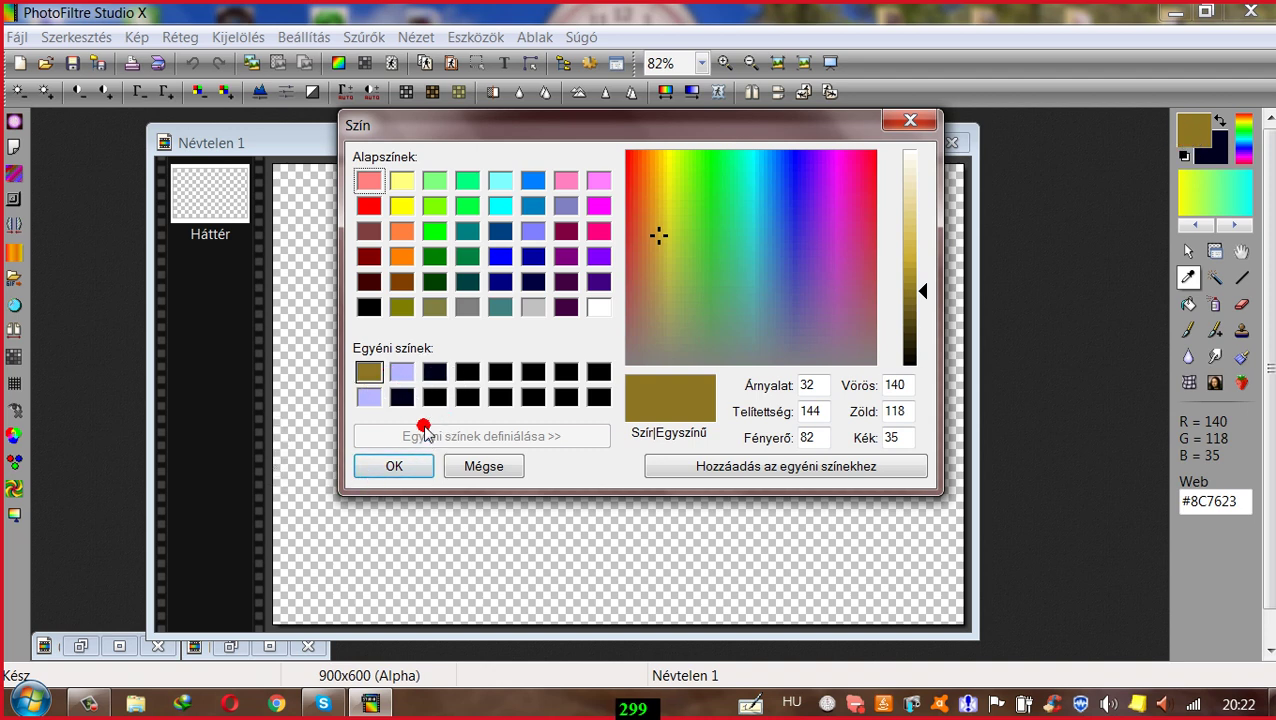
left_click(480, 134)
left_click_drag(474, 128, 453, 129)
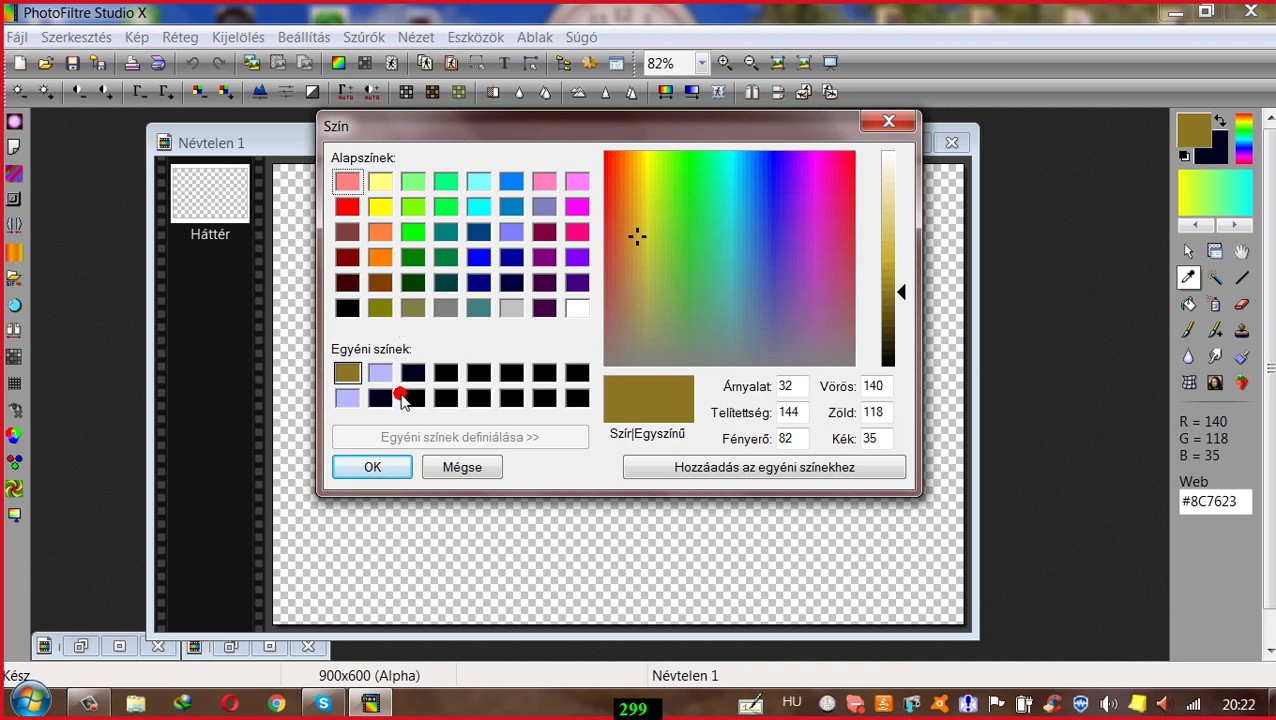
left_click(413, 373)
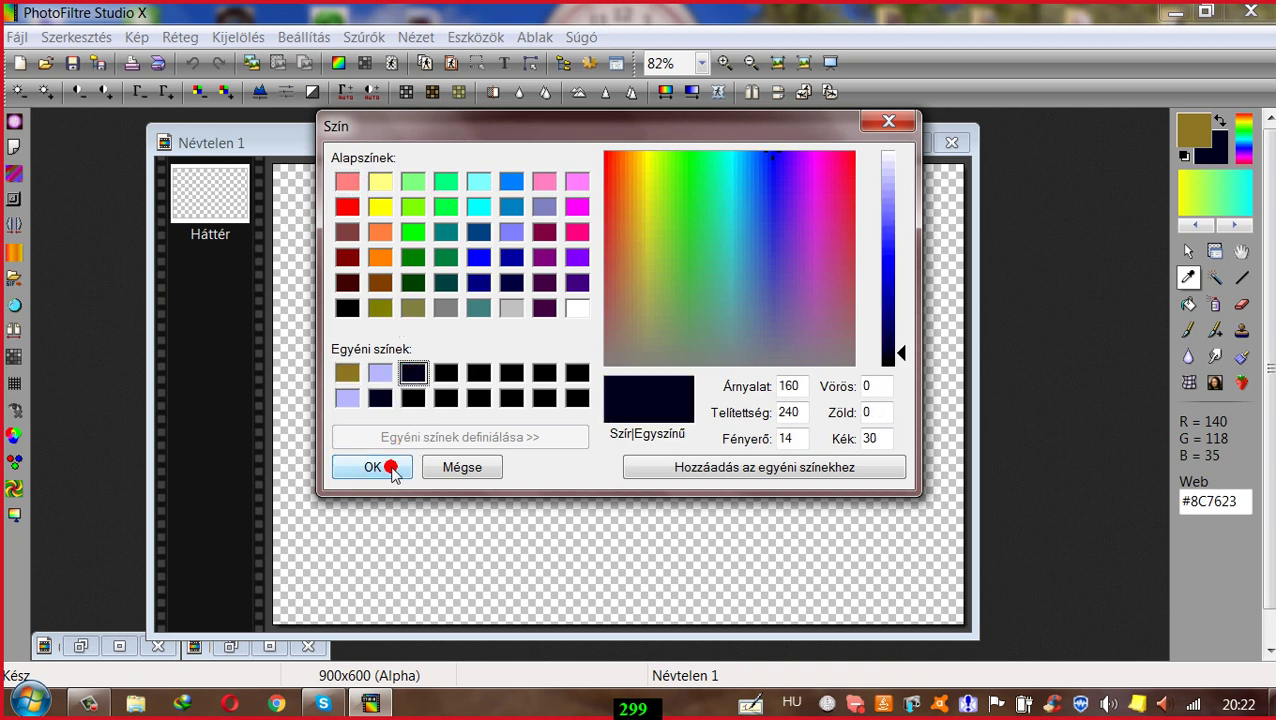
left_click(372, 467)
Step: Fill the transparent background of Névtelen 1 with the navy foreground colour
left_click(1188, 305)
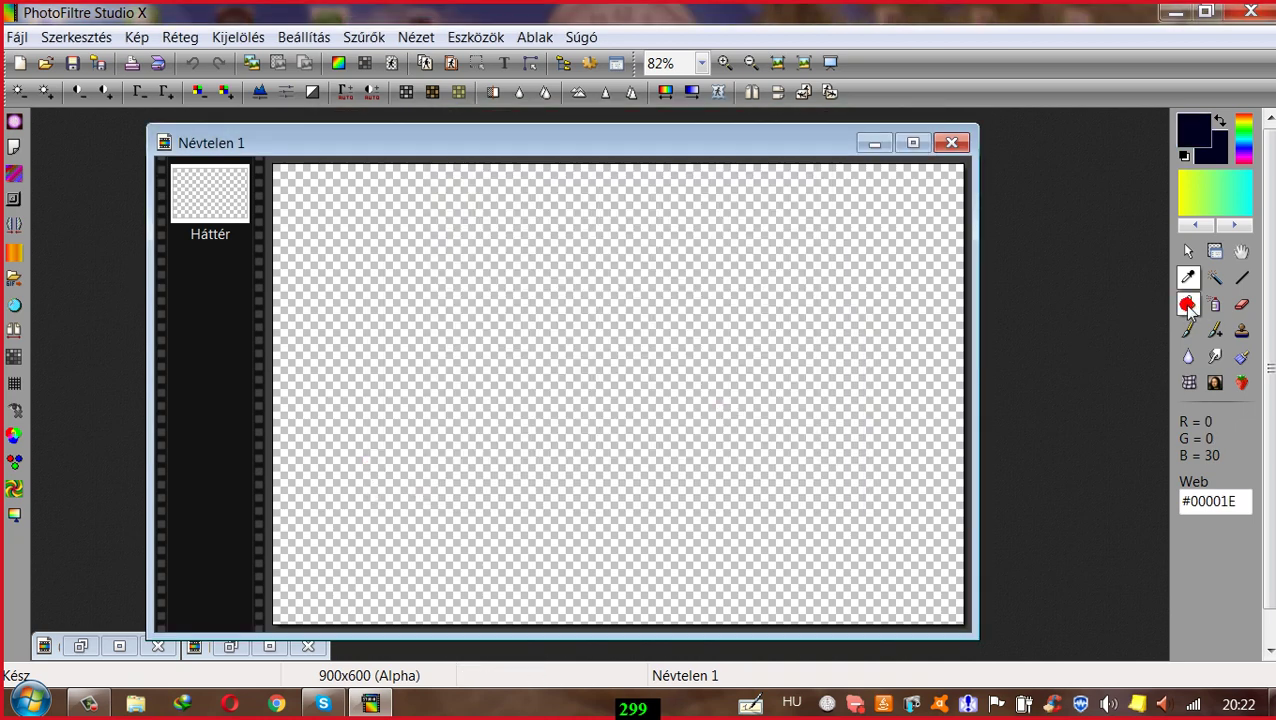
left_click(740, 336)
mouse_move(352, 140)
left_mouse_down()
mouse_move(392, 161)
mouse_move(382, 131)
mouse_move(376, 145)
left_mouse_up()
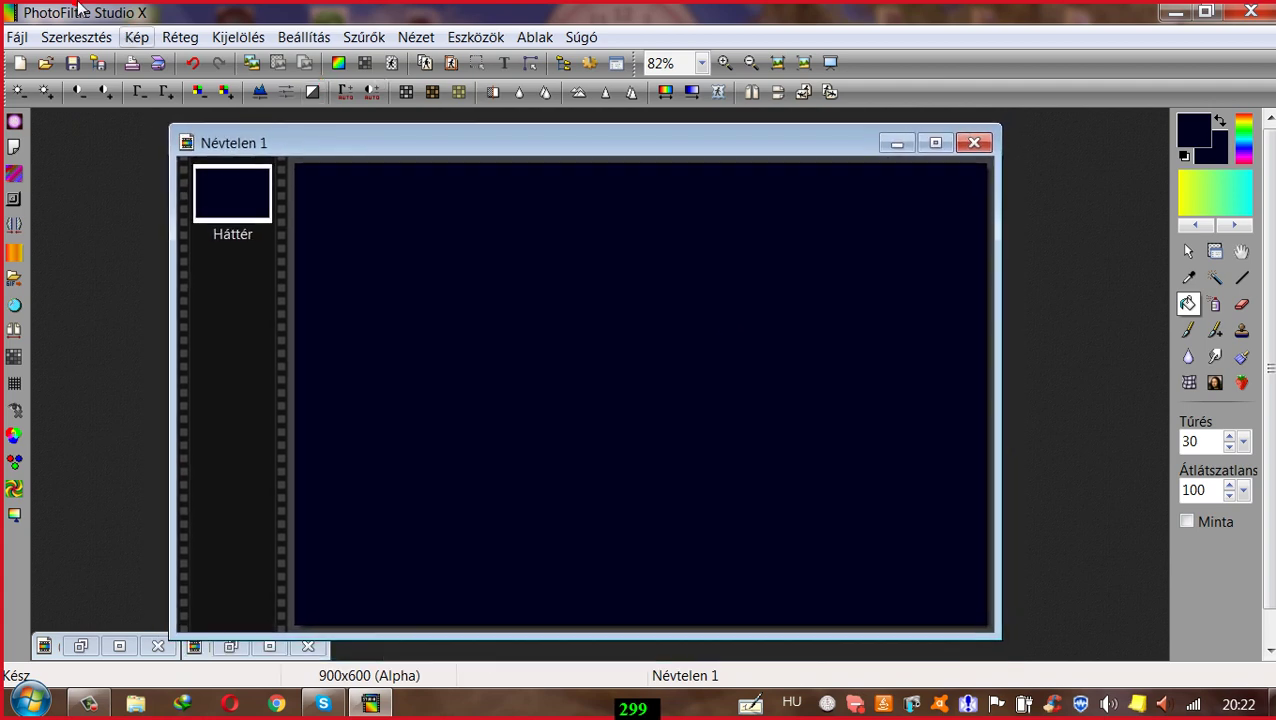
Step: Add a new empty transparent layer of 900 × 600 pixels, automatically centred, above the navy background
left_click(180, 37)
mouse_move(190, 61)
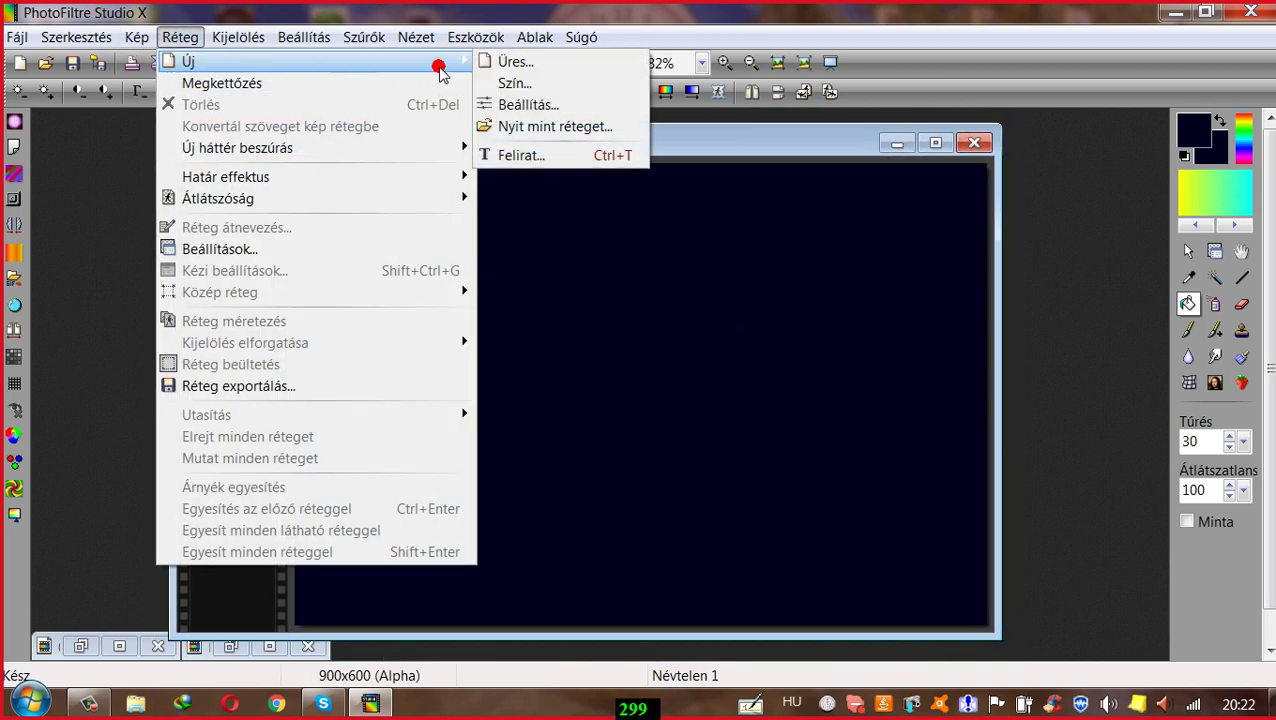
left_click(512, 62)
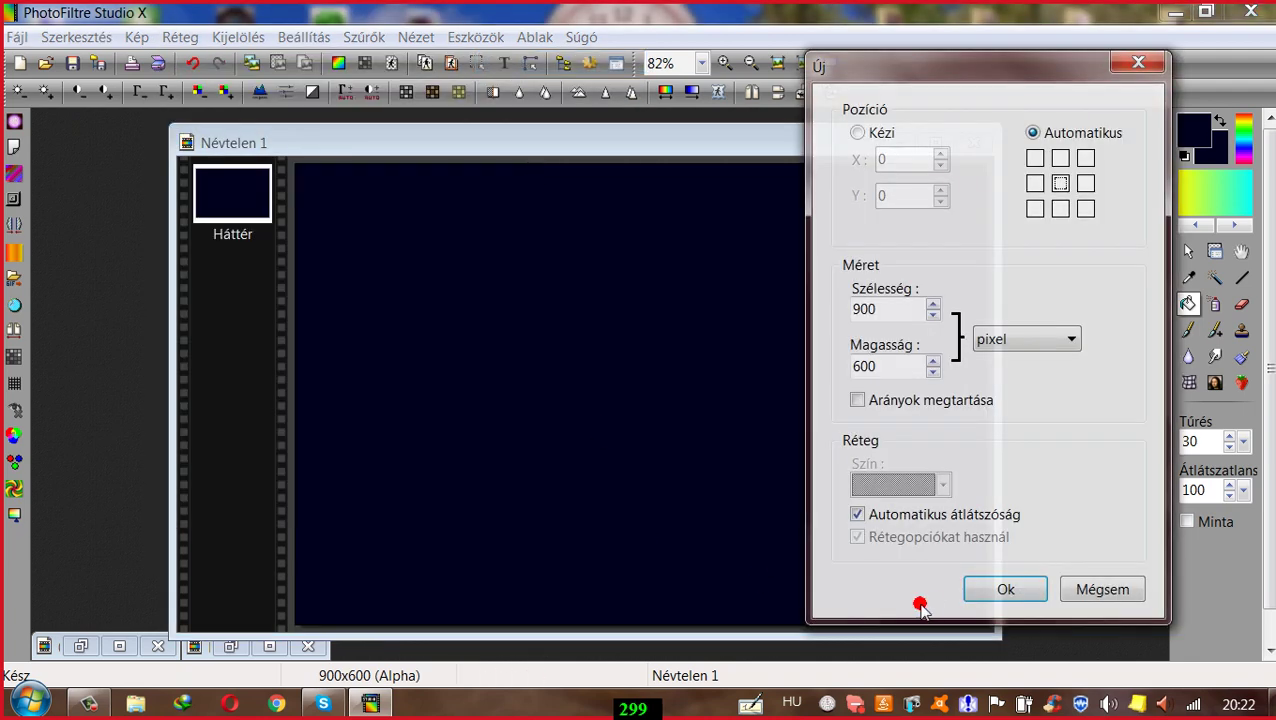
left_click(1000, 589)
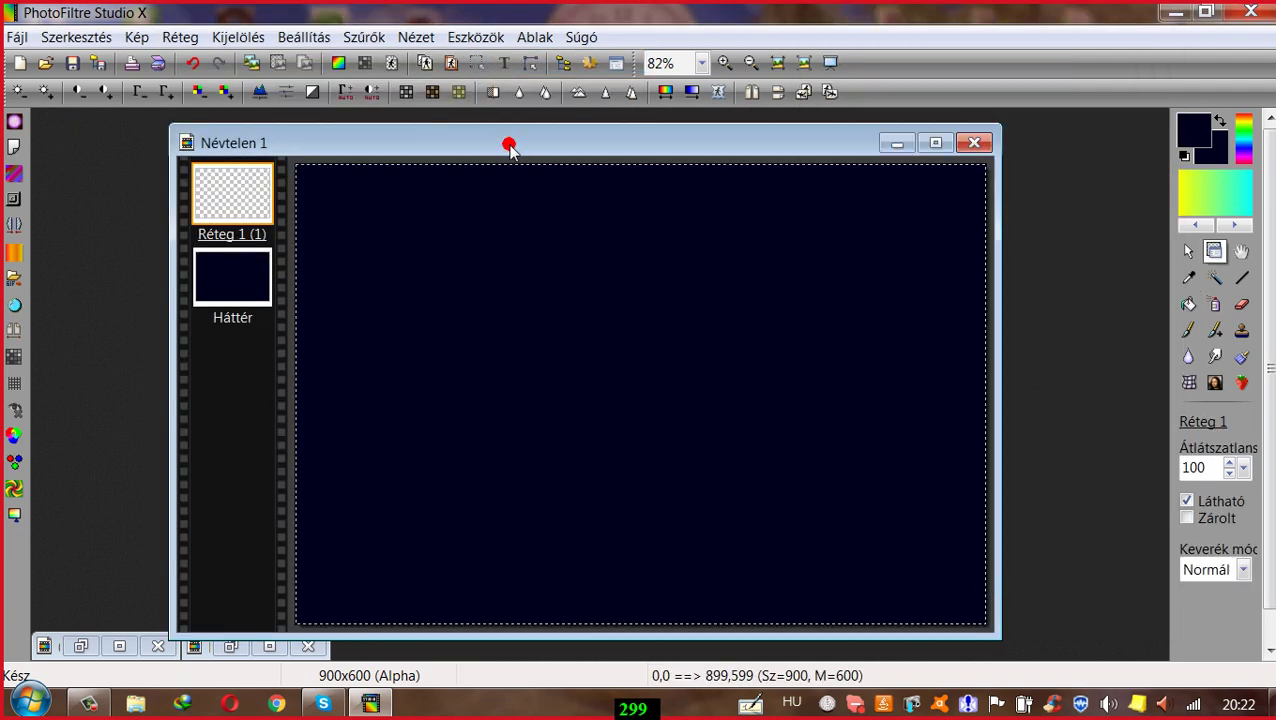
mouse_move(509, 146)
left_mouse_down()
mouse_move(525, 138)
mouse_move(523, 160)
left_mouse_up()
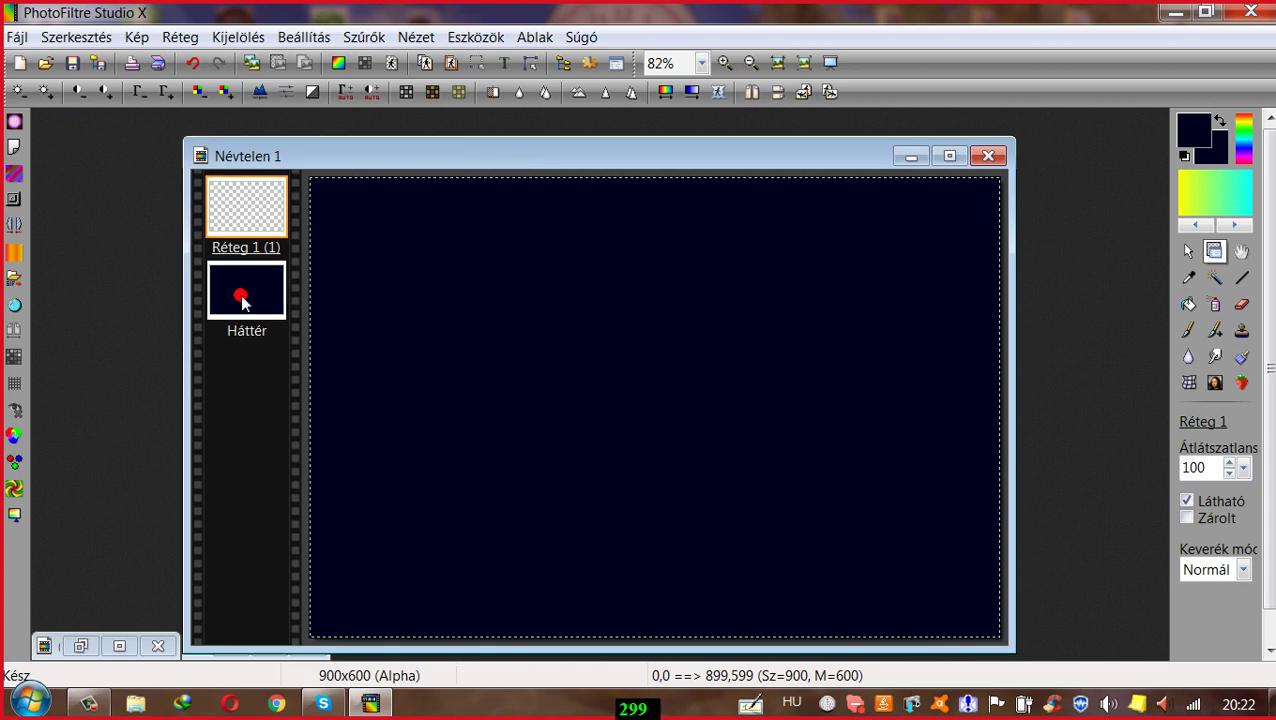
left_click_drag(421, 160, 421, 147)
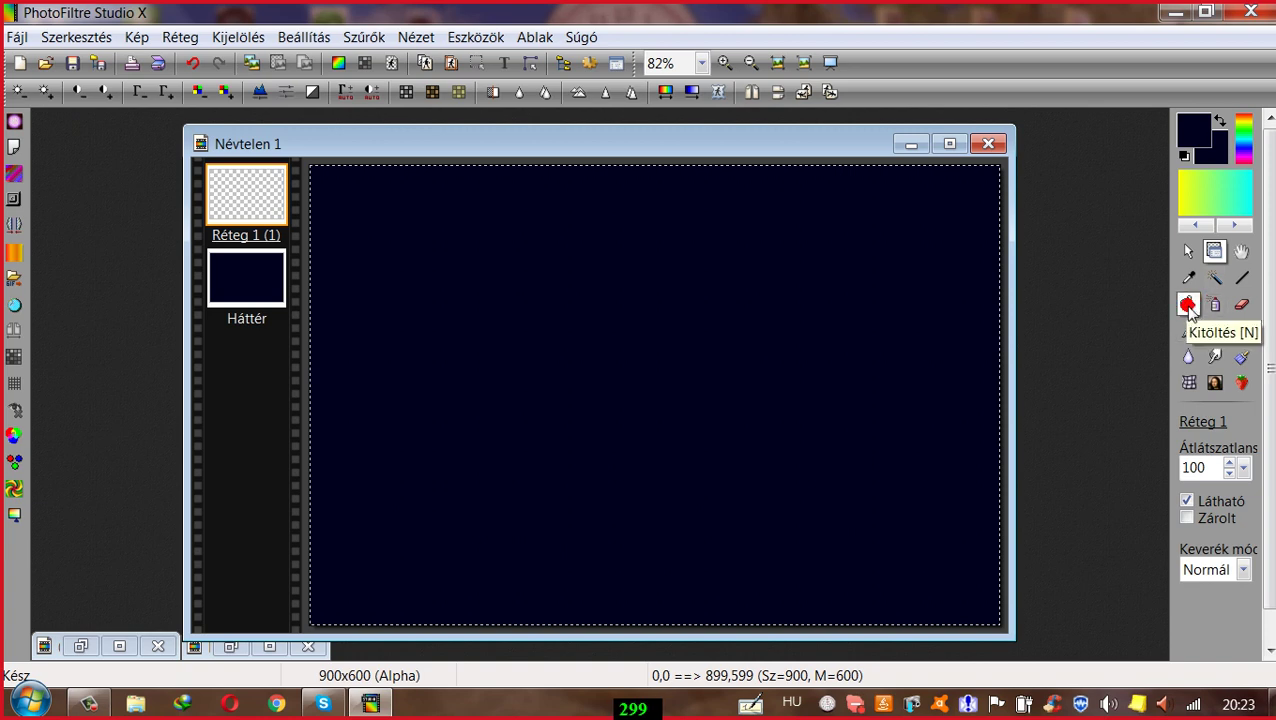
Step: Set the foreground to the saved custom gold, RGB 140, 118, 35, and fill the empty Réteg 1 layer with it
left_click(1187, 142)
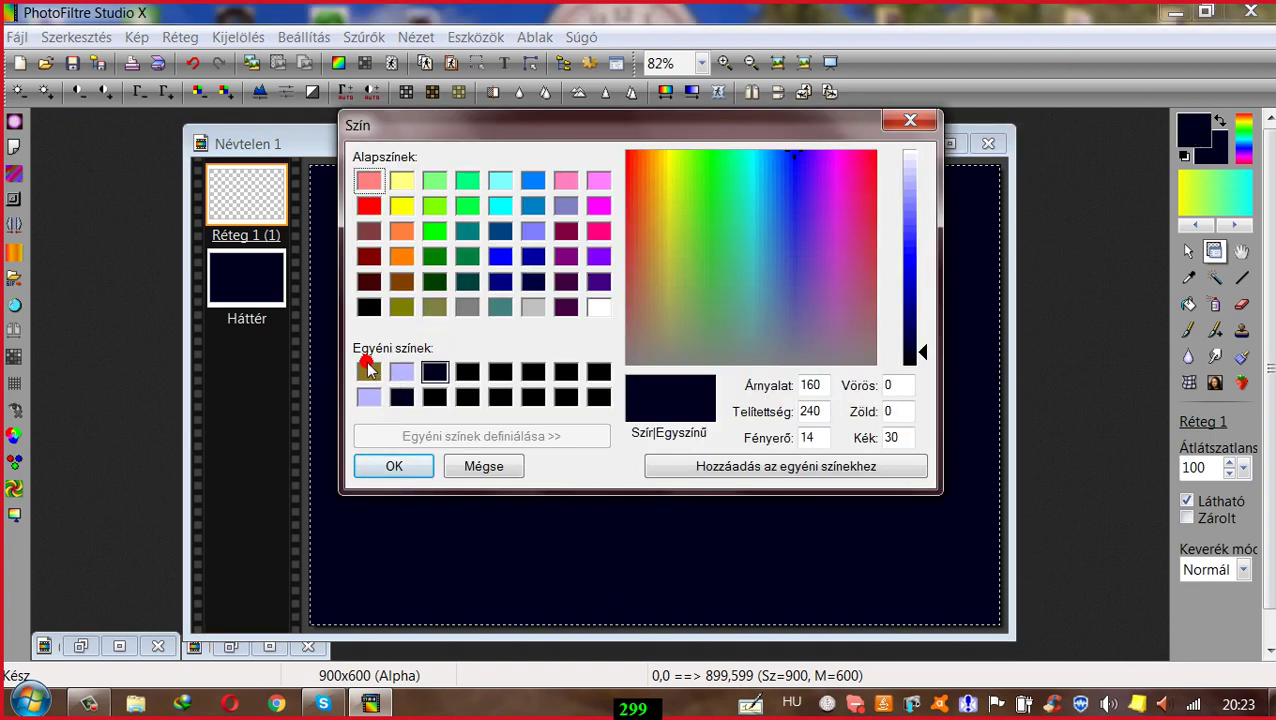
left_click(367, 373)
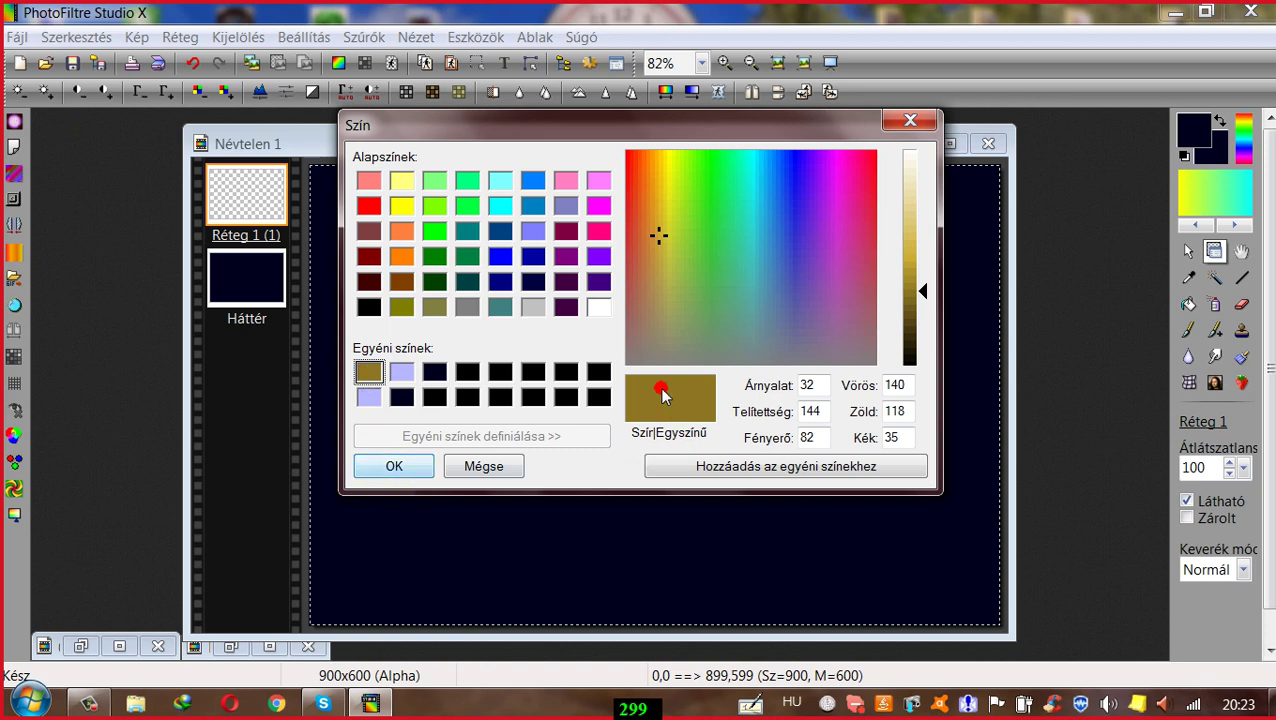
left_click(400, 466)
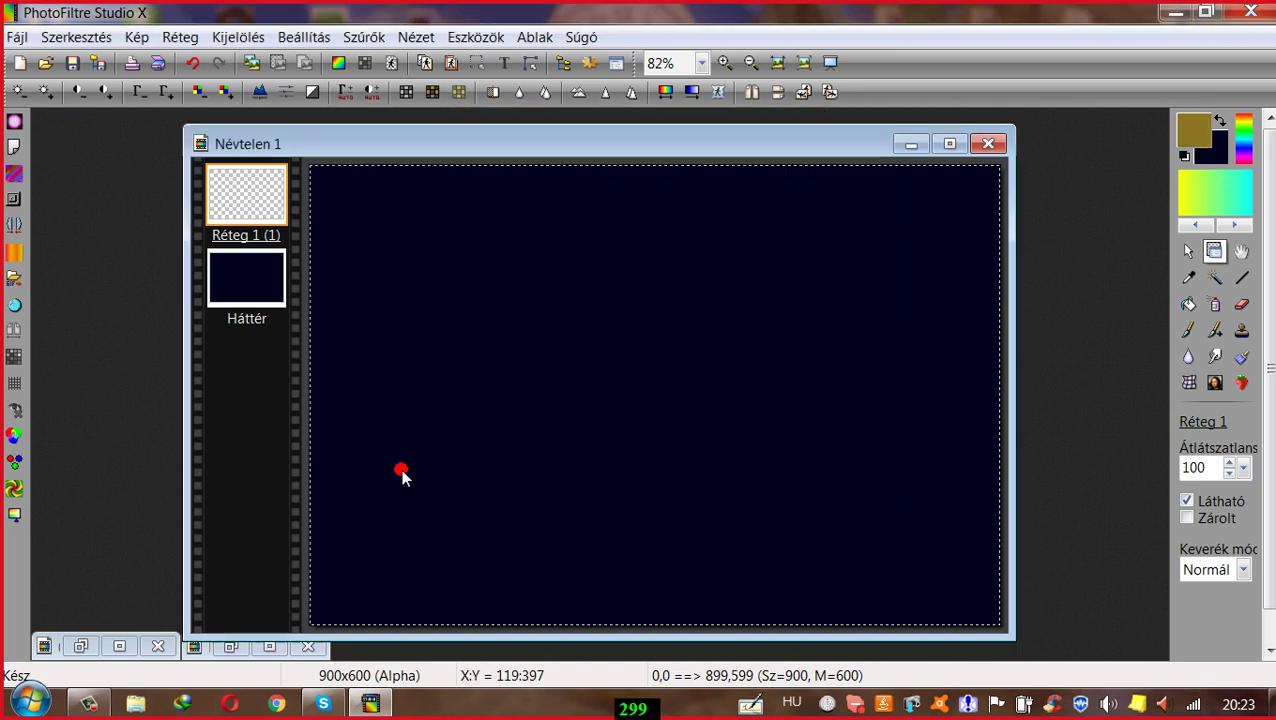
left_click(1188, 304)
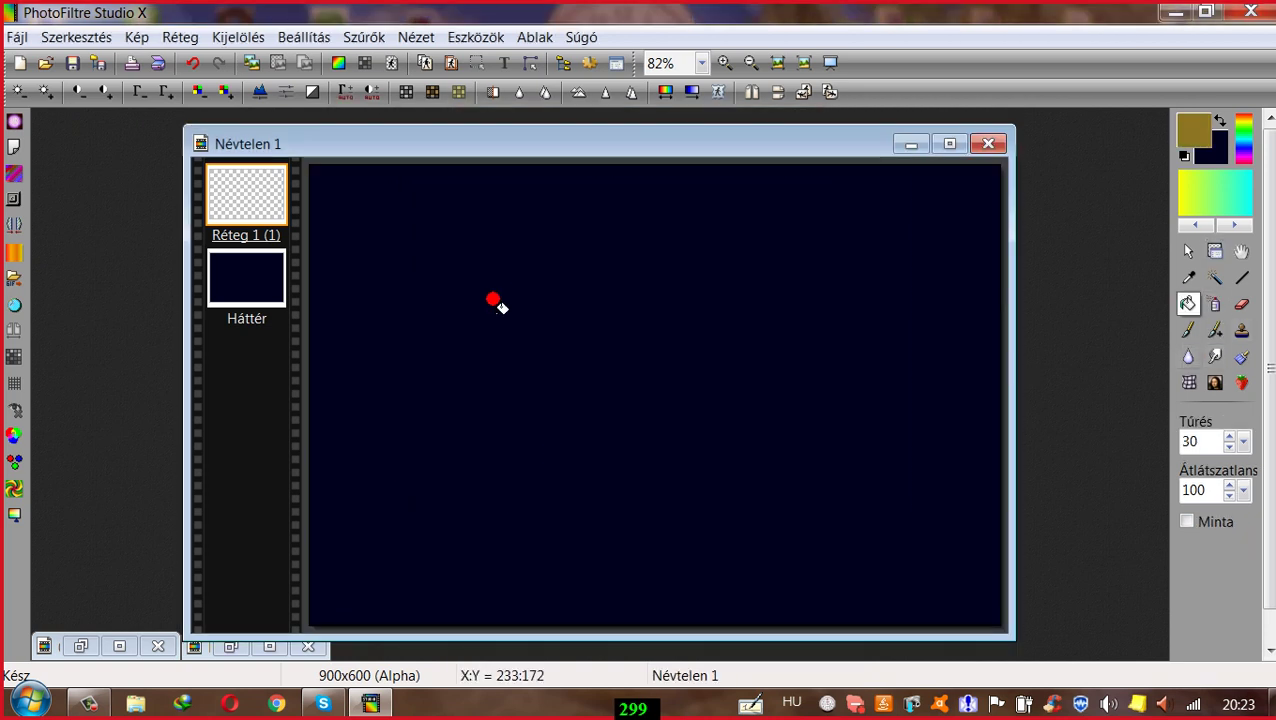
left_click(527, 301)
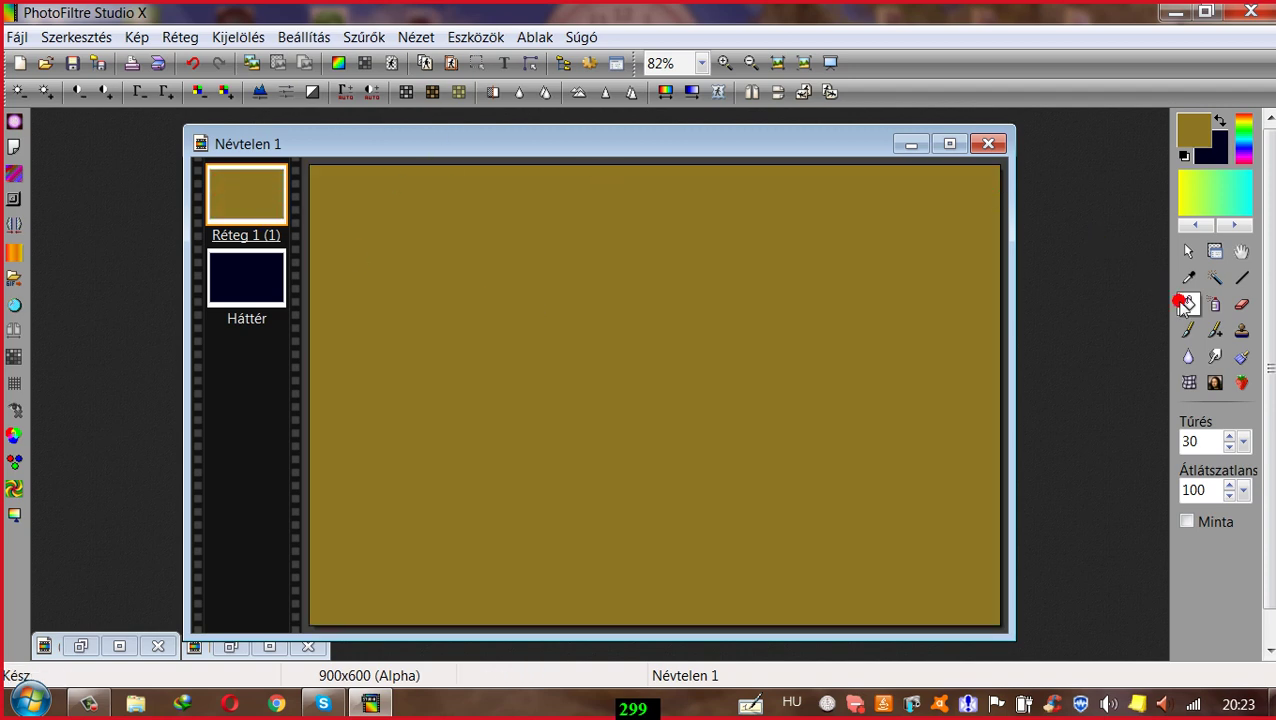
left_click(1213, 251)
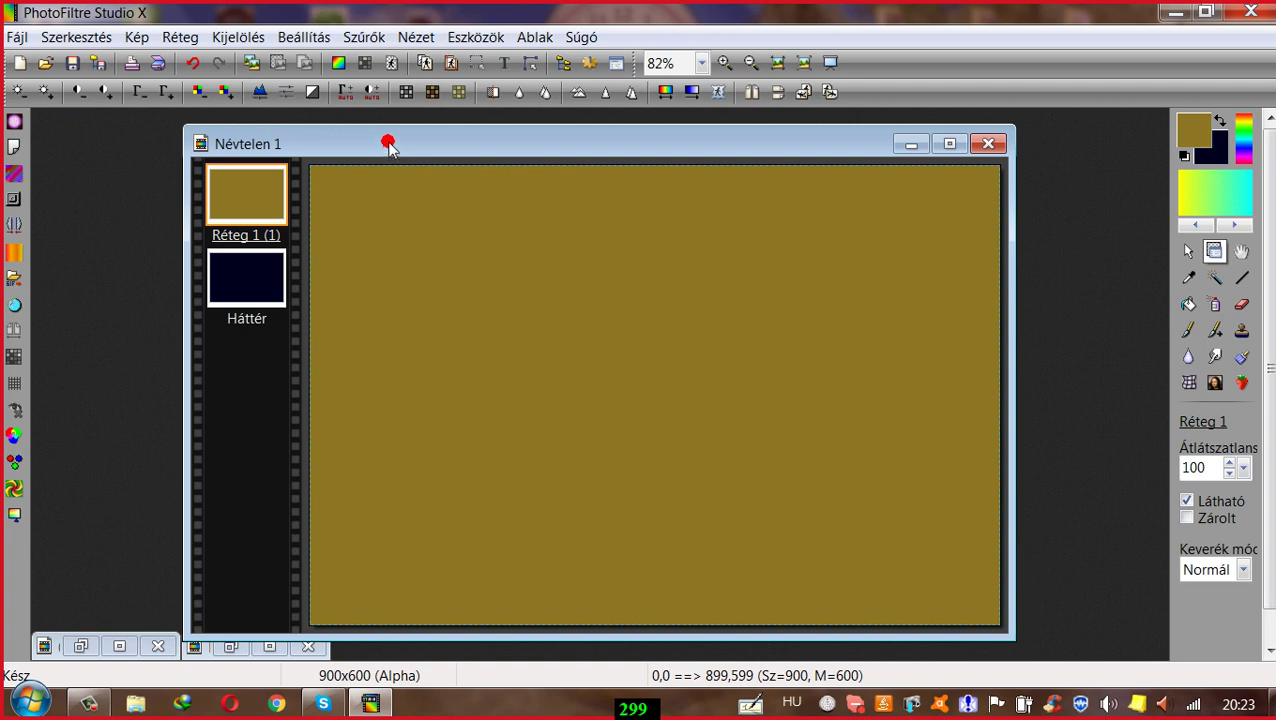
left_click_drag(390, 143, 394, 153)
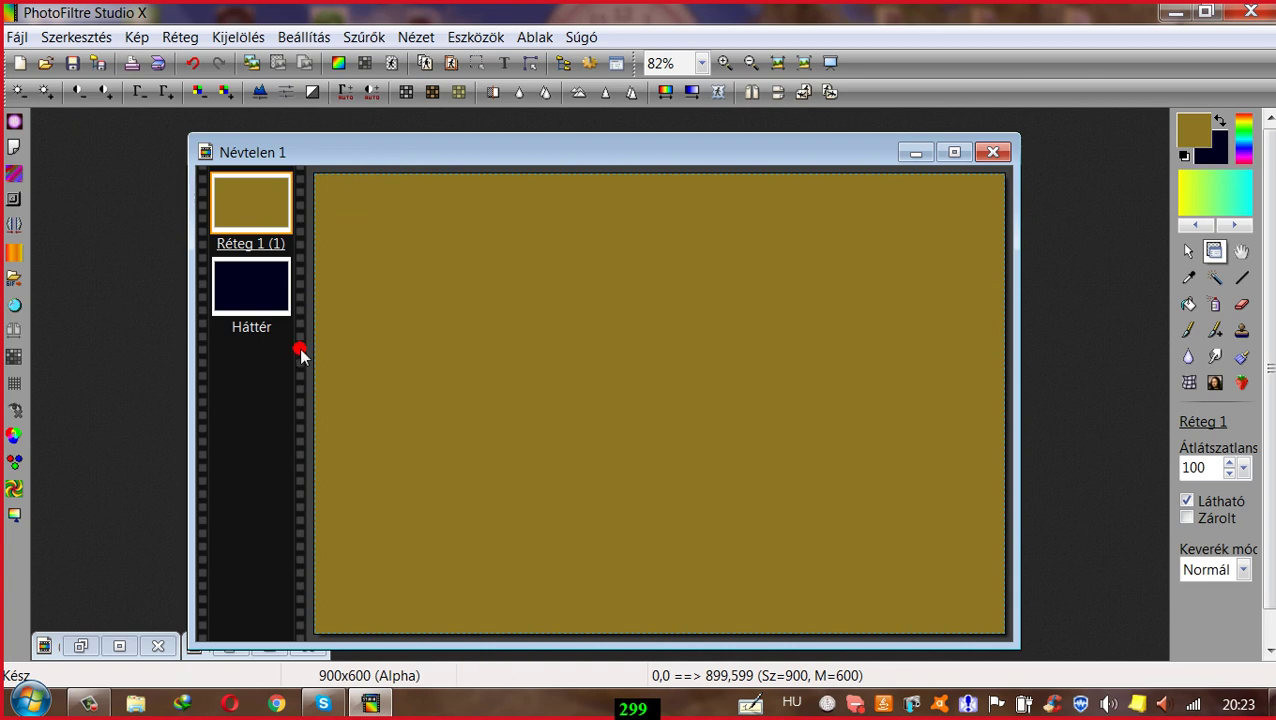
Step: Duplicate the navy Háttér background and the gold Réteg 1 layer
left_click(247, 289)
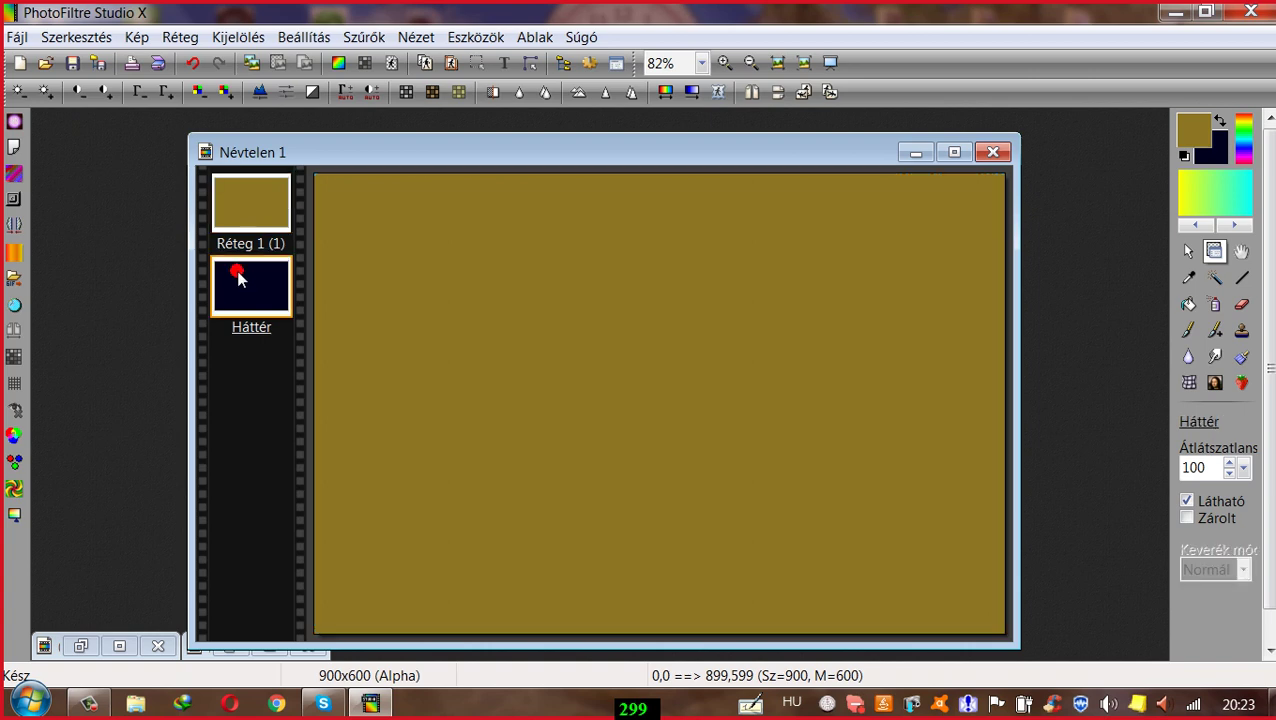
left_click(175, 36)
left_click(208, 82)
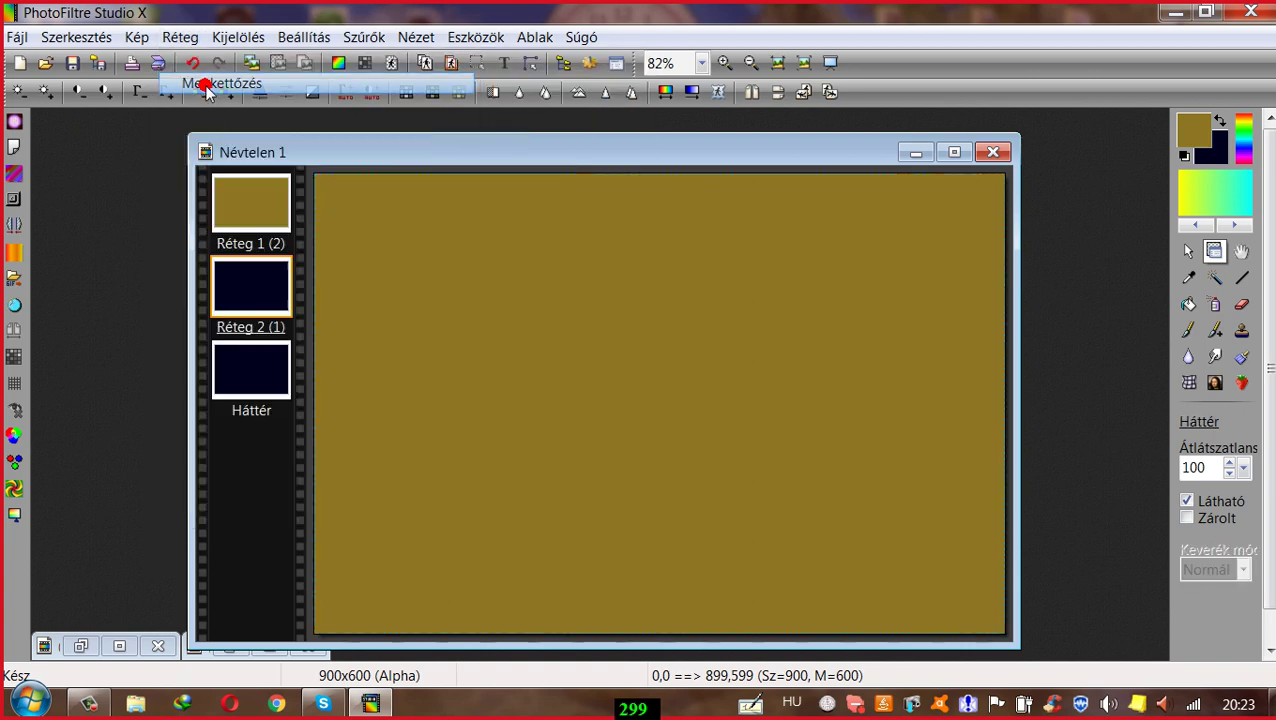
left_click(258, 240)
left_click(178, 37)
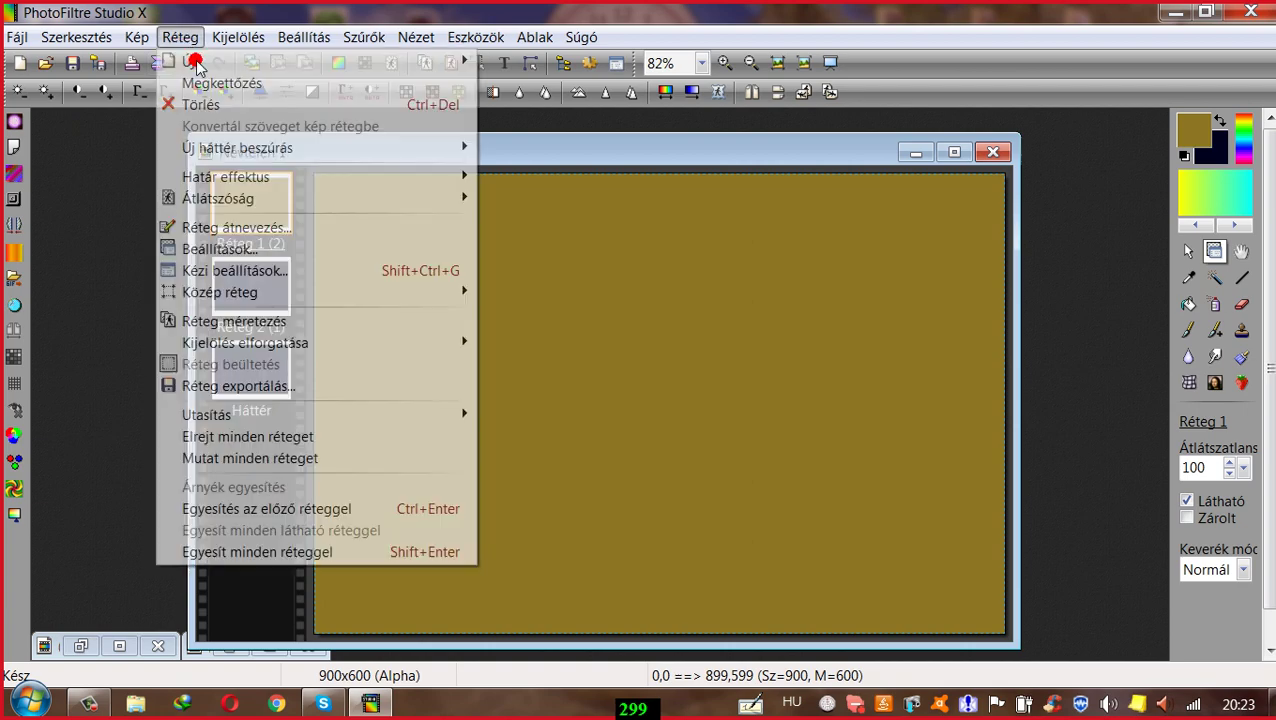
left_click(208, 81)
Step: Hide the uppermost gold layer, Réteg 3
left_click(261, 210)
right_click(262, 212)
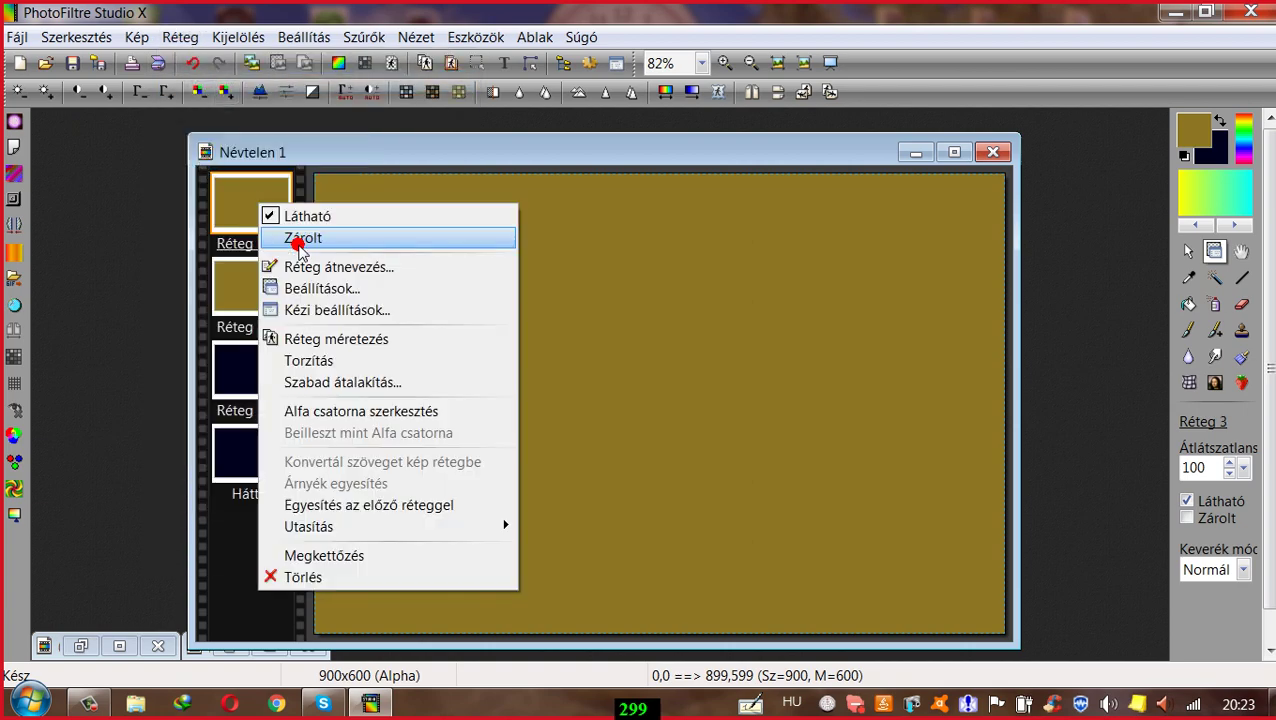
left_click(297, 214)
Step: Move the gold Réteg 1 layer below the navy Réteg 2 layer and hide Réteg 2
left_click_drag(248, 310, 248, 370)
right_click(251, 286)
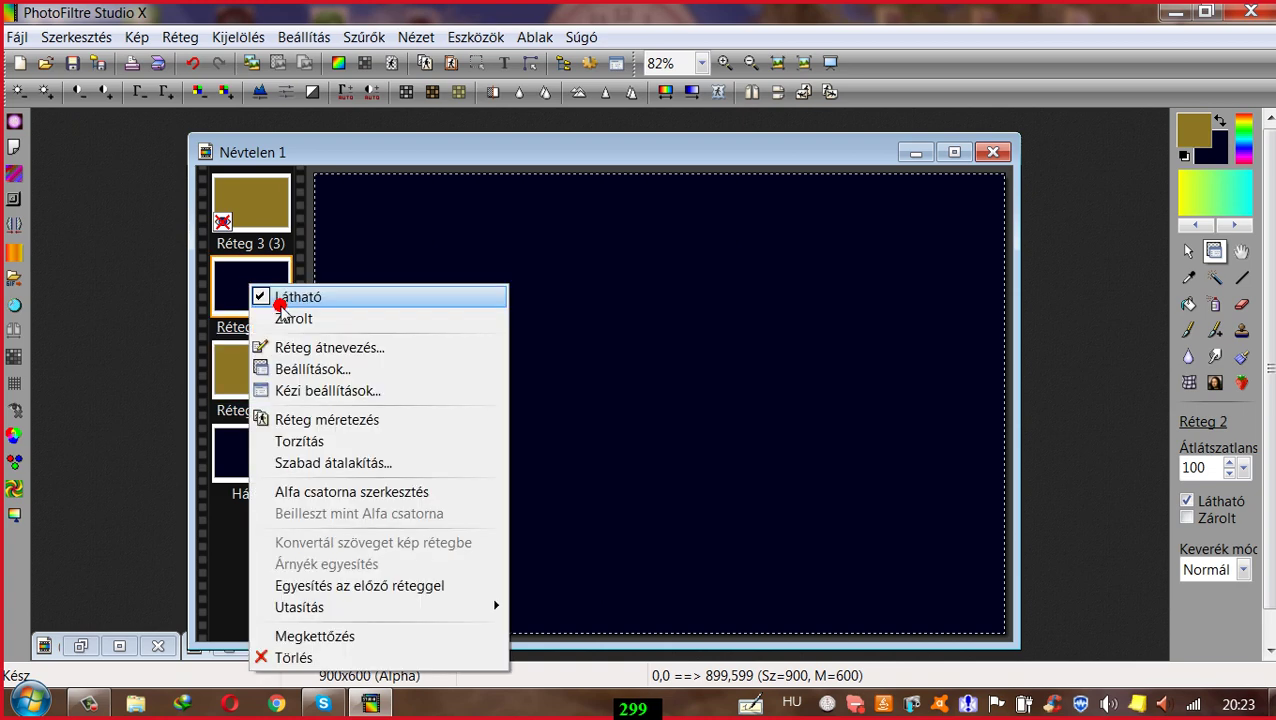
left_click(283, 299)
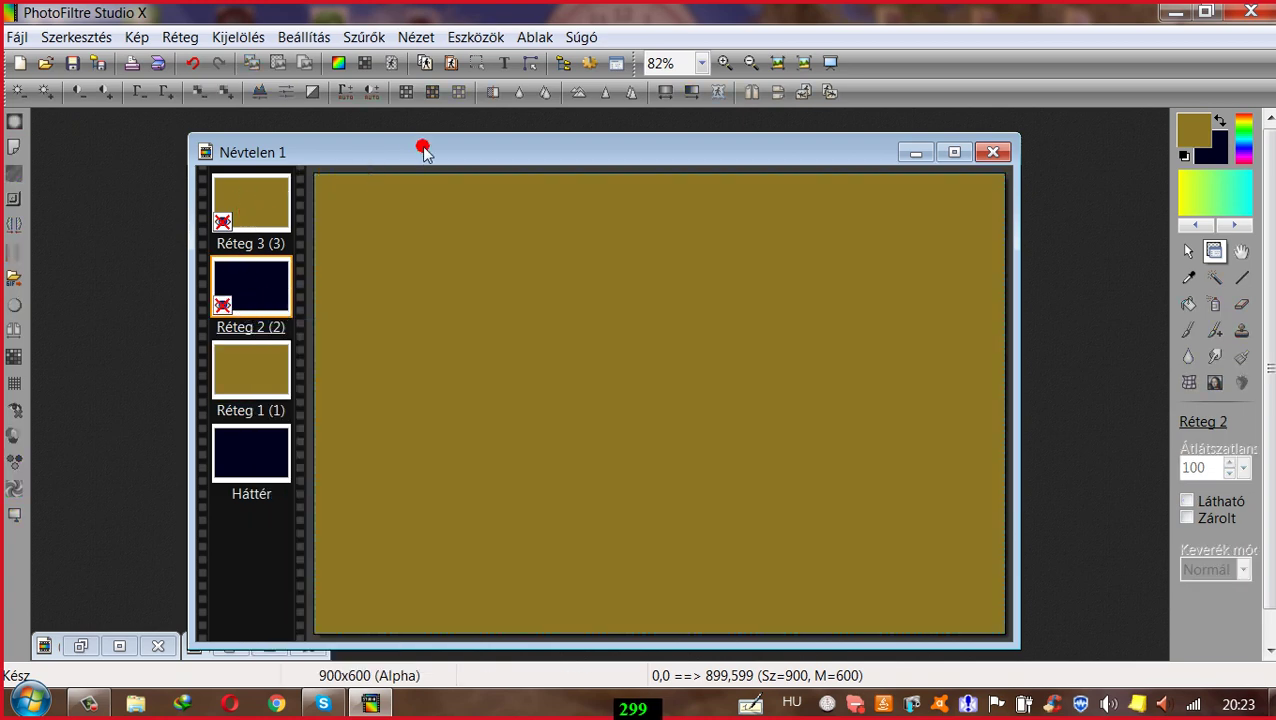
left_click_drag(420, 150, 416, 130)
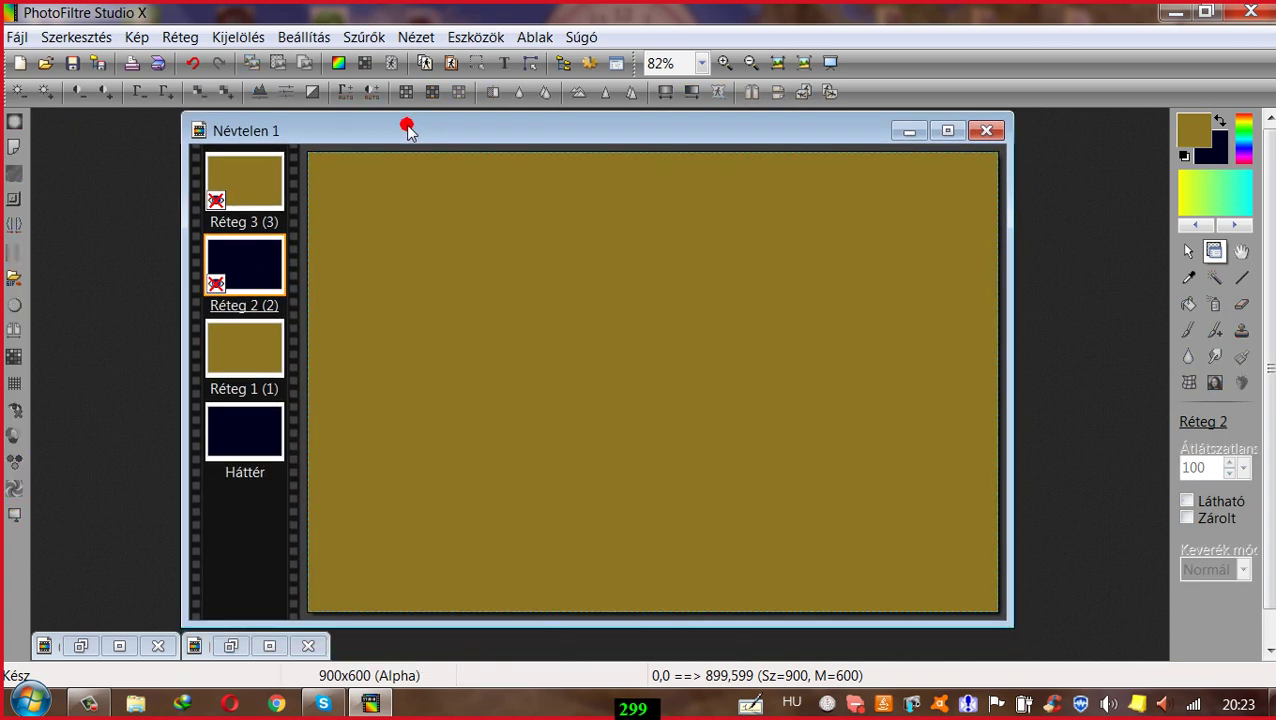
Step: Start the PhotoMaszk filter on the gold Réteg 1 layer and load the mask 0_cd24e_9515dbb_XL.jpg
left_click(241, 348)
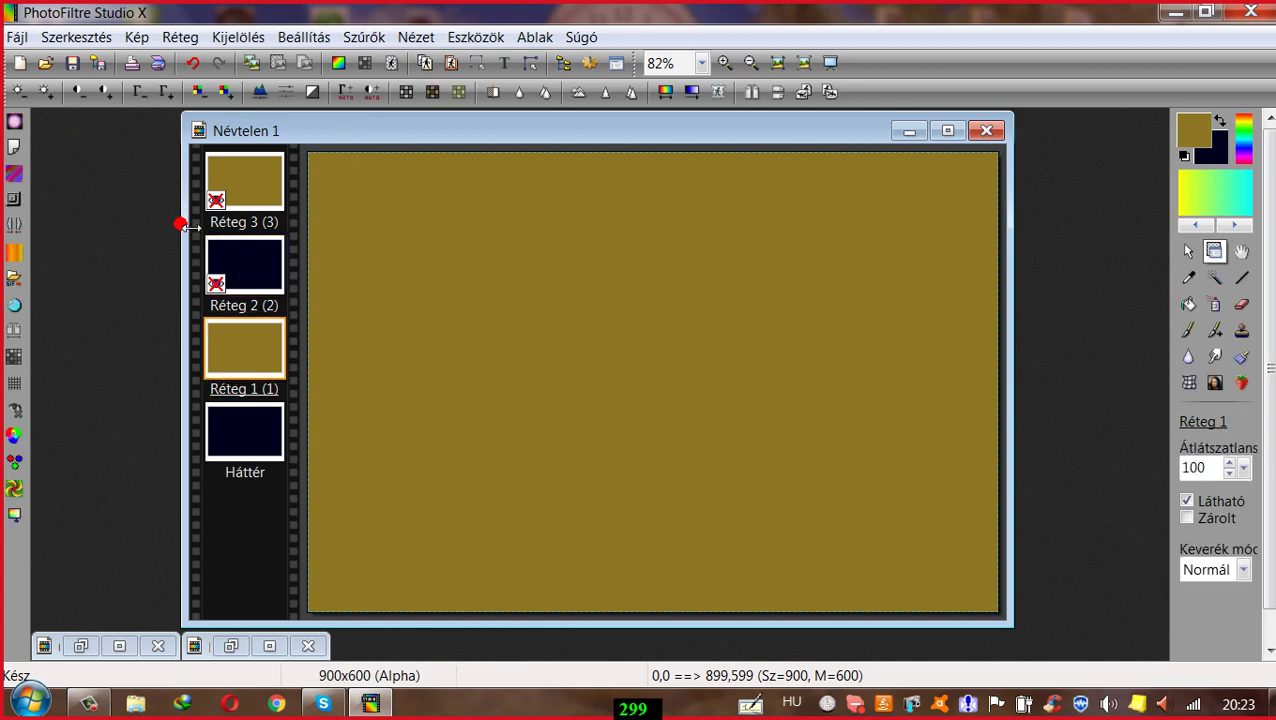
left_click(364, 37)
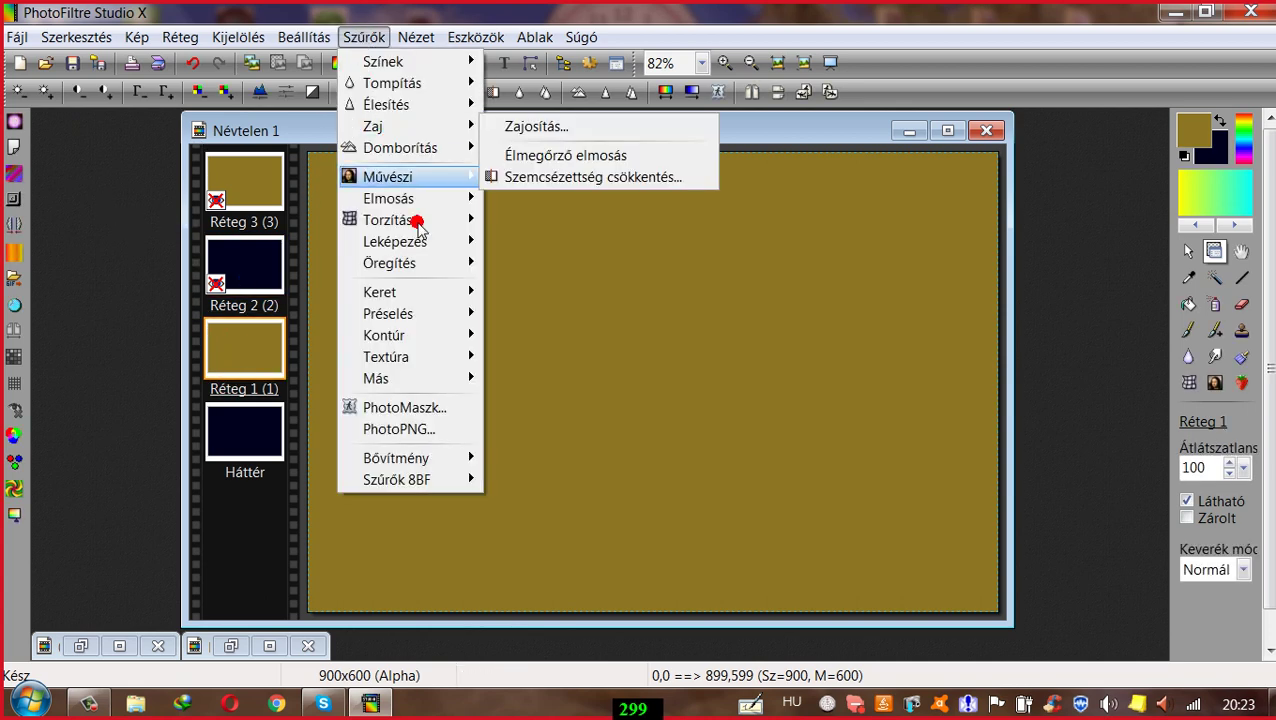
left_click(445, 410)
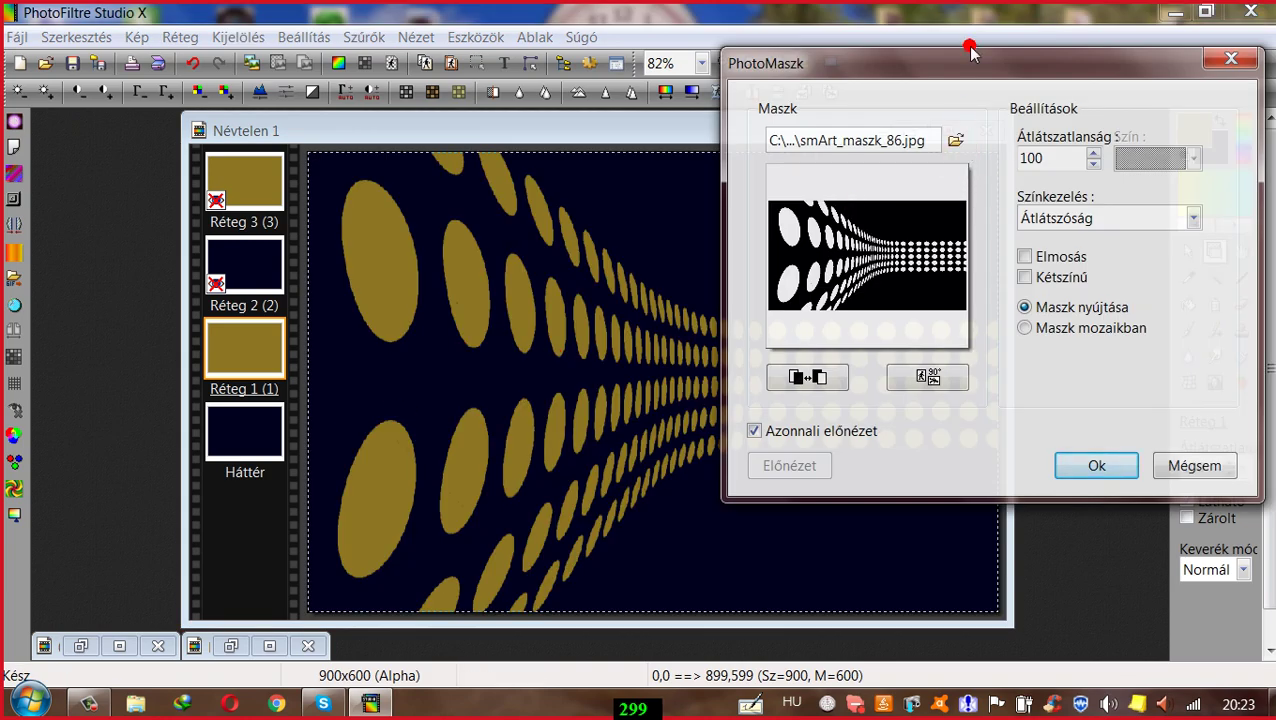
left_click_drag(958, 63, 834, 72)
left_click(831, 148)
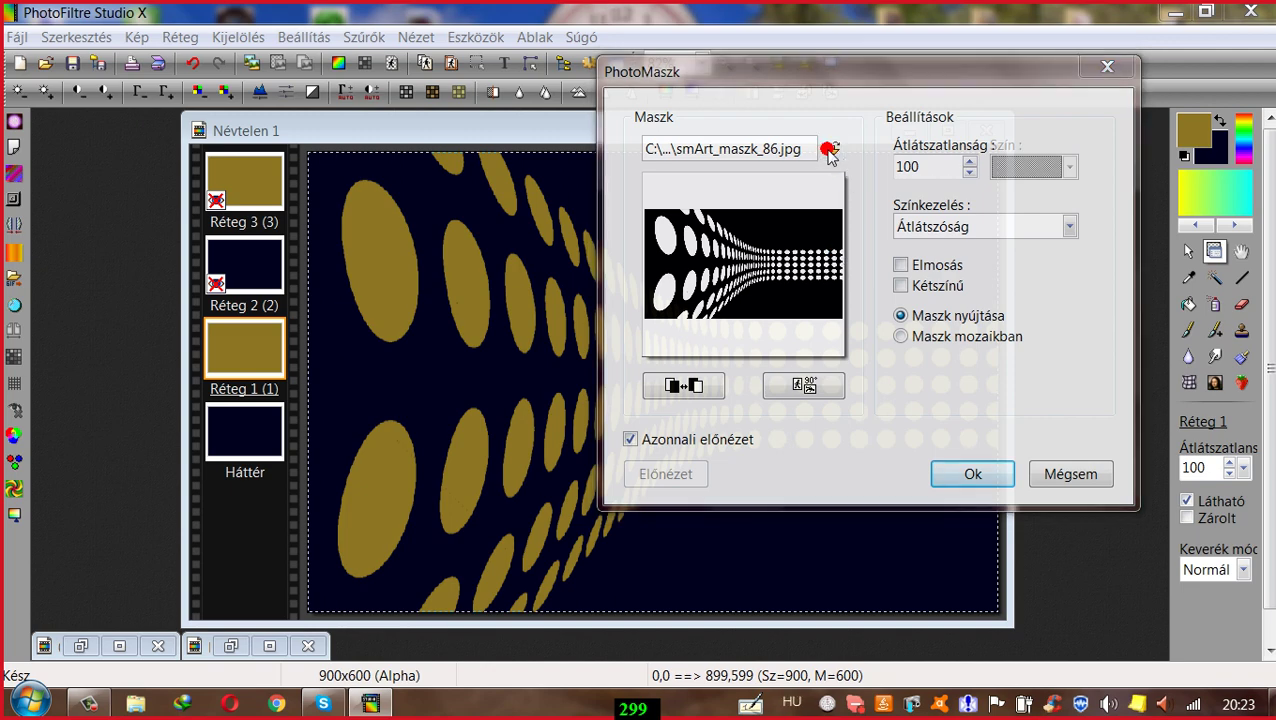
left_click(505, 232)
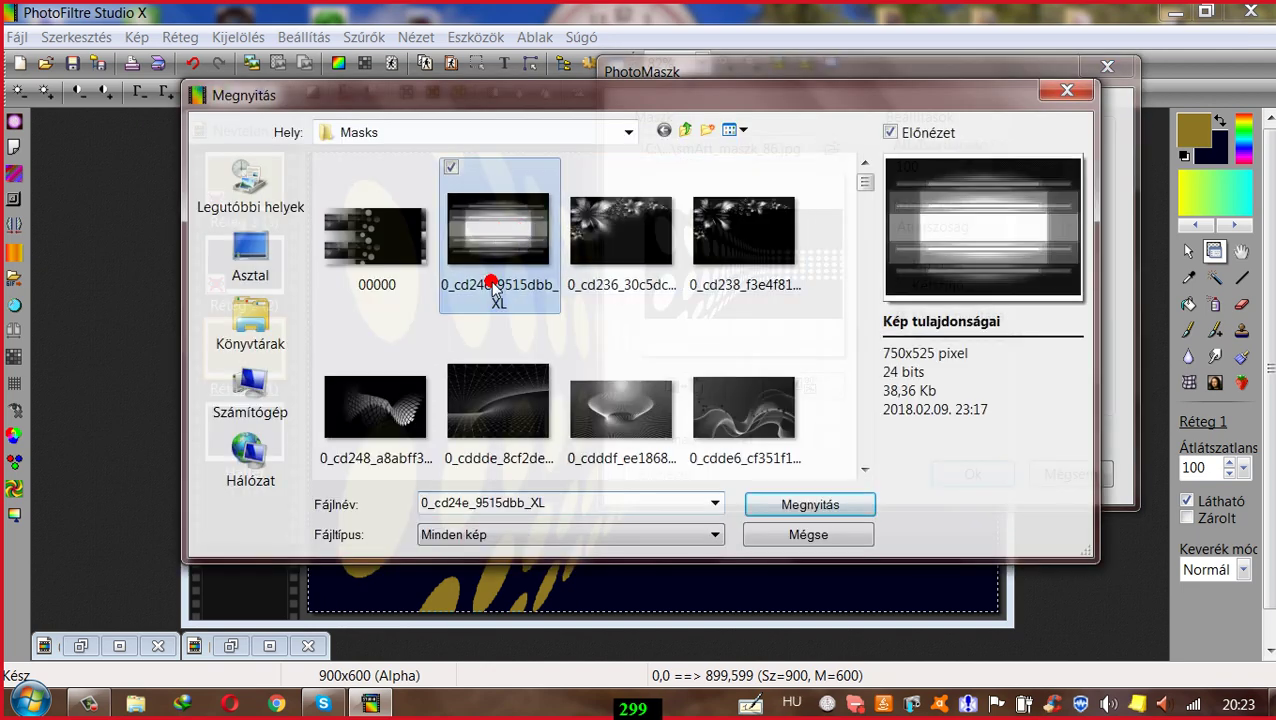
left_click(790, 505)
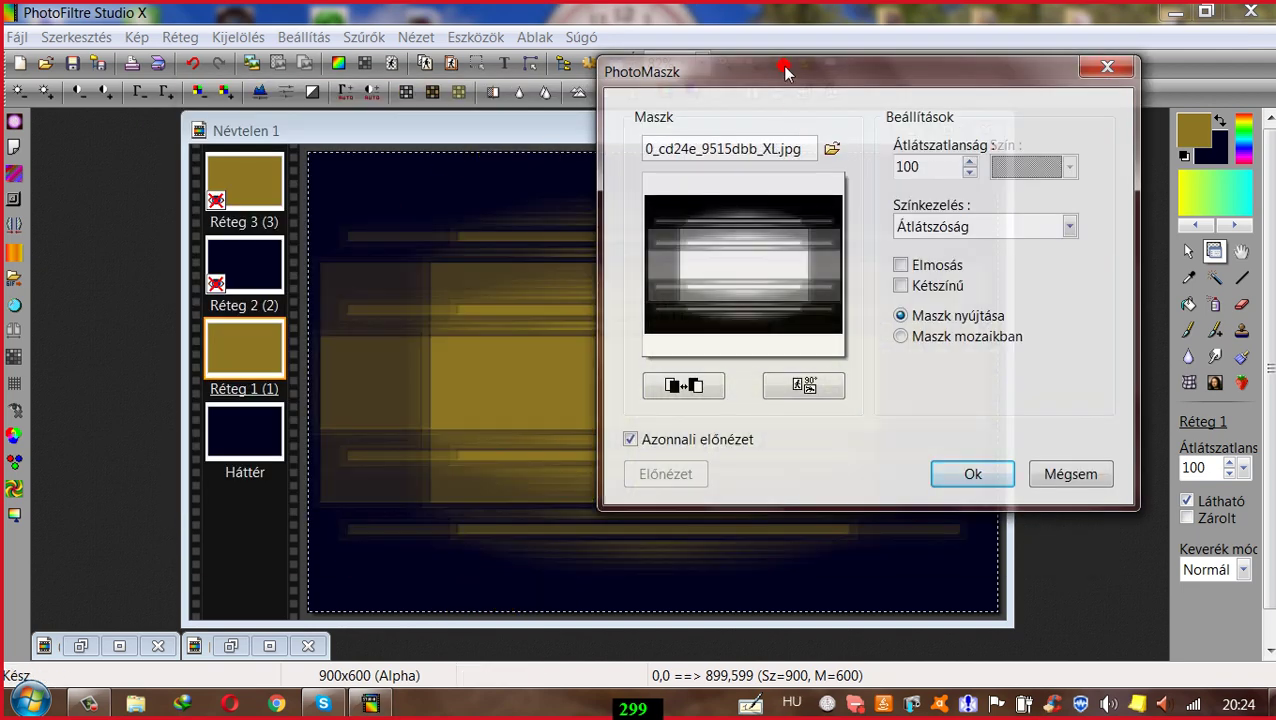
Step: Preview the loaded mask with its black and white inverted and switch it back to the original
left_click_drag(773, 78, 716, 90)
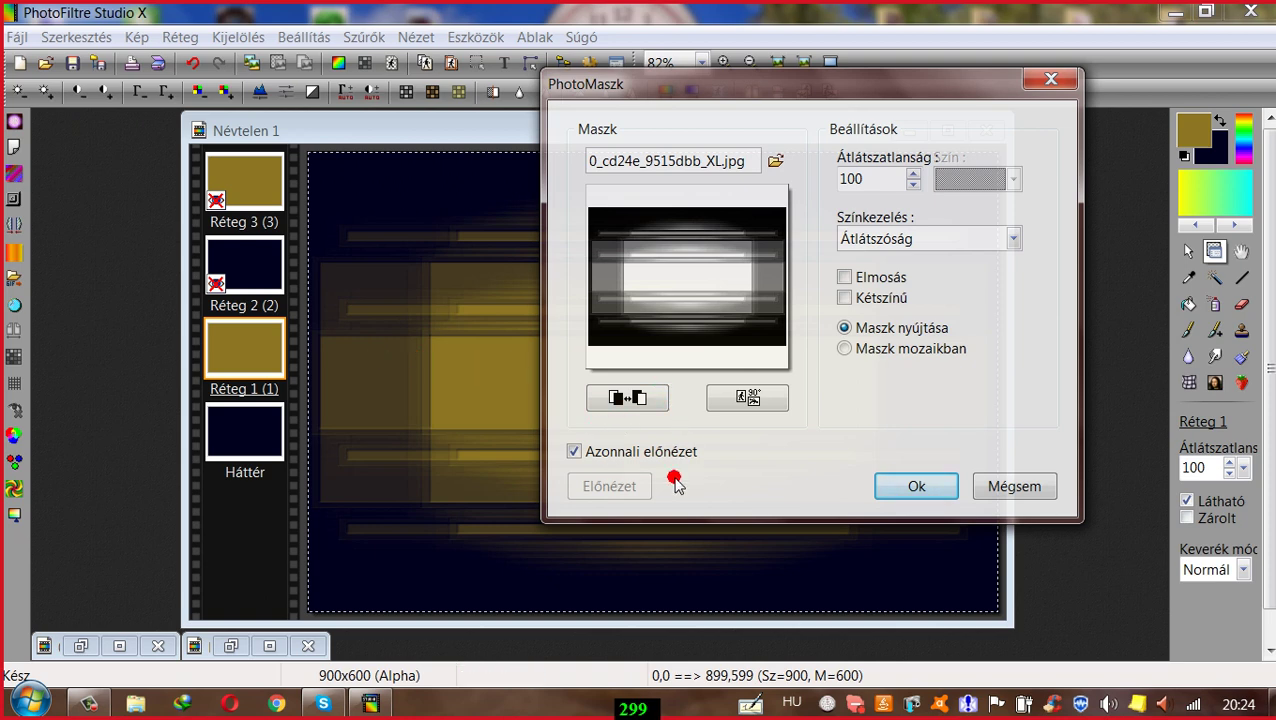
left_click(616, 400)
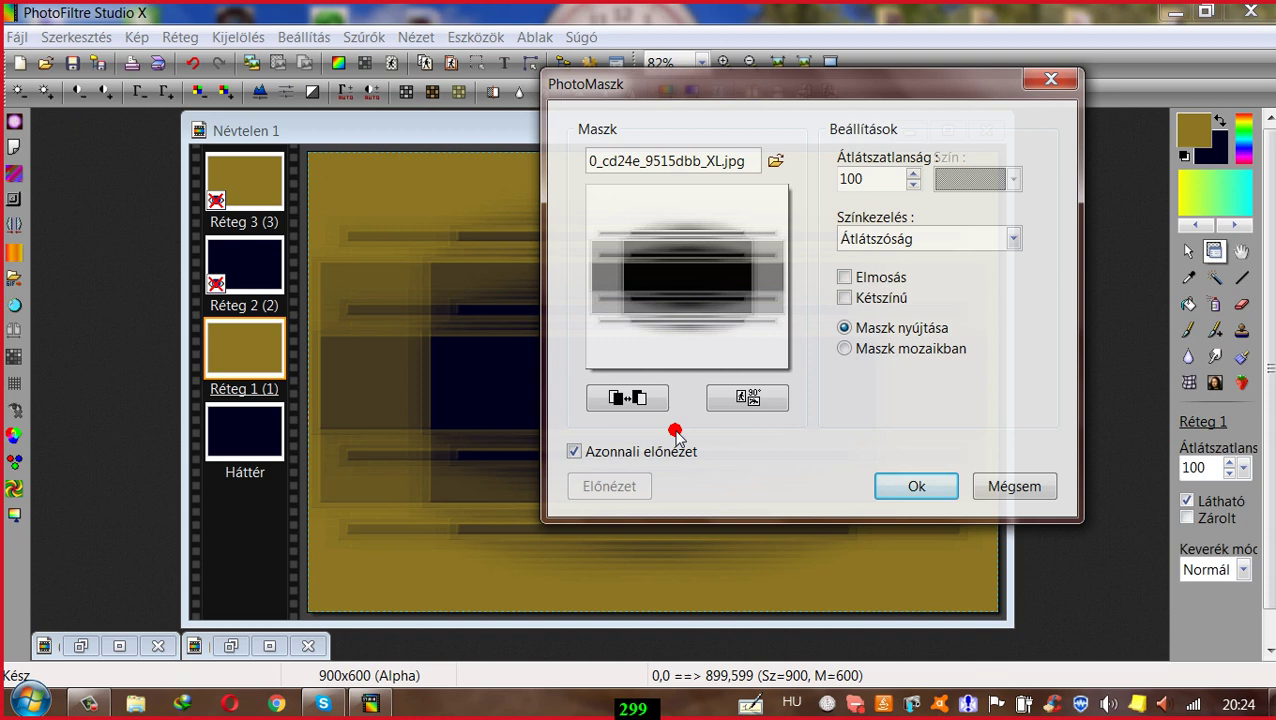
left_click(617, 400)
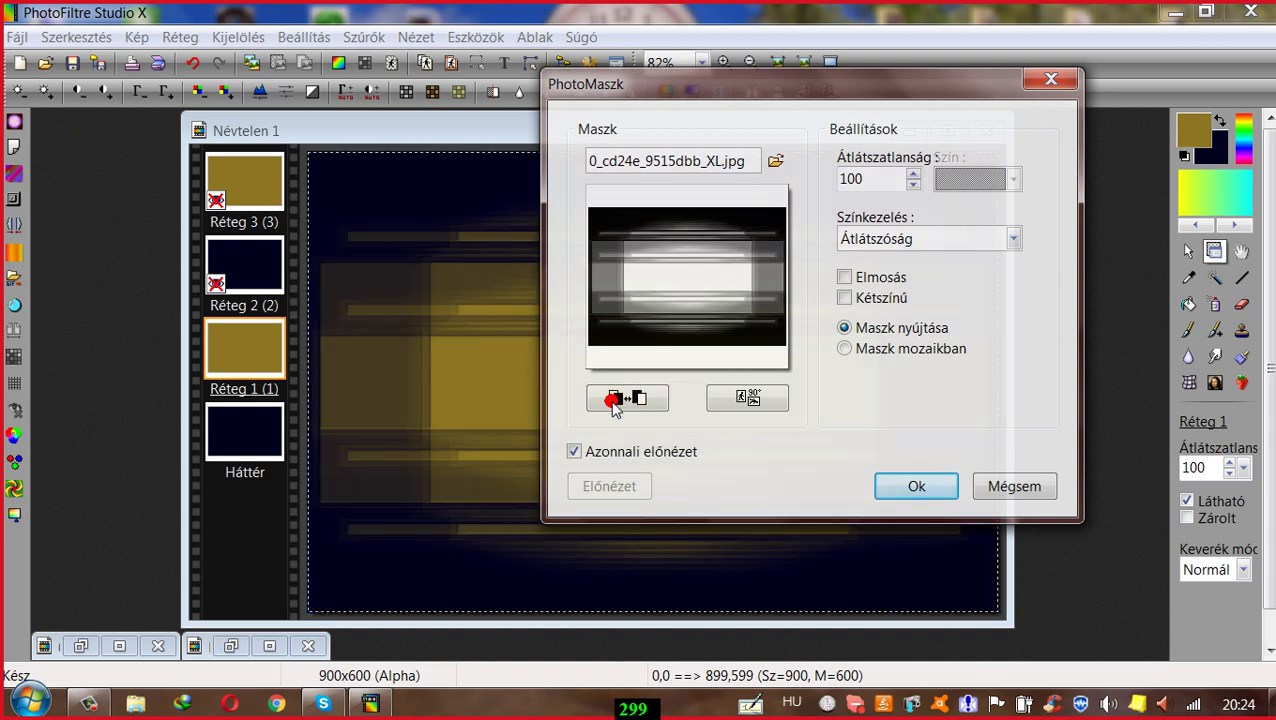
Step: Try the mask 0_cd24e_9515dbb_XL.jpg inverted once more, then apply it to Réteg 1 in its original form
left_click(616, 400)
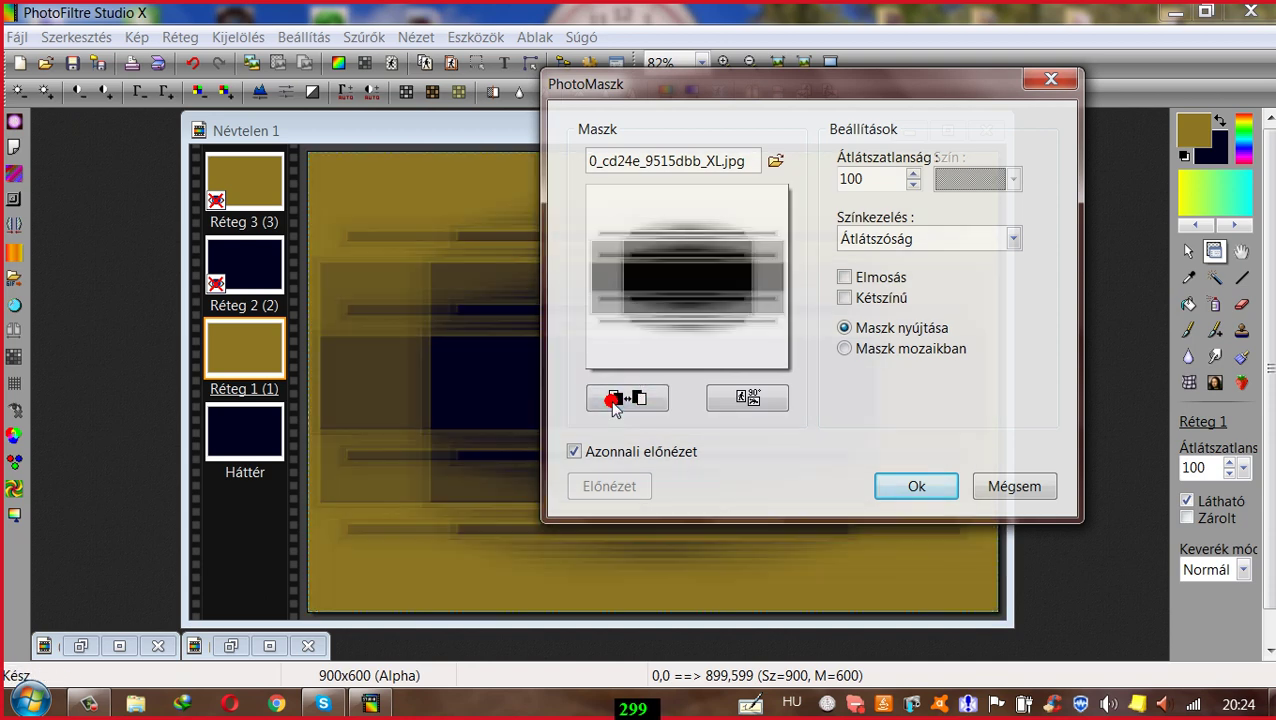
left_click(640, 403)
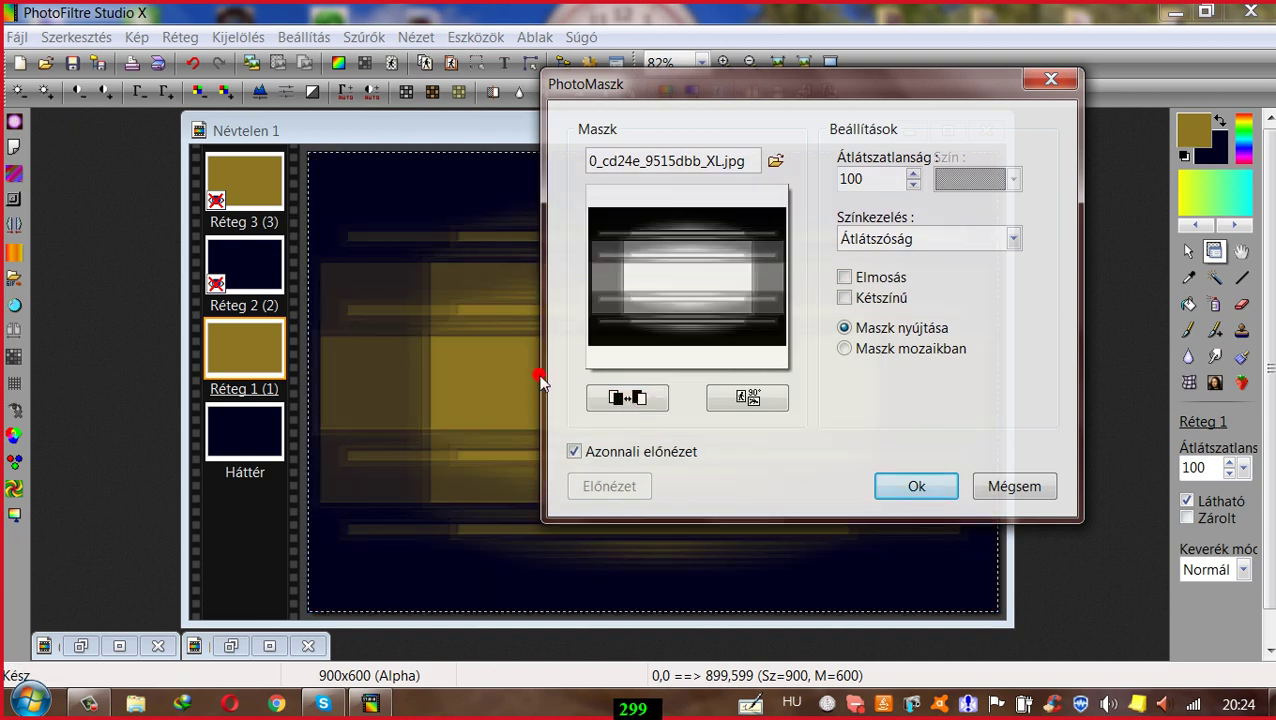
left_click(916, 487)
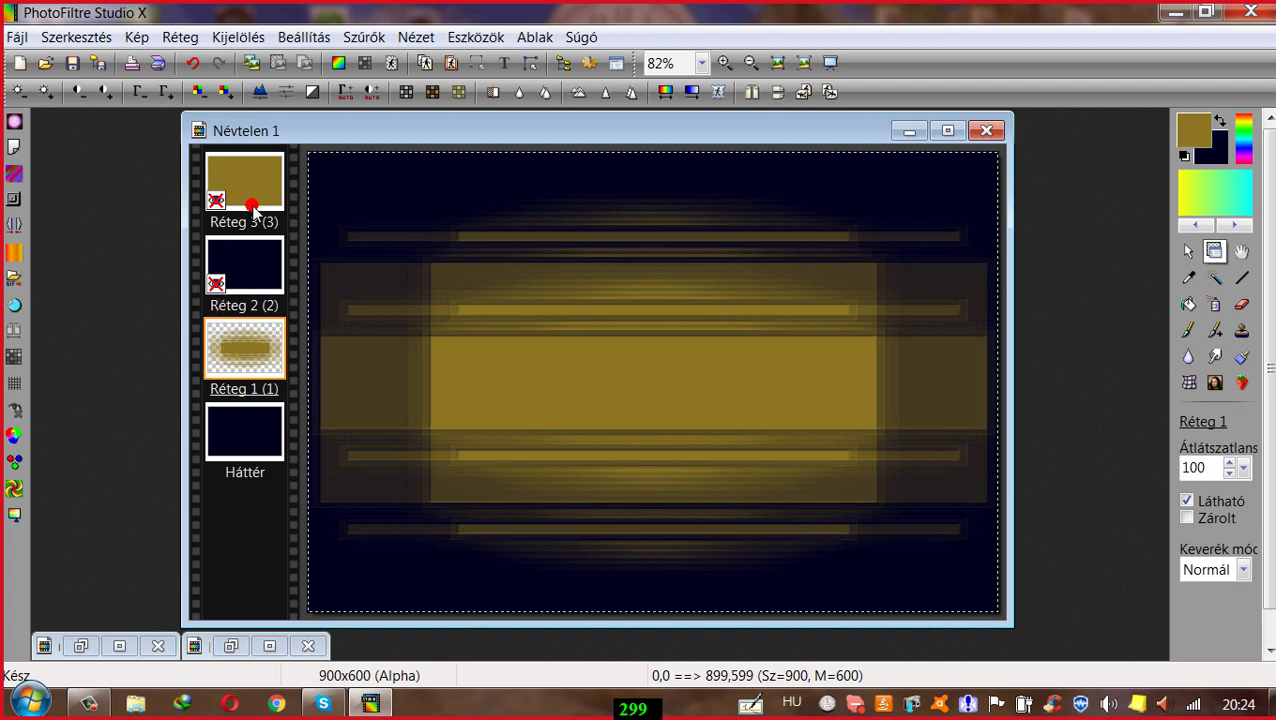
Step: Make the navy Réteg 2 layer and the gold Réteg 3 layer visible again
right_click(248, 288)
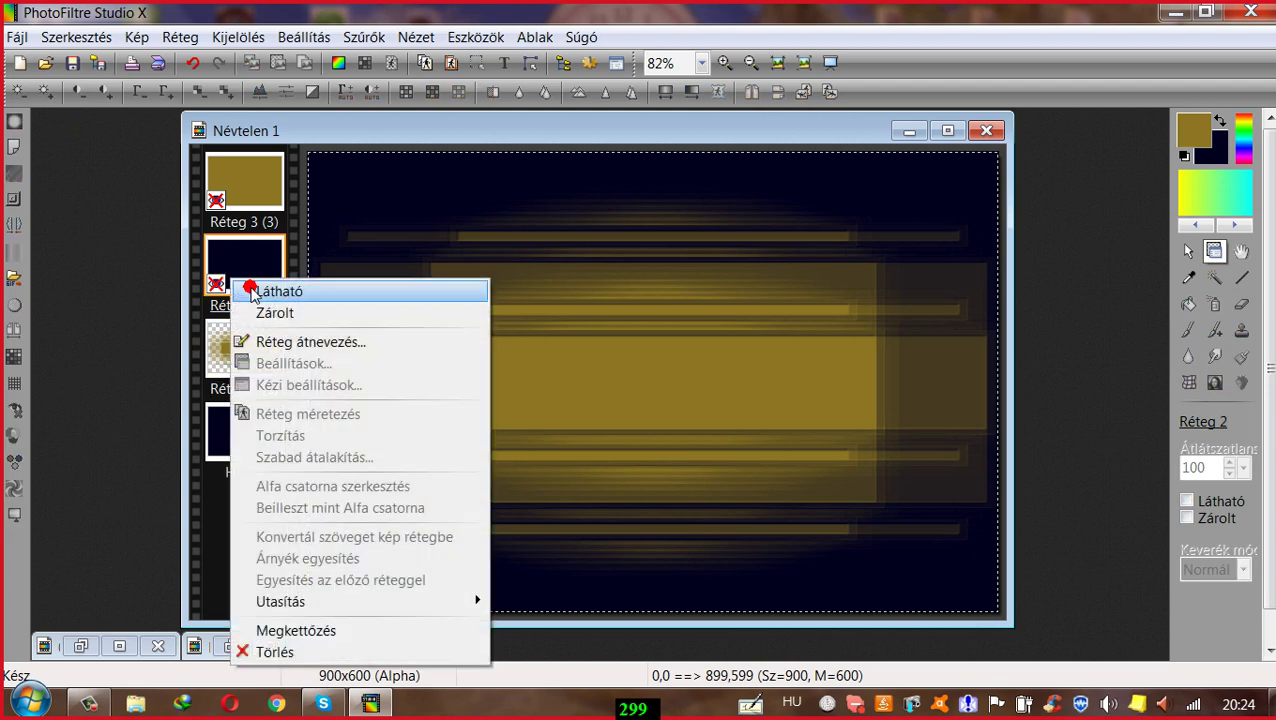
left_click(263, 292)
left_click(230, 178)
right_click(243, 184)
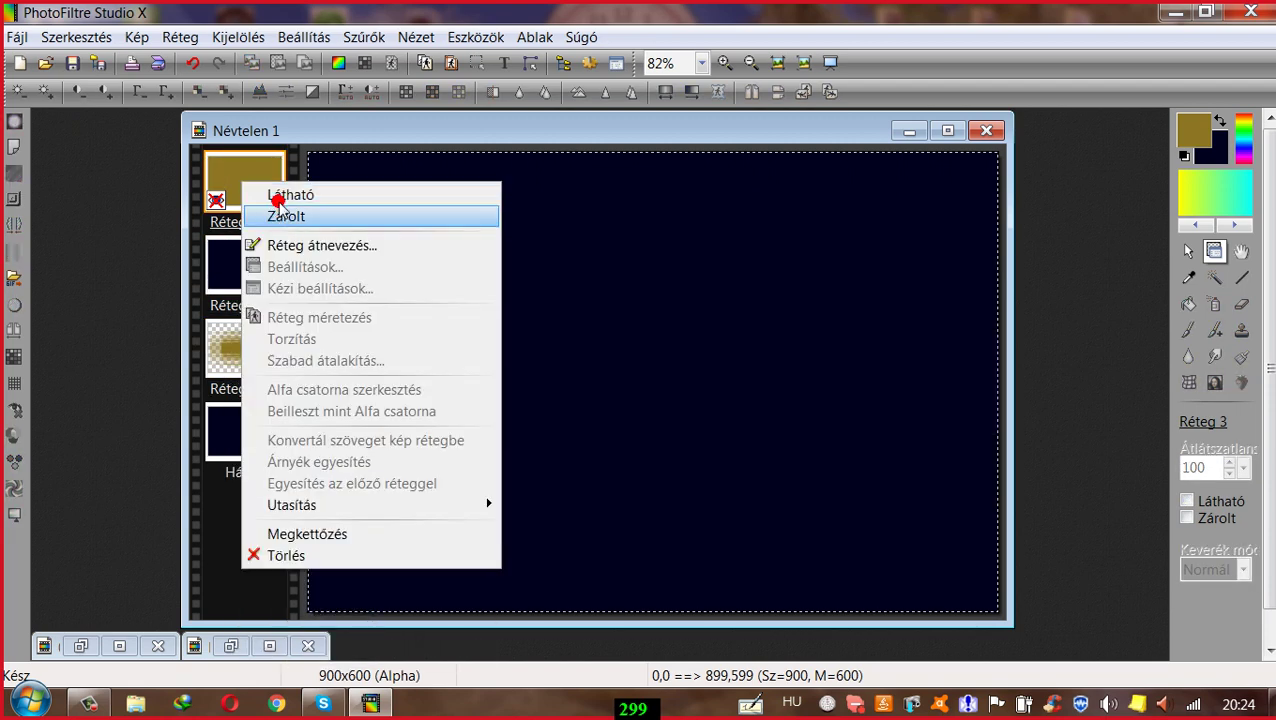
left_click(271, 196)
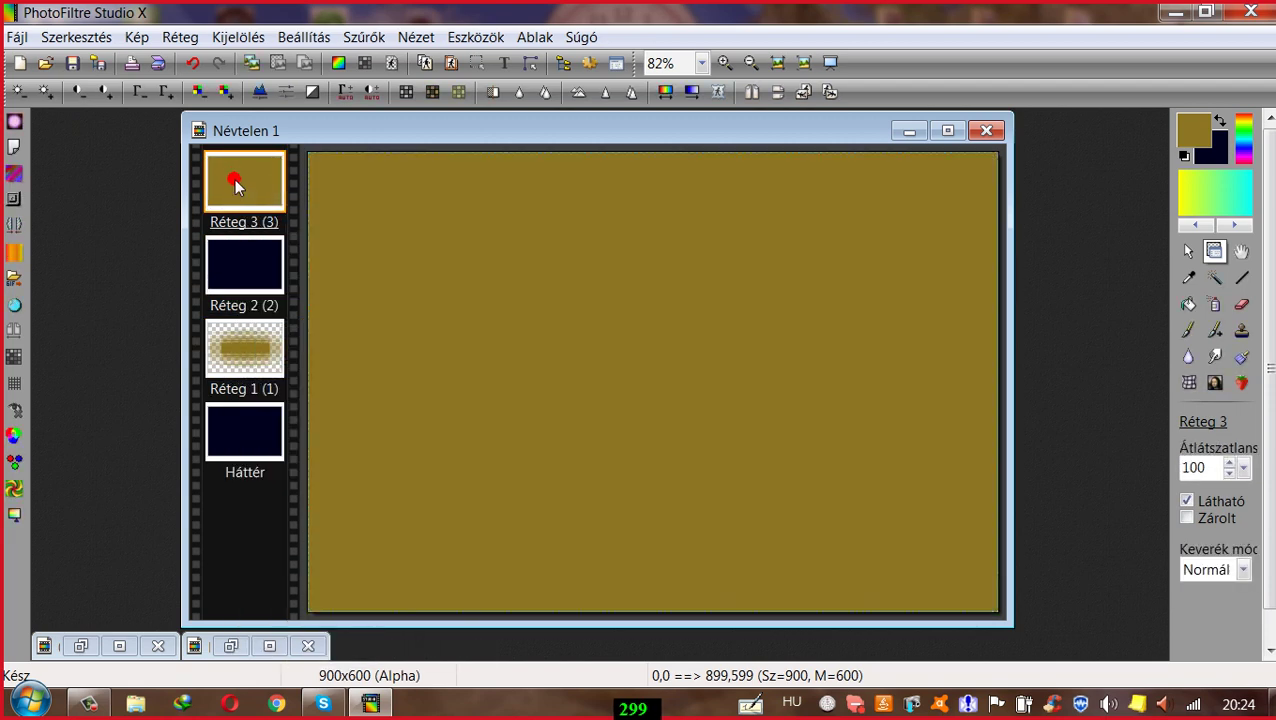
Step: Apply the PhotoMaszk filter with the mask smArt_maszk_86.jpg to the gold Réteg 3 layer
left_click(369, 38)
mouse_move(365, 479)
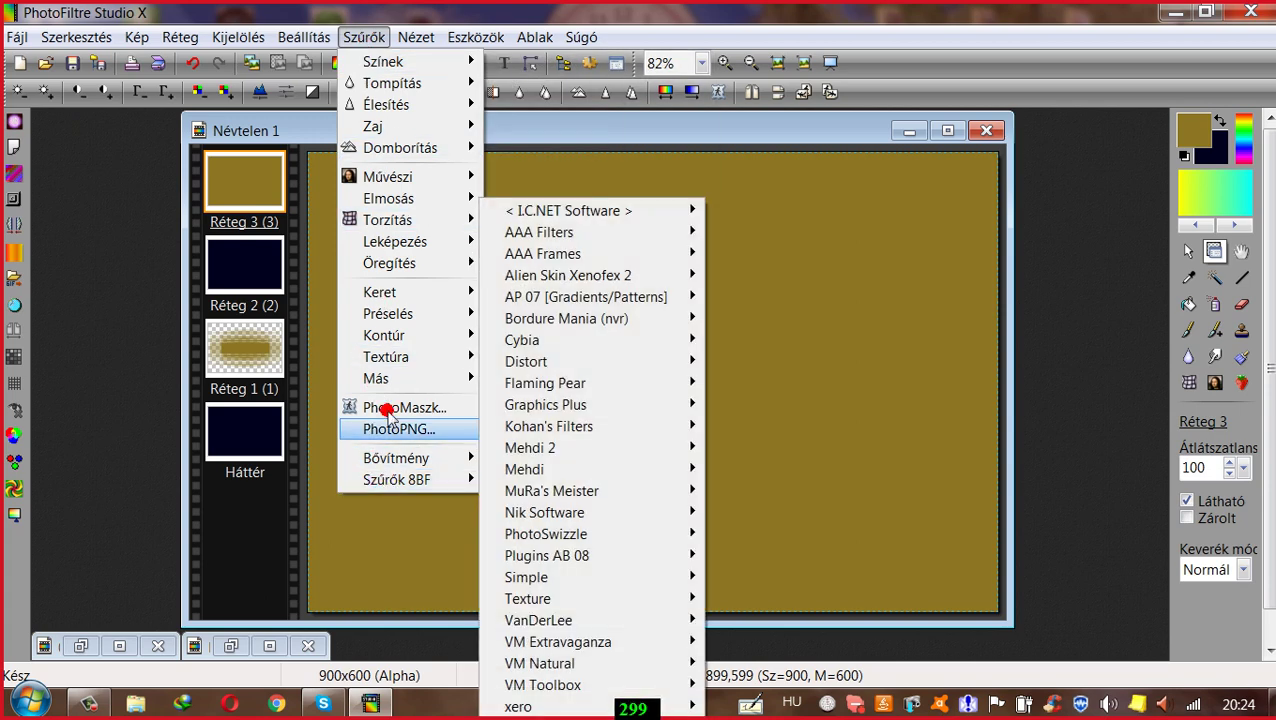
left_click(426, 408)
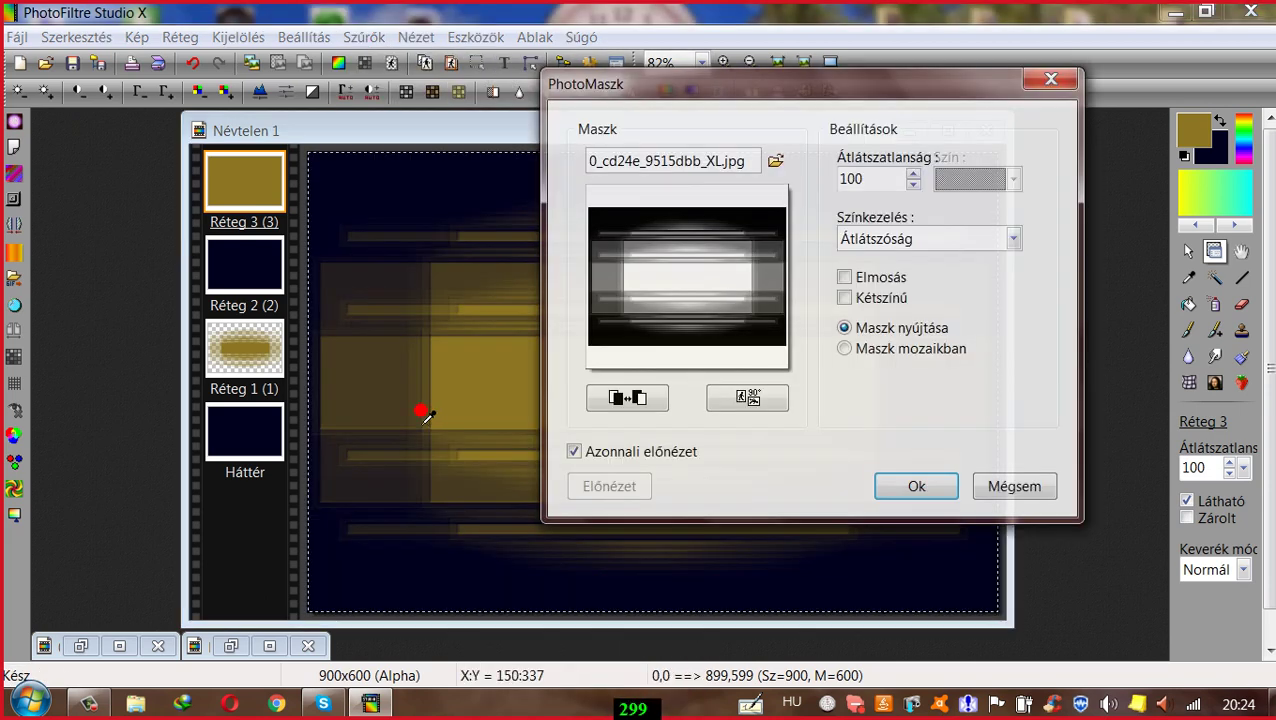
left_click(774, 161)
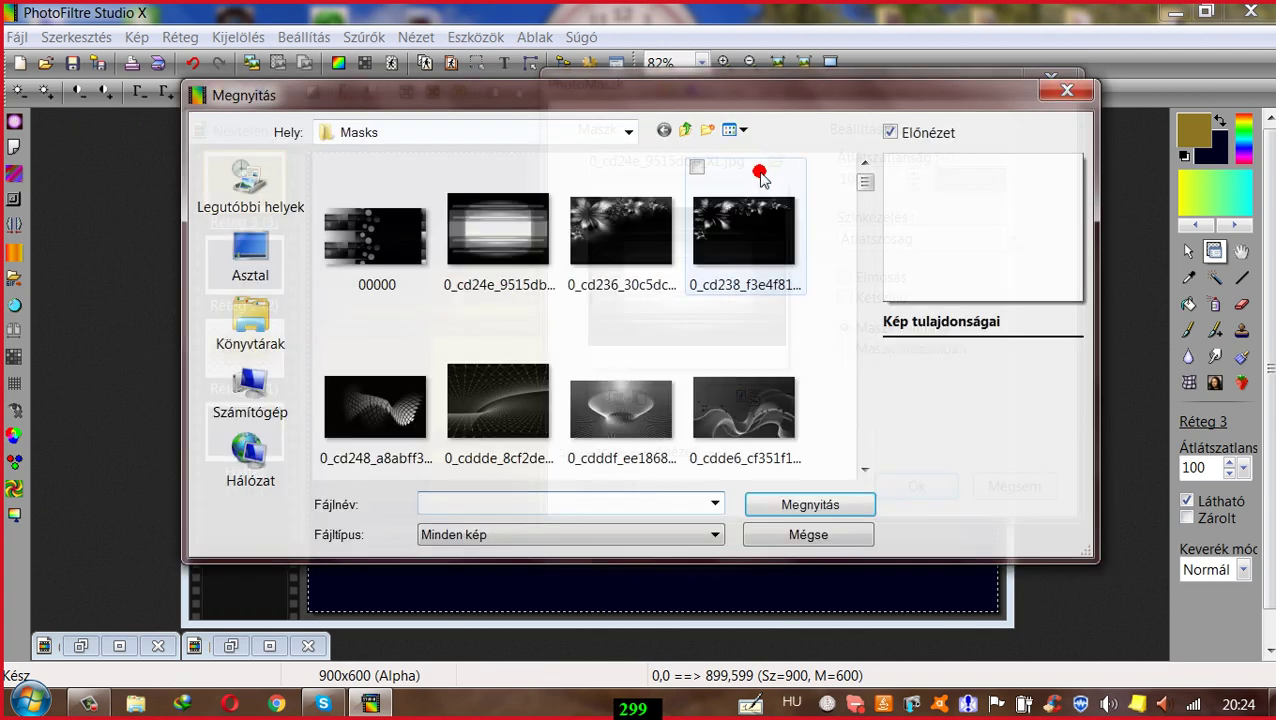
left_click_drag(863, 185, 775, 456)
left_click(478, 432)
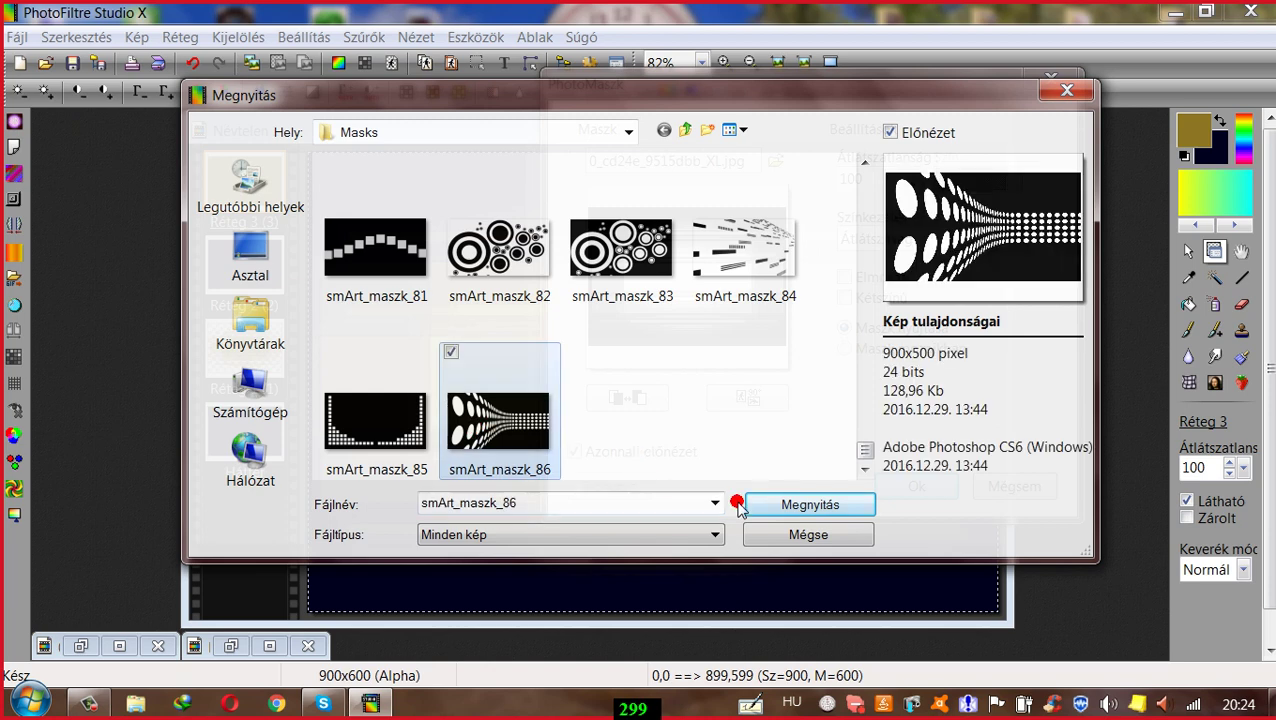
left_click(797, 505)
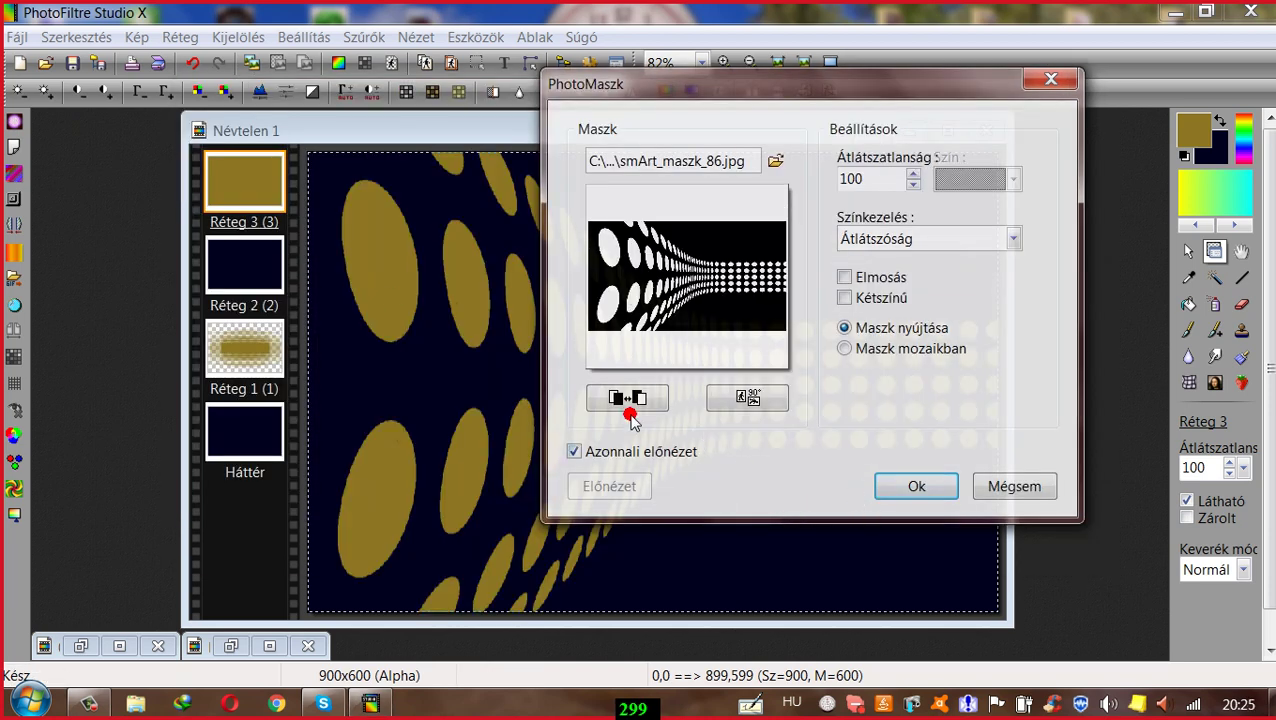
left_click(920, 486)
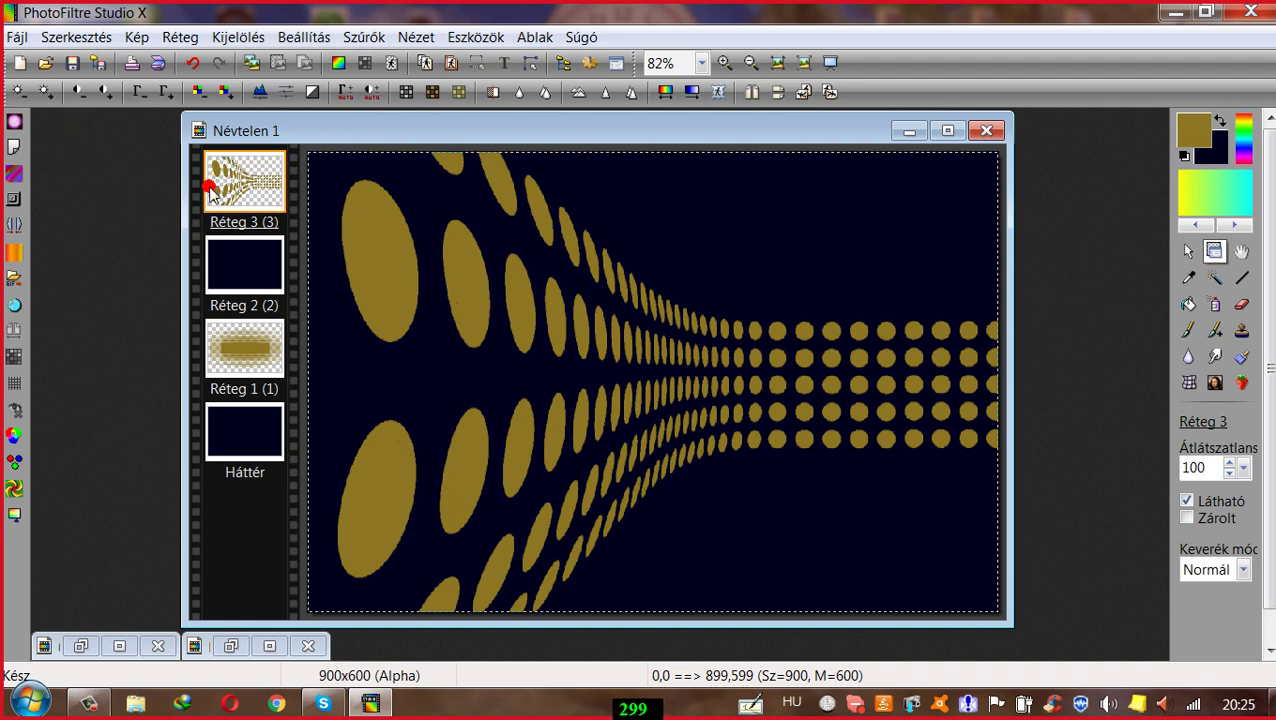
Step: Undo the mask on Réteg 3 and try the smArt_maszk_86.jpg mask with its black and white inverted
left_click(192, 63)
left_click(183, 64)
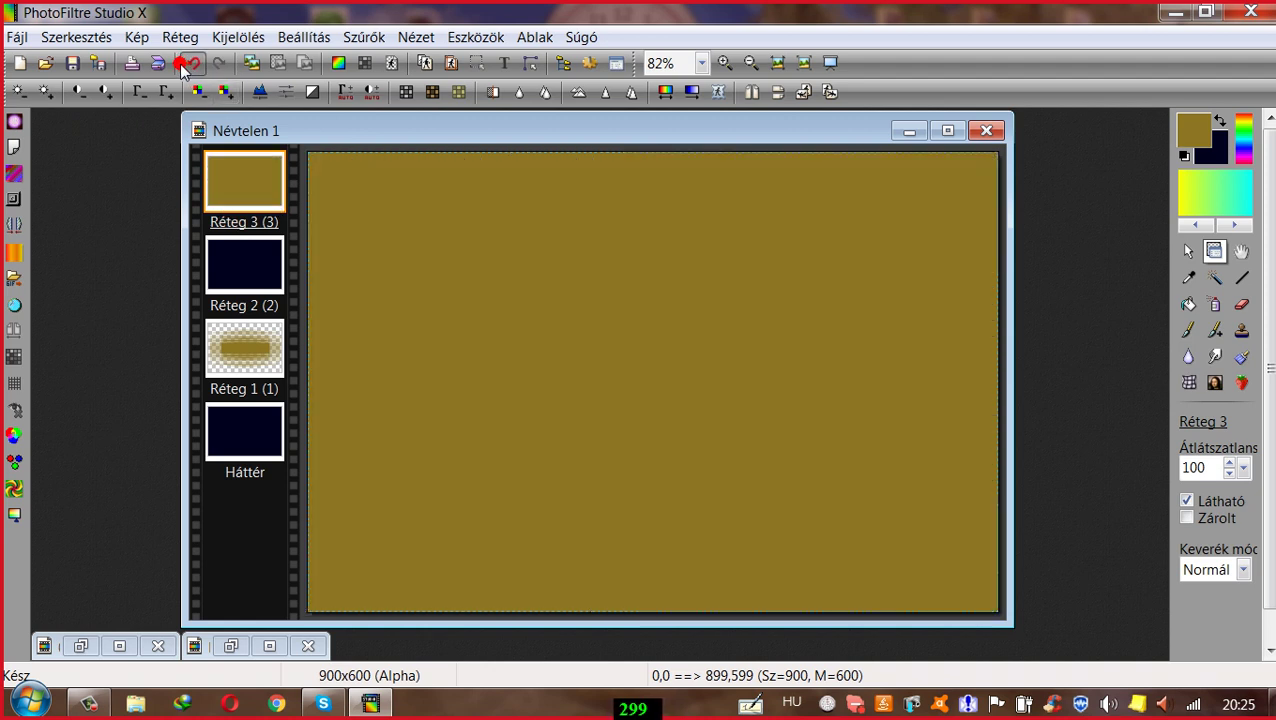
left_click(367, 38)
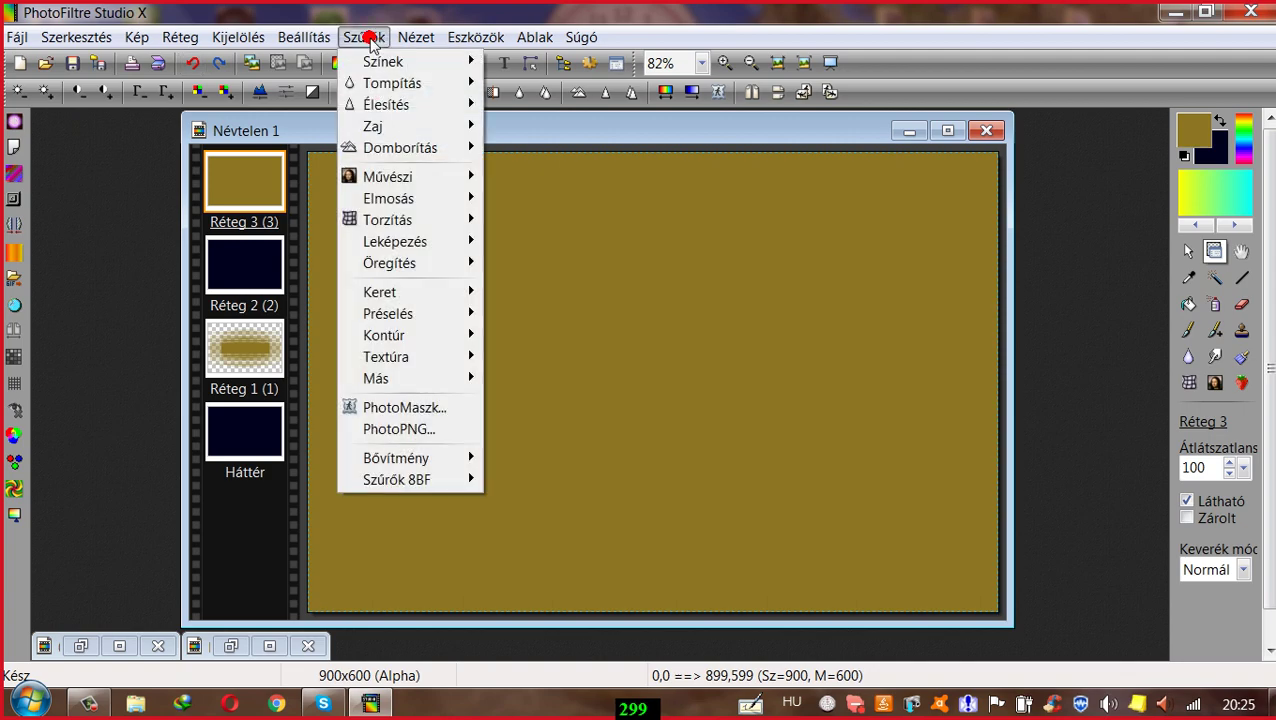
left_click(413, 407)
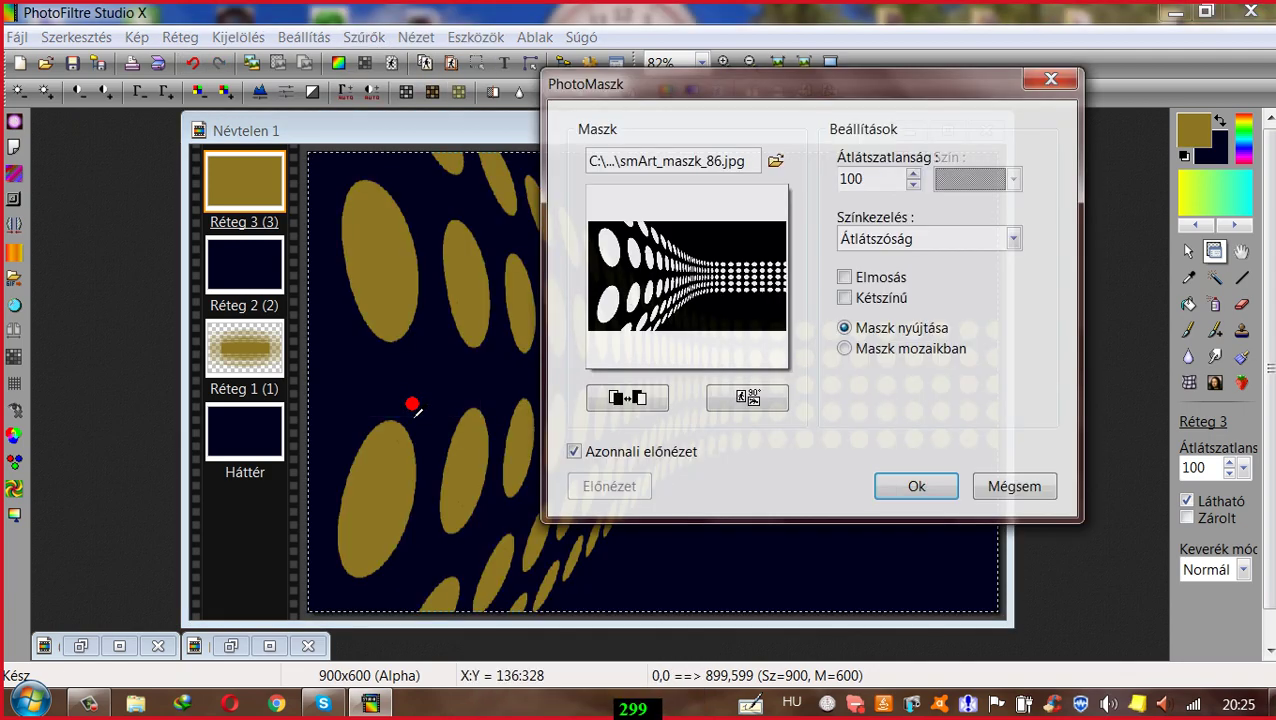
left_click(621, 398)
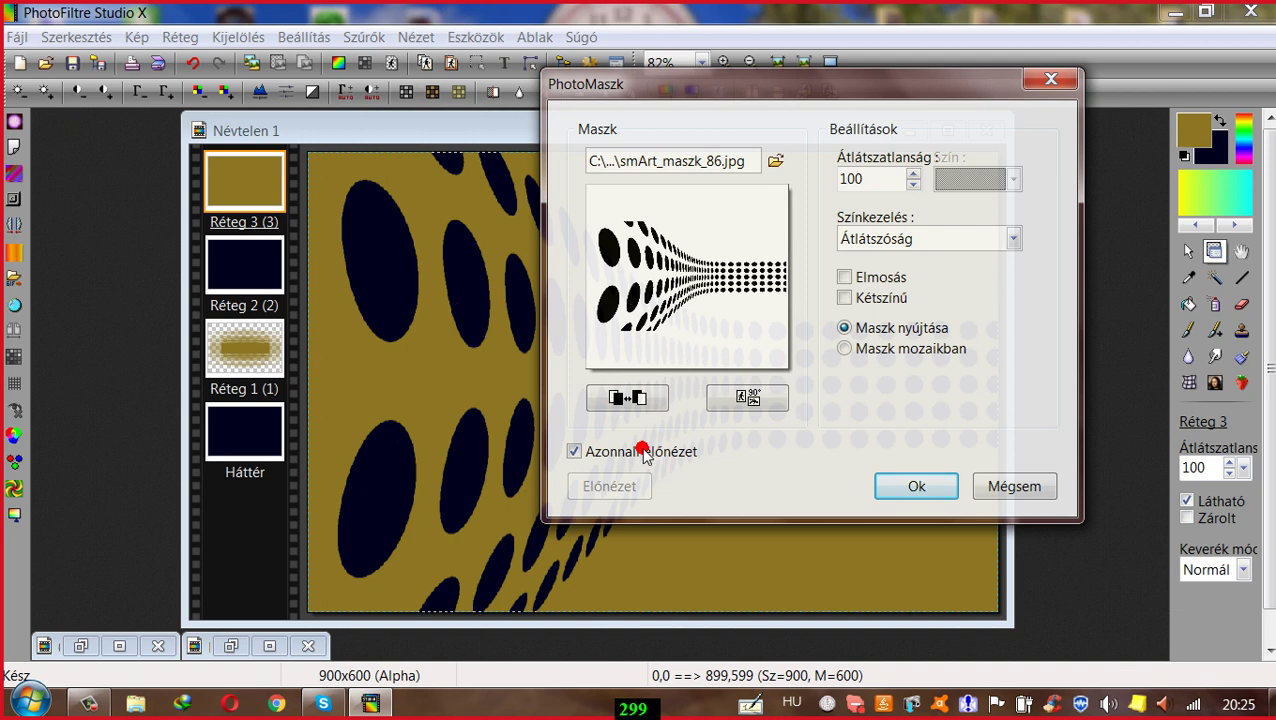
left_click(912, 490)
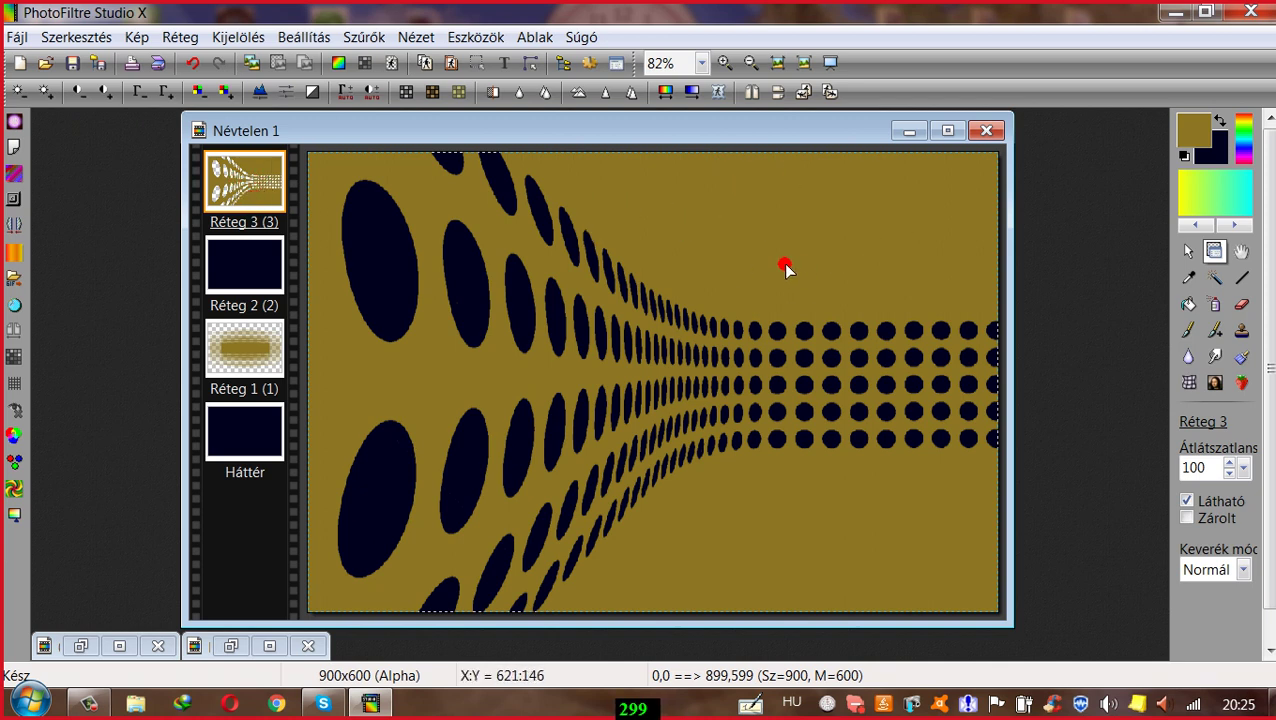
Step: Undo the inverted mask and apply smArt_maszk_86.jpg to Réteg 3 in its original, non-inverted form
left_click(193, 63)
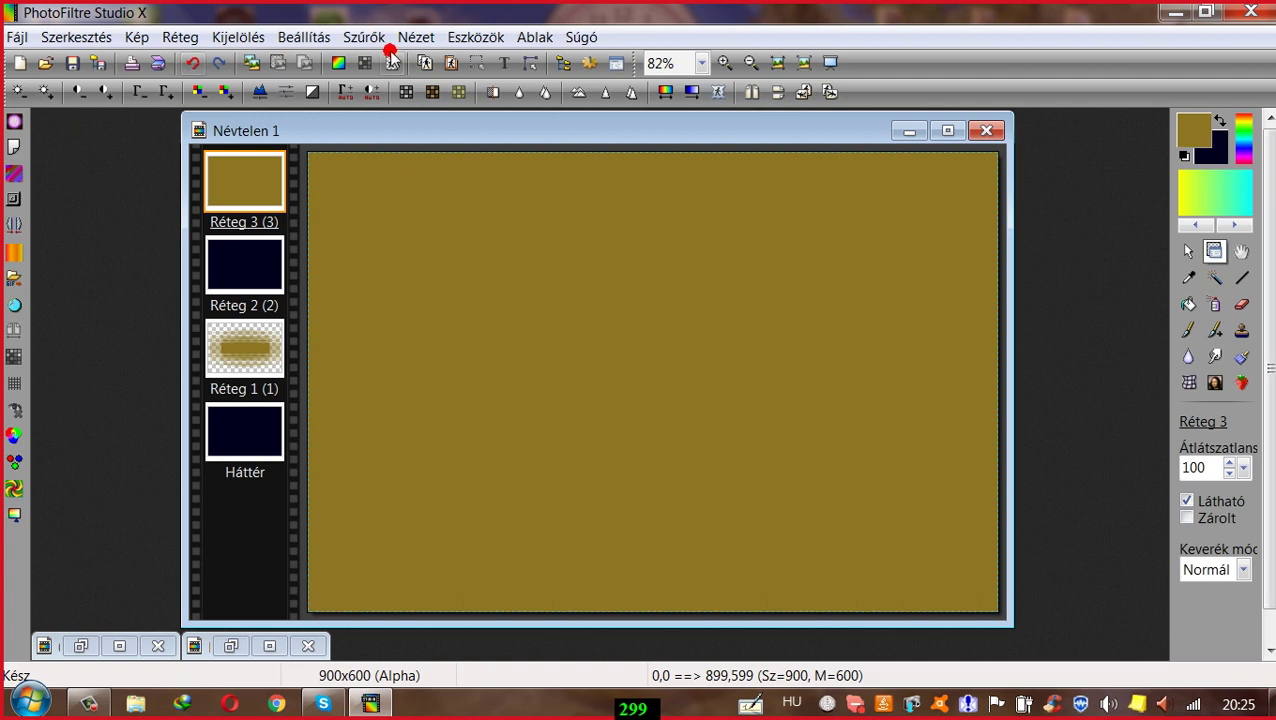
left_click(364, 37)
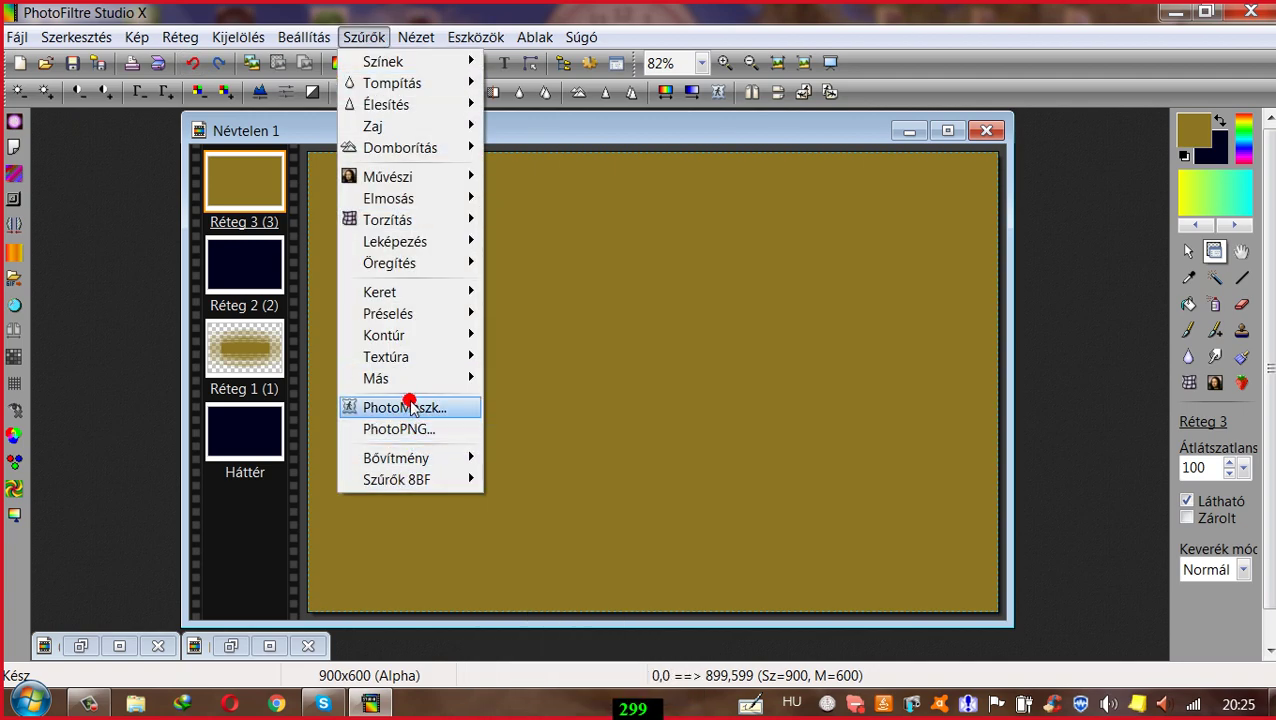
left_click(406, 407)
left_click(620, 398)
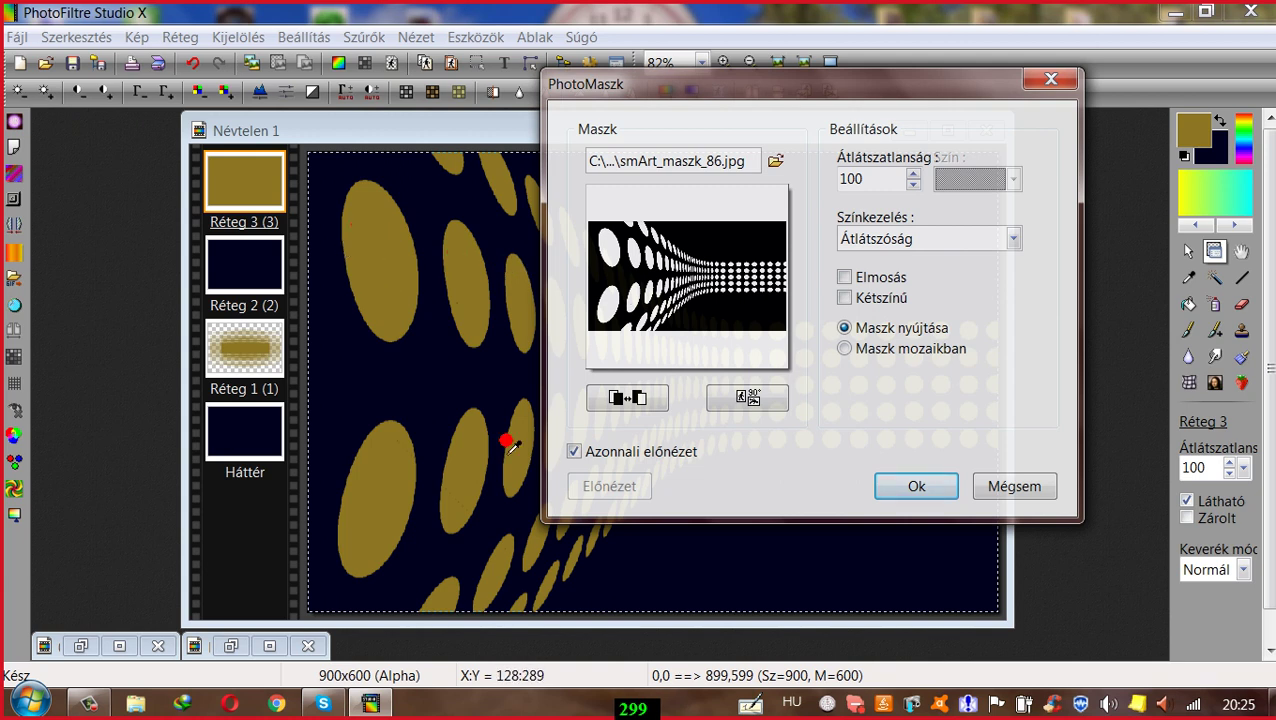
left_click(913, 487)
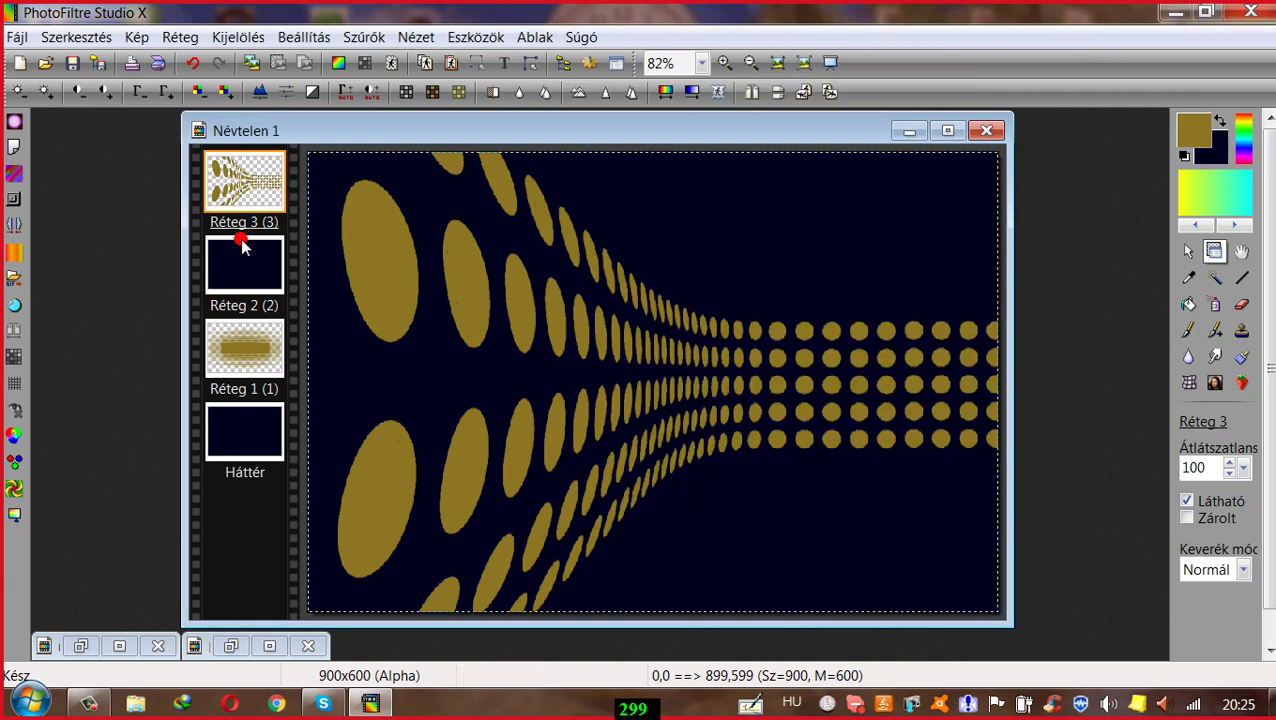
Step: Hide the masked Réteg 3 layer and move the gold Réteg 1 layer above the navy Réteg 2 layer
right_click(247, 180)
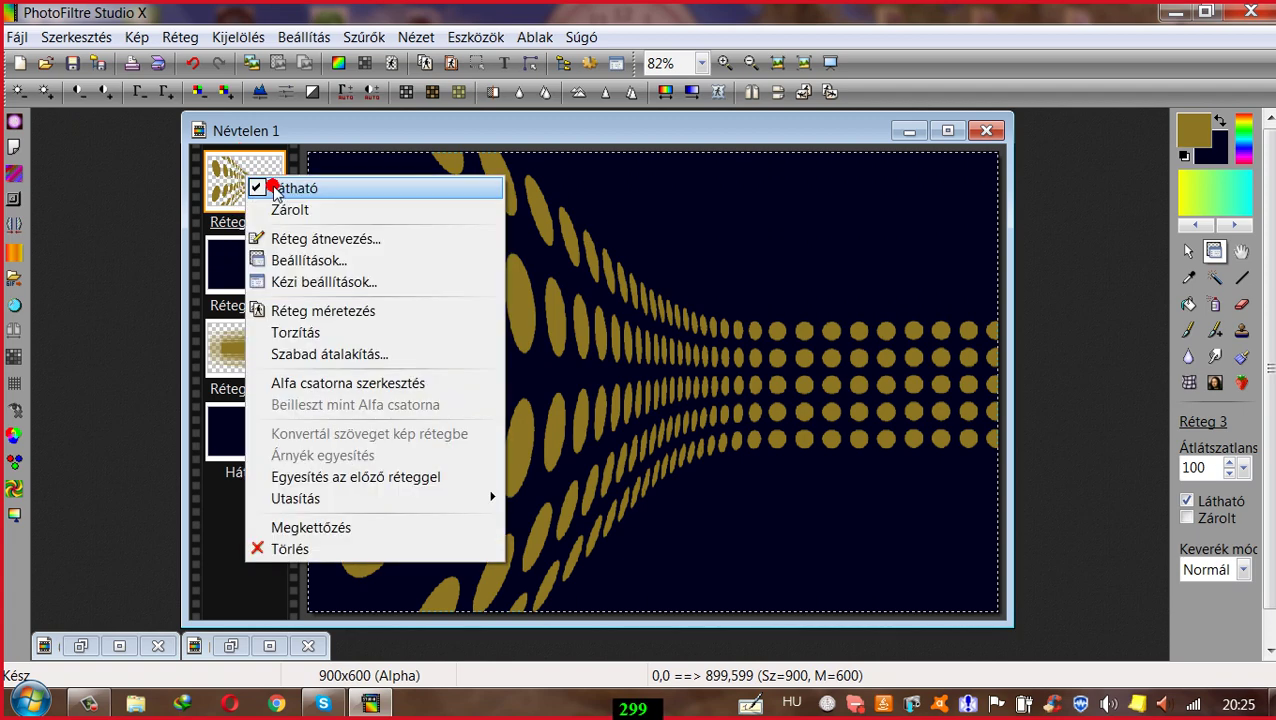
left_click(274, 188)
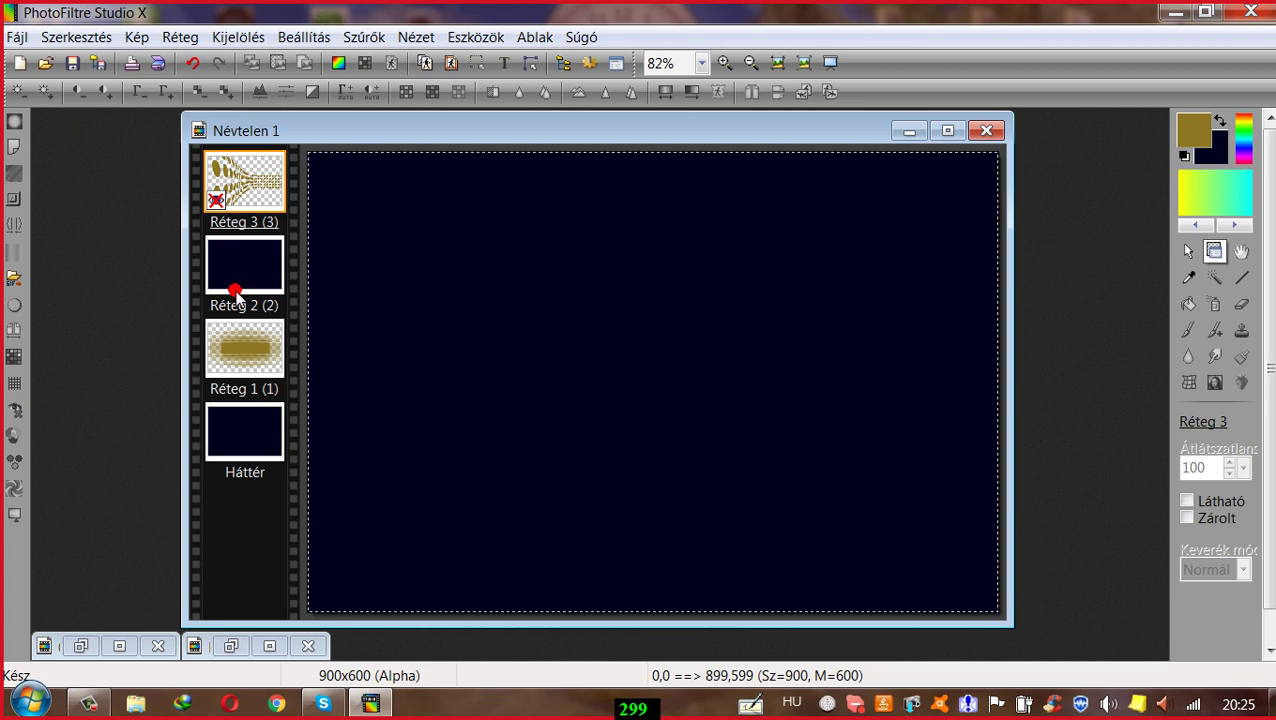
left_click(252, 350)
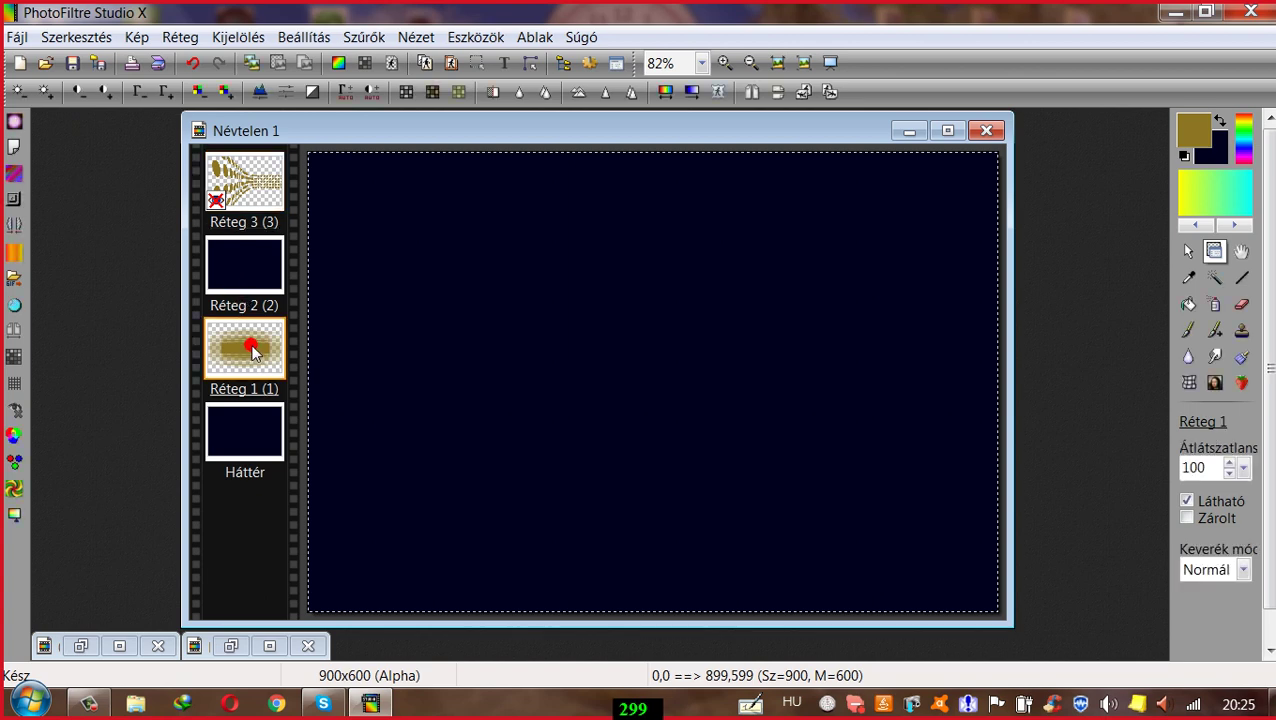
left_click_drag(252, 350, 252, 258)
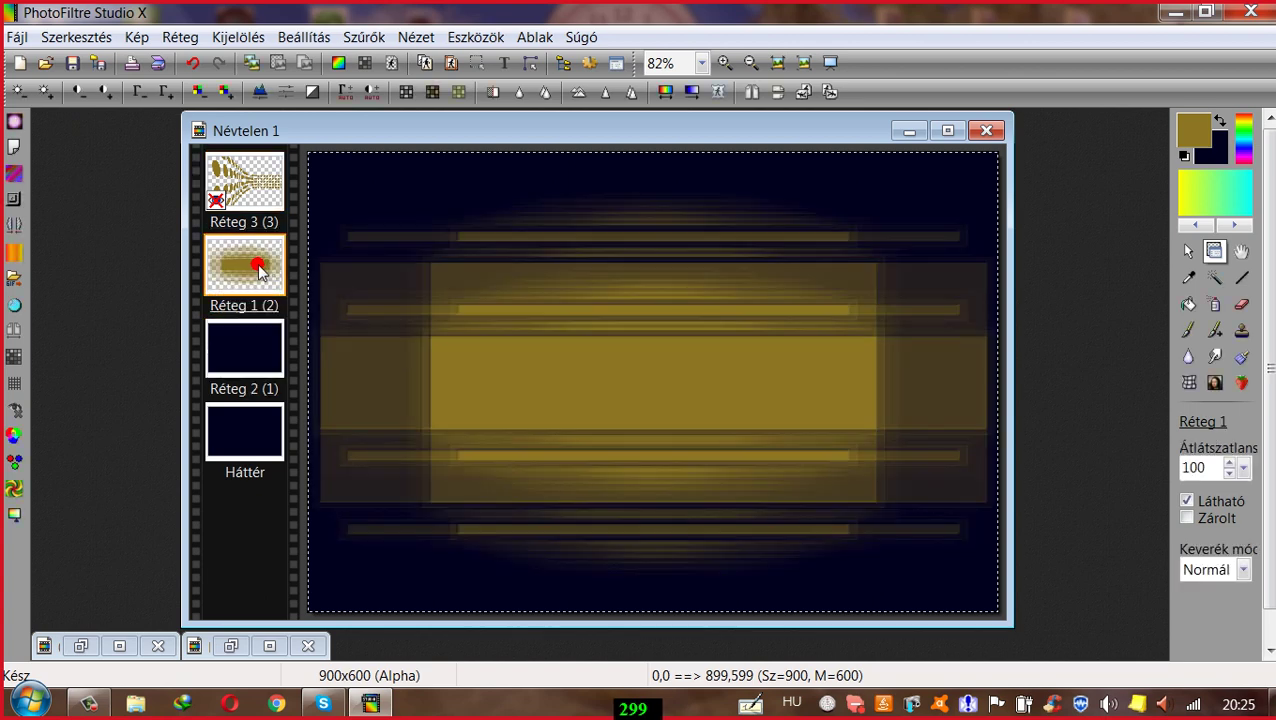
Step: Hide the Réteg 1 and Réteg 2 layers and make the background layer Háttér active
right_click(250, 257)
left_click(291, 280)
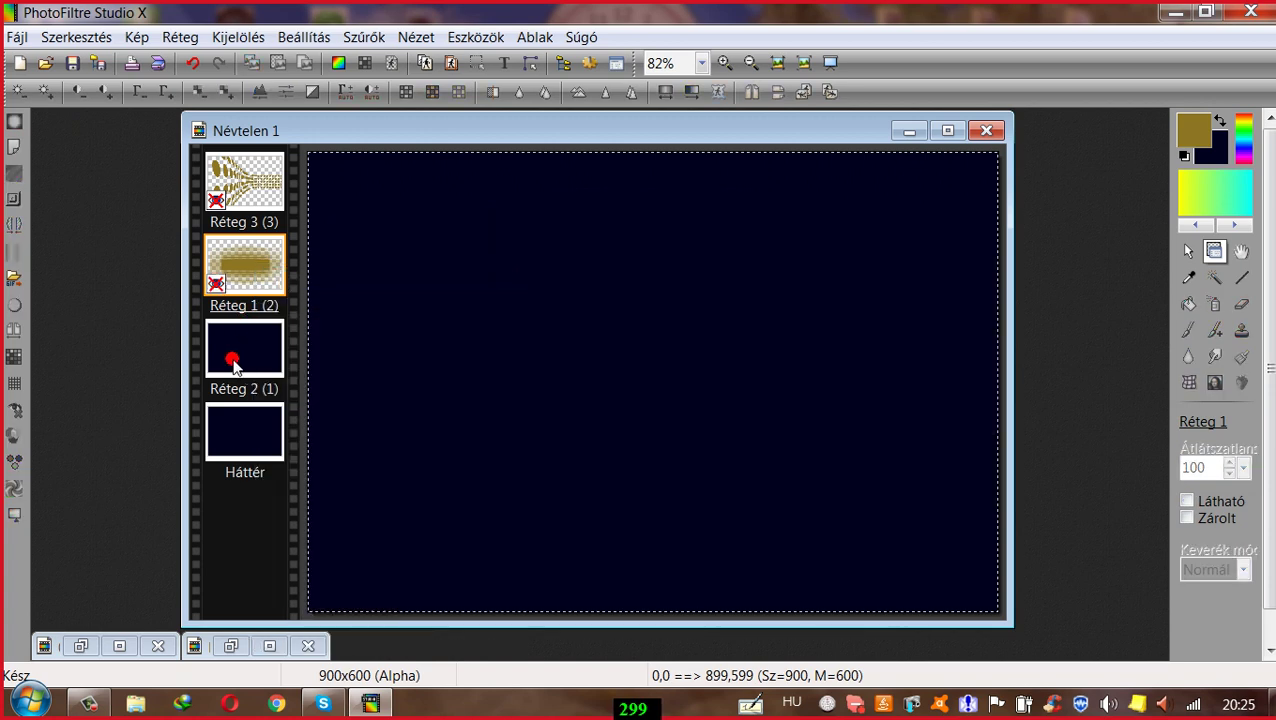
left_click_drag(344, 128, 340, 115)
left_click(229, 427)
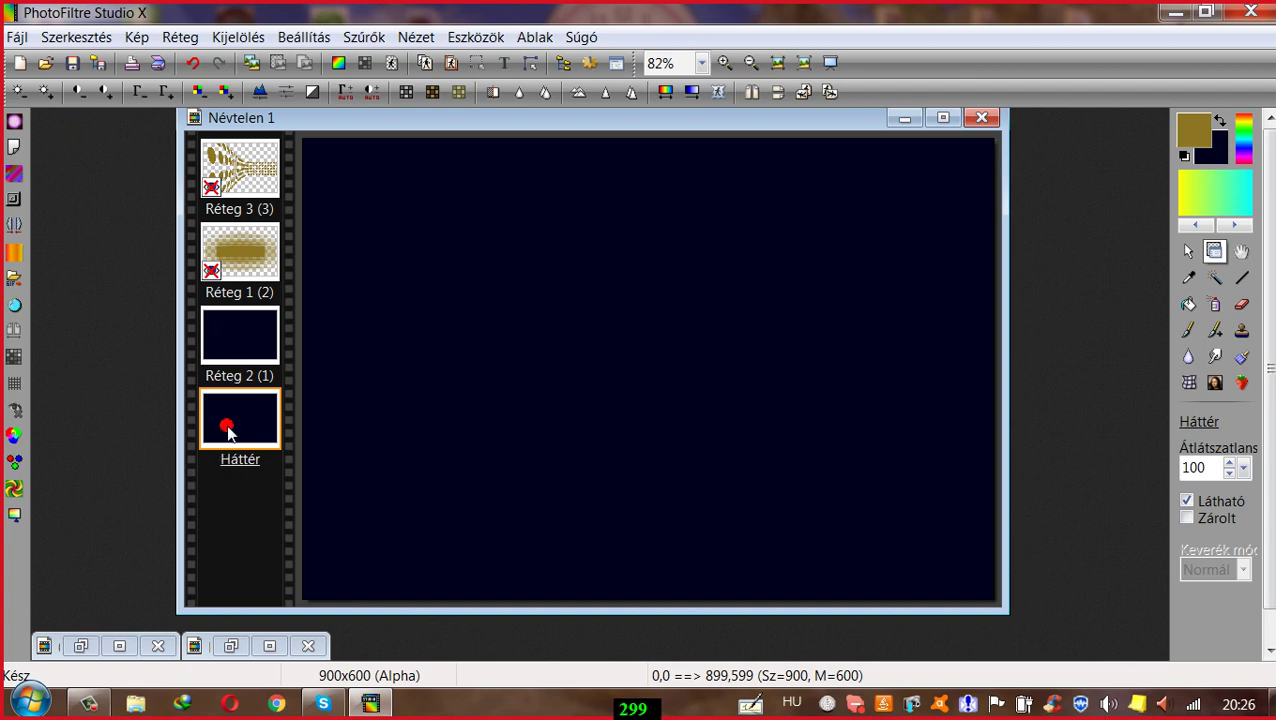
right_click(238, 337)
left_click(270, 311)
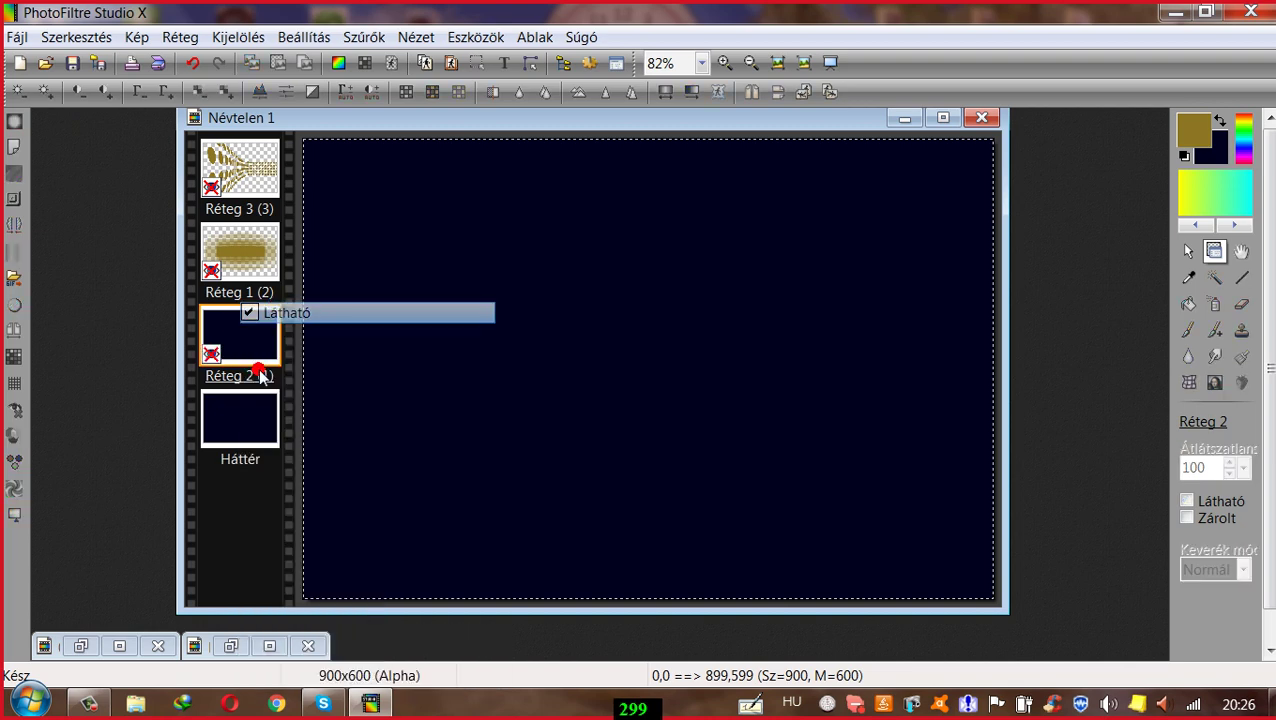
left_click(234, 418)
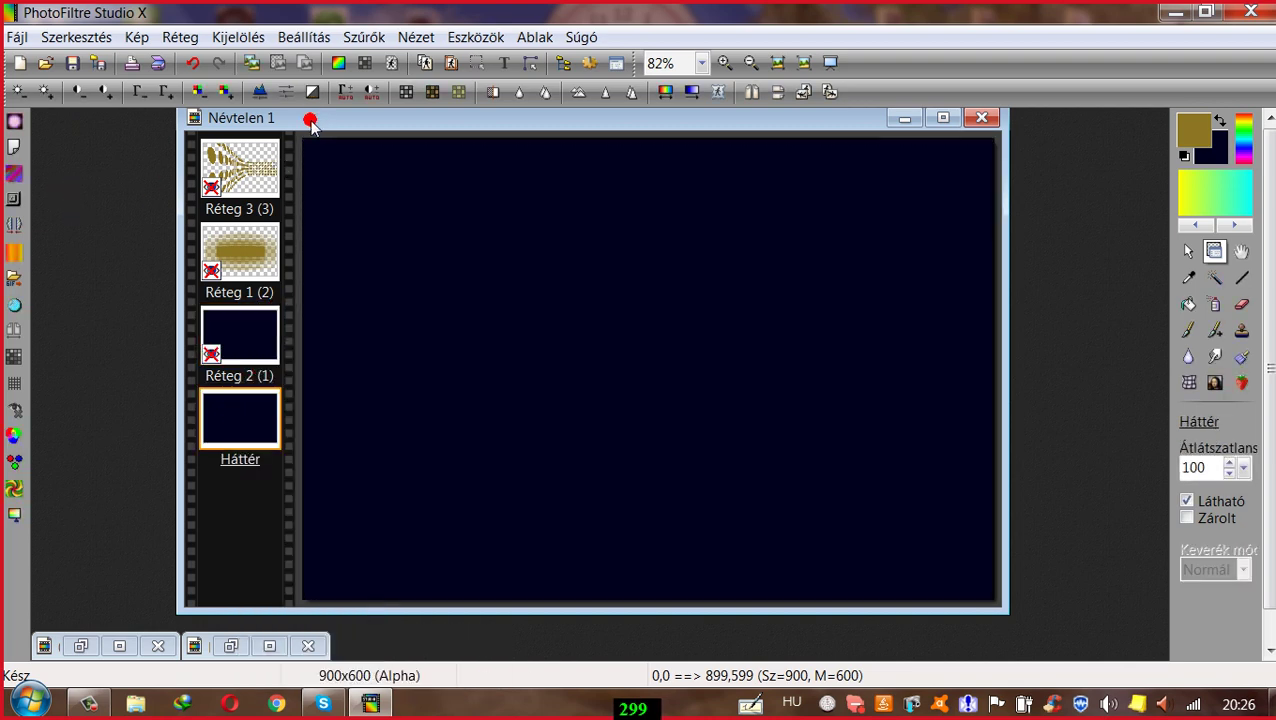
left_click_drag(310, 122, 318, 120)
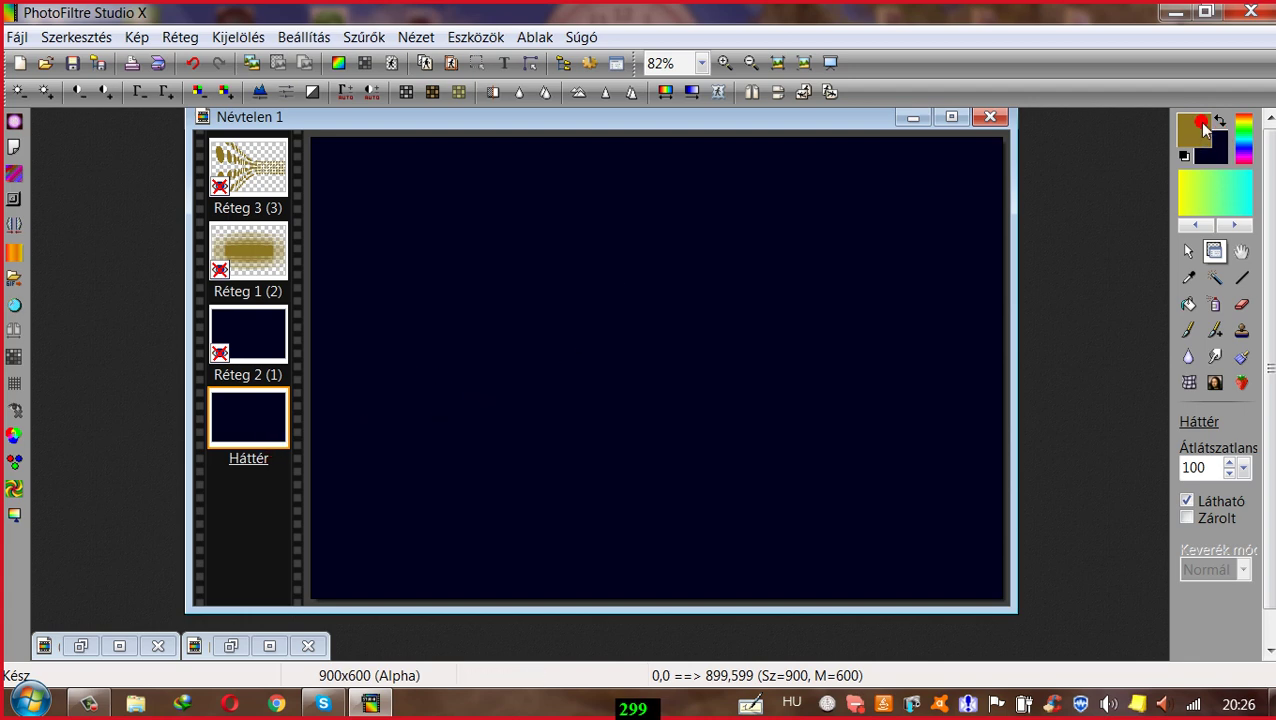
Step: Set the foreground colour to the light lavender saved among the custom colours
left_click(1203, 133)
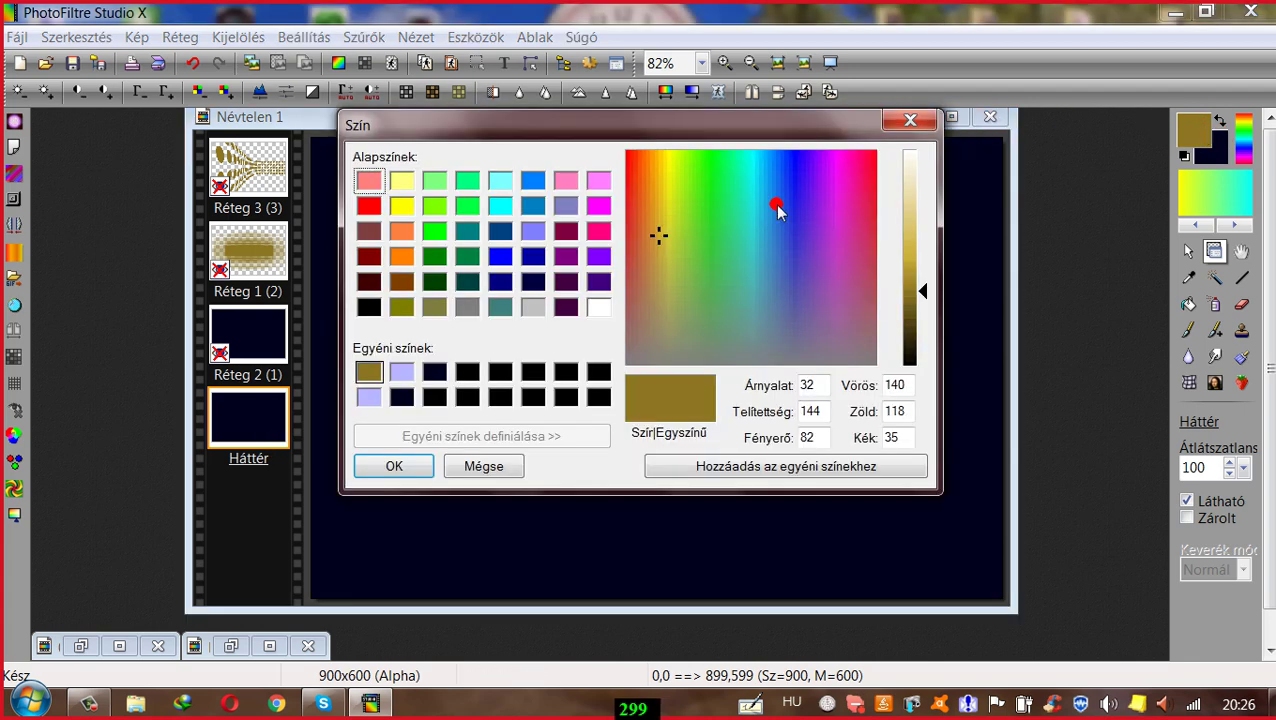
left_click(401, 372)
left_click(393, 466)
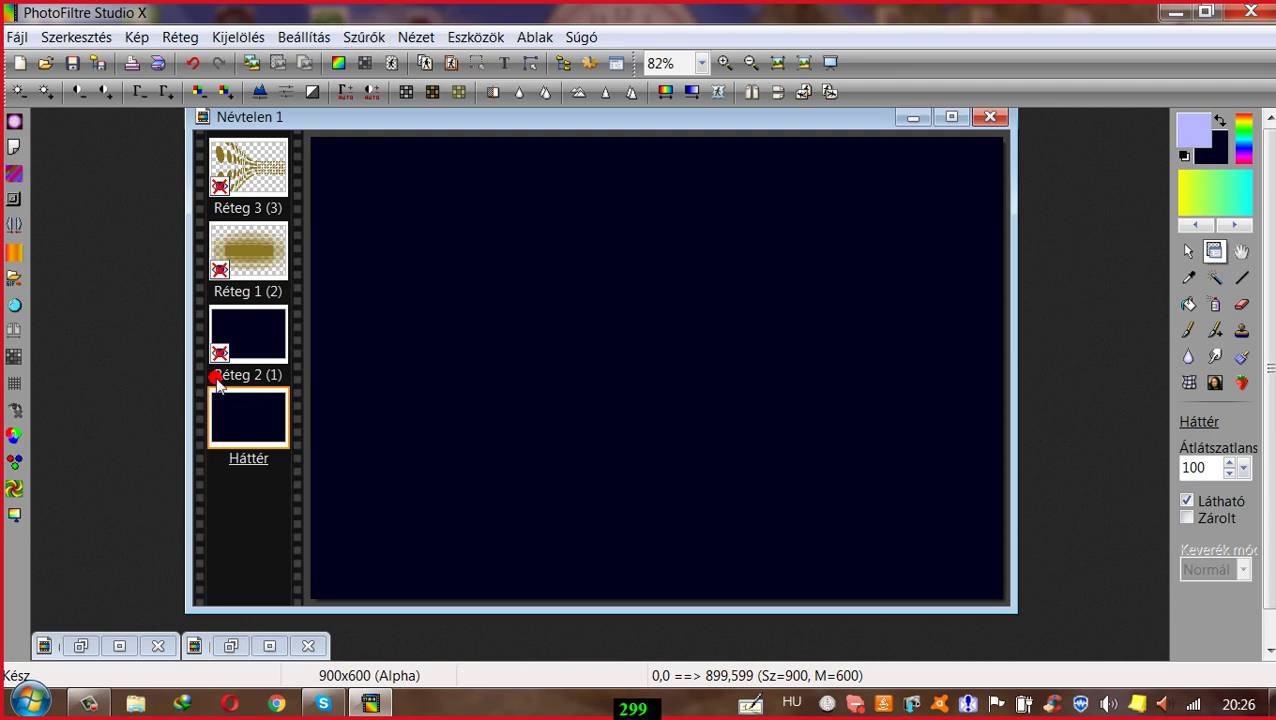
Step: Apply the Mehdi Wavy Lab filter to the Háttér layer in Linear style with frequency 2 and Normal mode
left_click(366, 37)
mouse_move(422, 460)
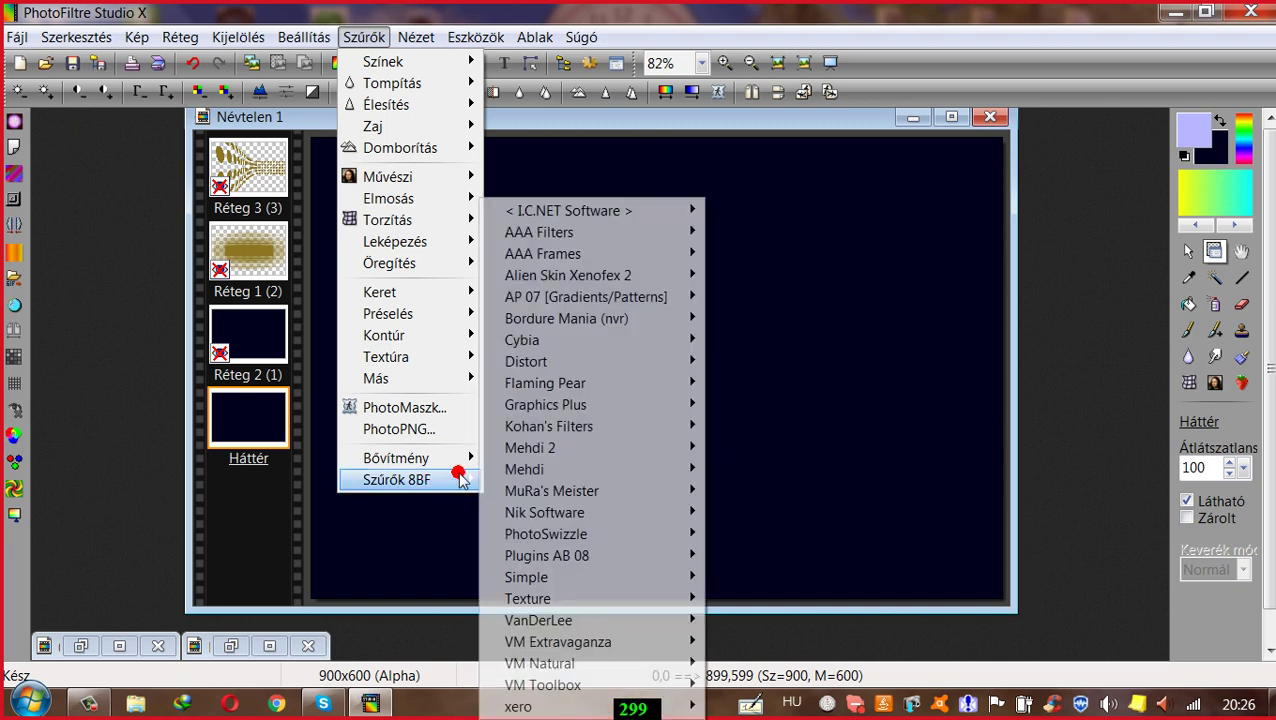
mouse_move(561, 470)
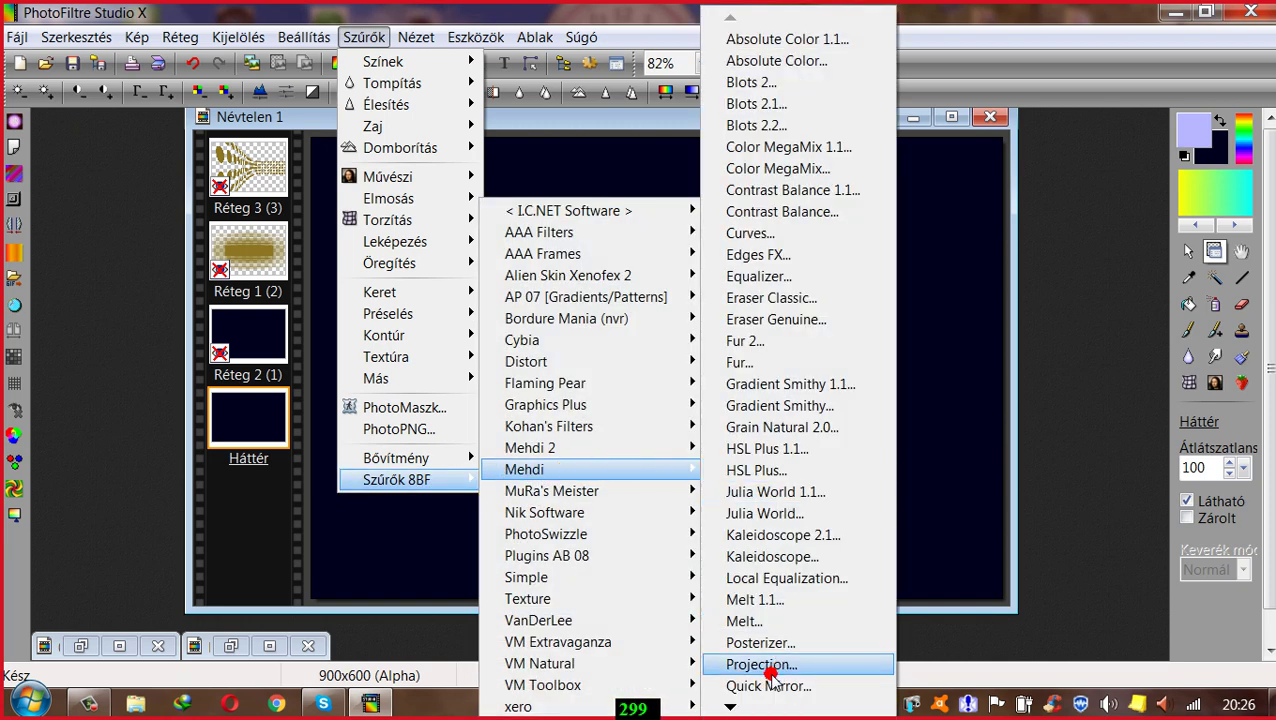
mouse_move(733, 705)
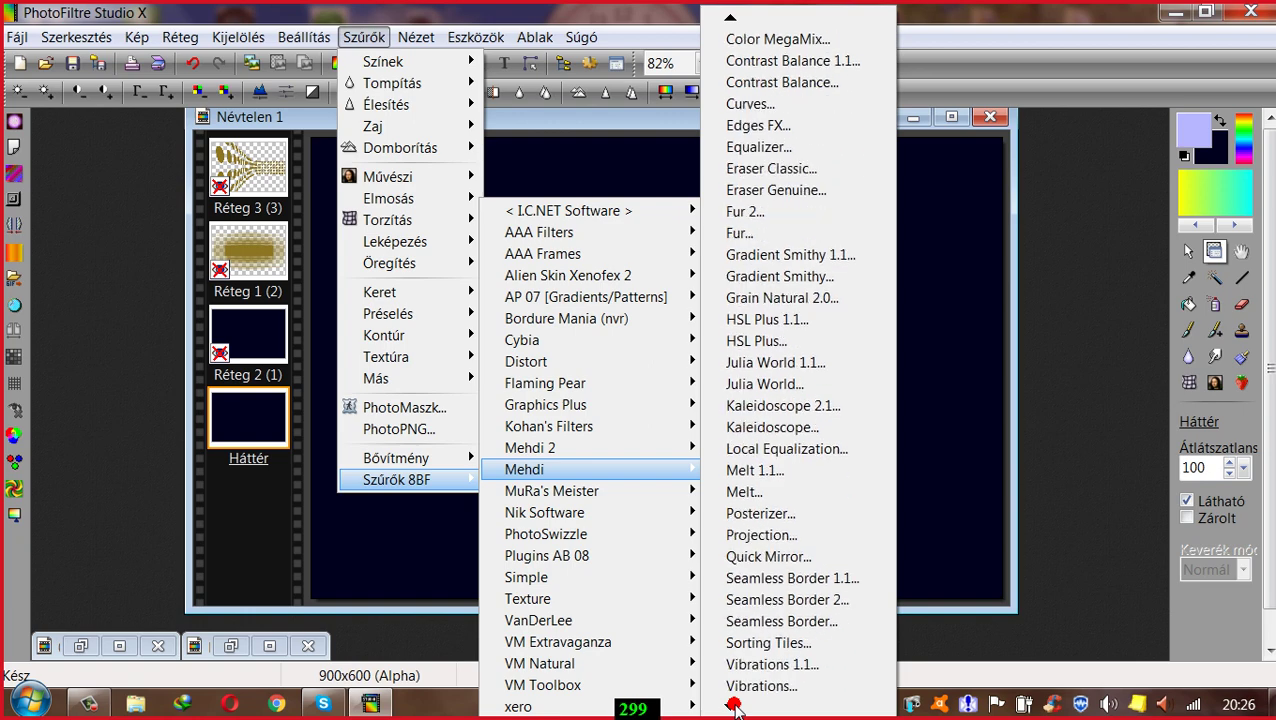
left_click(748, 668)
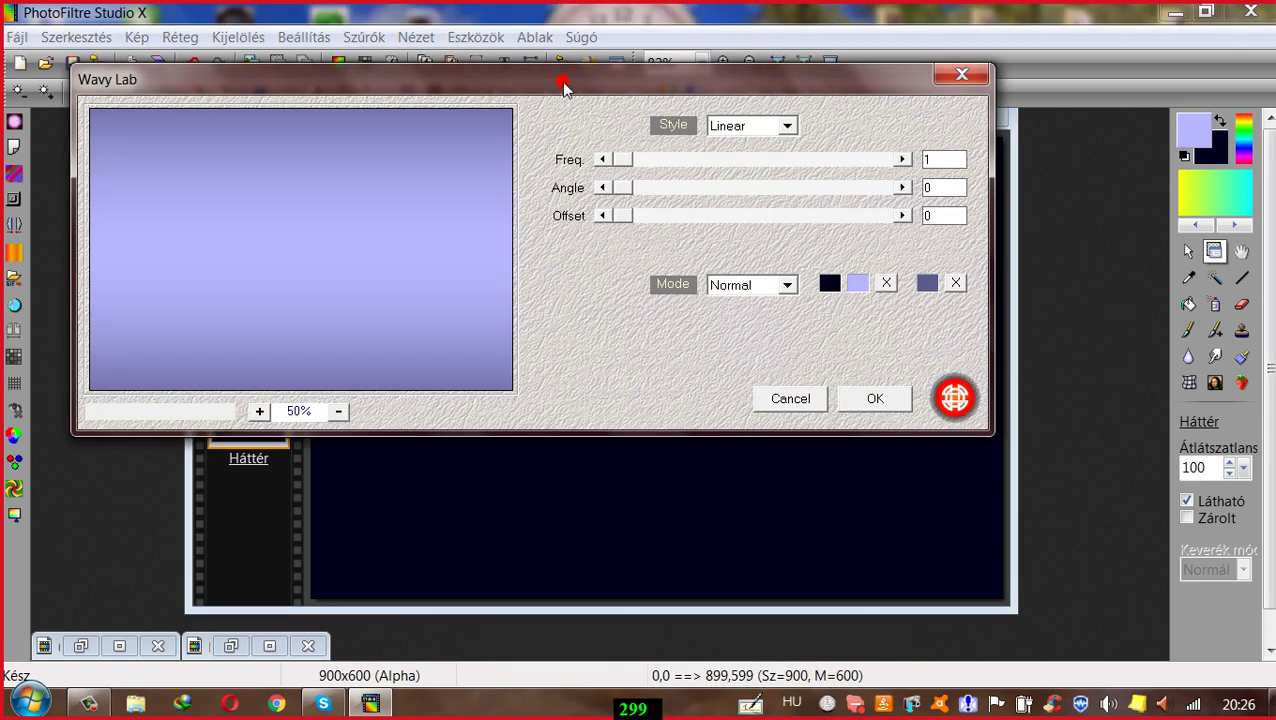
mouse_move(563, 88)
left_mouse_down()
mouse_move(536, 94)
mouse_move(546, 98)
left_mouse_up()
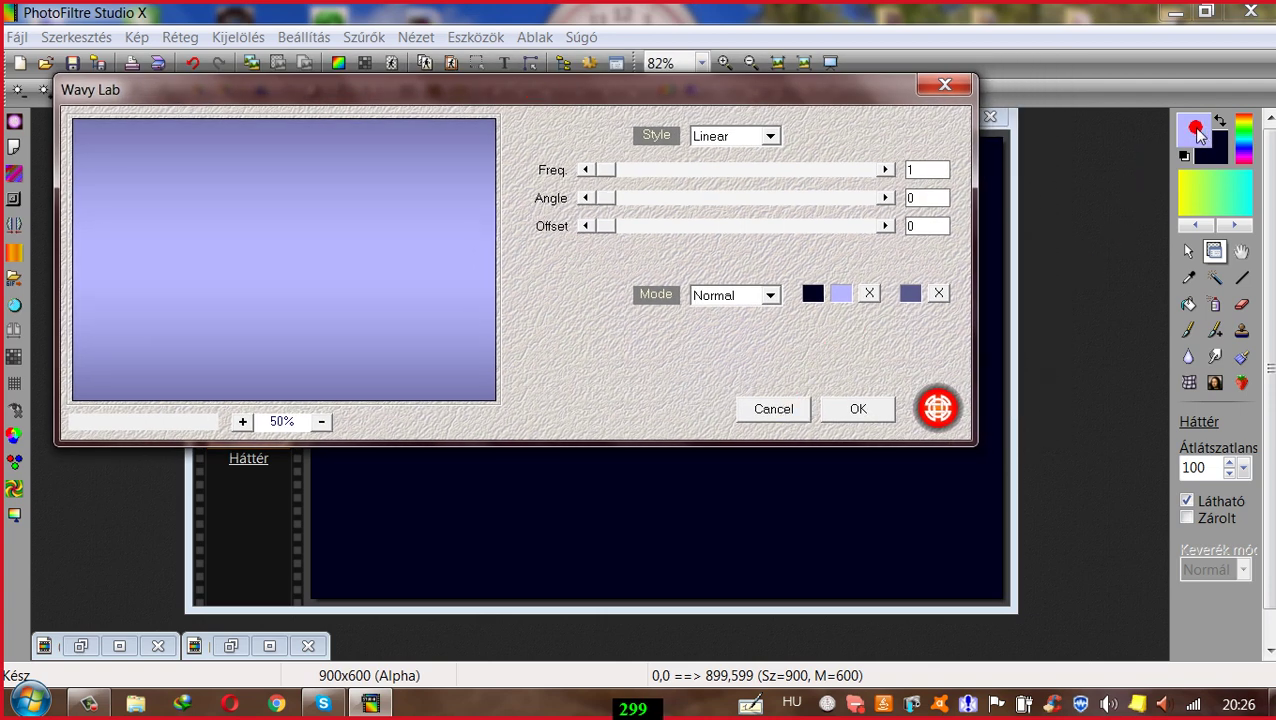
mouse_move(1199, 133)
left_mouse_down()
mouse_move(1216, 176)
mouse_move(894, 293)
mouse_move(812, 300)
left_mouse_up()
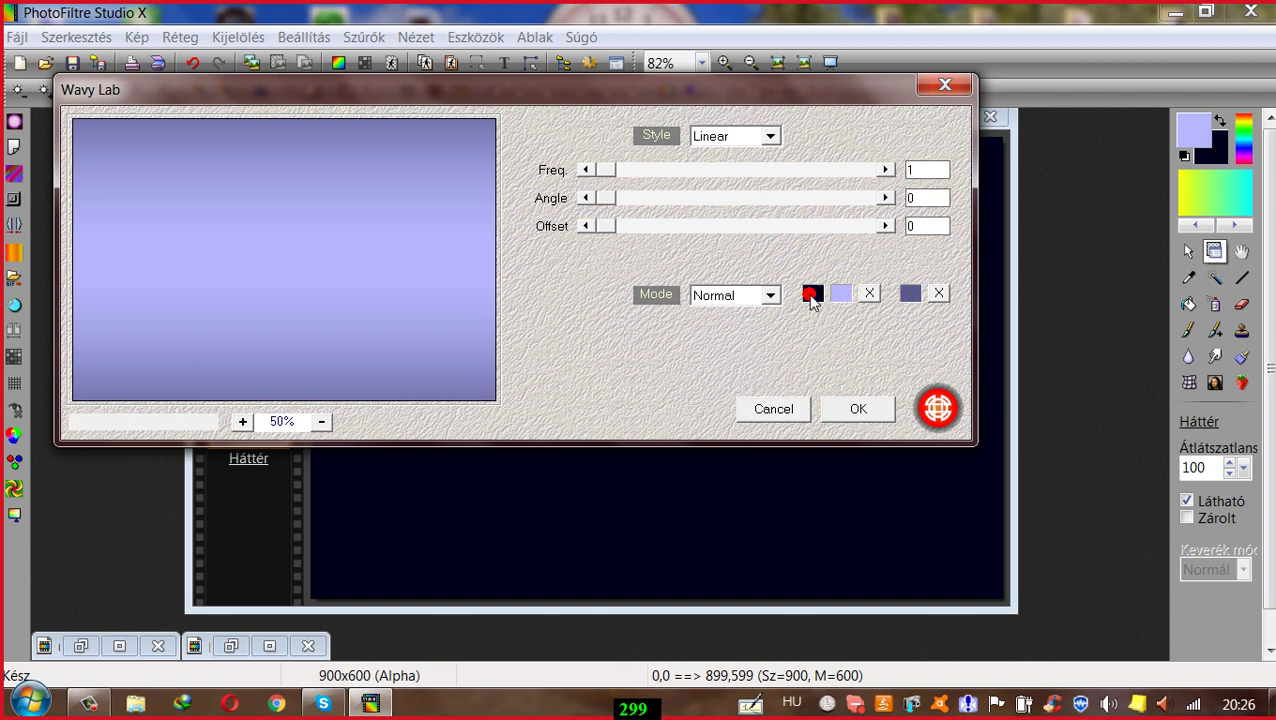
left_click(885, 170)
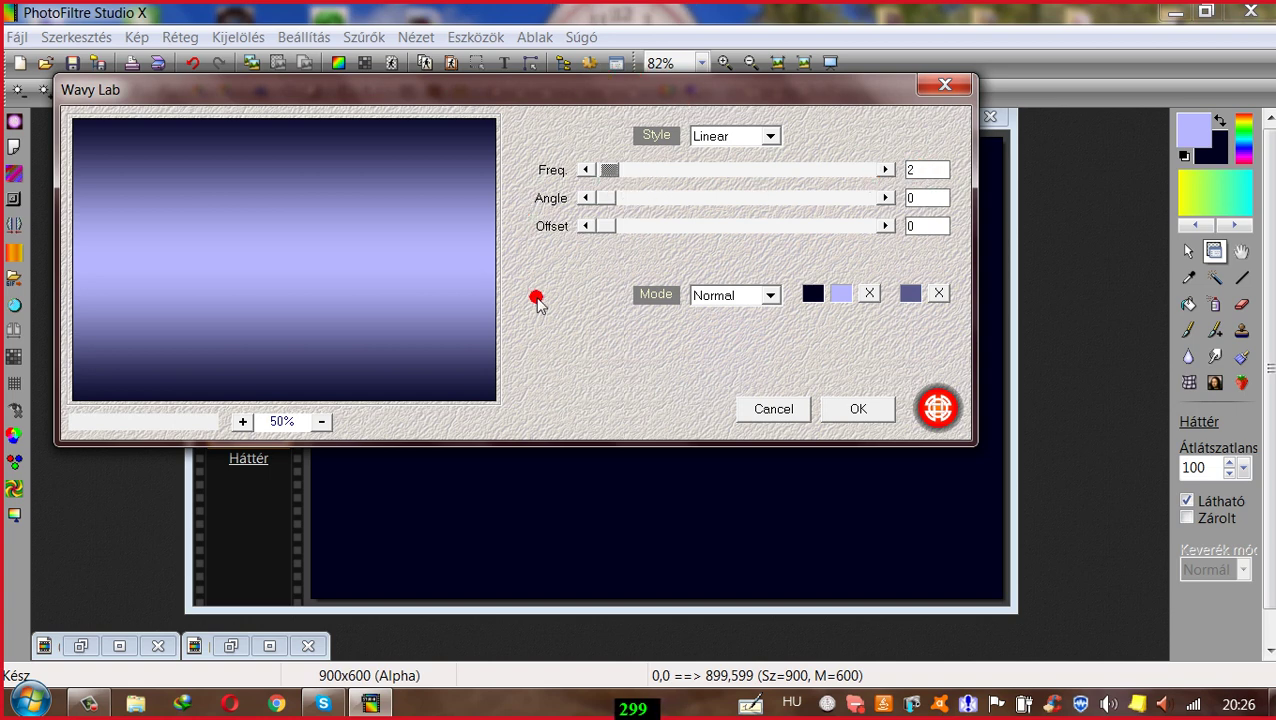
left_click(855, 410)
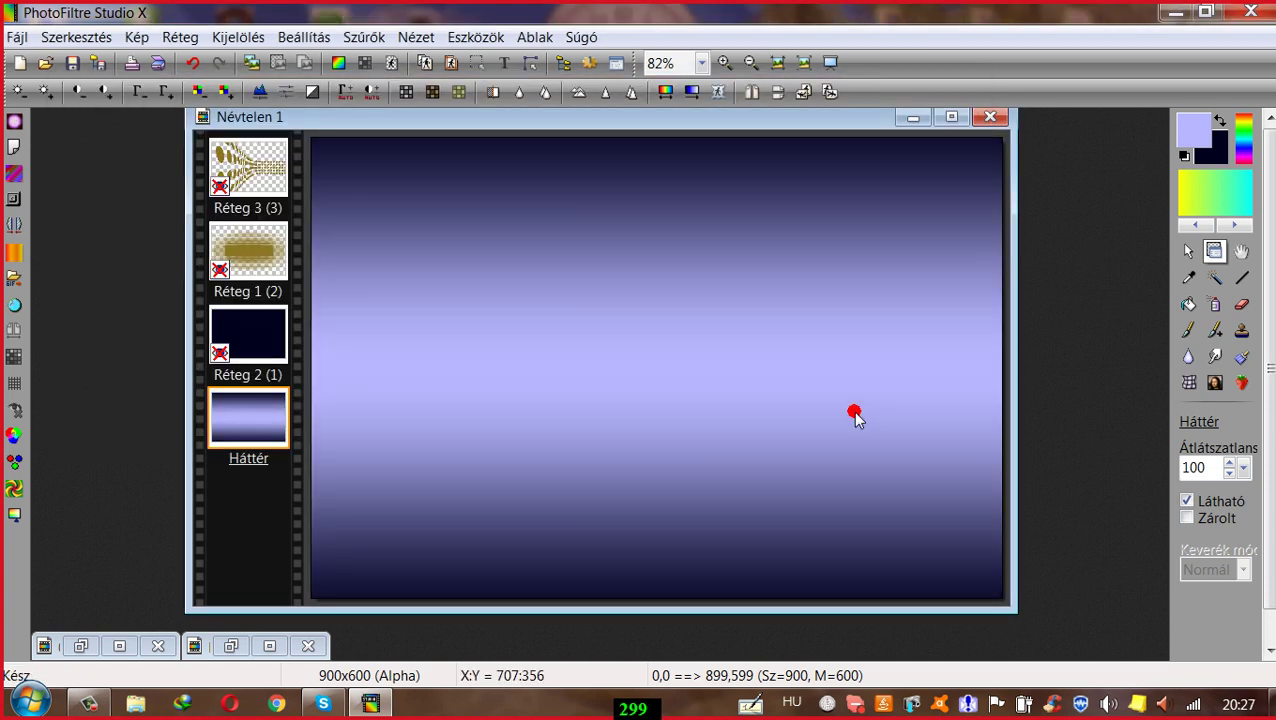
Step: Make the navy Réteg 2 layer active and visible again
left_click_drag(613, 121, 630, 134)
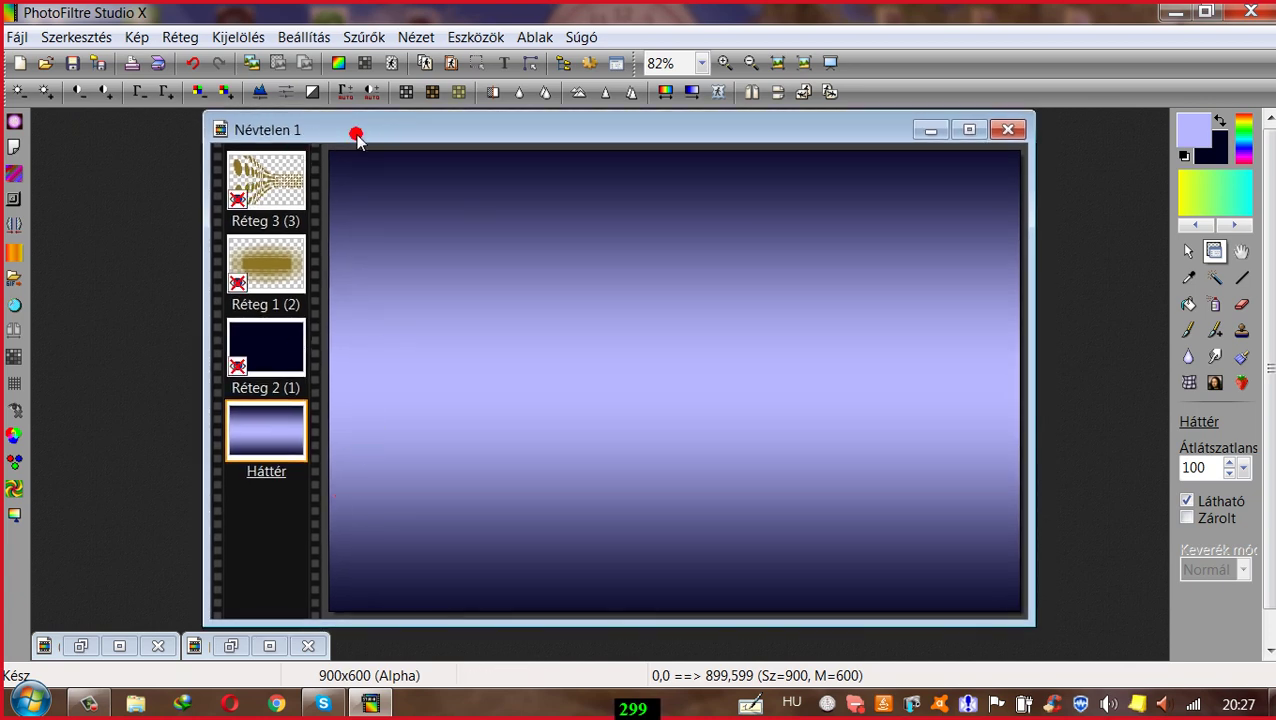
left_click_drag(470, 131, 475, 134)
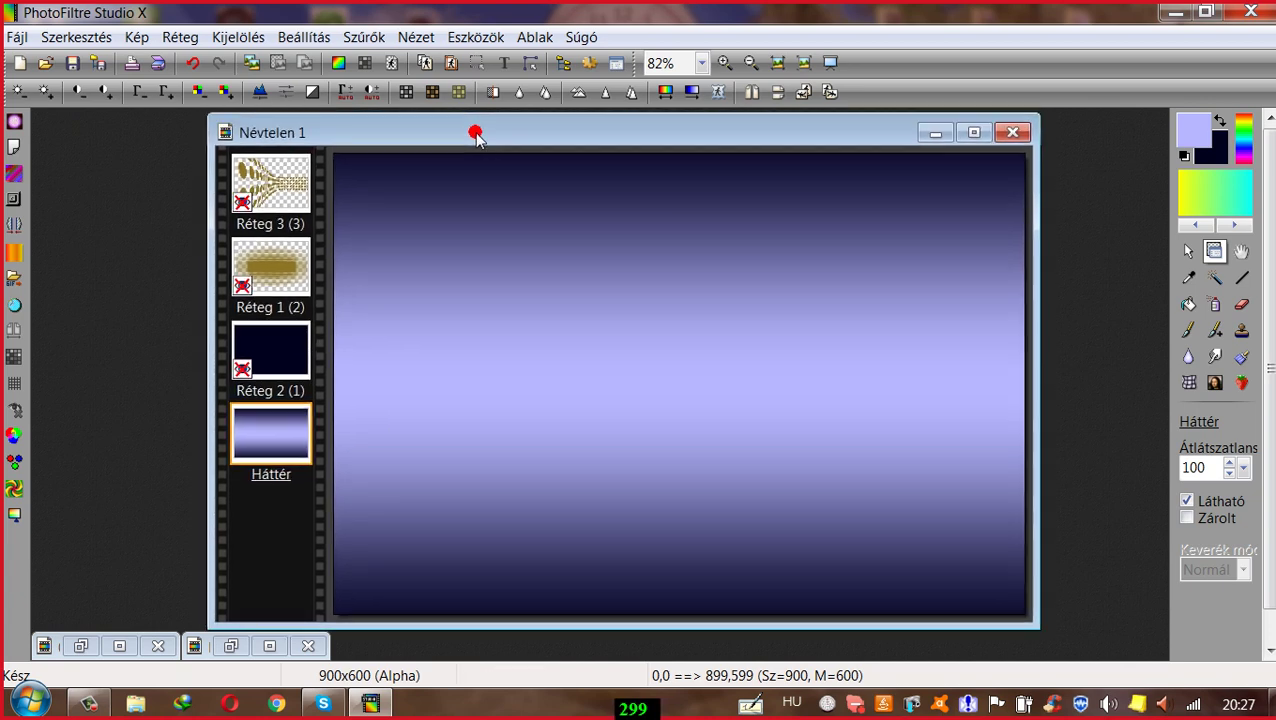
right_click(281, 362)
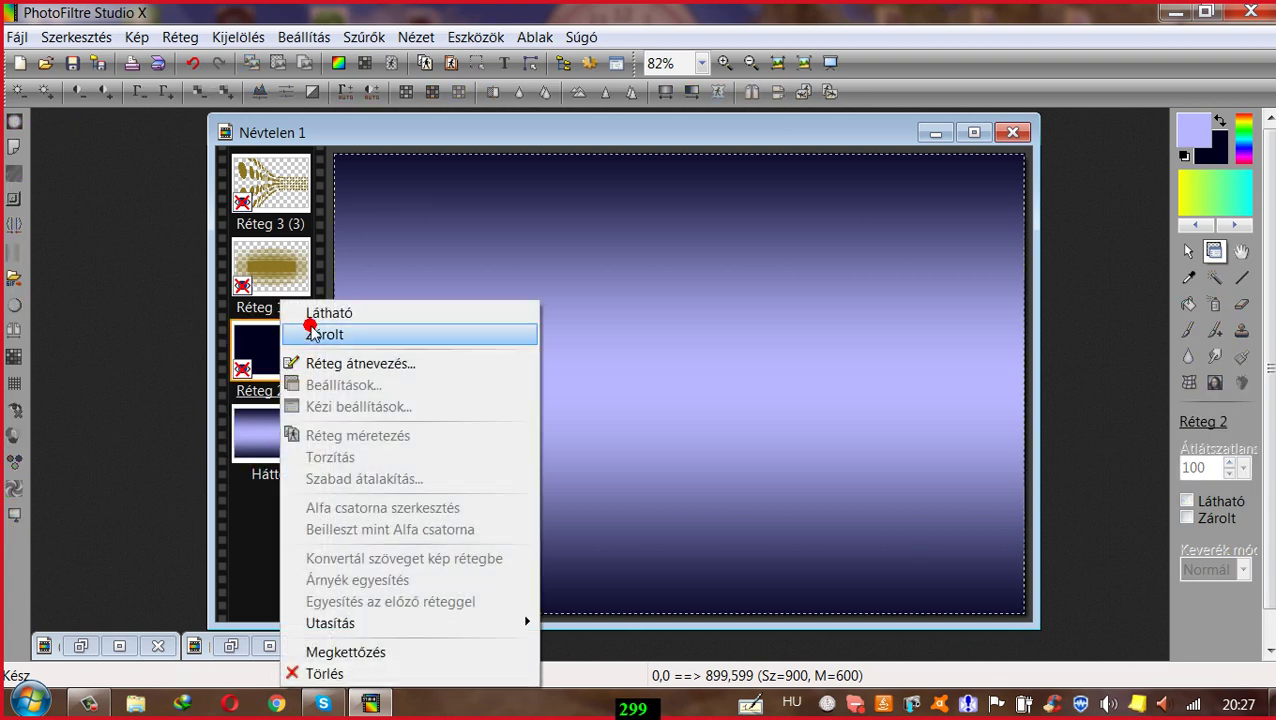
left_click(313, 313)
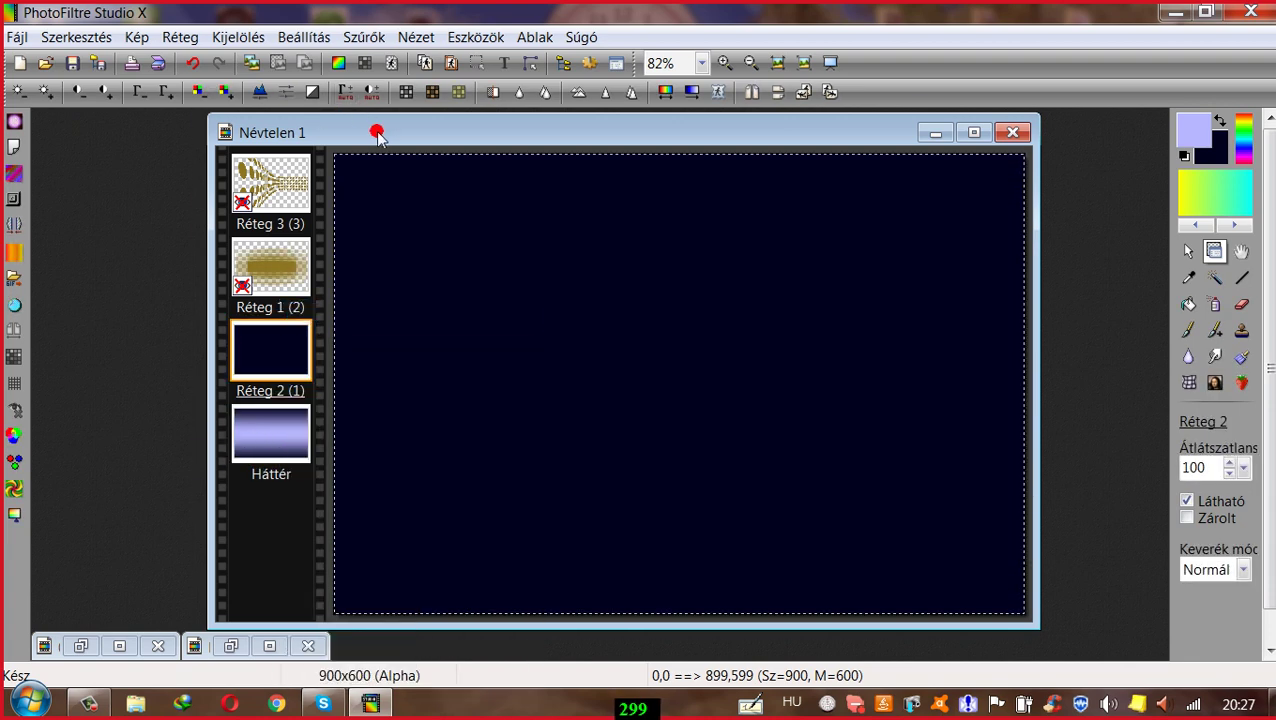
left_click_drag(376, 133, 359, 126)
left_click(1187, 252)
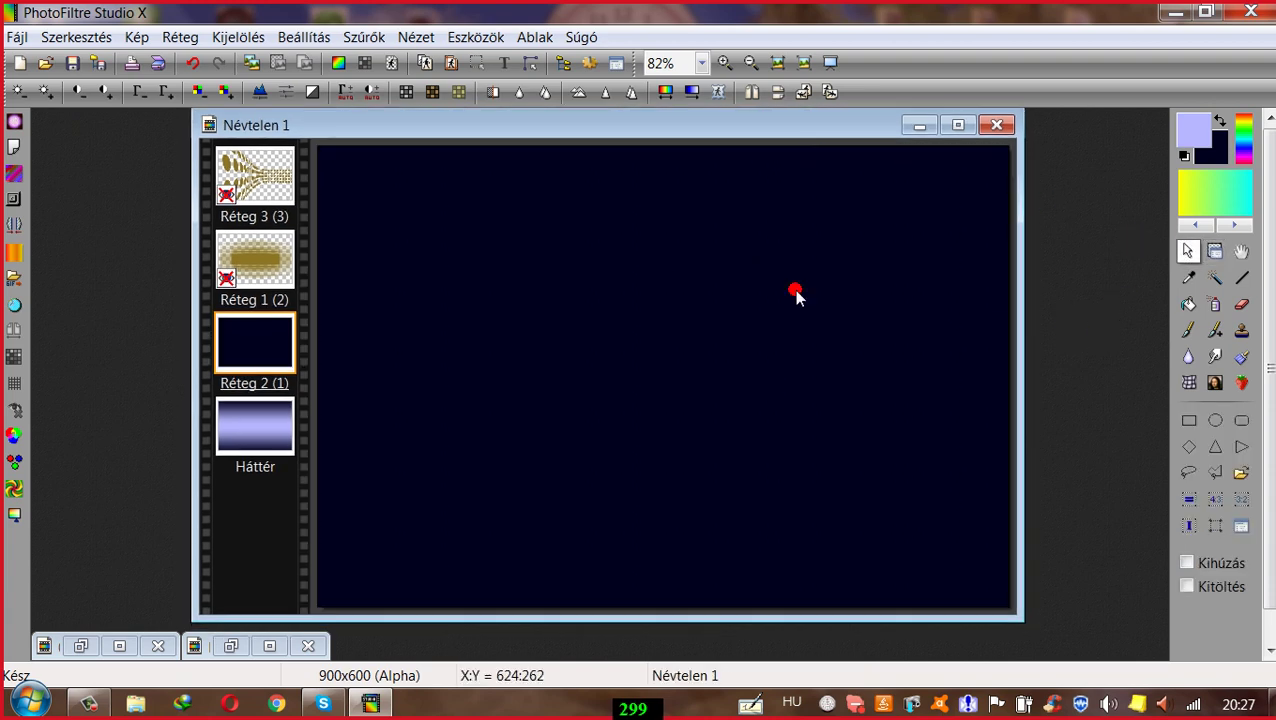
left_click_drag(557, 128, 559, 135)
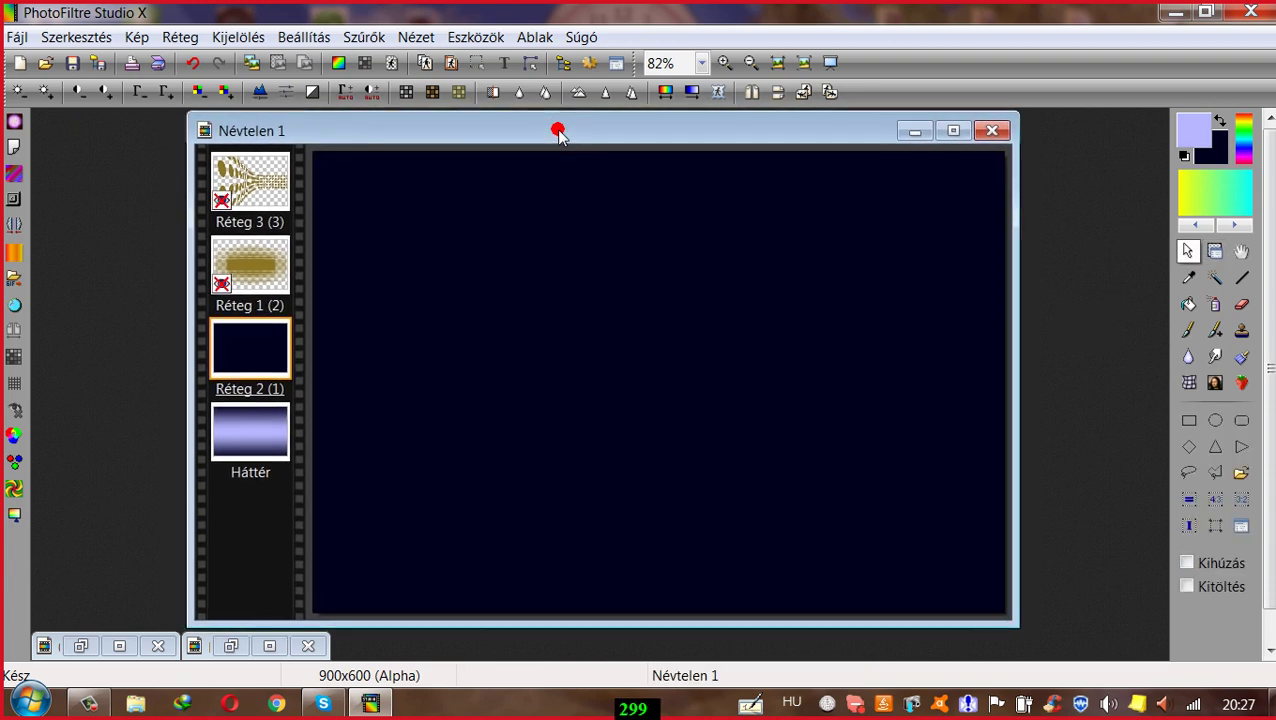
Step: Open the floral ornament image viragarany from folder 299
left_click(45, 62)
left_click_drag(854, 222, 858, 410)
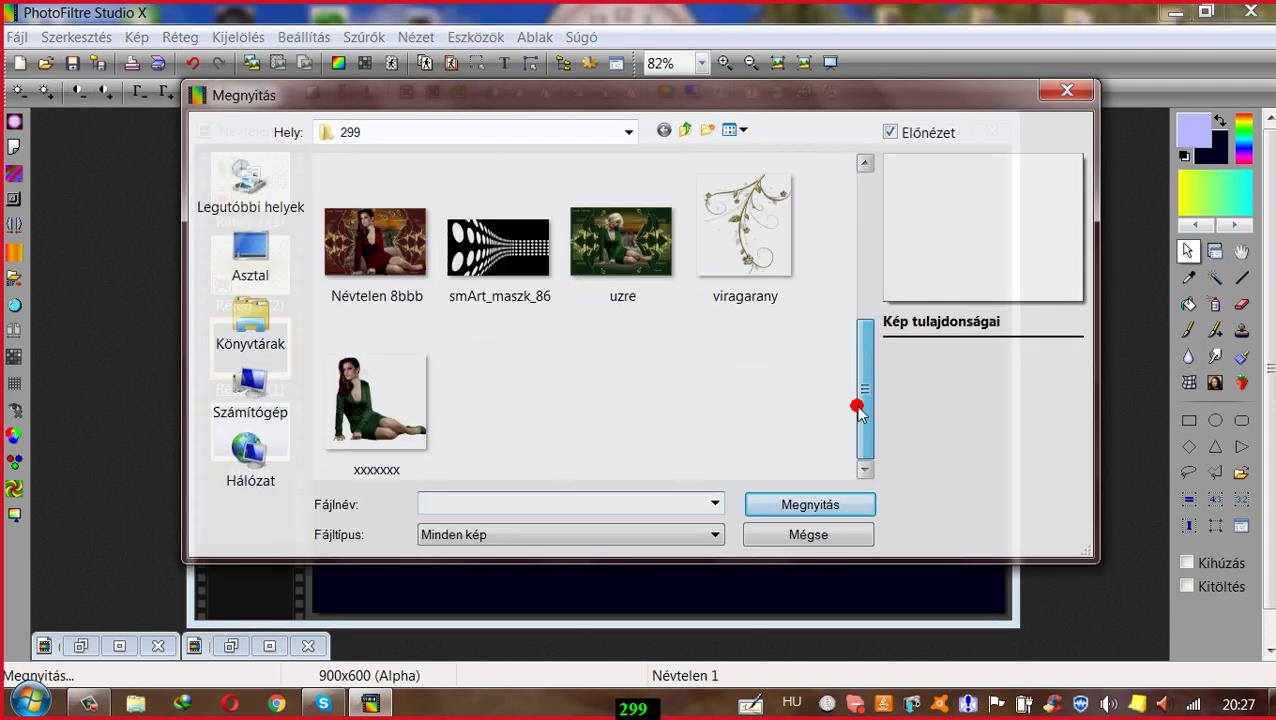
left_click(745, 228)
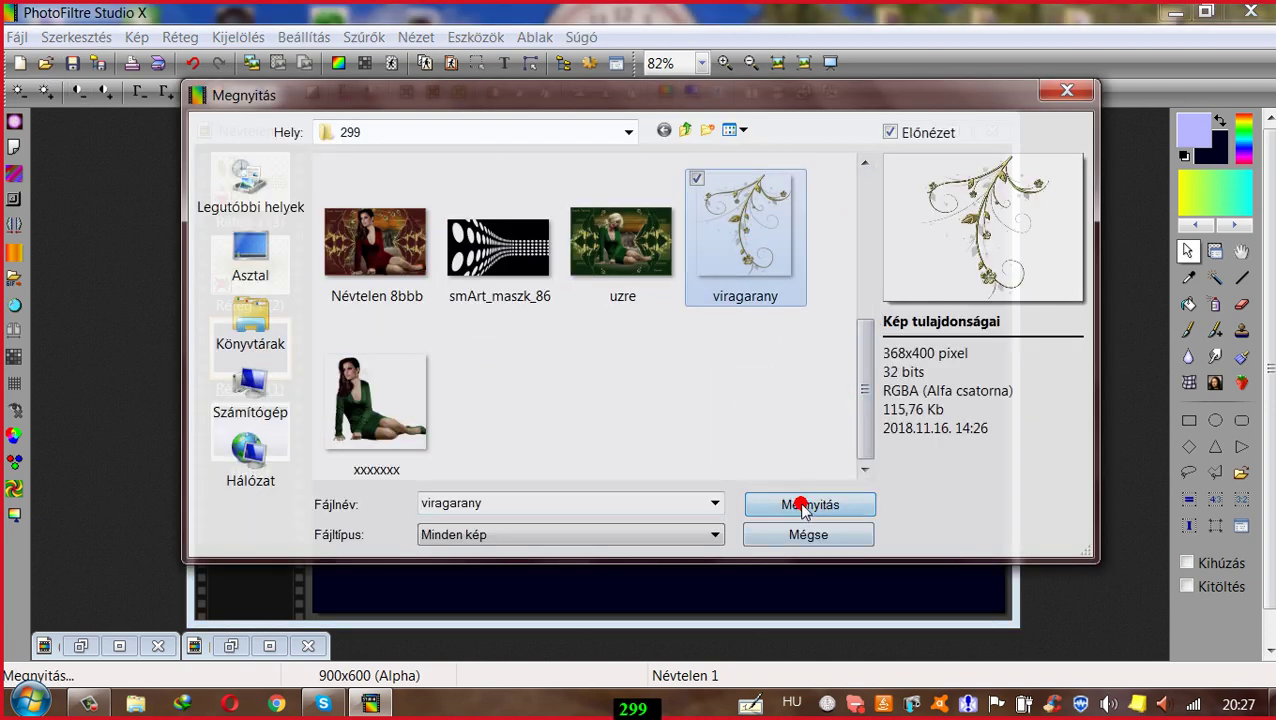
left_click(806, 504)
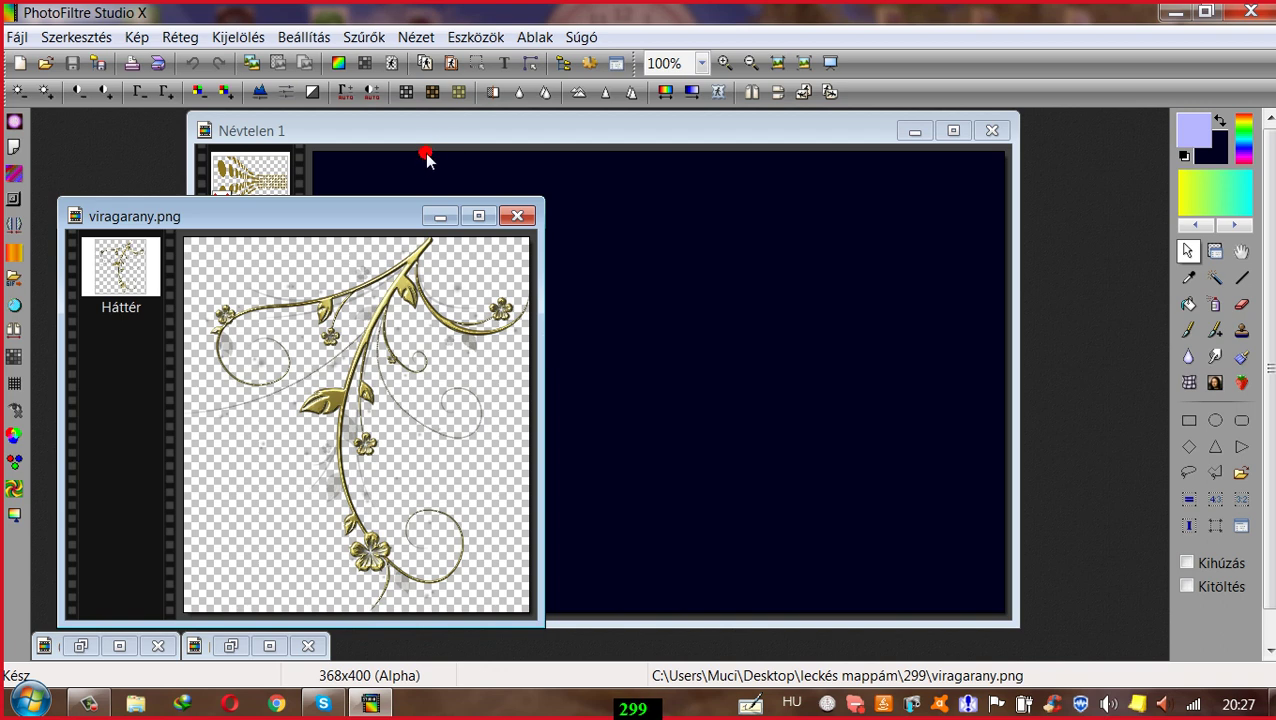
Step: Copy the golden floral ornament and paste it into Névtelen 1 as a layer above Réteg 2
left_click(100, 37)
left_click(100, 205)
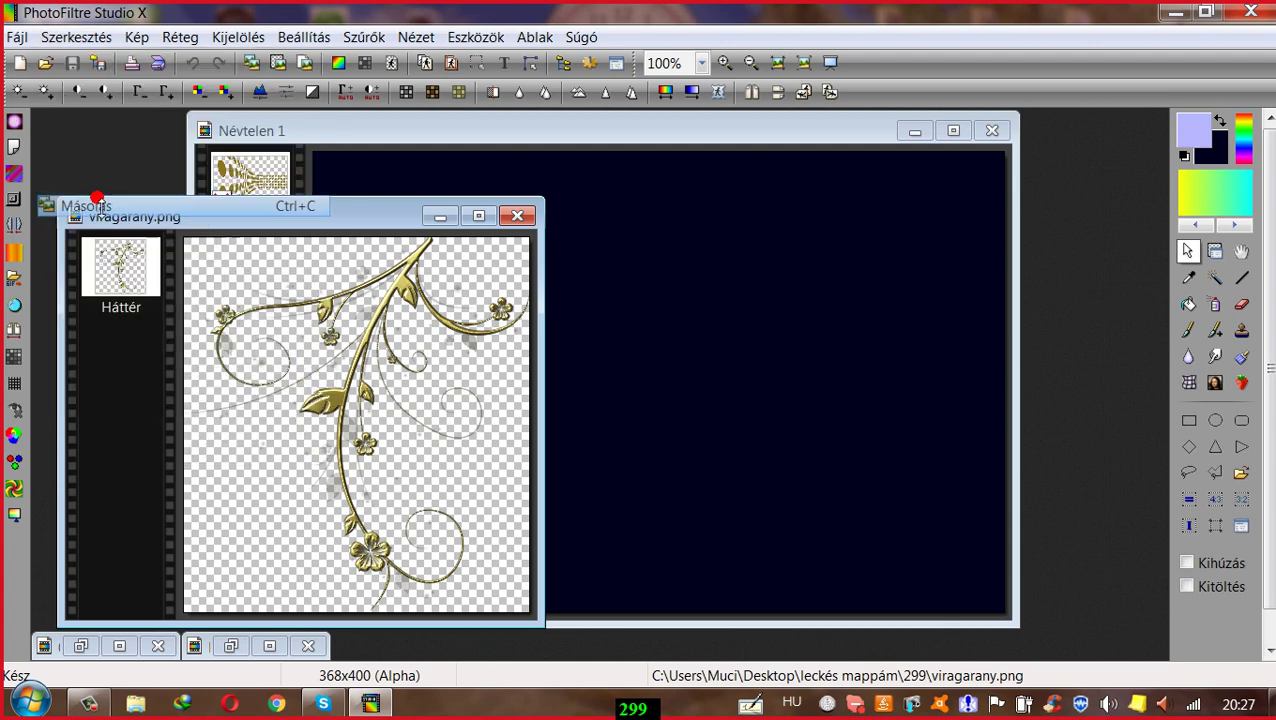
left_click(353, 125)
left_click(88, 37)
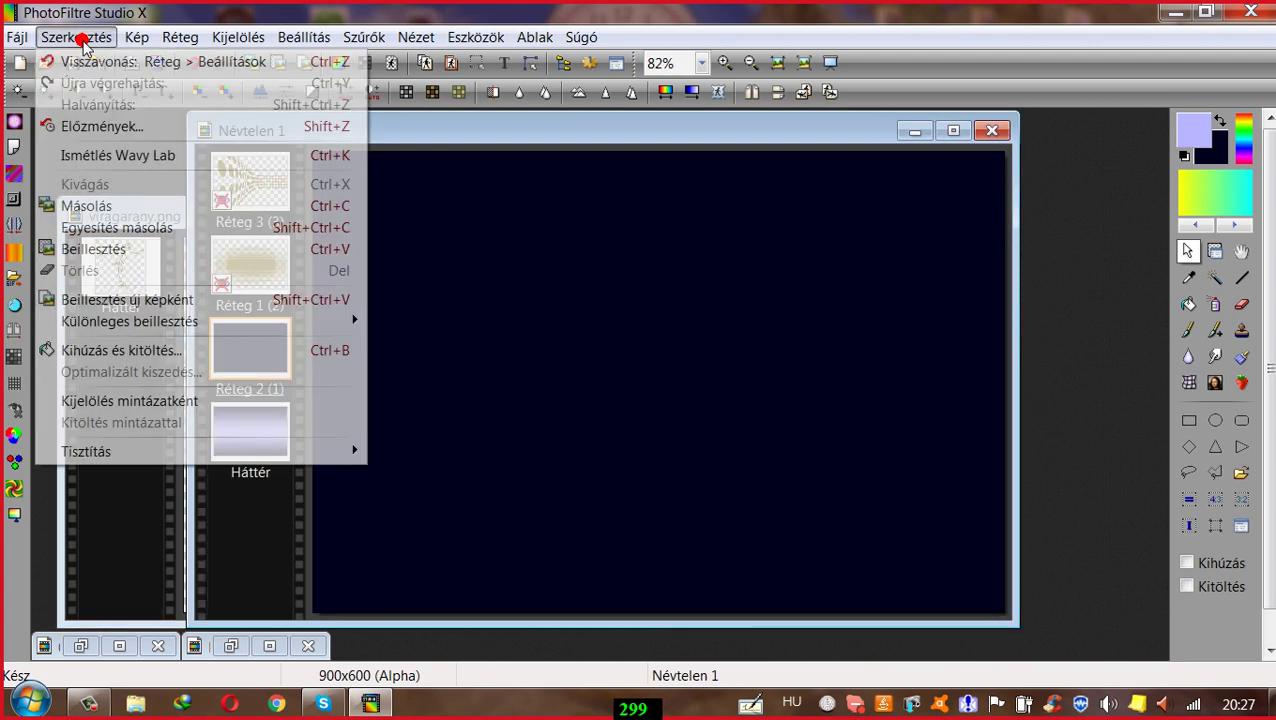
left_click(126, 250)
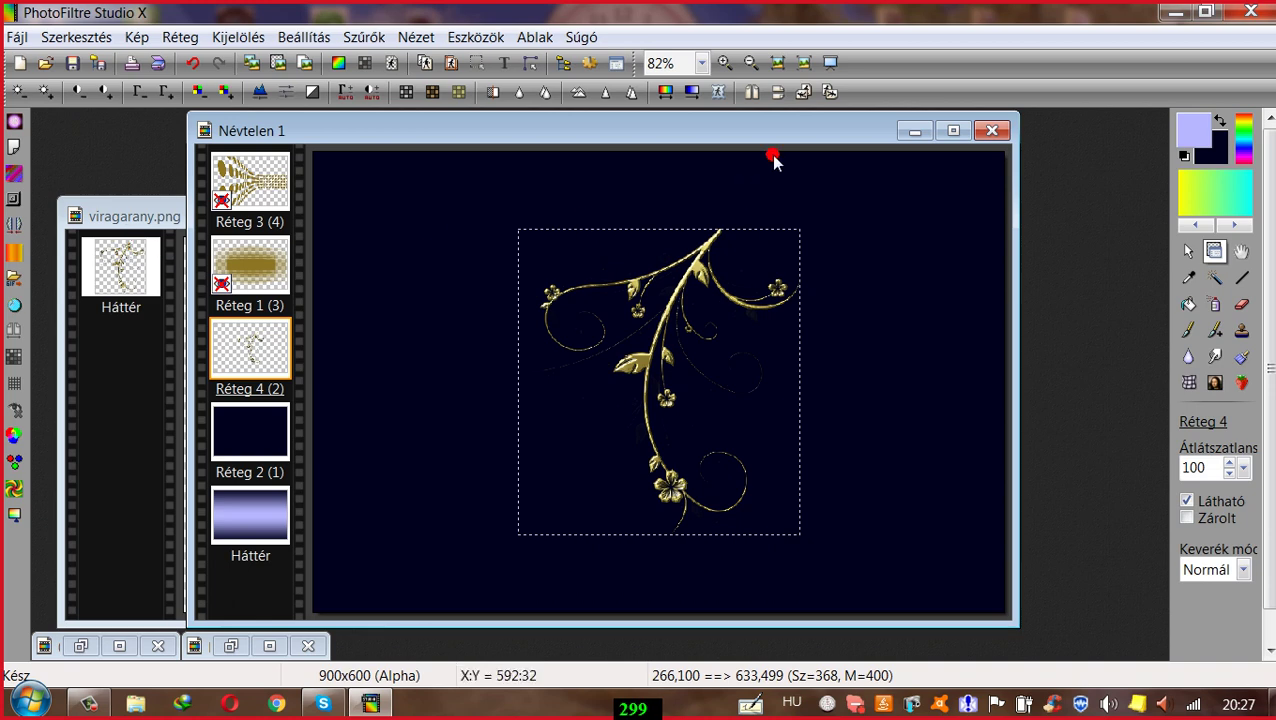
Step: Rotate the pasted ornament 90° clockwise and move it to the upper left area of the canvas
left_click(830, 92)
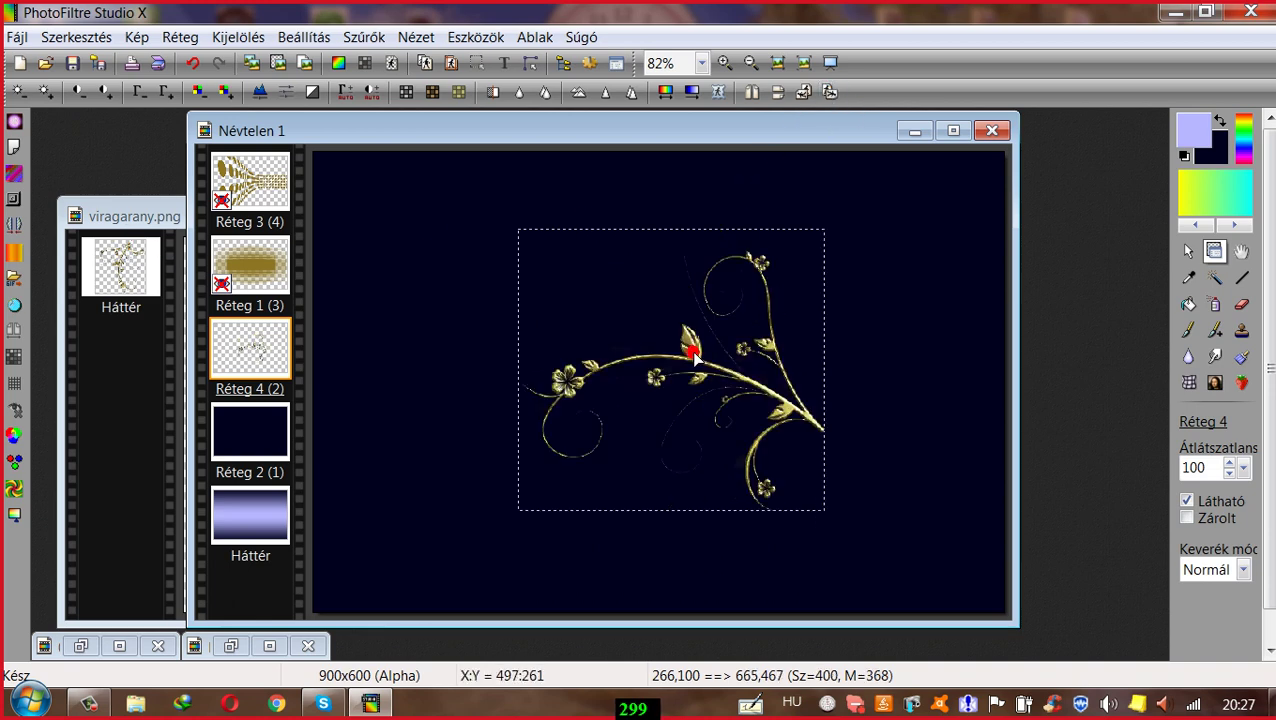
left_click_drag(699, 361, 541, 277)
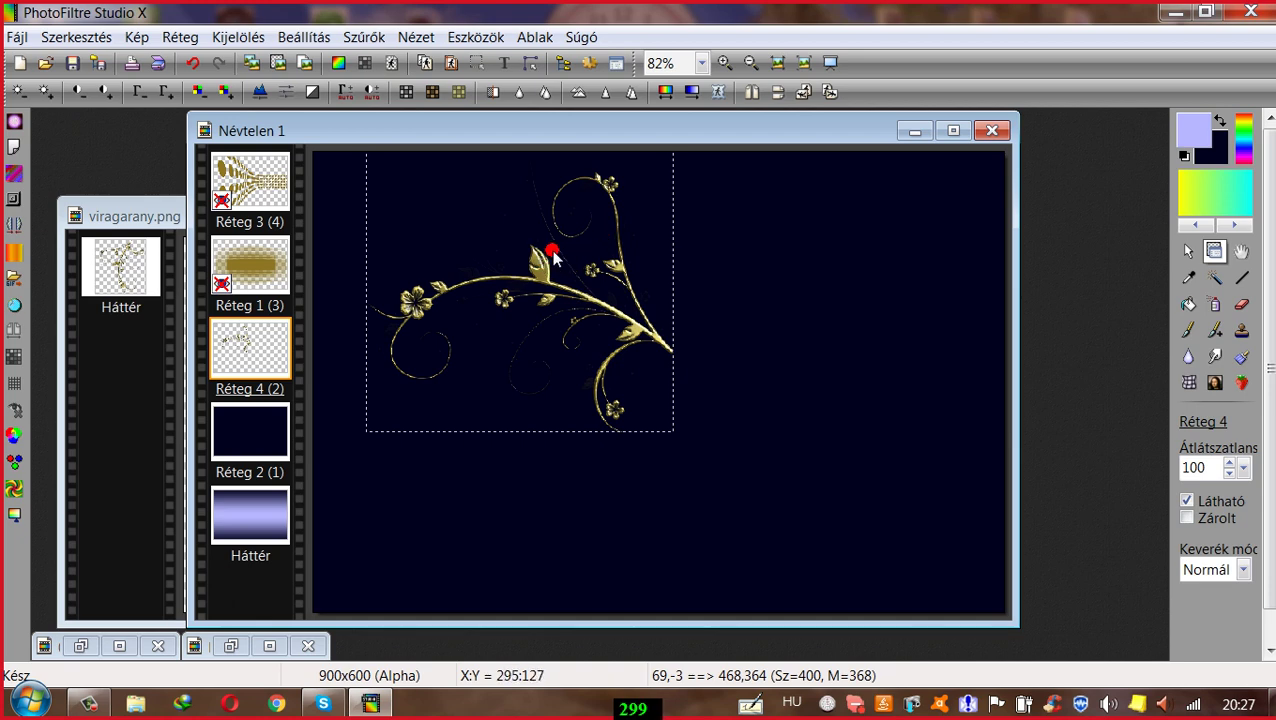
Step: Erase the ornament's upper tendril with the size 50 soft eraser and move the remaining branch up against the canvas's top edge
left_click(1246, 310)
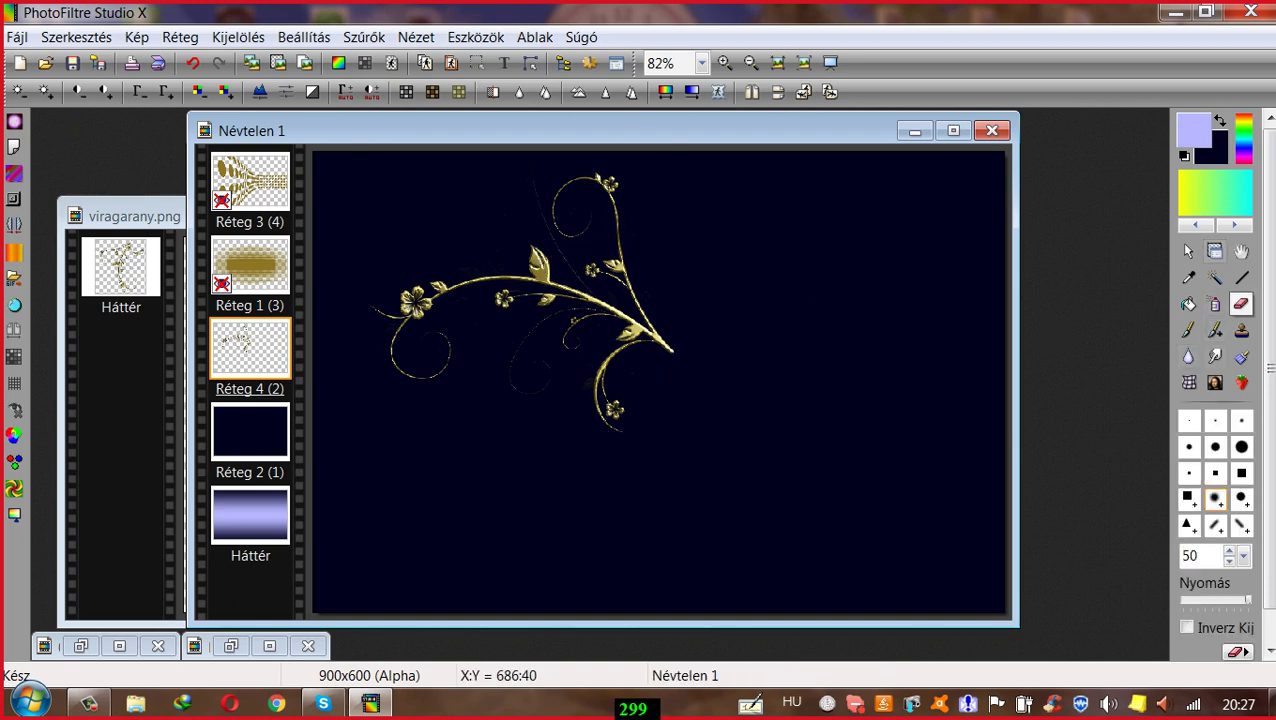
mouse_move(575, 185)
left_mouse_down()
mouse_move(605, 190)
mouse_move(565, 196)
mouse_move(570, 216)
mouse_move(632, 241)
mouse_move(615, 244)
mouse_move(618, 260)
left_mouse_up()
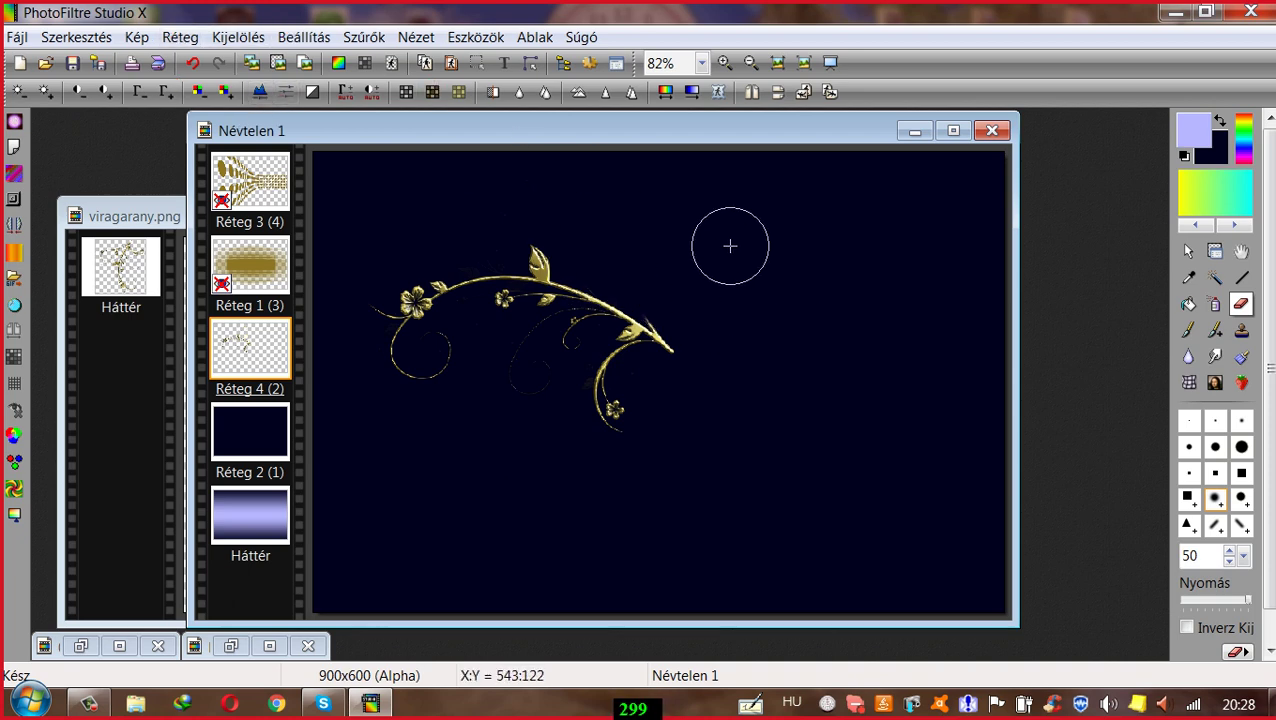
left_click(1213, 253)
left_click_drag(536, 276, 538, 178)
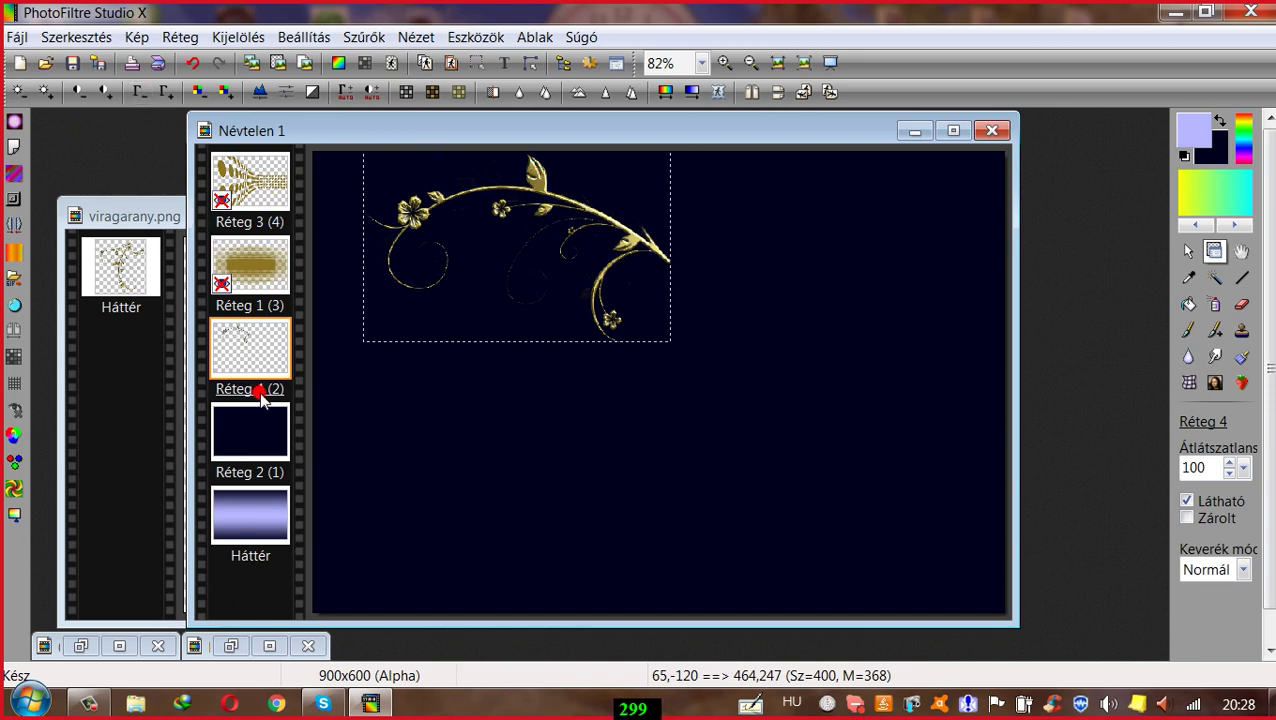
Step: Duplicate the ornament layer Réteg 4, flip the copy horizontally and align it to the right so both stems meet symmetrically
left_click(183, 38)
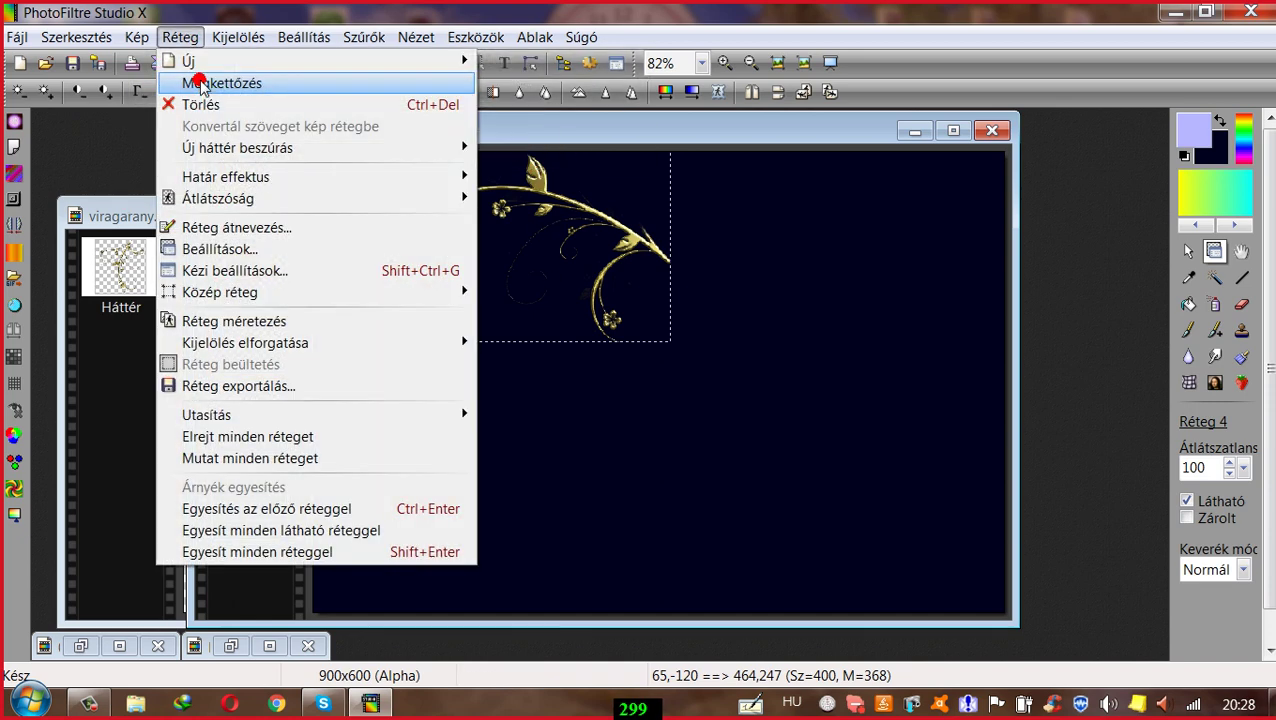
left_click(201, 84)
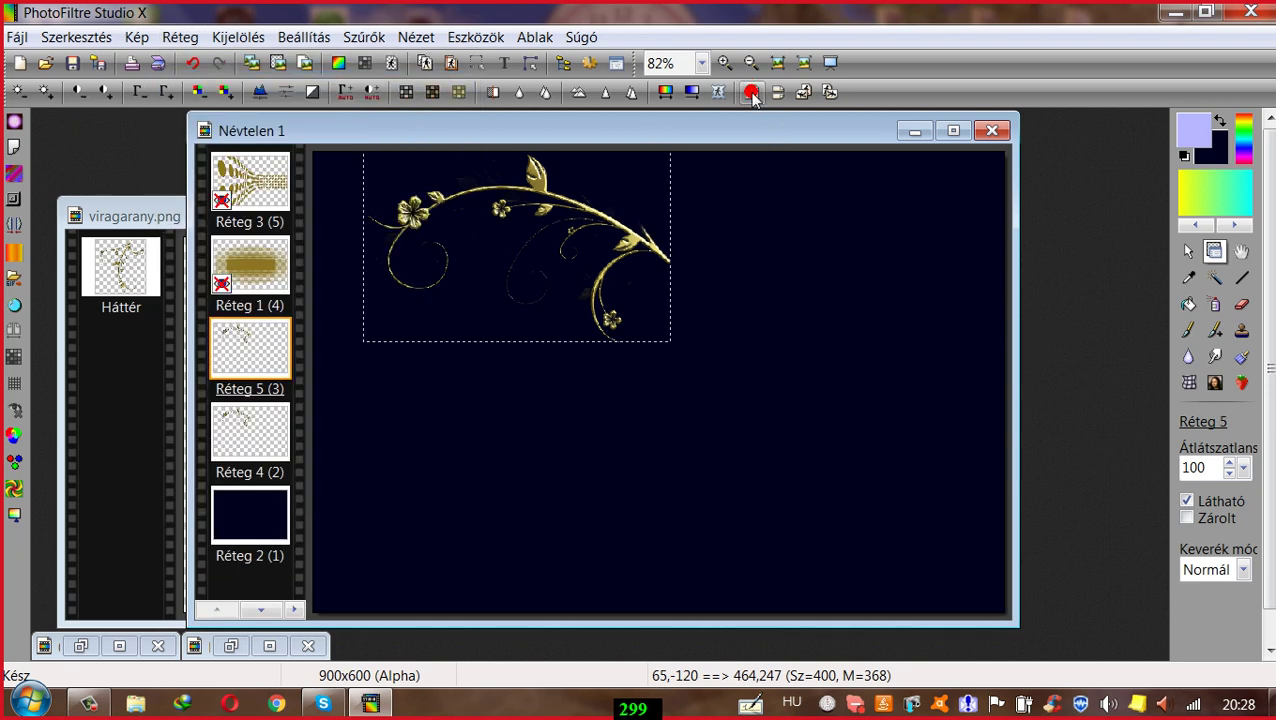
left_click(751, 92)
left_click_drag(632, 205, 842, 213)
left_click_drag(645, 218, 735, 212)
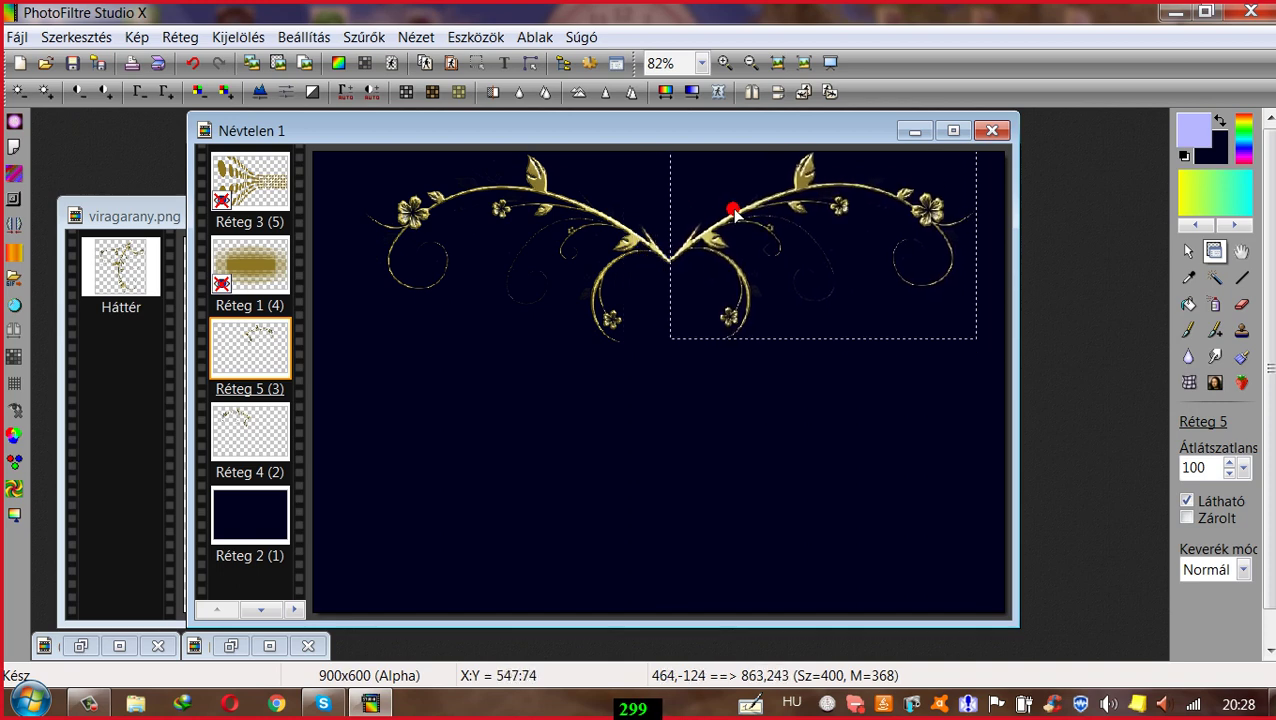
left_click(530, 171)
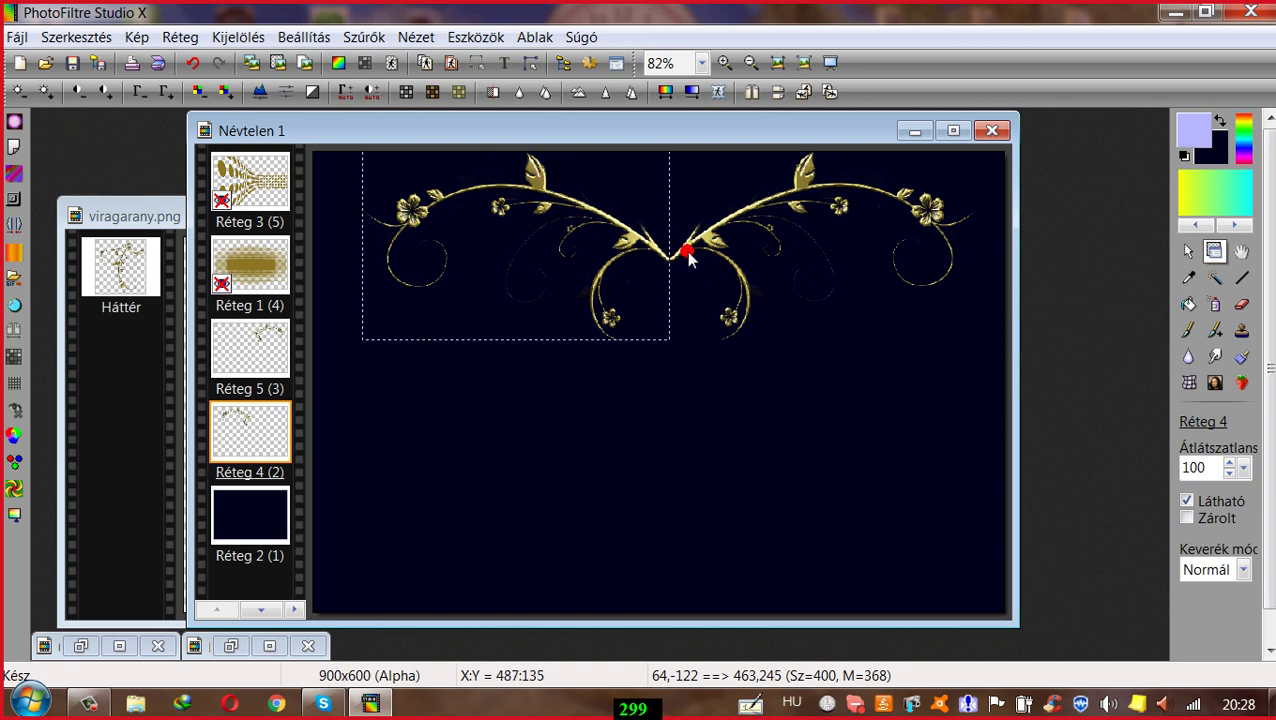
left_click_drag(681, 247, 679, 249)
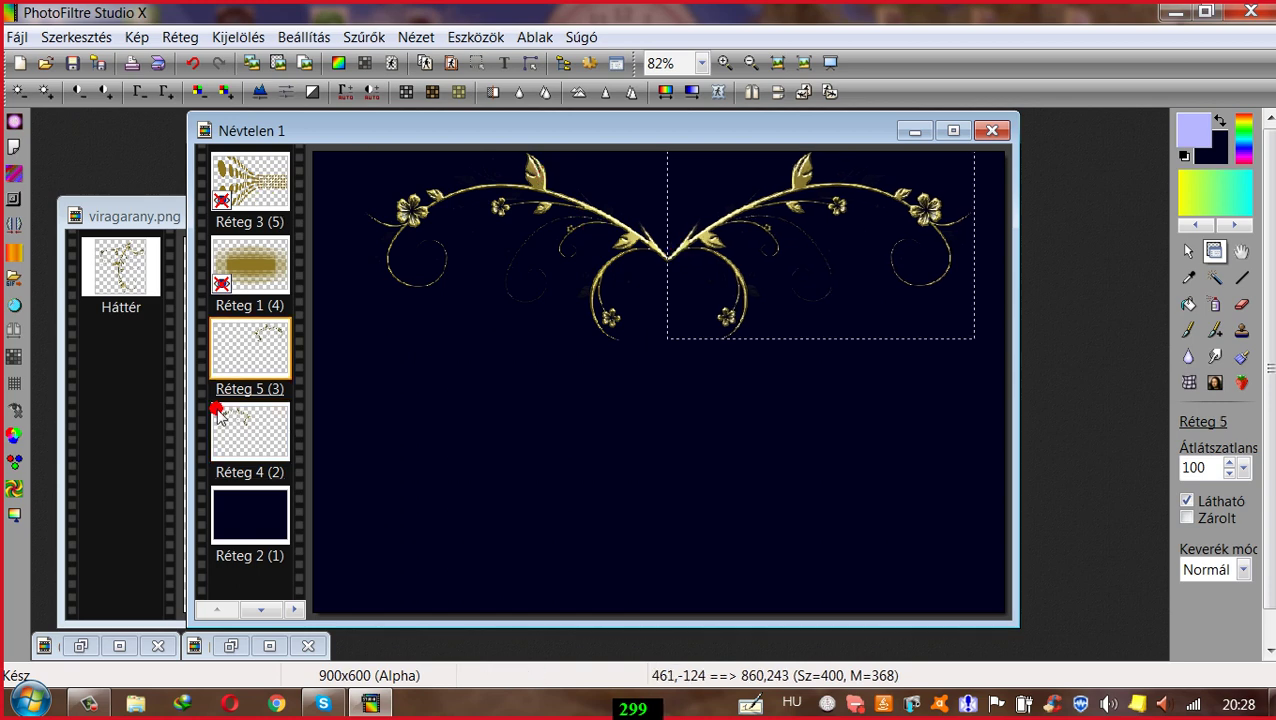
Step: Merge the mirrored ornament Réteg 5 into Réteg 4 and duplicate the merged ornament layer twice
right_click(240, 356)
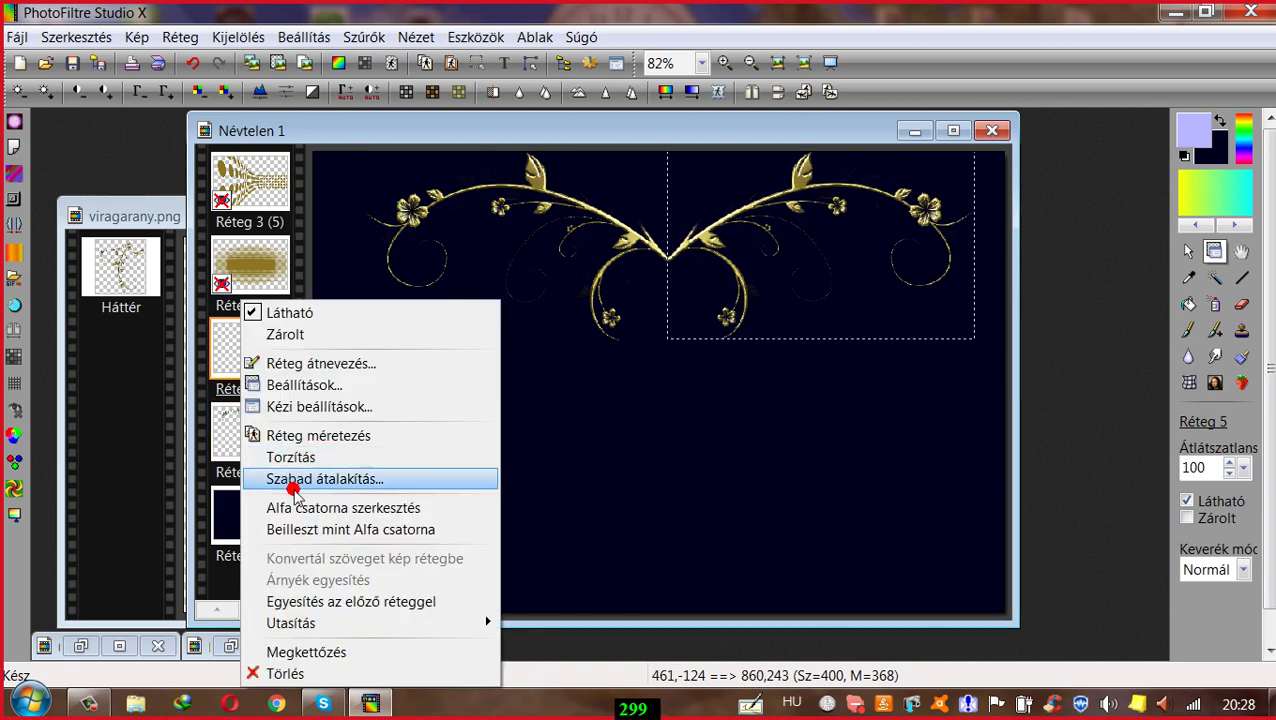
left_click(298, 602)
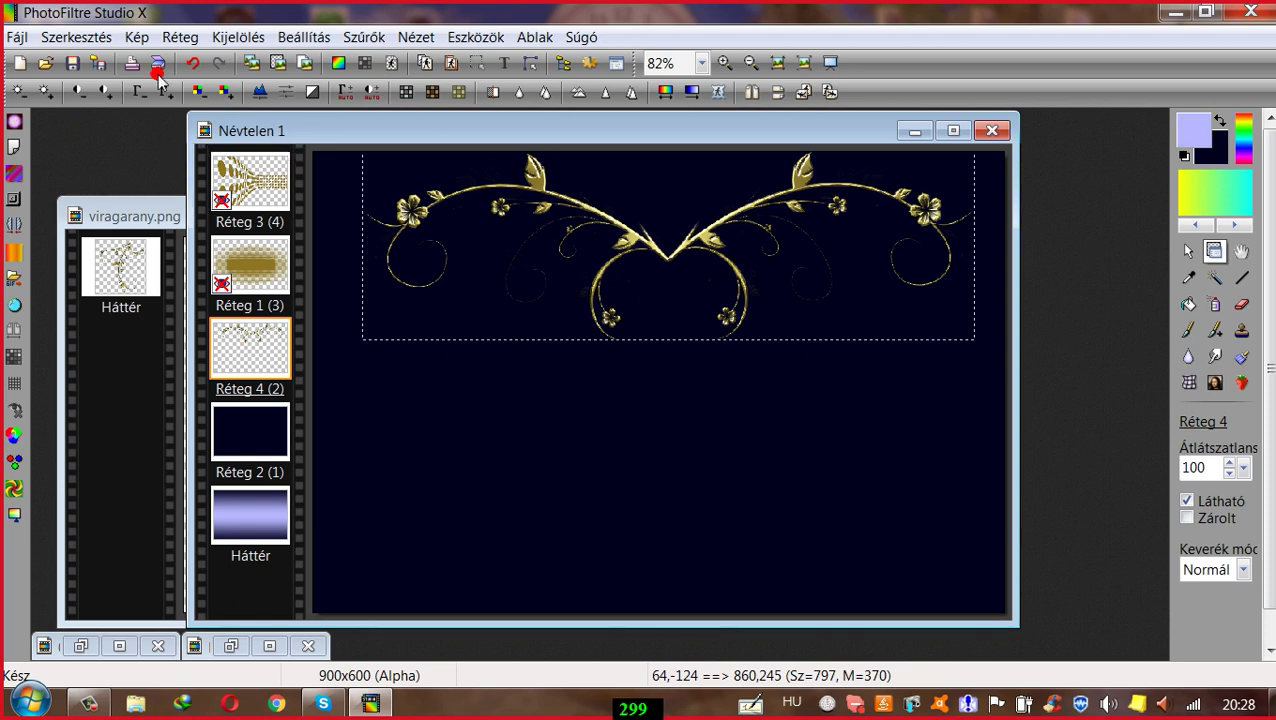
left_click(181, 40)
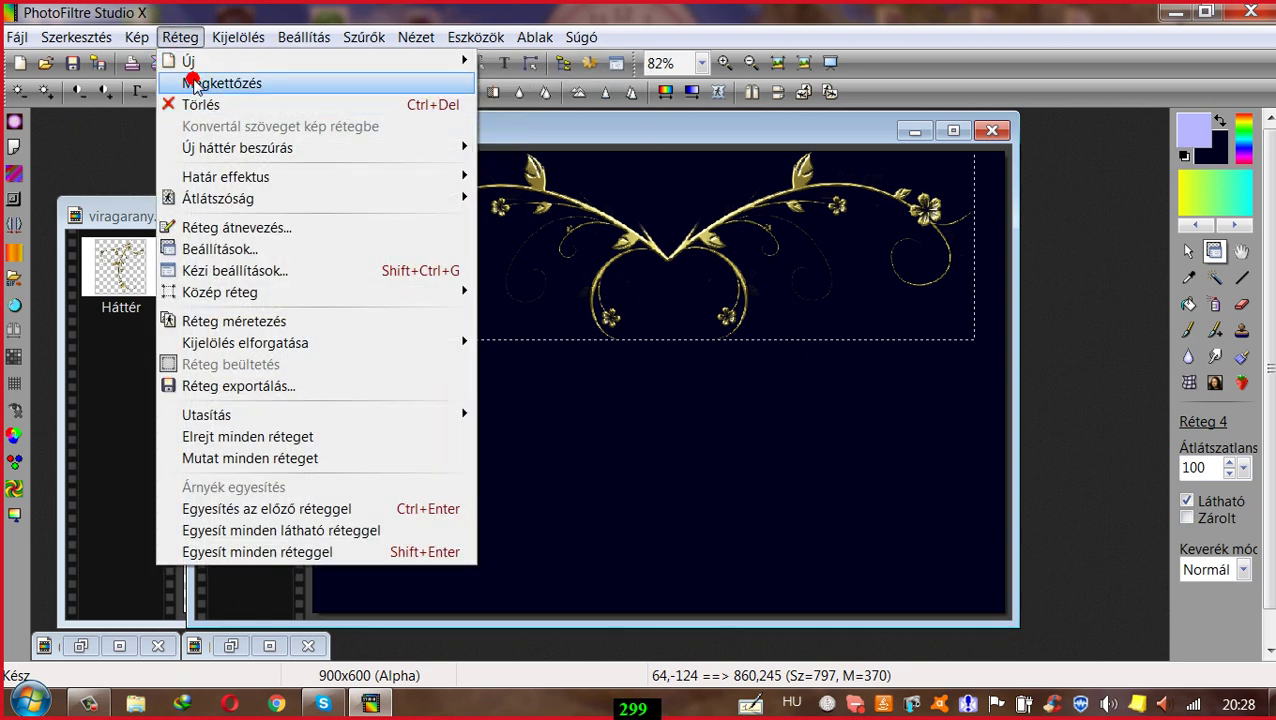
left_click(188, 84)
left_click(180, 37)
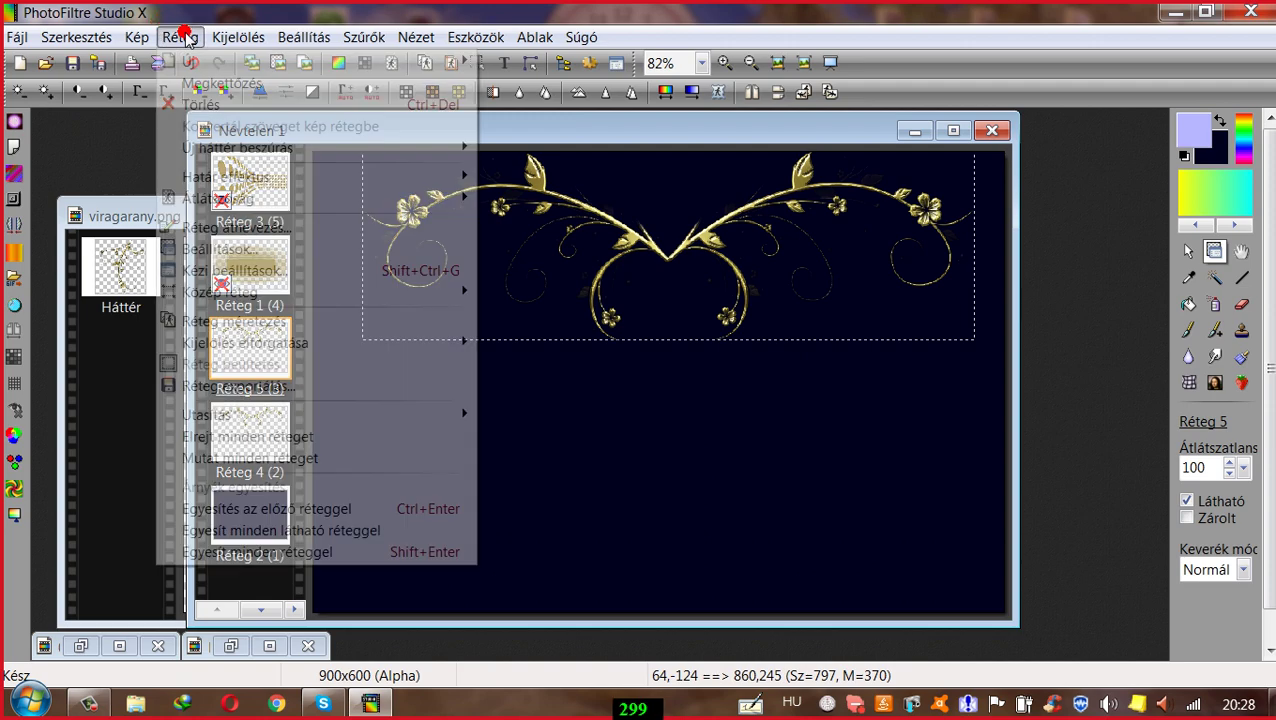
left_click(195, 85)
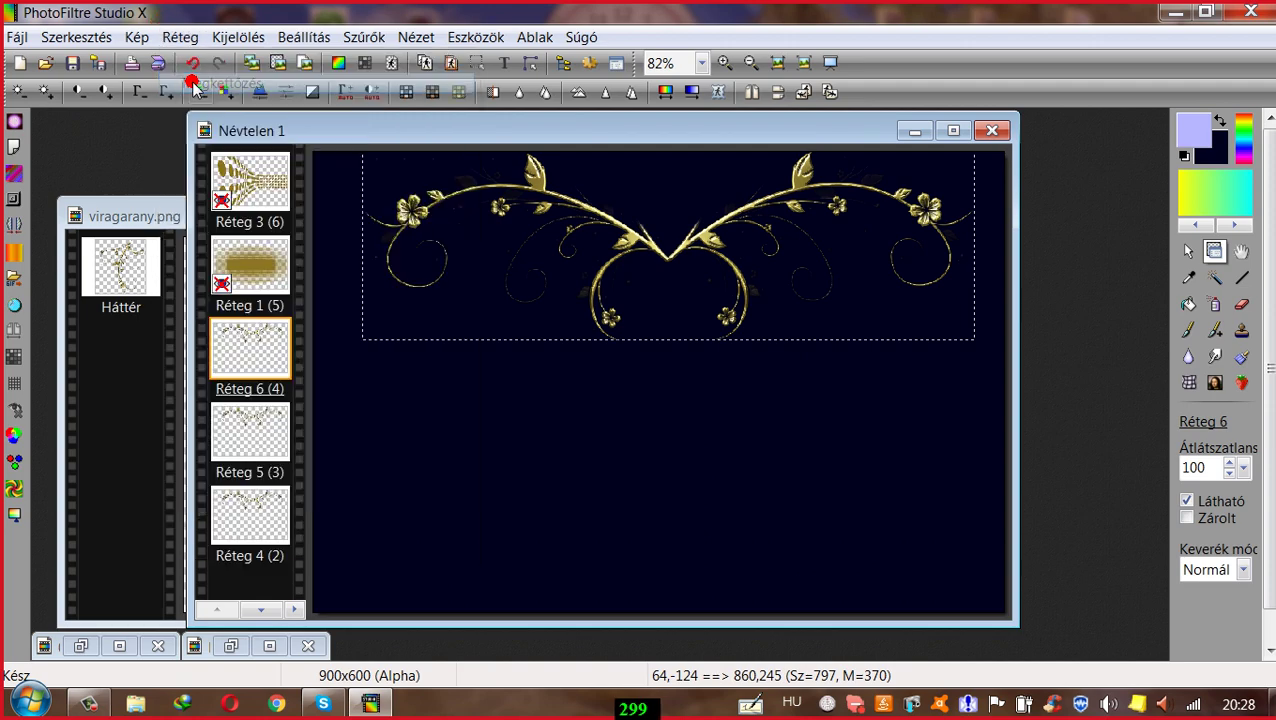
Step: Merge the two duplicated ornament layers, Réteg 6 and Réteg 5, down into Réteg 4
right_click(251, 347)
left_click(290, 602)
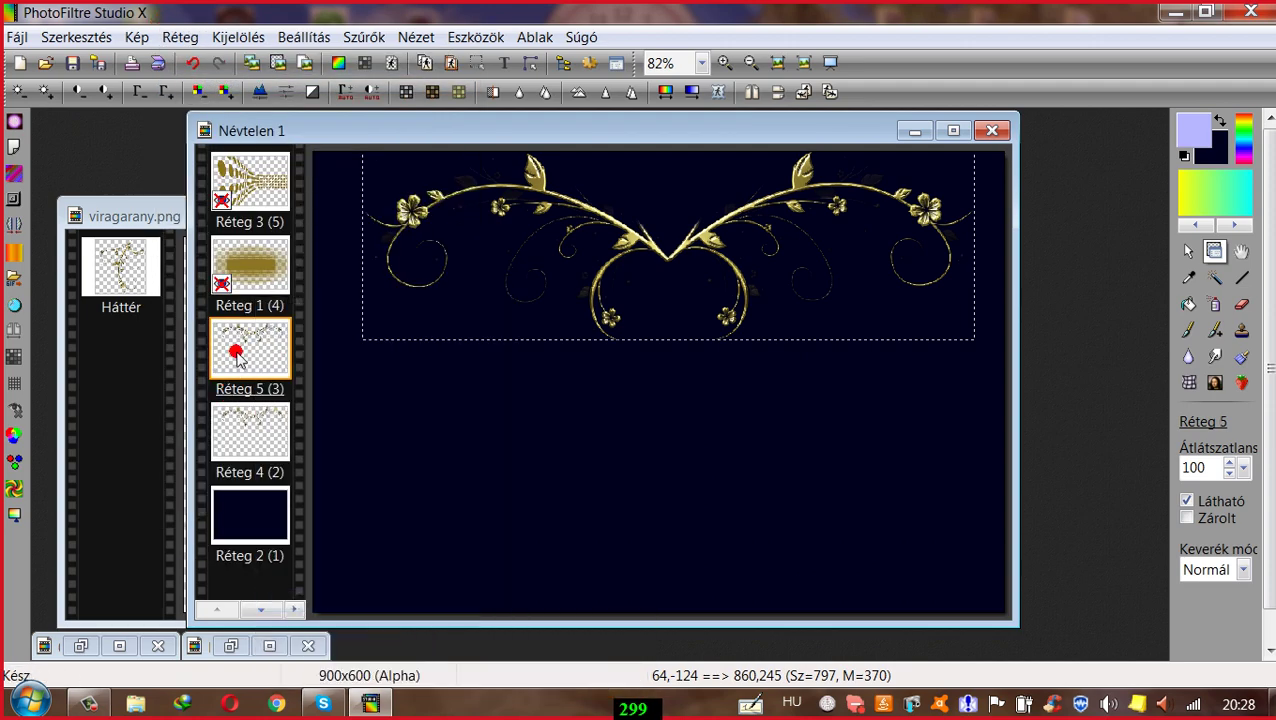
right_click(237, 350)
left_click(277, 603)
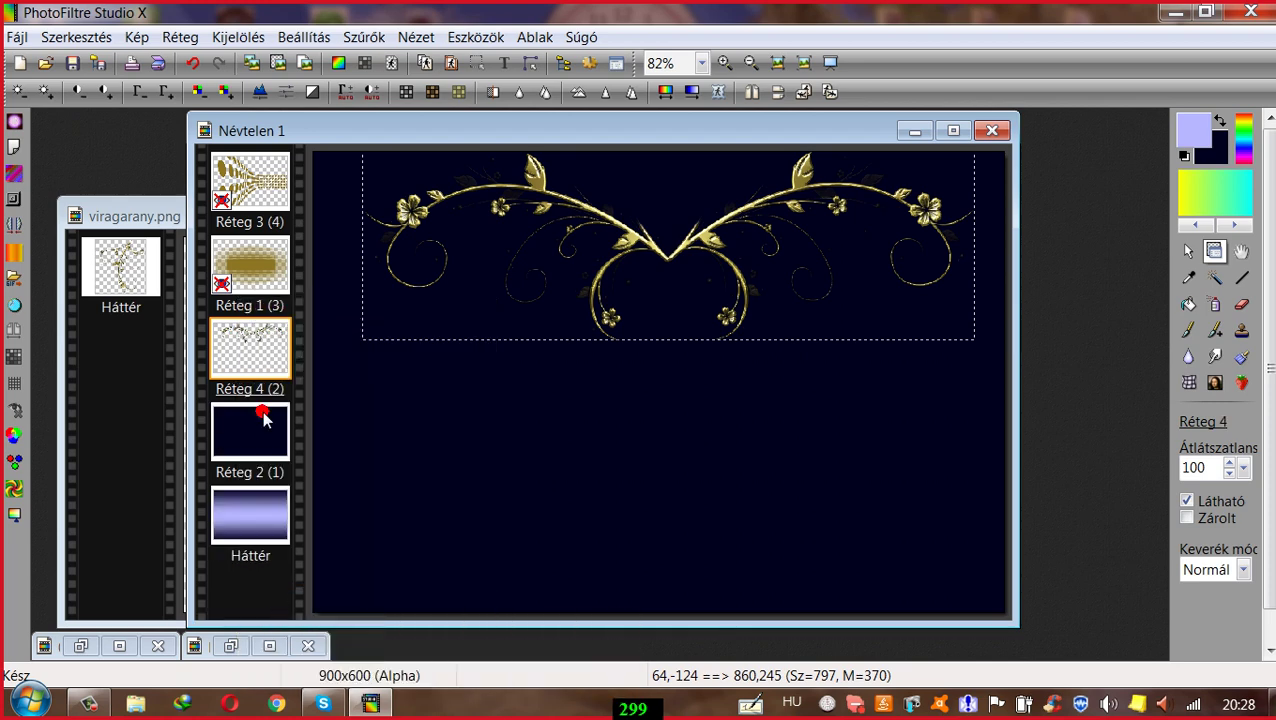
Step: Scale the merged ornament on Réteg 4 down proportionally to 638 × 297 pixels with the rotation and ratio settings
right_click(624, 237)
left_click(683, 415)
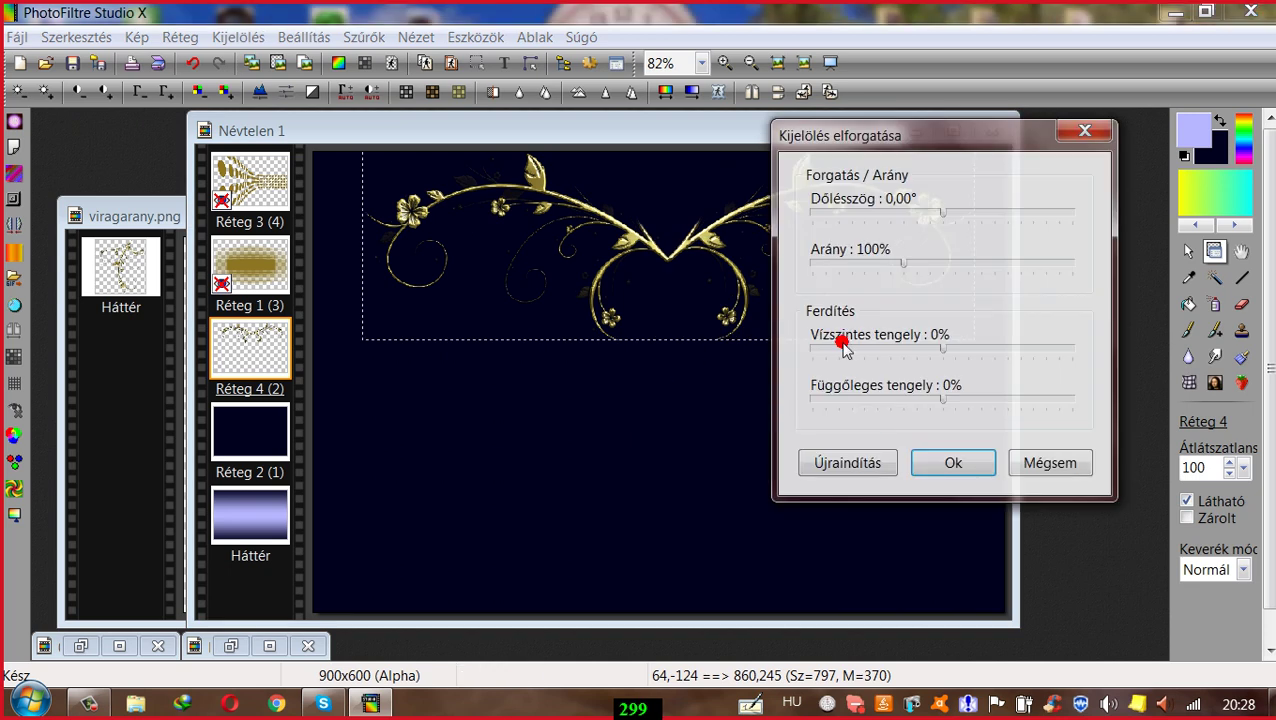
left_click_drag(876, 264, 873, 264)
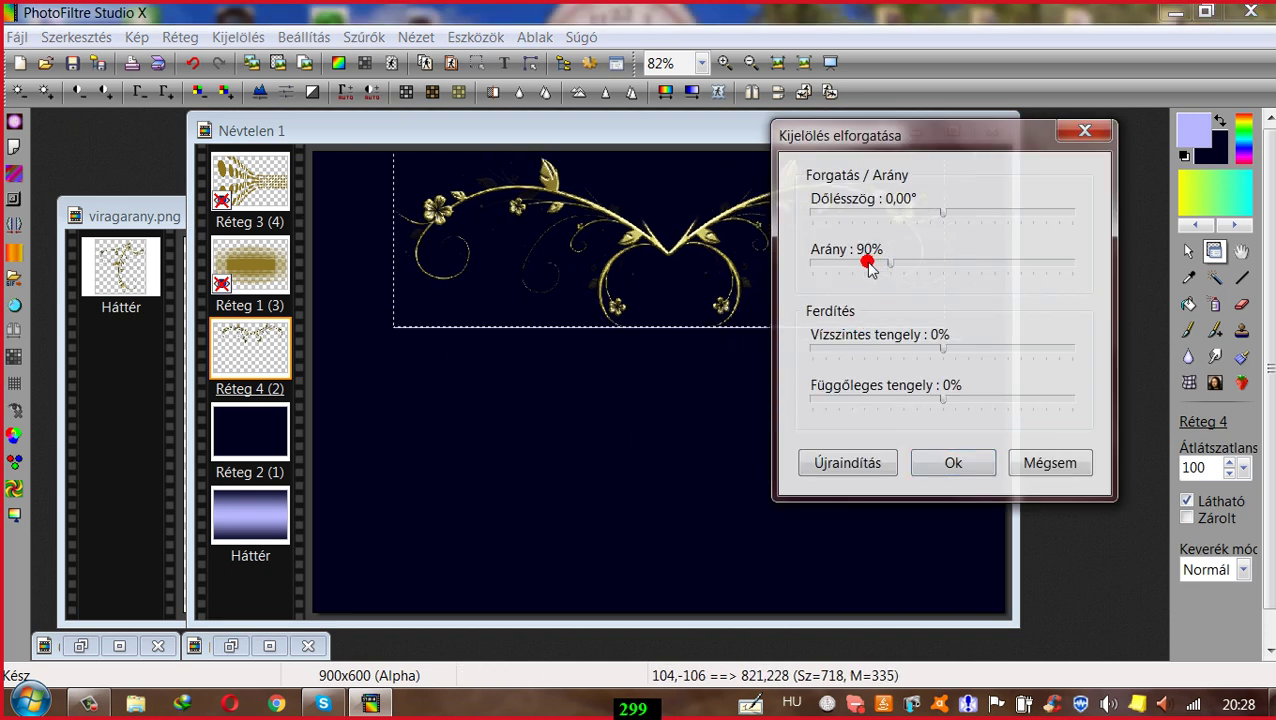
left_click(953, 463)
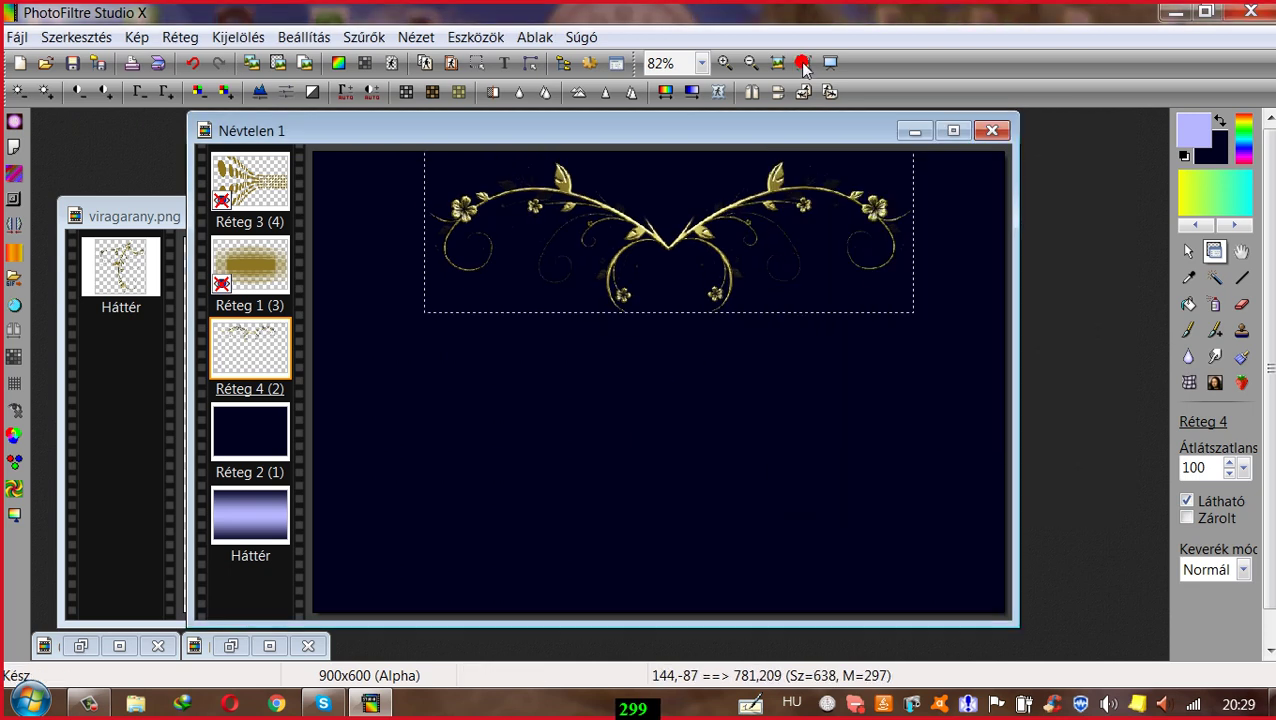
Step: Rotate the ornament on Réteg 4 by 90° clockwise and move it against the canvas's right edge, centred vertically
left_click(829, 92)
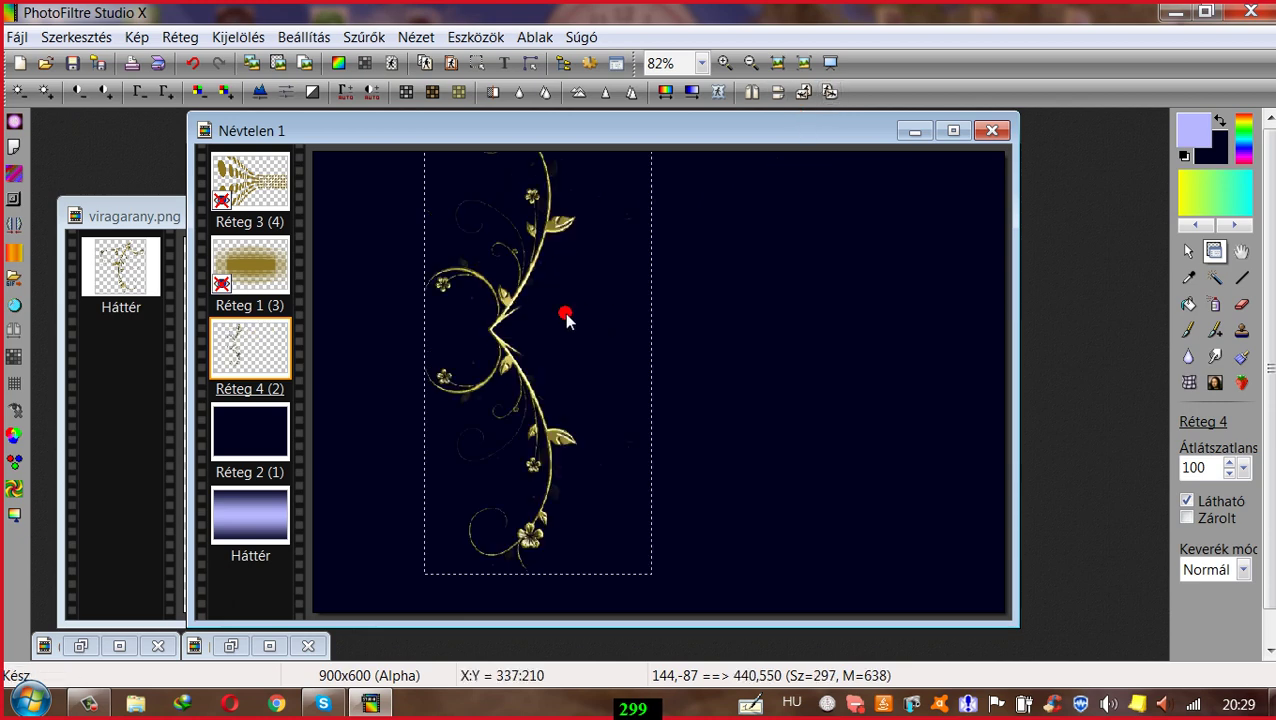
left_click_drag(486, 338, 920, 376)
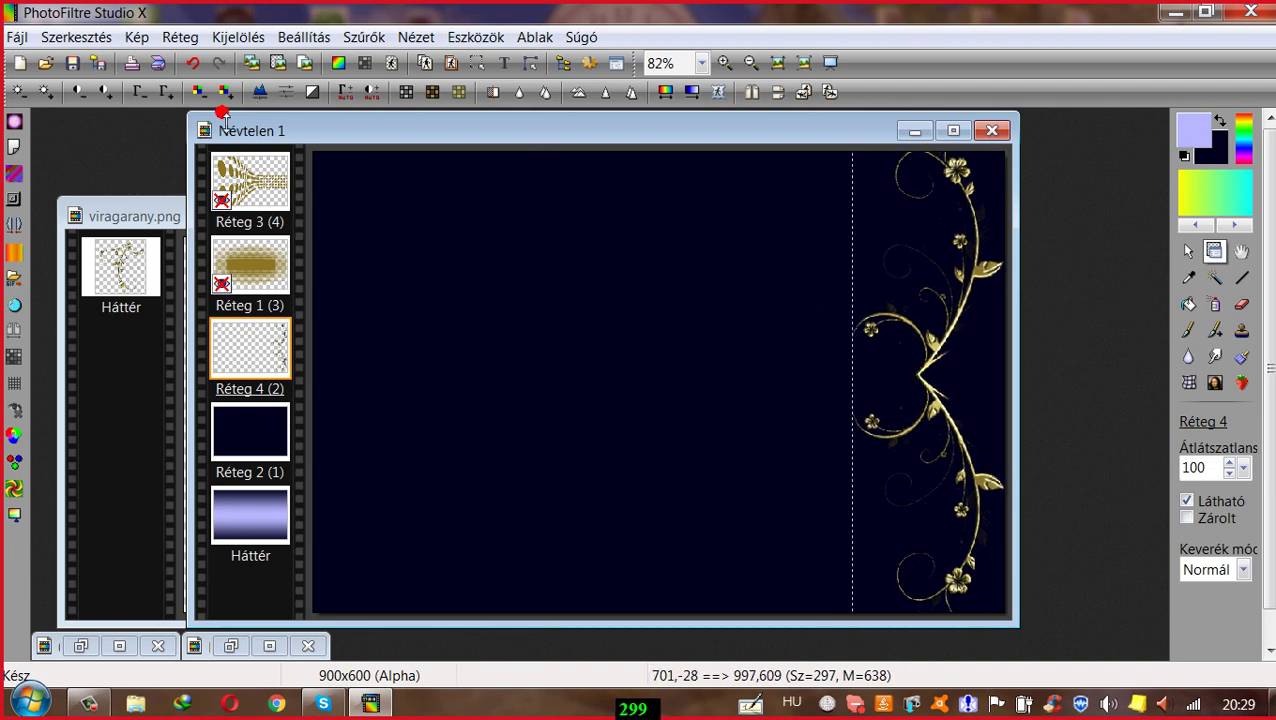
Step: Duplicate the ornament layer Réteg 4, flip the copy horizontally and align it with the canvas's left edge opposite the original
left_click(183, 38)
left_click(210, 80)
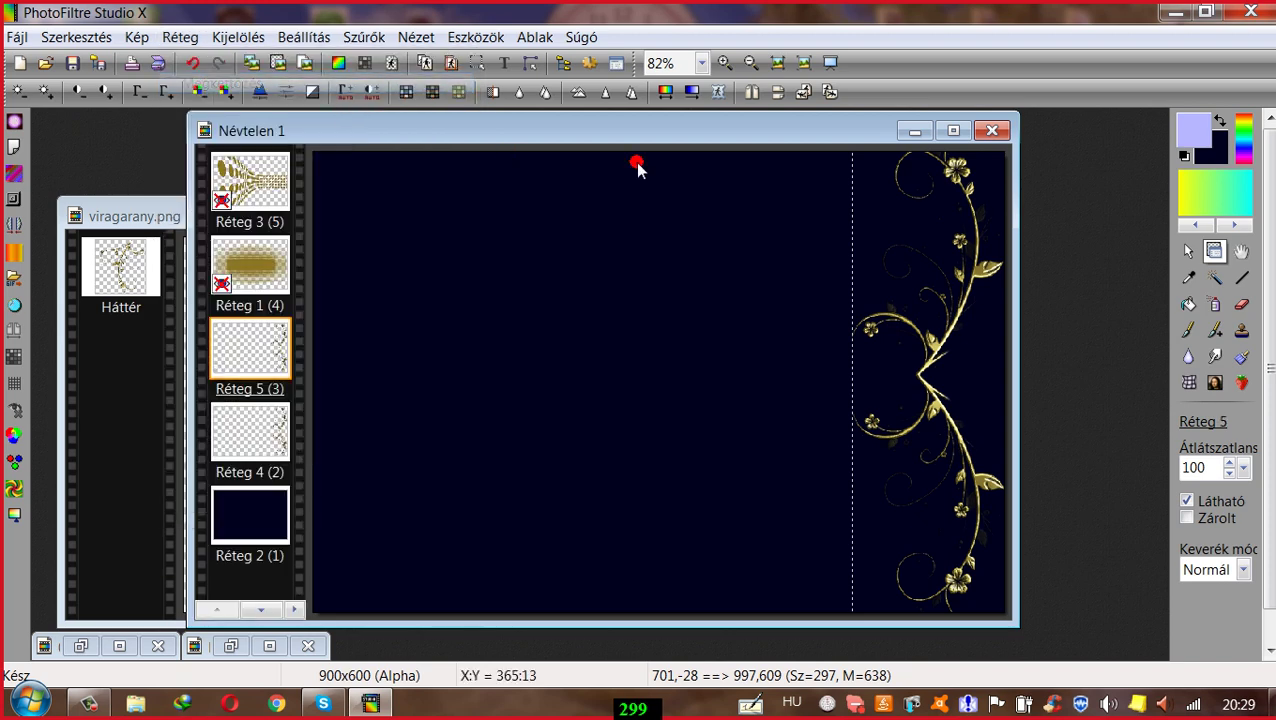
left_click(750, 92)
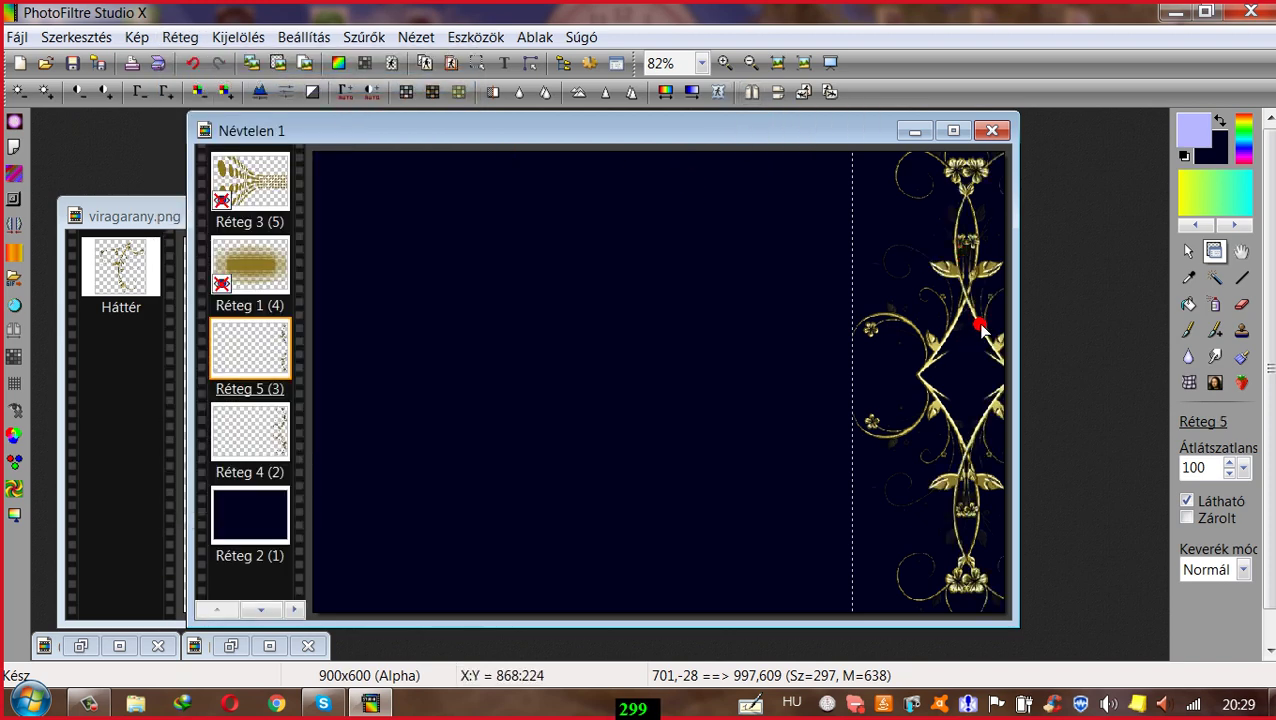
left_click_drag(980, 328, 360, 335)
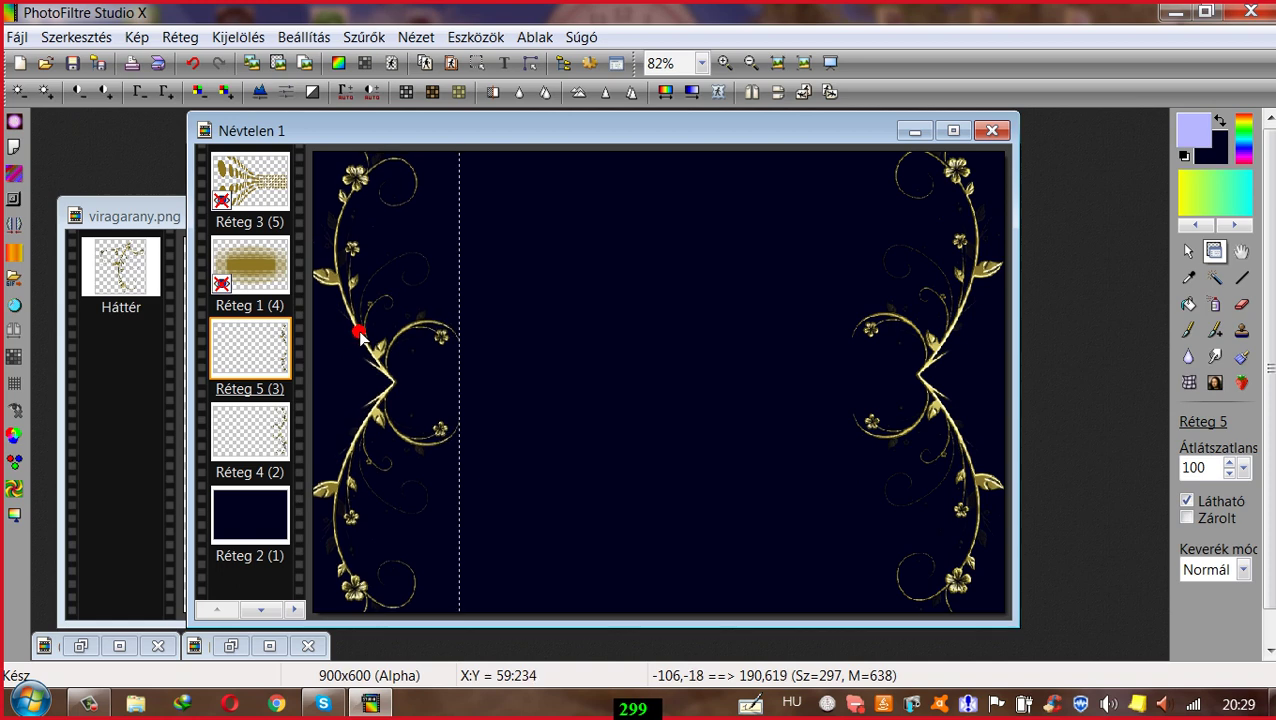
left_click_drag(360, 335, 356, 333)
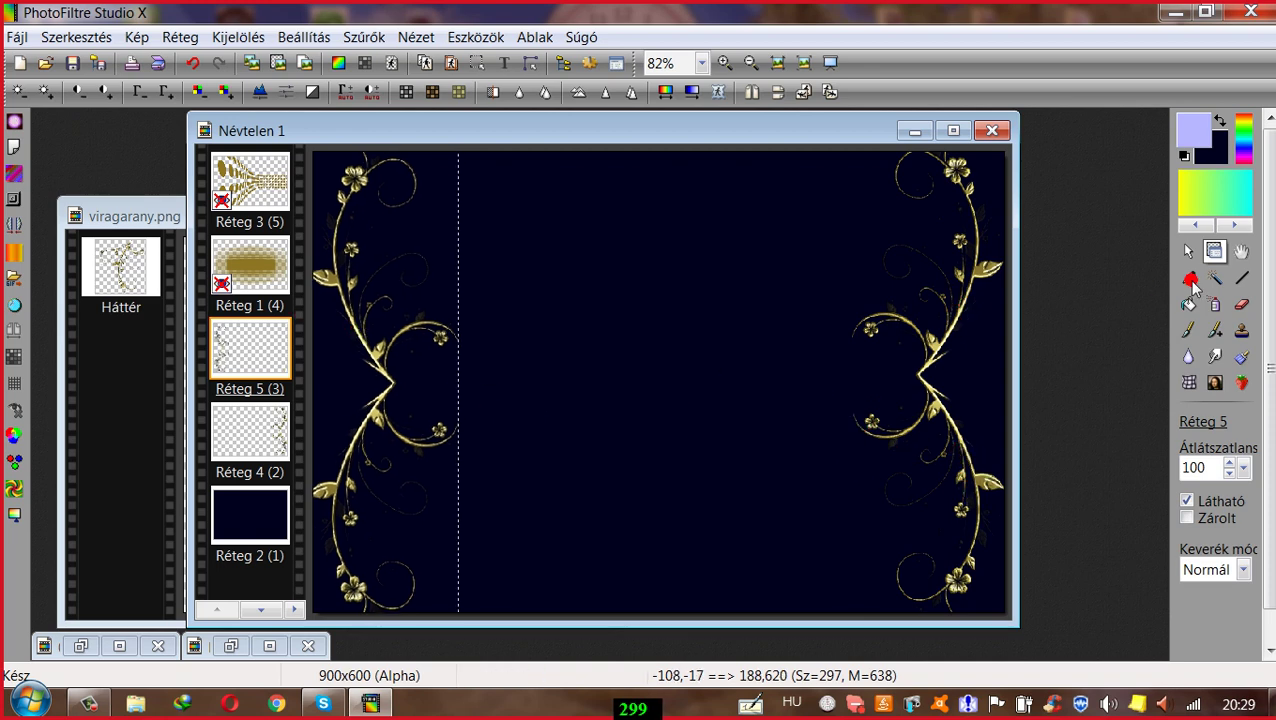
Step: Merge the left-hand ornament layer Réteg 5 into Réteg 4
left_click(1187, 251)
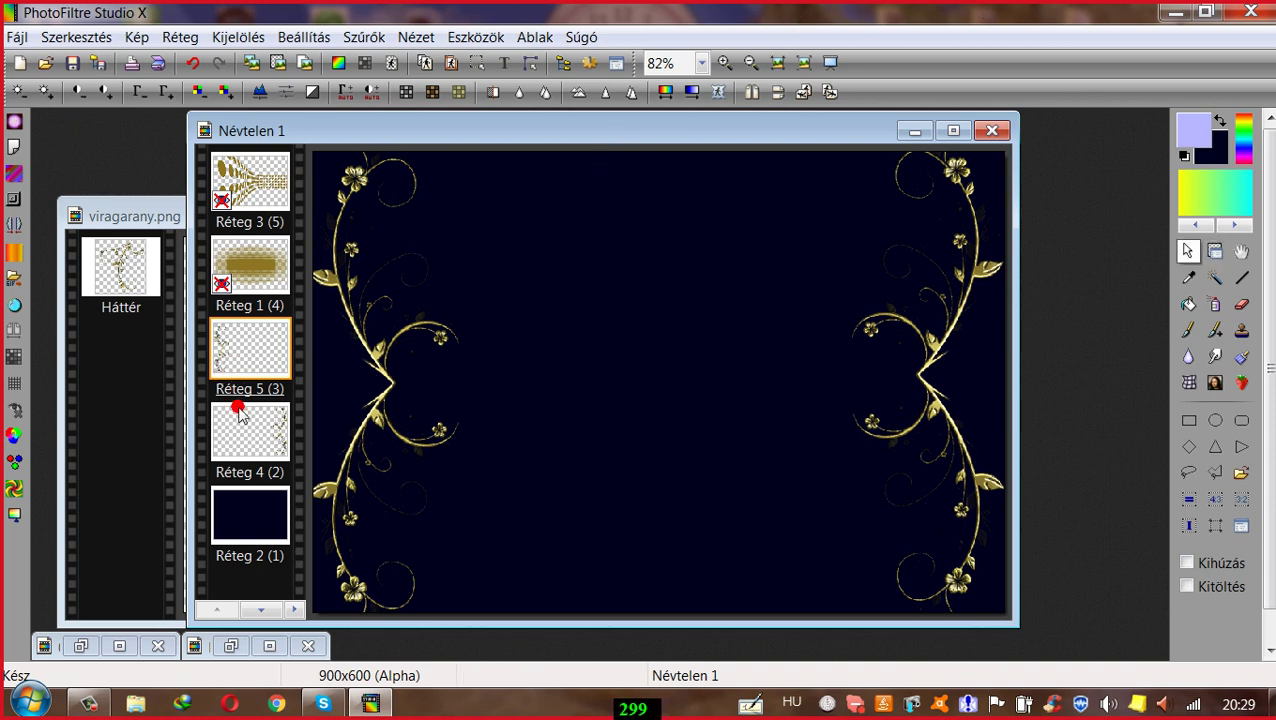
right_click(265, 340)
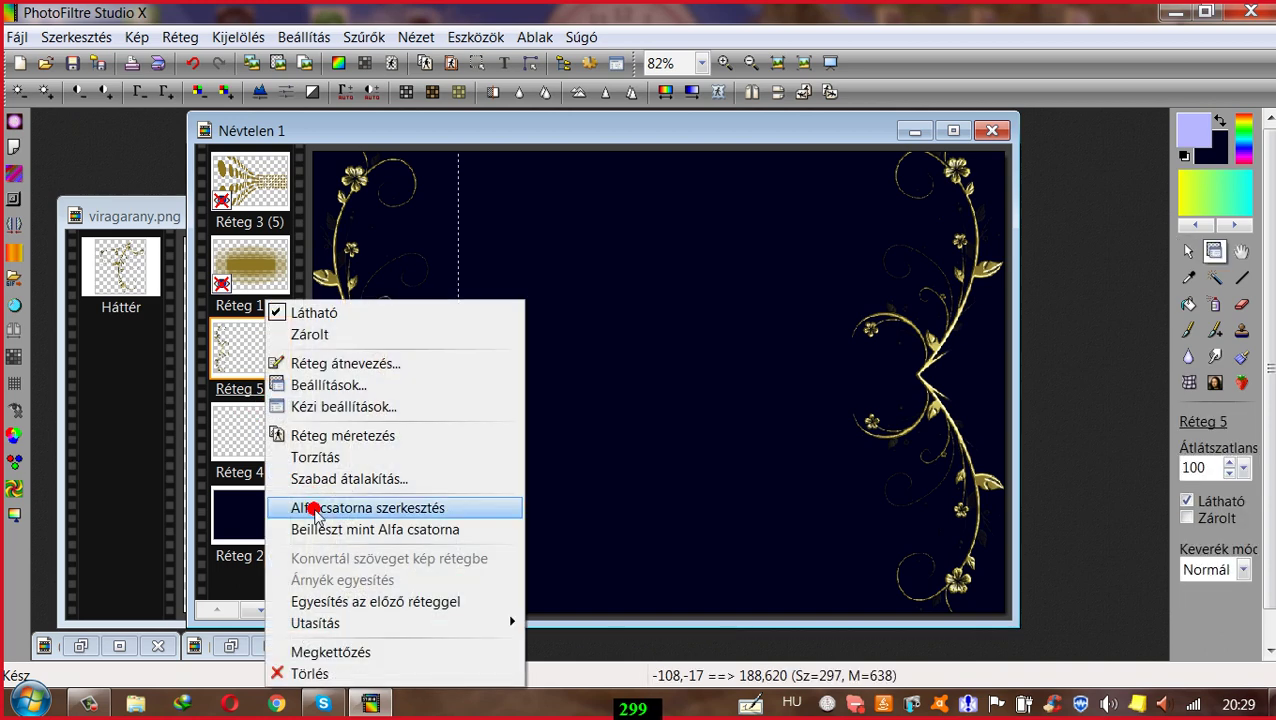
left_click(300, 603)
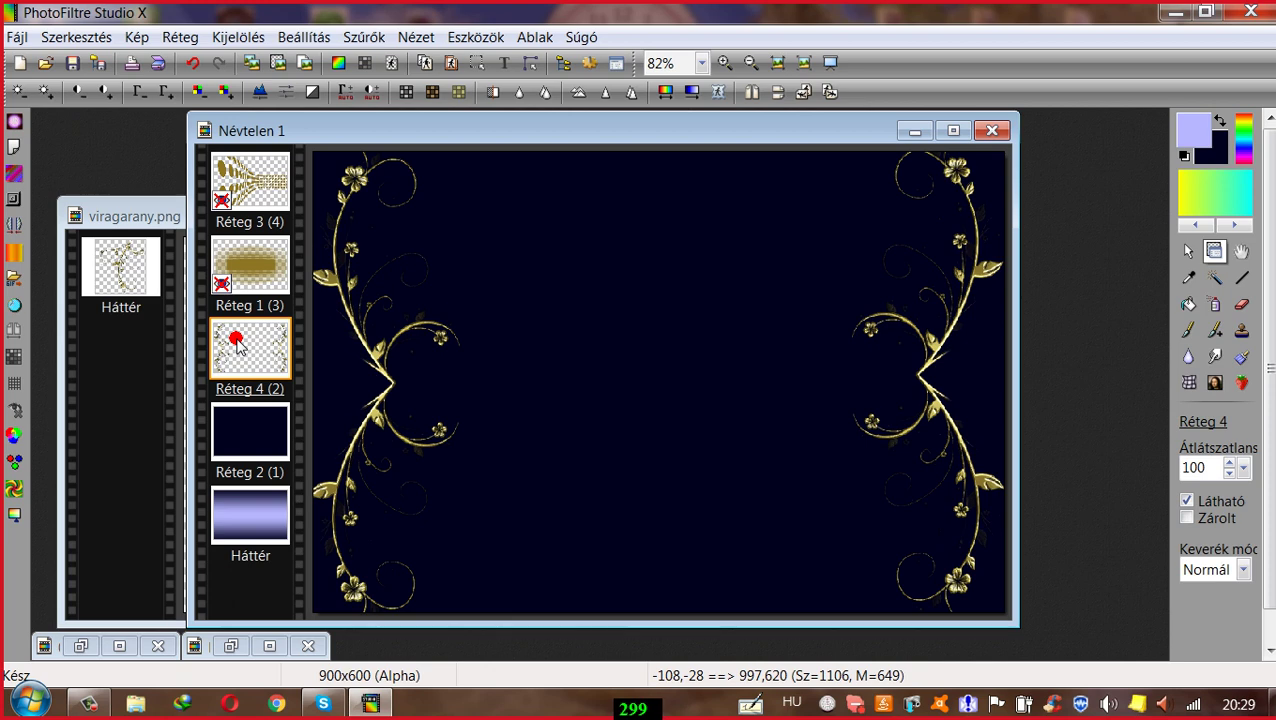
Step: Minimize the viragarany.png image and reposition the Névtelen 1 document window in the workspace
left_click_drag(237, 342, 277, 228)
left_click_drag(453, 138, 127, 219)
left_click(137, 217)
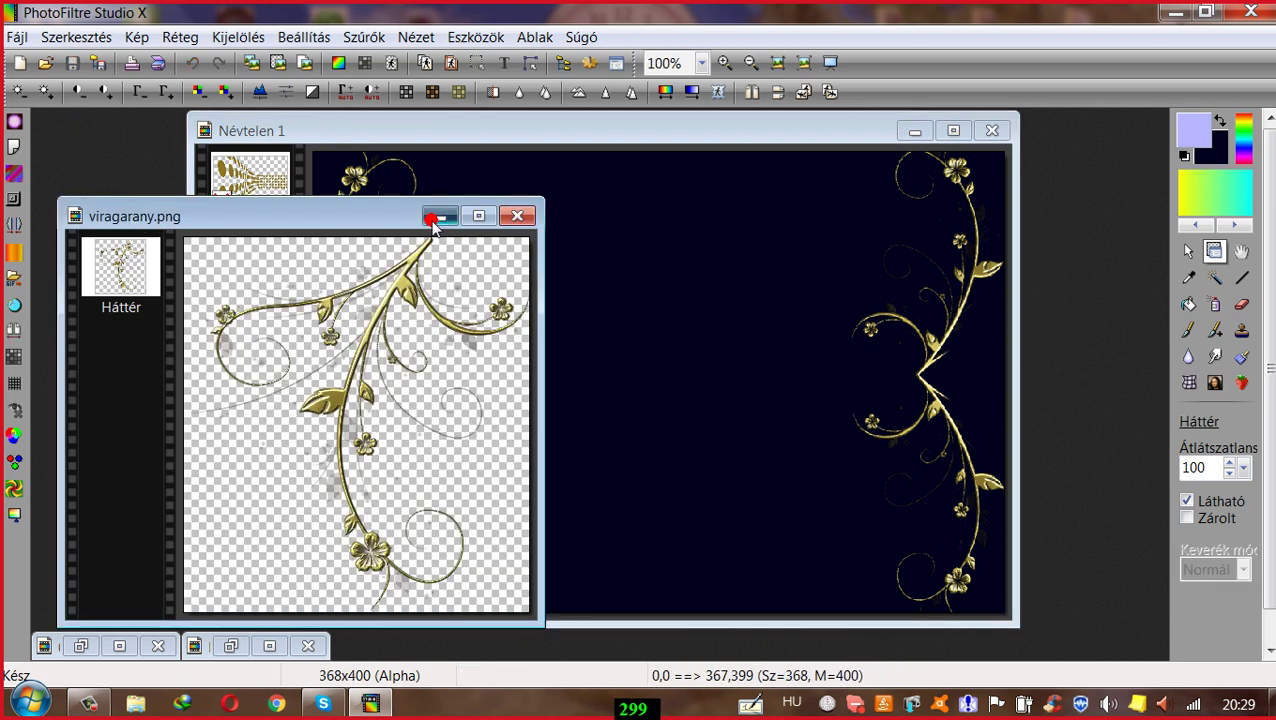
left_click(432, 220)
left_click_drag(453, 122, 441, 106)
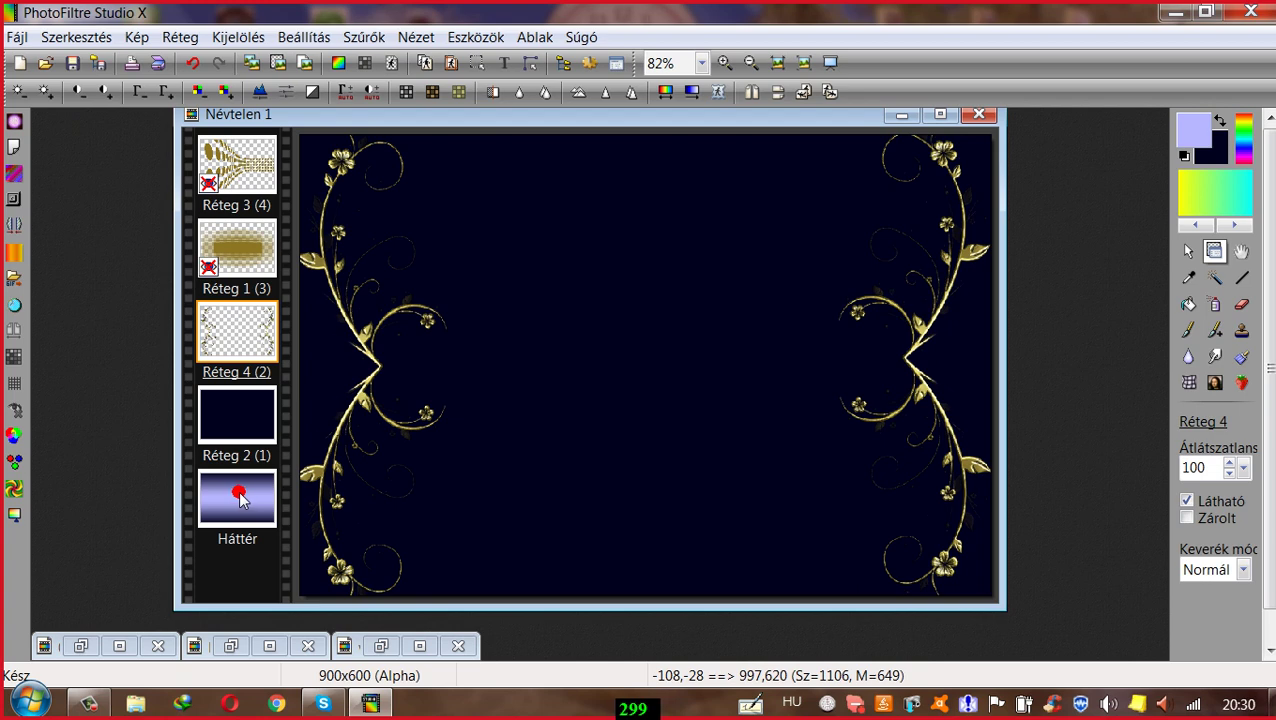
Step: Insert a new background with automatic transparency beneath the gradient, and move the gradient layer Réteg 5 above the ornament layer Réteg 4
left_click(240, 497)
left_click(166, 37)
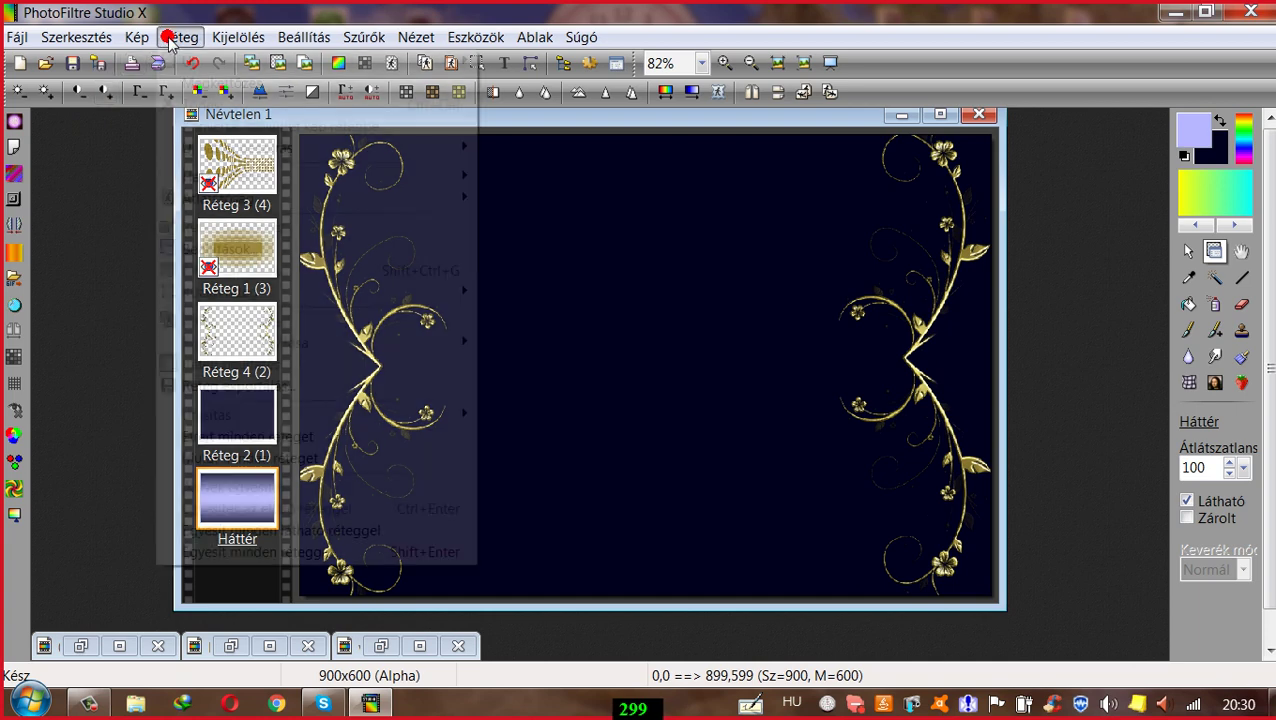
mouse_move(208, 148)
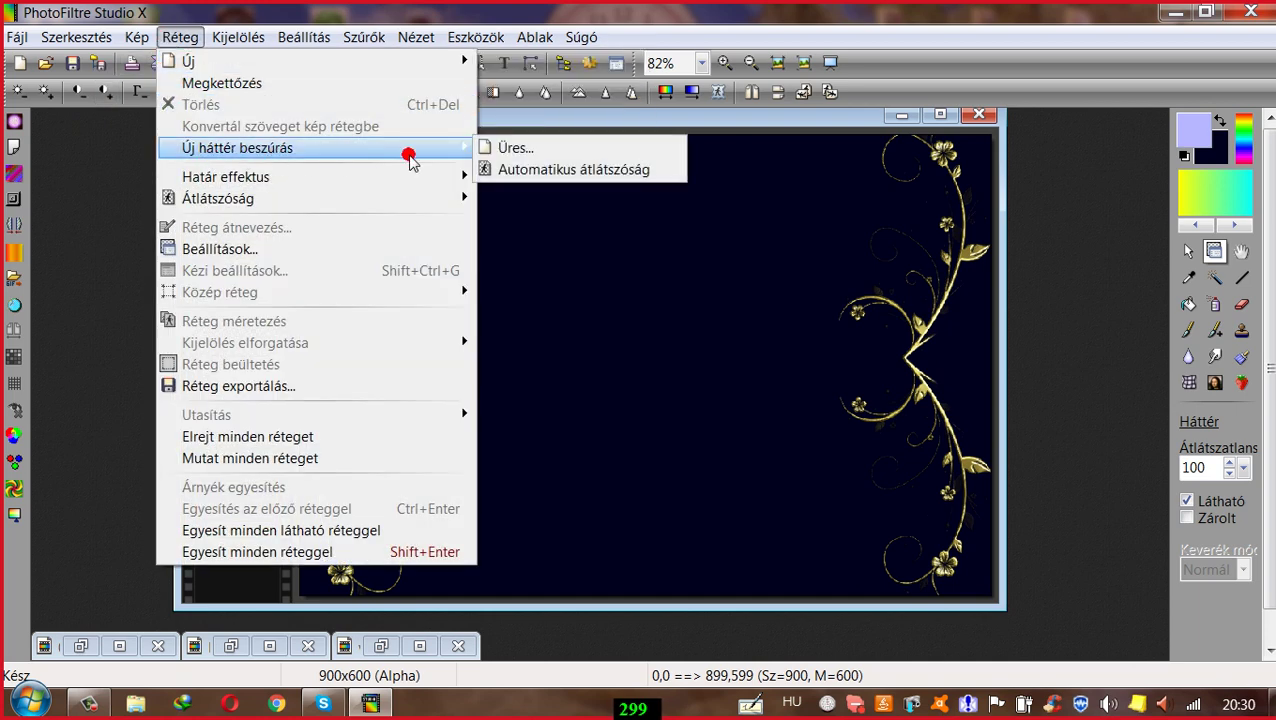
left_click(503, 170)
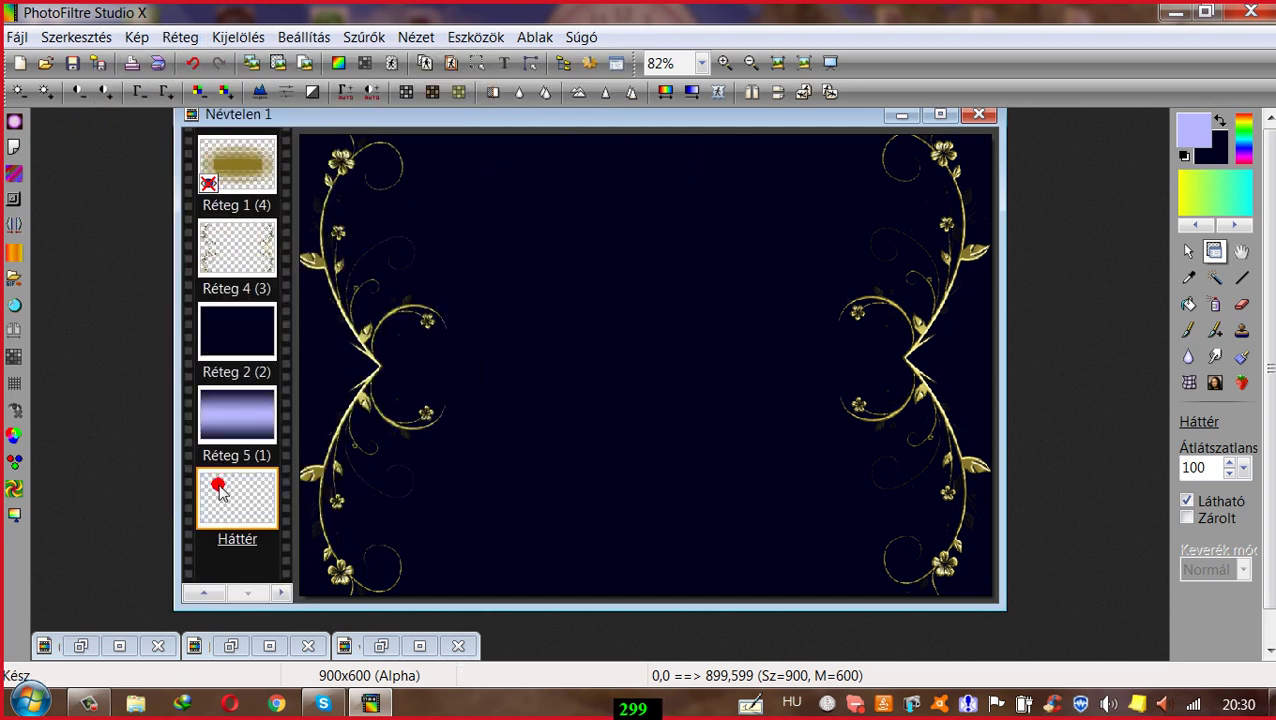
left_click(265, 424)
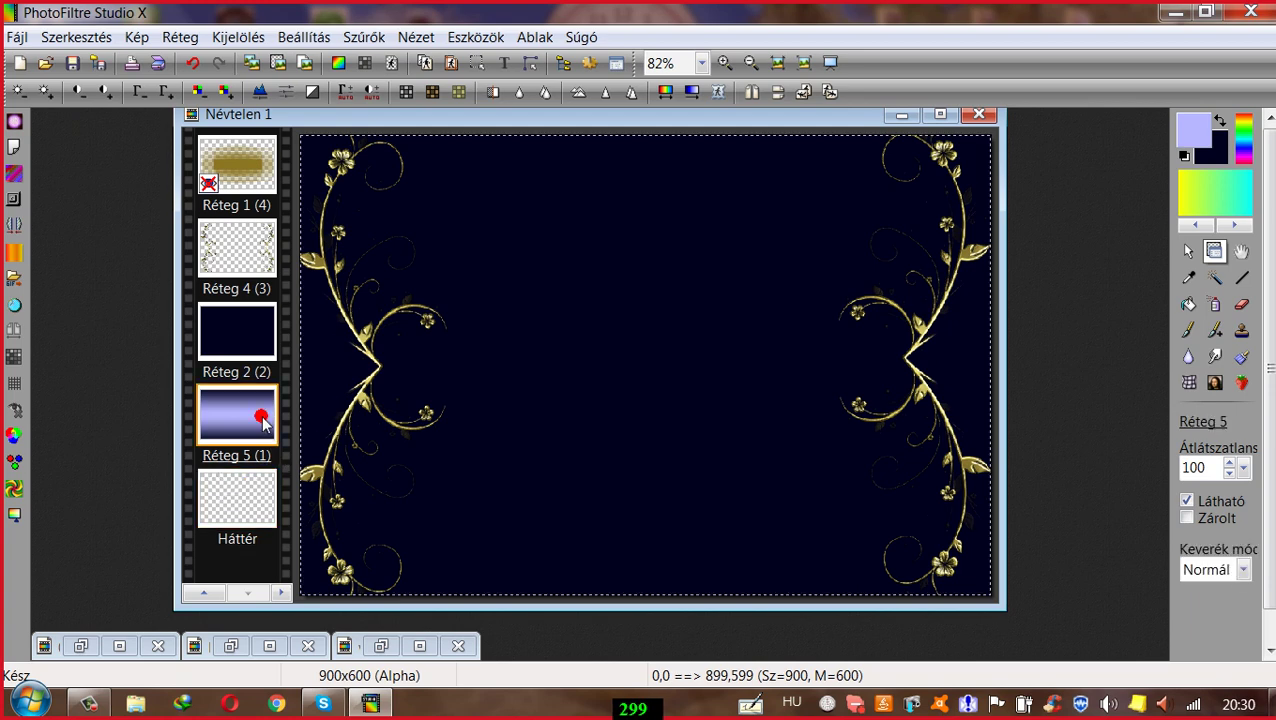
left_click_drag(265, 424, 265, 252)
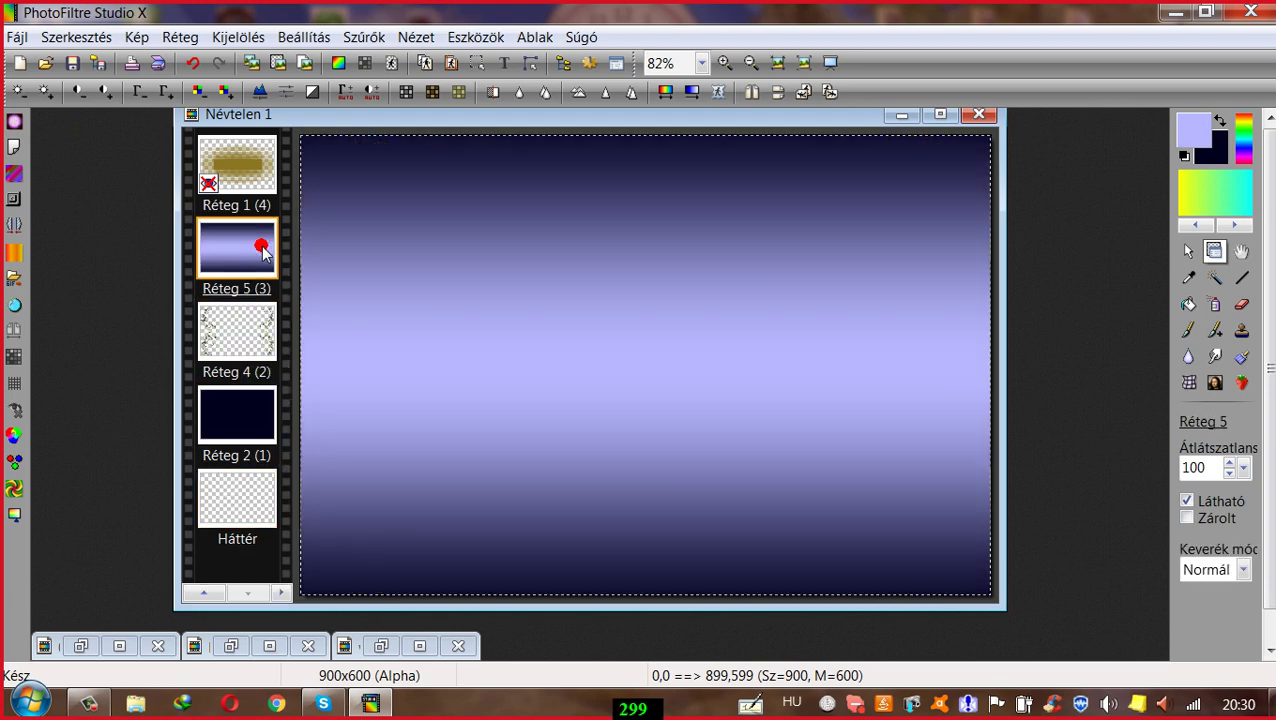
Step: Merge the ornament layer Réteg 4 into the navy layer Réteg 2, and merge that result into the transparent background
right_click(255, 340)
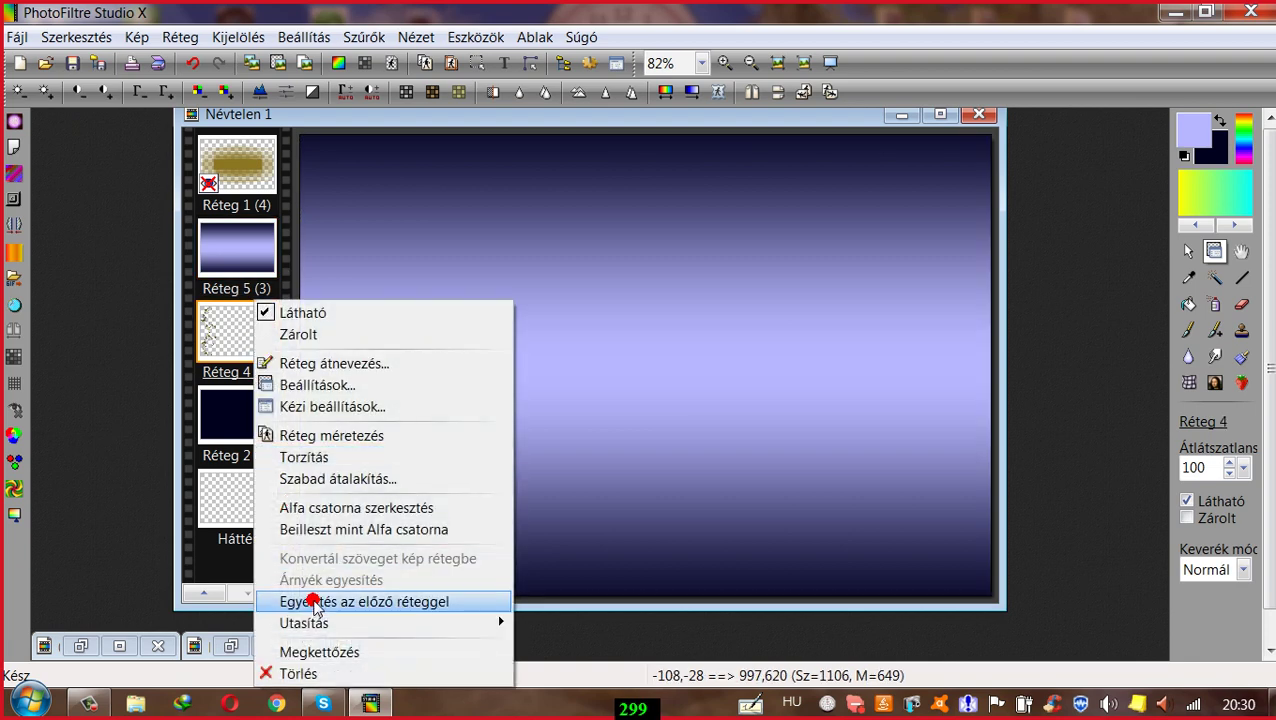
left_click(314, 603)
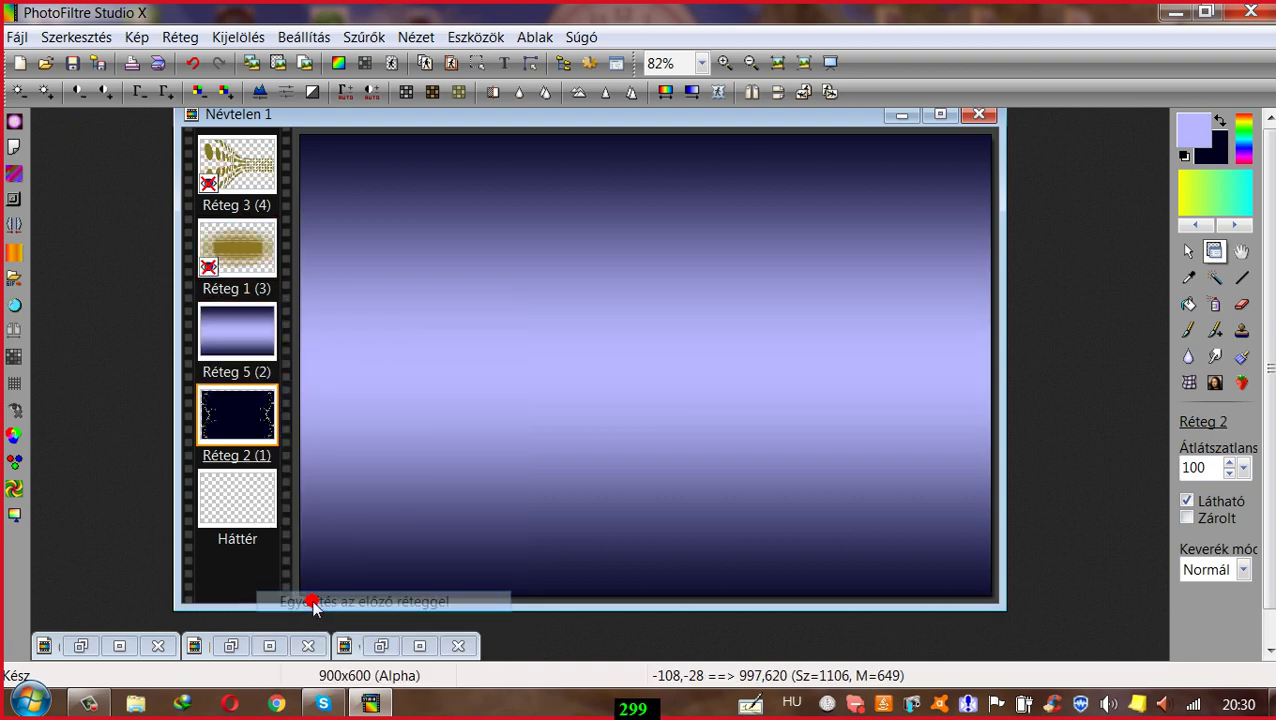
right_click(232, 423)
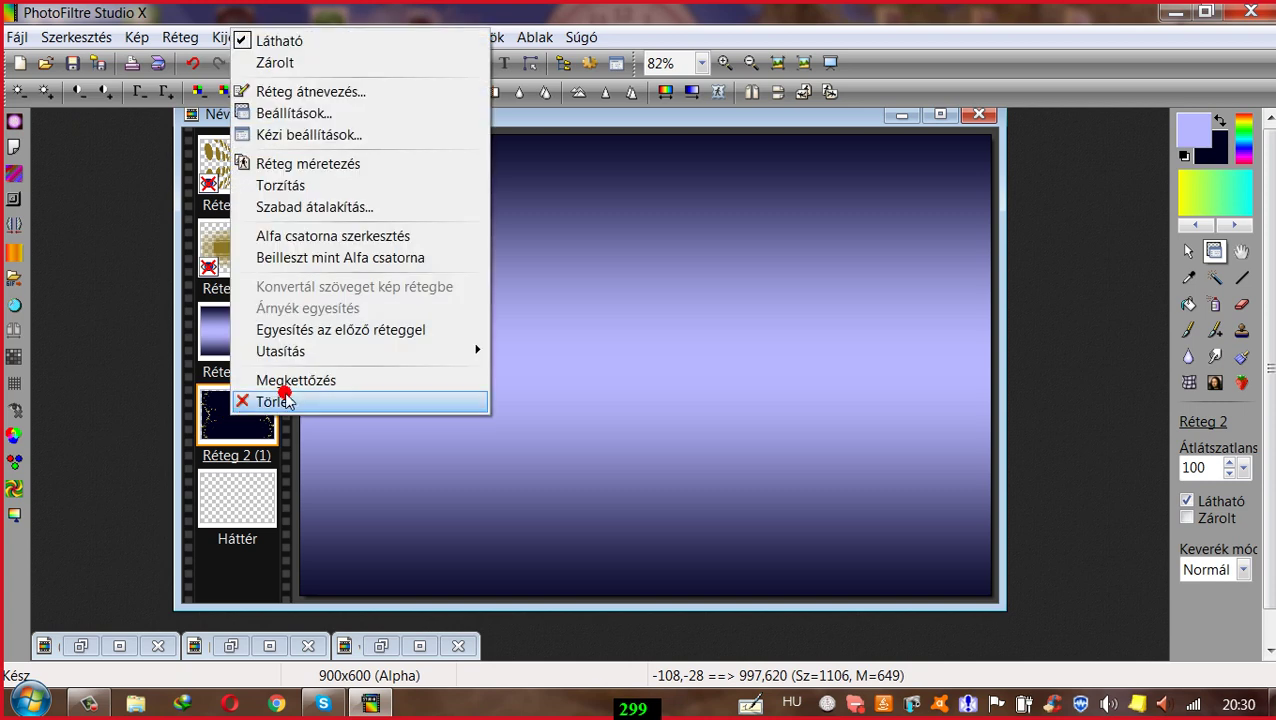
left_click(298, 333)
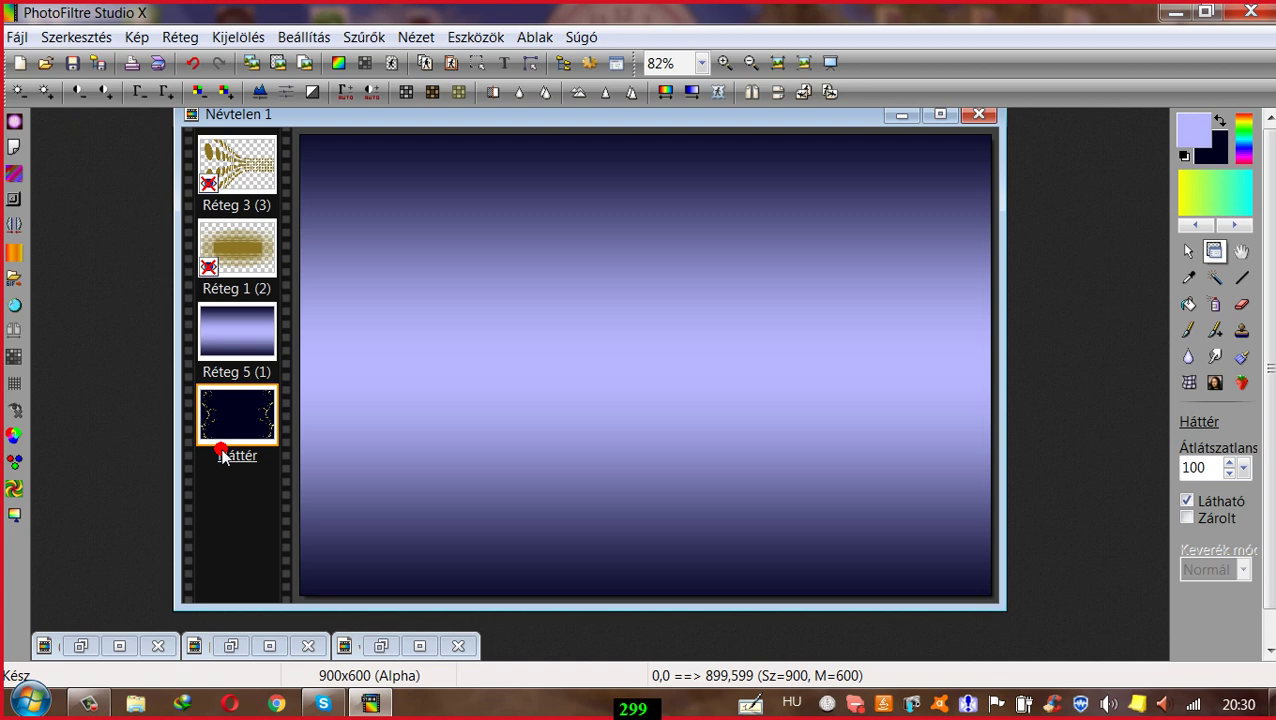
Step: Convert the Névtelen 1 image's colour mode to 16M colours with the navy ornament background selected
mouse_move(328, 118)
left_mouse_down()
mouse_move(336, 137)
mouse_move(317, 140)
left_mouse_up()
left_click(136, 38)
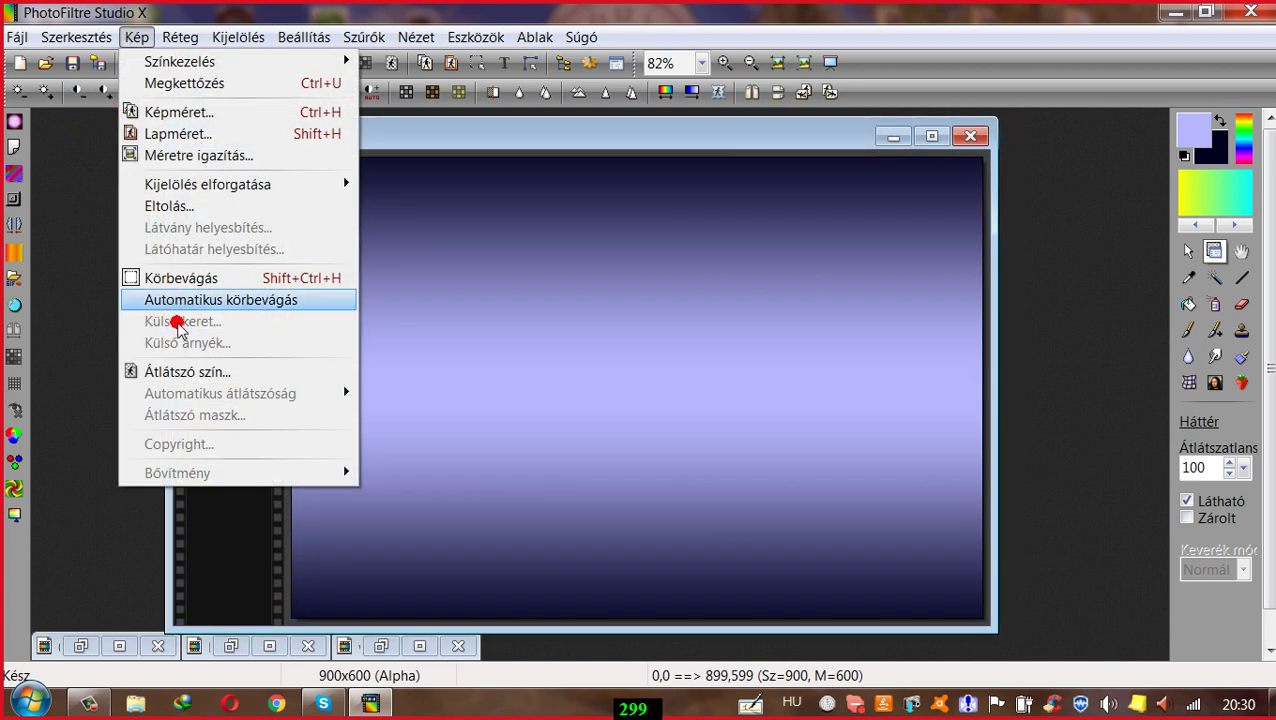
mouse_move(207, 65)
left_click(392, 62)
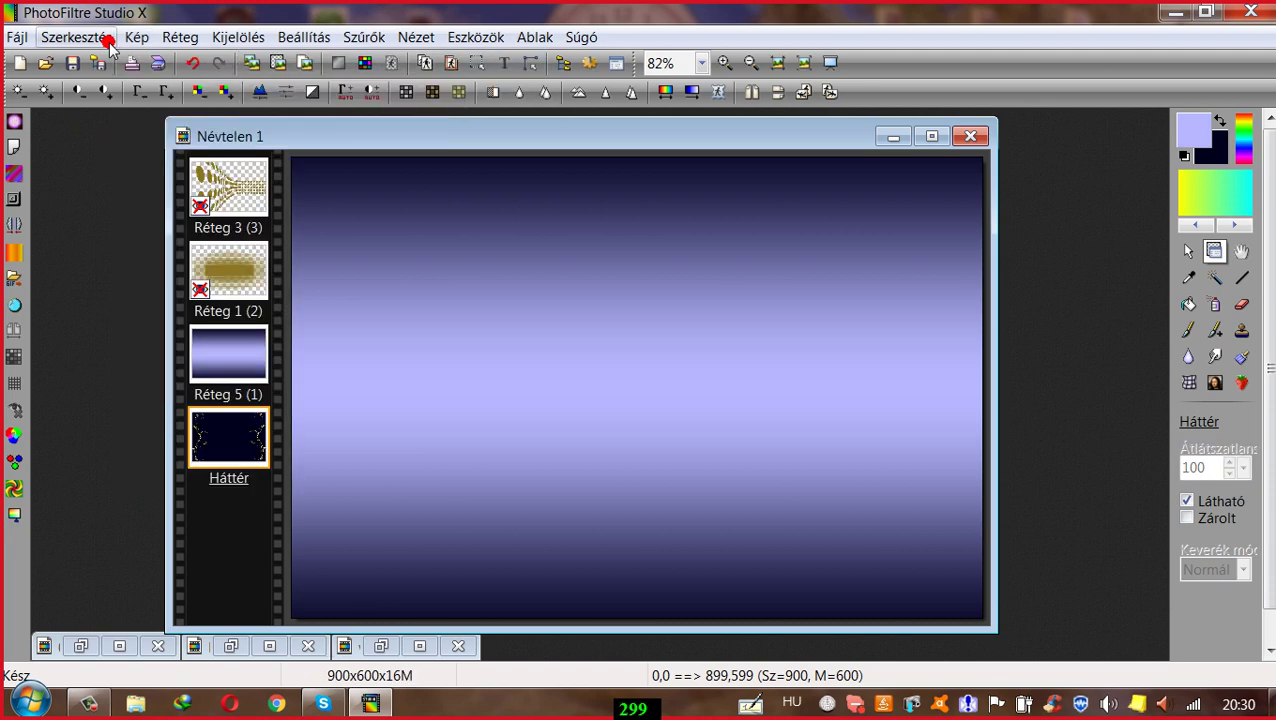
Step: Add an outer frame 2 pixels wide around the image, filled with the gold pattern 2.gif from the ARANY folder
left_click(137, 38)
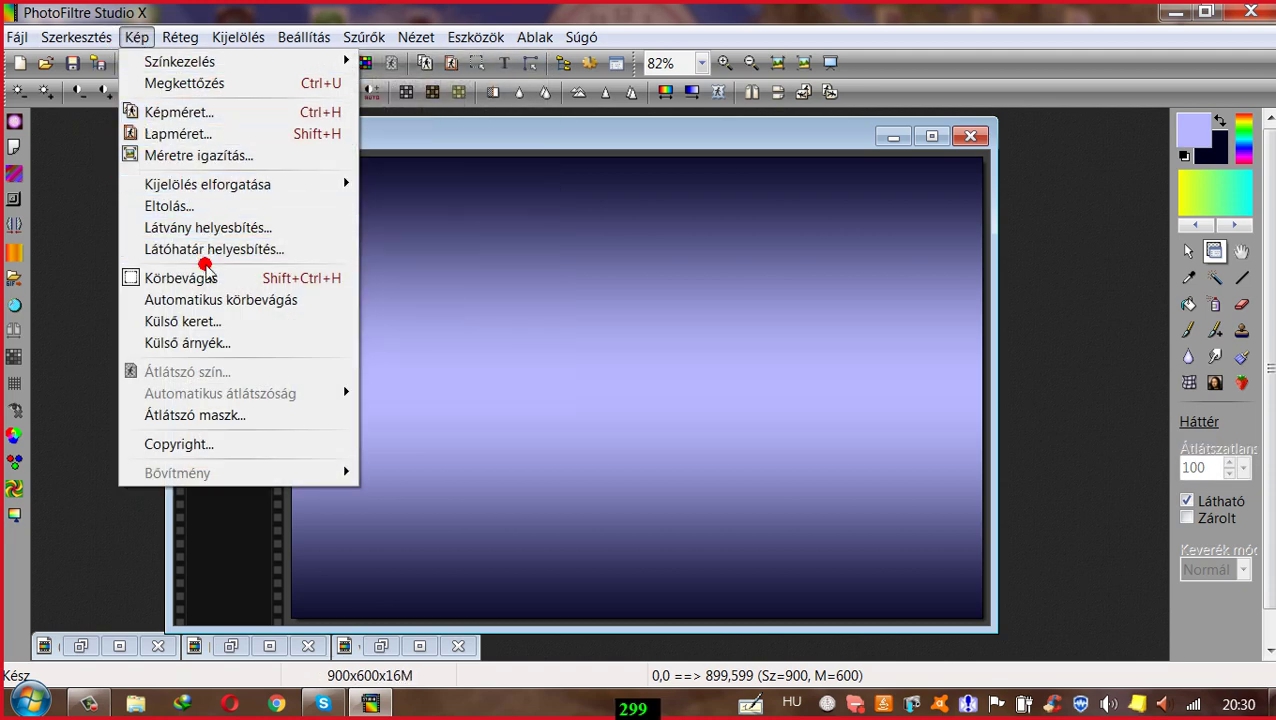
left_click(207, 320)
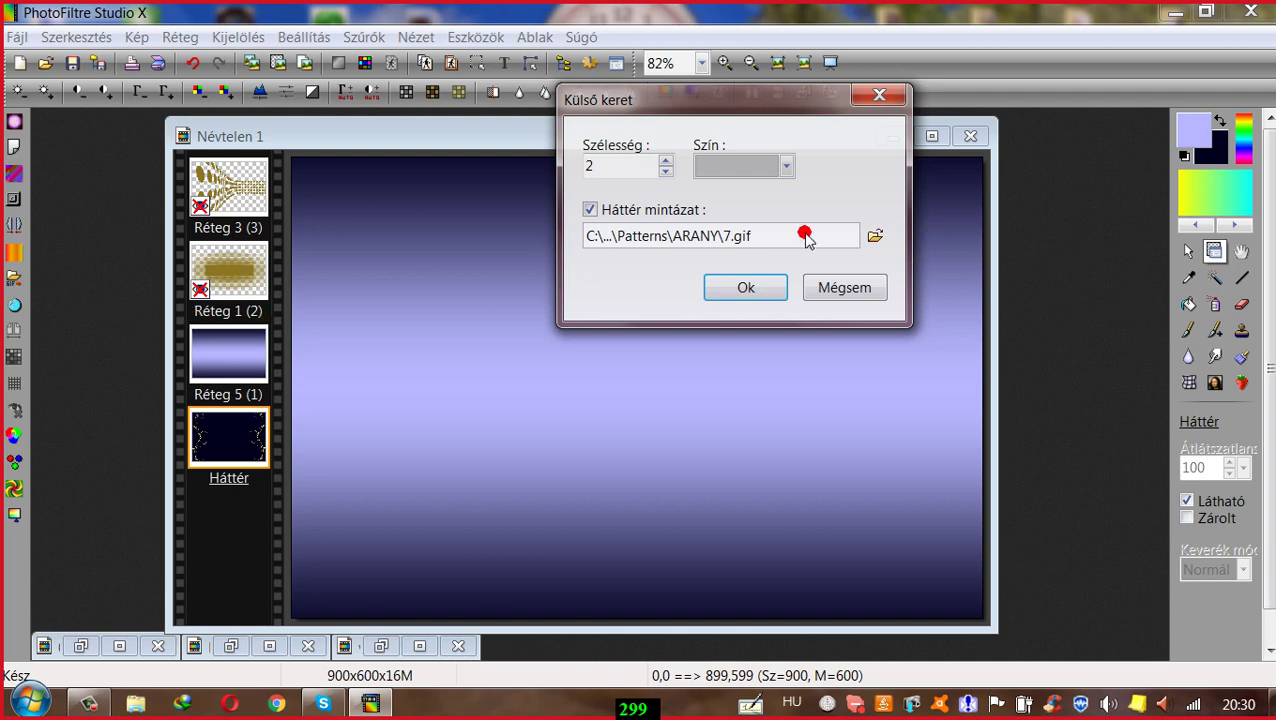
left_click_drag(706, 108, 624, 114)
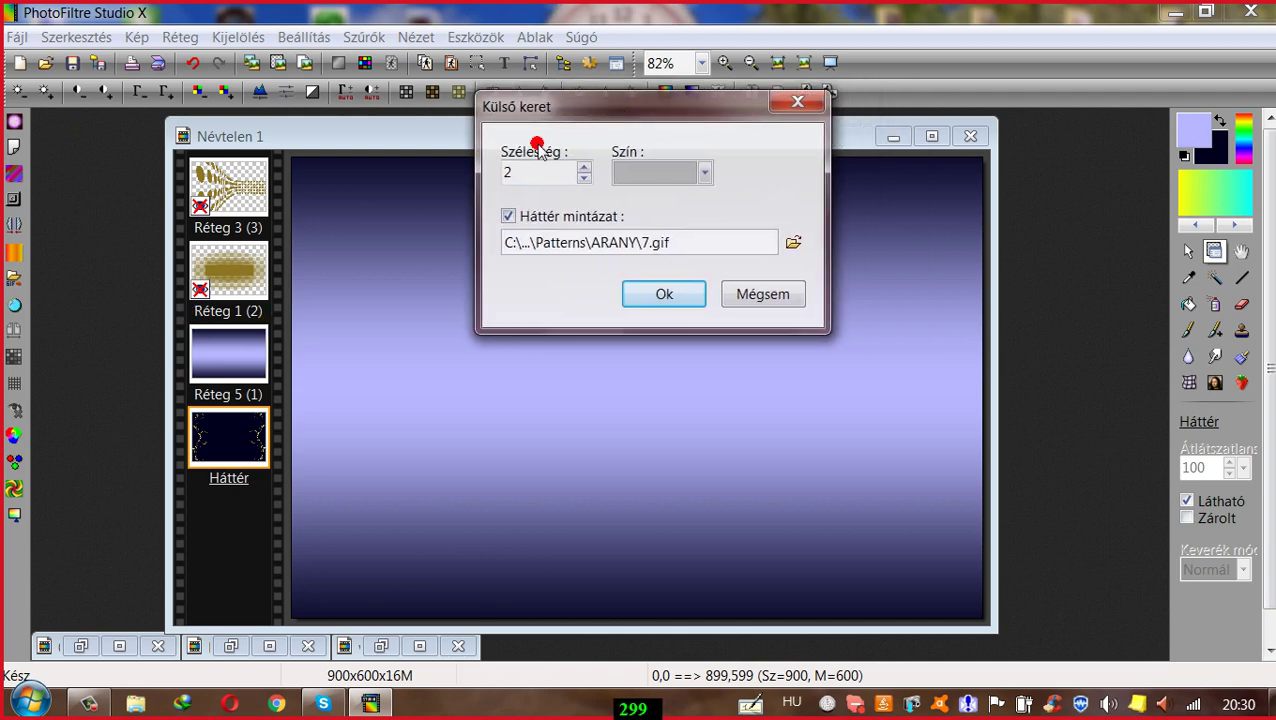
left_click(792, 245)
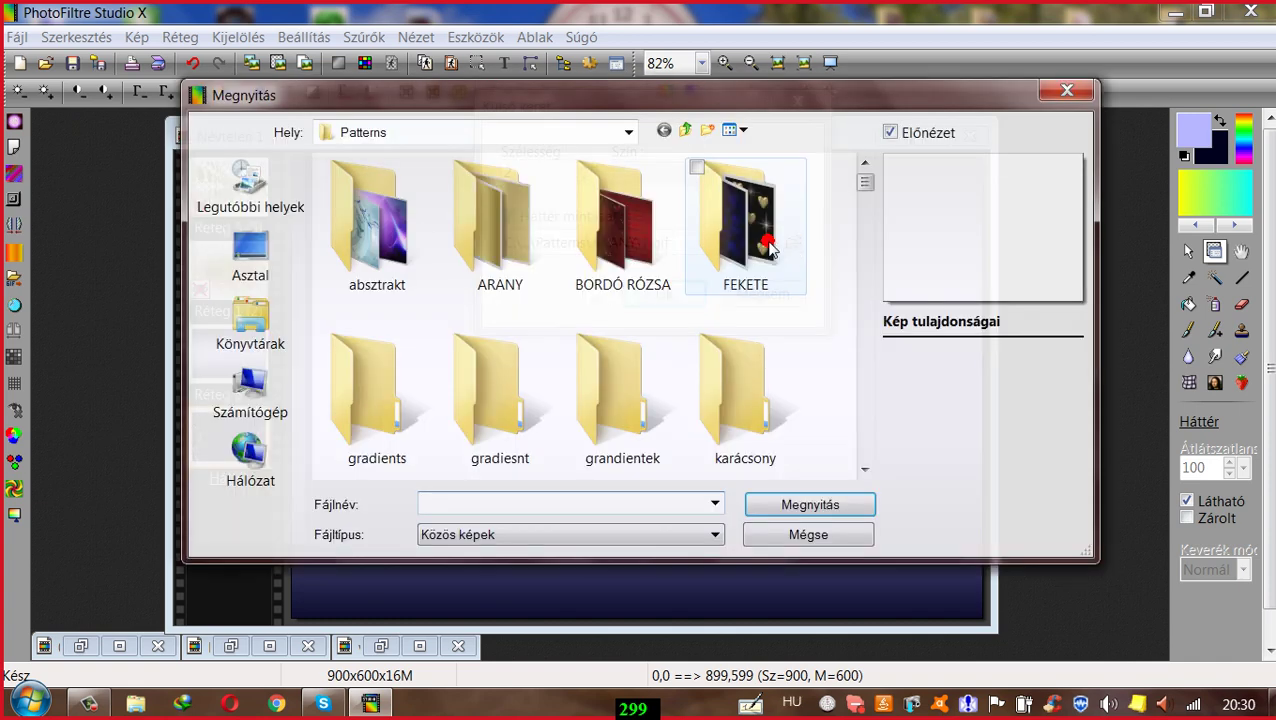
double_click(493, 240)
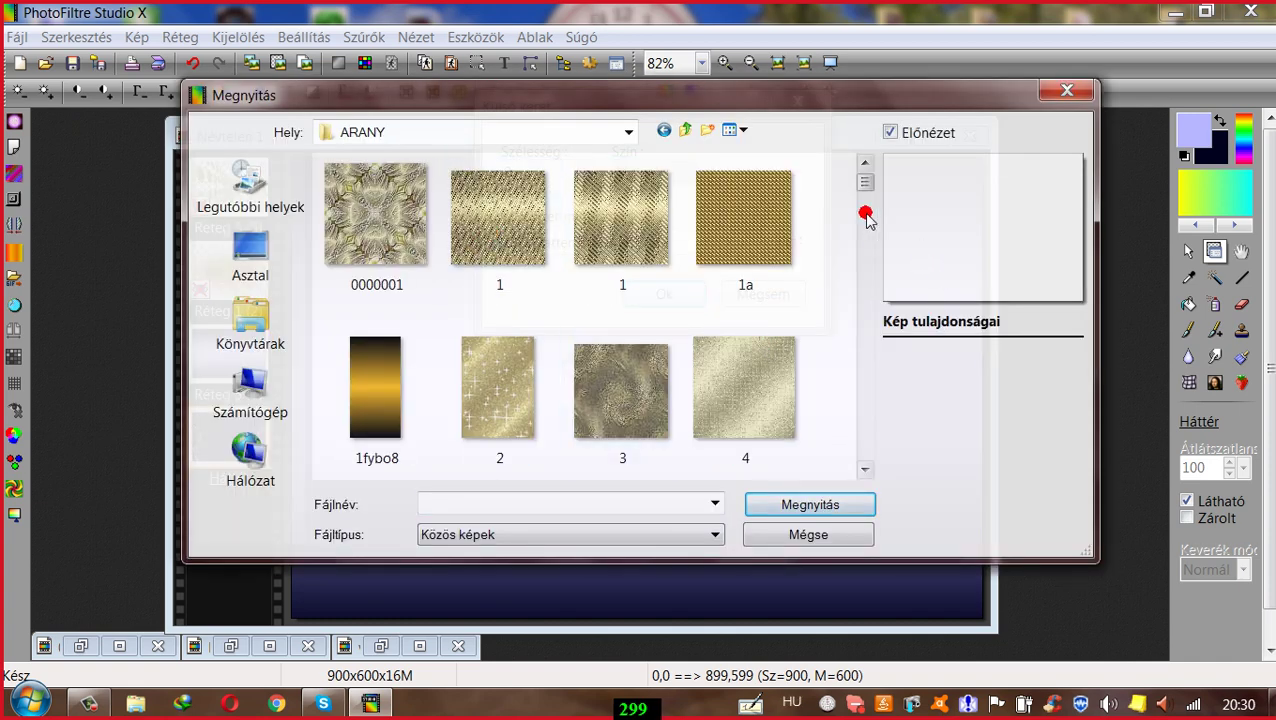
left_click_drag(866, 195, 859, 191)
scroll(859, 191, "down", 1)
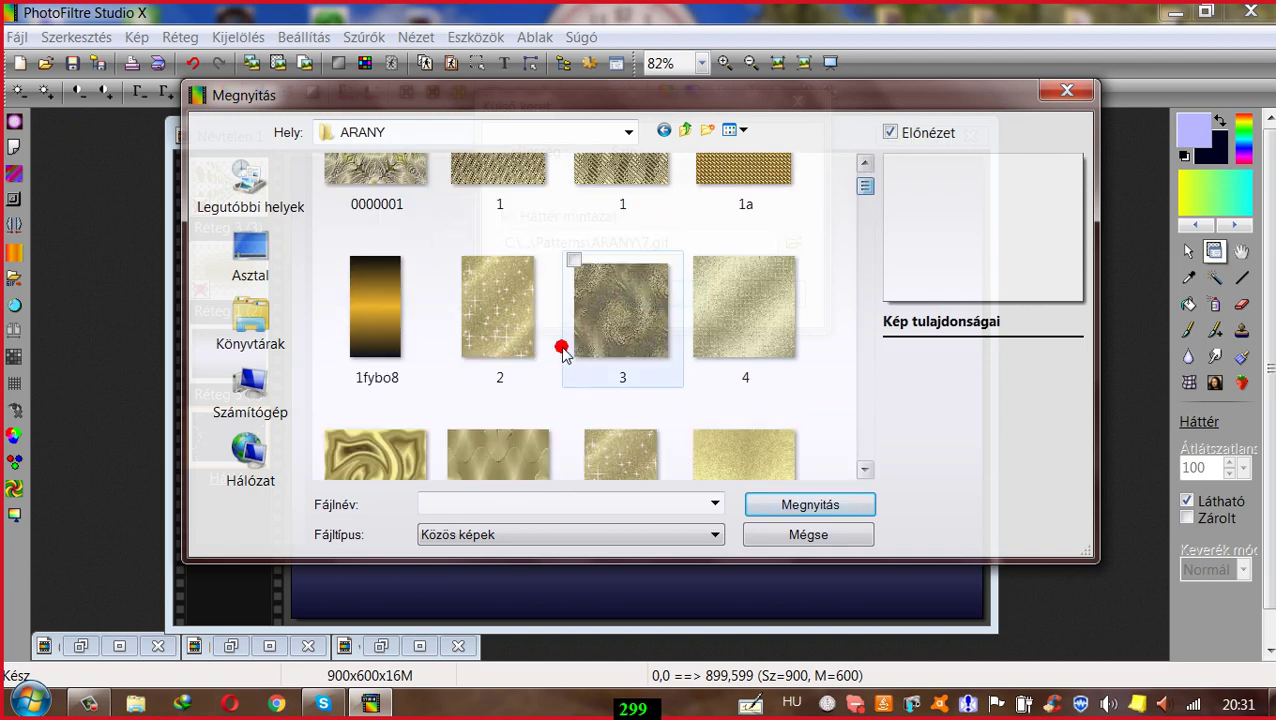
left_click(498, 300)
left_click(806, 504)
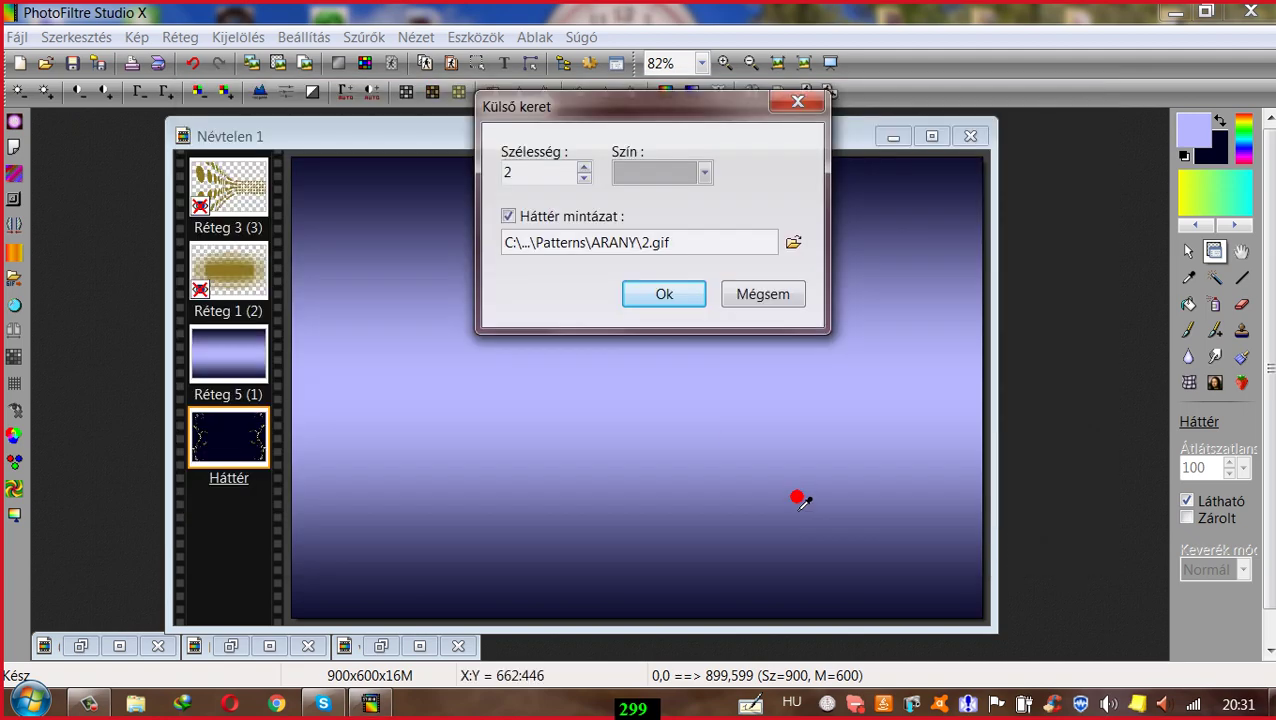
left_click(683, 300)
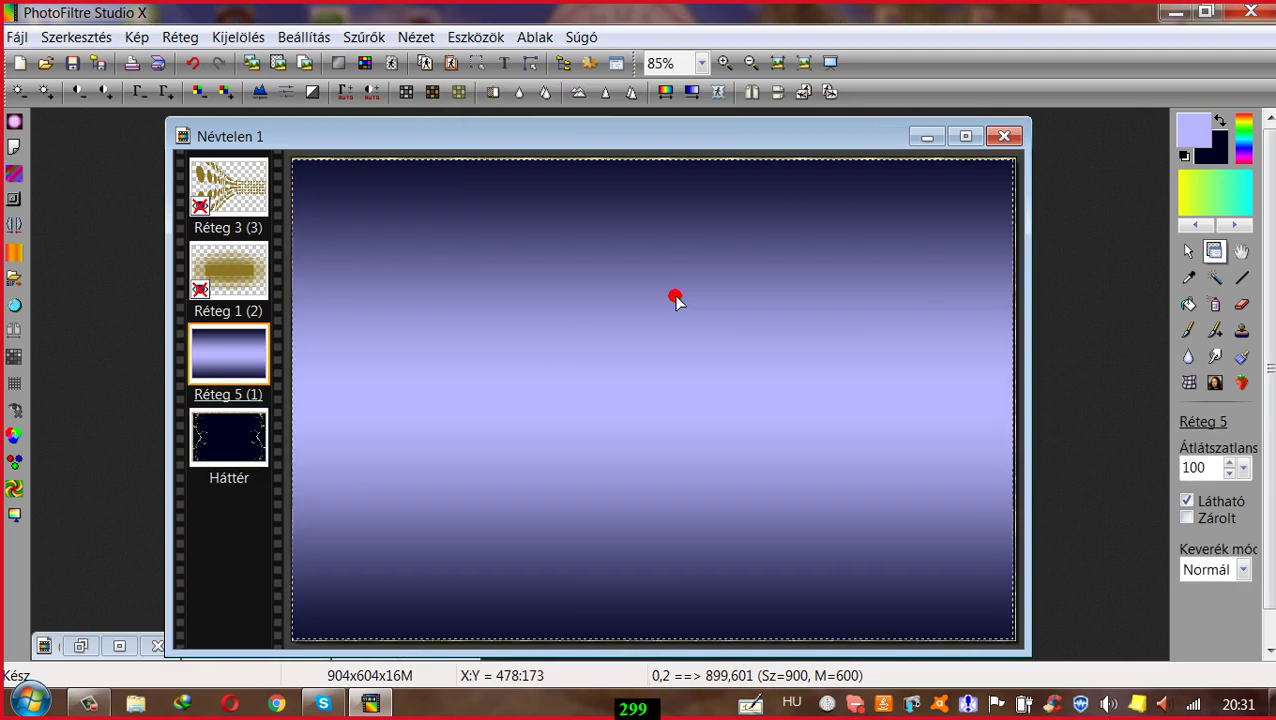
Step: Hide the gradient layer Réteg 5 and reposition the Névtelen 1 image window slightly higher in the workspace
right_click(252, 348)
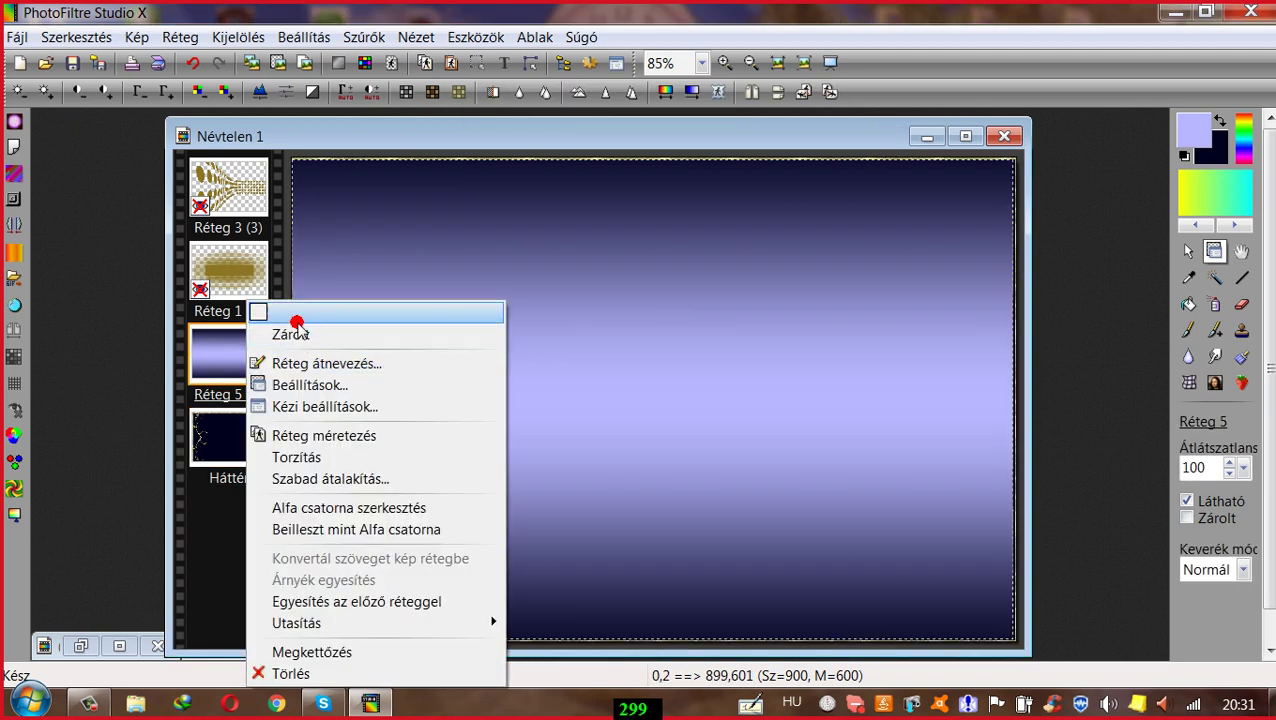
left_click(296, 314)
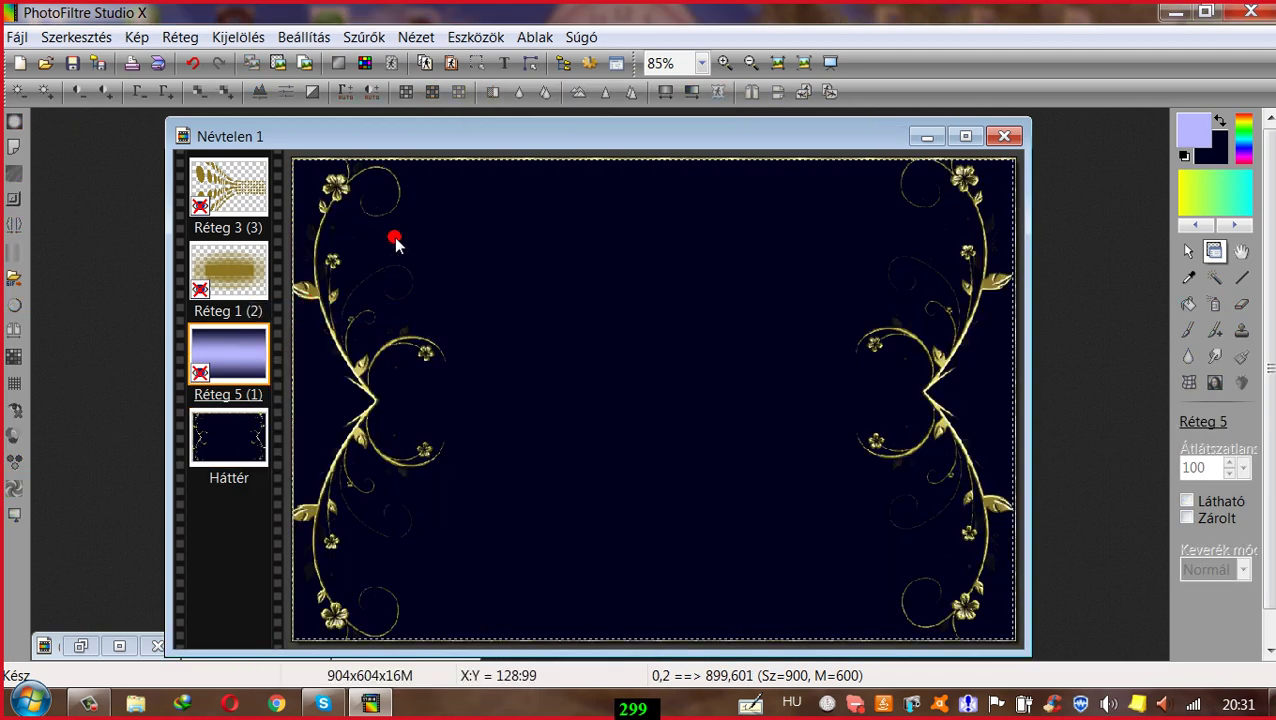
left_click_drag(518, 137, 516, 120)
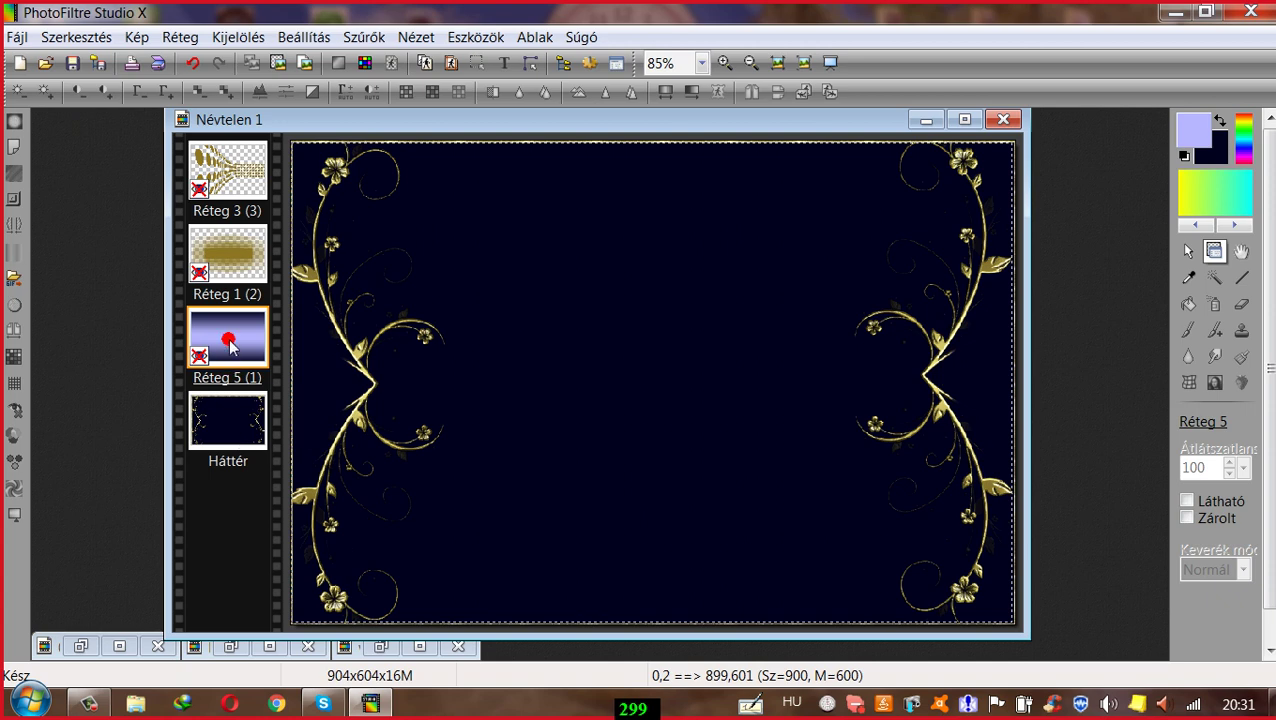
Step: Duplicate the framed navy background as a new layer and move the copy above the gradient layer Réteg 5
left_click(240, 422)
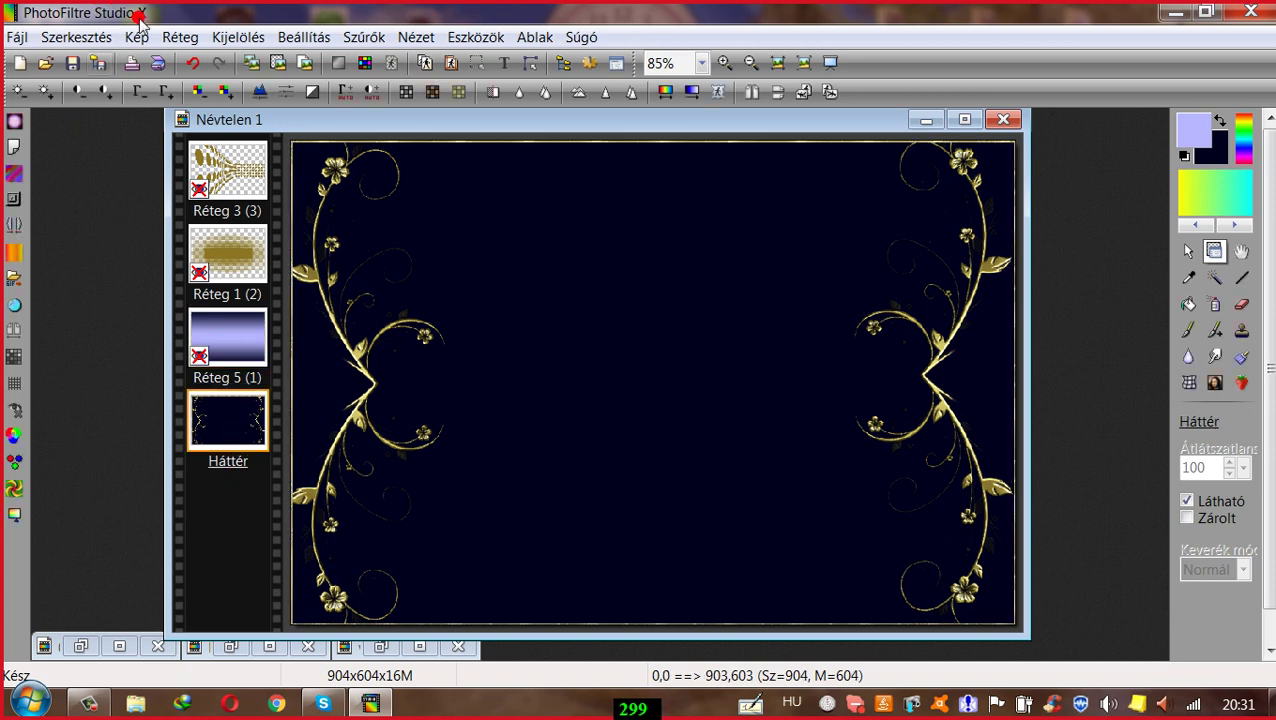
left_click(180, 37)
left_click(189, 84)
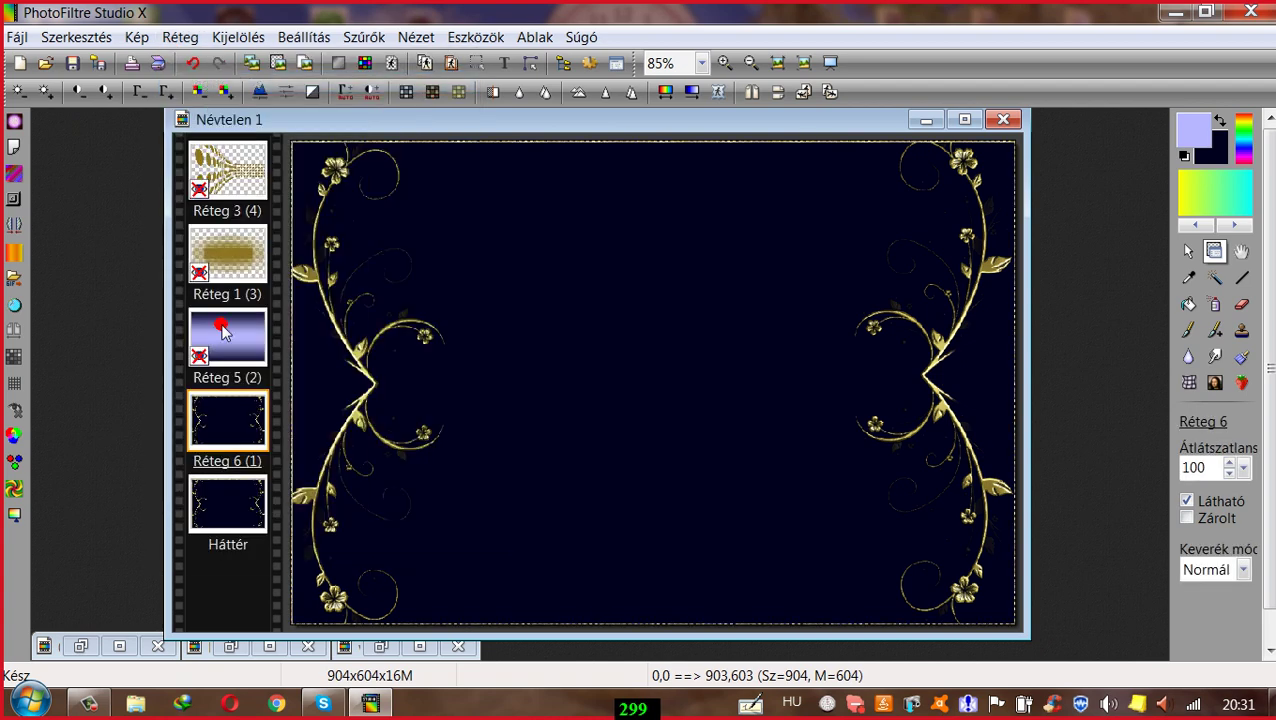
left_click_drag(236, 418, 236, 355)
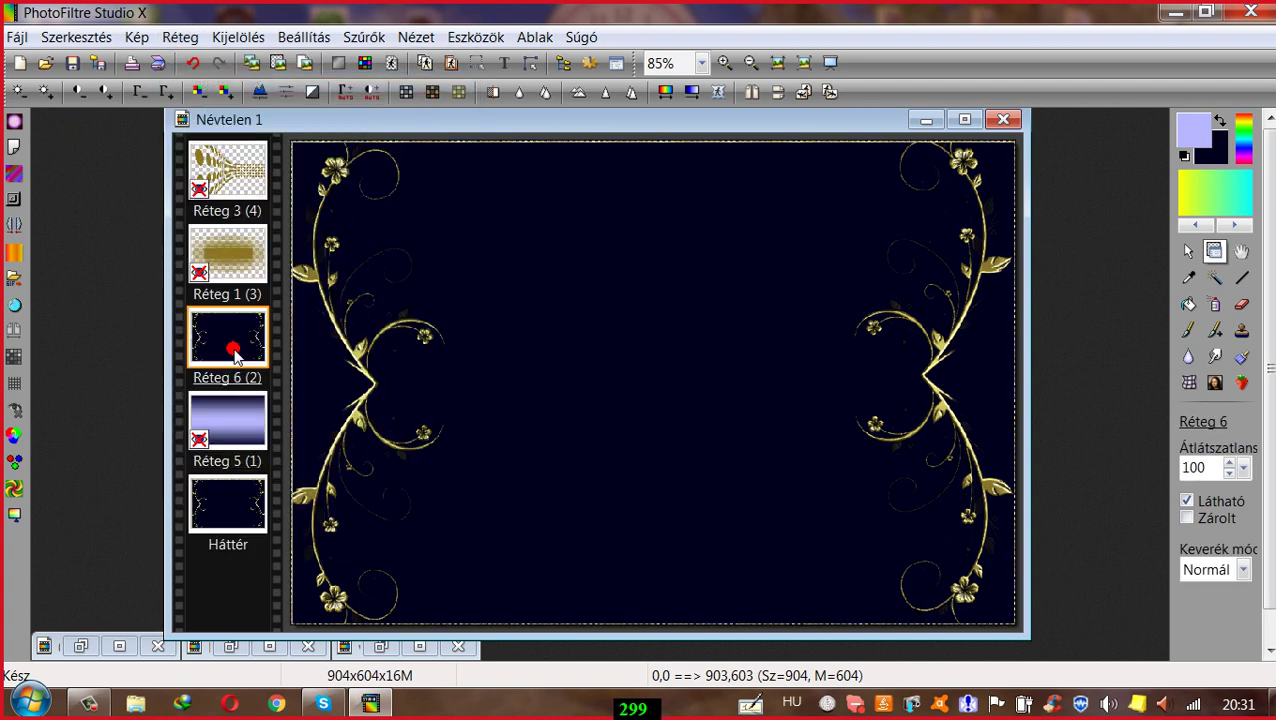
Step: Make the gradient layer Réteg 5 visible again and merge it down into the background
right_click(228, 425)
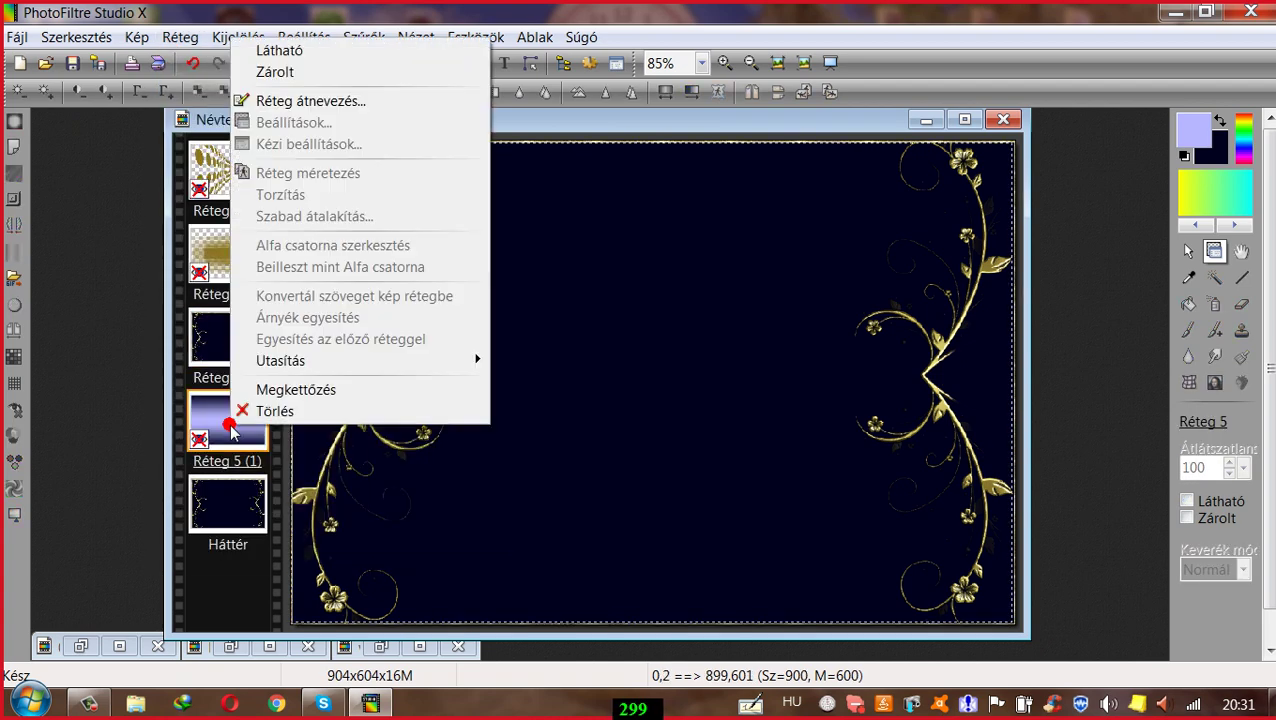
left_click(275, 52)
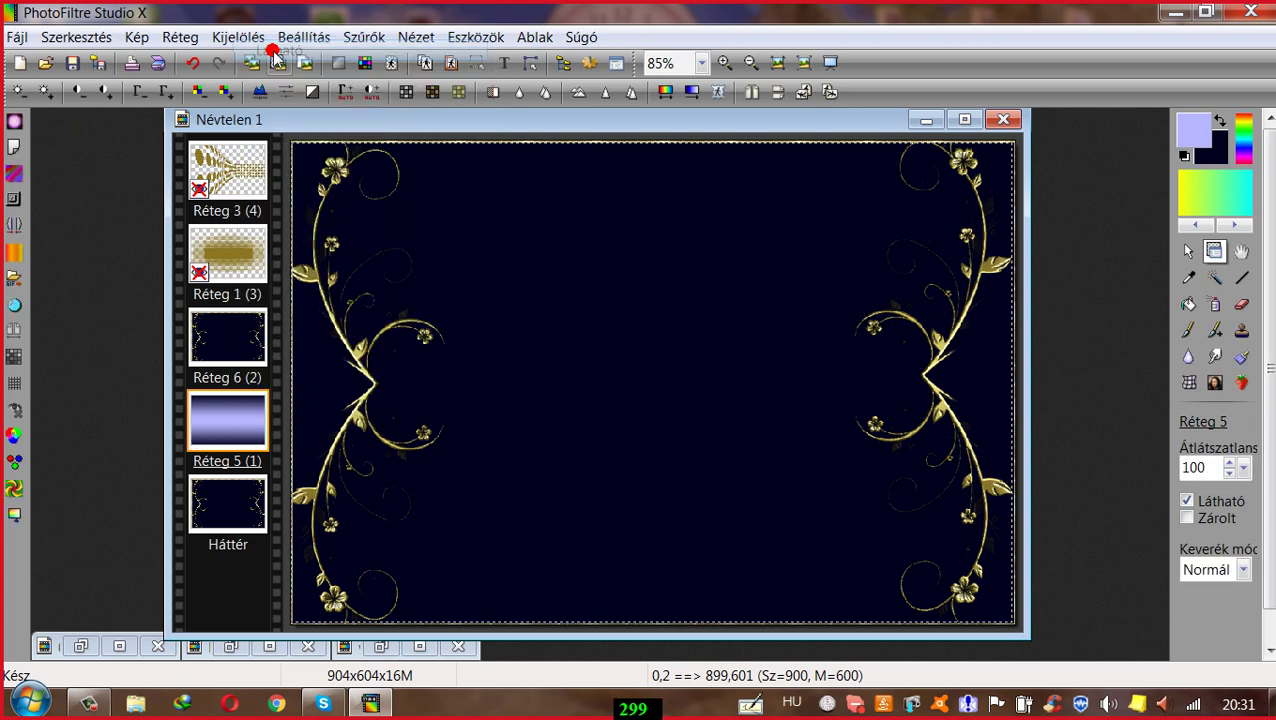
right_click(218, 425)
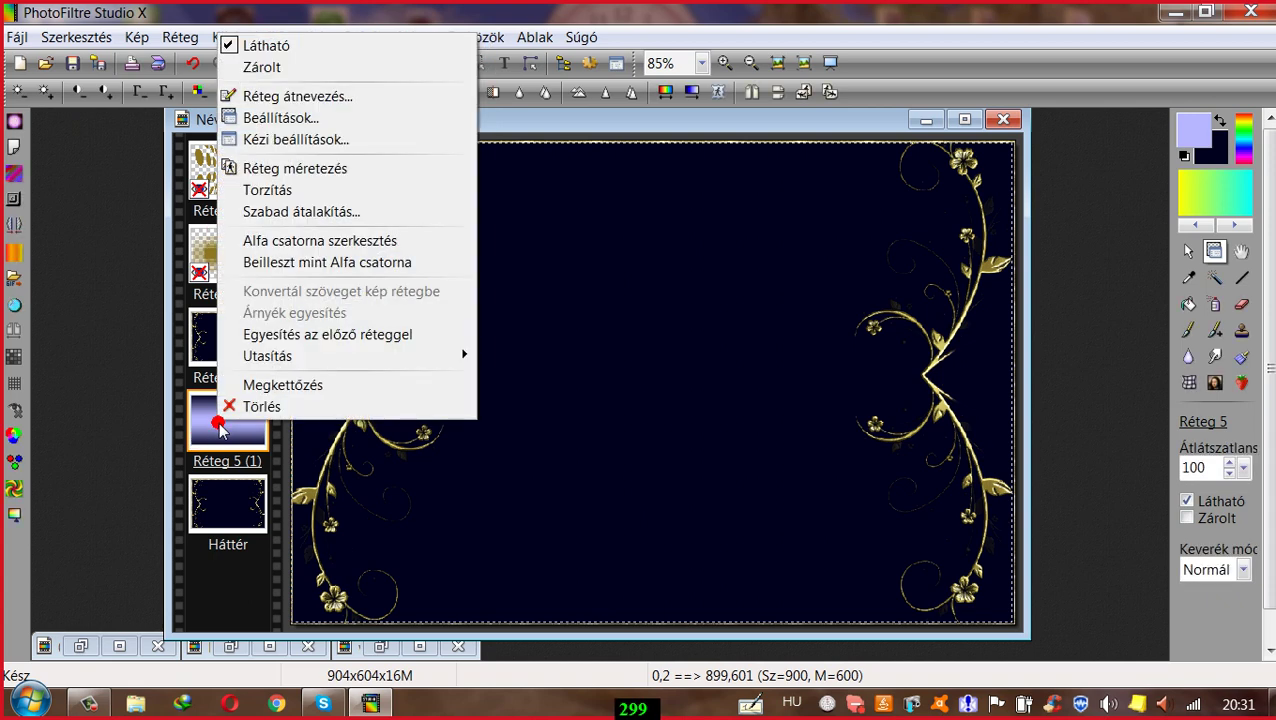
left_click(290, 336)
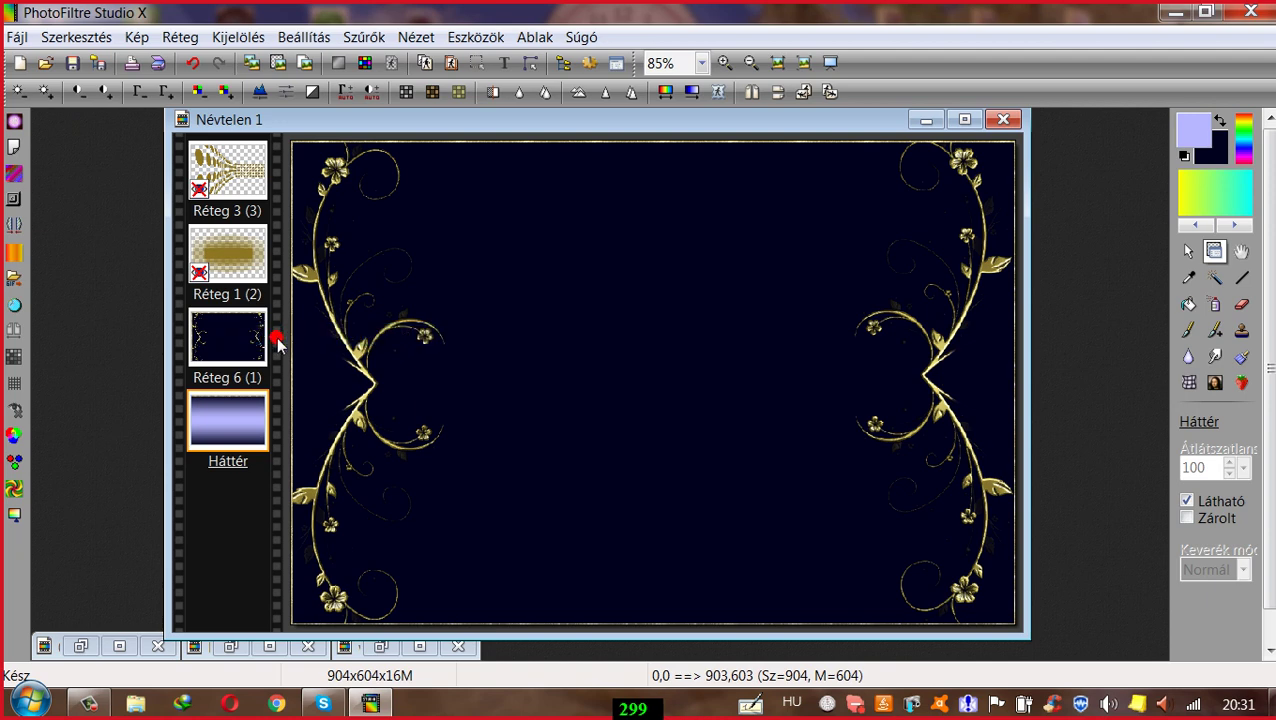
Step: Try moving the navy ornament layer Réteg 6 across the canvas and undo the move
left_click_drag(464, 300, 575, 552)
left_click_drag(652, 482, 631, 247)
left_click(193, 63)
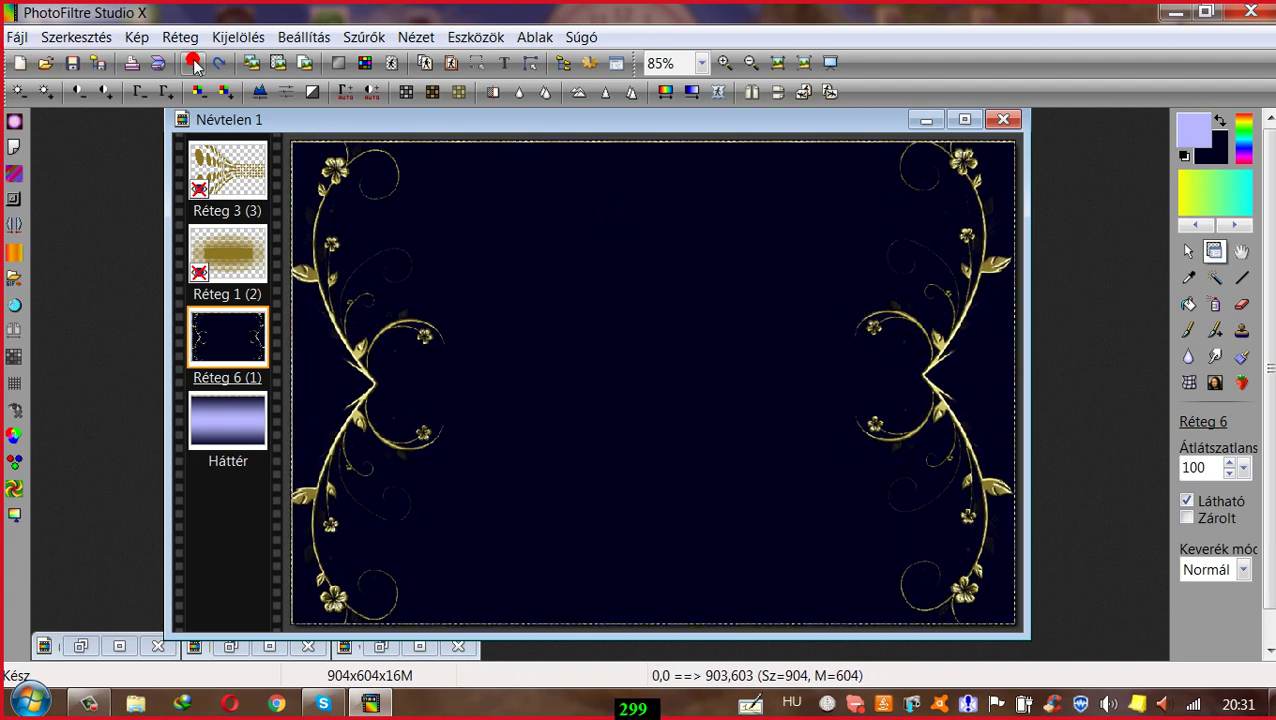
right_click(224, 338)
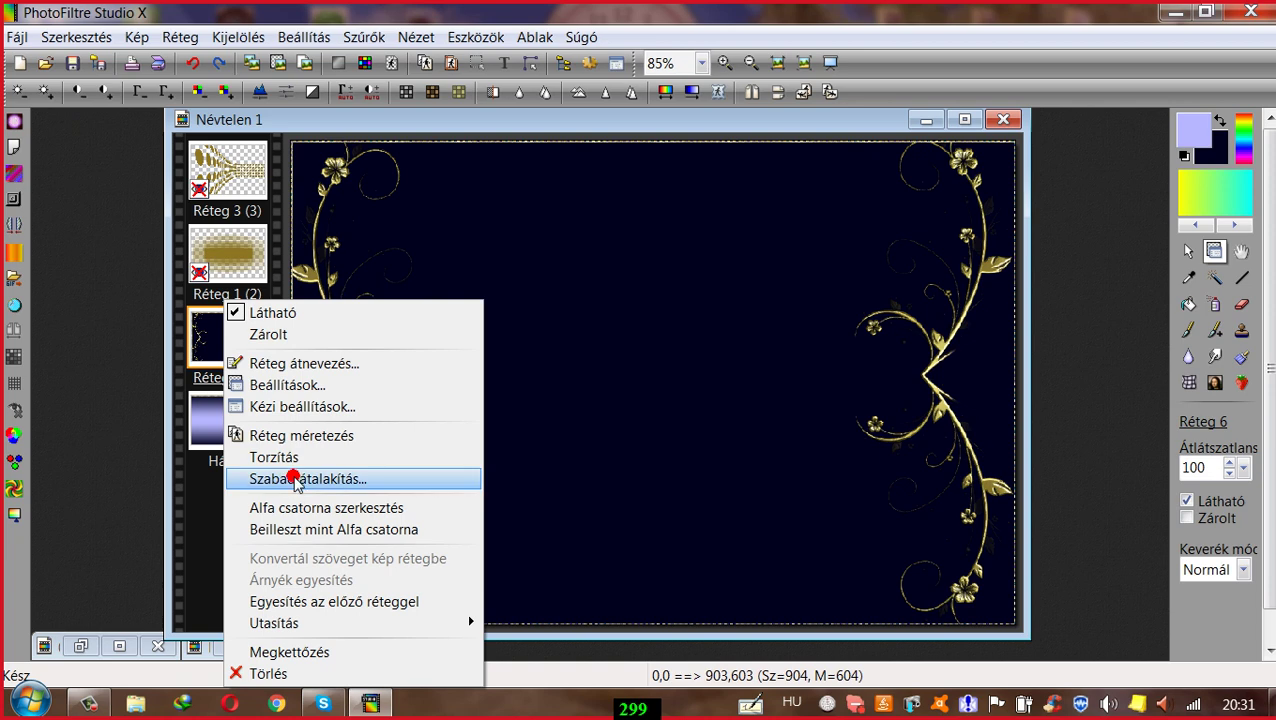
left_click(294, 480)
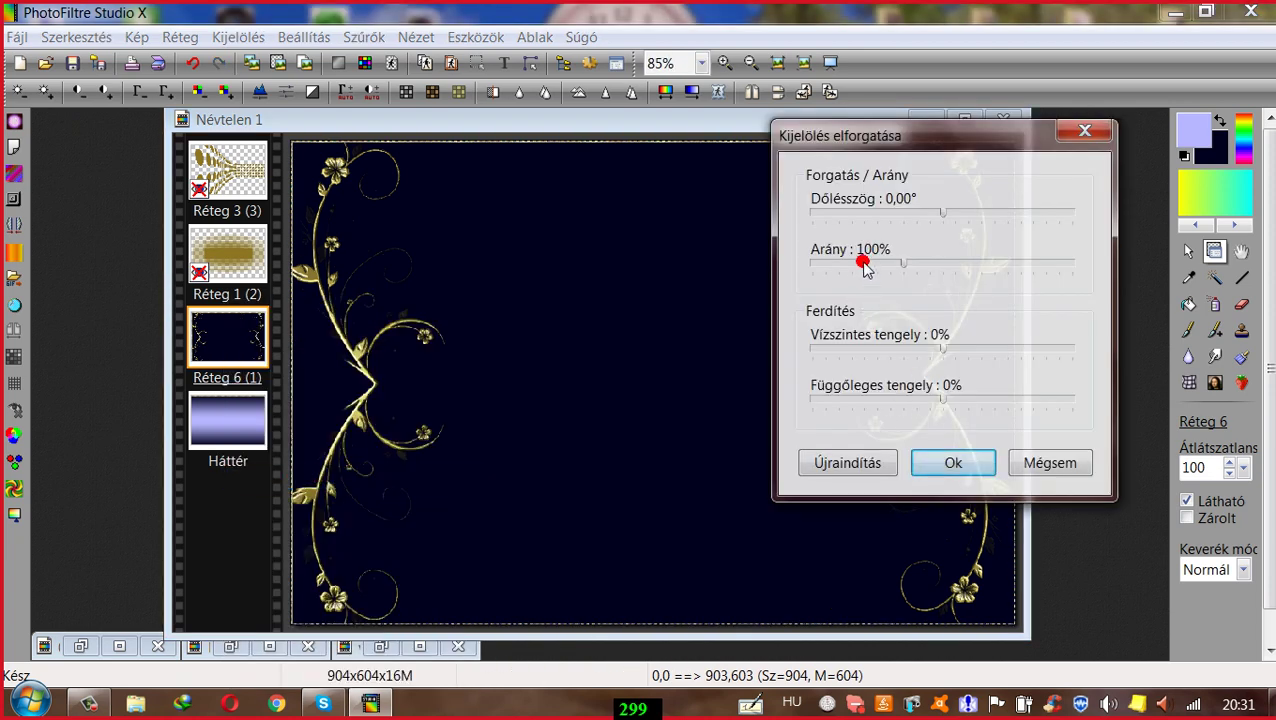
left_click_drag(863, 263, 862, 263)
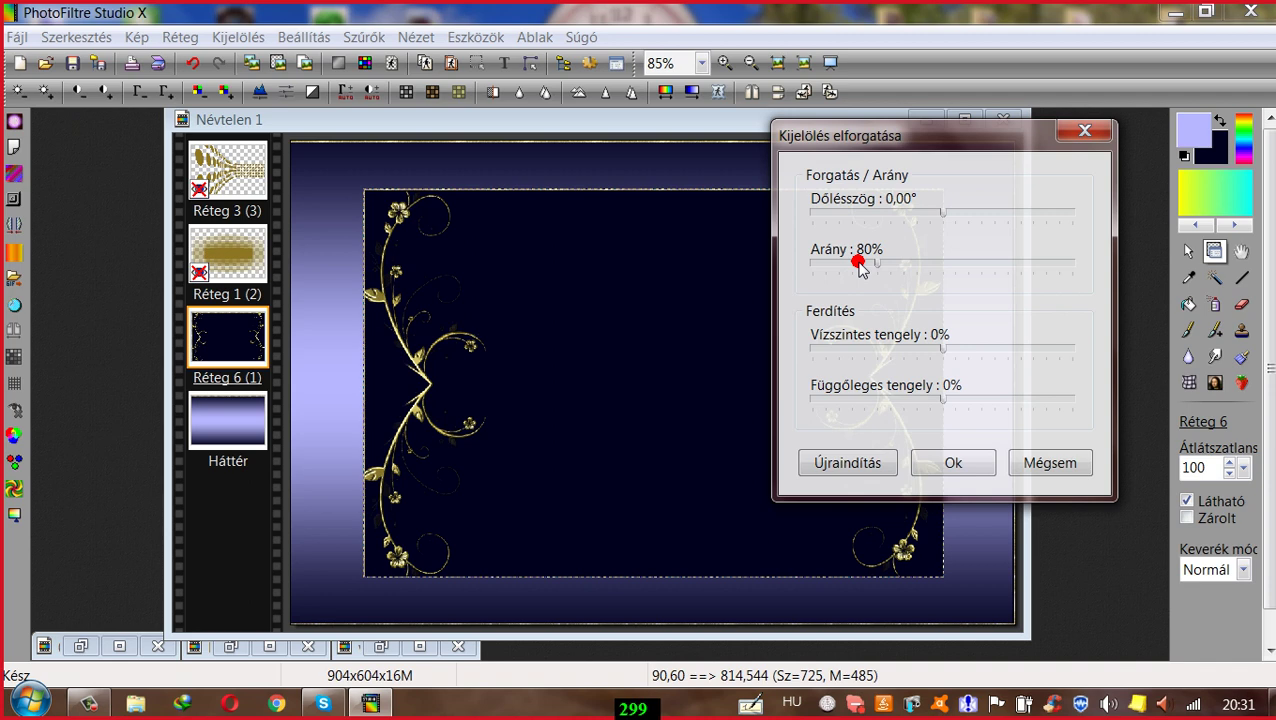
left_click(216, 375)
left_click_drag(230, 425, 207, 421)
left_click(1085, 131)
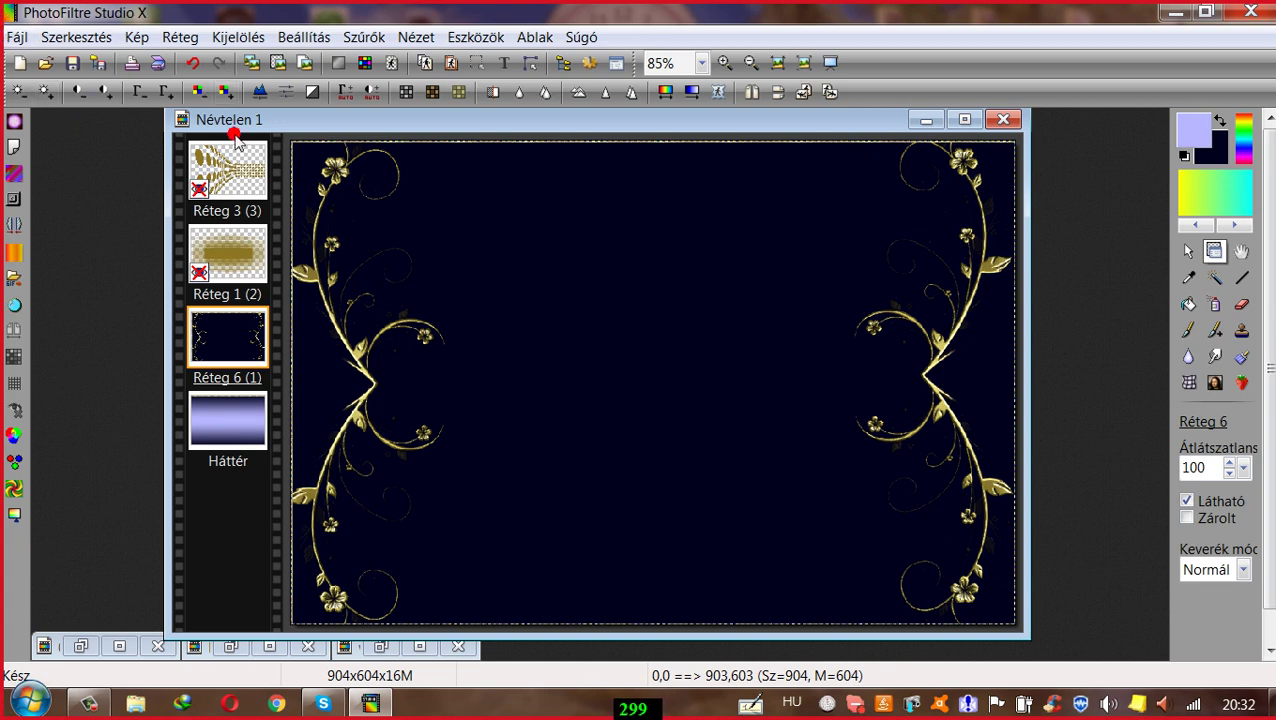
Step: Scale the navy ornament layer Réteg 6 to 50% with Free Transform and move it slightly above the image centre
right_click(556, 301)
left_click(628, 483)
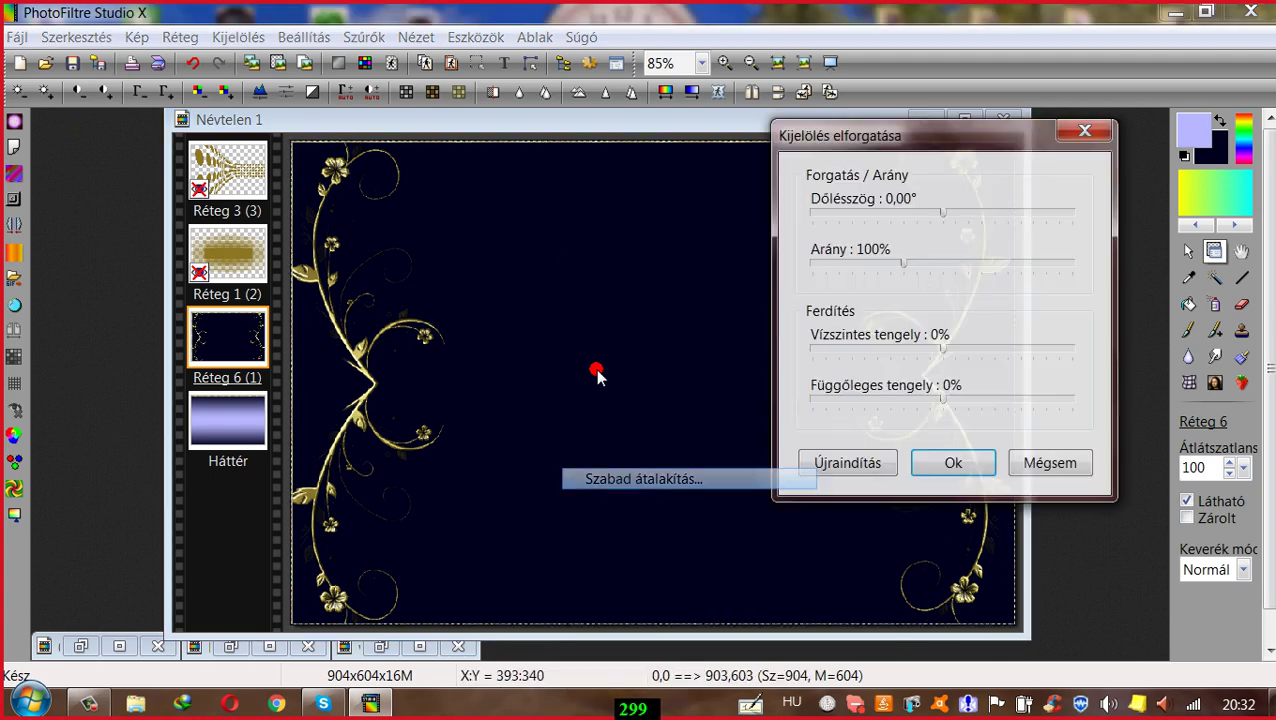
left_click(843, 262)
left_click(842, 262)
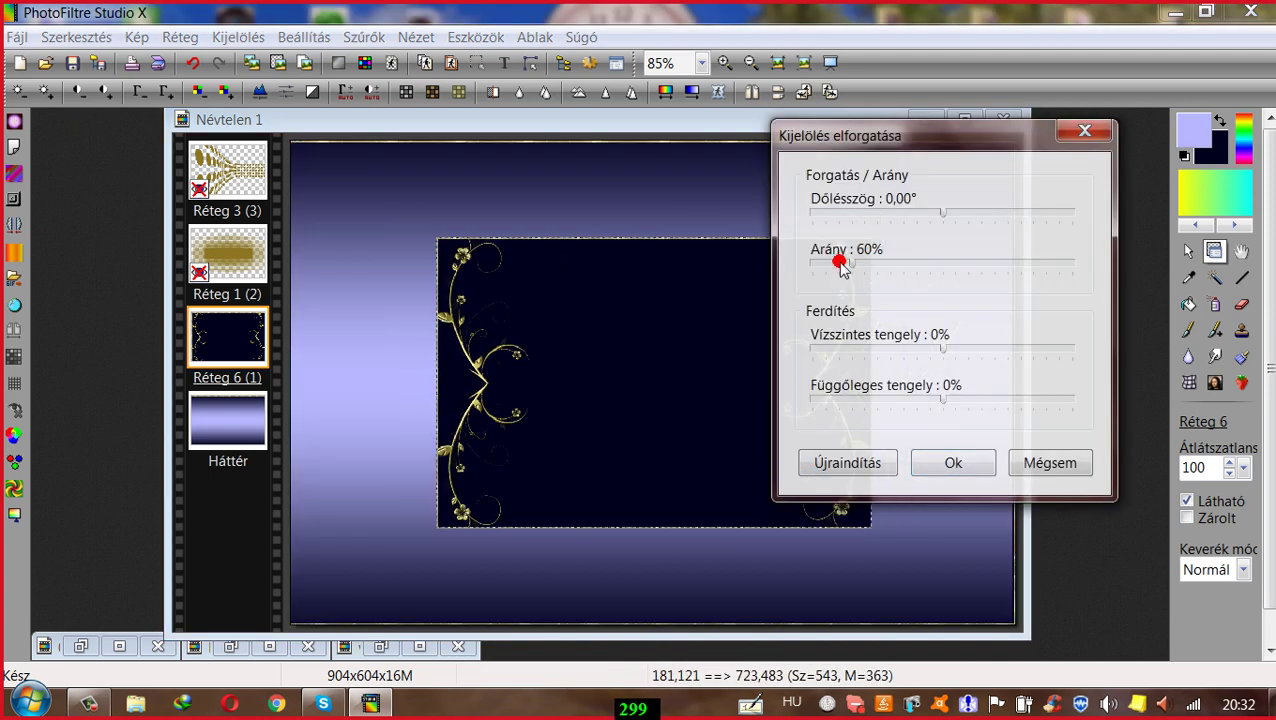
left_click(955, 459)
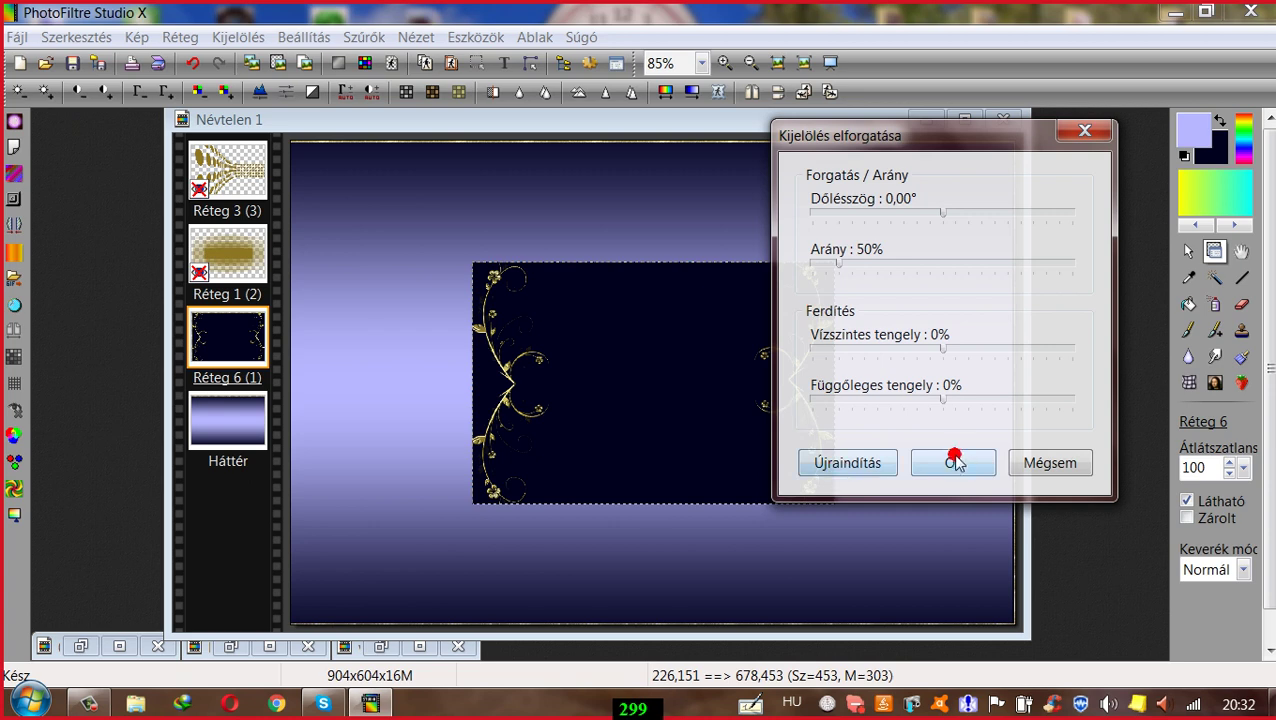
left_click_drag(706, 361, 692, 330)
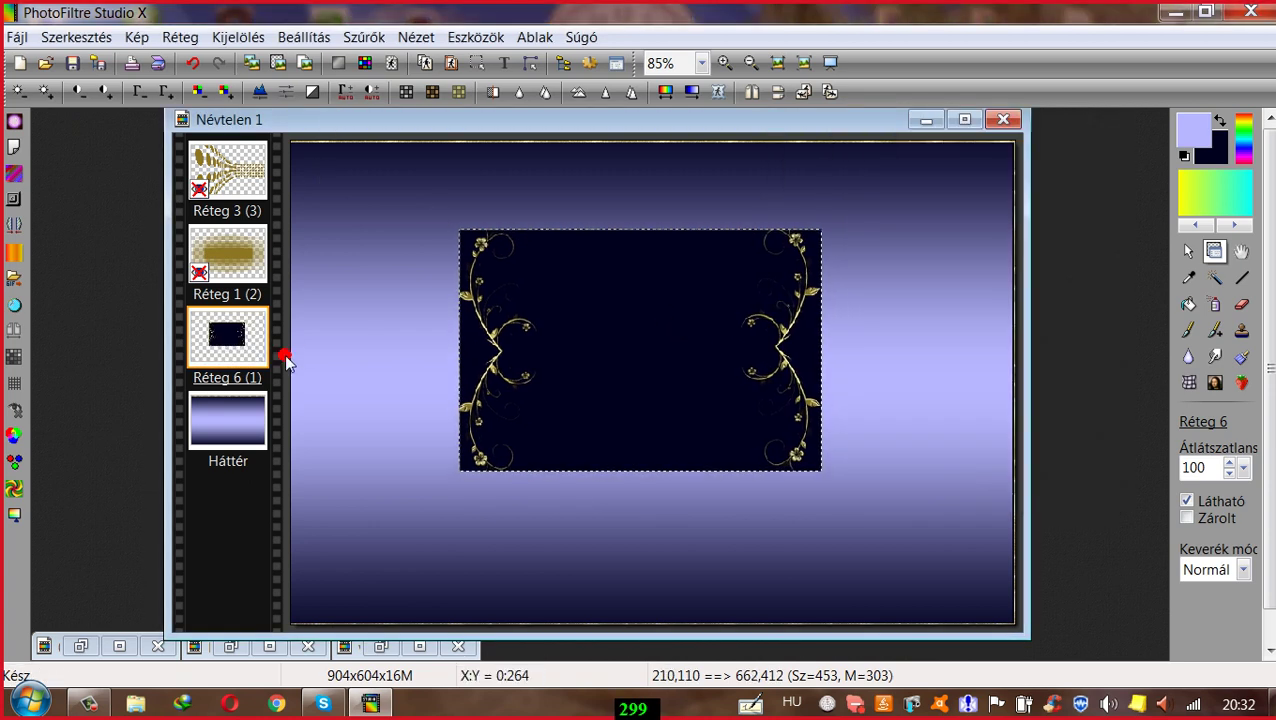
Step: Apply the Ellipszis distortion filter twice to the reduced navy ornament layer Réteg 6
left_click(362, 36)
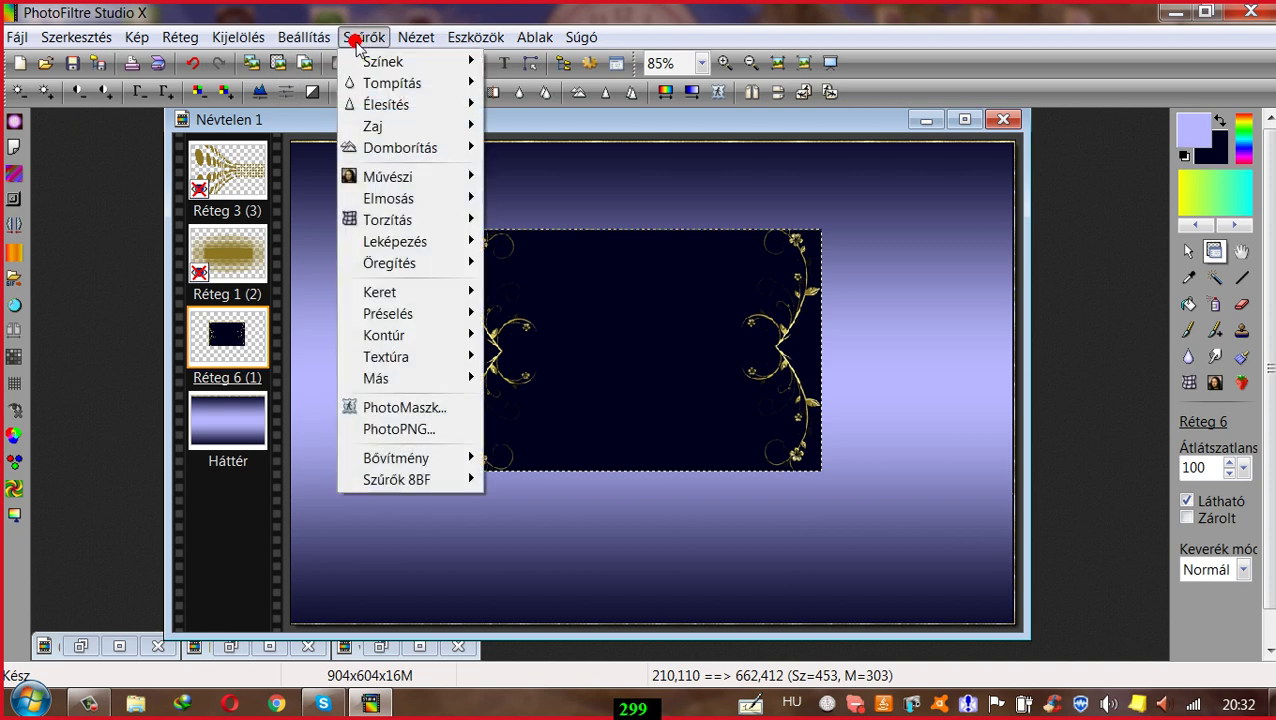
mouse_move(344, 66)
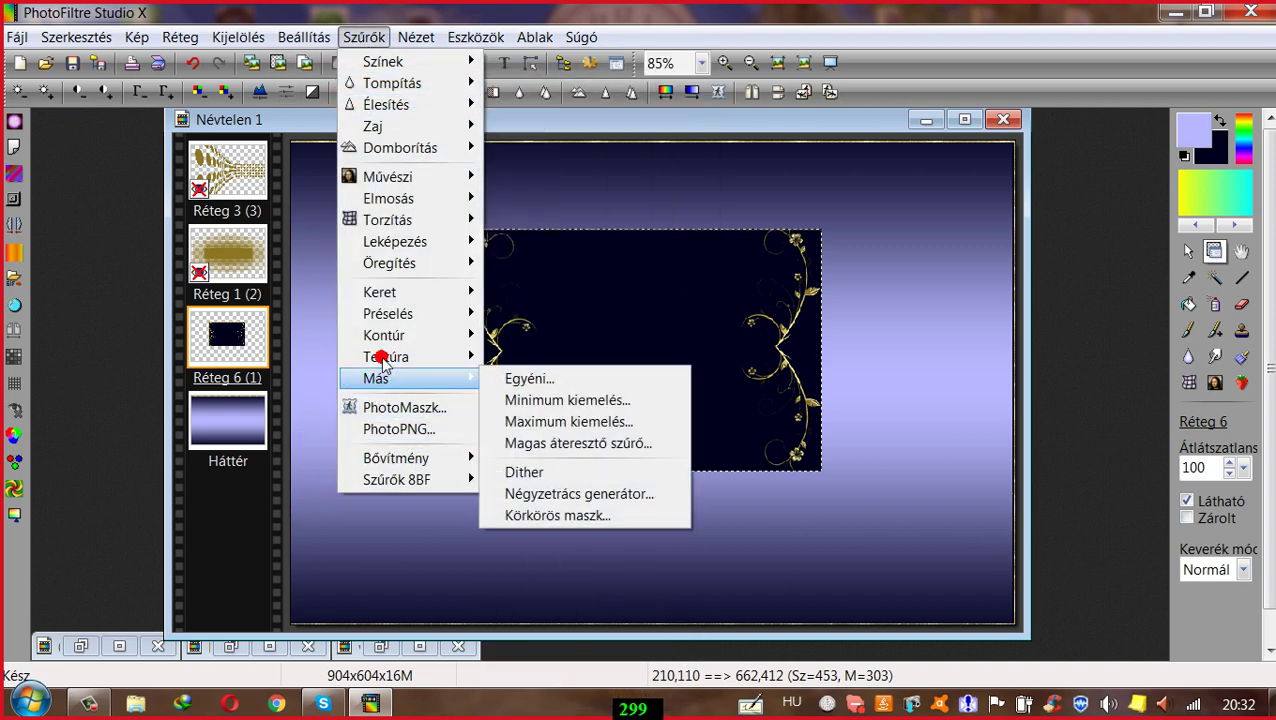
mouse_move(410, 218)
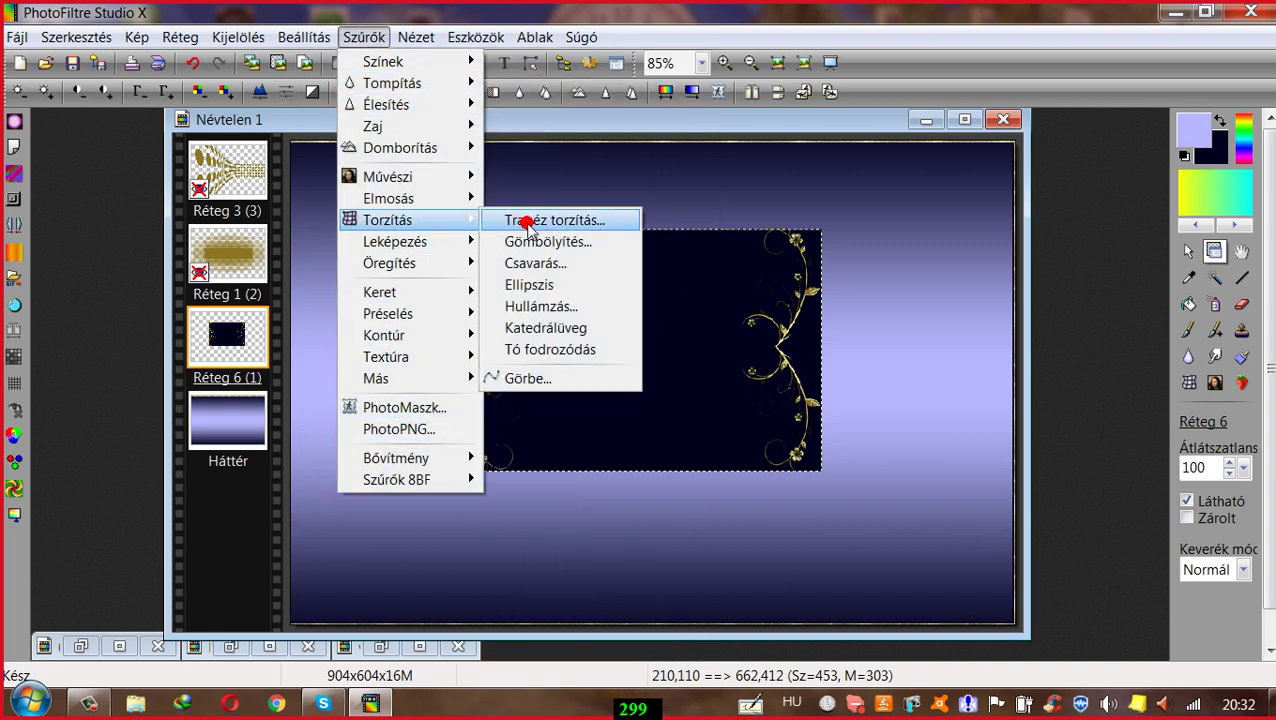
left_click(528, 285)
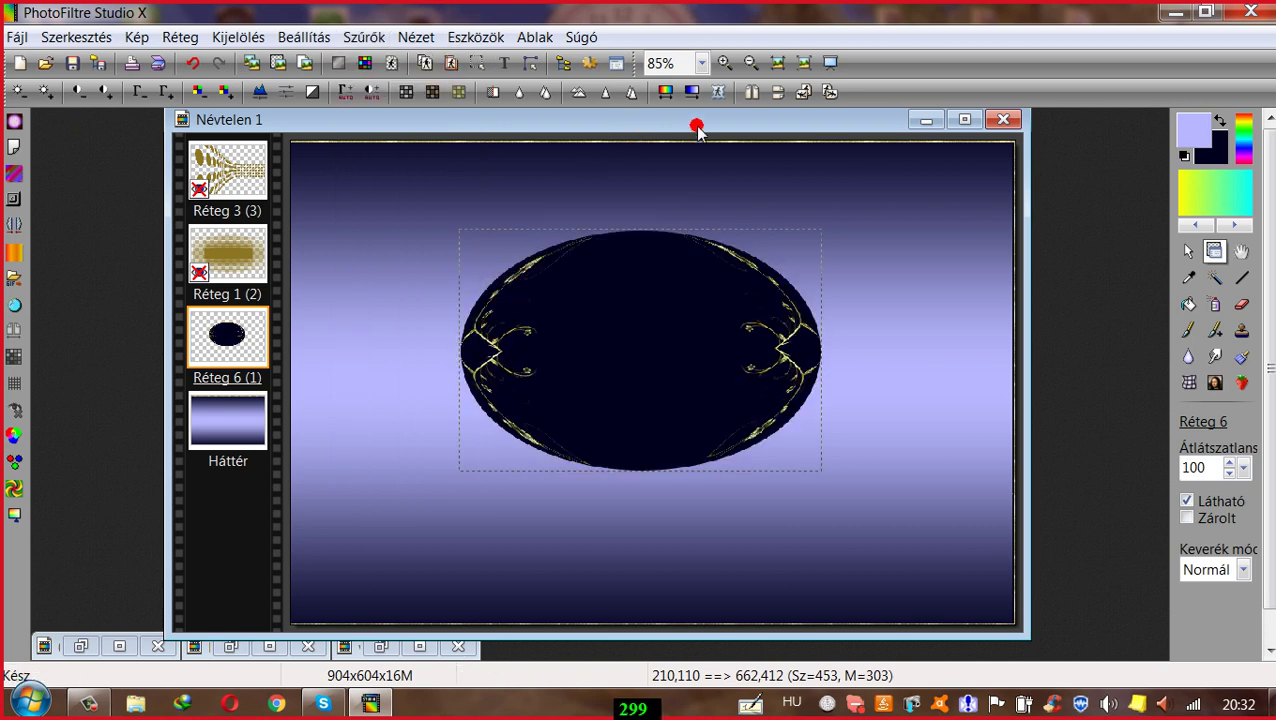
left_click(362, 37)
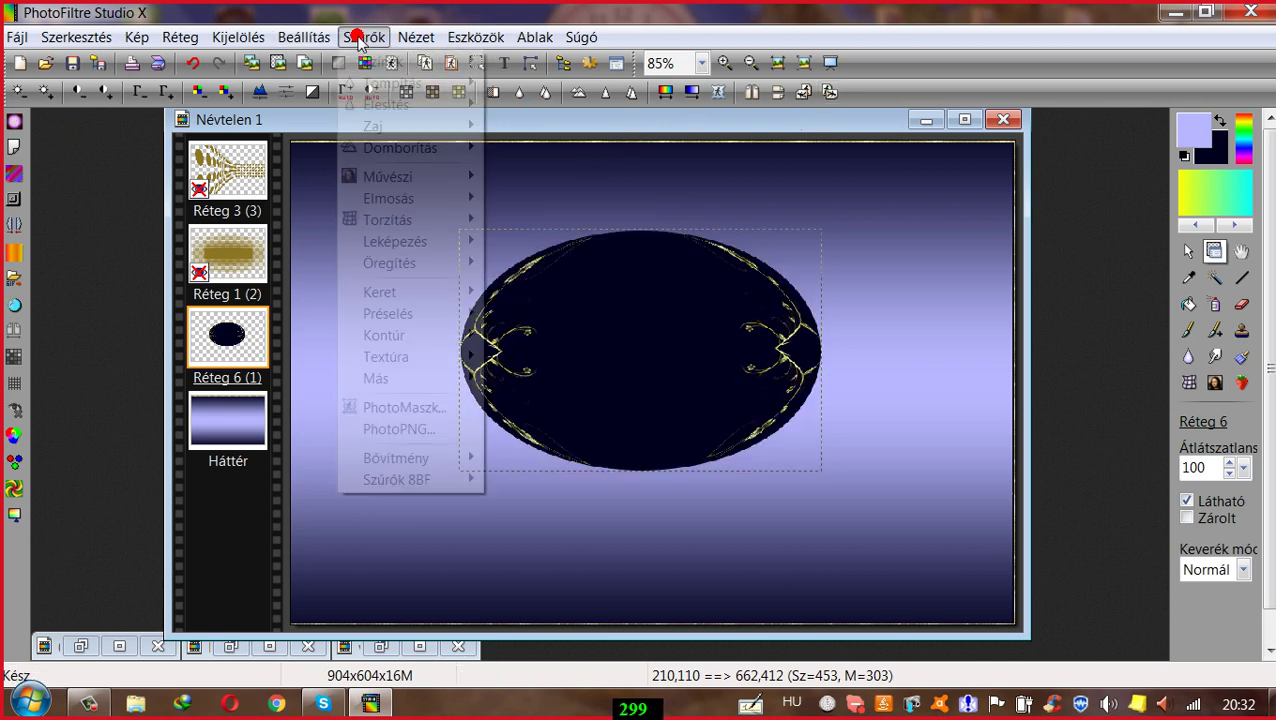
mouse_move(392, 220)
left_click(528, 285)
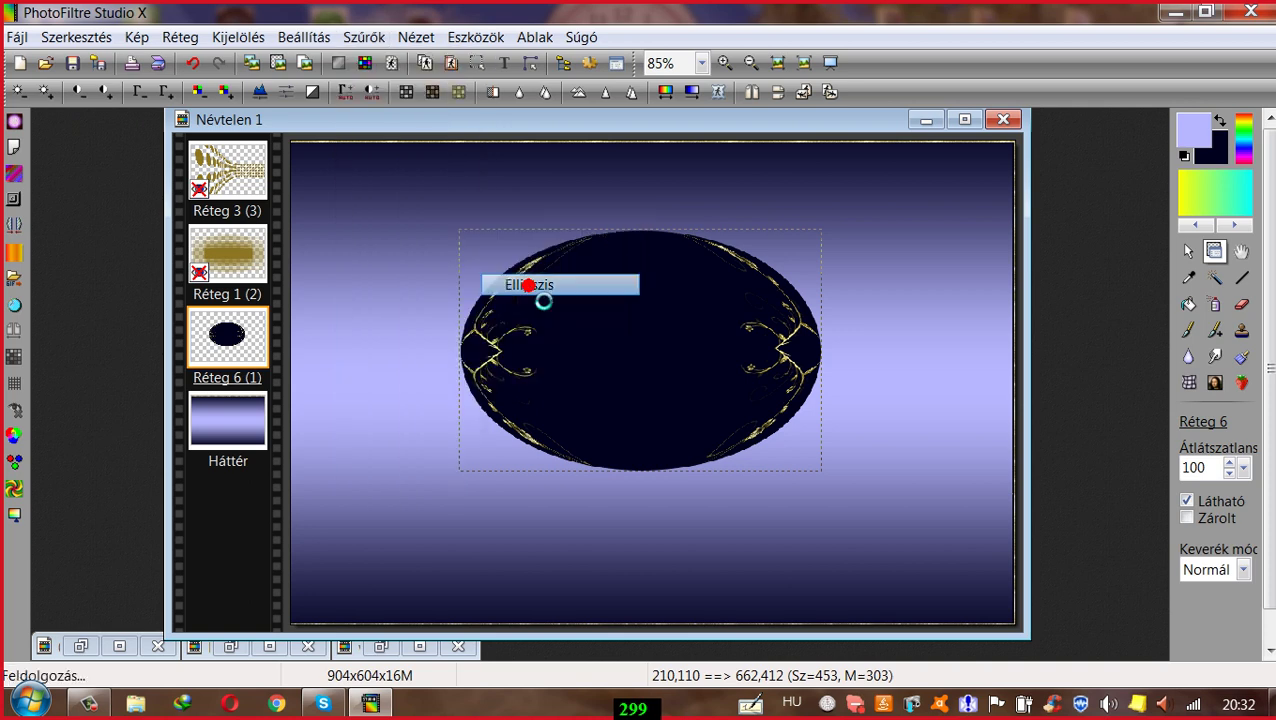
Step: Rotate the distorted navy shape 90° so it stands upright and move it to the image's left edge
left_click(828, 93)
left_click_drag(580, 403, 408, 384)
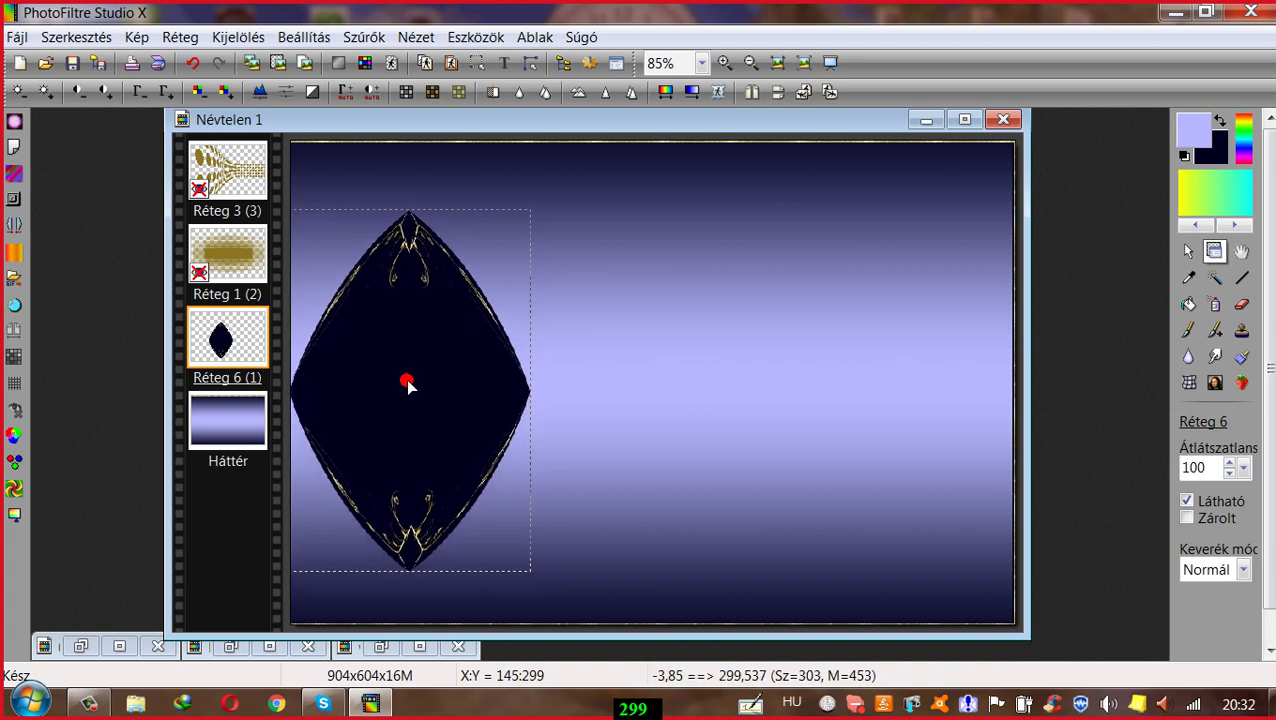
Step: Temporarily hide the gradient background to examine the navy diamond on transparency, and show the background again
right_click(229, 437)
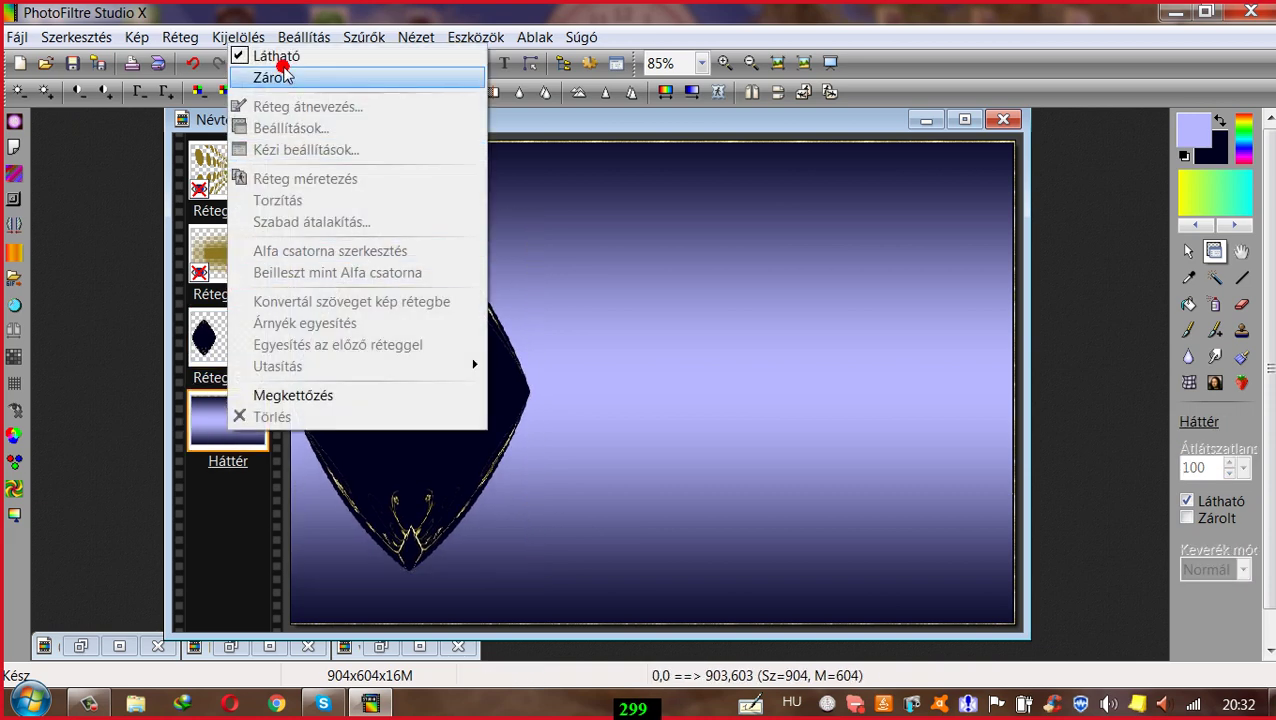
left_click(251, 48)
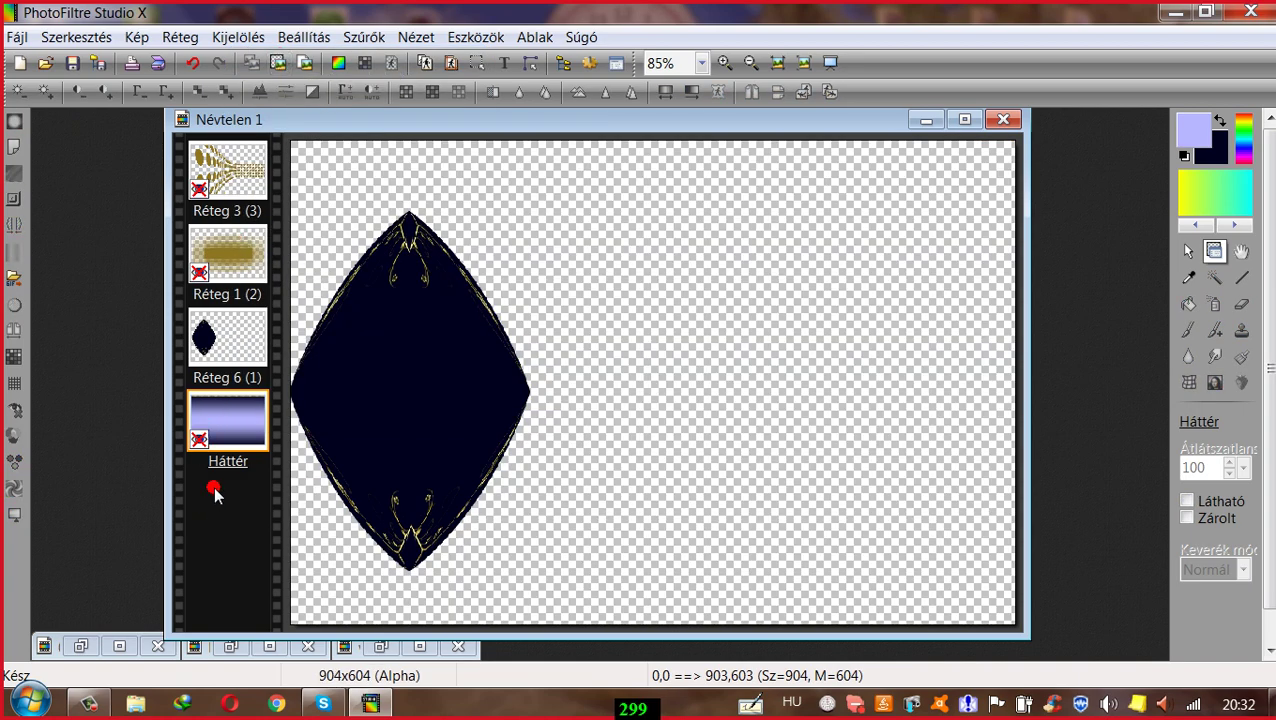
right_click(222, 424)
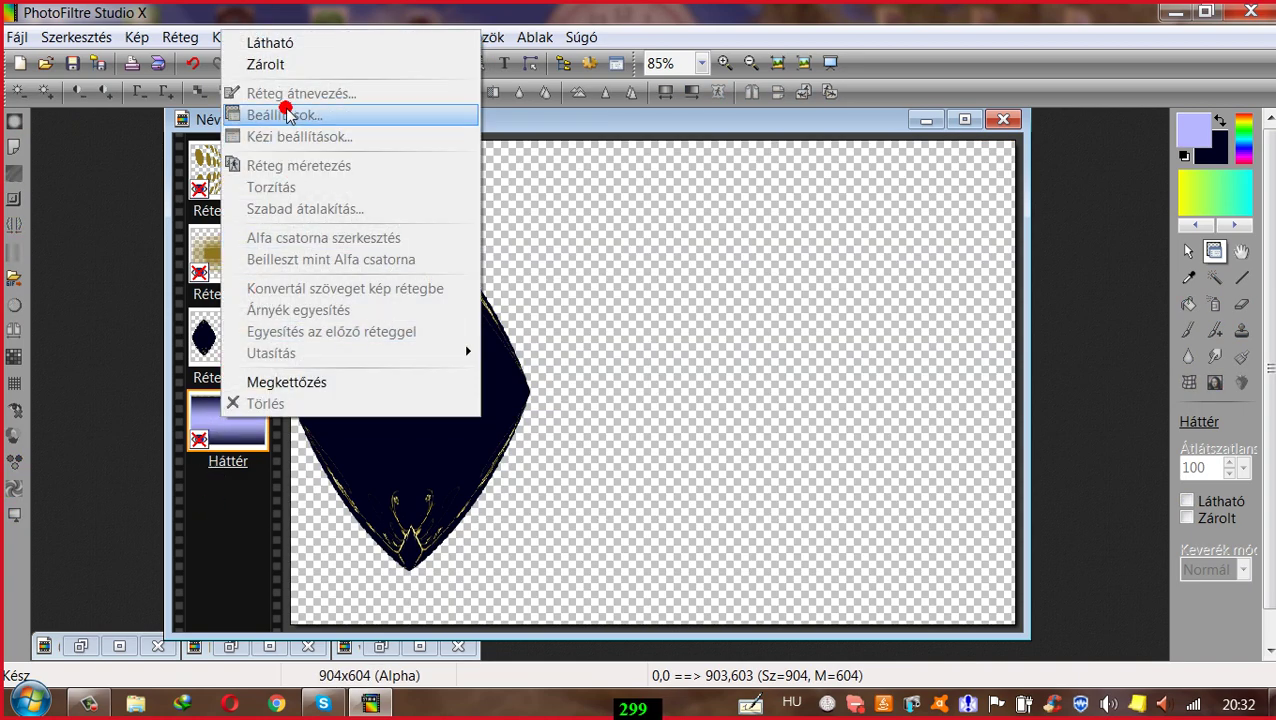
left_click(283, 42)
Step: Align the navy diamond on Réteg 6 with the image's left edge and duplicate it twice
left_click_drag(389, 360, 390, 354)
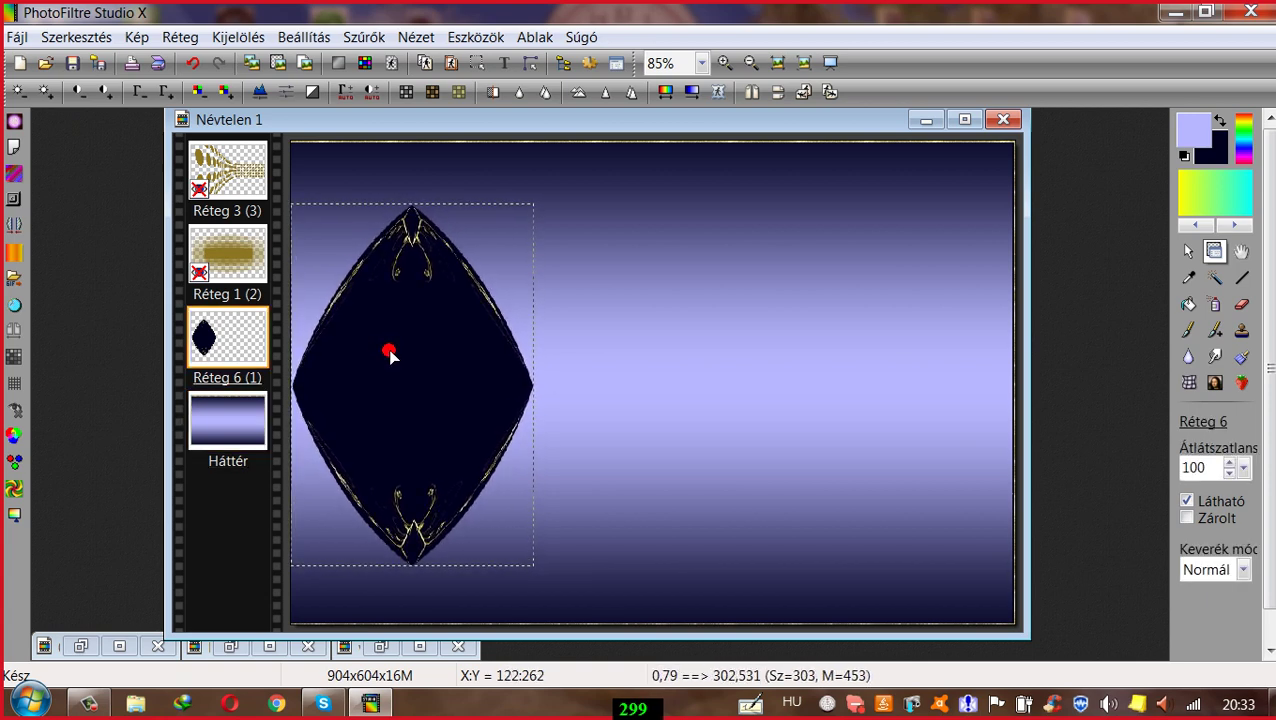
left_click(180, 37)
left_click(213, 84)
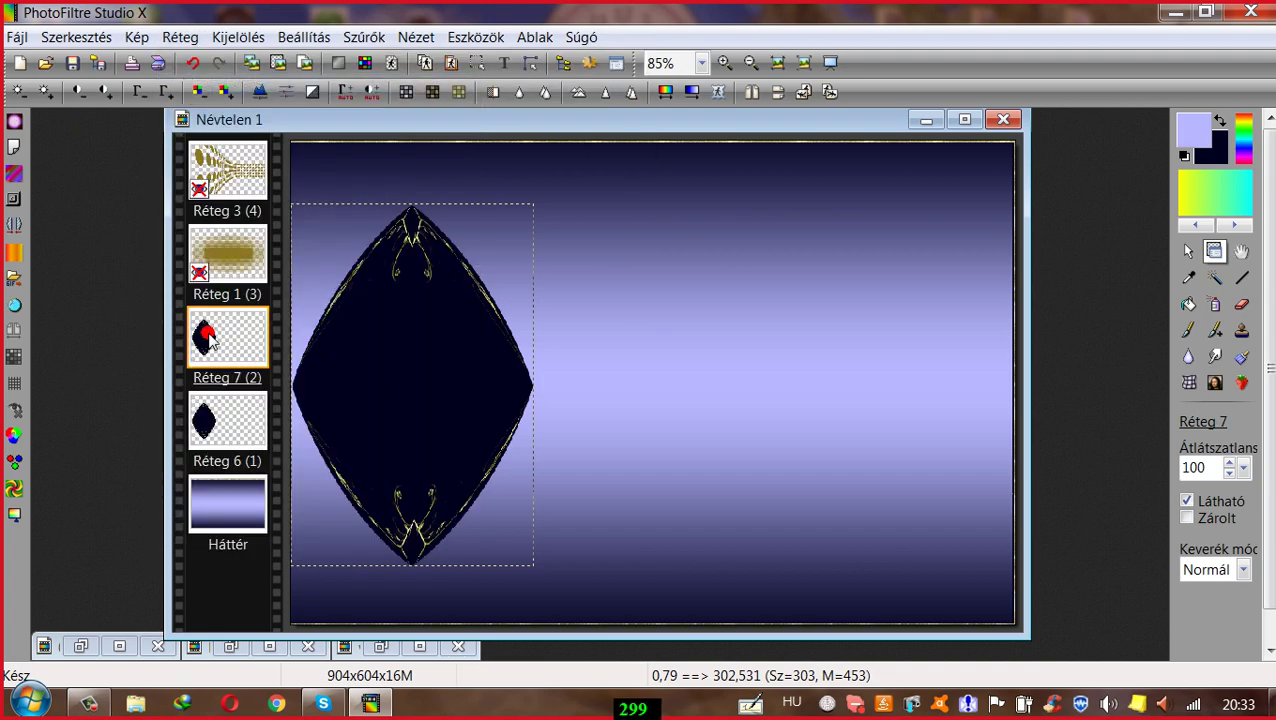
left_click(180, 37)
left_click(210, 84)
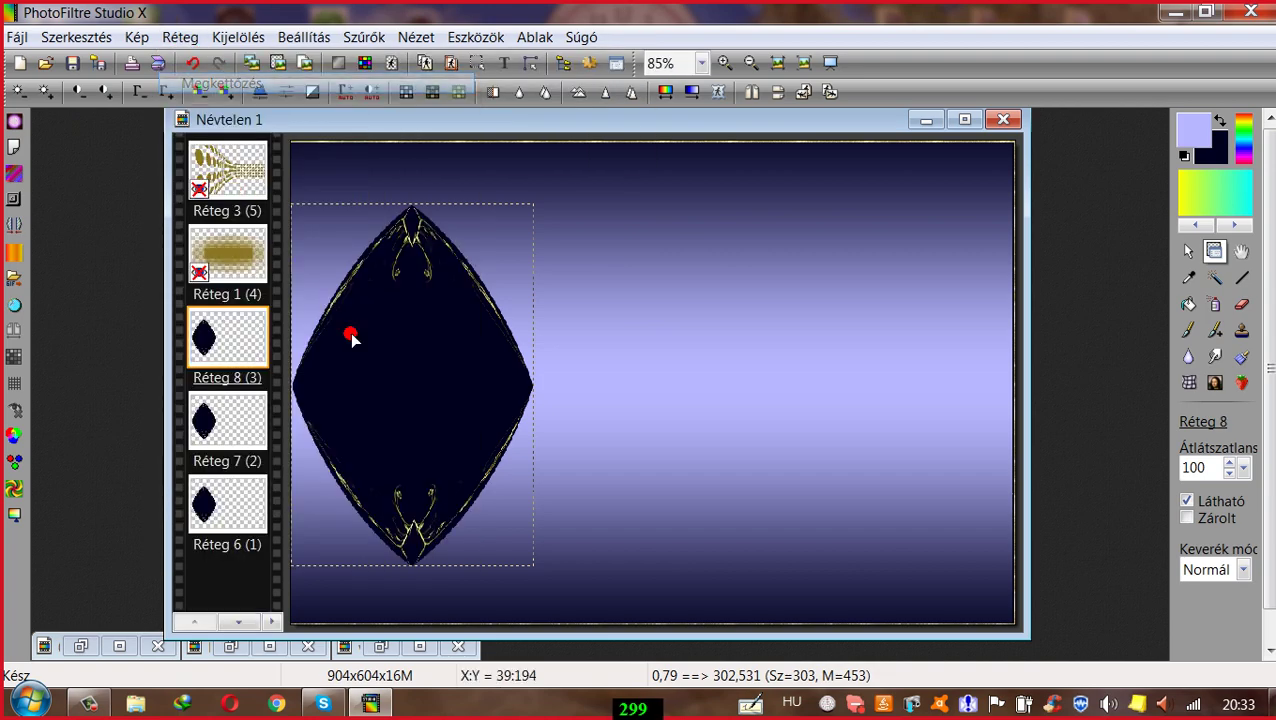
Step: Arrange the three navy diamonds side by side in a touching row along the image's upper edge
left_click_drag(439, 384, 676, 387)
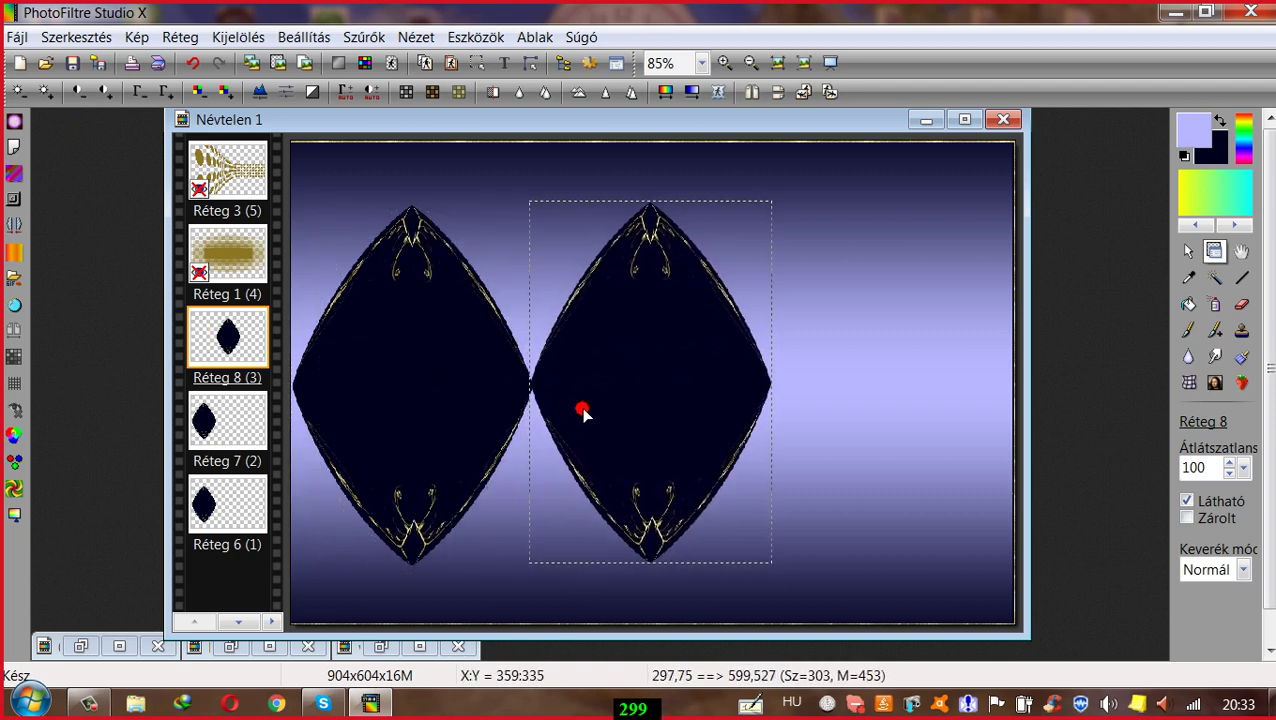
left_click_drag(436, 342, 883, 333)
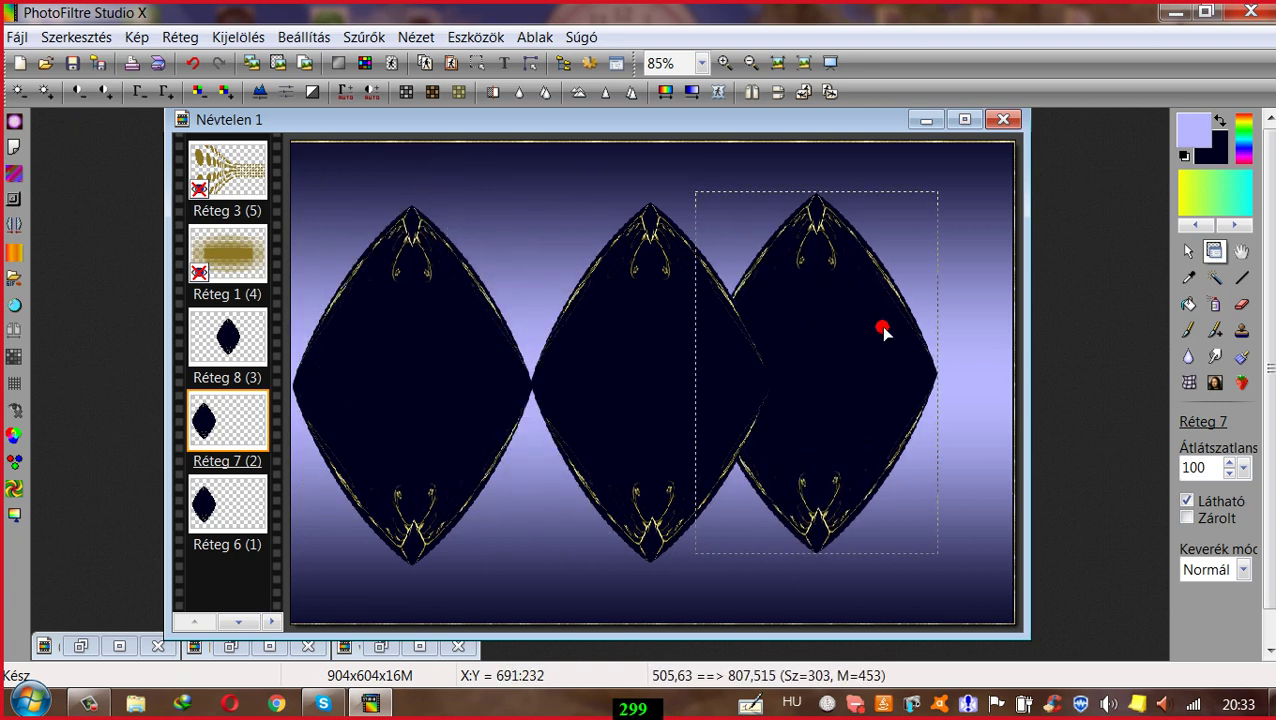
left_click_drag(394, 325, 393, 260)
left_click_drag(632, 331, 643, 283)
left_click_drag(840, 332, 878, 293)
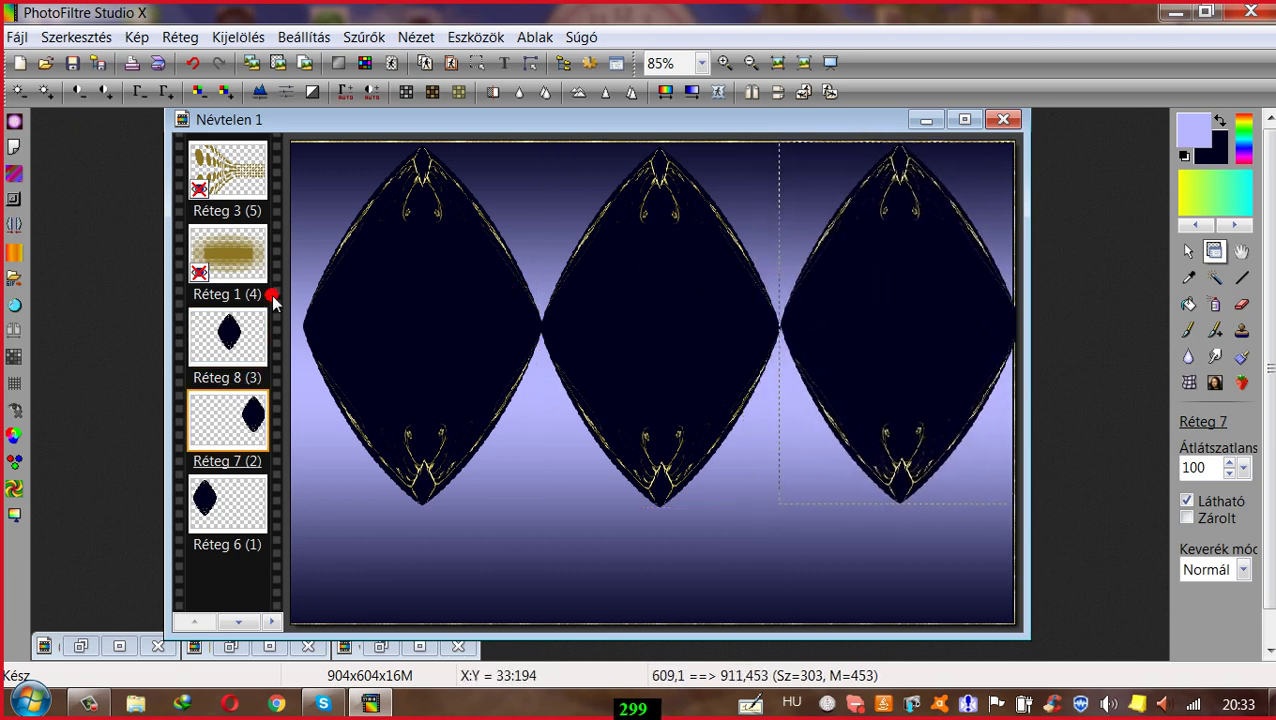
Step: Merge the three navy diamond layers into Réteg 6 and move the row down to the image's vertical middle, against the left edge
right_click(211, 335)
left_click(266, 601)
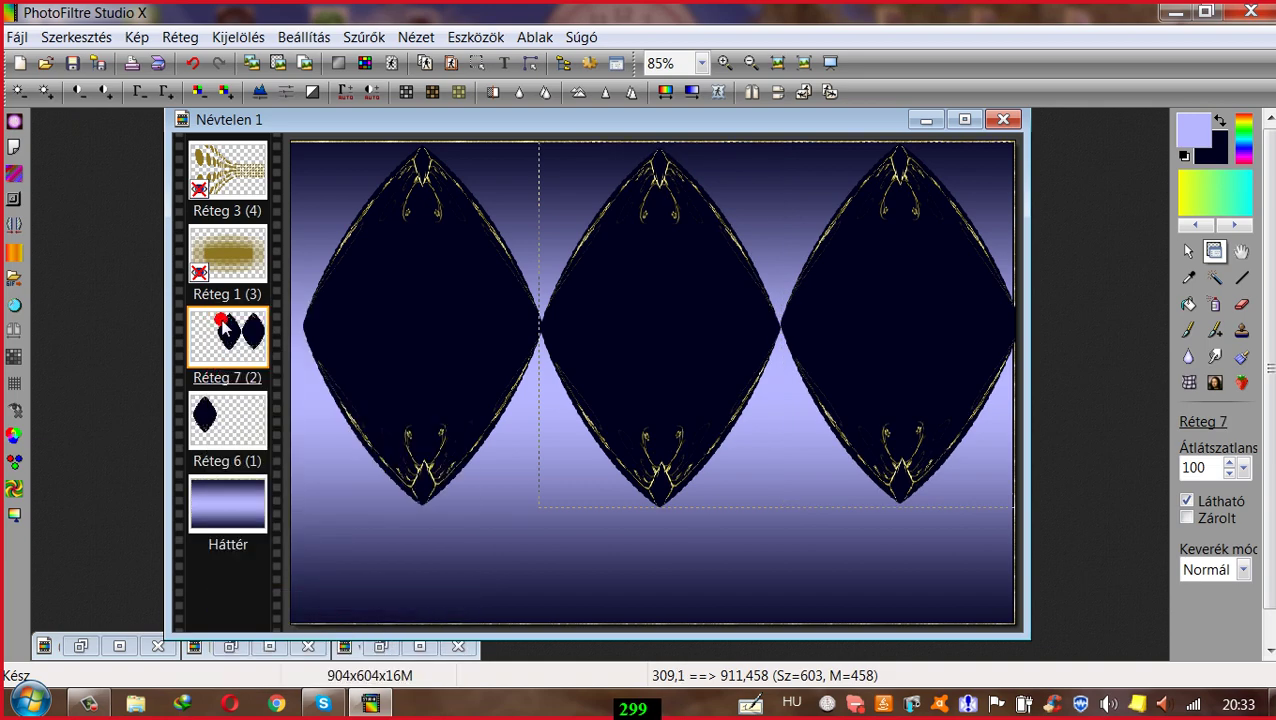
right_click(218, 320)
left_click(265, 600)
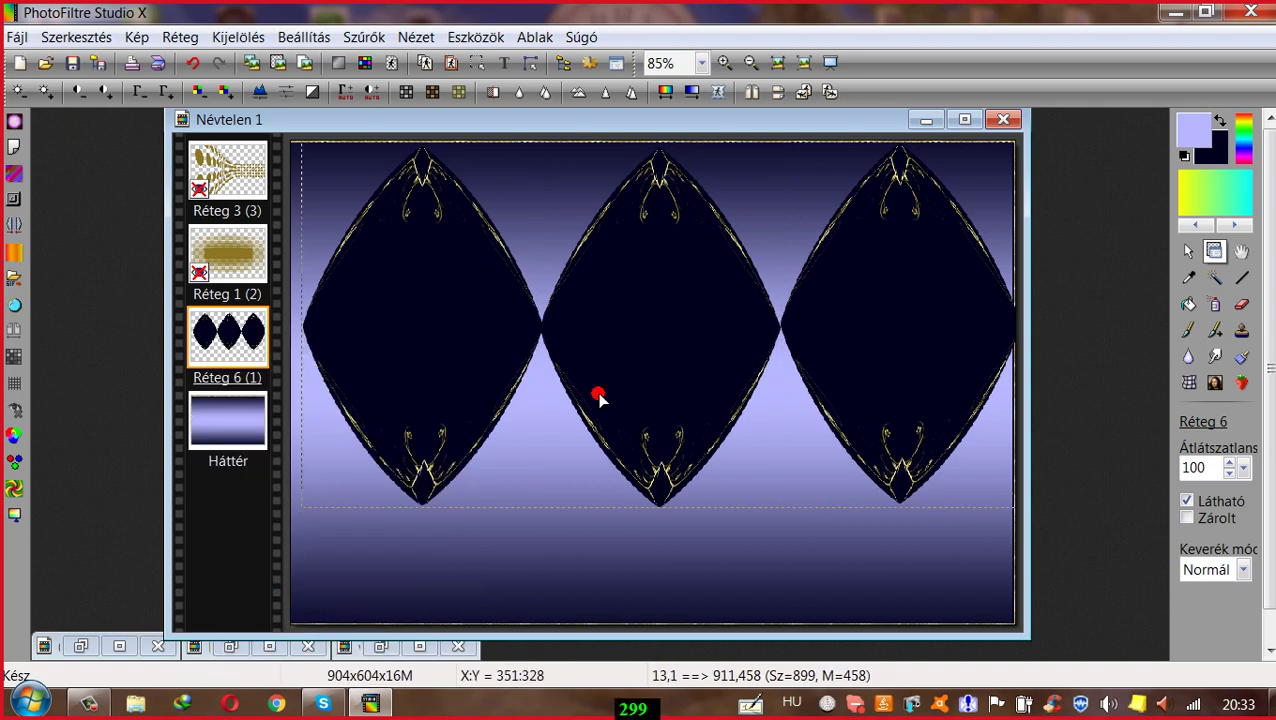
left_click_drag(630, 390, 617, 440)
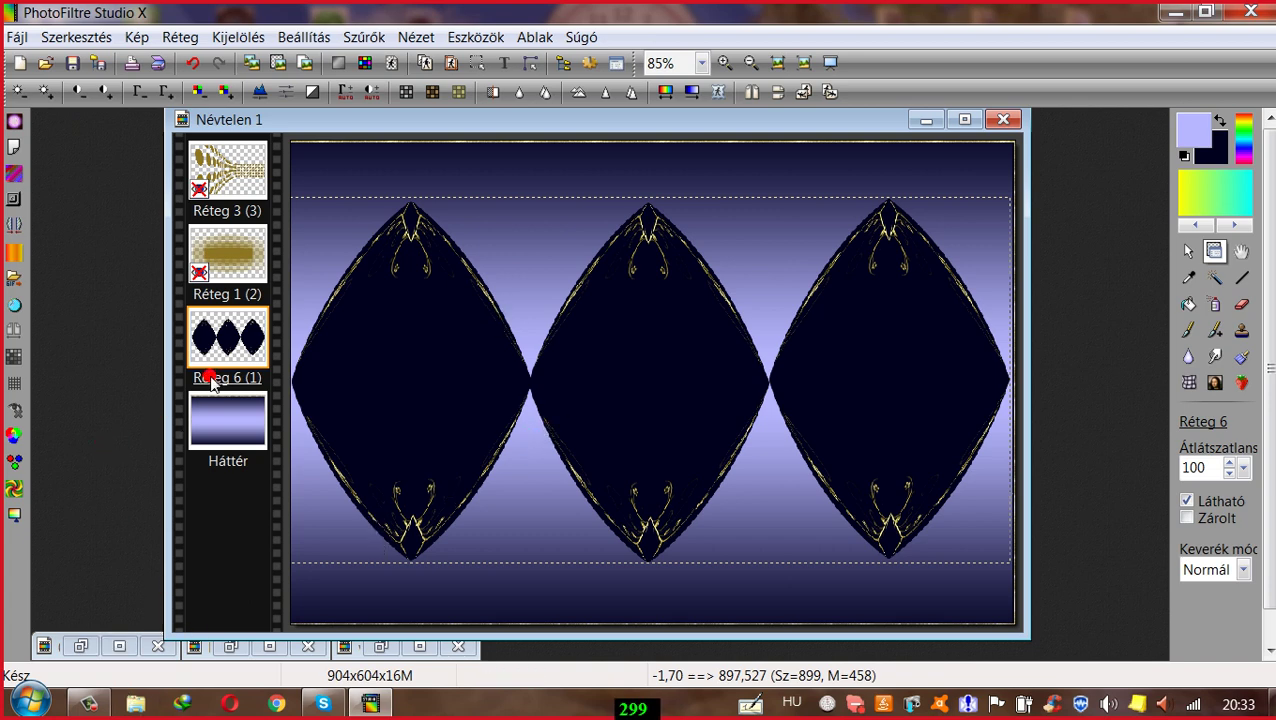
Step: Apply a trapezoid distortion to the diamond row along the horizontal axis, with 10% upper and 141% lower distortion
left_click(363, 37)
mouse_move(430, 222)
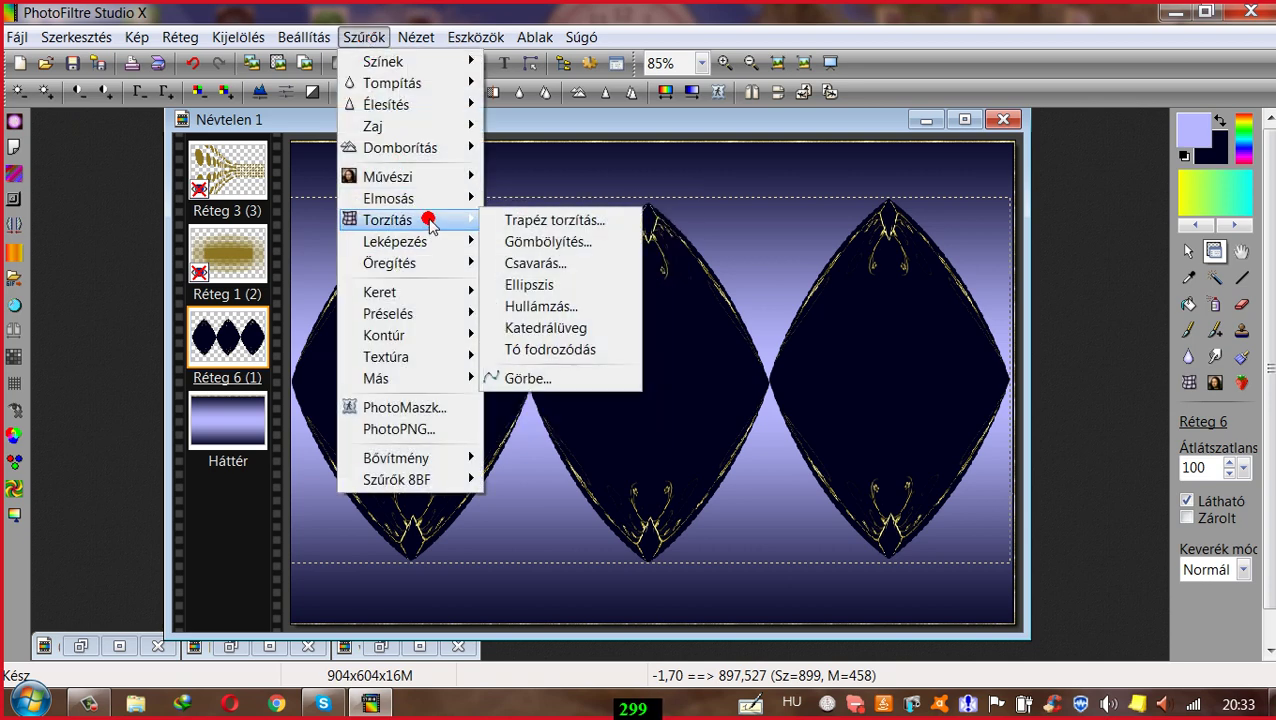
left_click(535, 220)
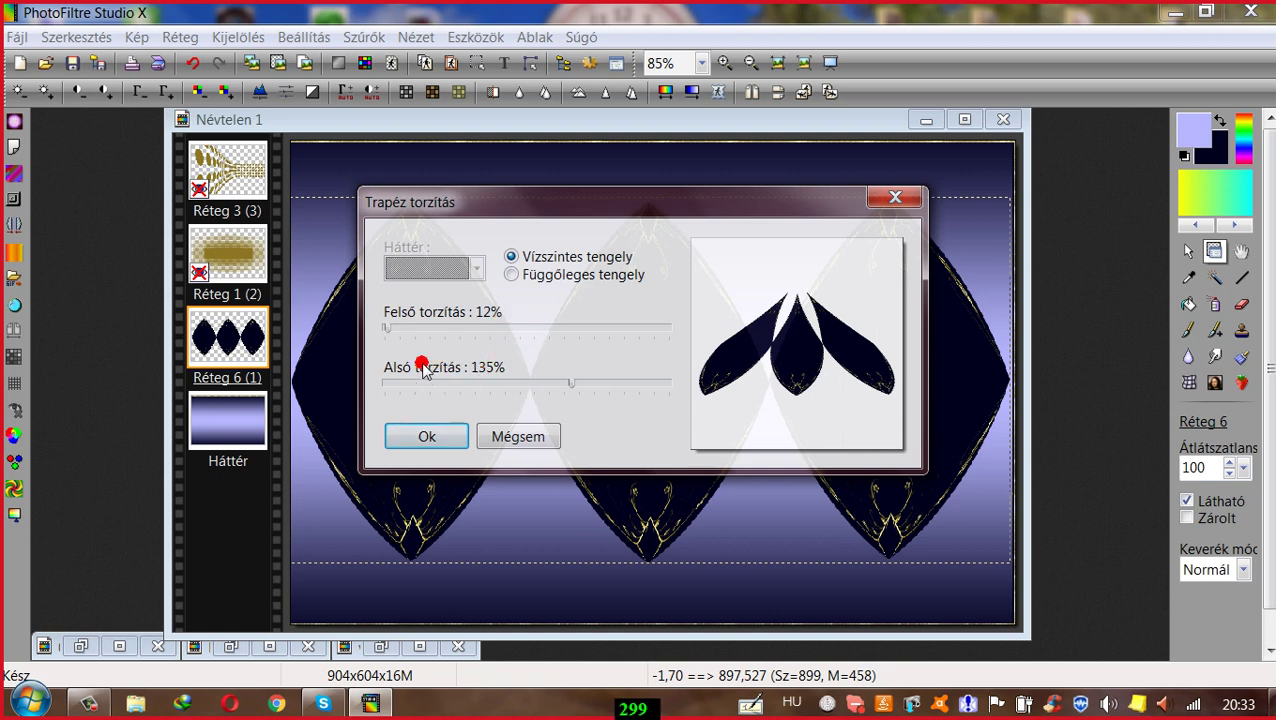
left_click_drag(390, 331, 387, 333)
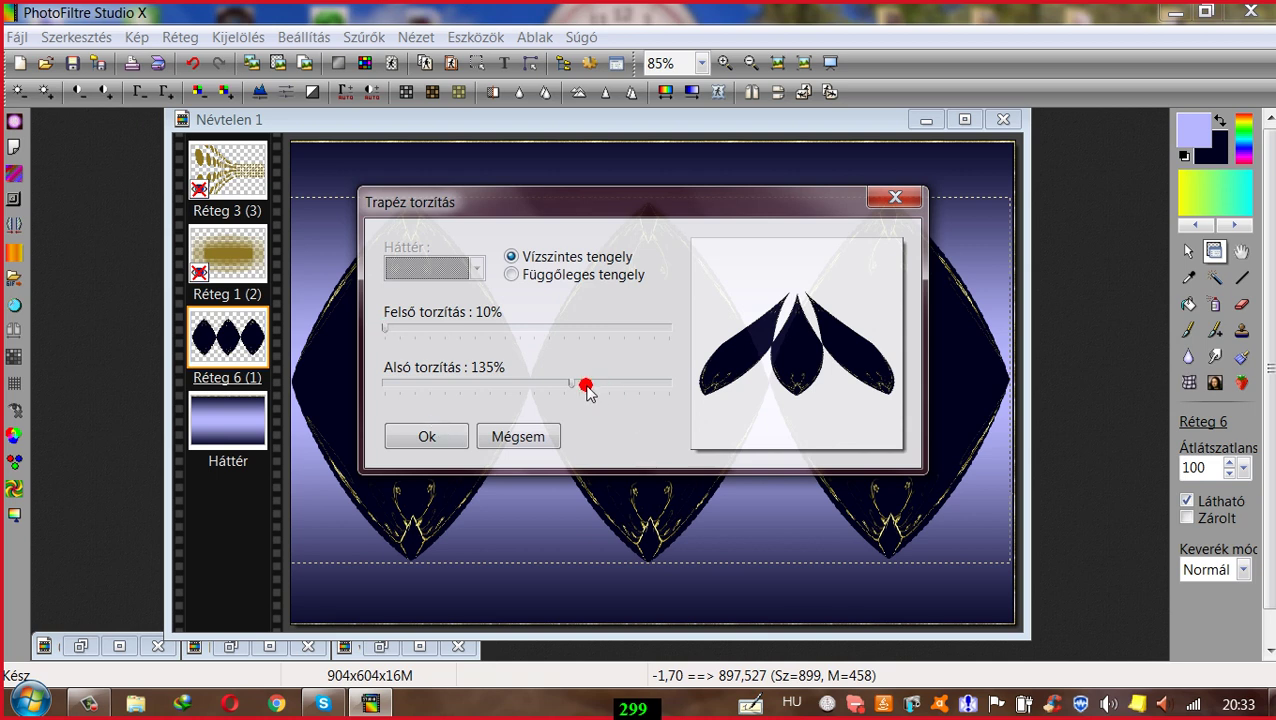
left_click_drag(570, 389, 567, 389)
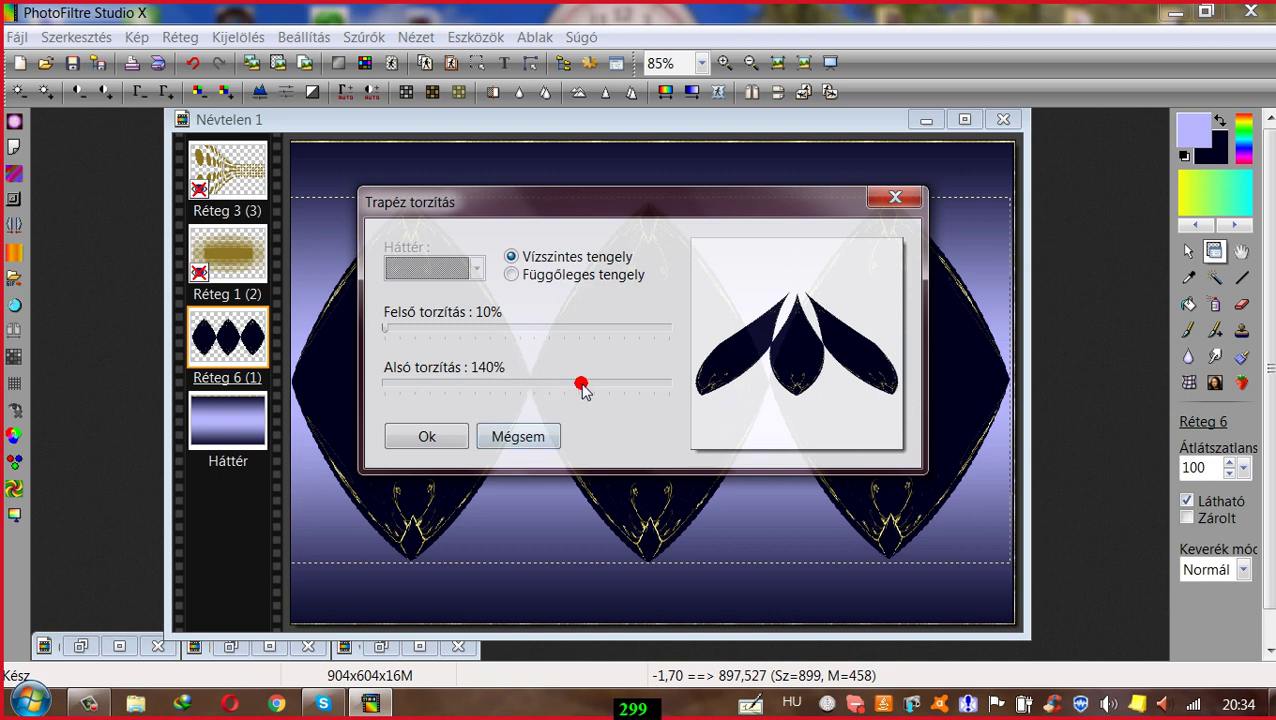
mouse_move(576, 386)
left_mouse_down()
mouse_move(536, 387)
mouse_move(583, 384)
left_mouse_up()
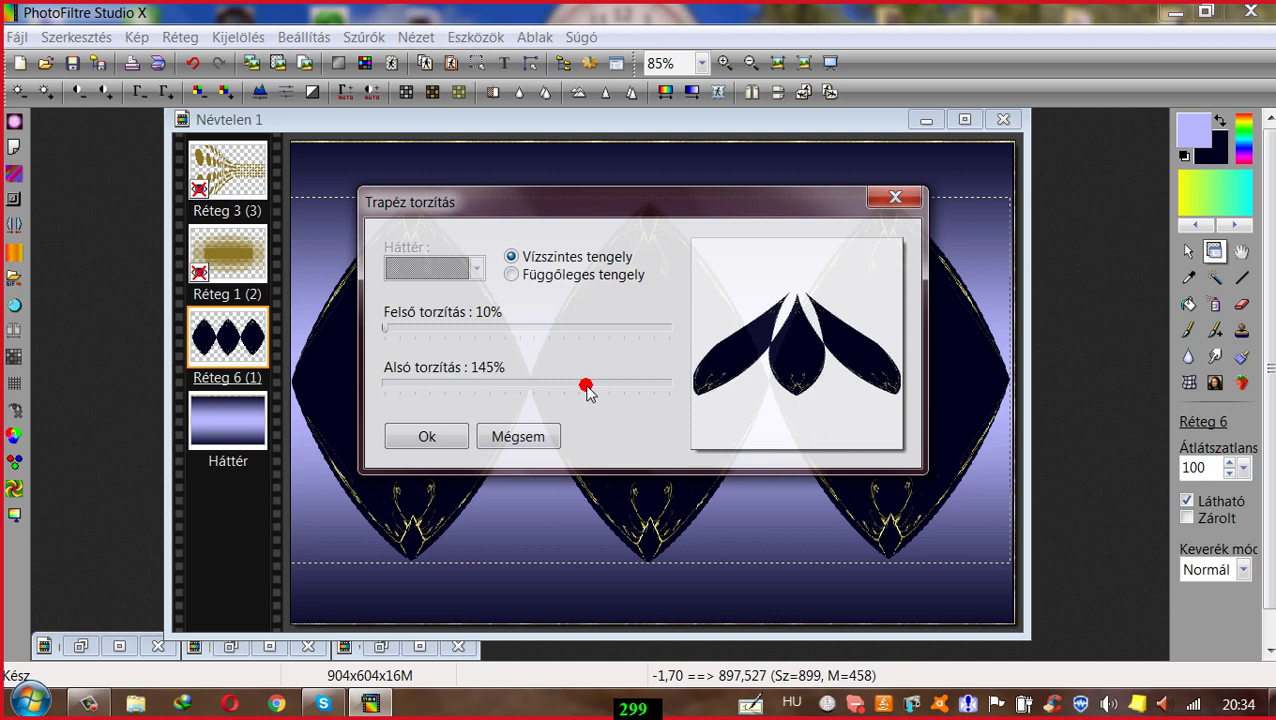
left_click_drag(584, 386, 582, 386)
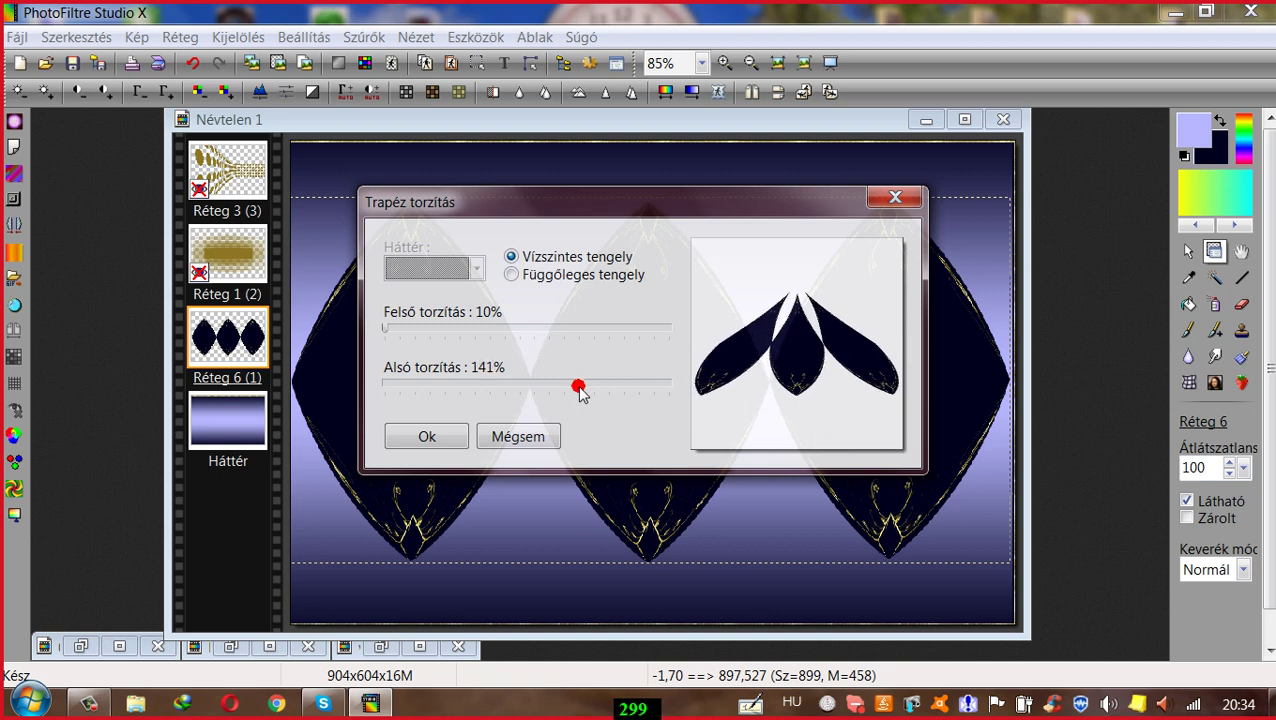
left_click(427, 437)
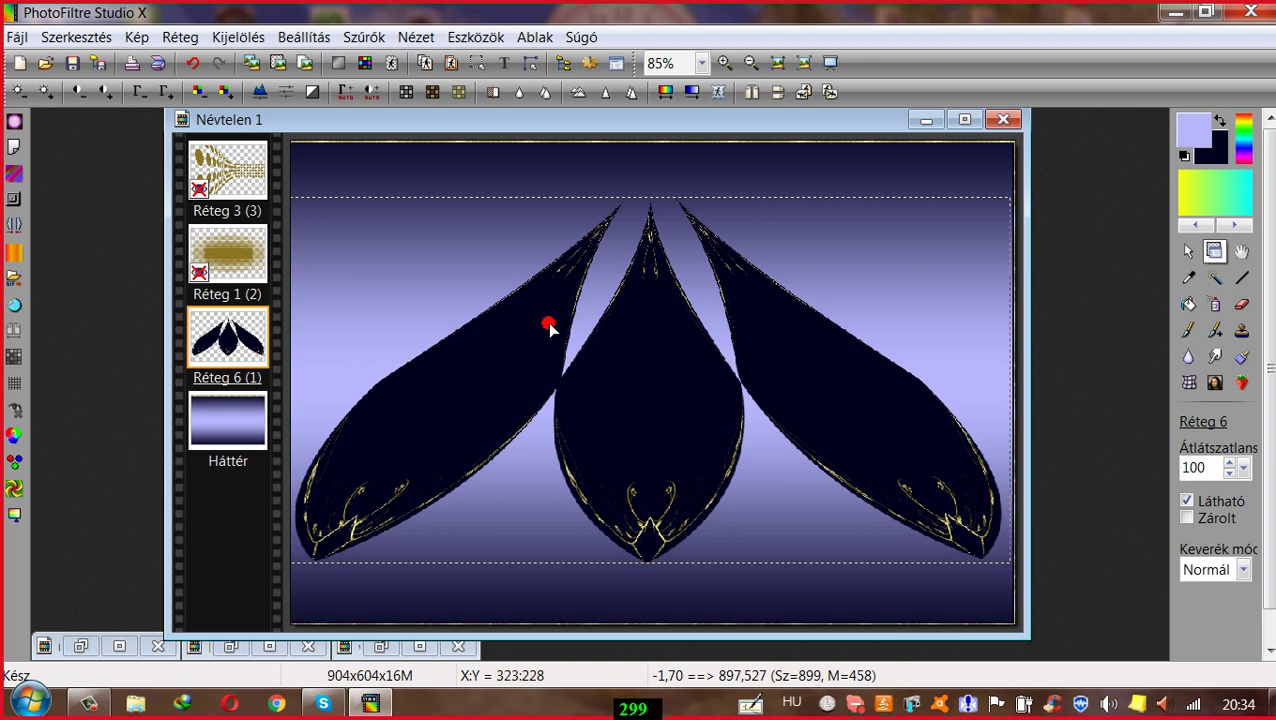
Step: Scale the distorted three-petal navy shape to 80% with a free transform, without rotation or skew
right_click(621, 354)
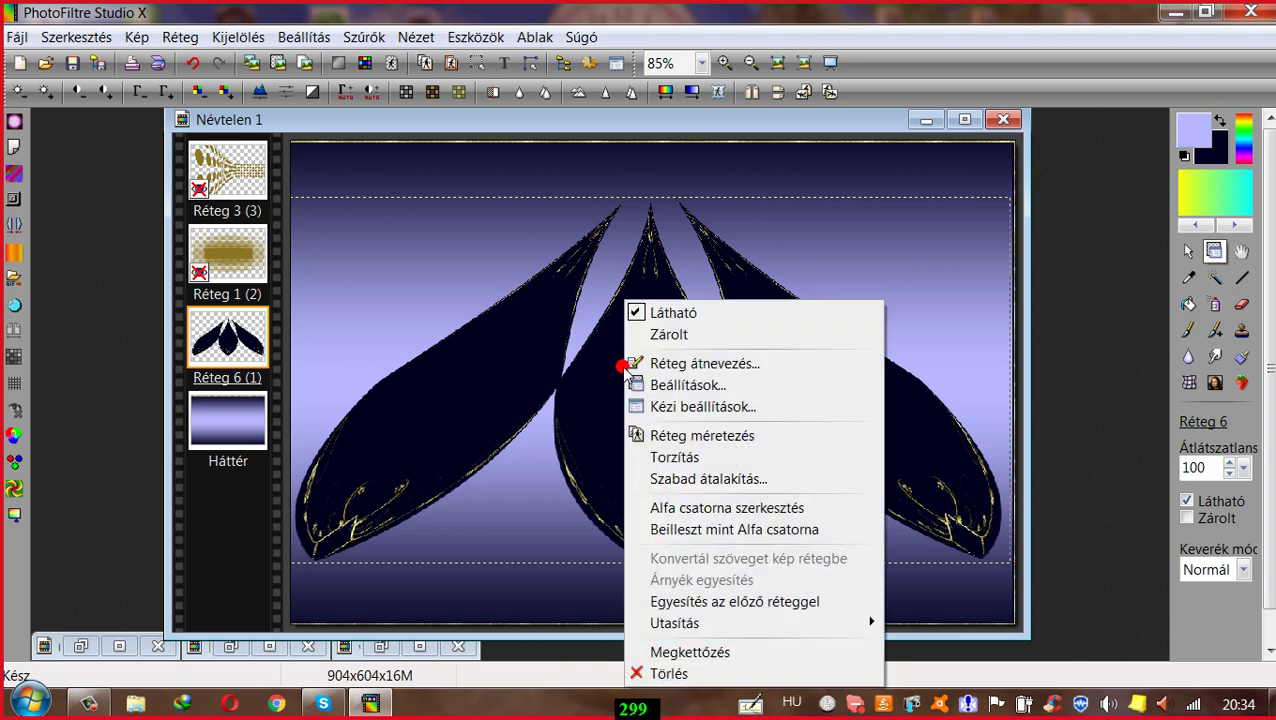
left_click(676, 478)
left_click_drag(878, 258, 864, 263)
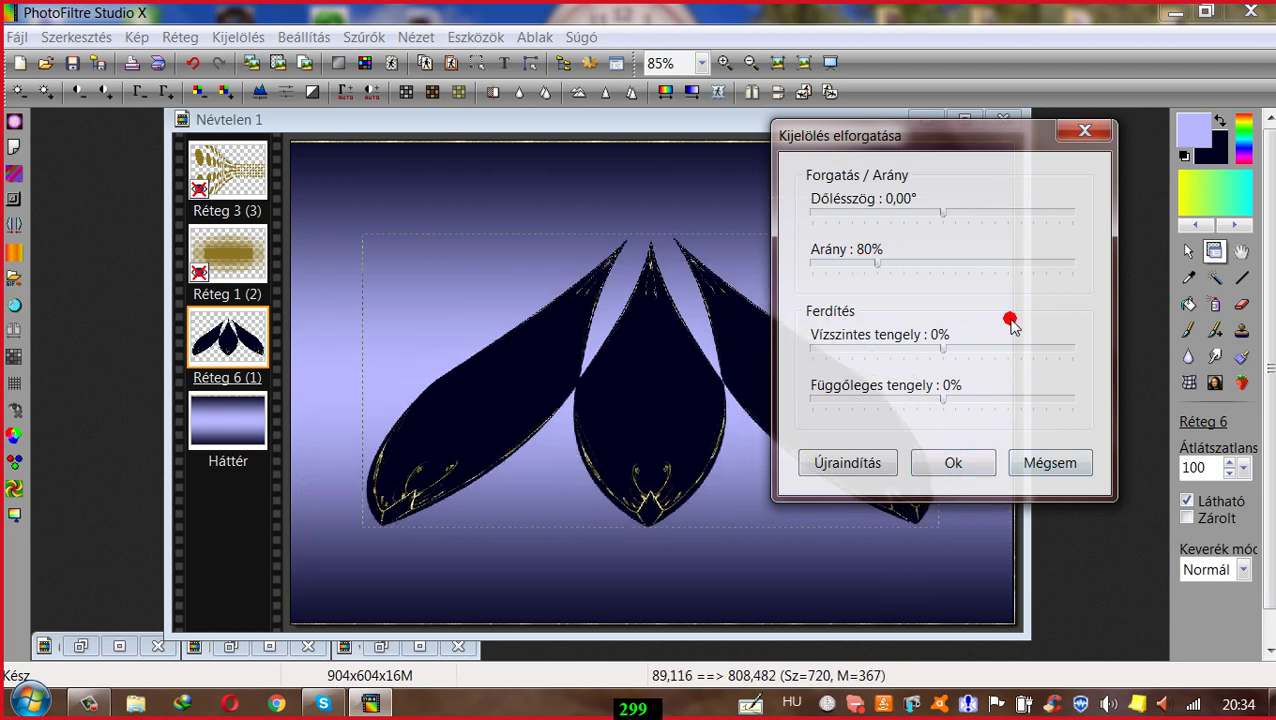
left_click(958, 460)
Step: Rotate the three-petal shape 90° clockwise and move it up so its middle petal sits at the image's mid-height
left_click(829, 91)
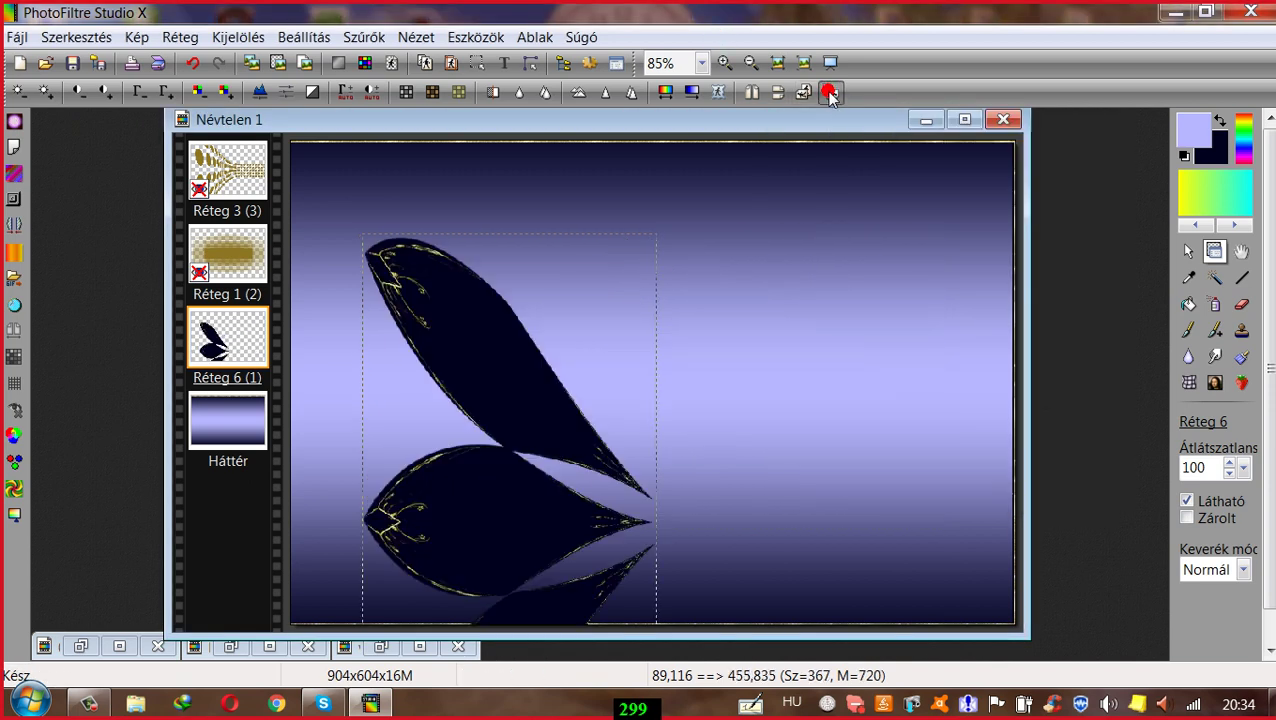
left_click_drag(507, 359, 507, 230)
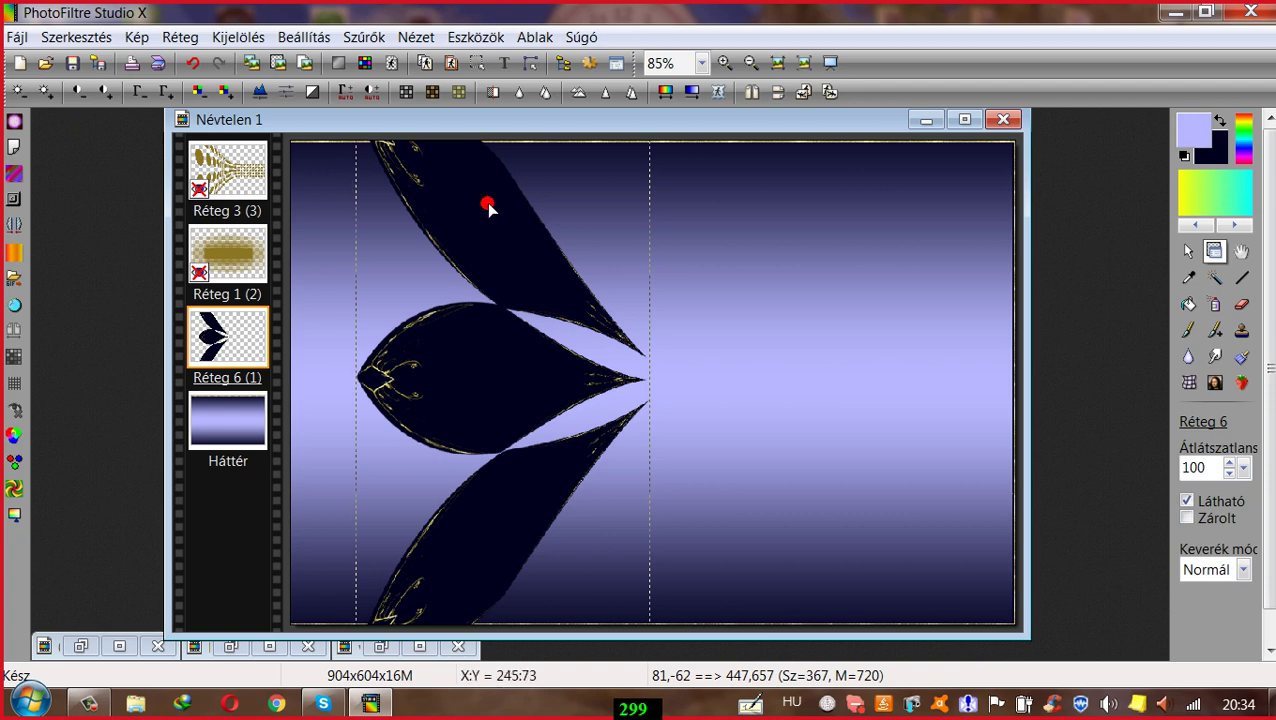
left_click_drag(473, 216, 461, 219)
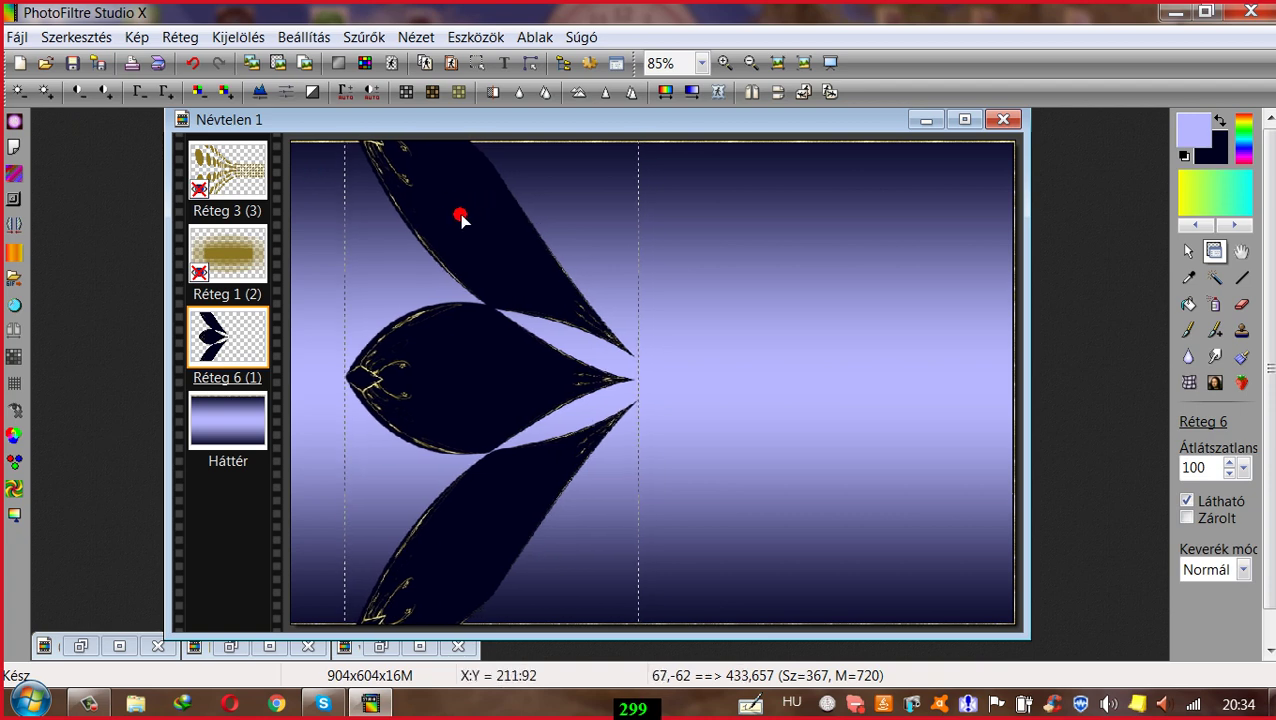
Step: Scale the rotated three-petal shape to 80% with a free transform so it fits within the image height
right_click(226, 338)
left_click(262, 479)
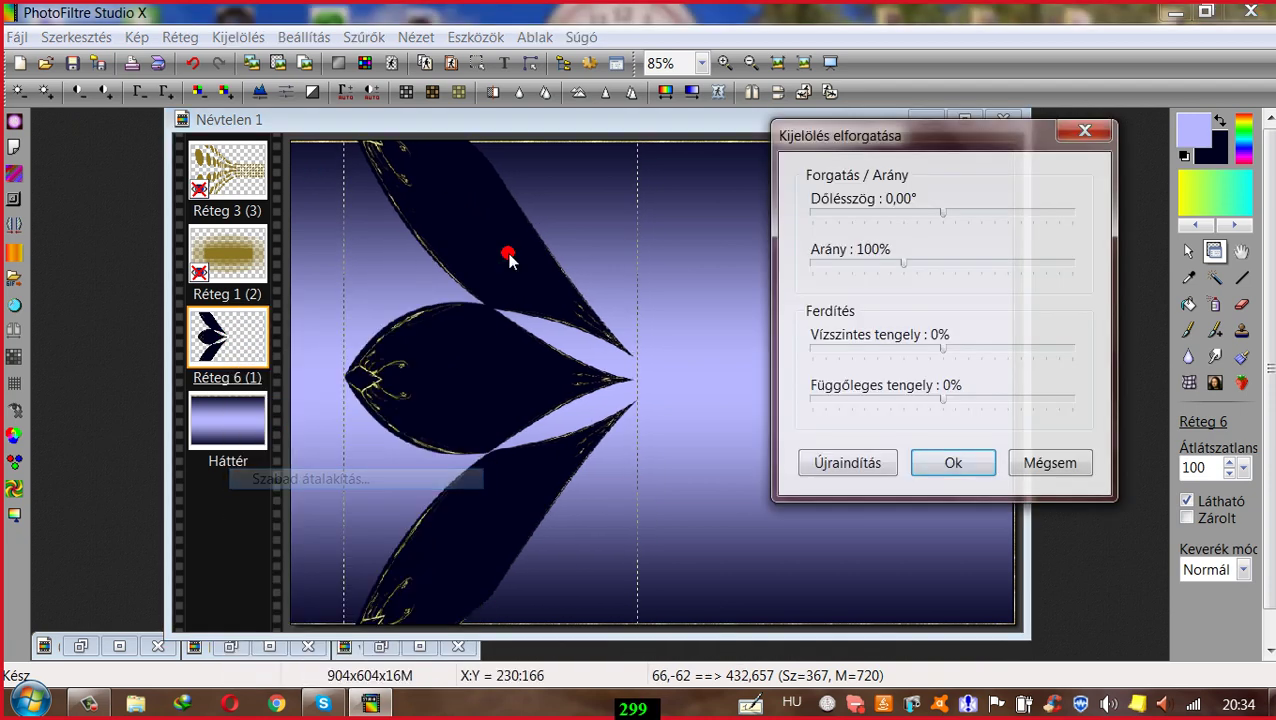
left_click(872, 262)
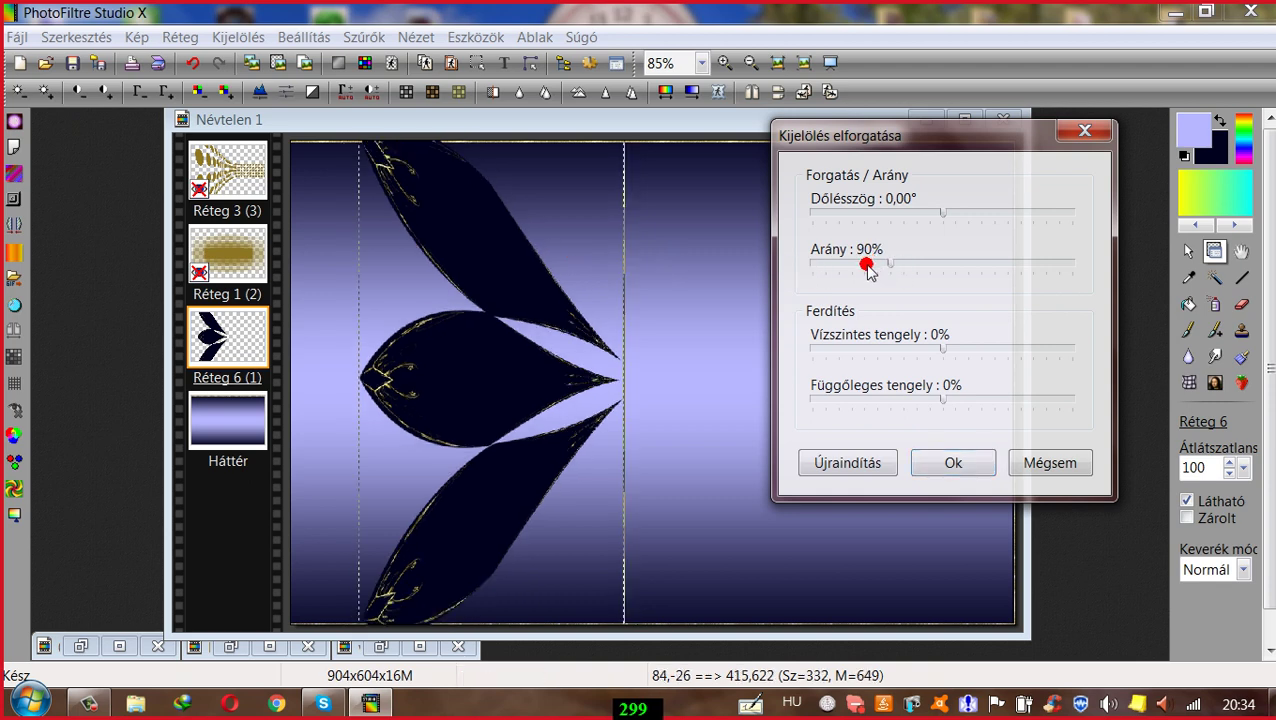
left_click_drag(867, 266, 857, 264)
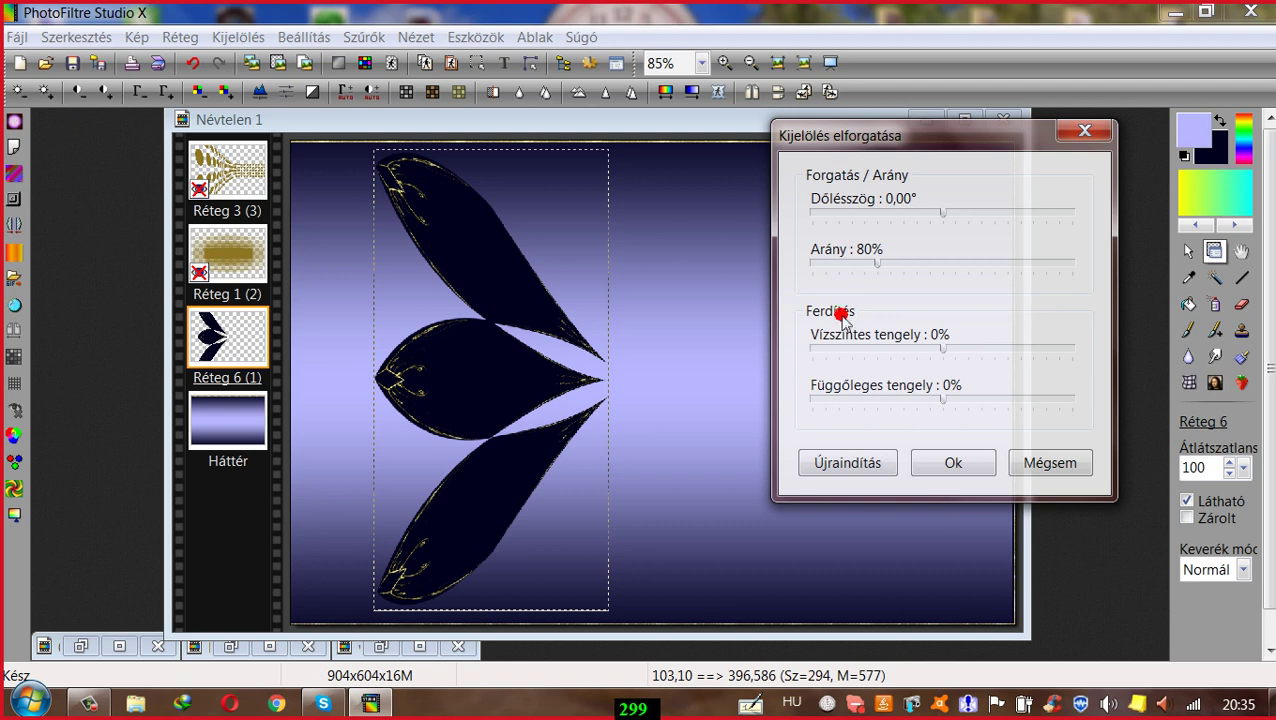
left_click(948, 462)
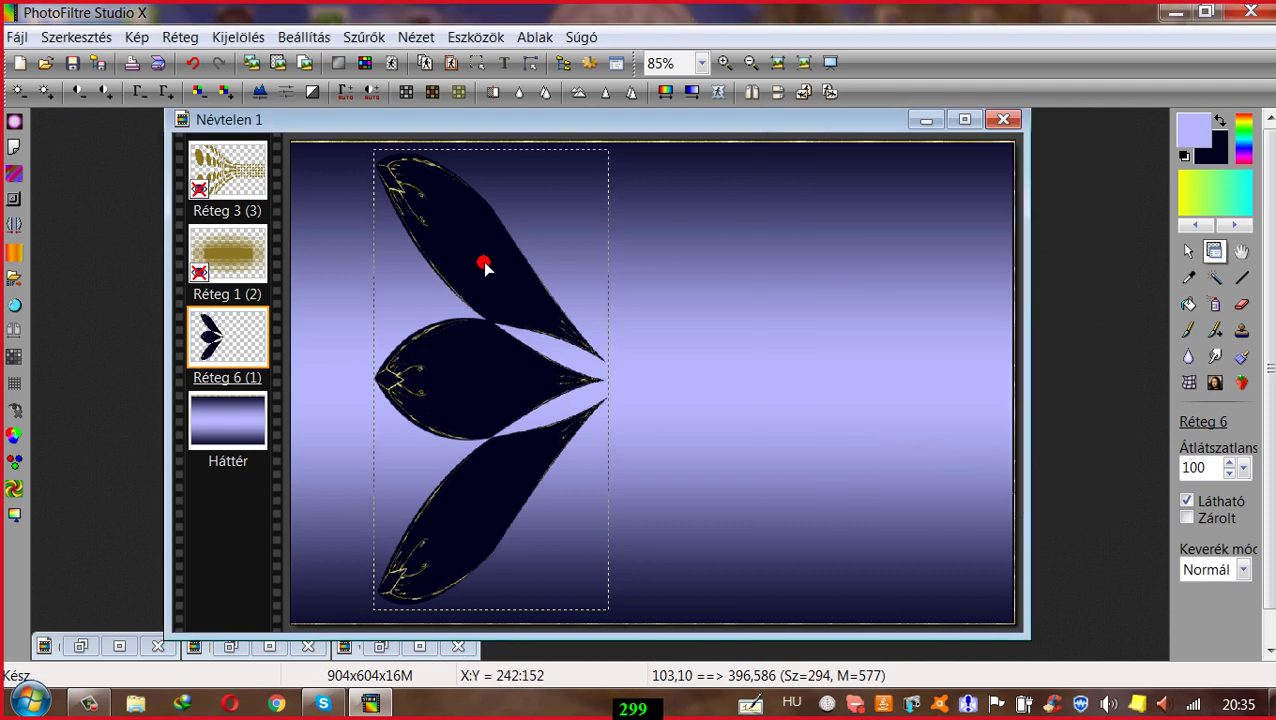
Step: Position the three-petal shape near the image's left border, about 12 px from the left edge and 13 px from the upper edge
left_click_drag(483, 265, 413, 265)
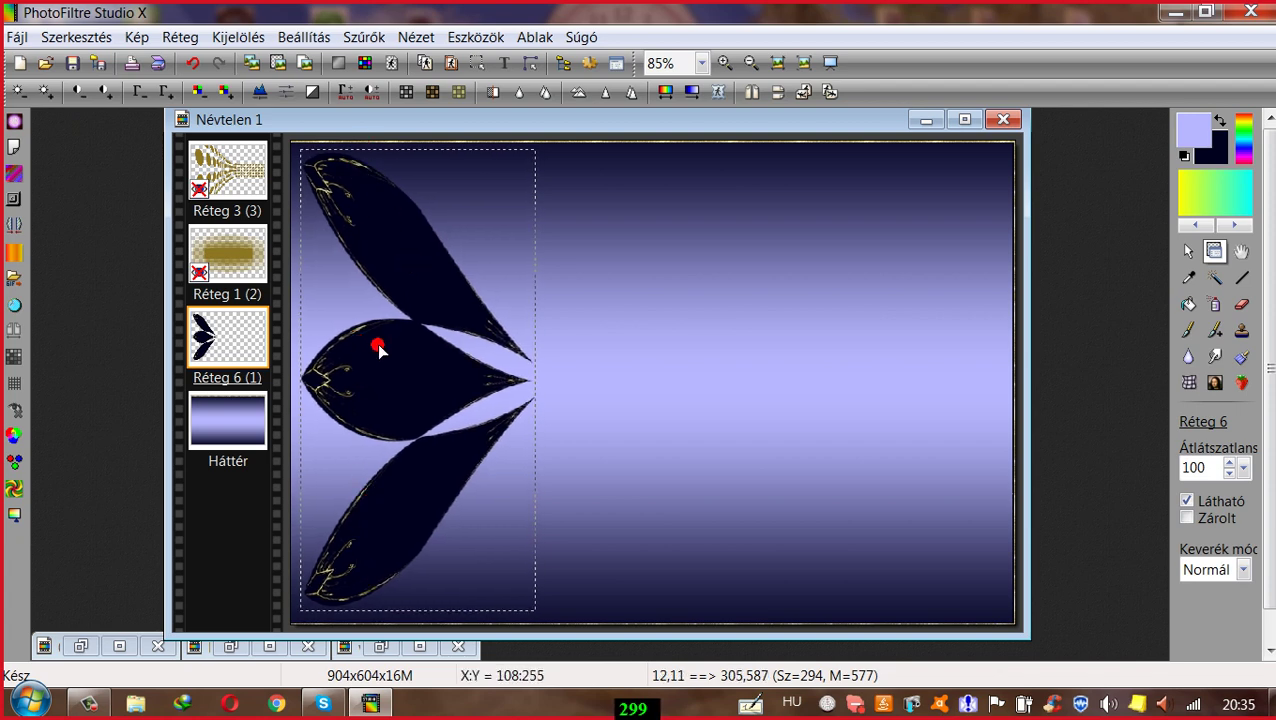
left_click_drag(366, 392, 366, 396)
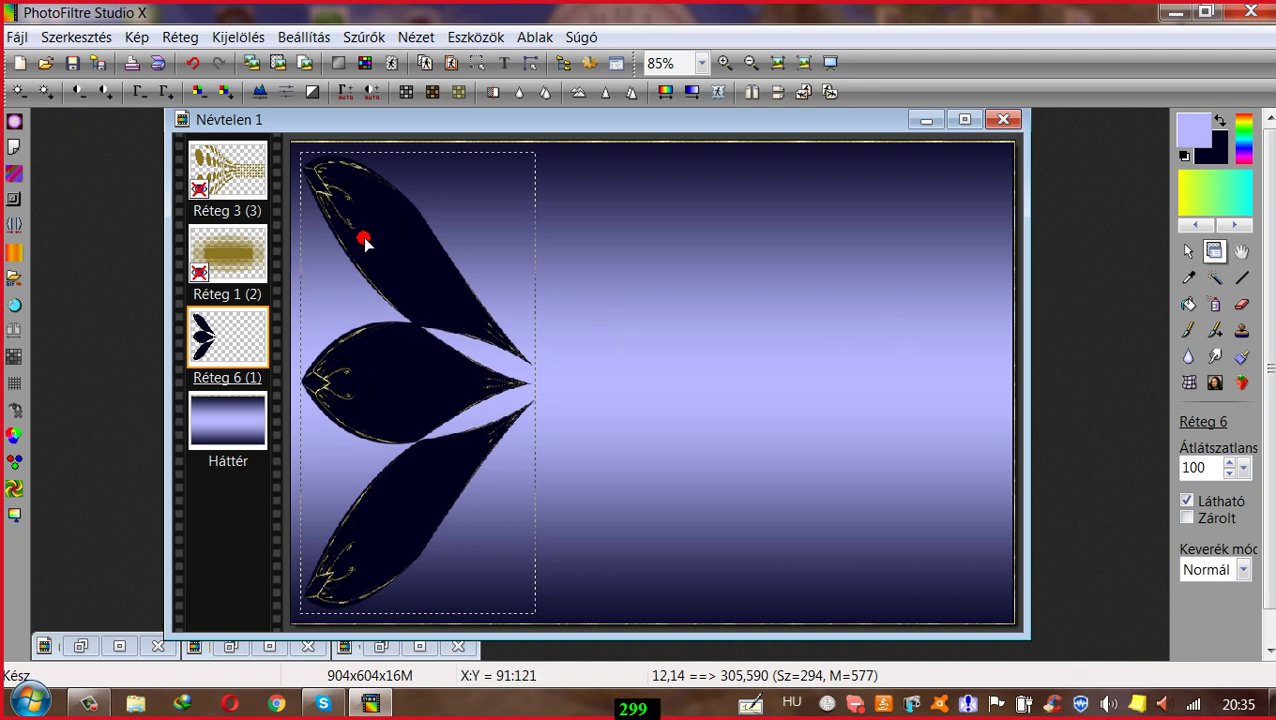
left_click_drag(366, 240, 364, 240)
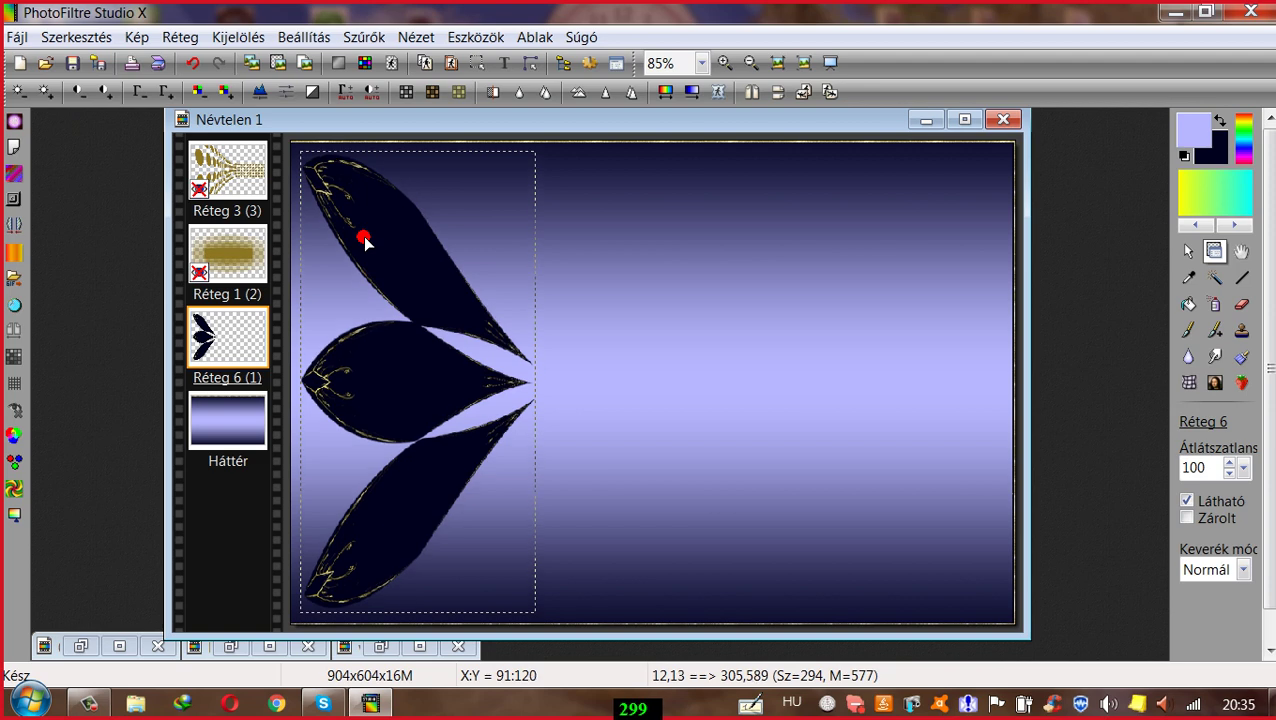
Step: Select the outline of the three-petal shape on layer Réteg 6
left_click(669, 239)
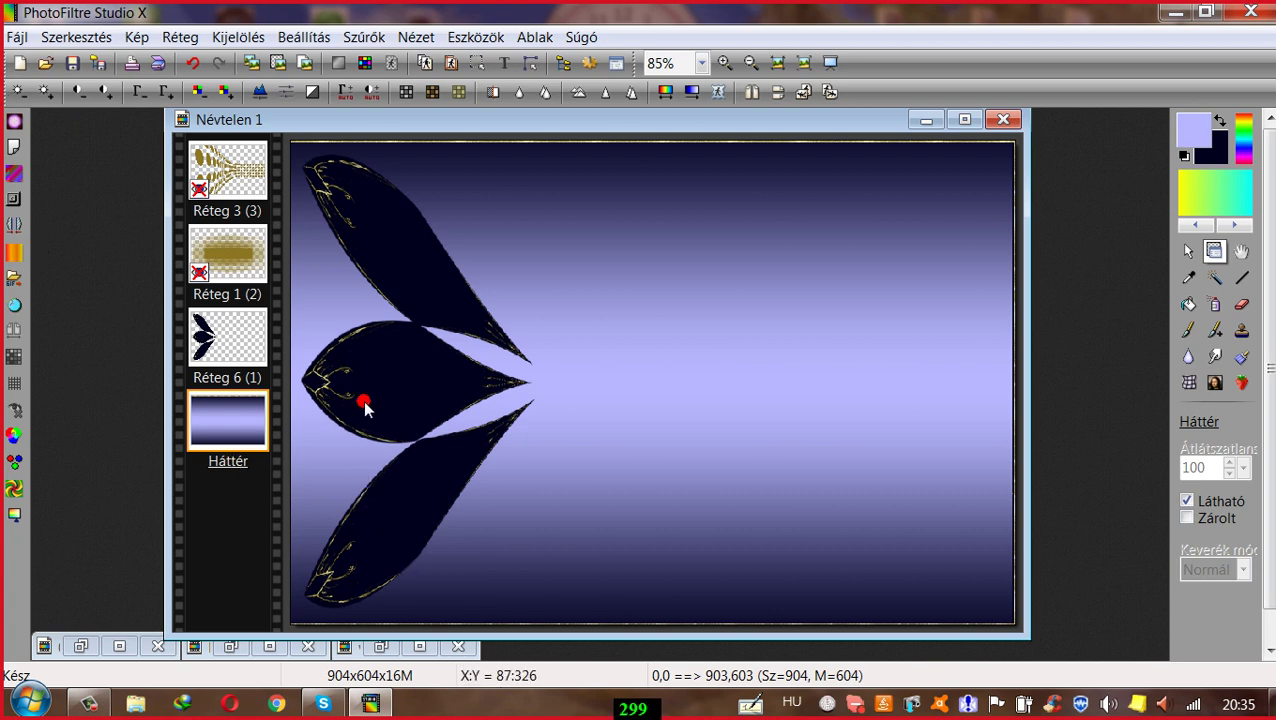
left_click(215, 336)
left_click(232, 37)
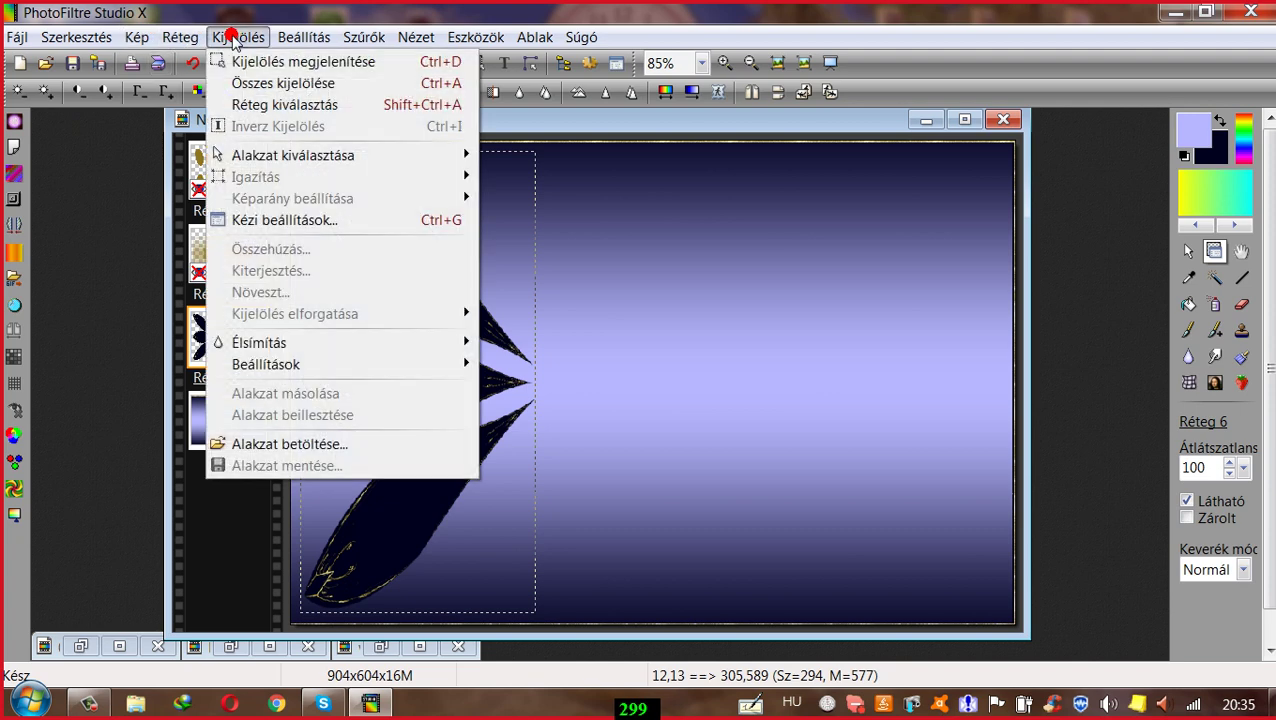
left_click(277, 107)
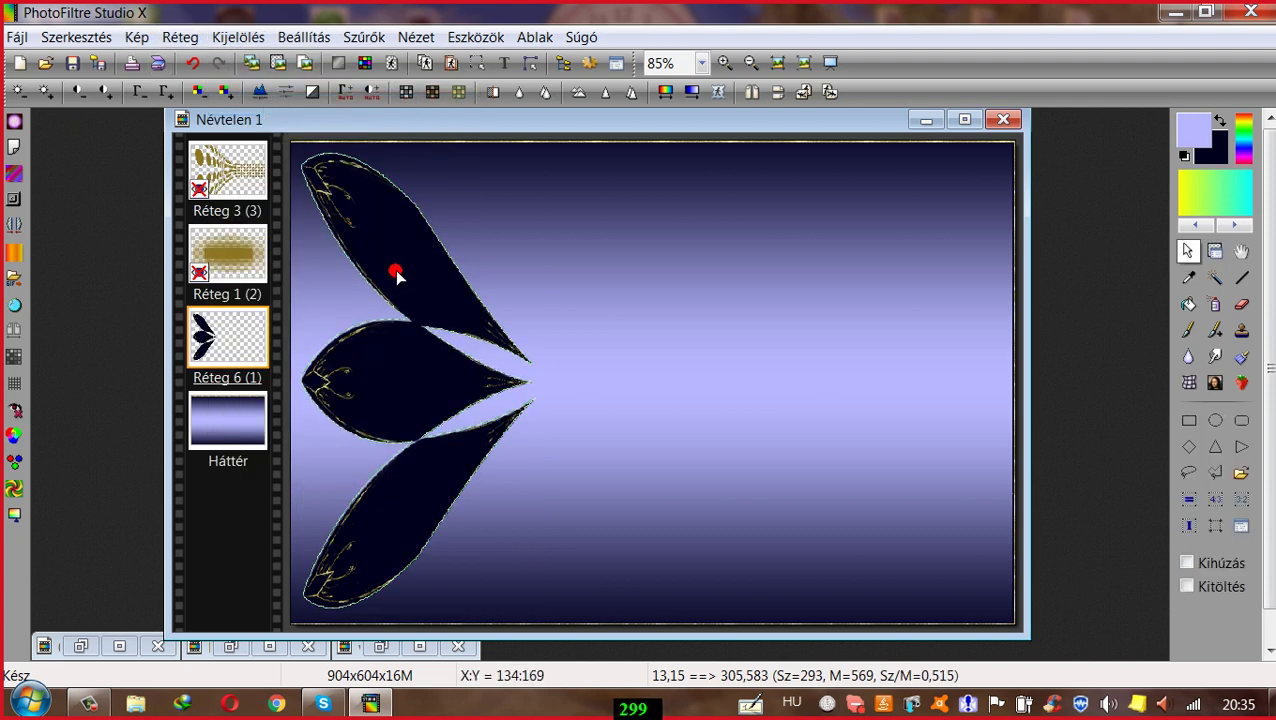
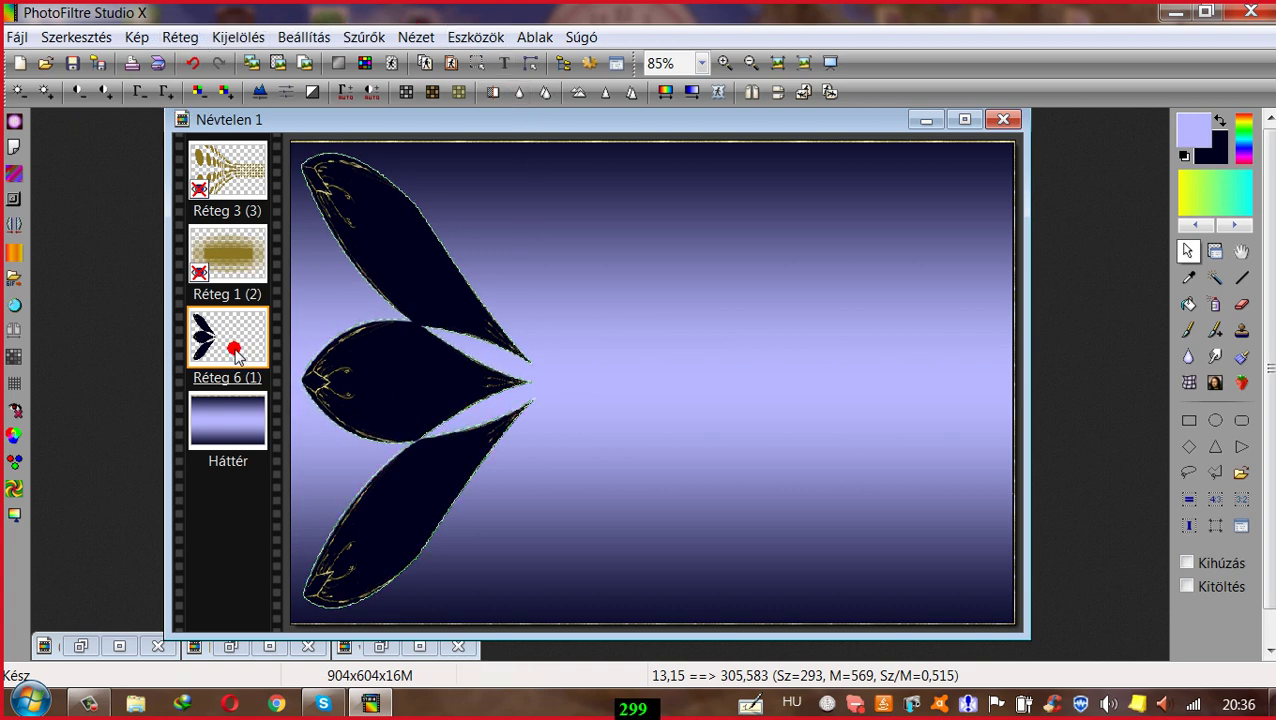
Step: Add a new empty layer above Réteg 6 and show the petal selection again on it
left_click(176, 37)
mouse_move(270, 63)
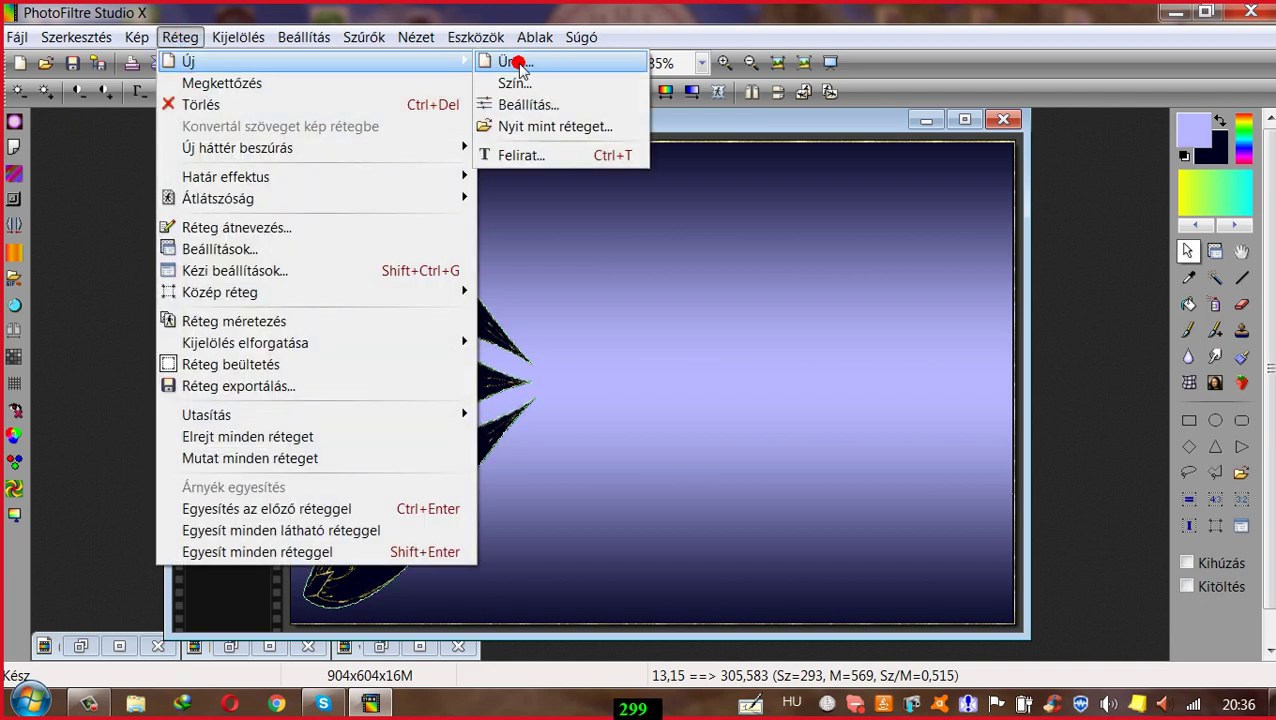
left_click(678, 63)
left_click(1008, 589)
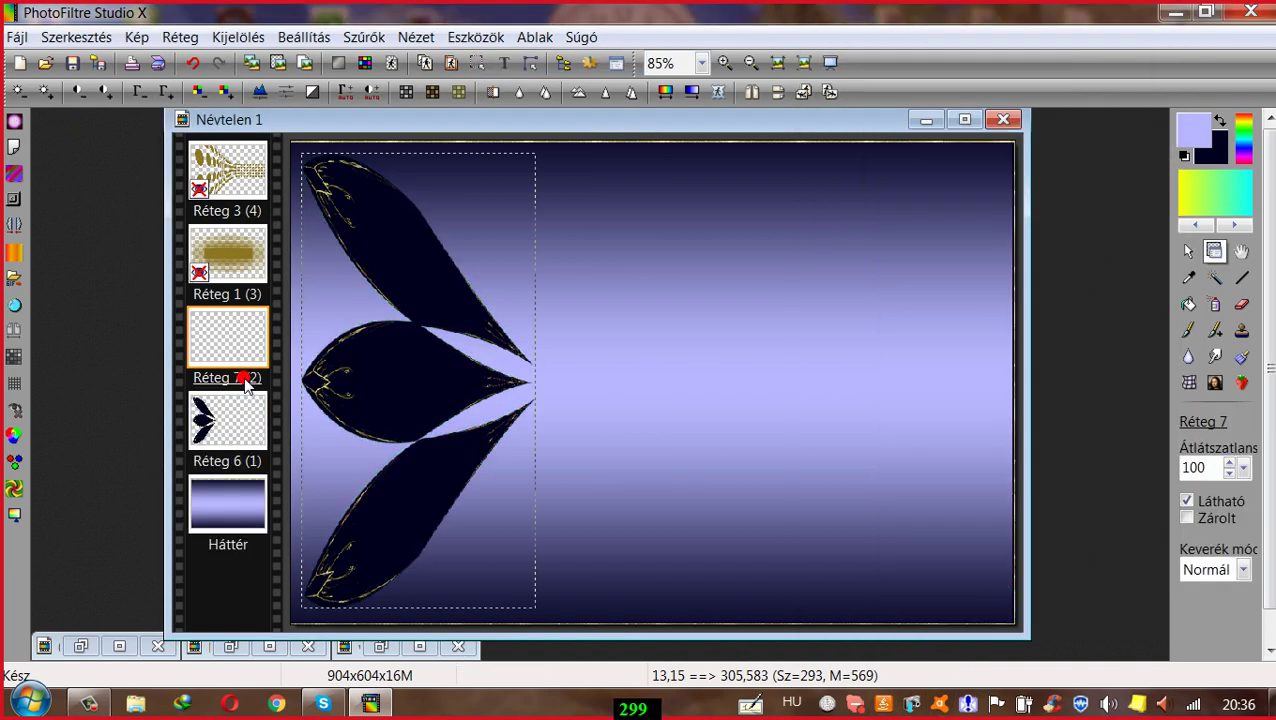
left_click(477, 62)
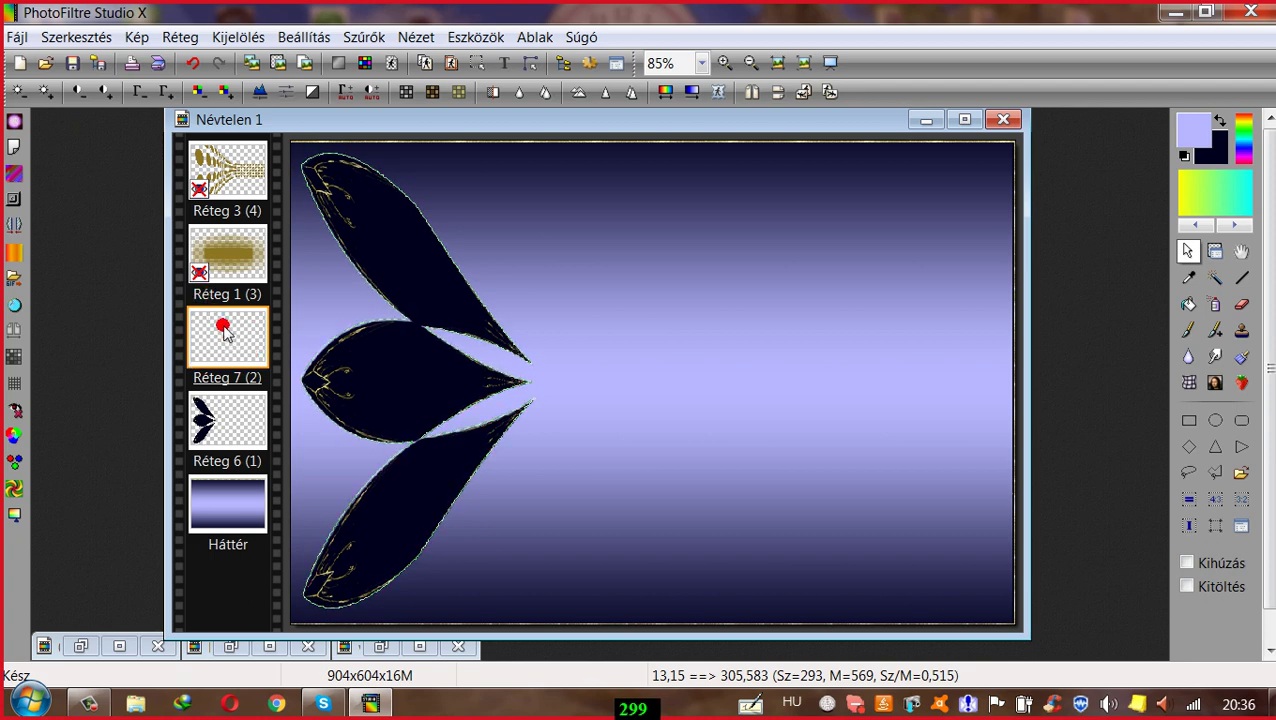
Step: Expand the petal-shaped selection by a width of 3
left_click(238, 37)
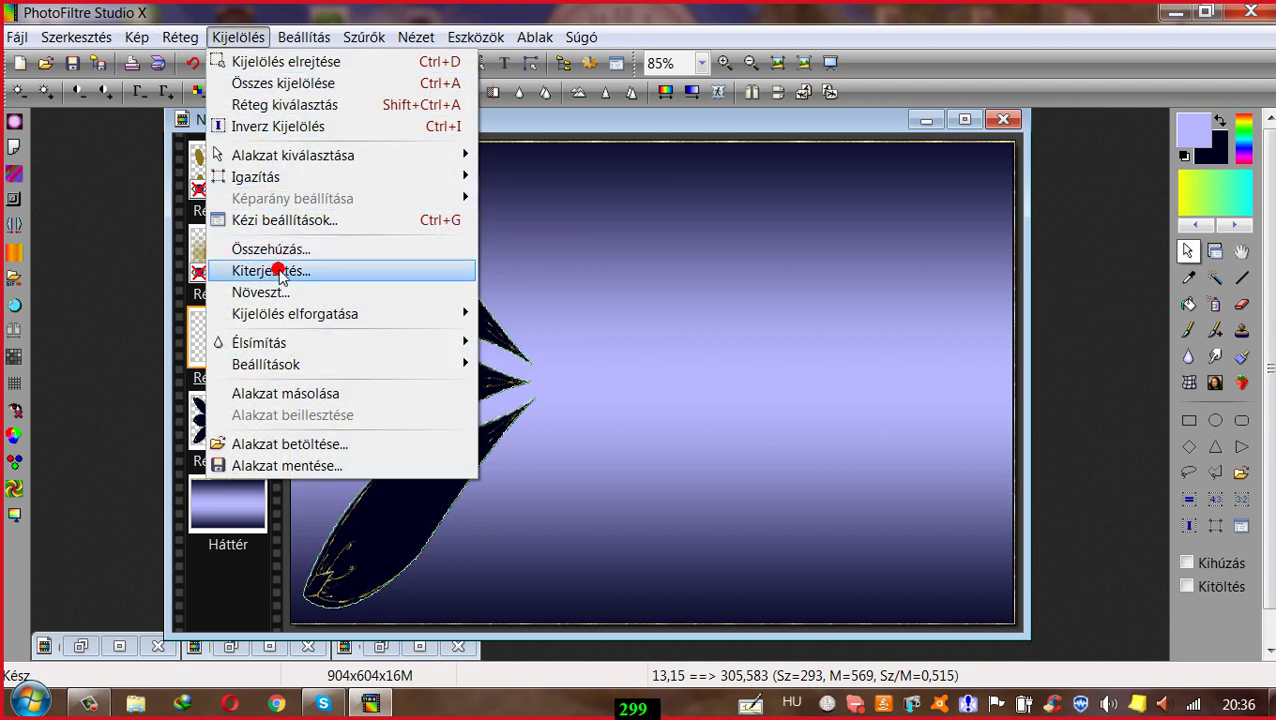
left_click(279, 272)
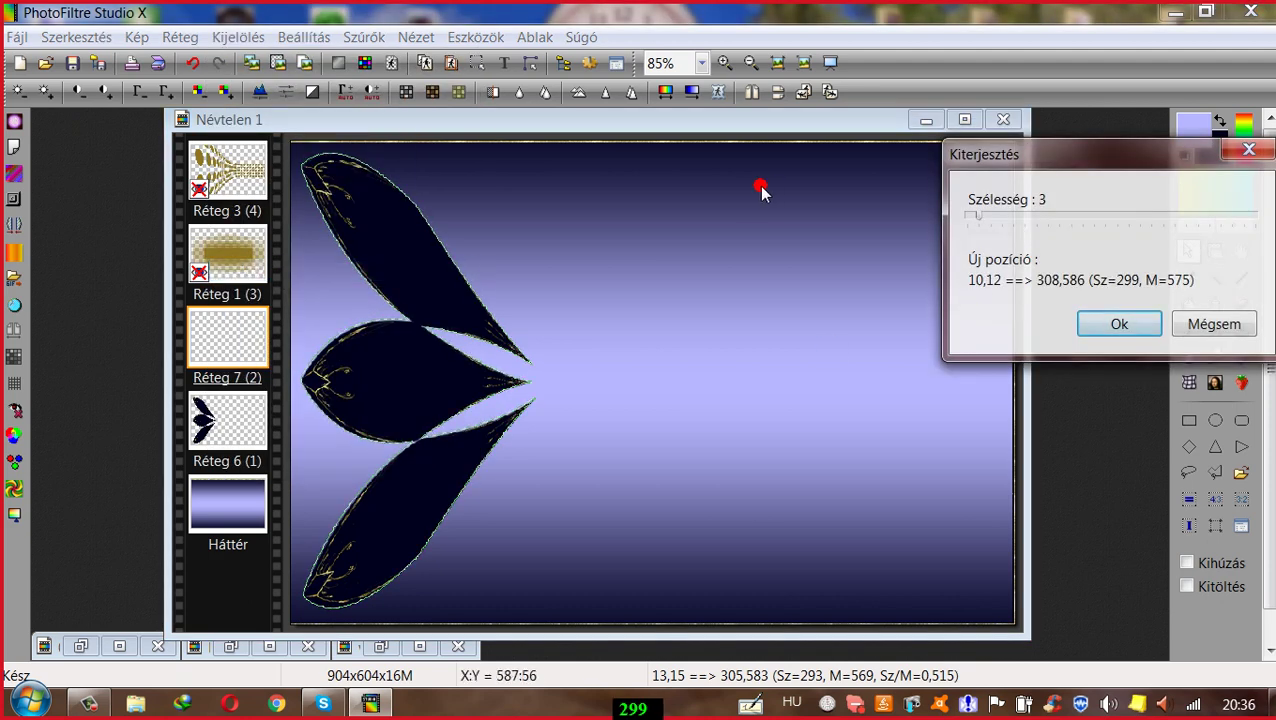
left_click(1107, 326)
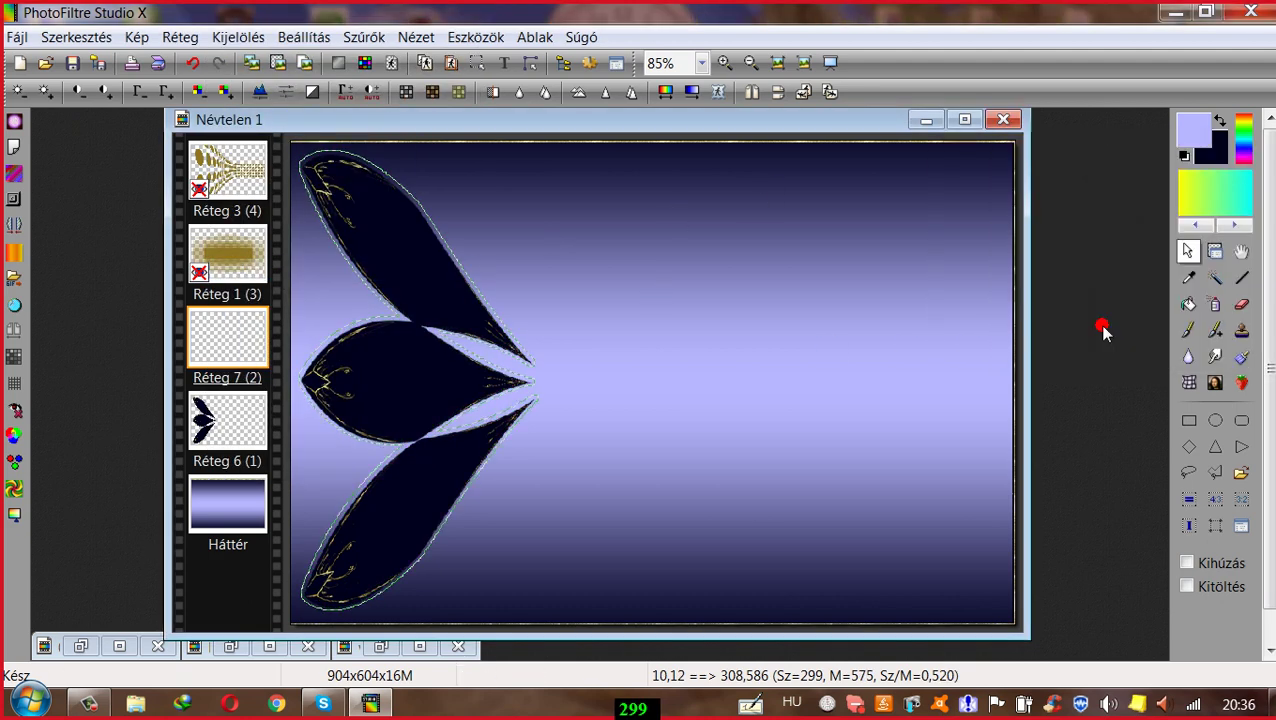
Step: Fill the petal selection on the empty layer Réteg 7 with gold pattern 2 from the ARANY patterns folder
left_click(1189, 304)
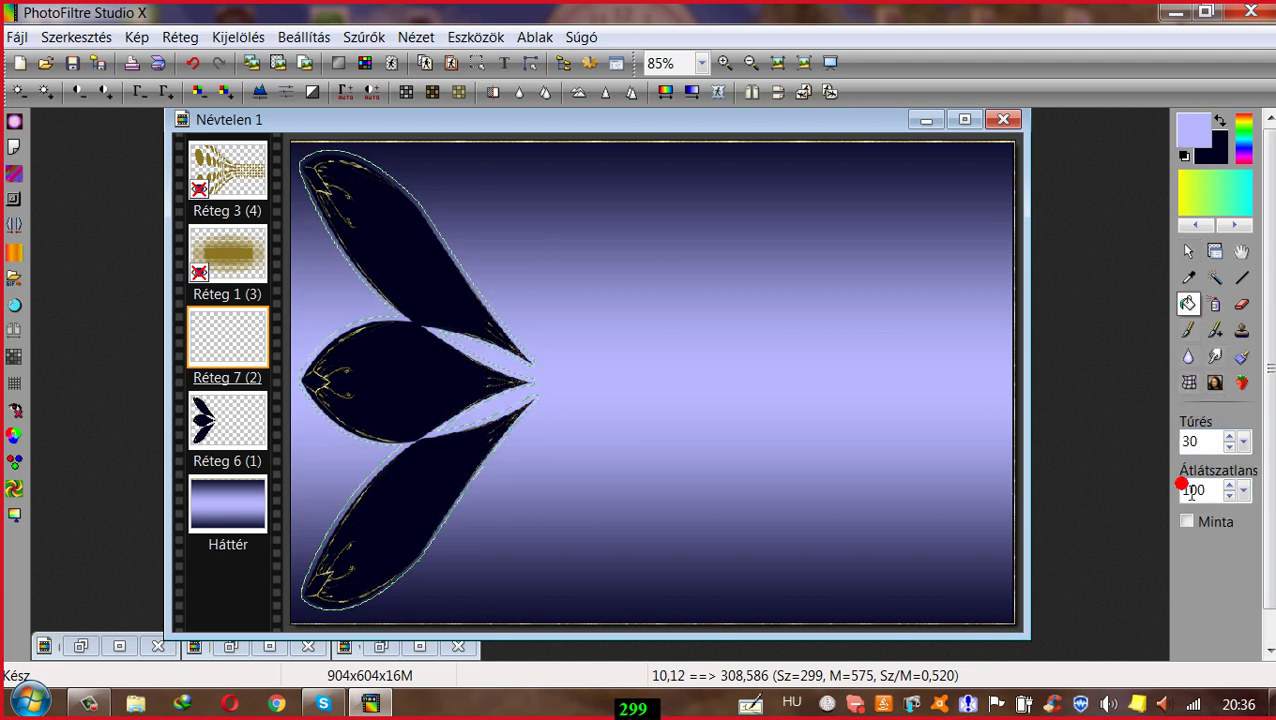
left_click(1182, 521)
double_click(493, 225)
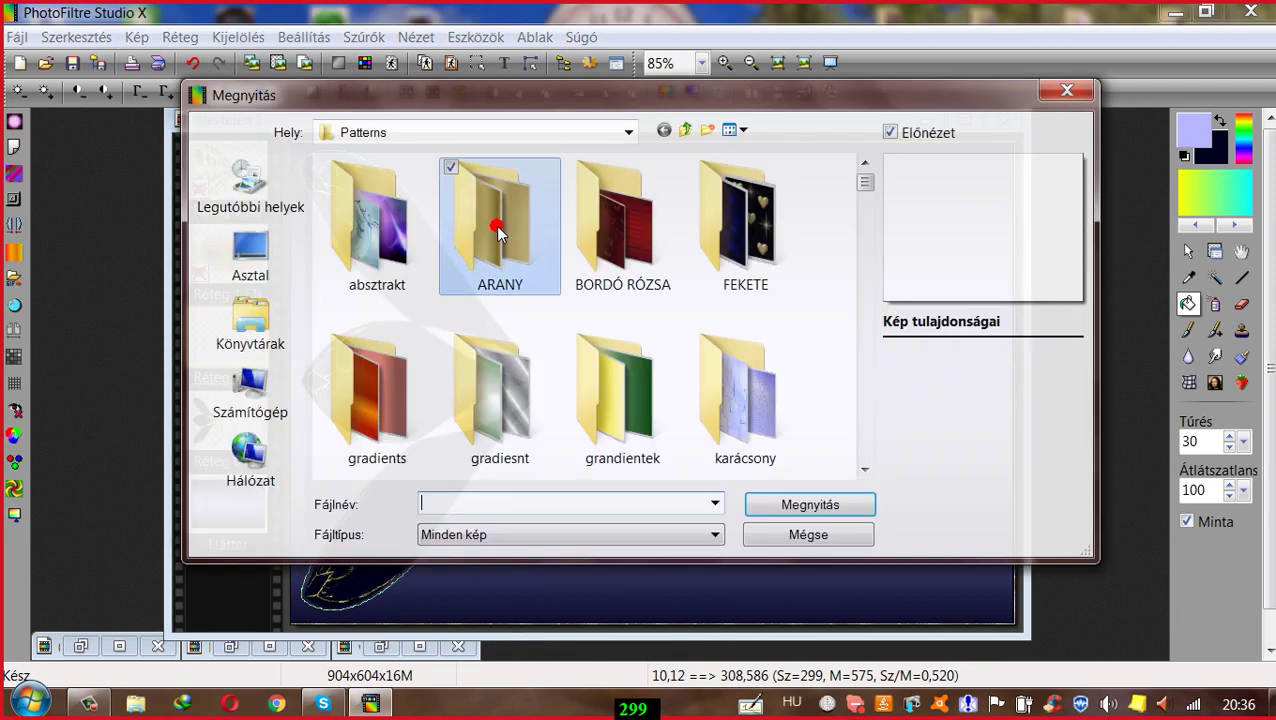
left_click(500, 413)
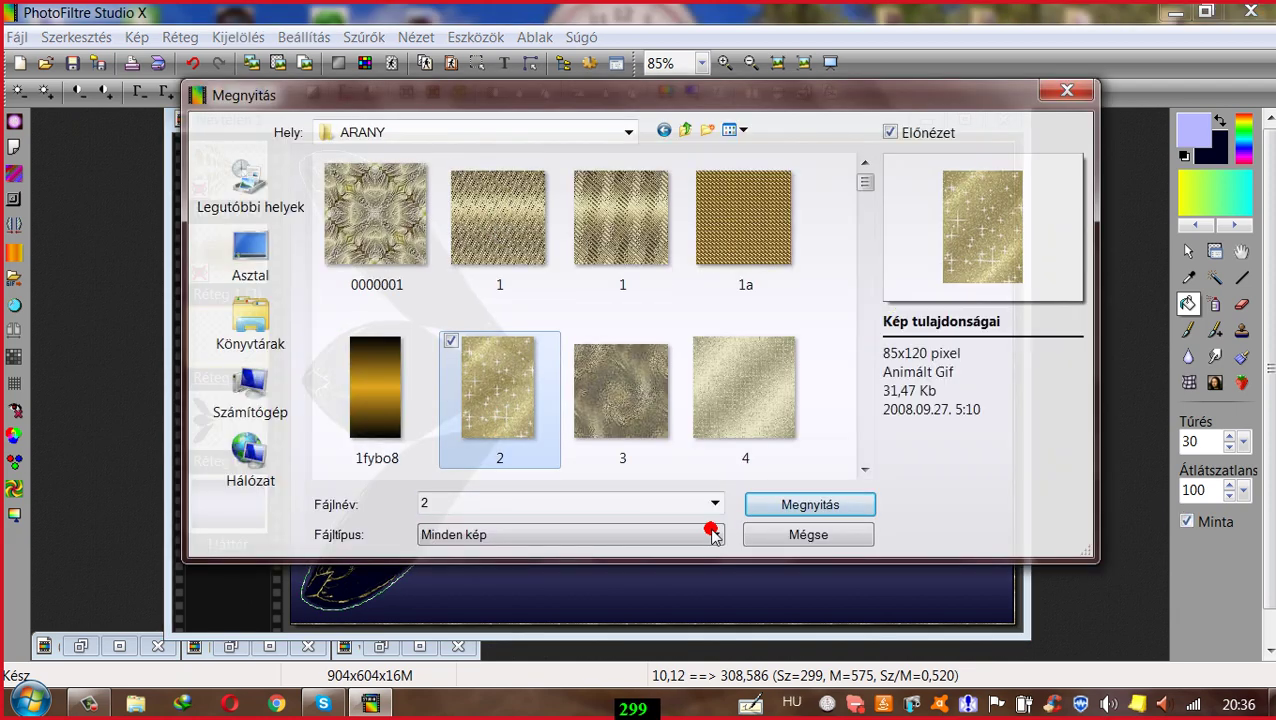
left_click(813, 506)
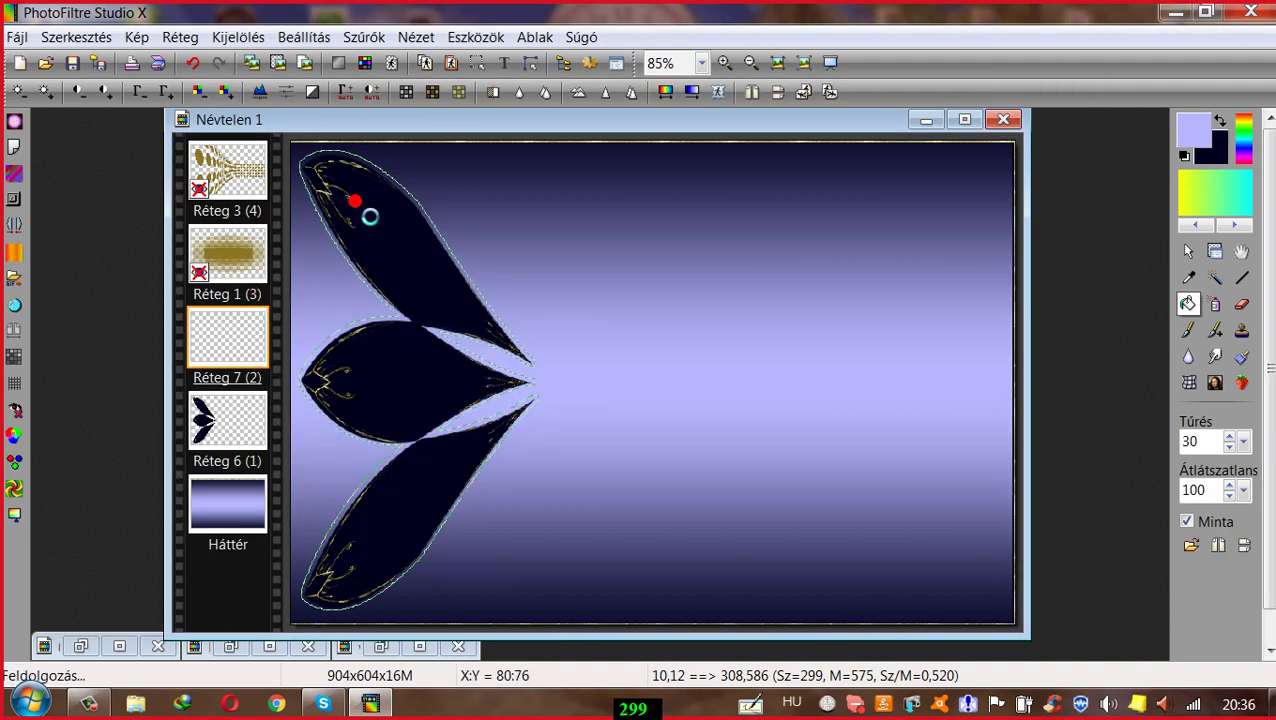
left_click(362, 208)
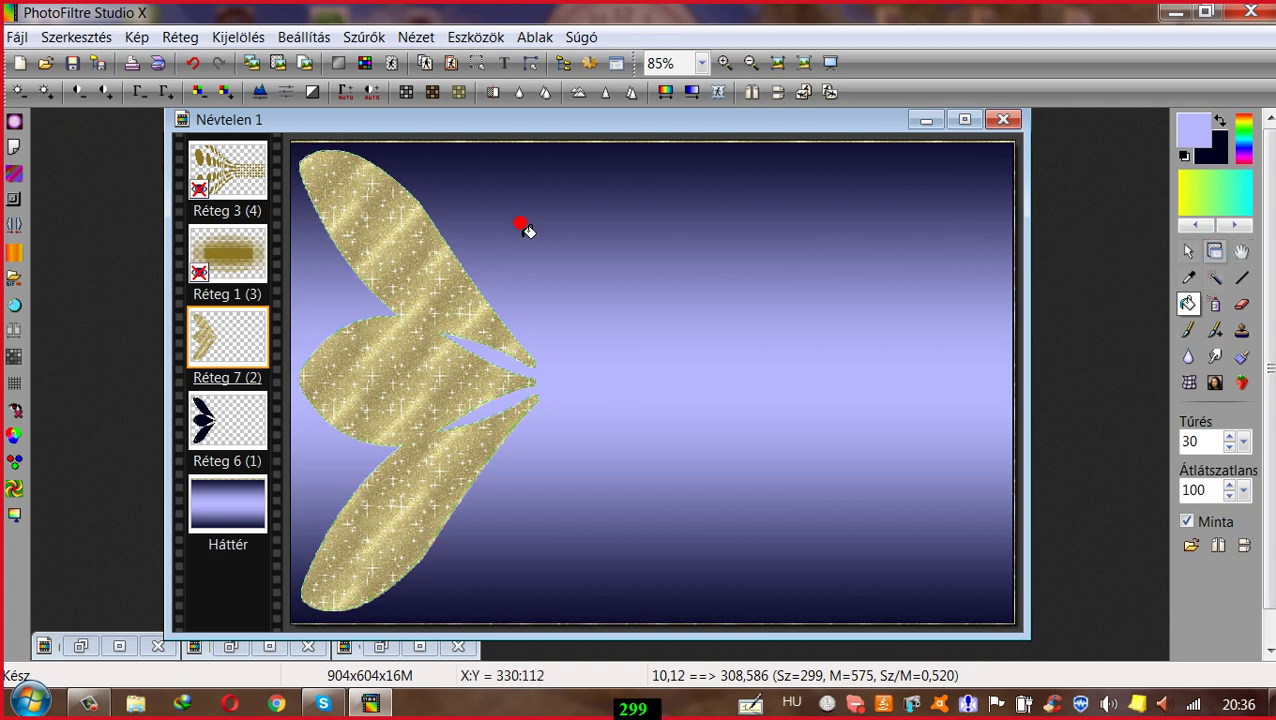
Step: Contract the petal selection by a width of 3 and delete the gold fill inside it, leaving only an outline
left_click(224, 40)
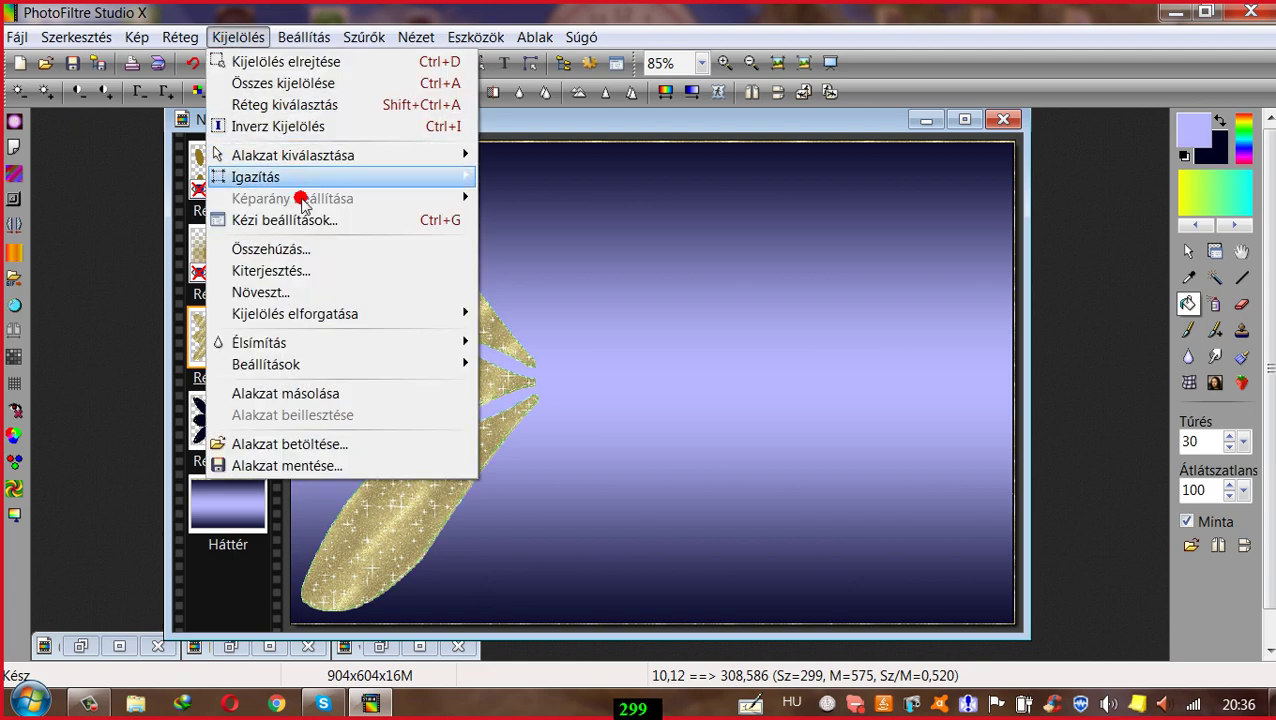
left_click(271, 249)
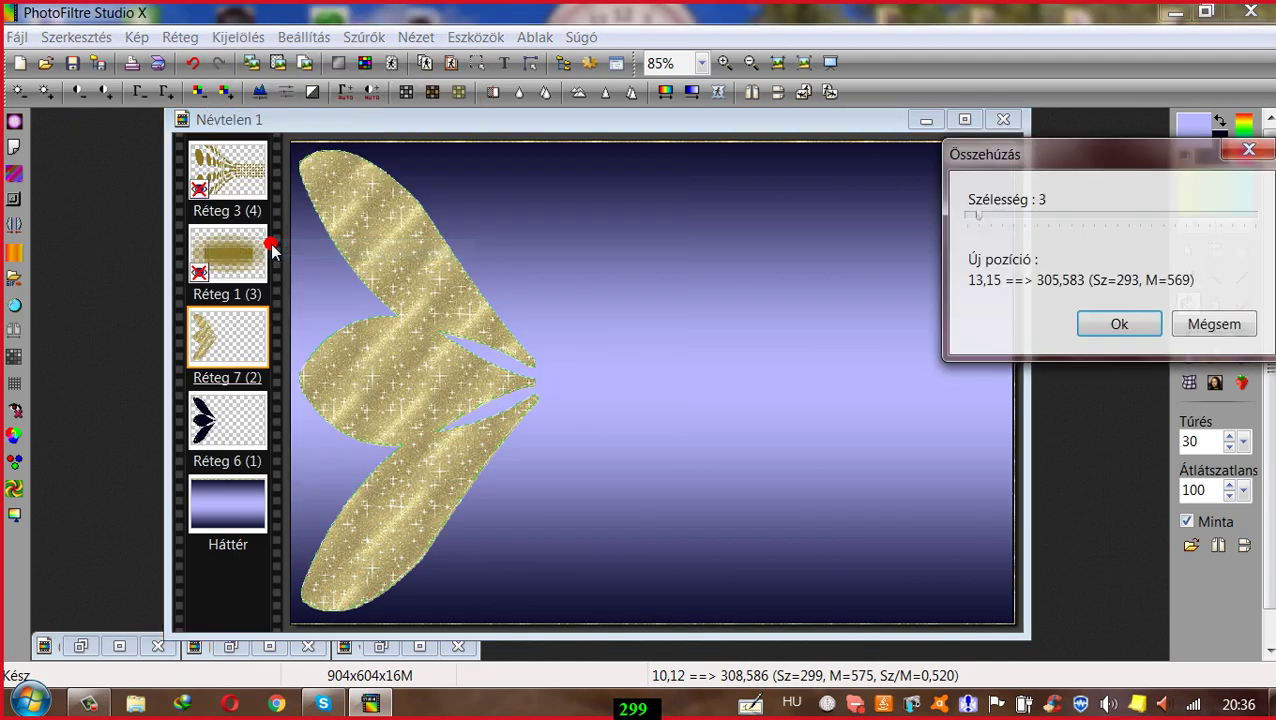
left_click(1113, 330)
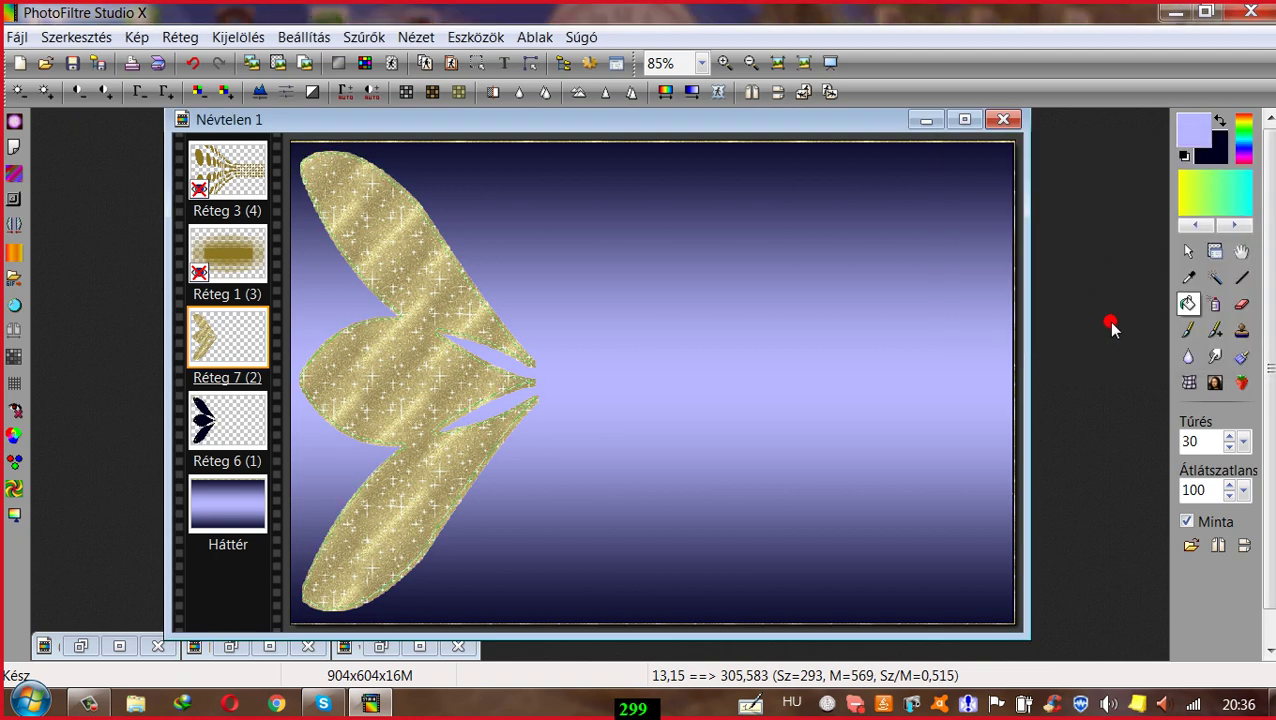
key("Delete")
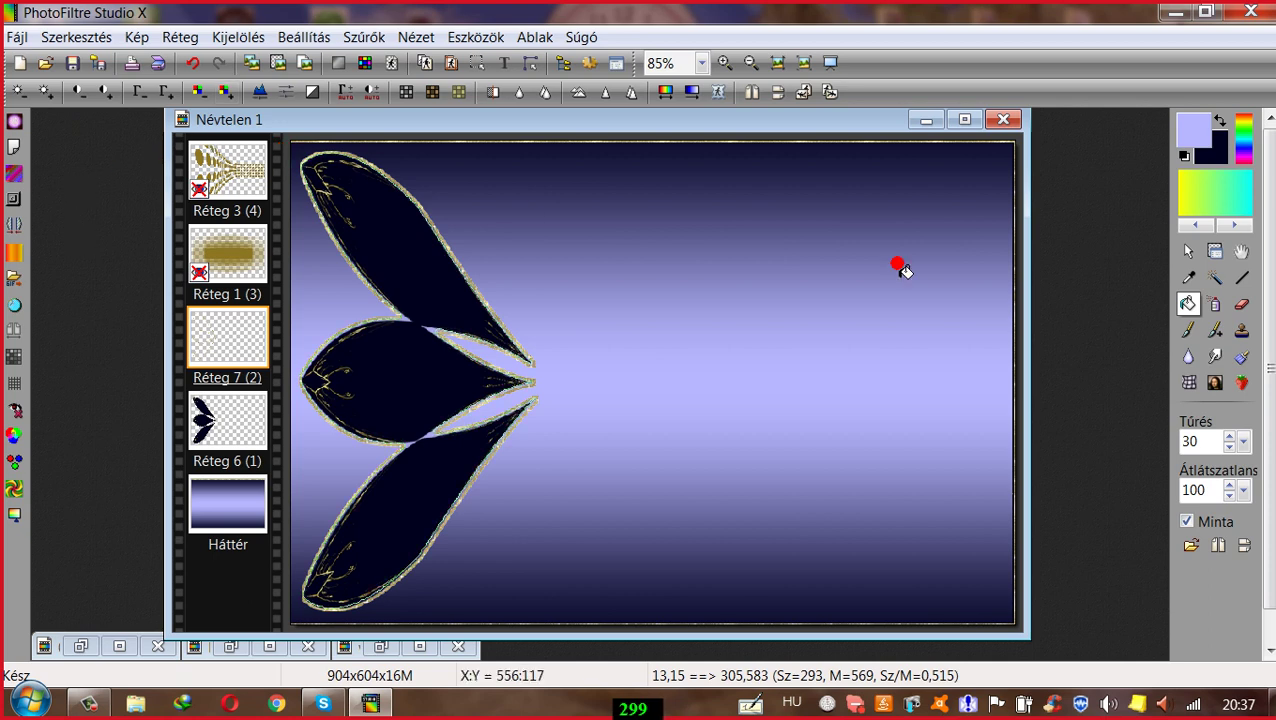
Step: Turn on a shadow for the gold outline layer Réteg 7 with X and Y offsets of 2
left_click(1213, 251)
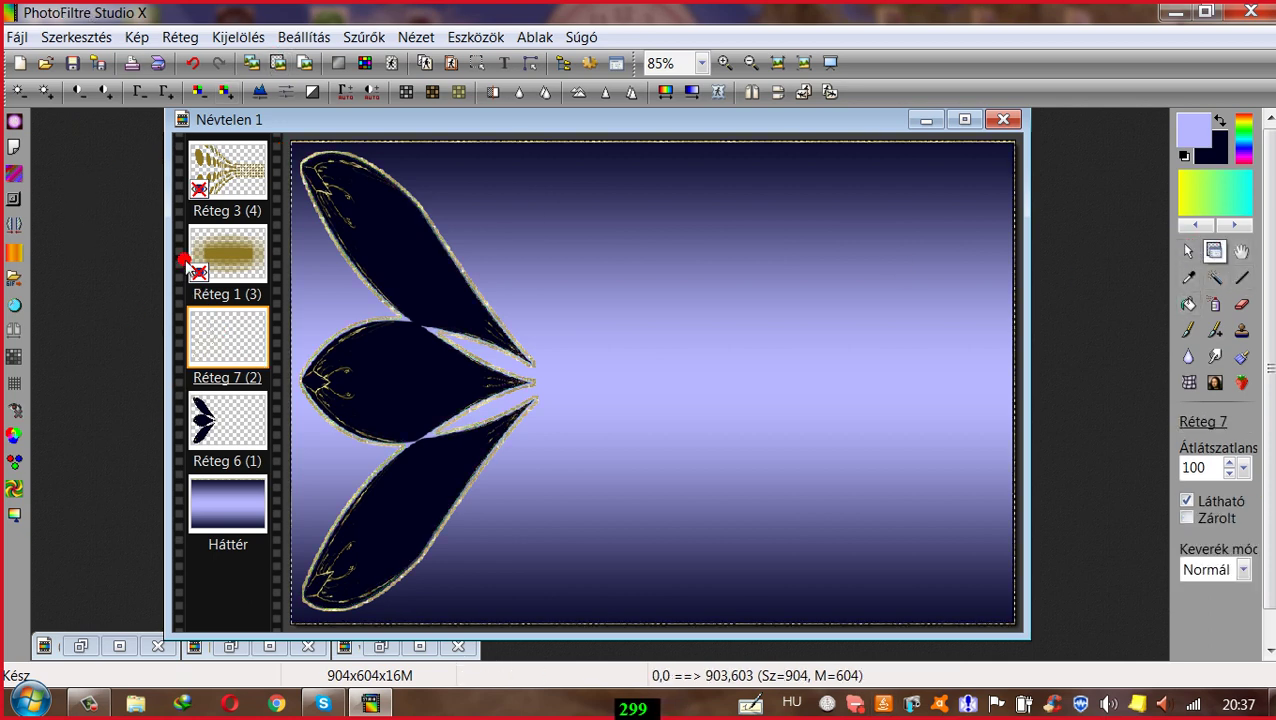
left_click(180, 37)
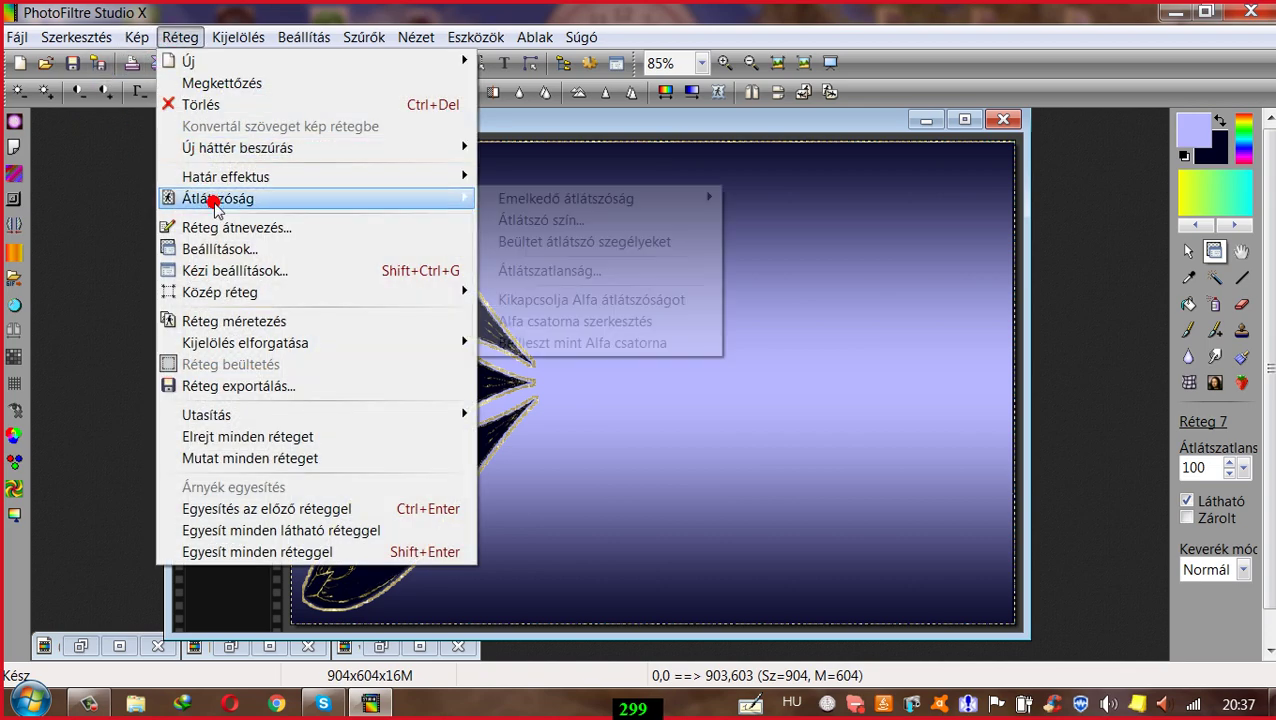
left_click(226, 249)
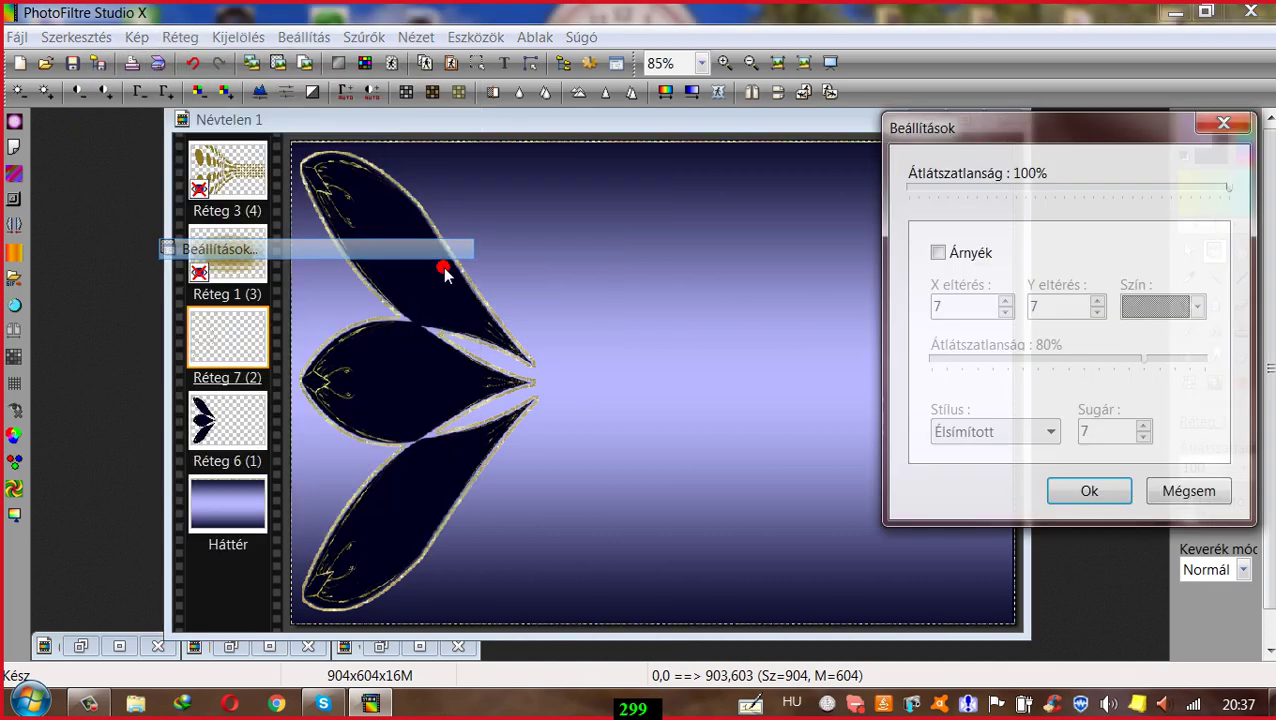
left_click(938, 253)
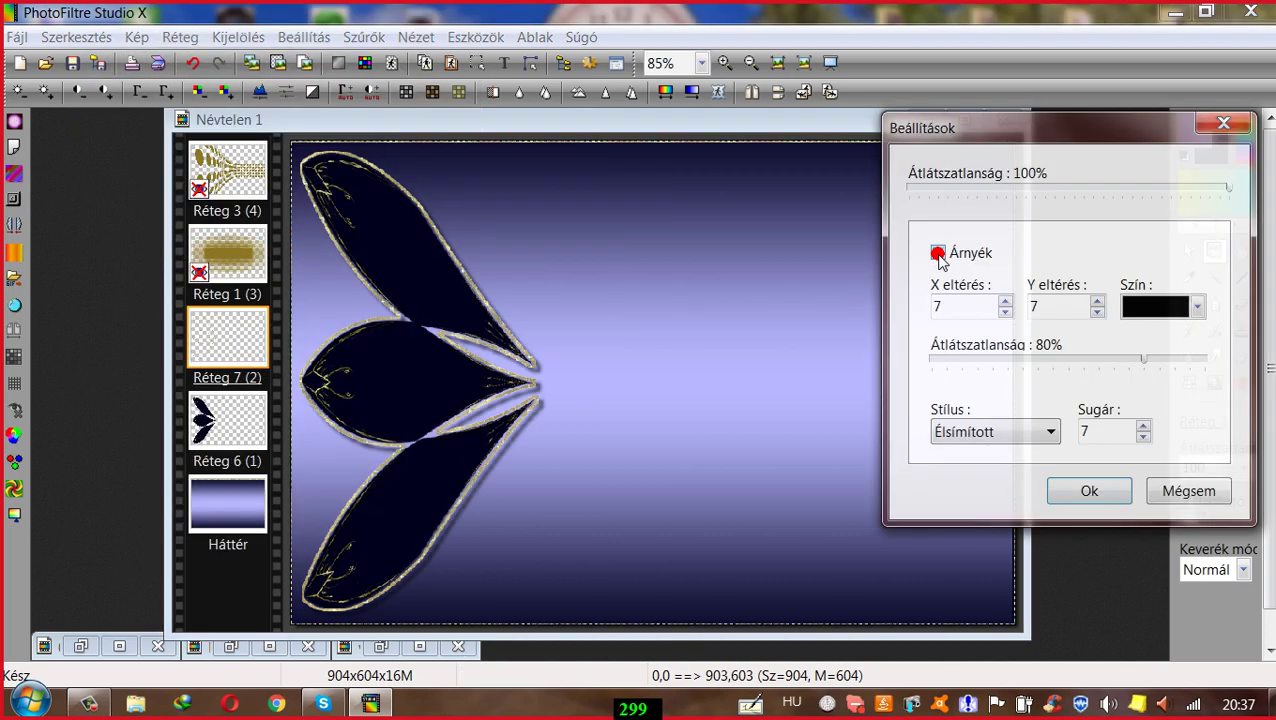
left_click(1004, 312)
left_click(1005, 313)
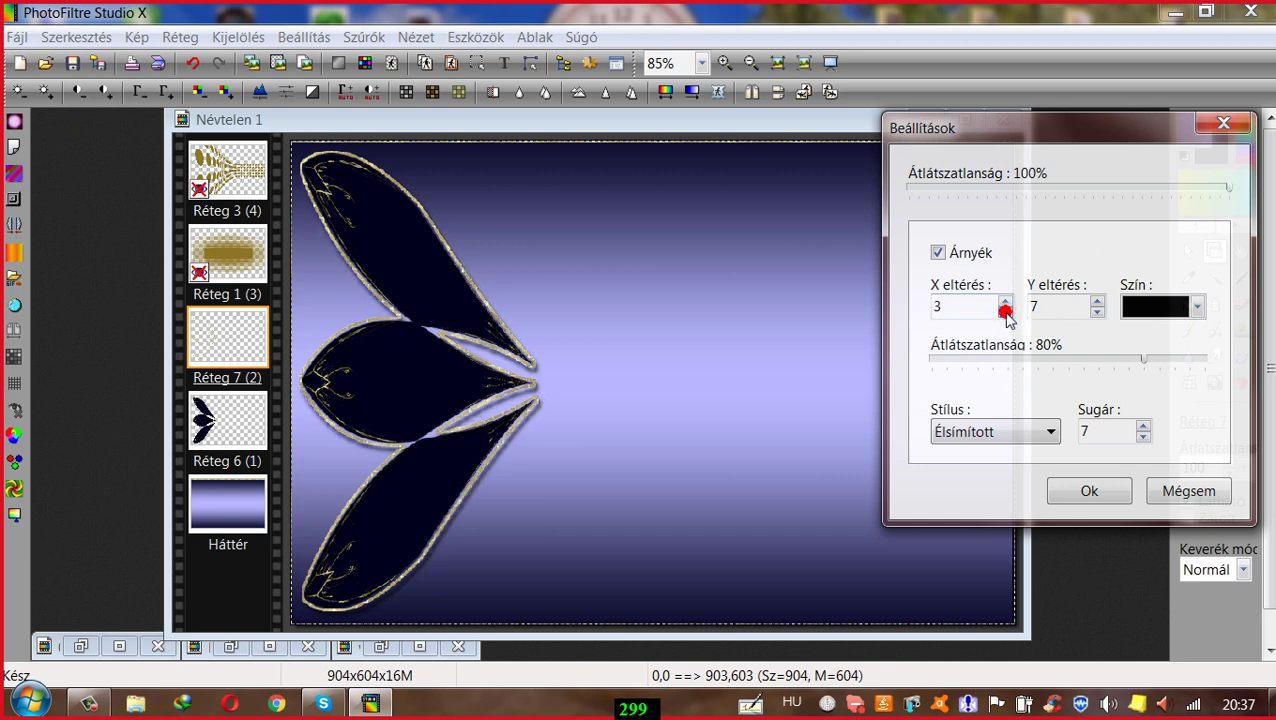
left_click(1005, 313)
left_click(1005, 313)
left_click(1005, 301)
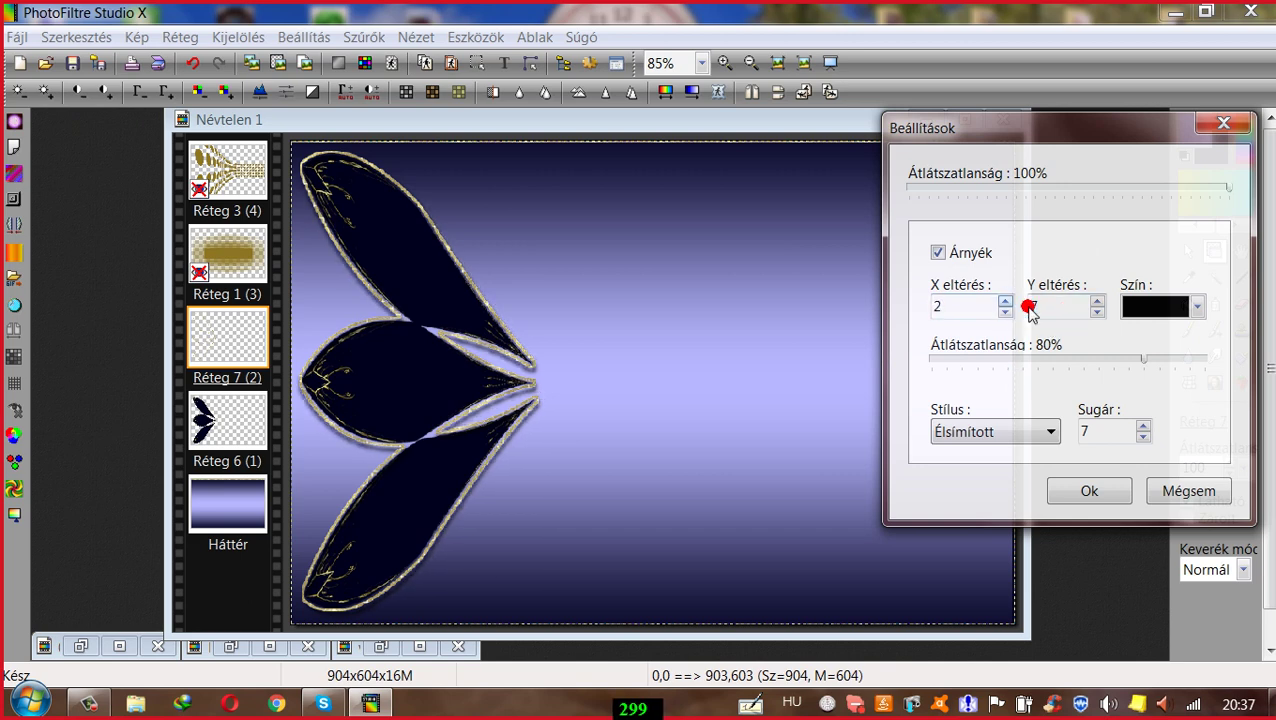
left_click(1097, 301)
left_click(1097, 301)
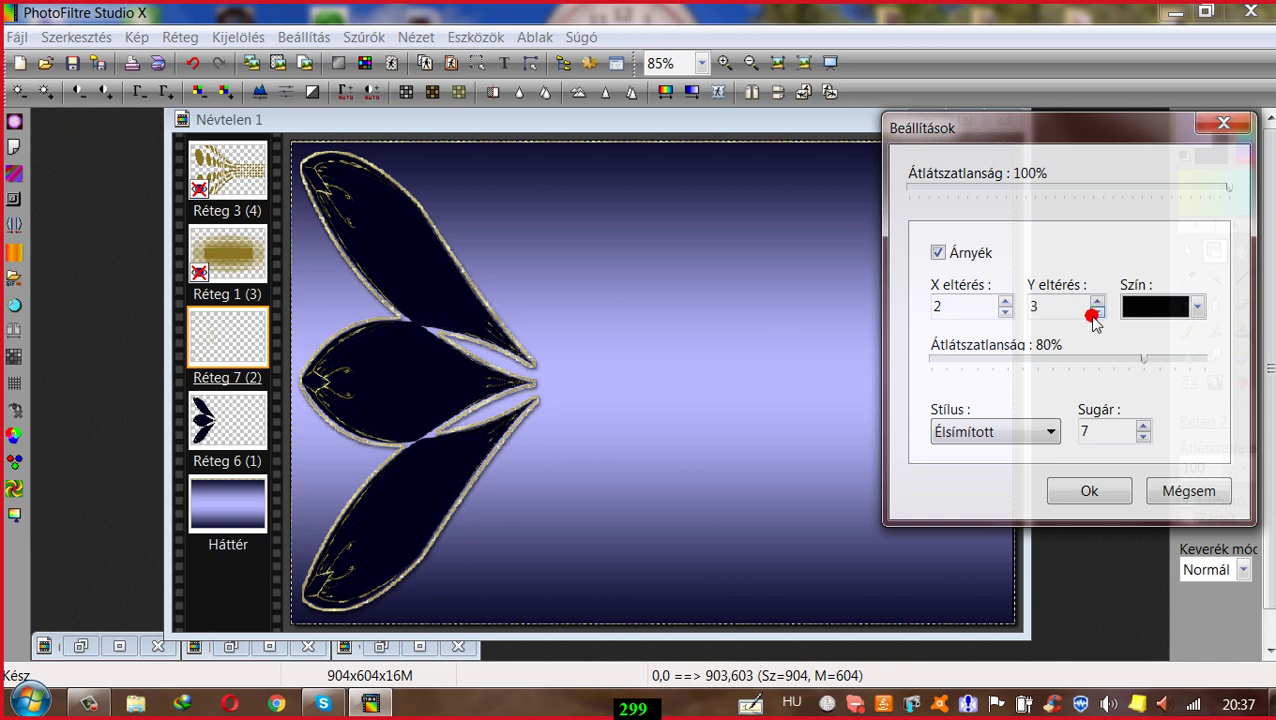
left_click(1097, 312)
Step: Set the outline shadow's radius to 3 and its opacity to 100%, and apply the layer settings
left_click(1143, 437)
left_click(1143, 437)
left_click(1143, 437)
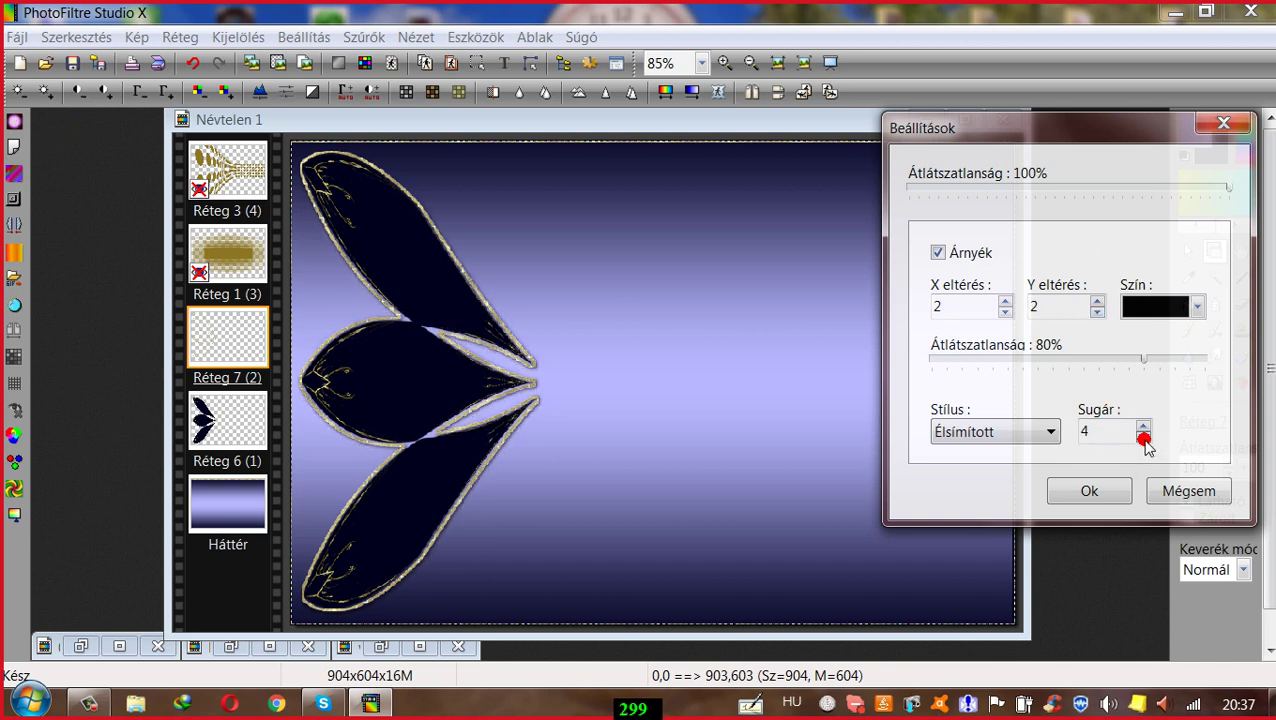
left_click(1143, 437)
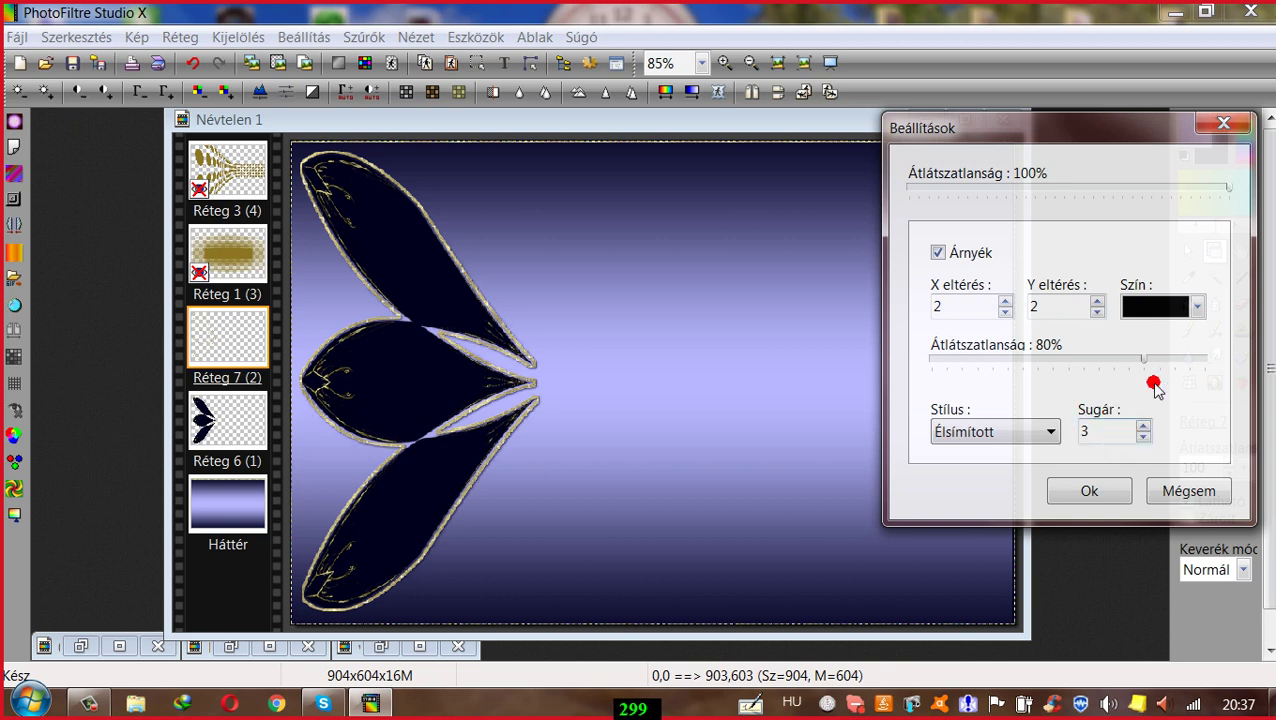
left_click_drag(1143, 361, 1206, 360)
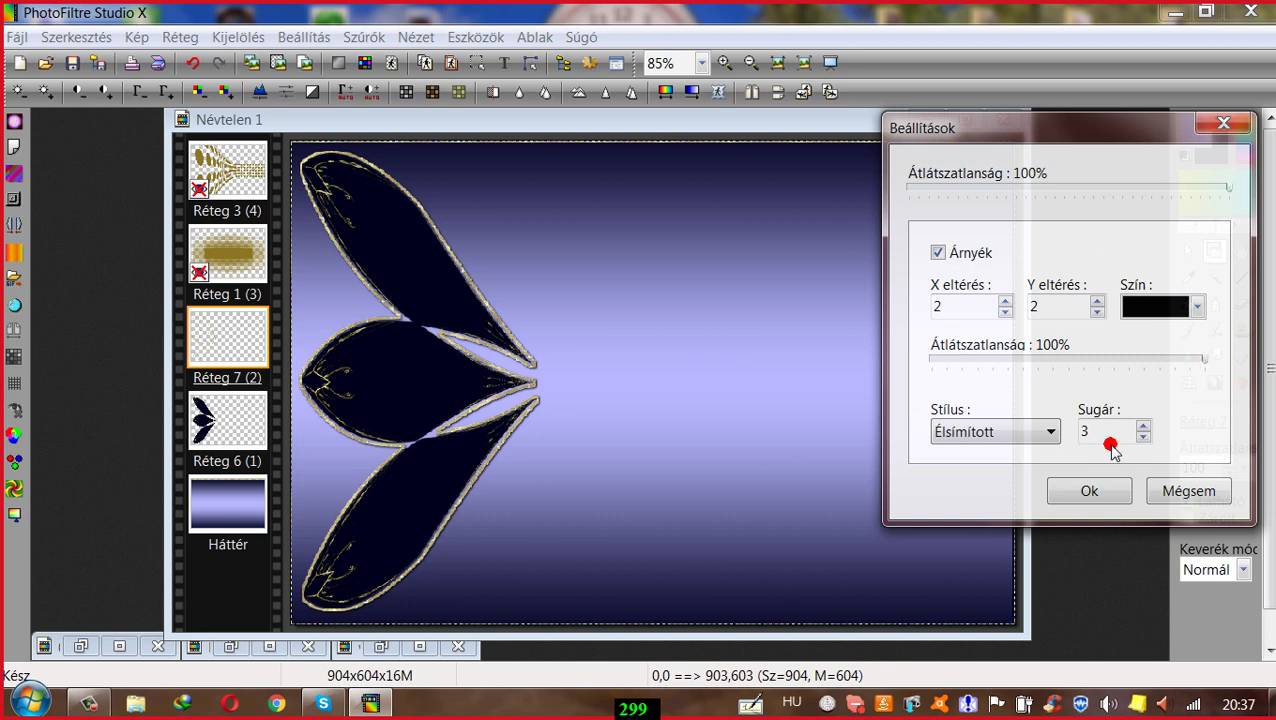
left_click(1091, 490)
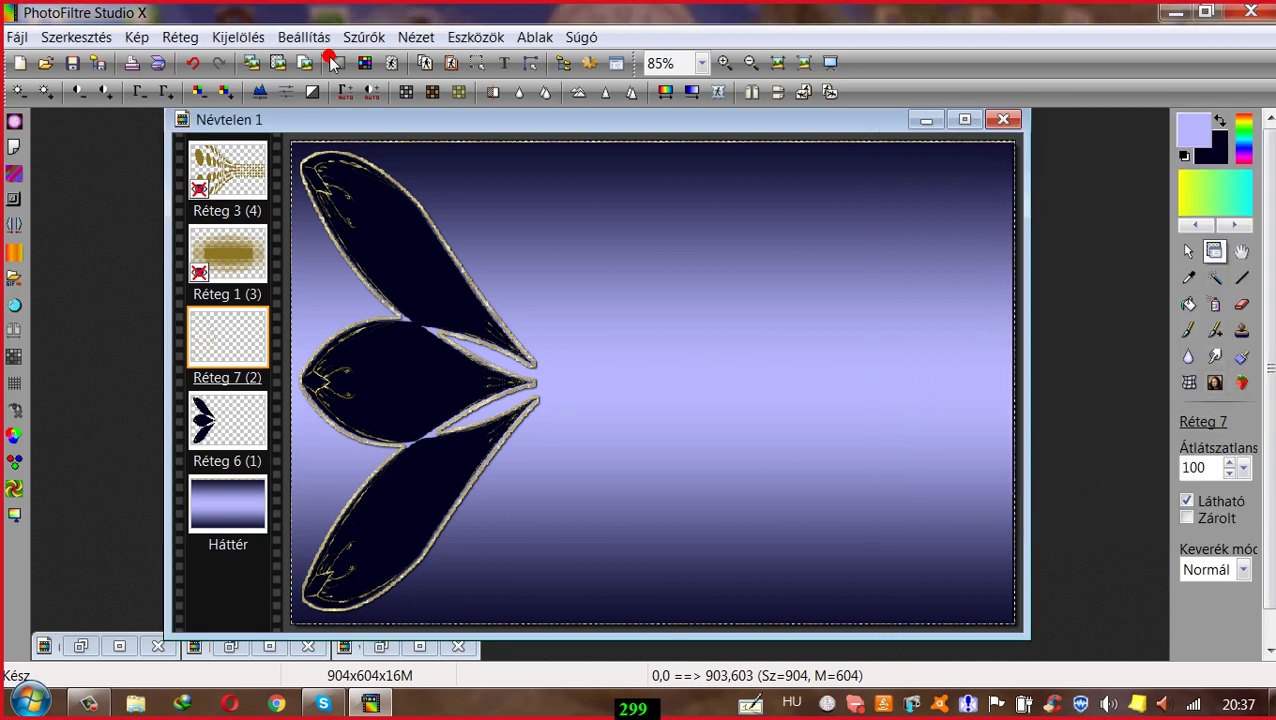
Step: Merge the gold outline layer Réteg 7 into Réteg 6 and apply the moderate emboss (Mérsékelt domborítás) three times
right_click(237, 340)
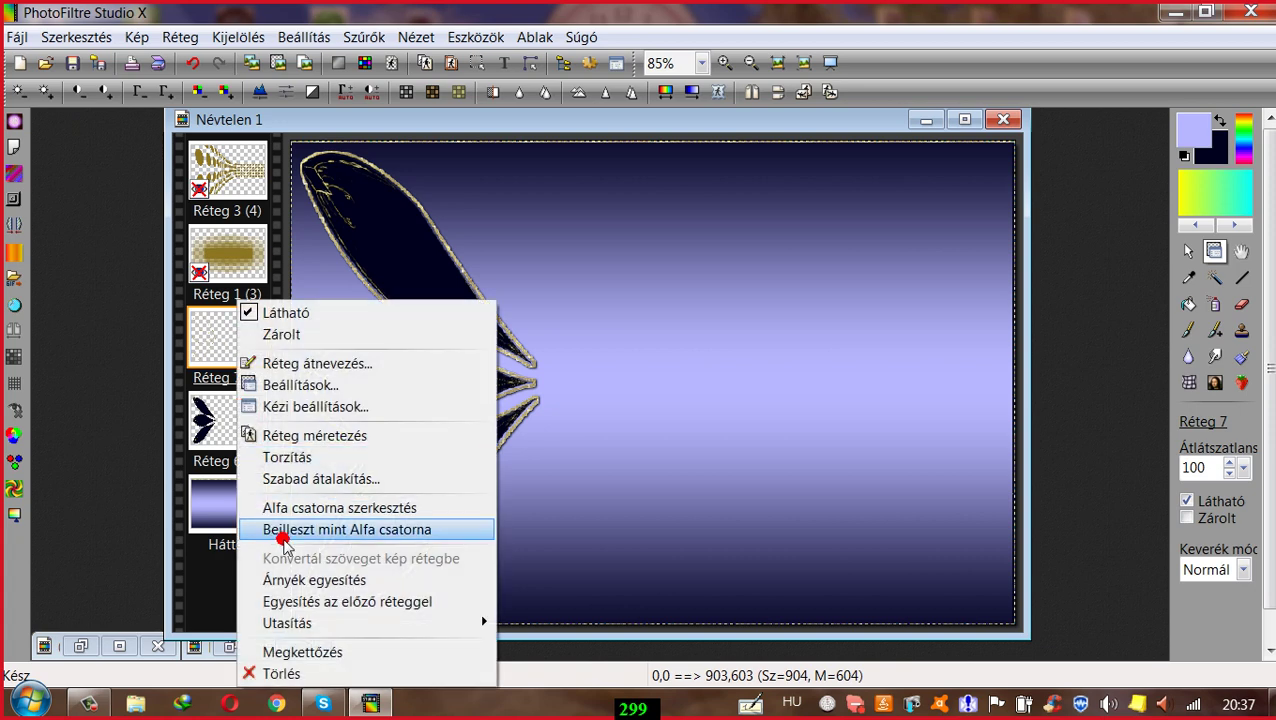
left_click(293, 600)
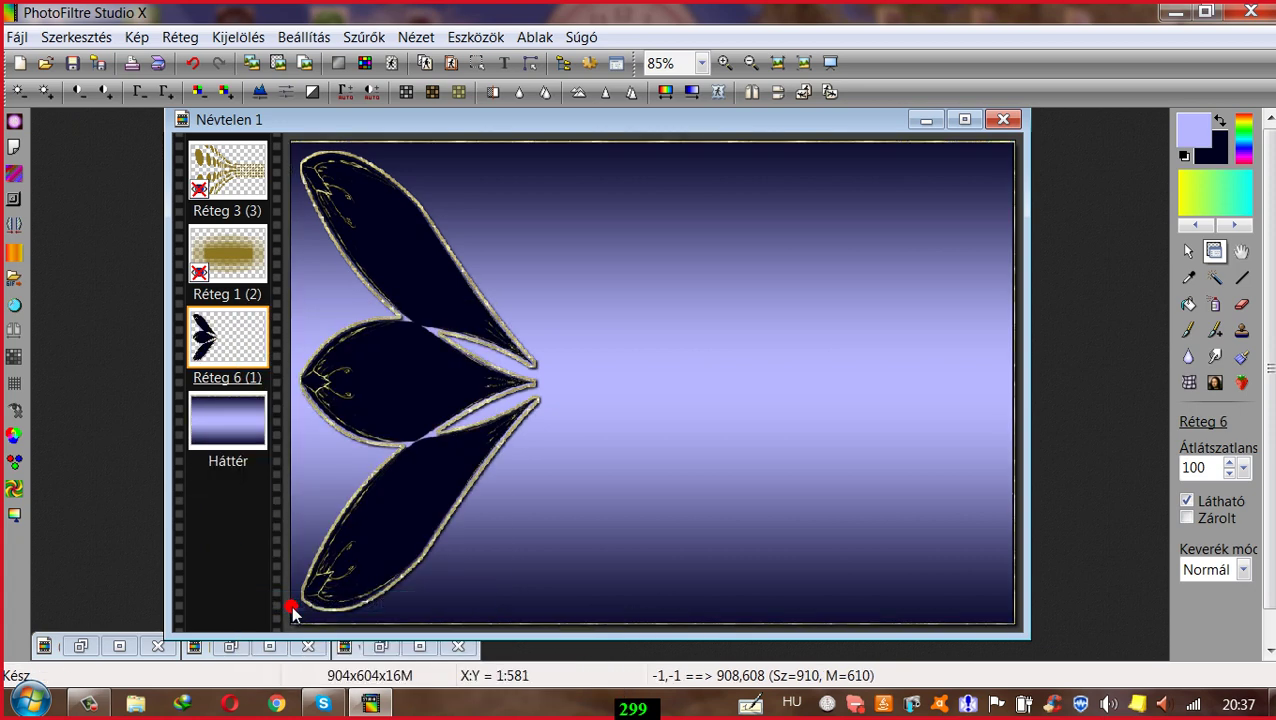
left_click(368, 38)
mouse_move(407, 148)
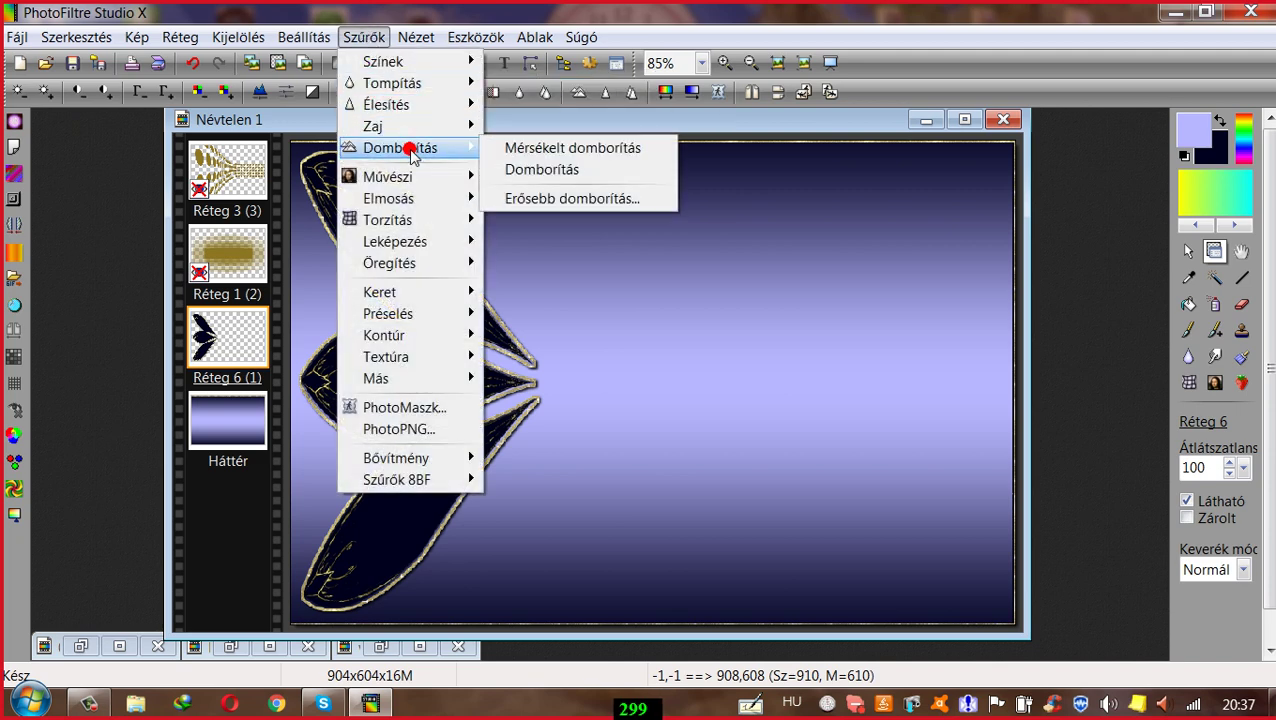
left_click(521, 150)
left_click(364, 38)
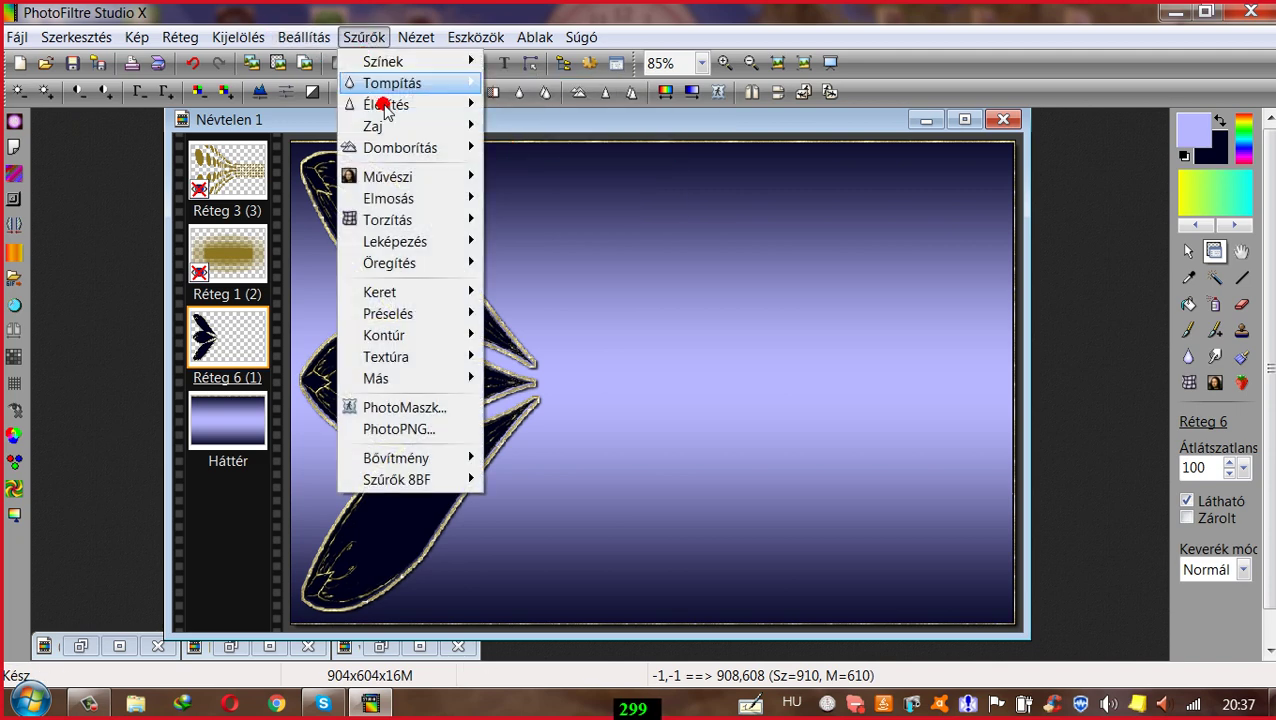
mouse_move(393, 148)
left_click(531, 150)
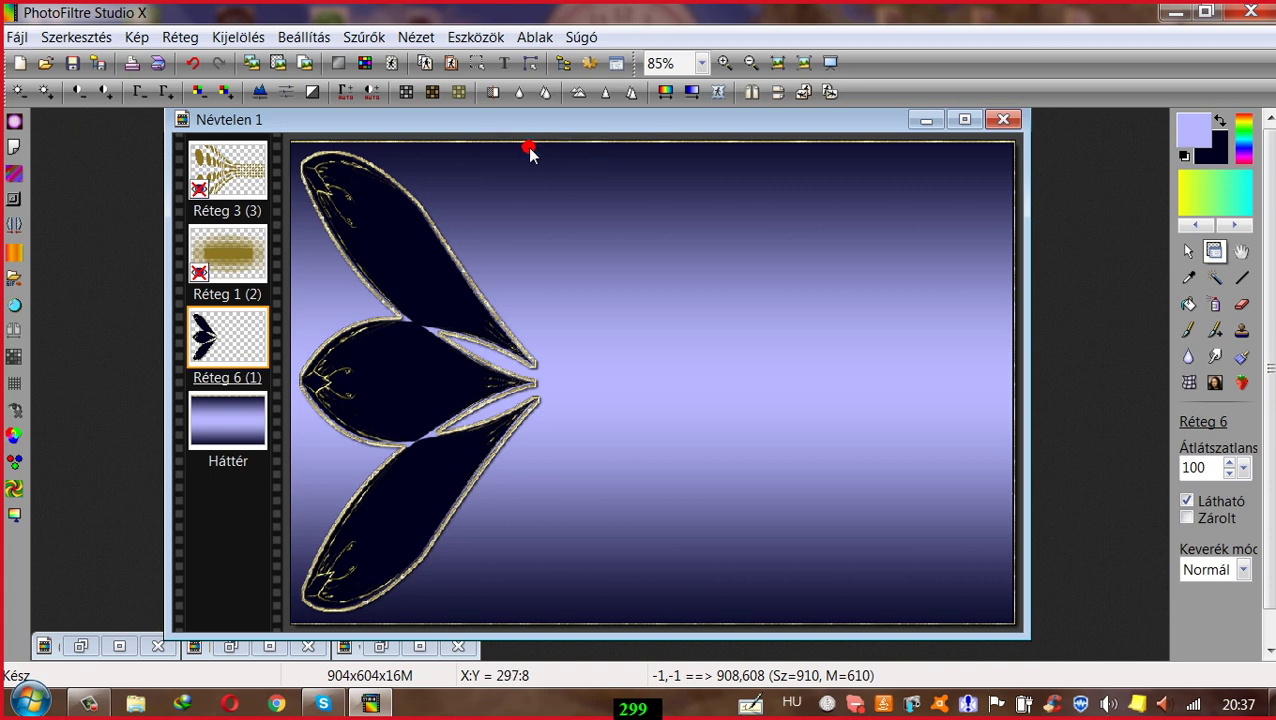
left_click(362, 38)
mouse_move(400, 146)
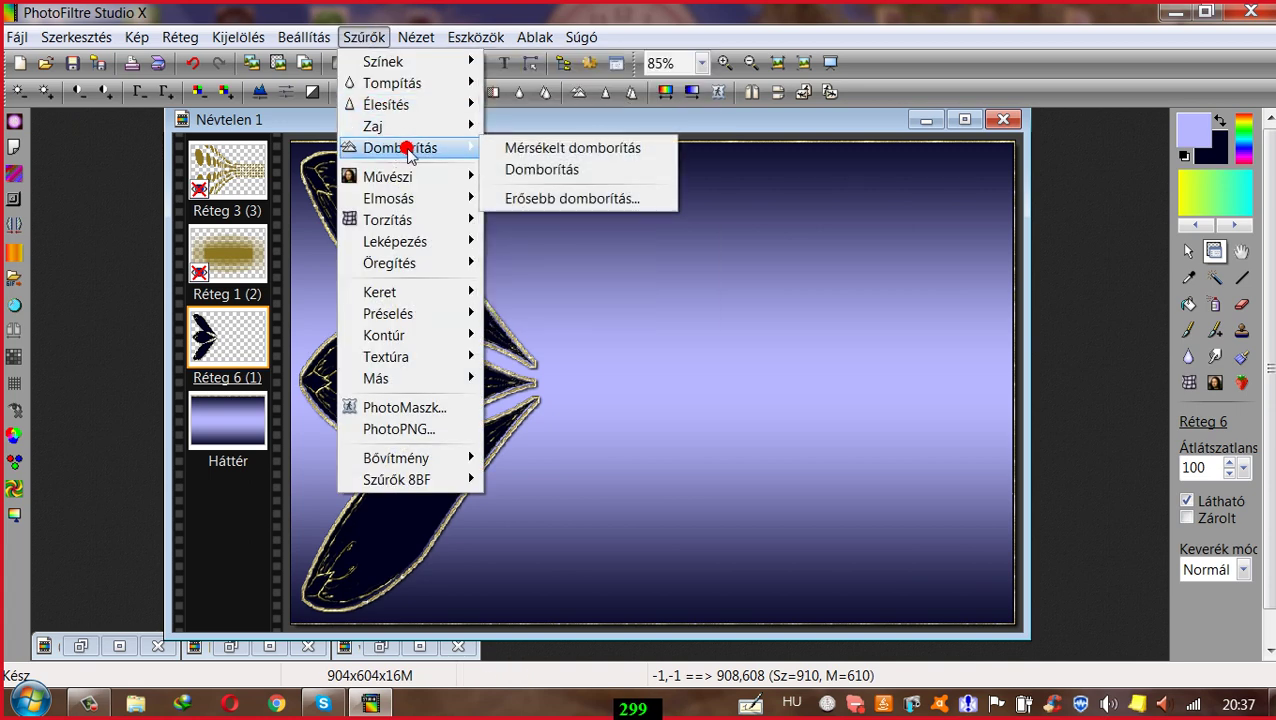
left_click(530, 150)
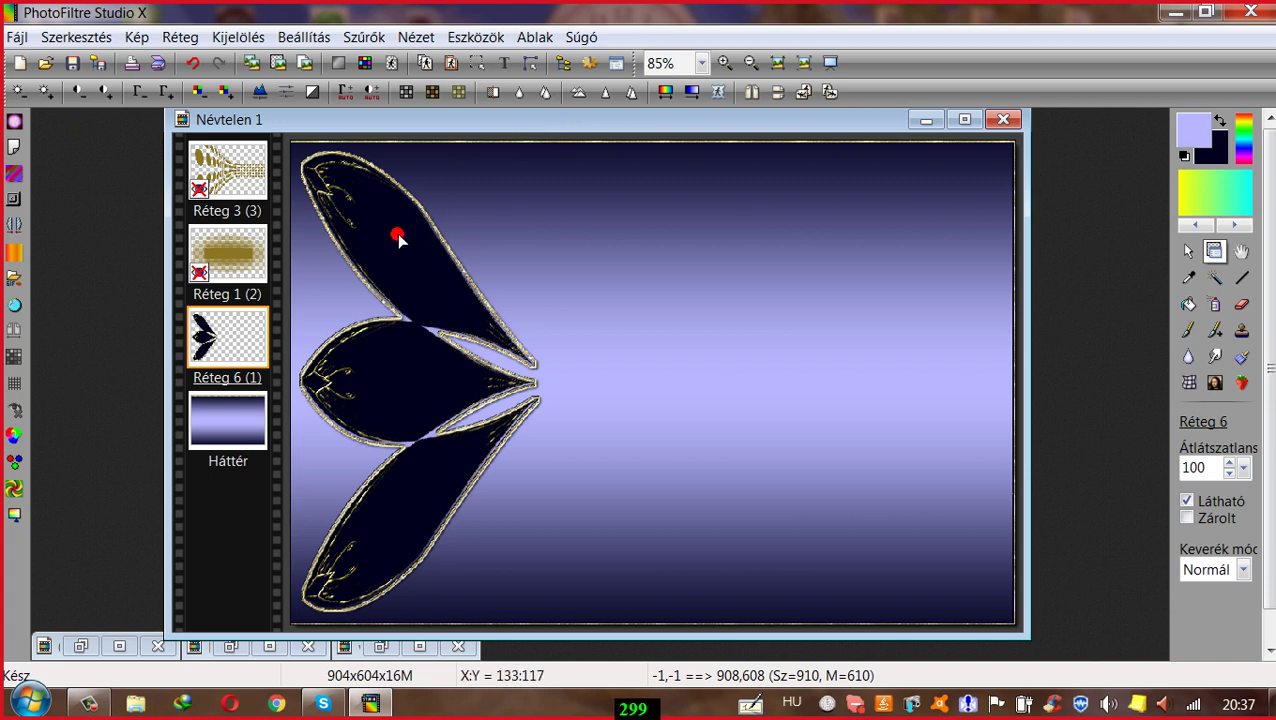
Step: Shift the embossed three-petal shape slightly to the right and activate the background layer
mouse_move(396, 236)
left_mouse_down()
mouse_move(425, 241)
mouse_move(404, 236)
left_mouse_up()
left_click(657, 306)
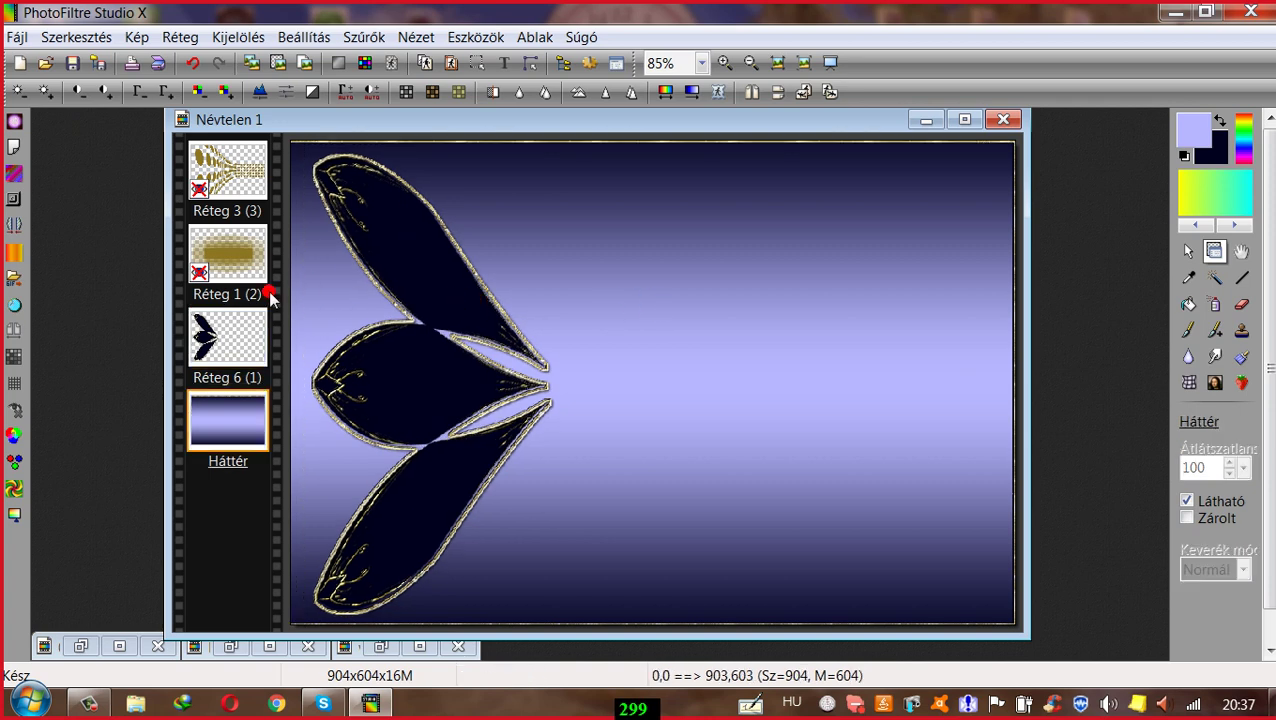
Step: Move the hidden layer Réteg 1 below Réteg 6, directly above the background
left_click(234, 254)
left_click_drag(234, 254, 233, 364)
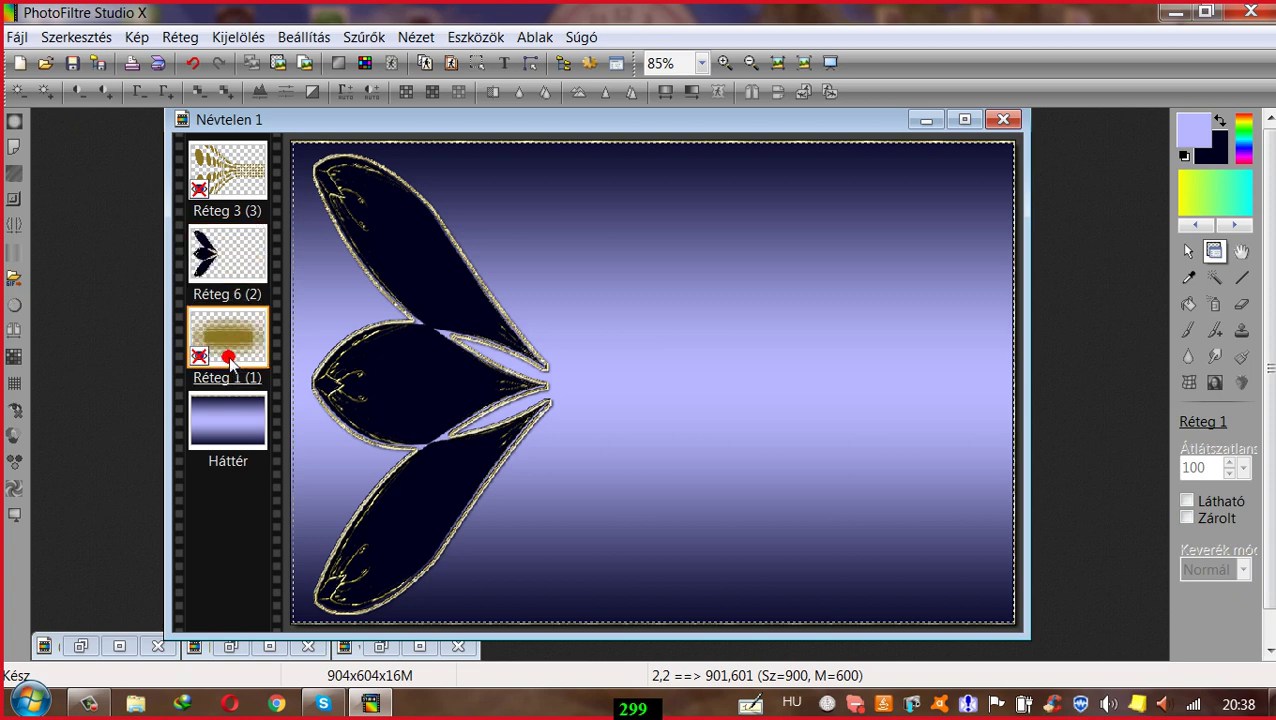
right_click(222, 340)
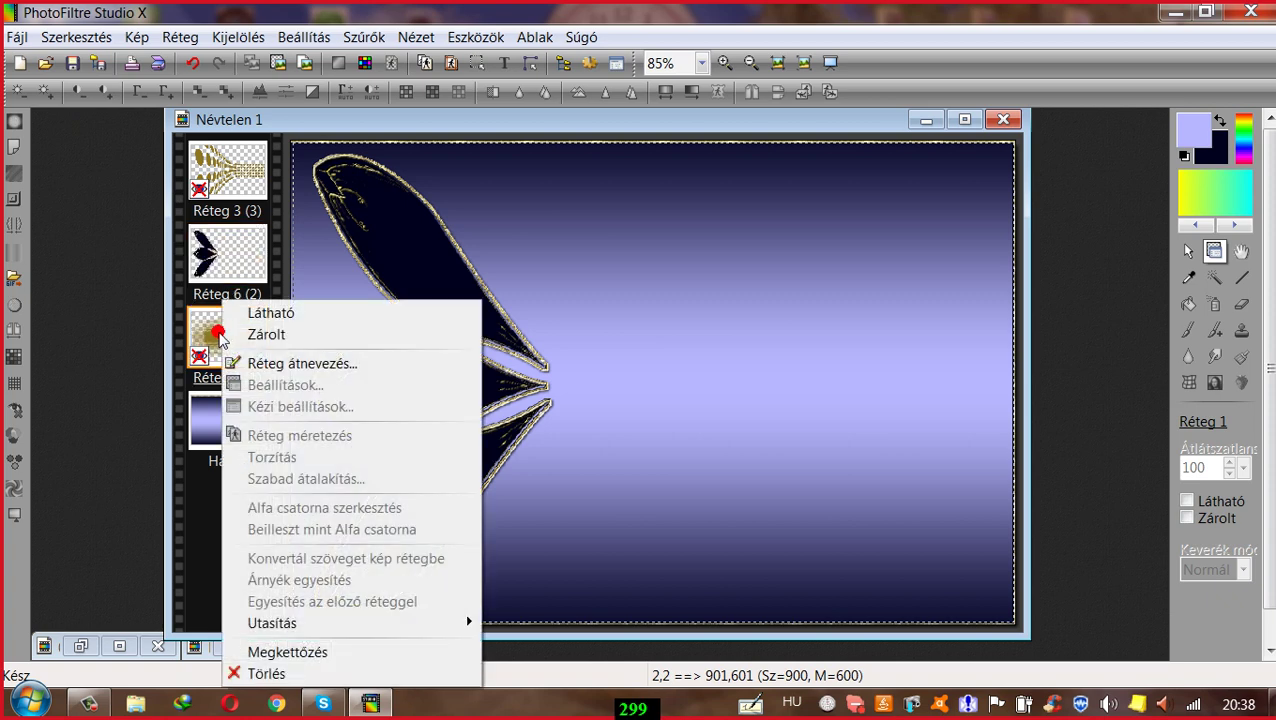
left_click(30, 300)
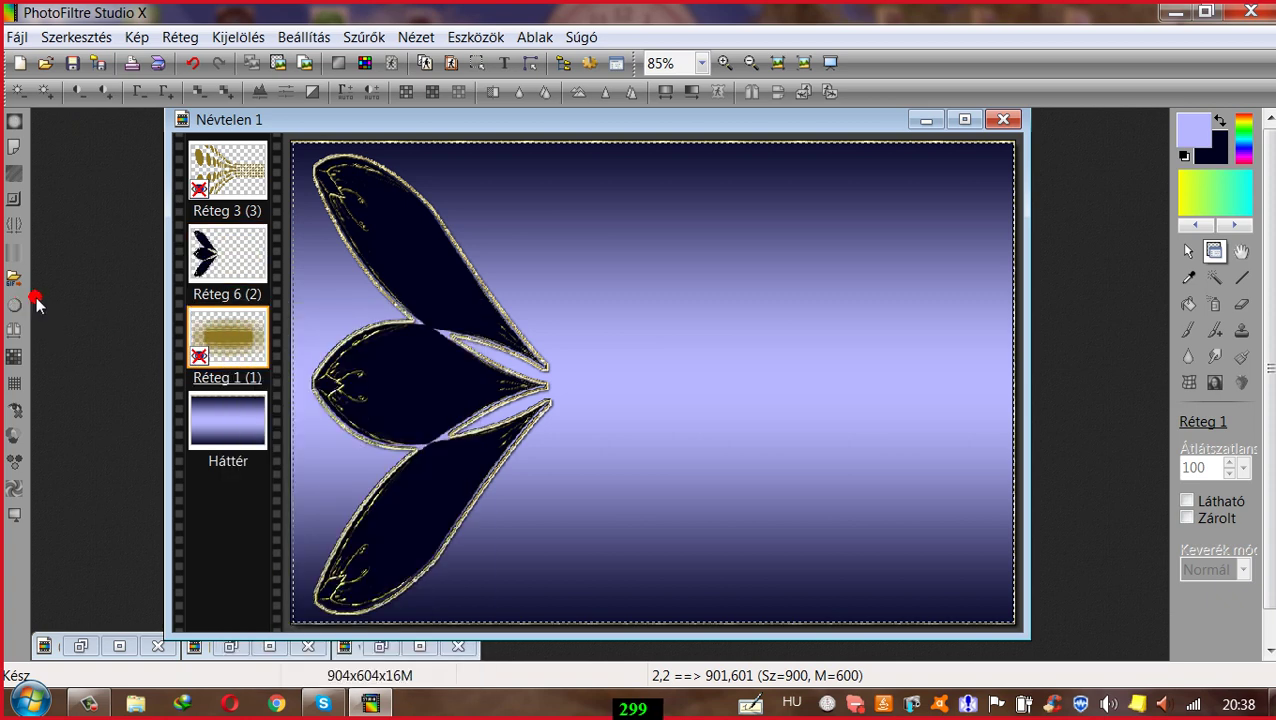
Step: Make the gold dotted layer Réteg 3 visible and move it below the petal layer Réteg 6
left_click(214, 168)
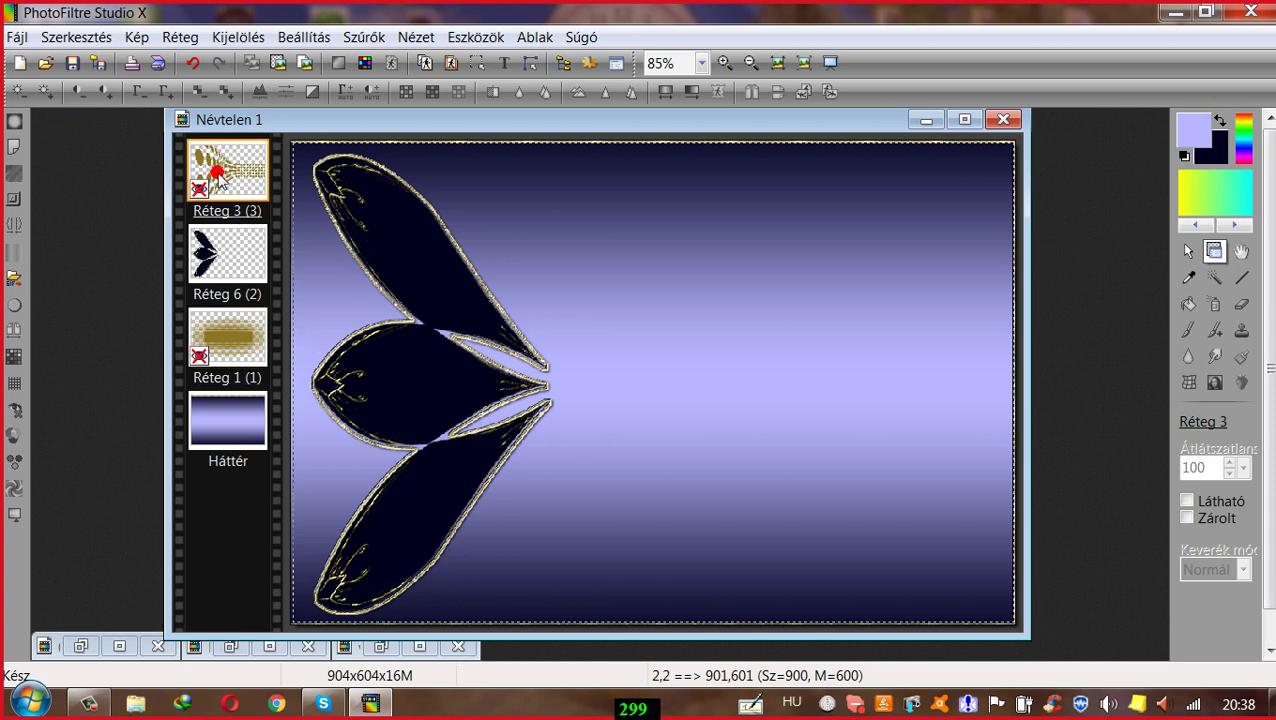
right_click(212, 166)
left_click(236, 186)
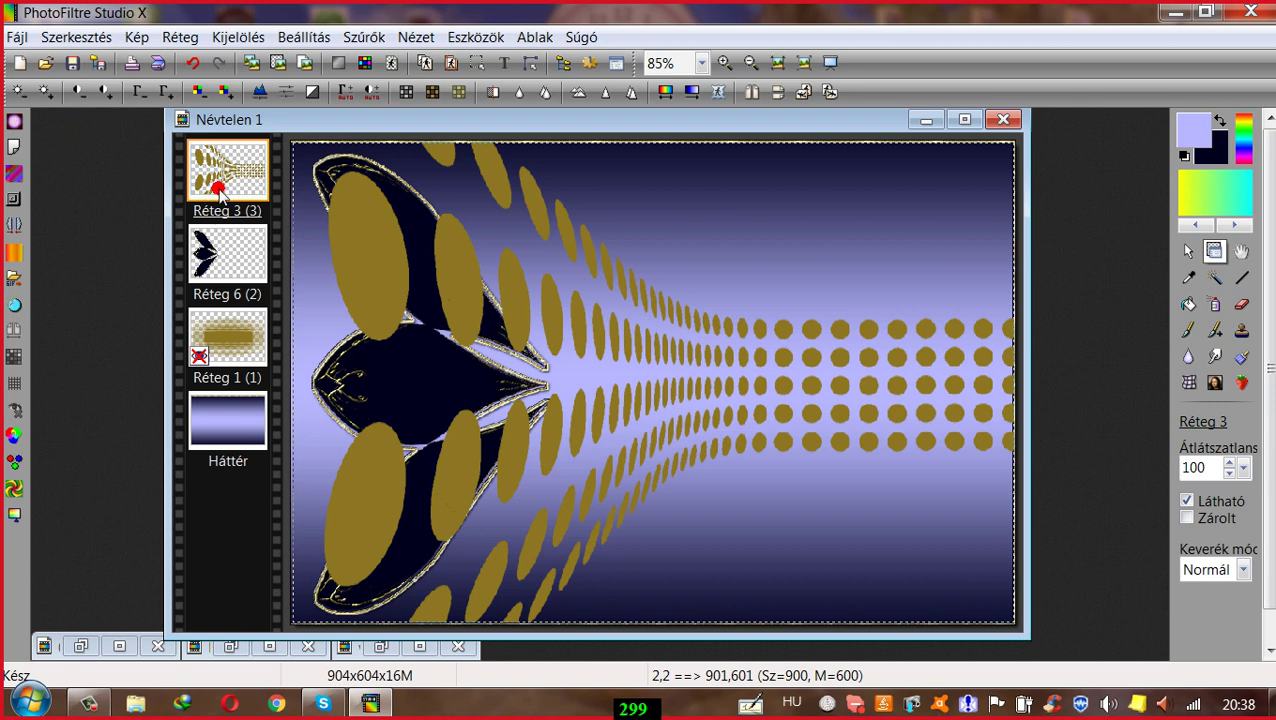
left_click_drag(220, 191, 220, 267)
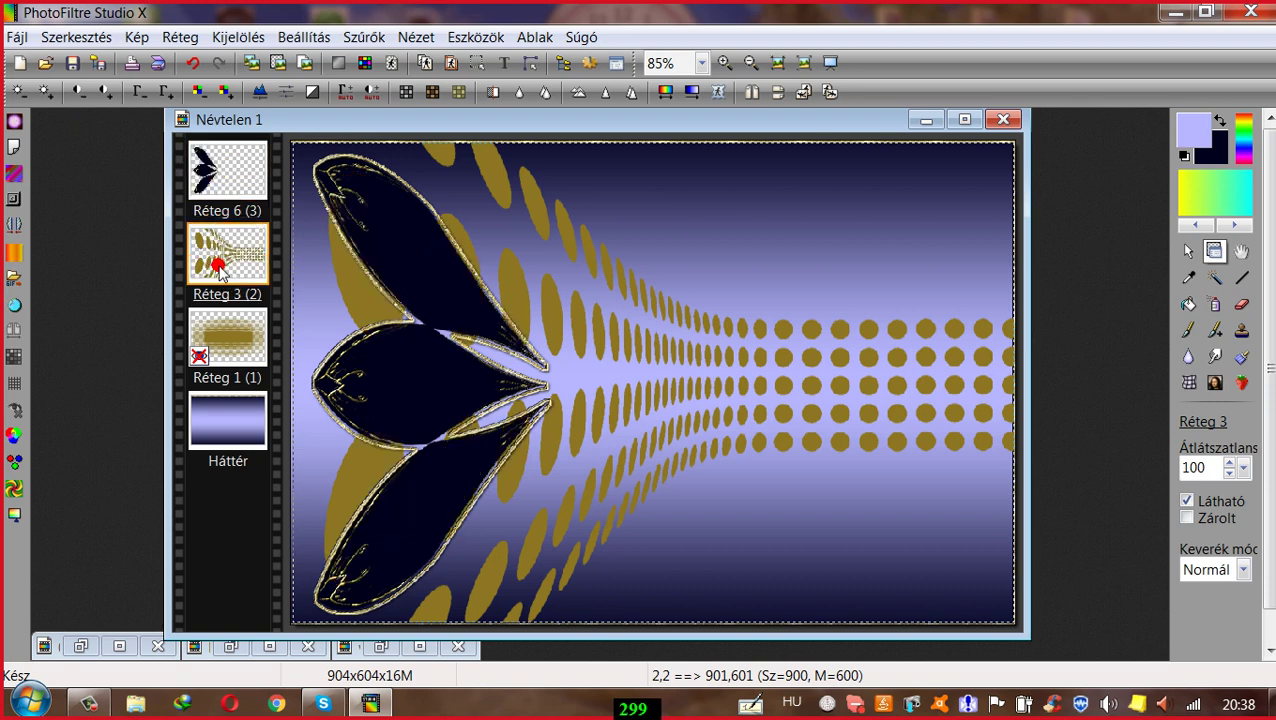
Step: Scale the gold dotted layer Réteg 3 down to 50% with the free transform (Szabad átalakítás)
right_click(222, 258)
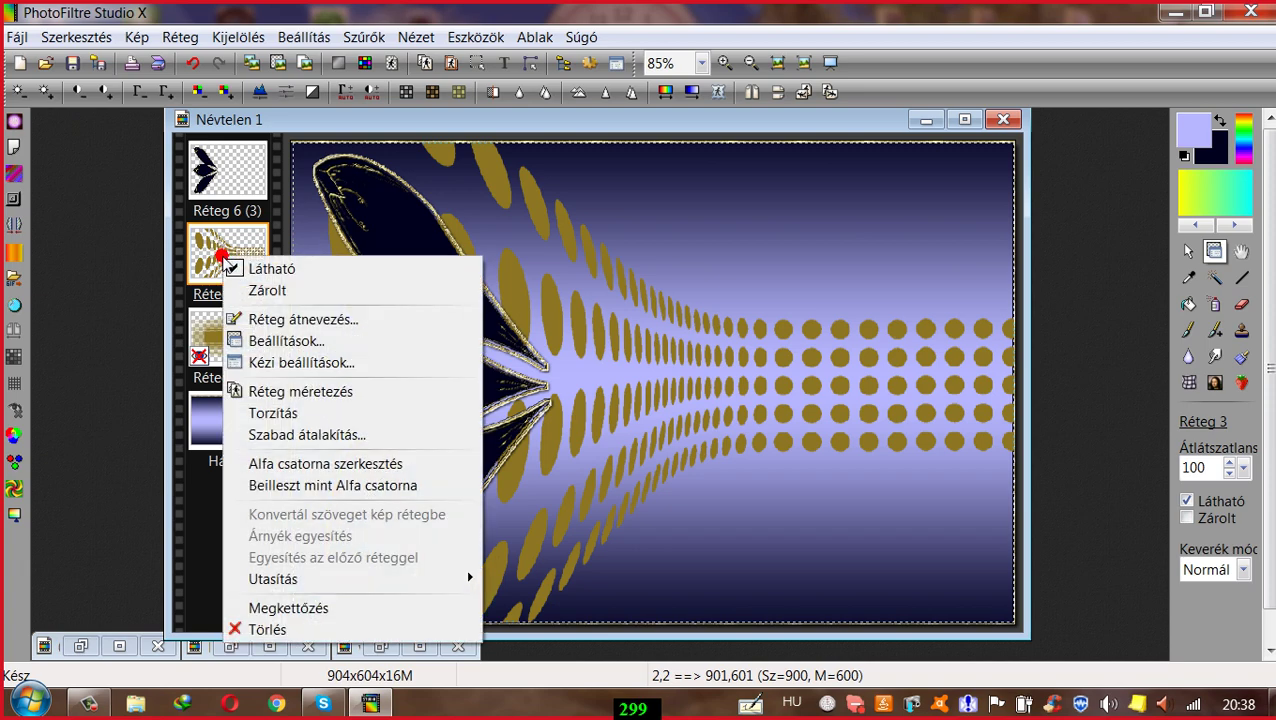
left_click(293, 433)
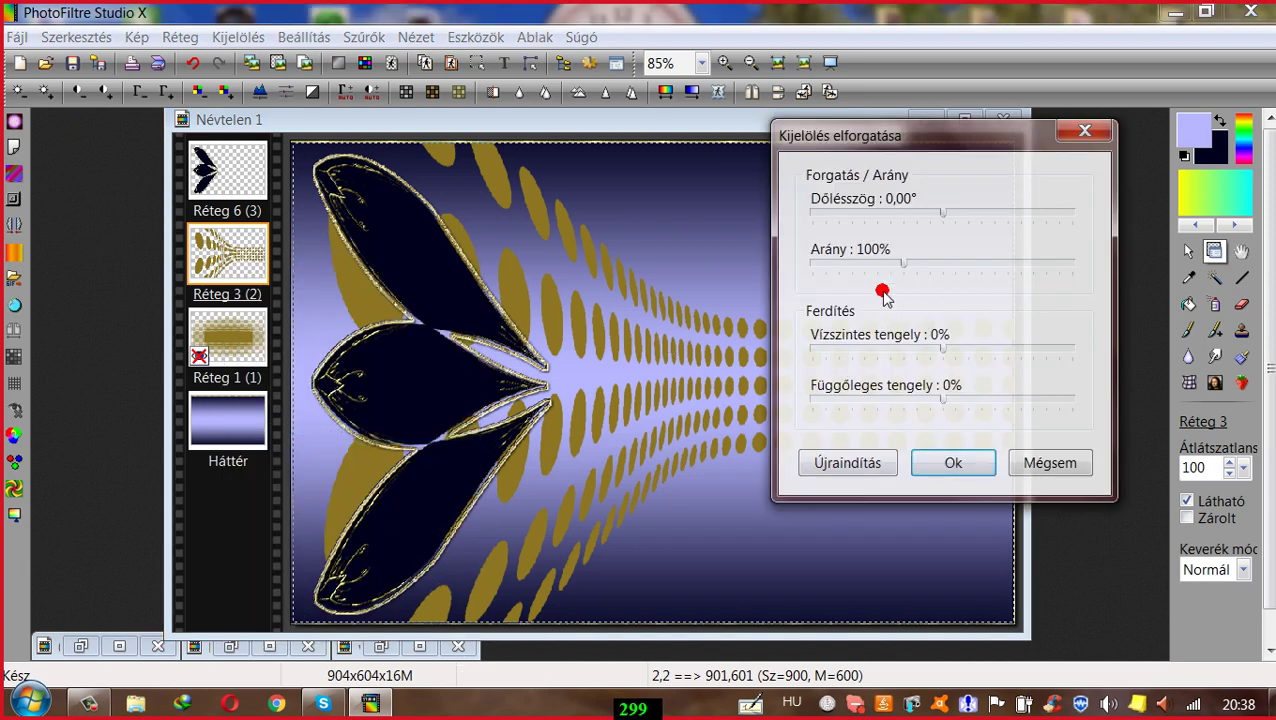
left_click(872, 262)
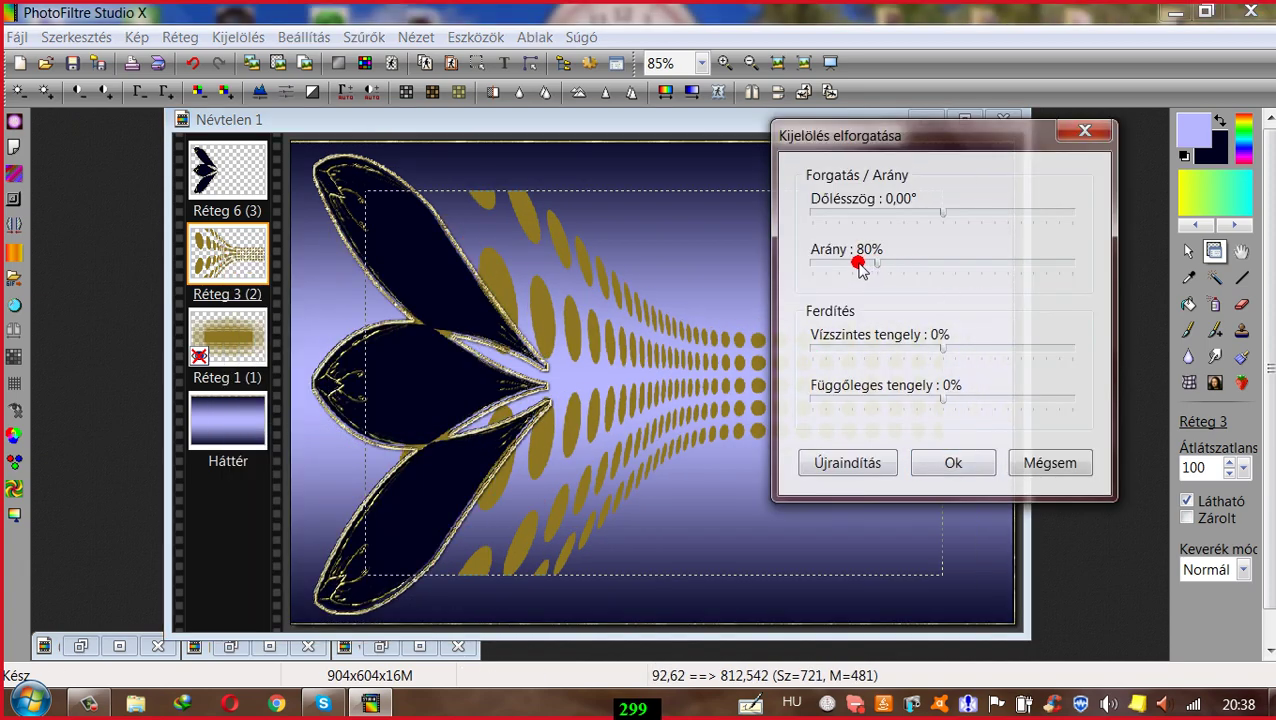
left_click_drag(864, 267, 841, 270)
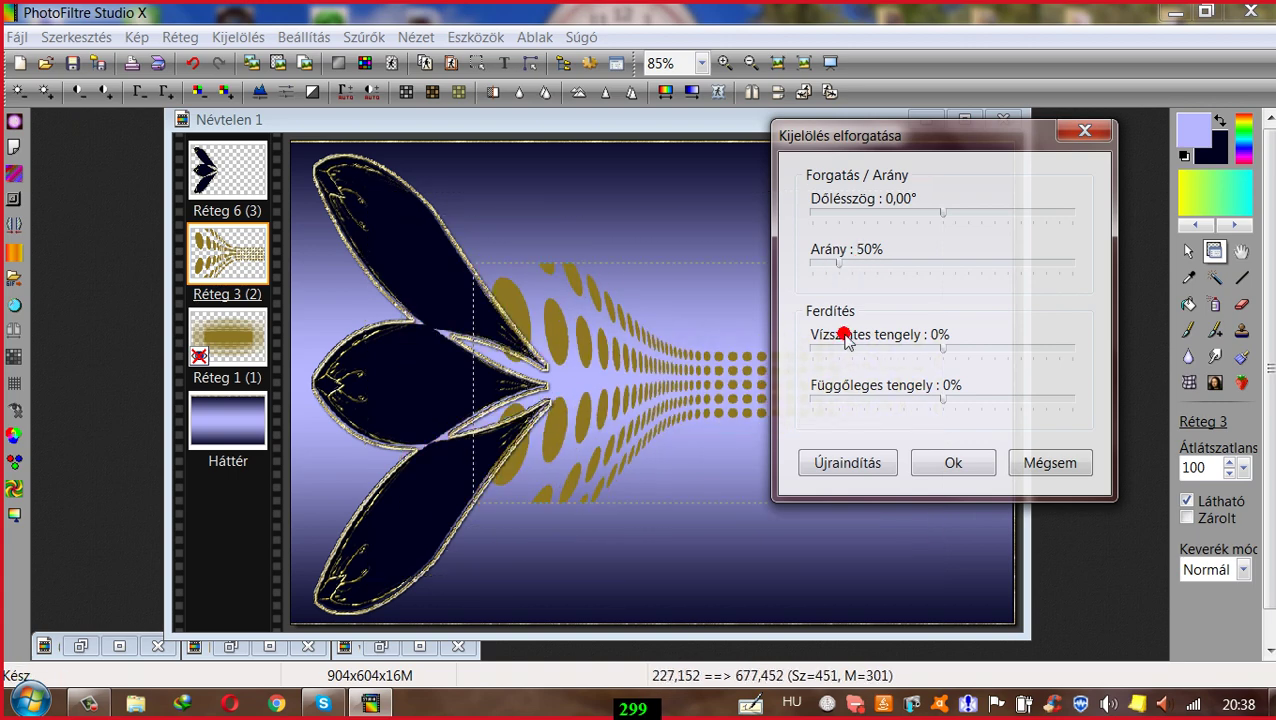
left_click(952, 463)
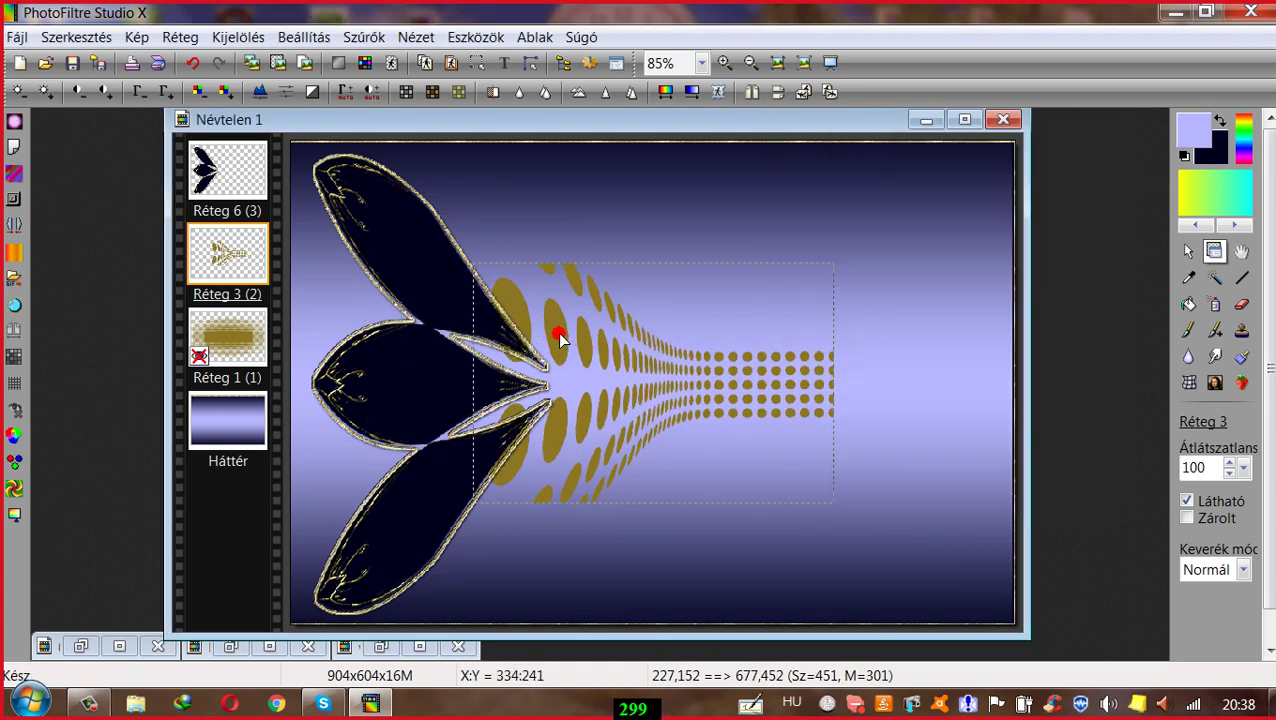
Step: Move the petals toward the image centre and place the scaled dots behind them, with the large dots showing beside the central petal's rounded end
left_click_drag(560, 340, 402, 332)
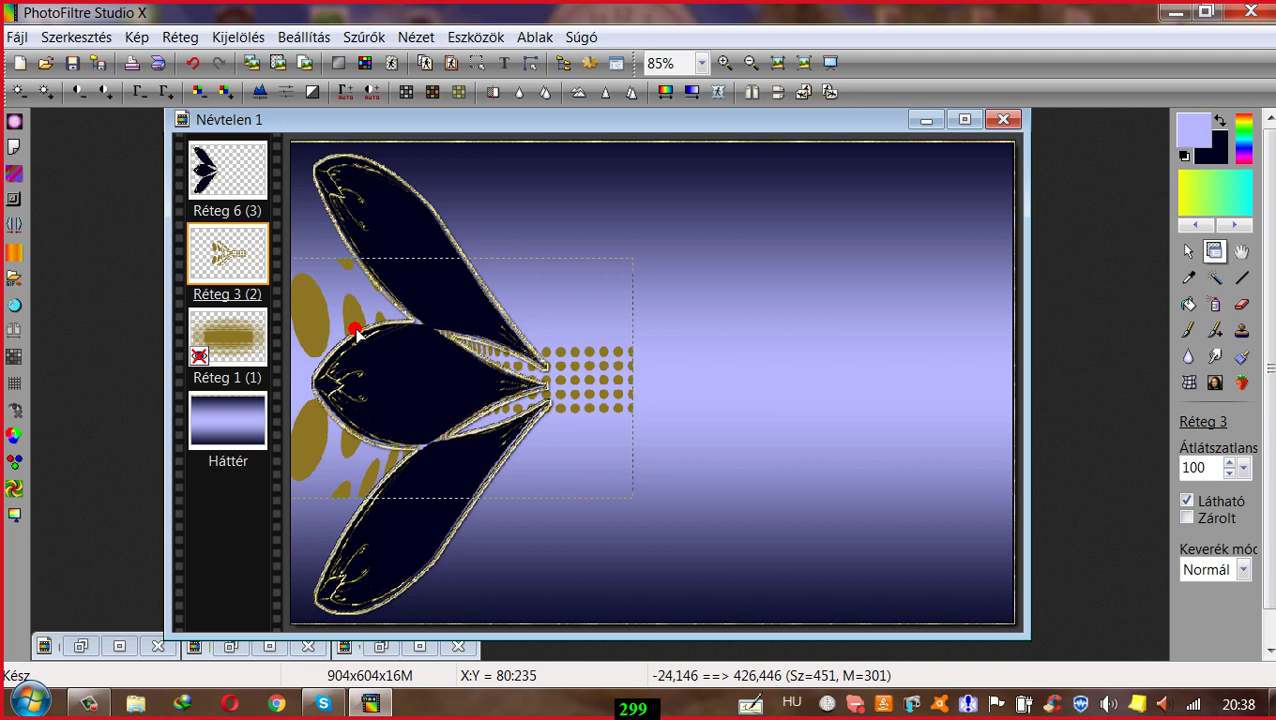
left_click(382, 203)
left_click_drag(382, 203, 558, 206)
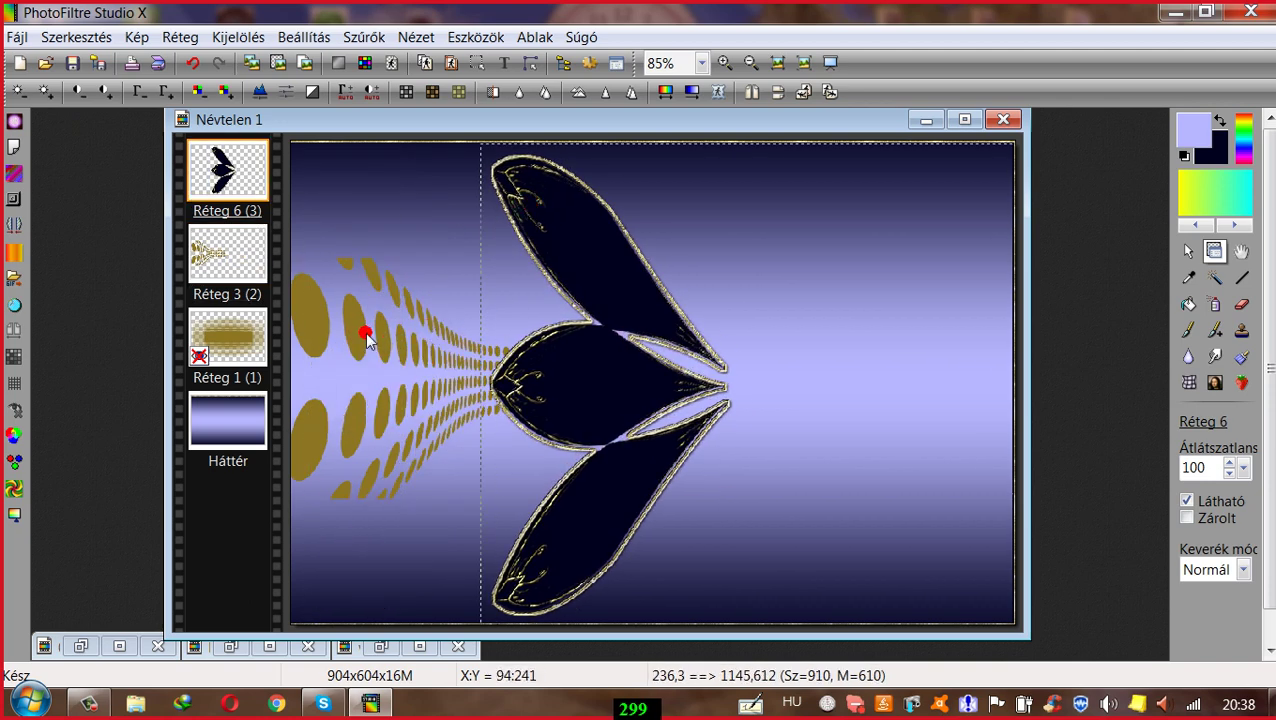
left_click_drag(372, 334, 526, 335)
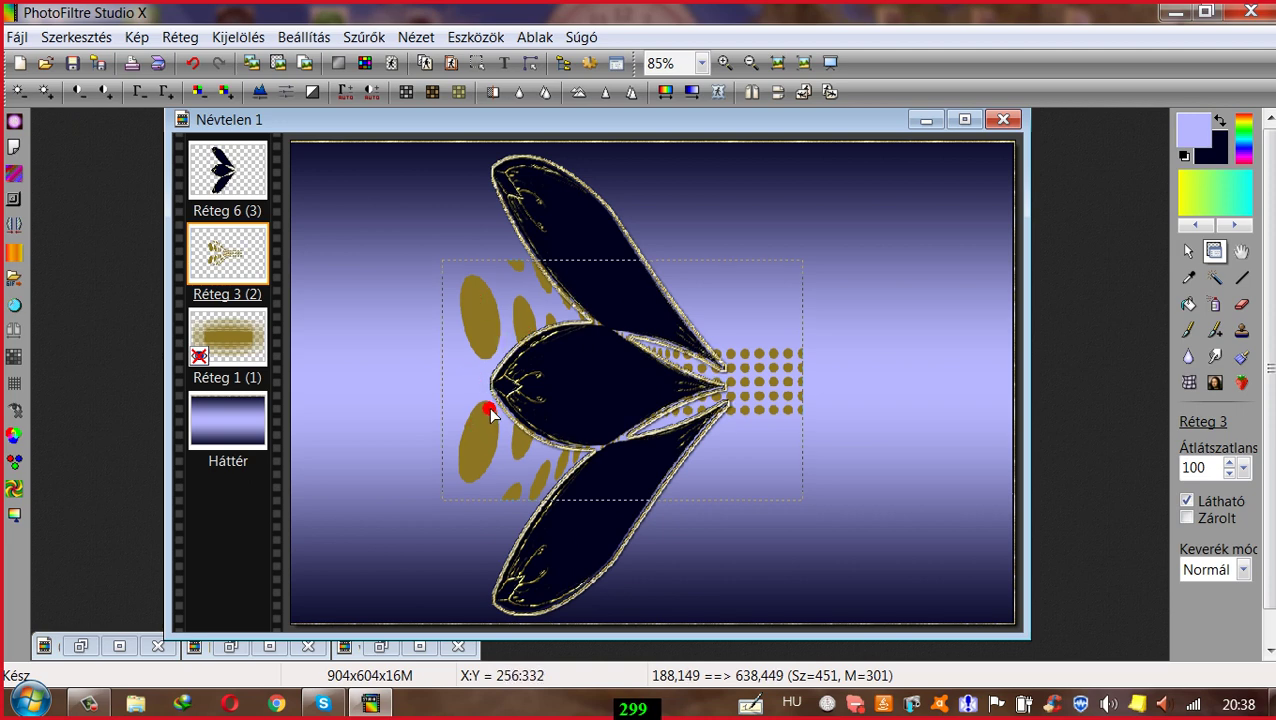
left_click_drag(484, 422, 483, 422)
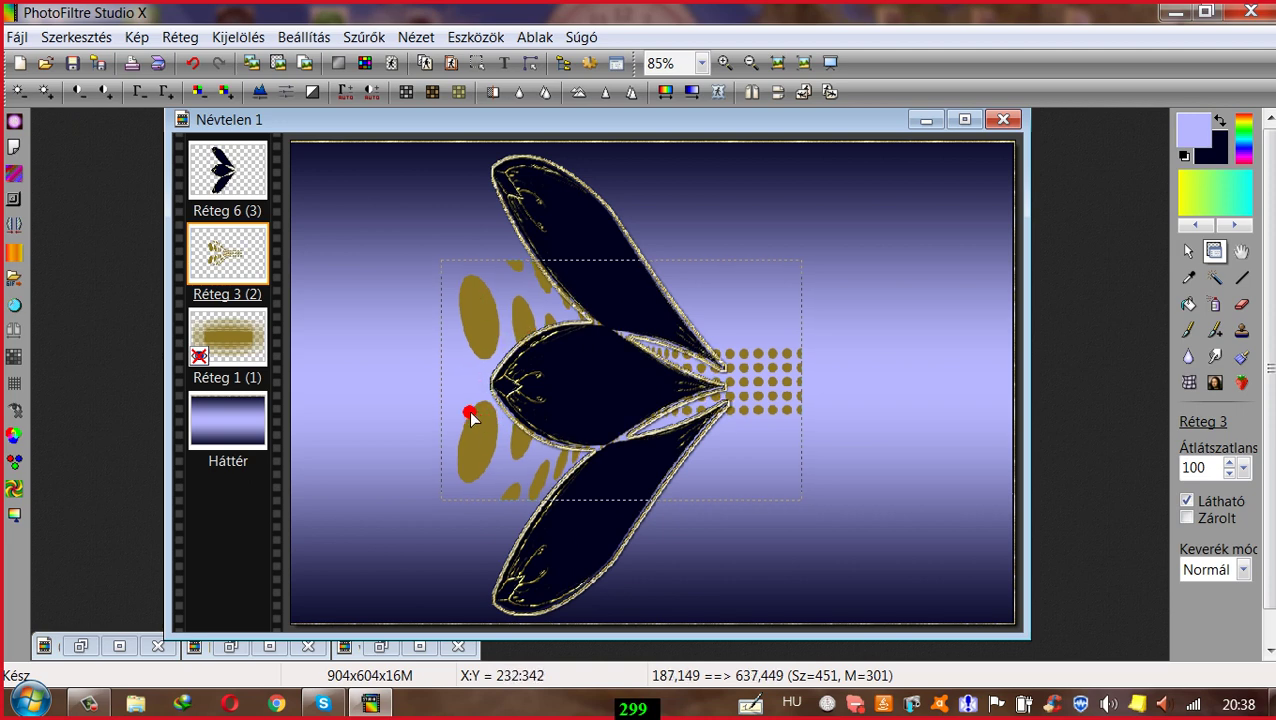
Step: Apply the sandstone texture (Homokkő) and the moderate emboss (Mérsékelt domborítás) to the gold dotted layer
left_click(362, 40)
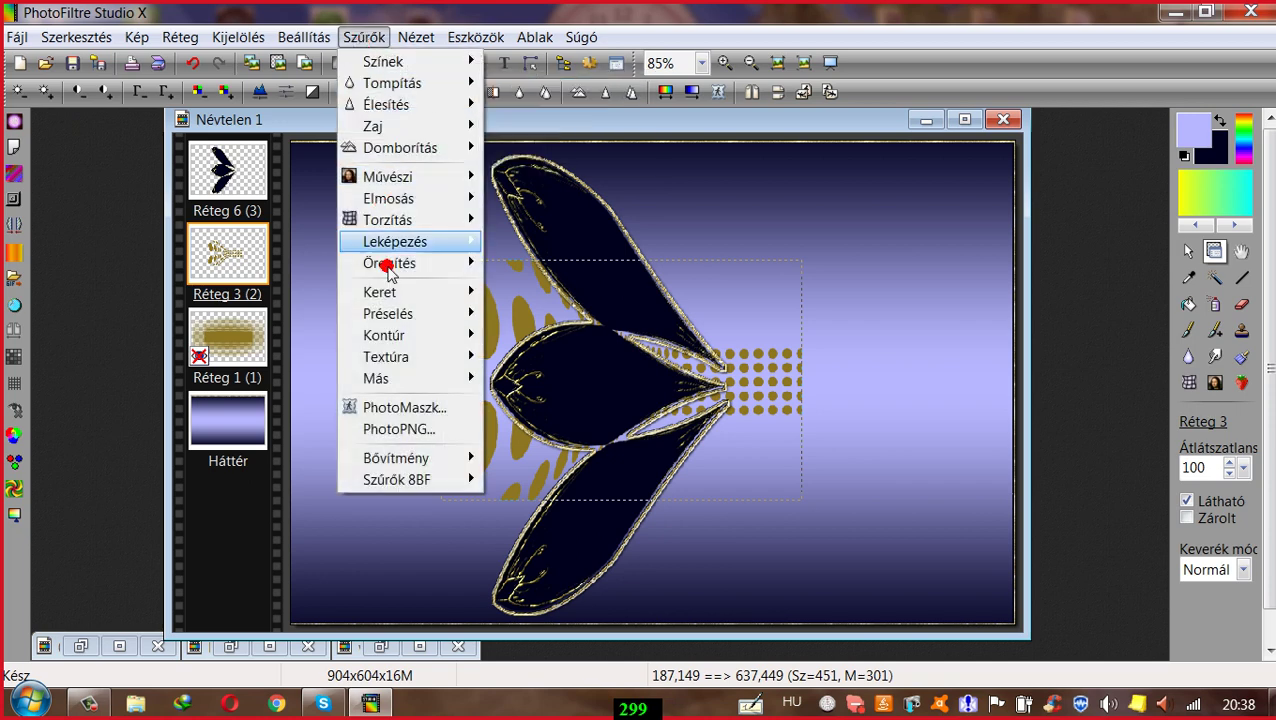
mouse_move(396, 352)
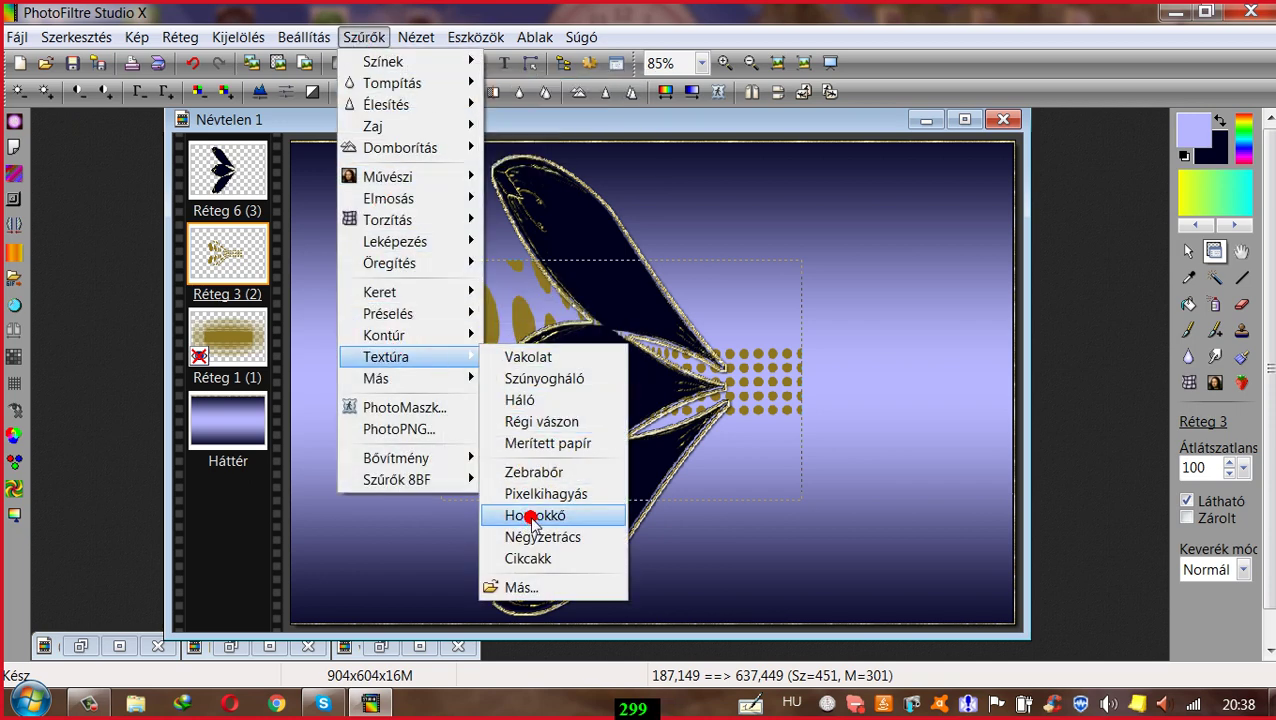
left_click(530, 516)
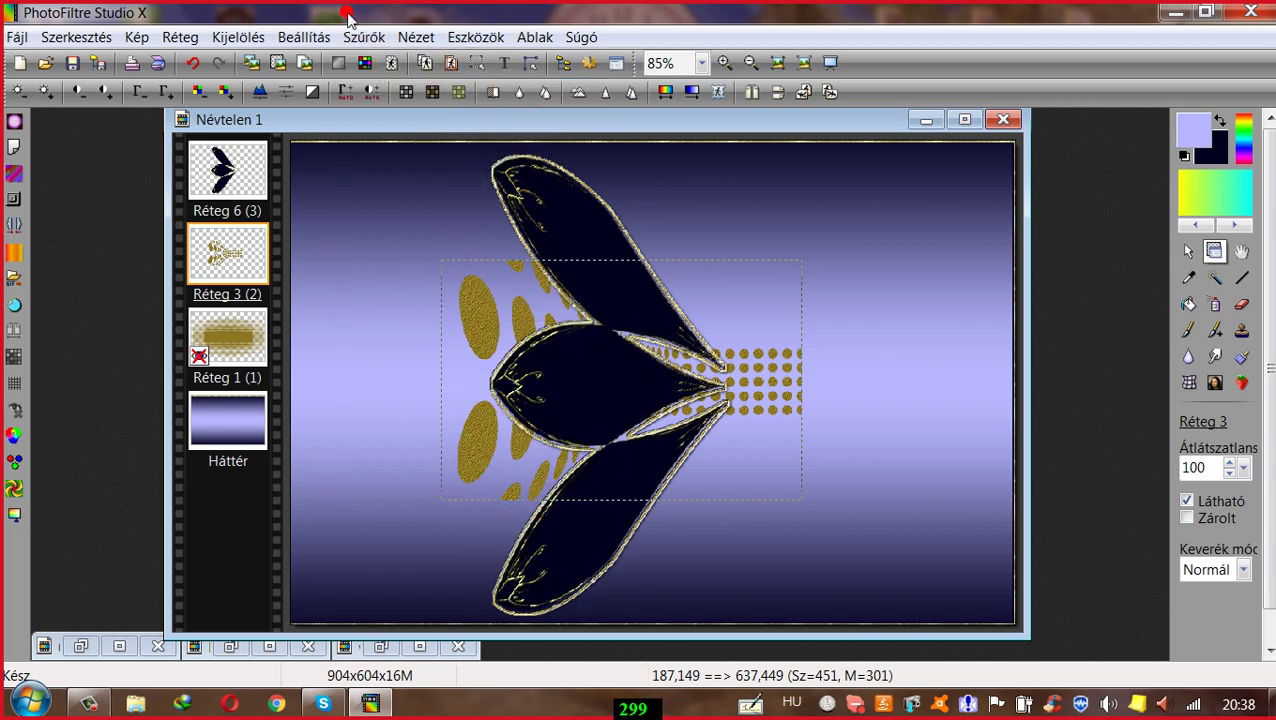
left_click(363, 38)
mouse_move(398, 150)
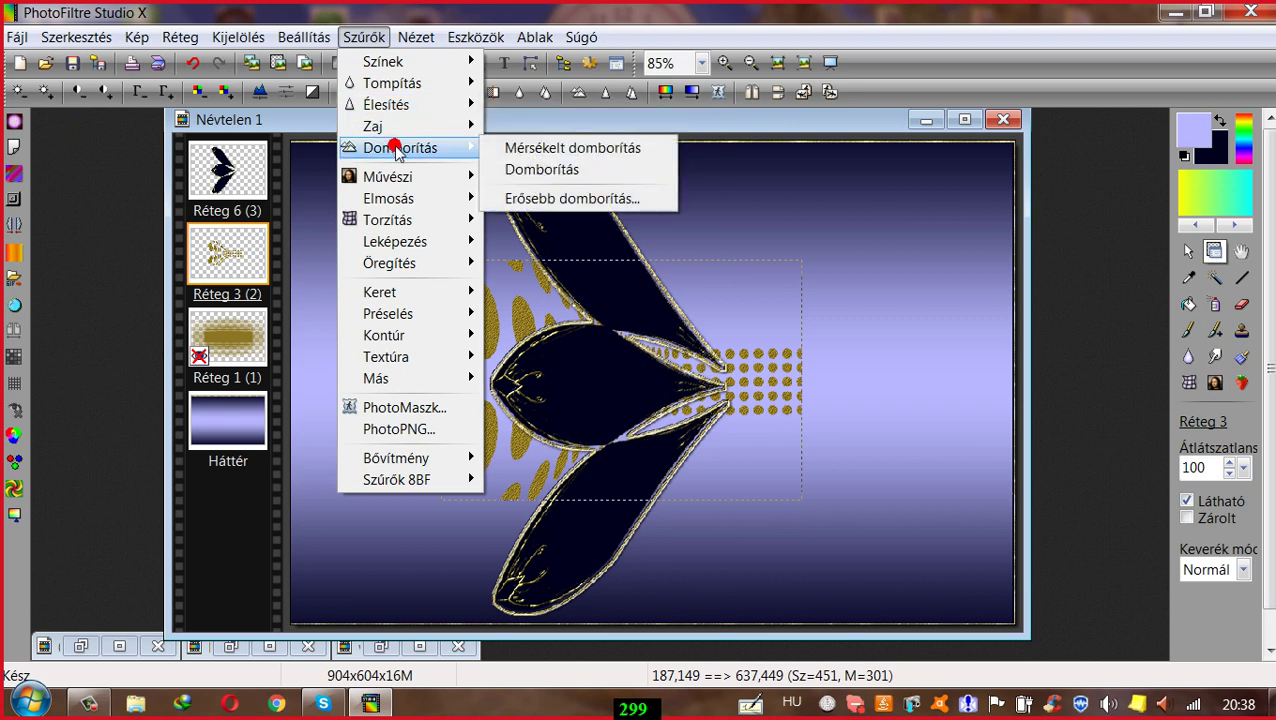
left_click(520, 147)
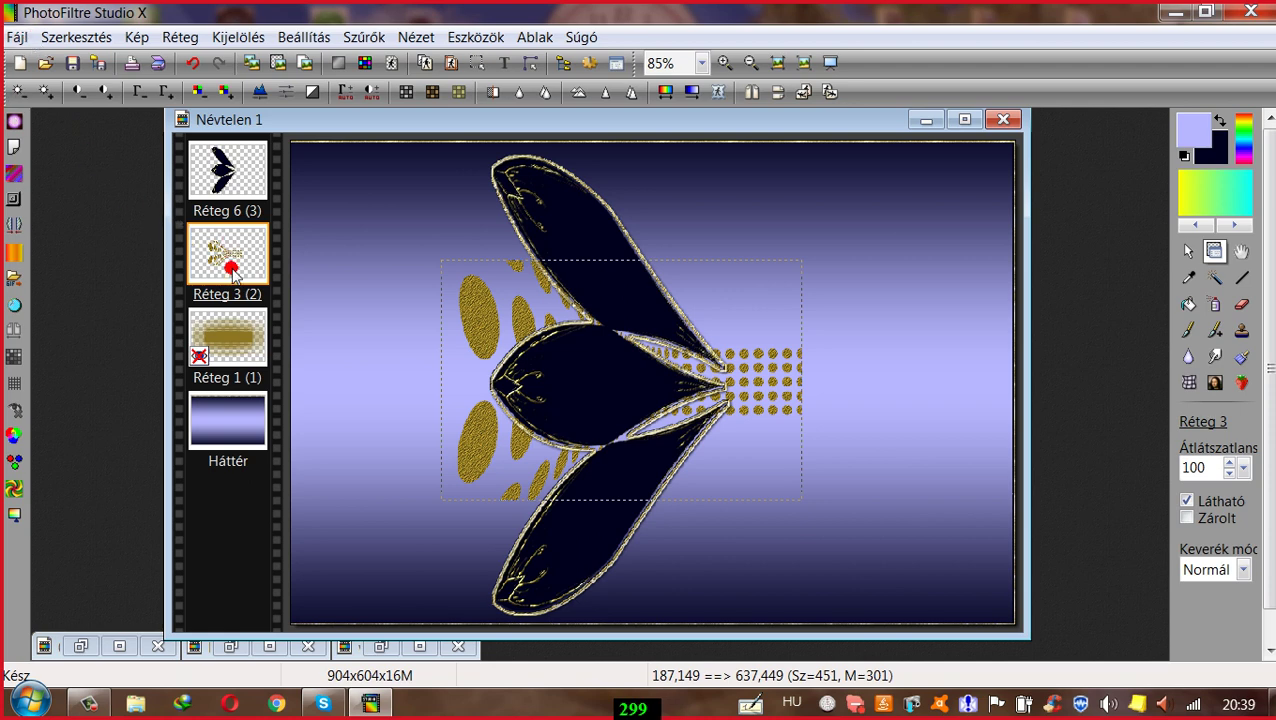
Step: Duplicate the petal layer Réteg 6 and scale the copy to 80% with the free transform
left_click(236, 172)
left_click(181, 36)
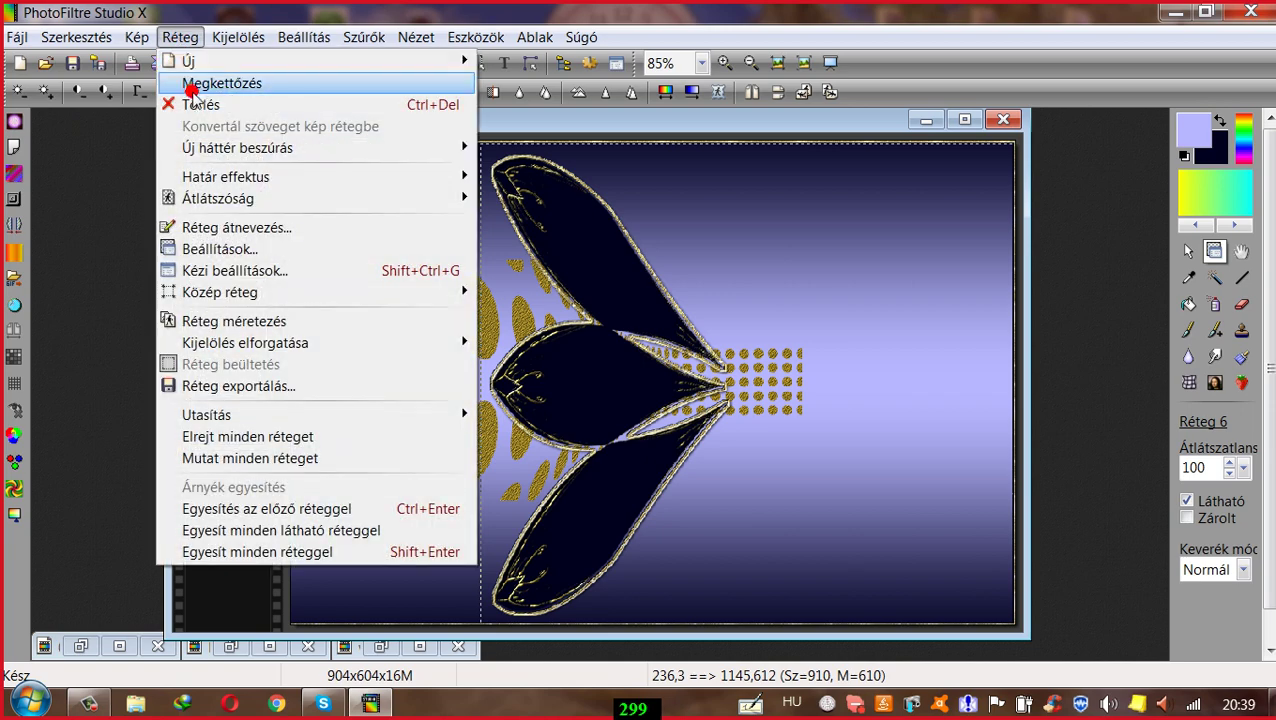
left_click(192, 84)
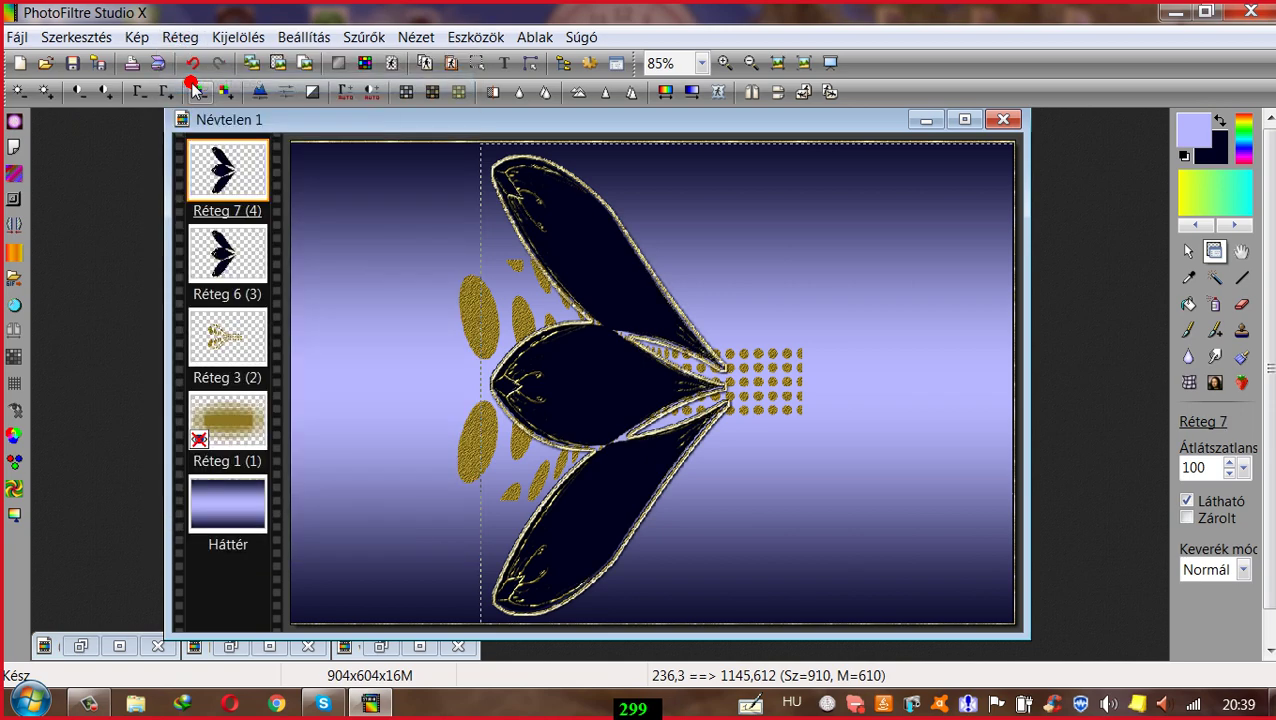
right_click(228, 177)
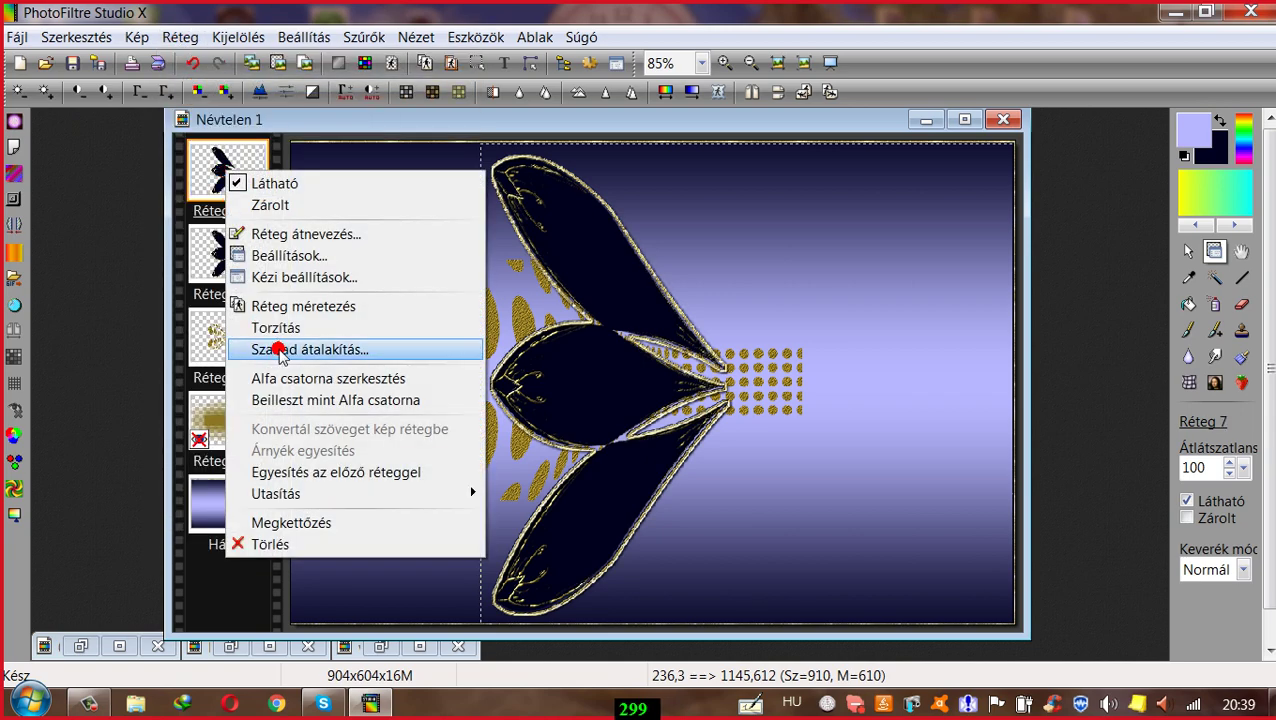
left_click(279, 350)
left_click(874, 265)
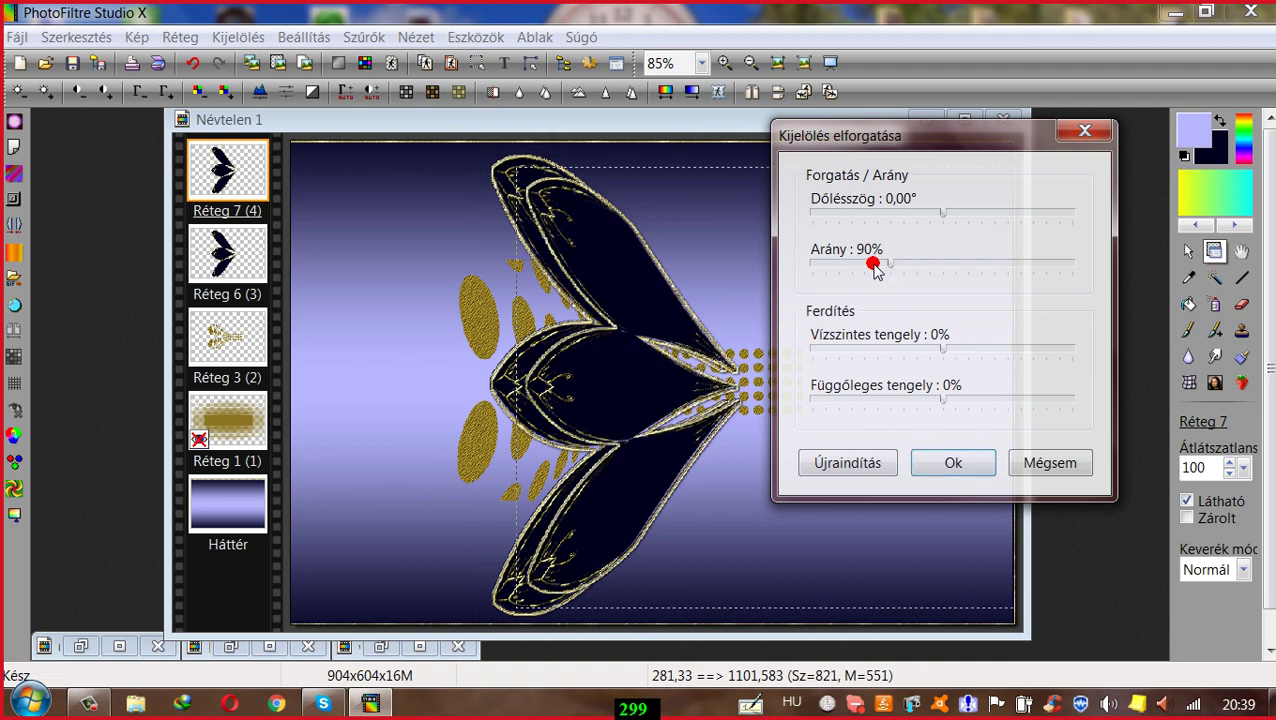
left_click(872, 266)
left_click(953, 464)
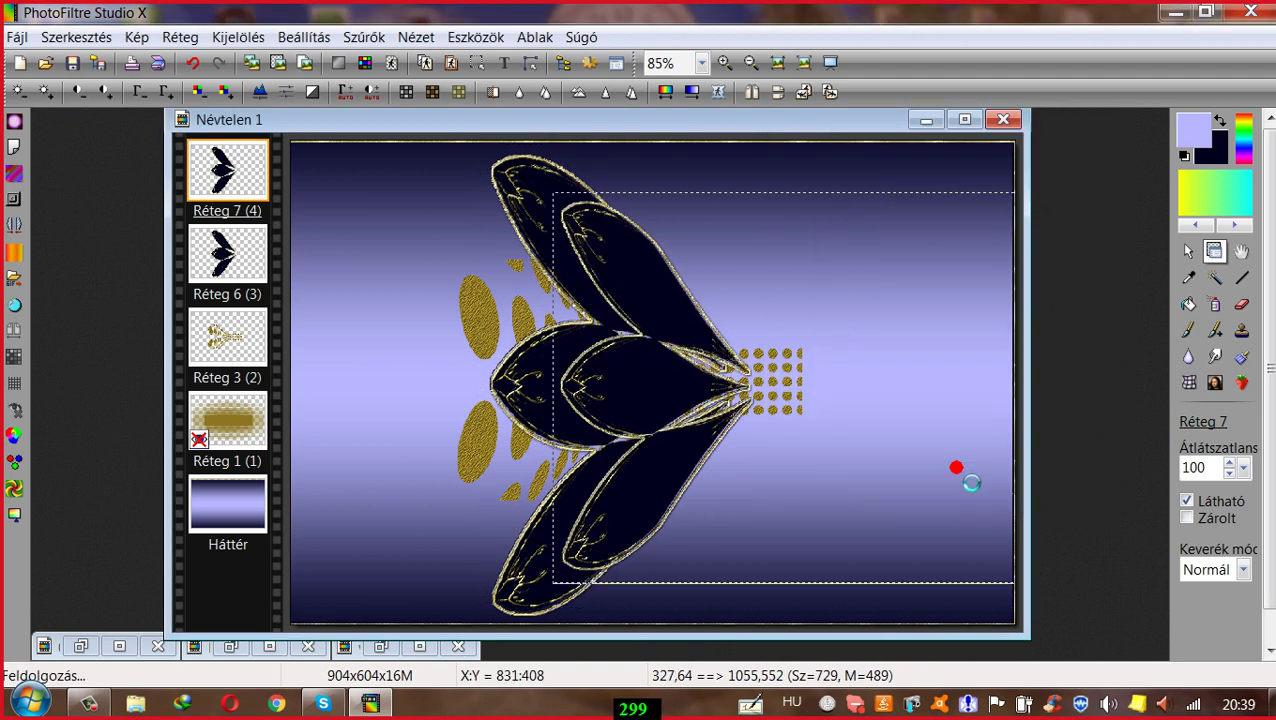
Step: Duplicate the gold dotted layer Réteg 3 and scale the copy to 80% with the free transform
left_click(221, 333)
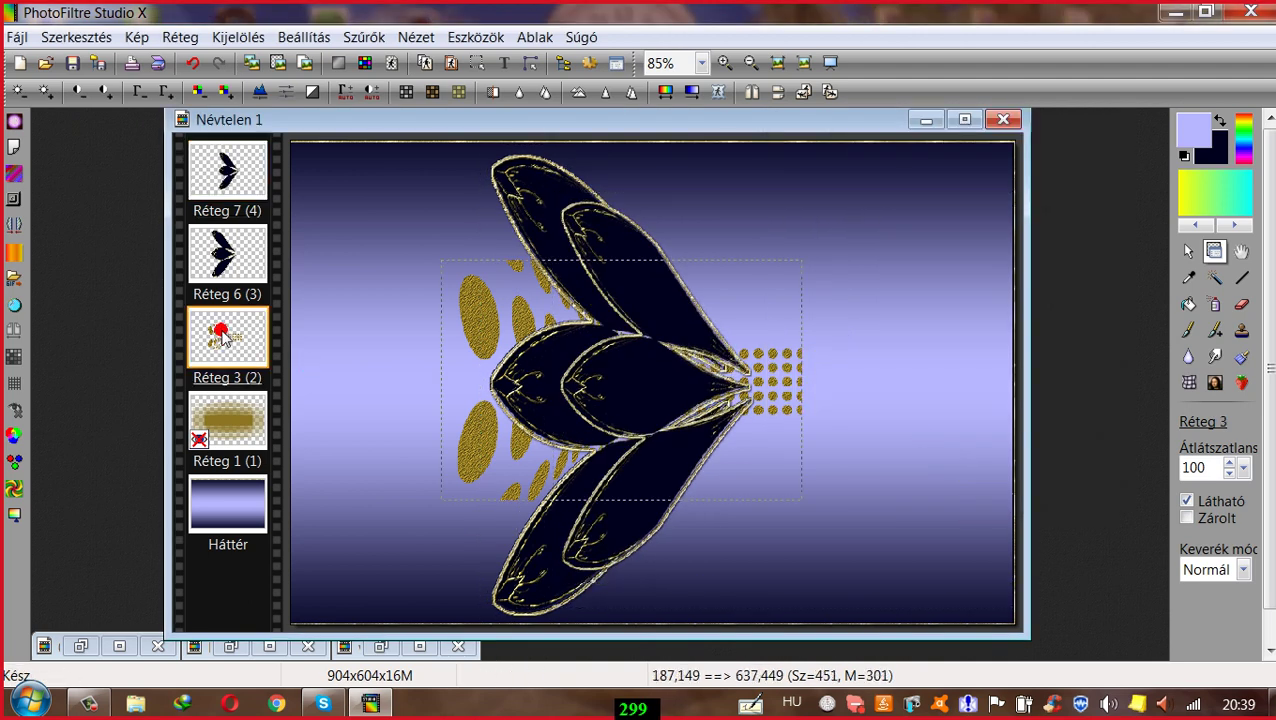
left_click(183, 37)
left_click(222, 80)
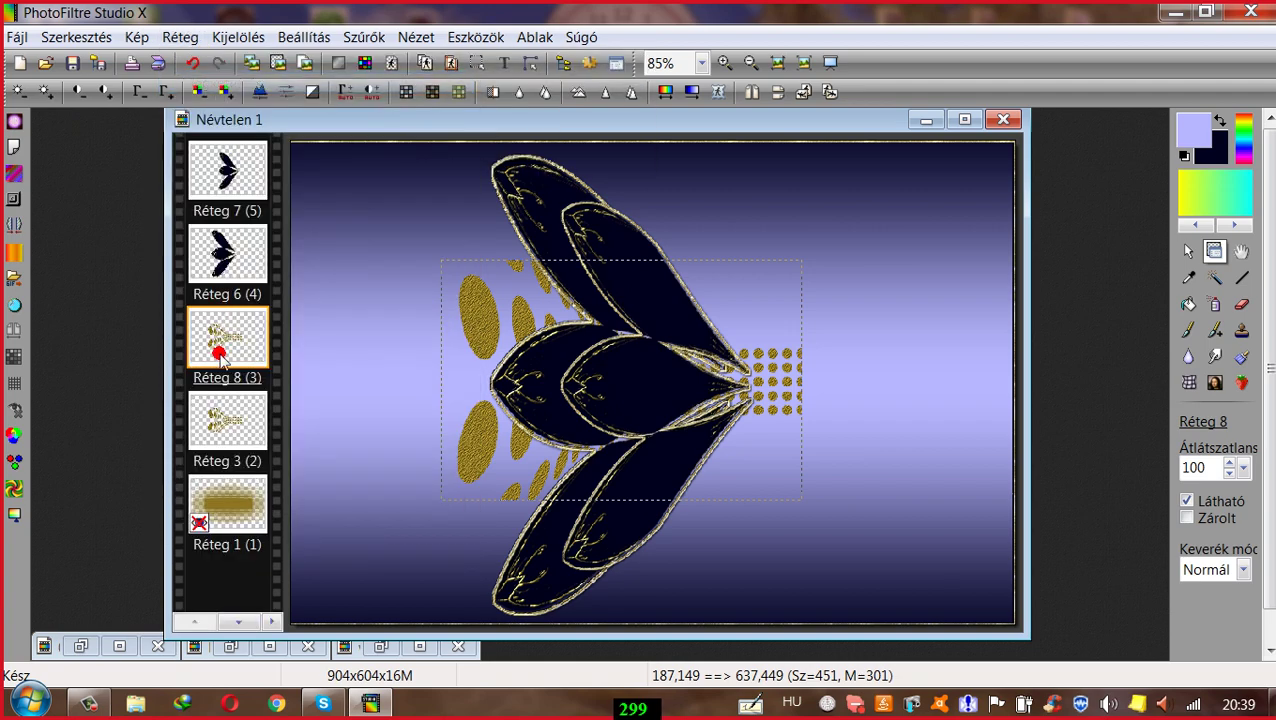
right_click(226, 348)
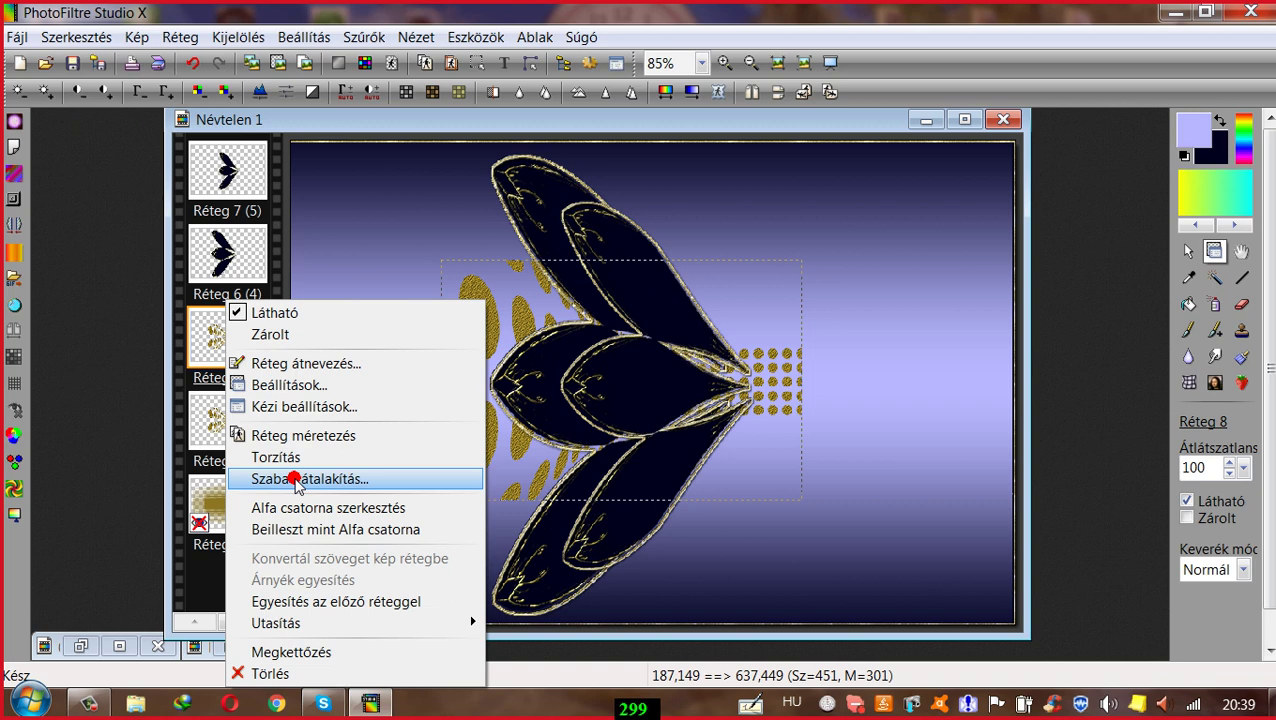
left_click(296, 481)
left_click(866, 262)
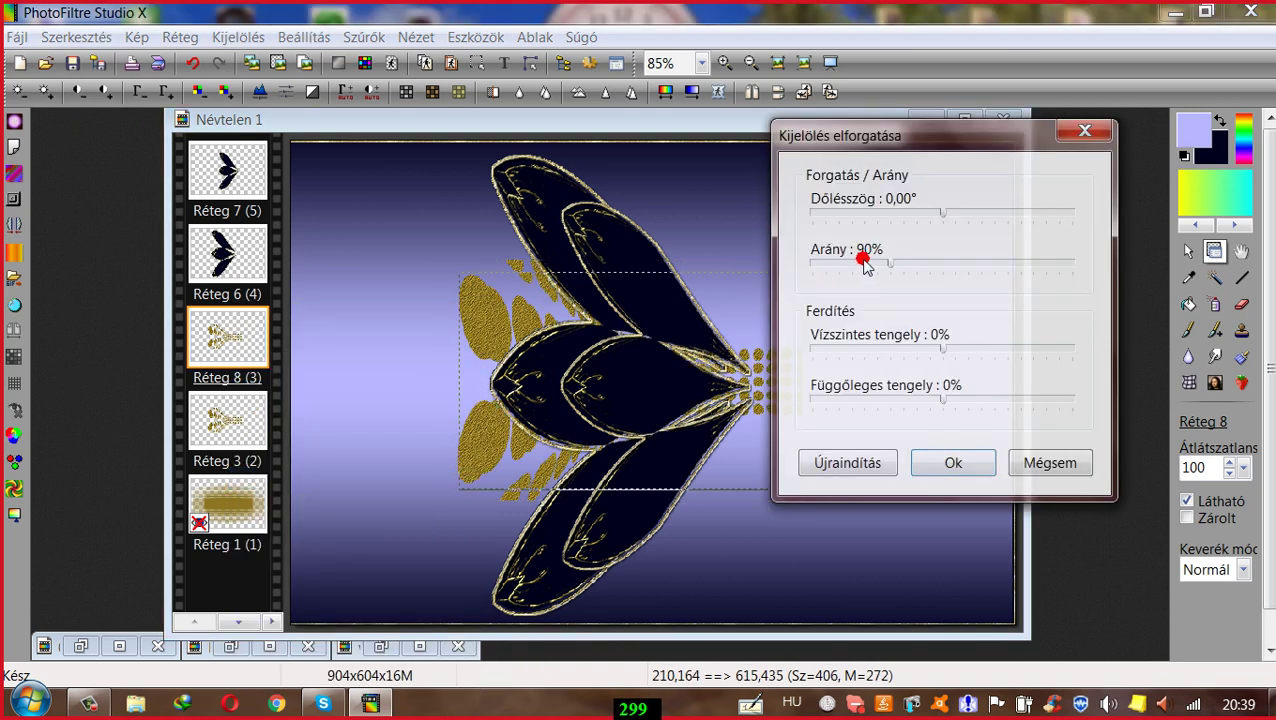
left_click(866, 262)
left_click(930, 462)
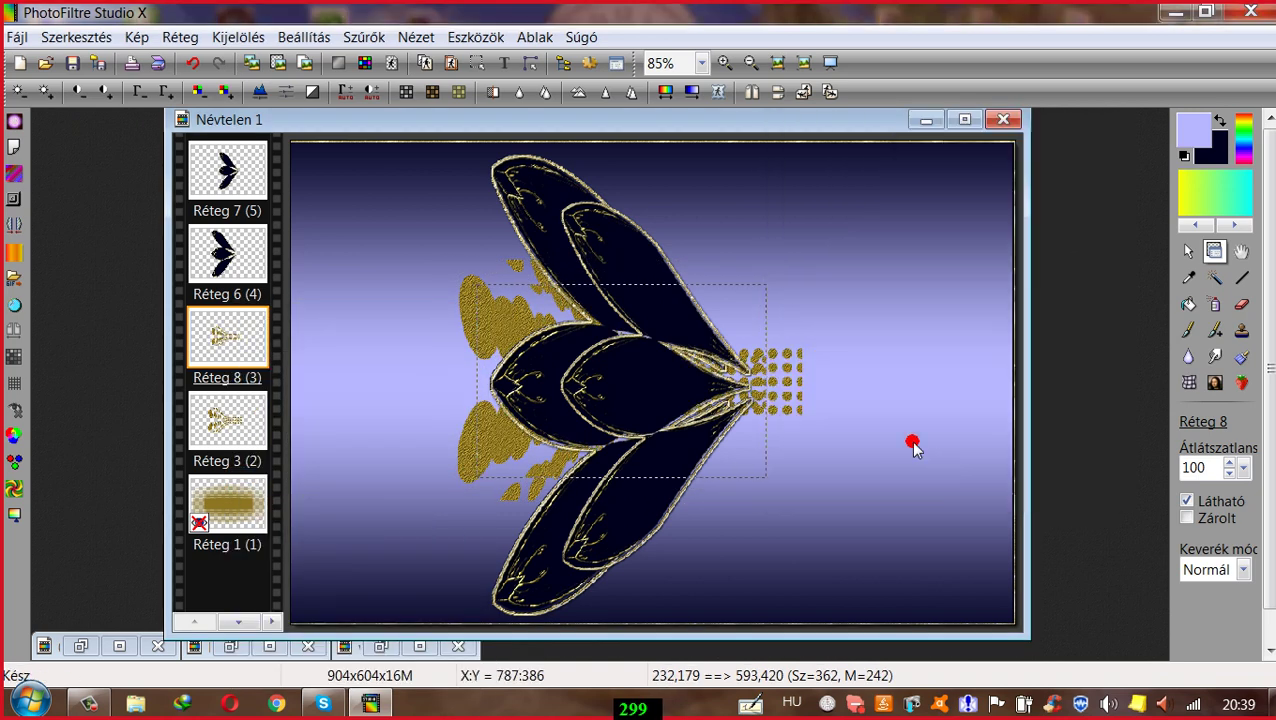
Step: Move the smaller dotted layer Réteg 8 above Réteg 6, set the small petals aside and shift the dots right over the large petals
left_click_drag(243, 335, 240, 272)
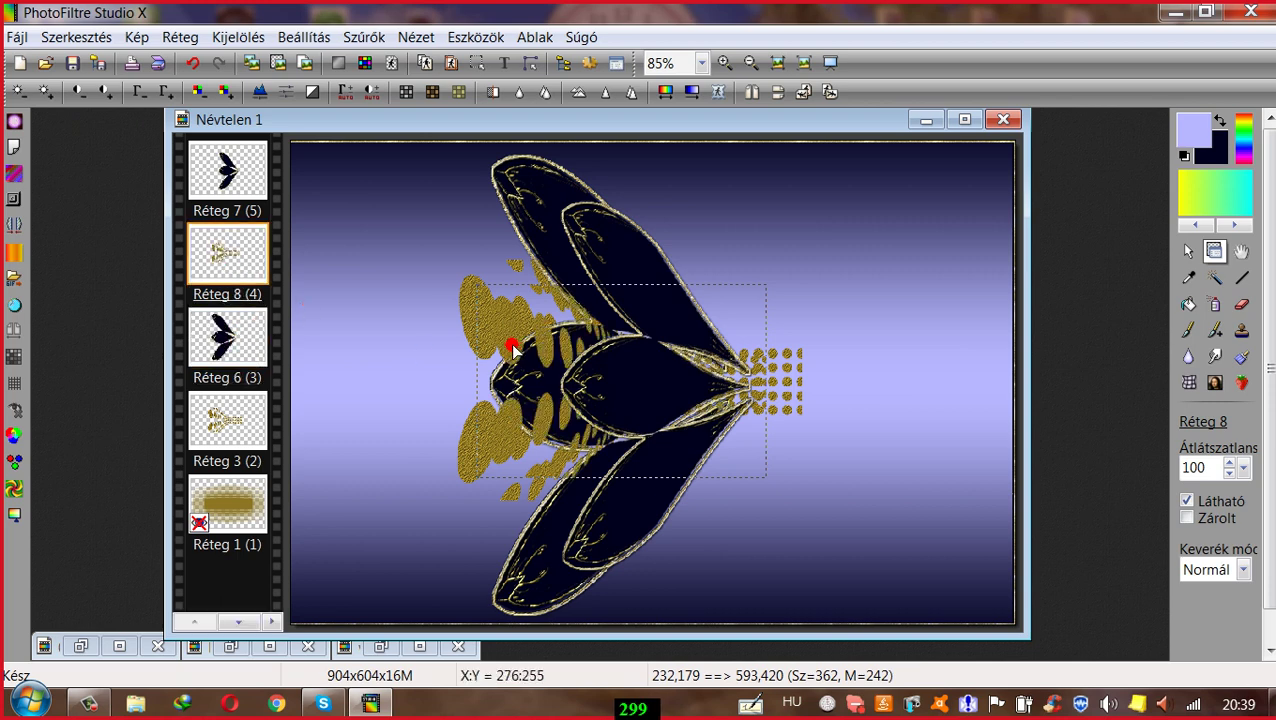
left_click_drag(510, 348, 560, 343)
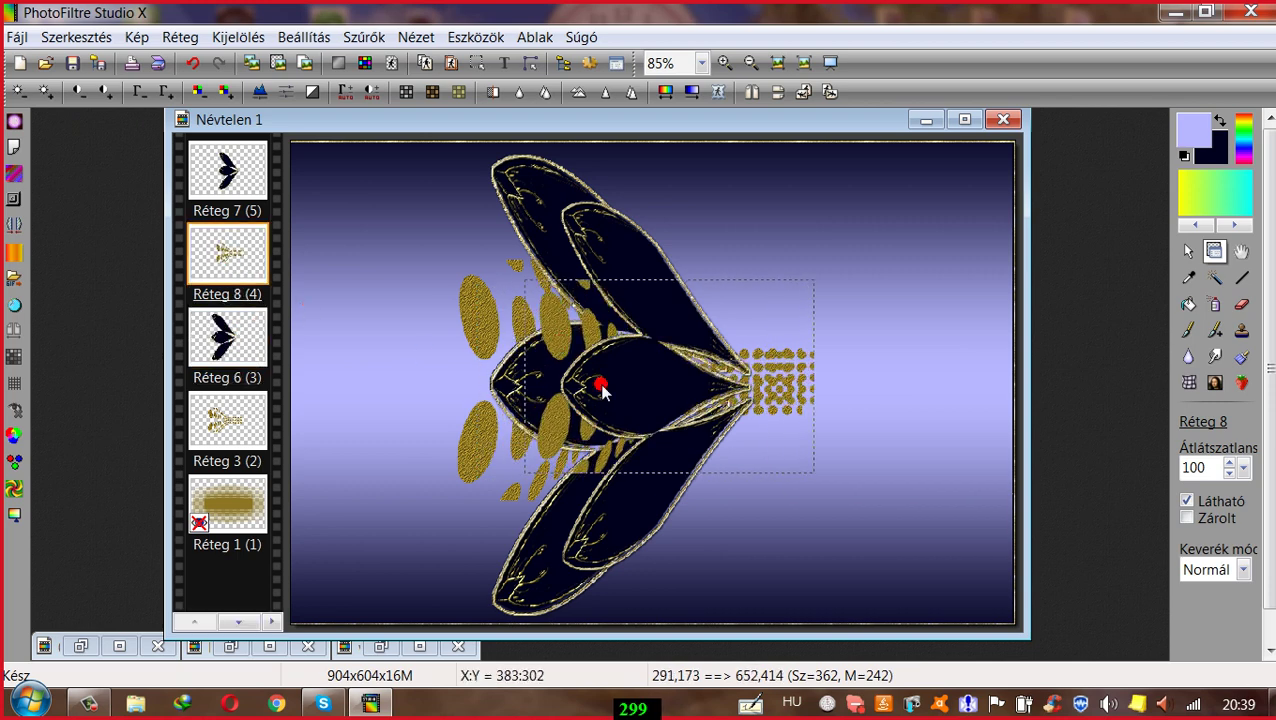
left_click_drag(601, 390, 783, 367)
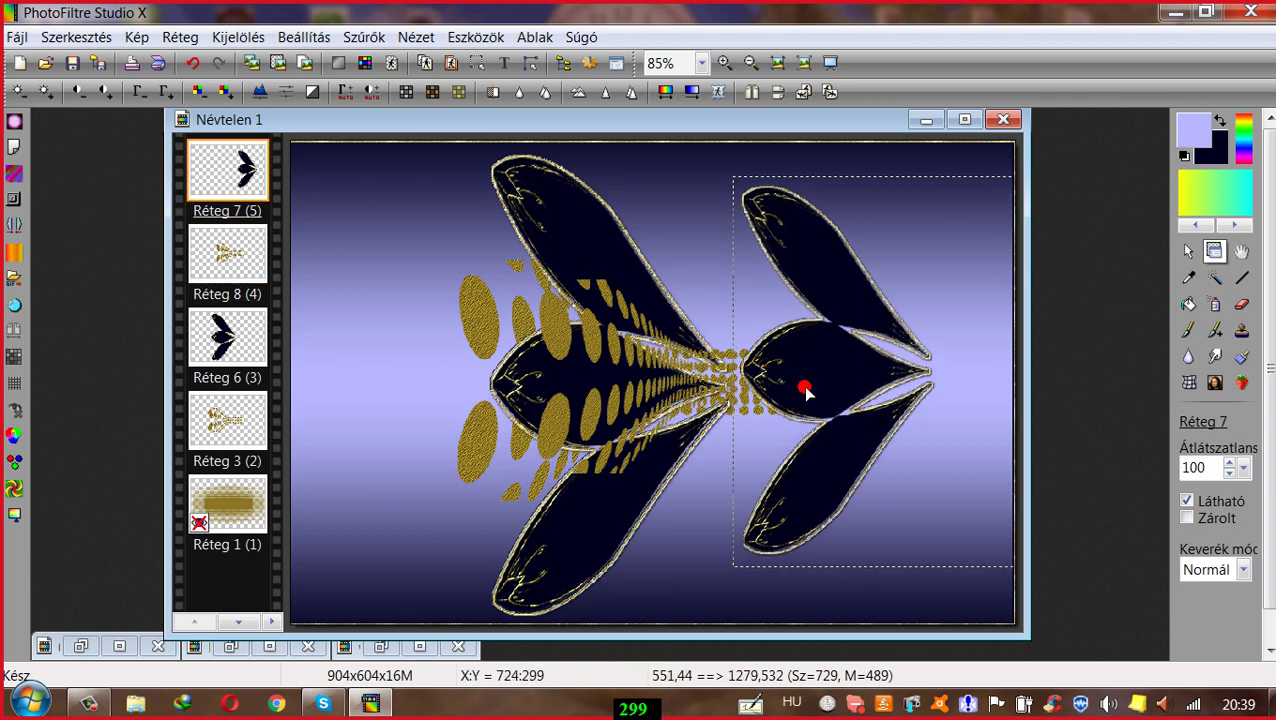
mouse_move(575, 345)
left_mouse_down()
mouse_move(557, 330)
mouse_move(621, 325)
mouse_move(609, 340)
mouse_move(640, 344)
mouse_move(712, 330)
mouse_move(595, 341)
left_mouse_up()
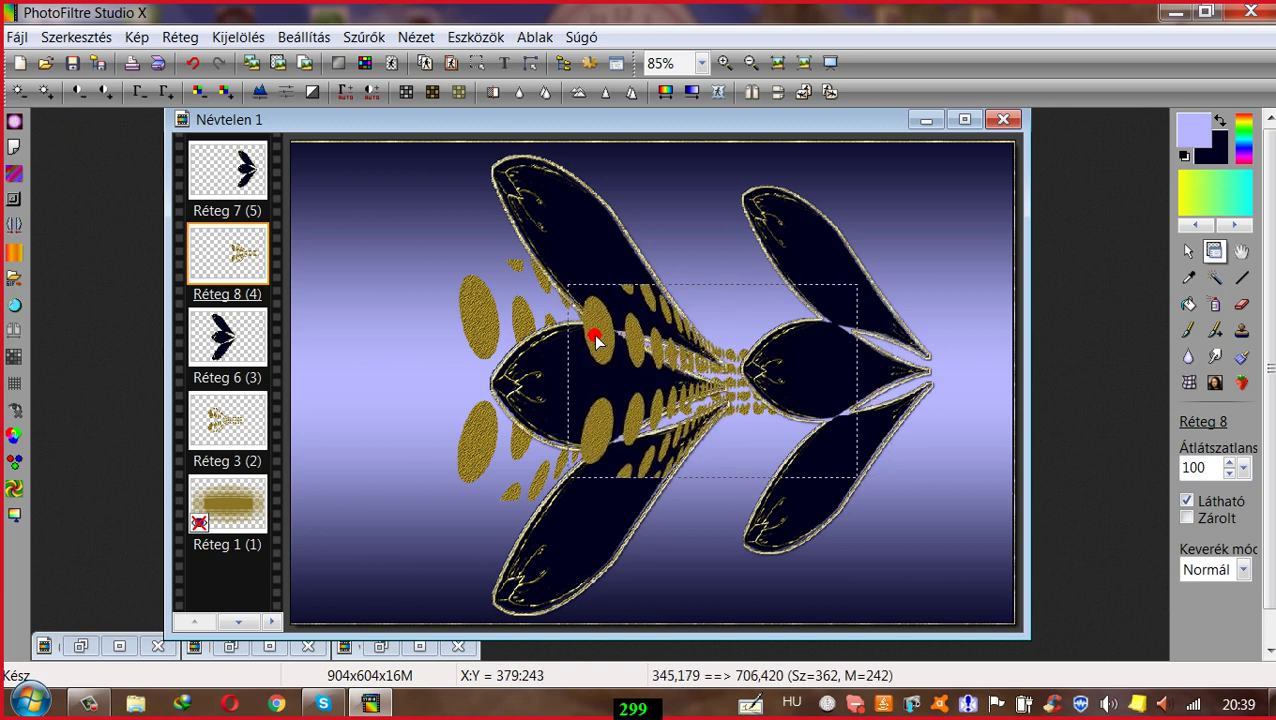
Step: Place the small petals back over the smaller dots and nudge both petal shapes so their centre lines align
left_click_drag(800, 373, 656, 392)
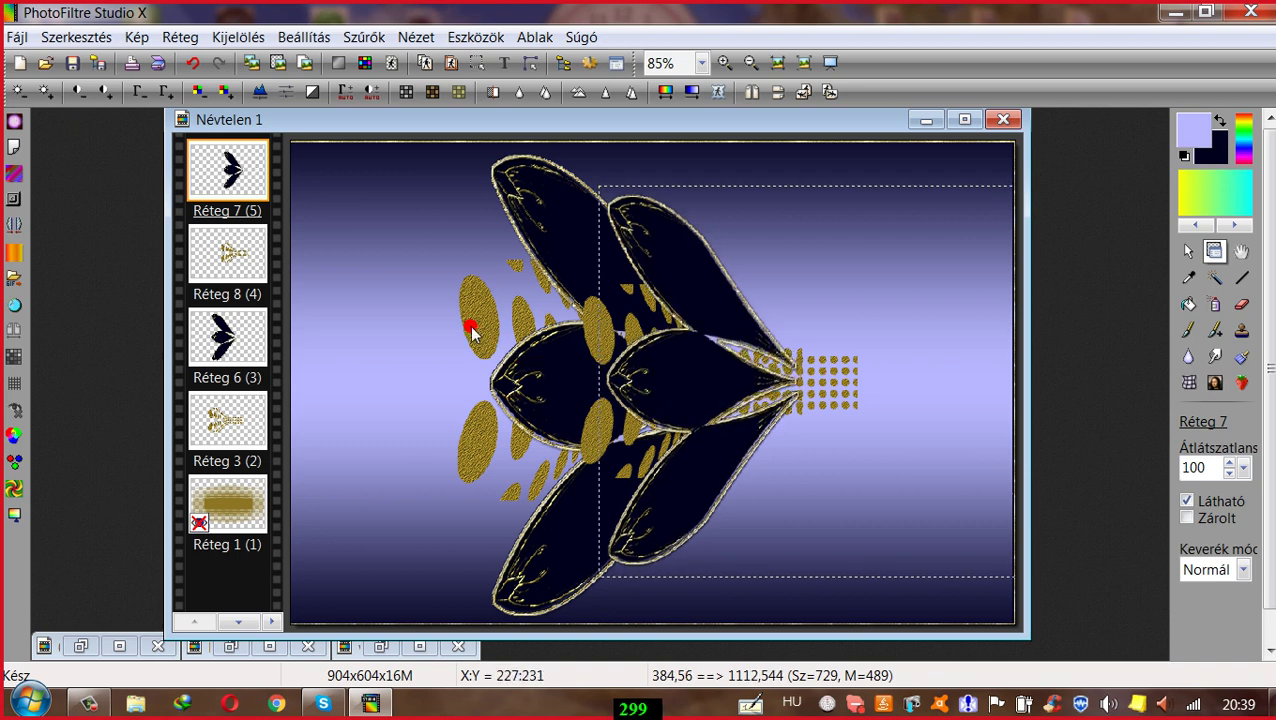
left_click_drag(506, 390, 505, 385)
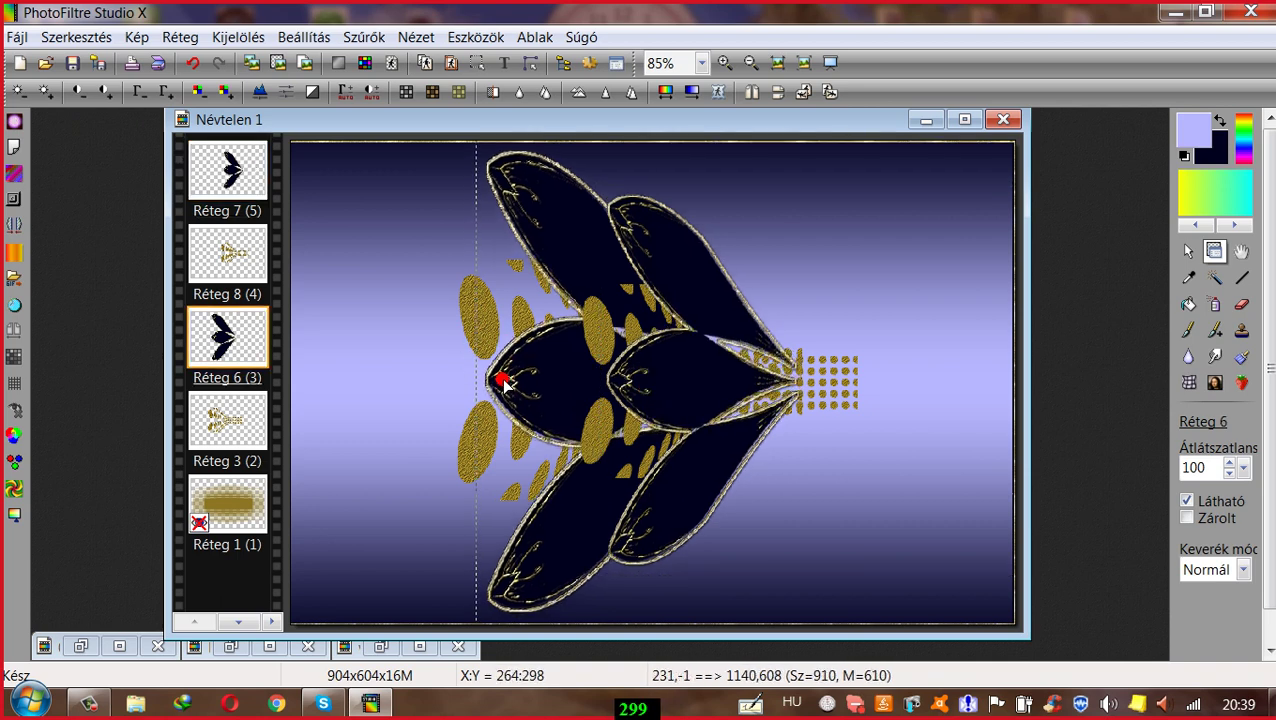
left_click(654, 372)
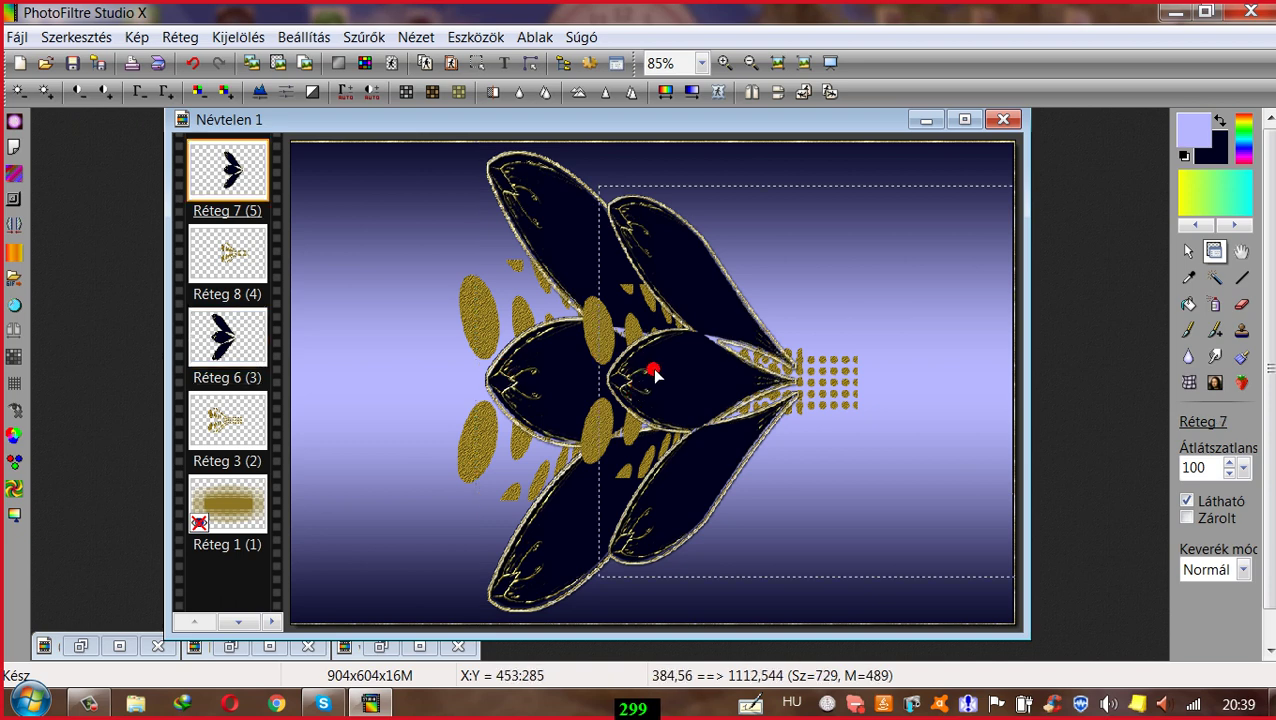
left_click_drag(654, 372, 656, 372)
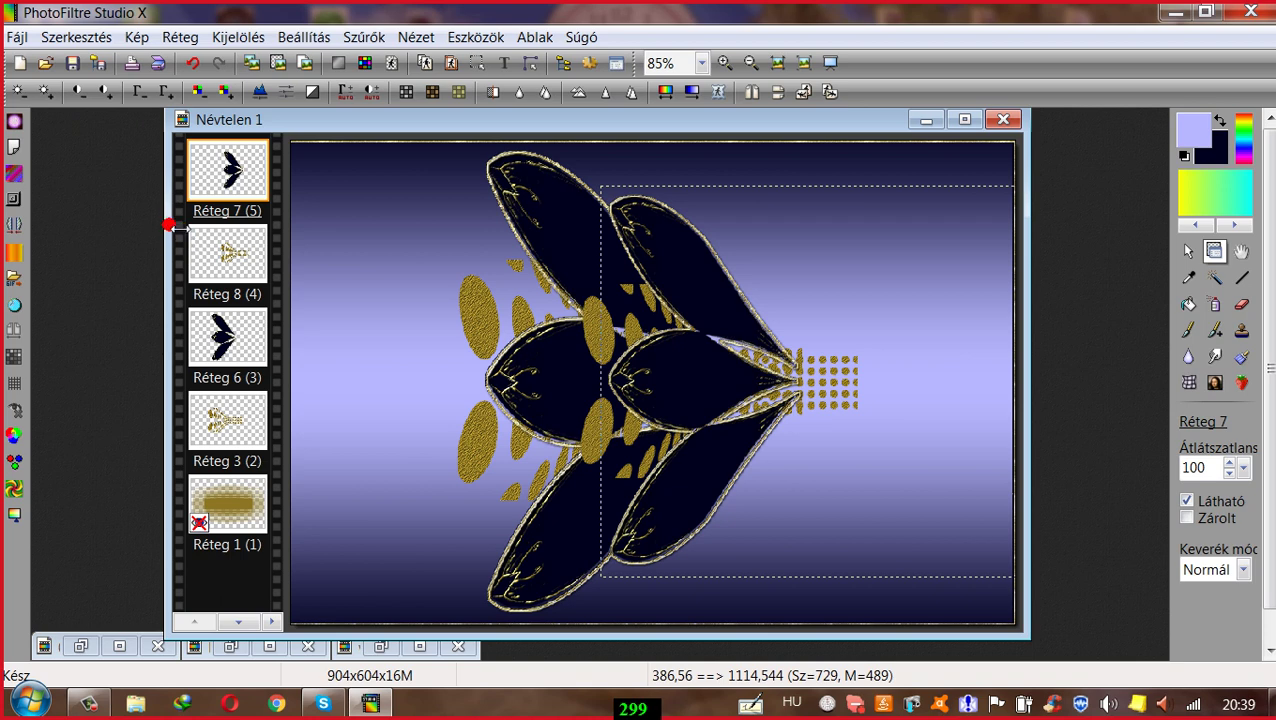
Step: Duplicate the smaller gold dotted layer Réteg 8 and scale the copy to 80% with the free transform
left_click(224, 252)
left_click(170, 37)
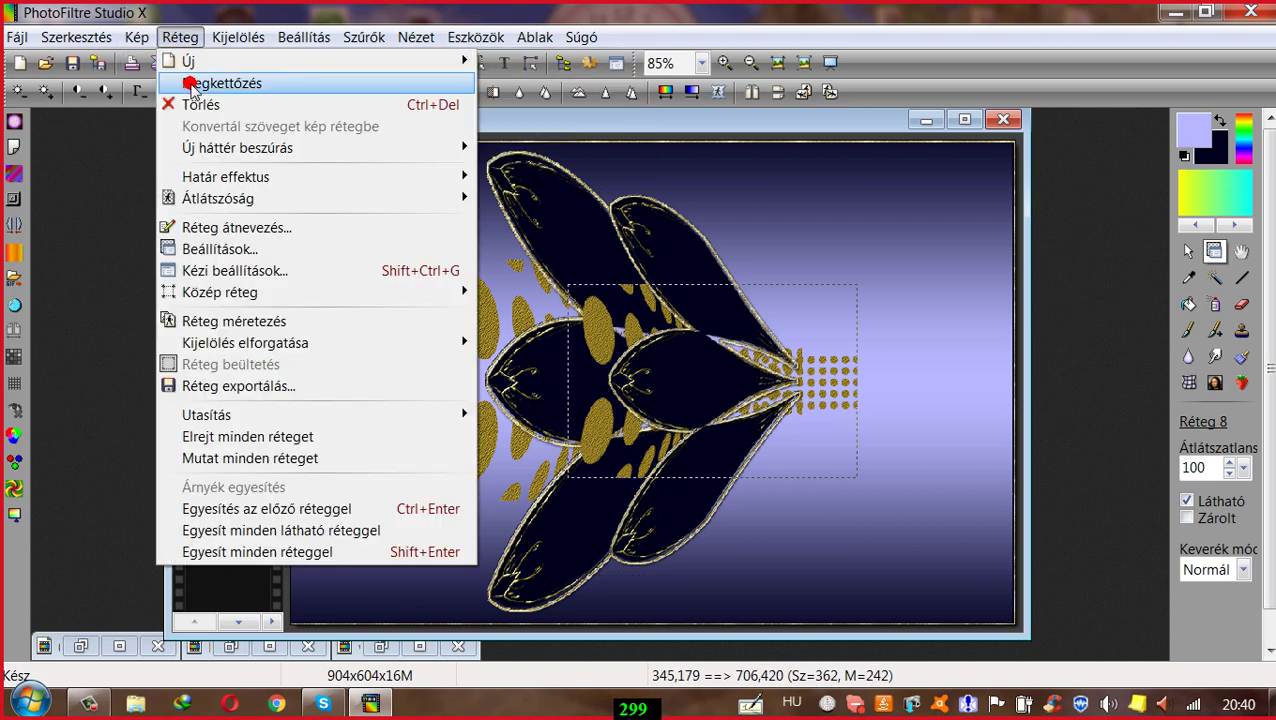
left_click(193, 84)
left_click(223, 258)
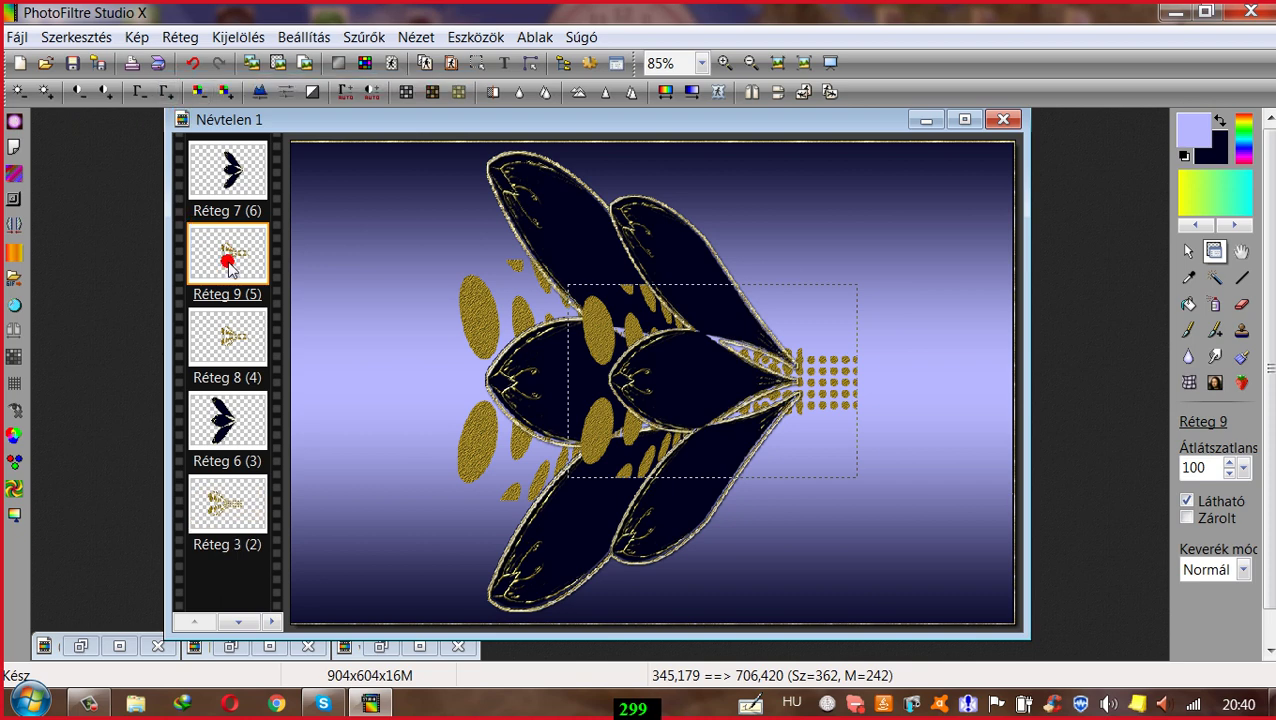
right_click(228, 262)
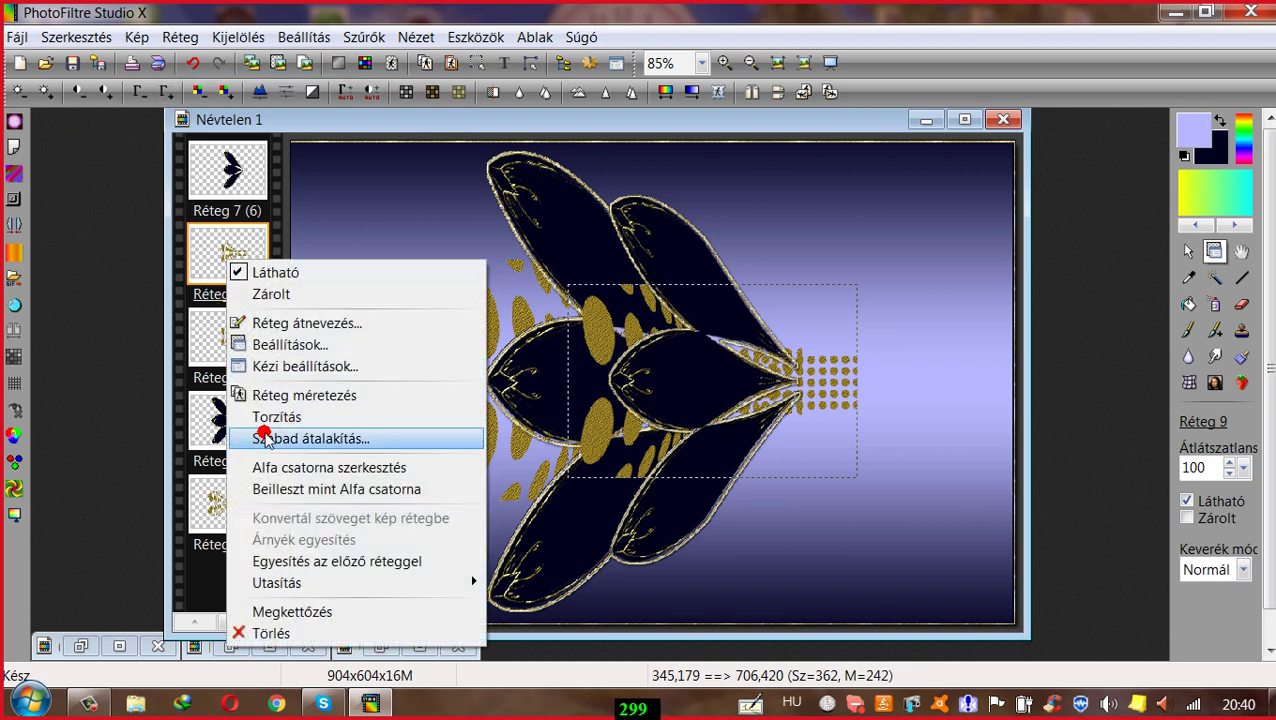
left_click(345, 437)
left_click(873, 254)
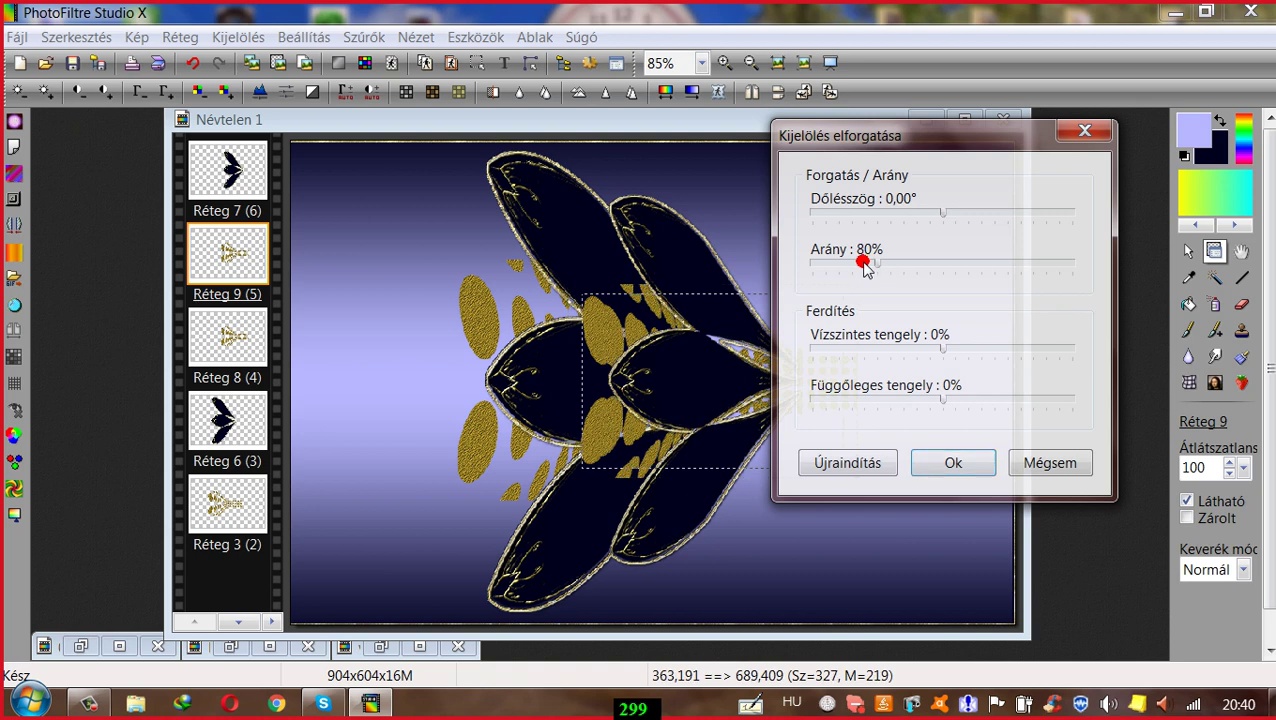
left_click(962, 465)
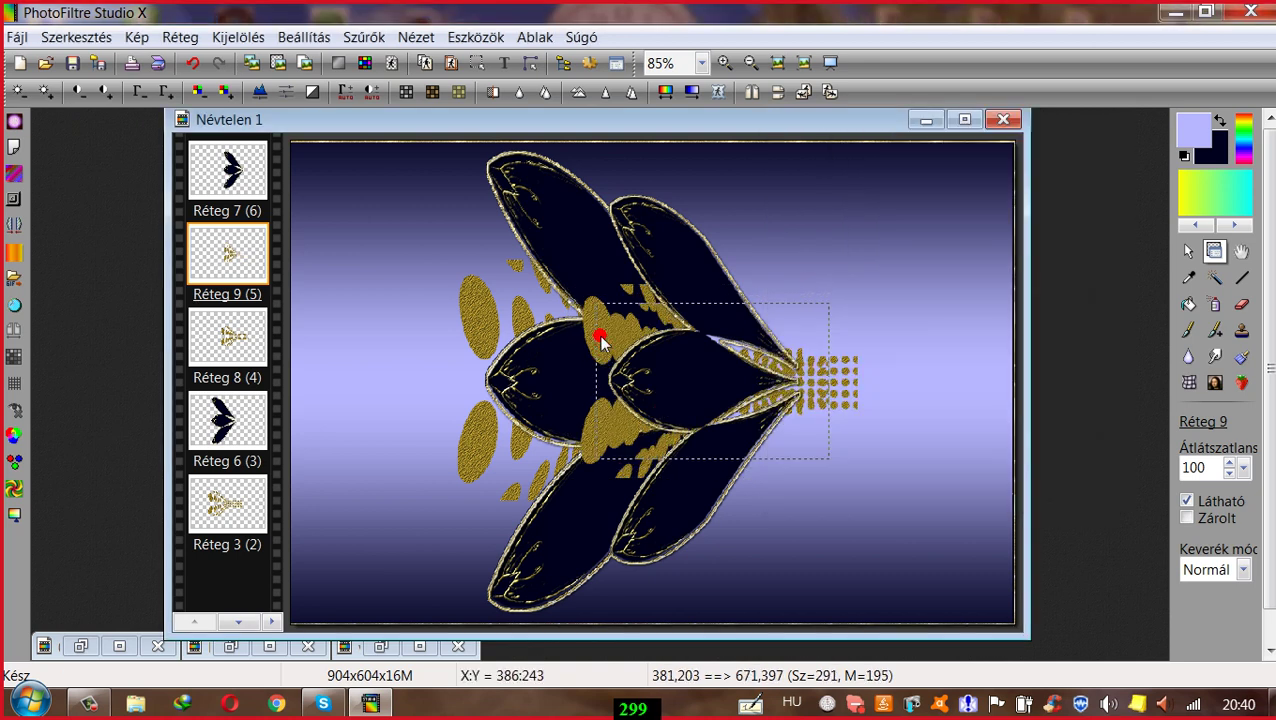
left_click(270, 262)
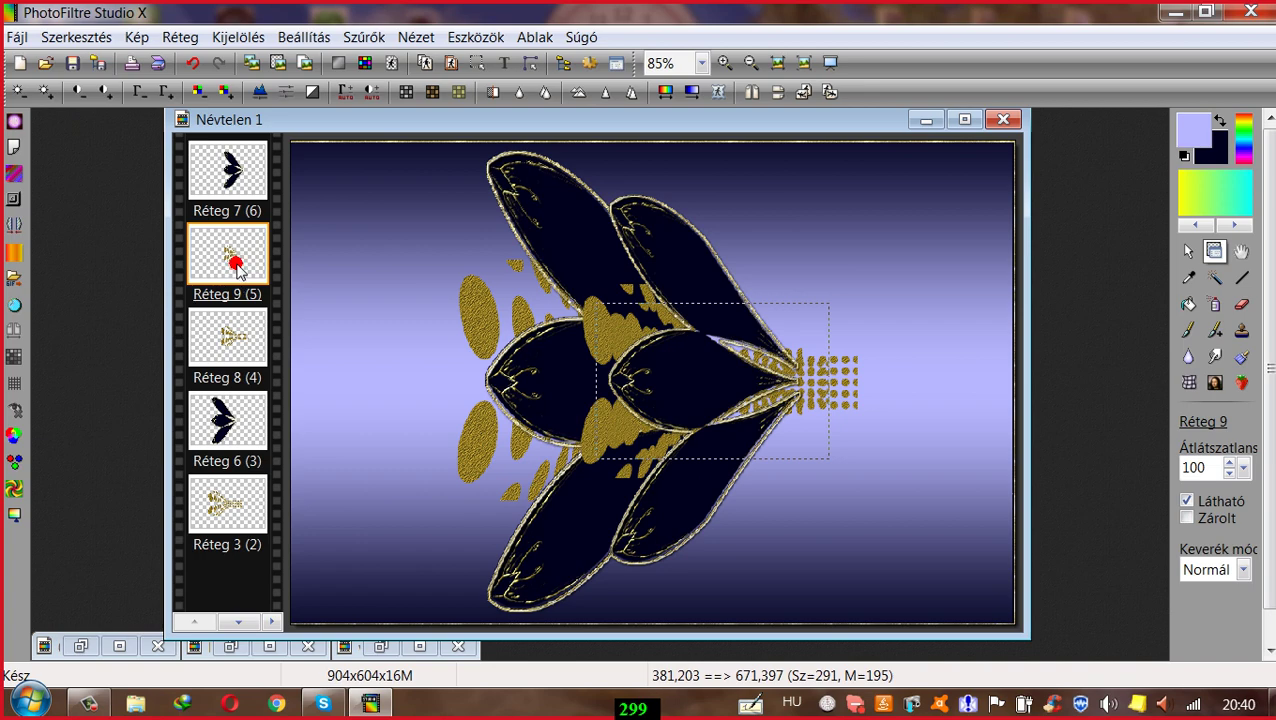
Step: Duplicate the small petal layer Réteg 7 and start a free transform on the copy
left_click(219, 180)
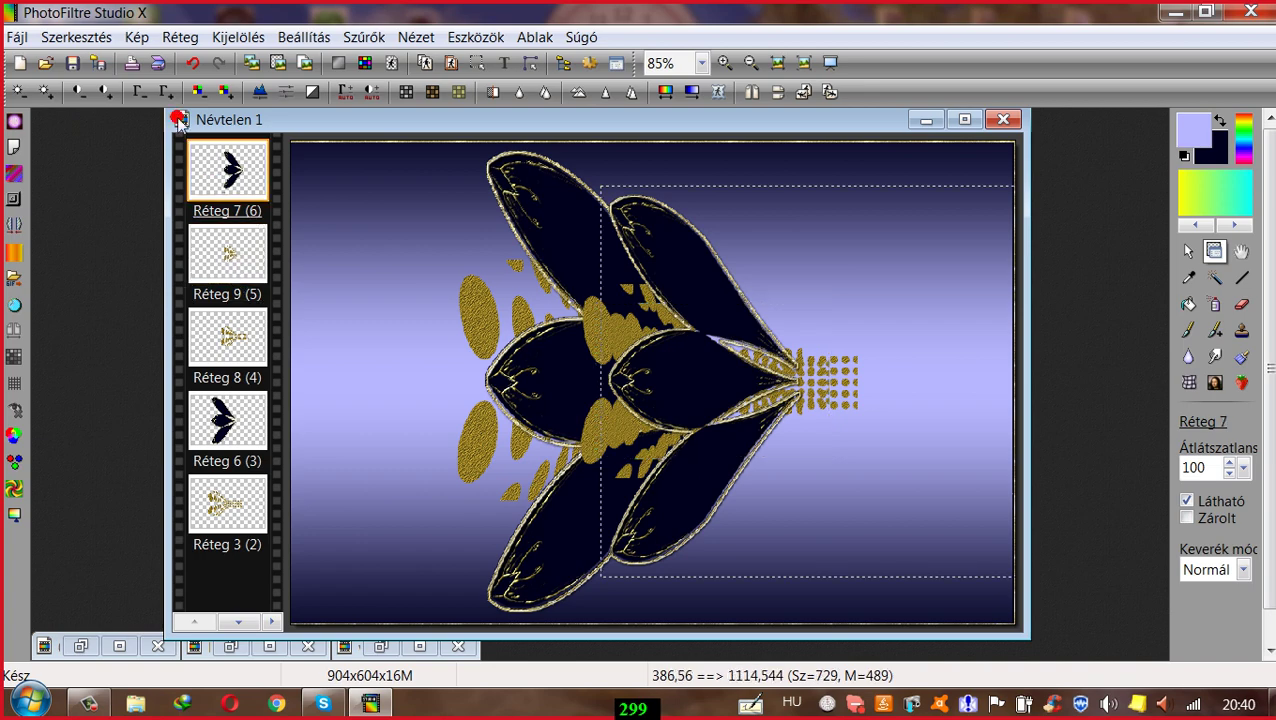
left_click(180, 37)
left_click(200, 83)
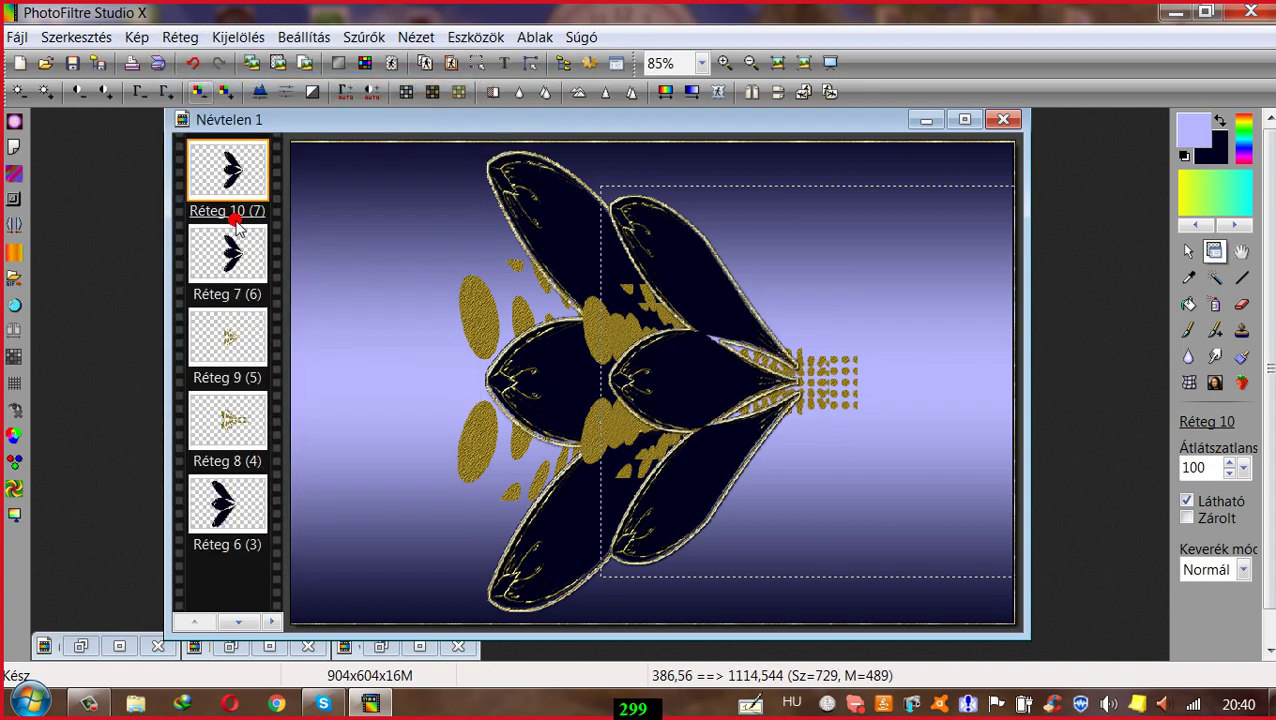
right_click(224, 172)
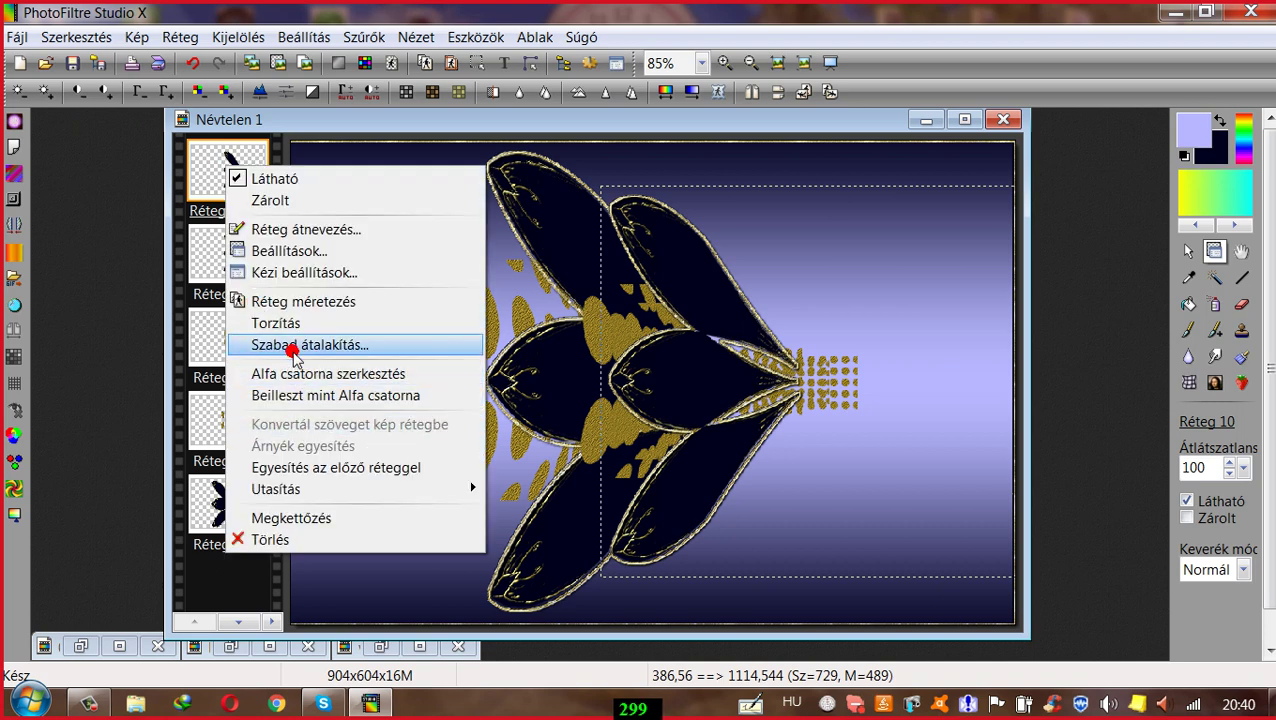
Step: Scale the petals on layer Réteg 10 down proportionally to about 584 by 392 pixels with the free transform
left_click(290, 345)
left_click(869, 262)
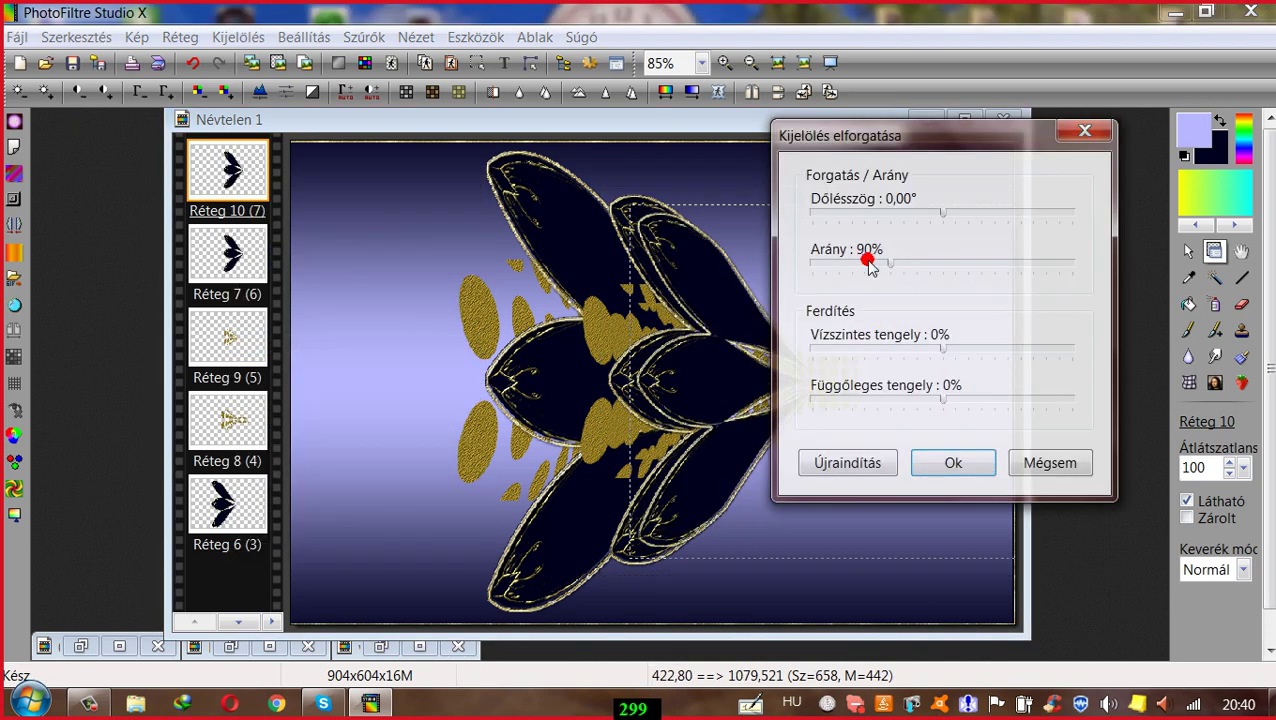
left_click(941, 452)
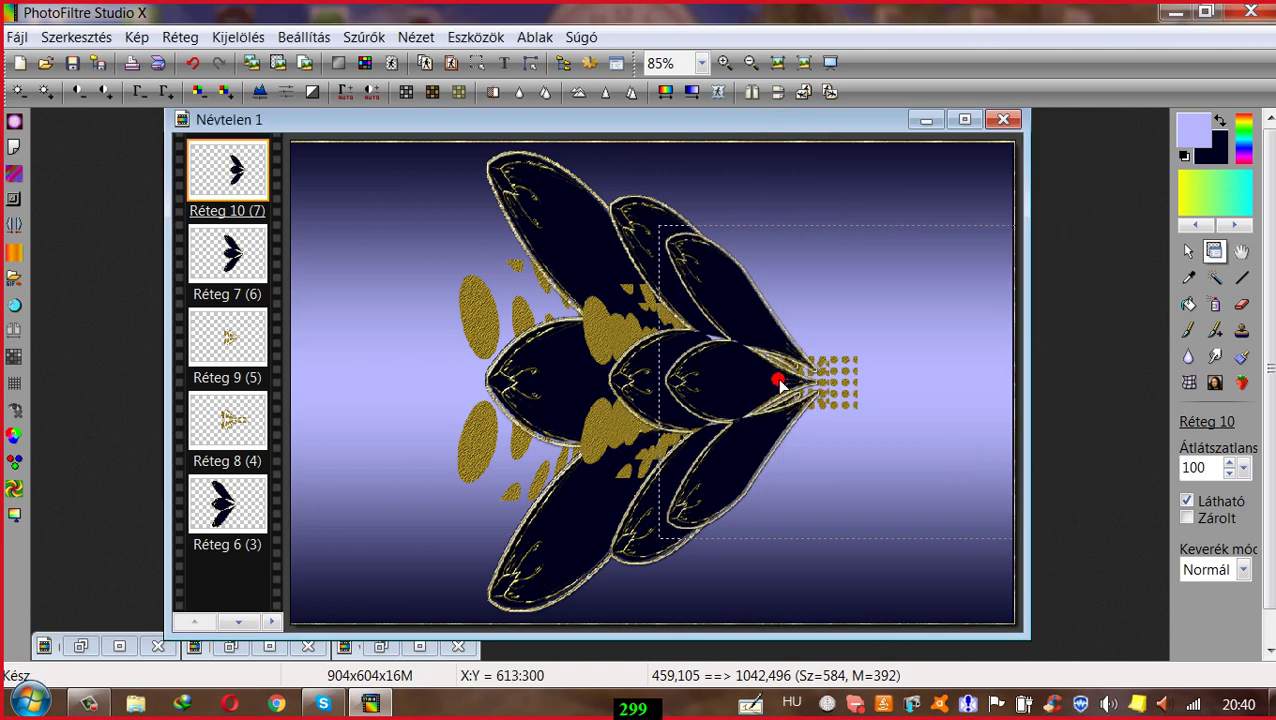
Step: Place layer Réteg 9 directly beneath Réteg 10 in the stack and shift its gold dots right to about 481,204
left_click_drag(231, 348, 228, 254)
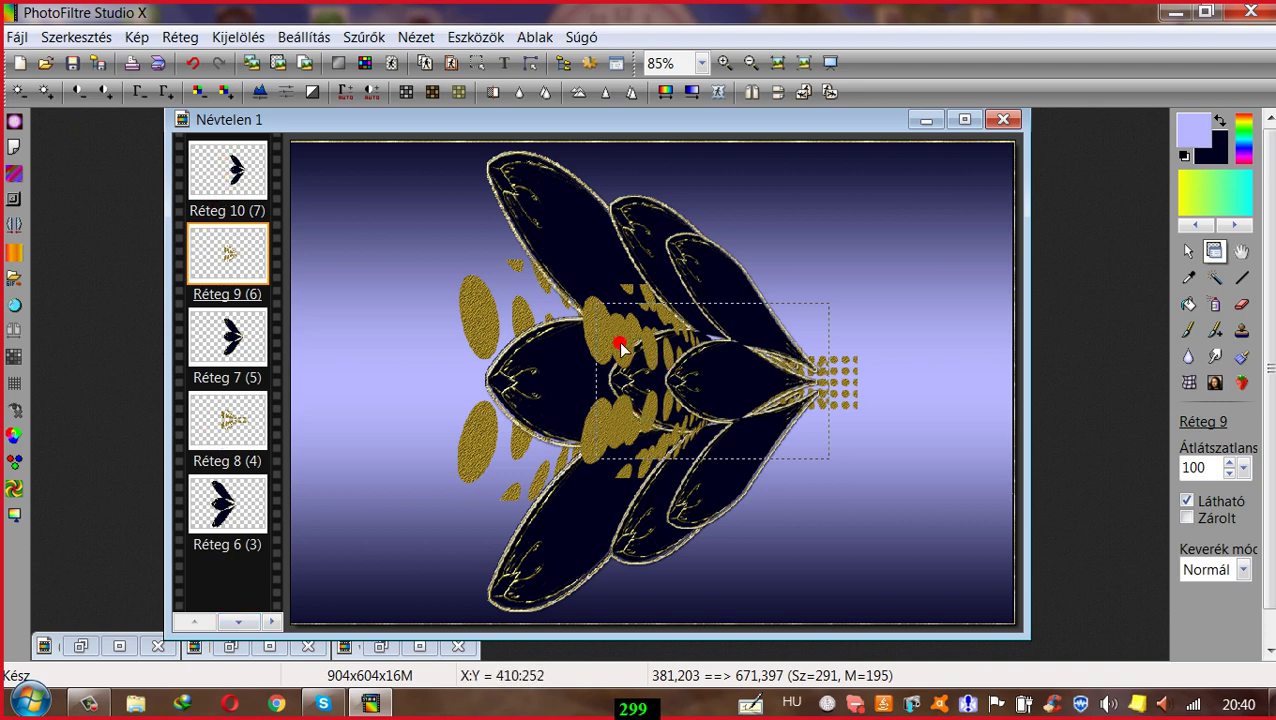
left_click_drag(615, 345, 813, 360)
mouse_move(692, 351)
left_mouse_down()
mouse_move(703, 344)
mouse_move(714, 364)
mouse_move(702, 349)
left_mouse_up()
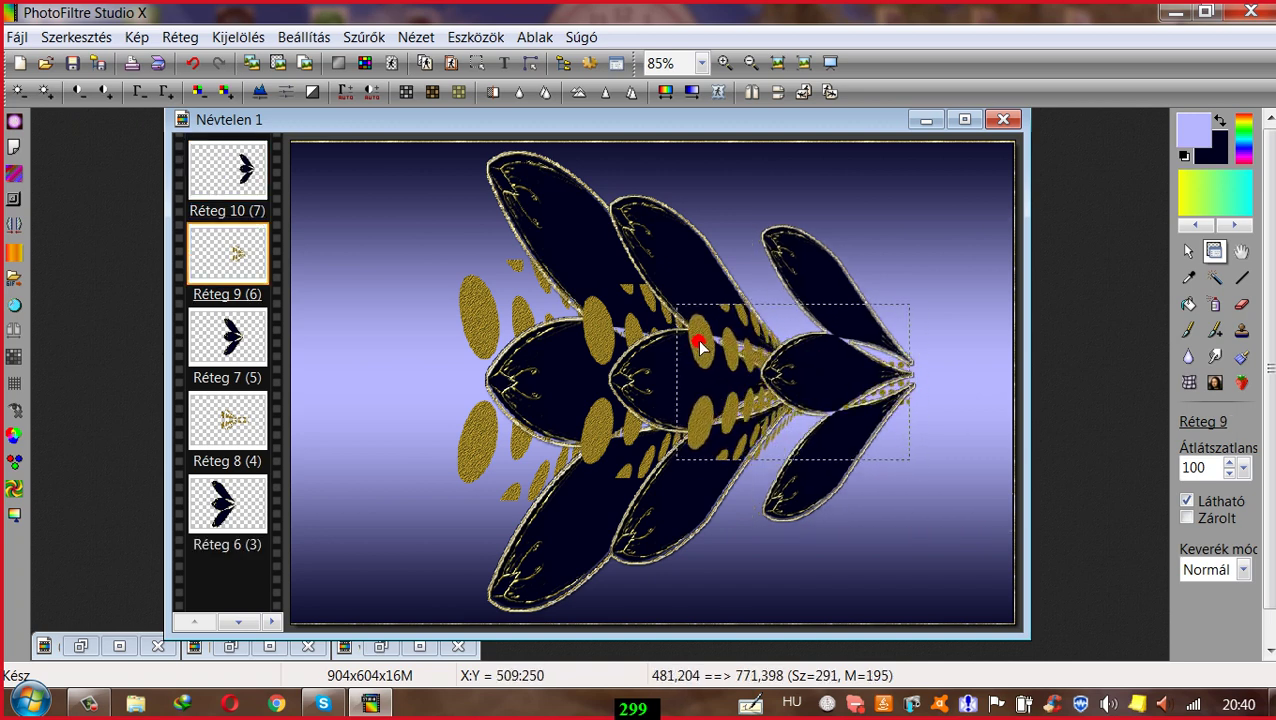
Step: Position the smallest petals (Réteg 10) at about 512,105 over the gold dots and nudge the middle petals (Réteg 7) to about 381,56
left_click_drag(792, 384, 743, 396)
left_click(638, 399)
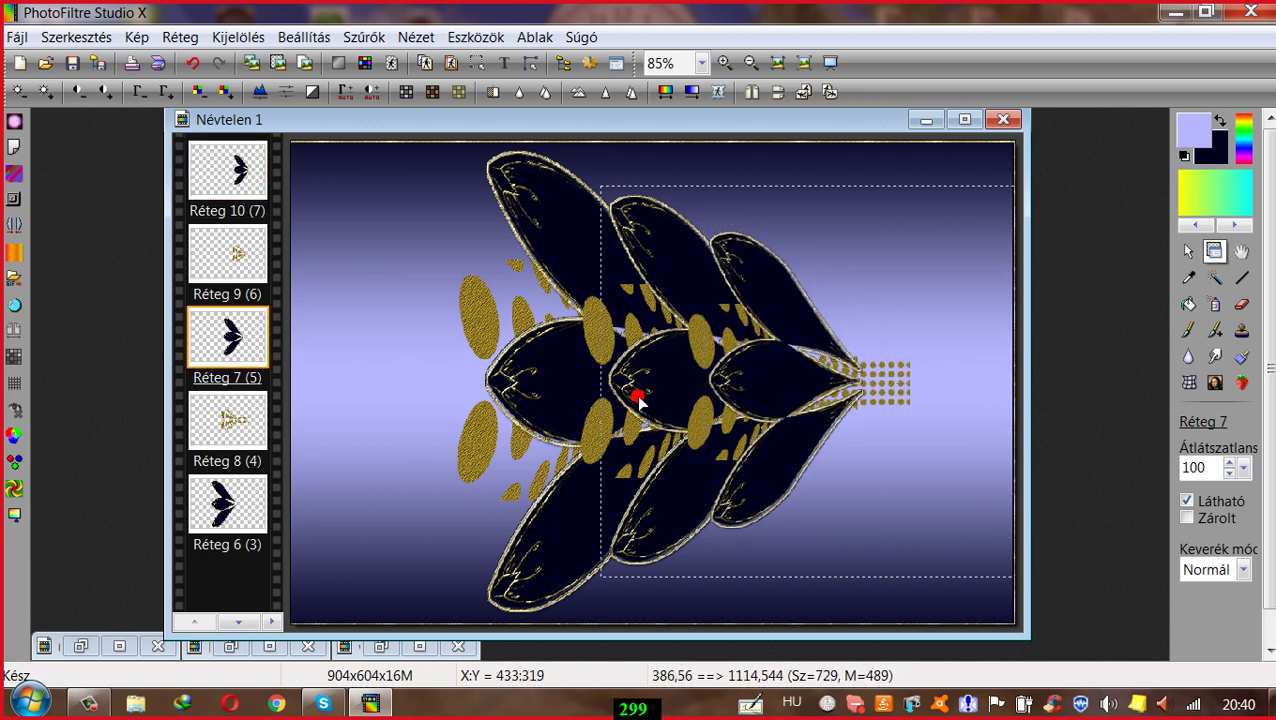
left_click_drag(636, 400, 635, 399)
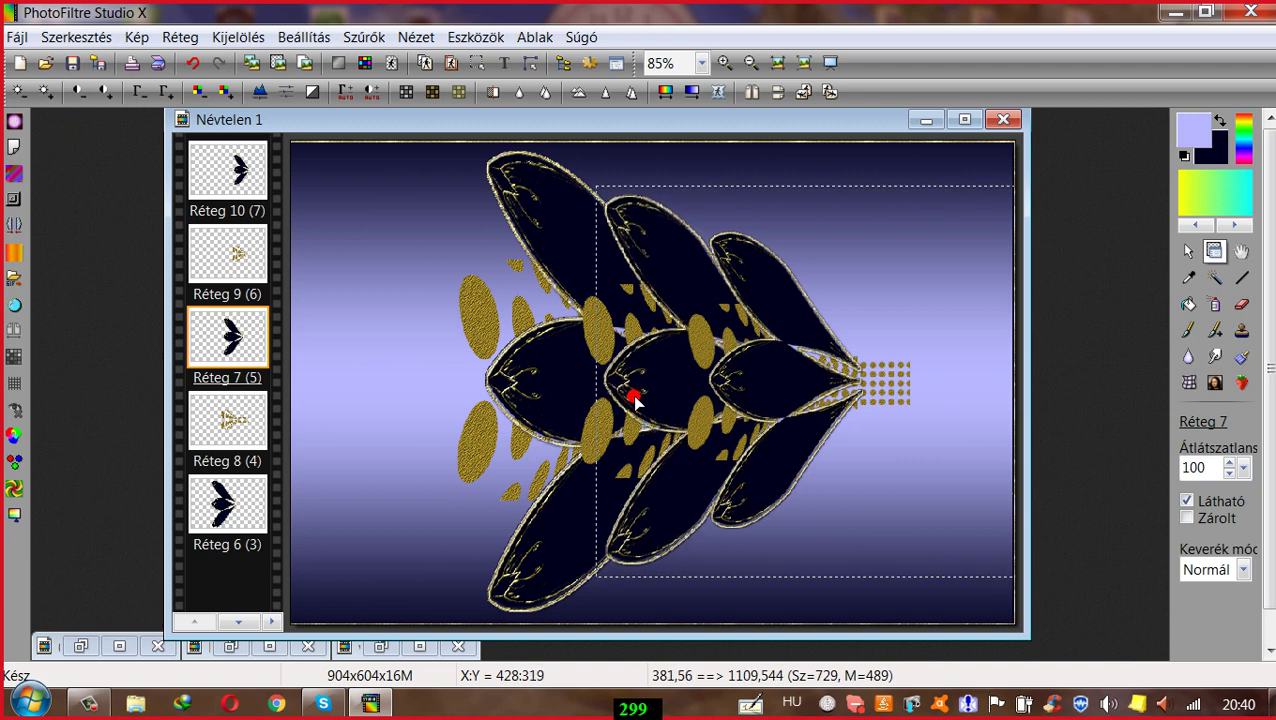
left_click(731, 394)
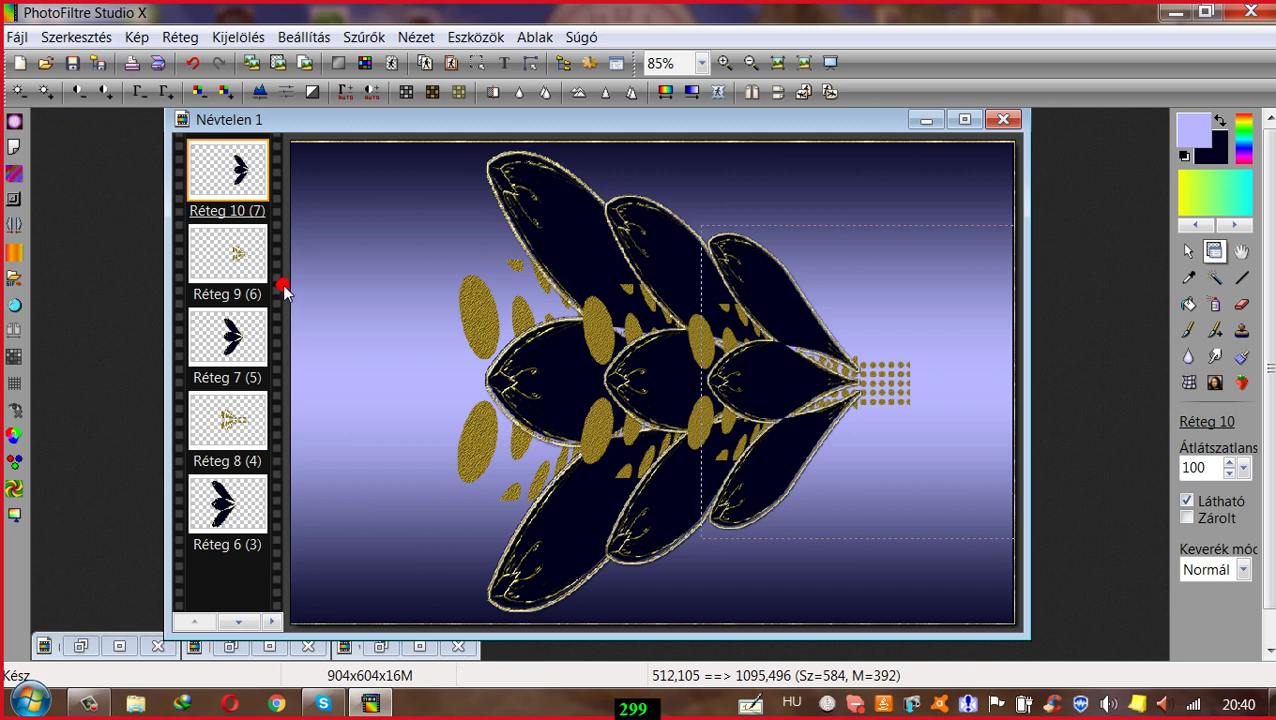
left_click(240, 622)
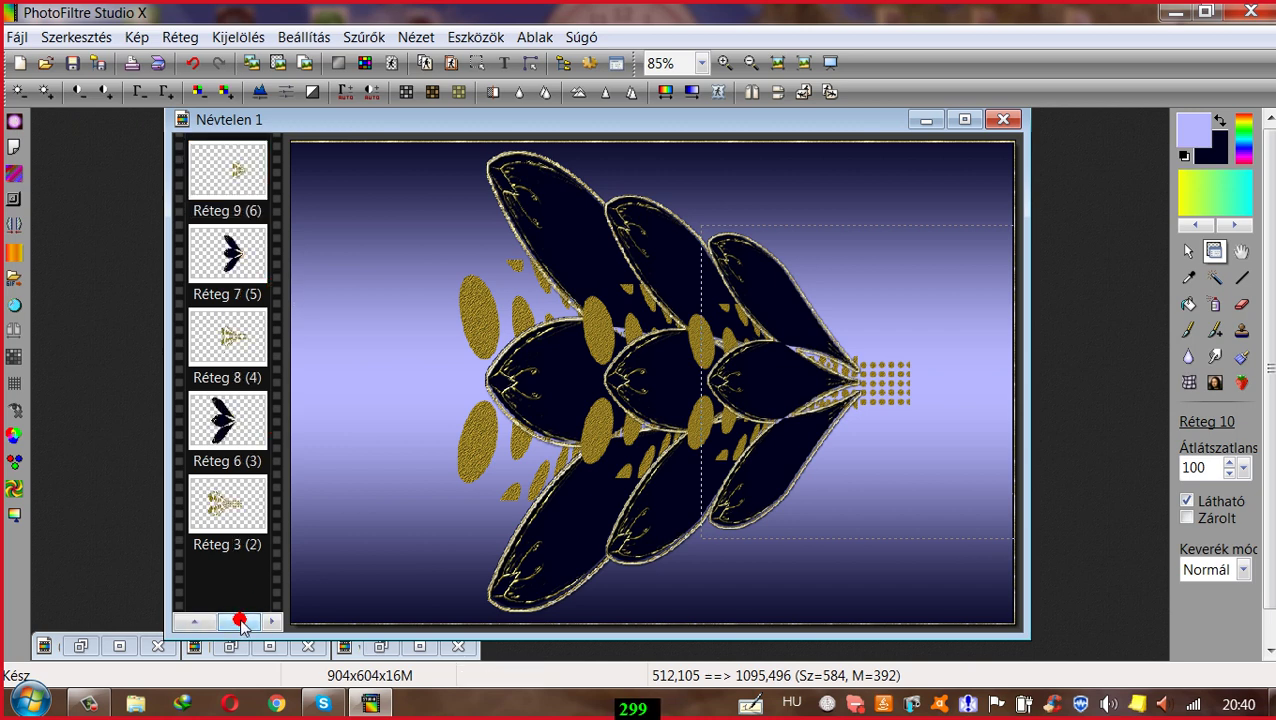
left_click_drag(207, 490, 209, 525)
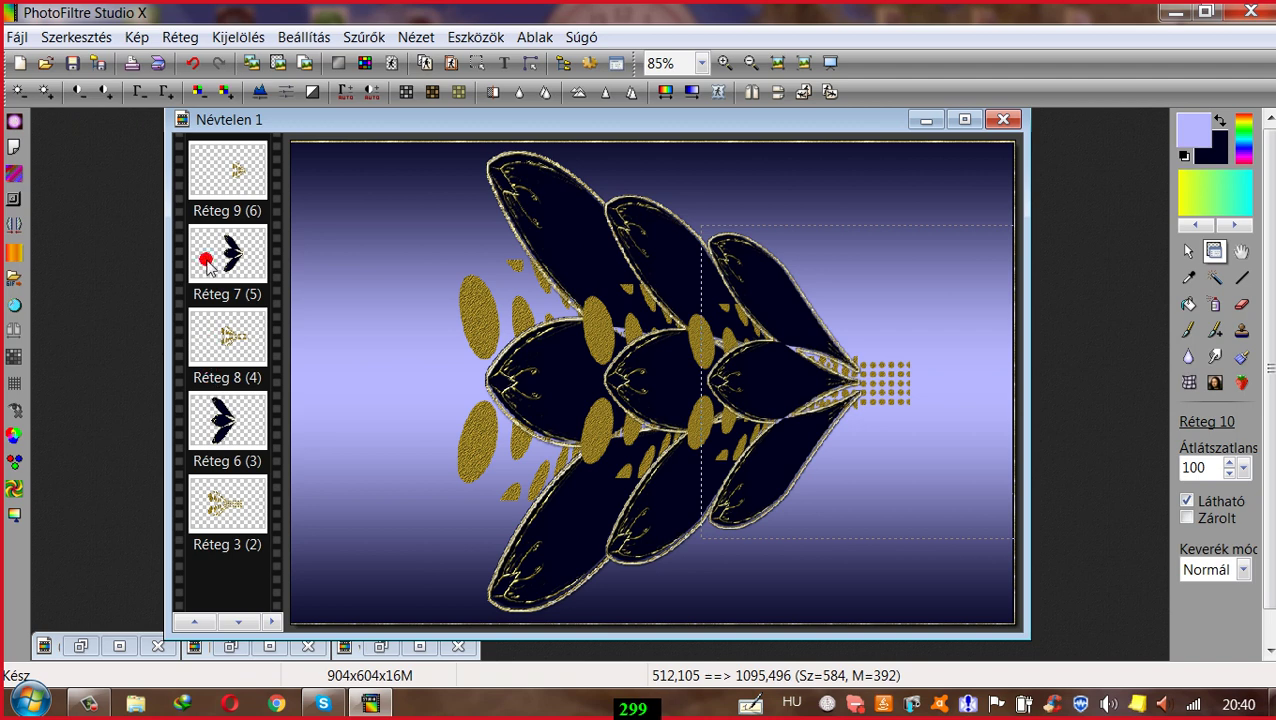
left_click(272, 621)
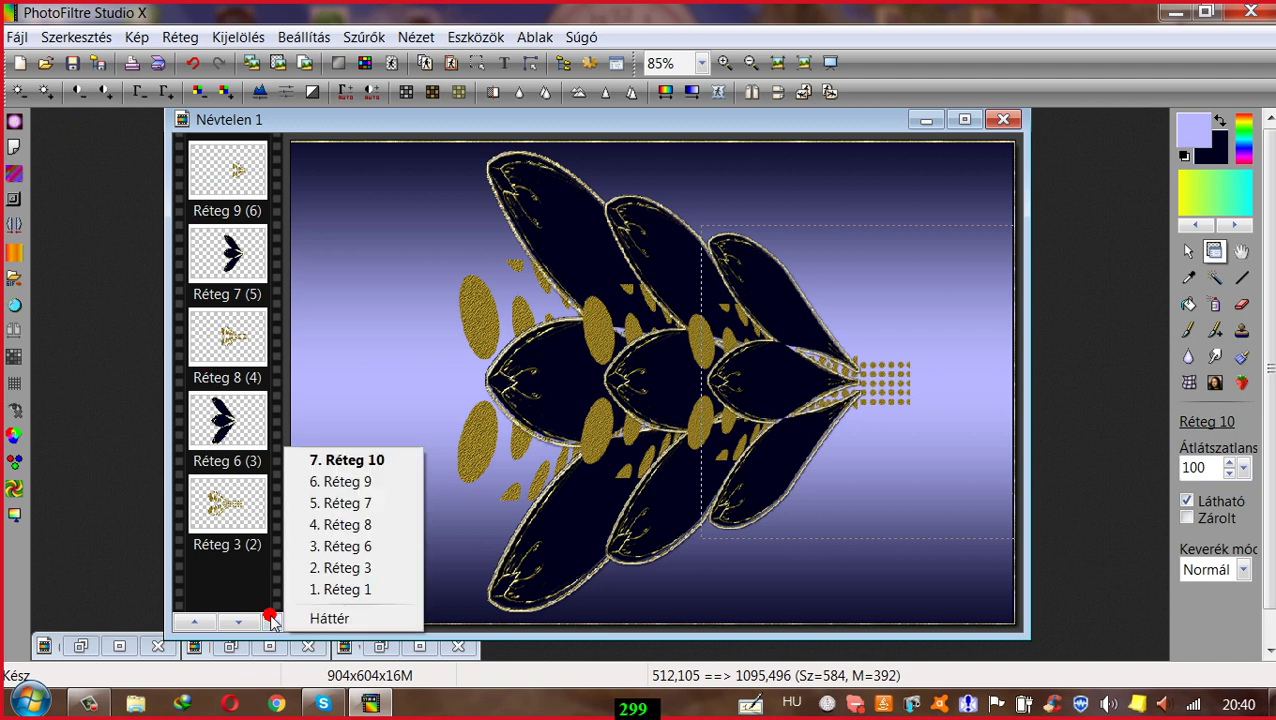
left_click(320, 459)
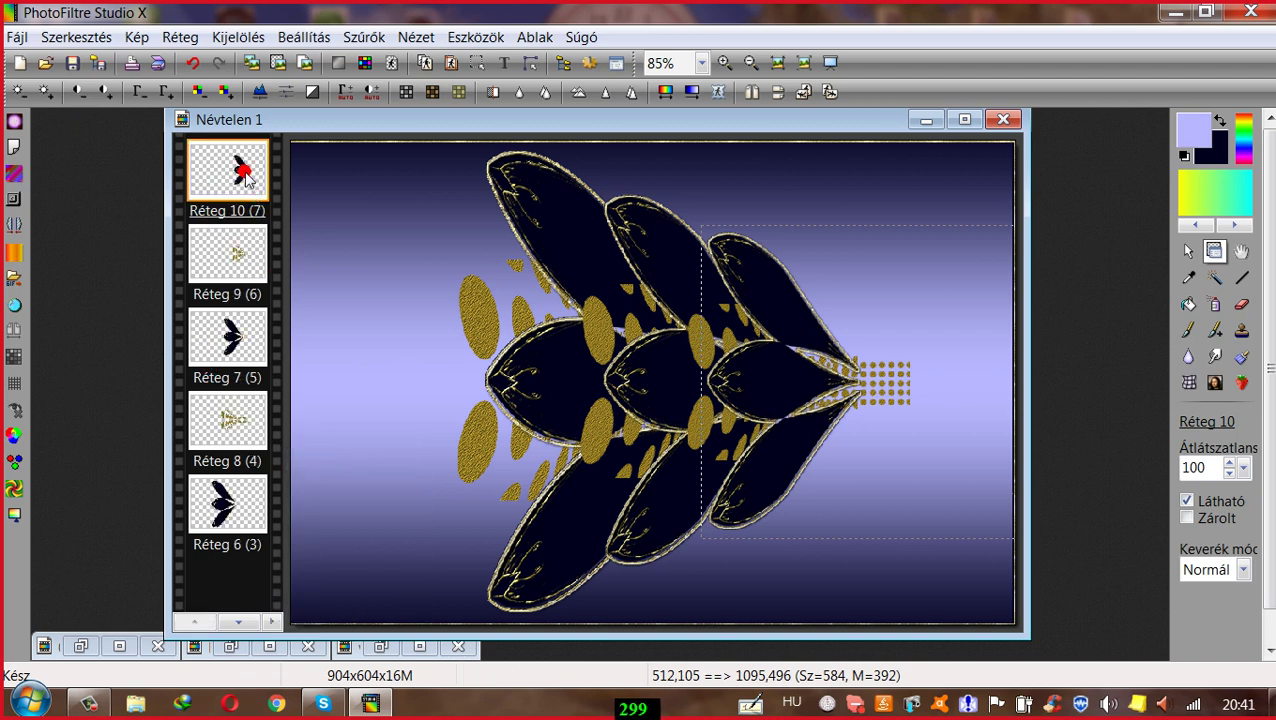
left_click_drag(197, 348, 199, 351)
mouse_move(322, 400)
left_mouse_down()
mouse_move(596, 392)
mouse_move(607, 350)
mouse_move(698, 382)
mouse_move(251, 258)
left_mouse_up()
Step: Merge the petal and dot layers down one after another, from Réteg 10 through Réteg 6, into Réteg 3
right_click(232, 162)
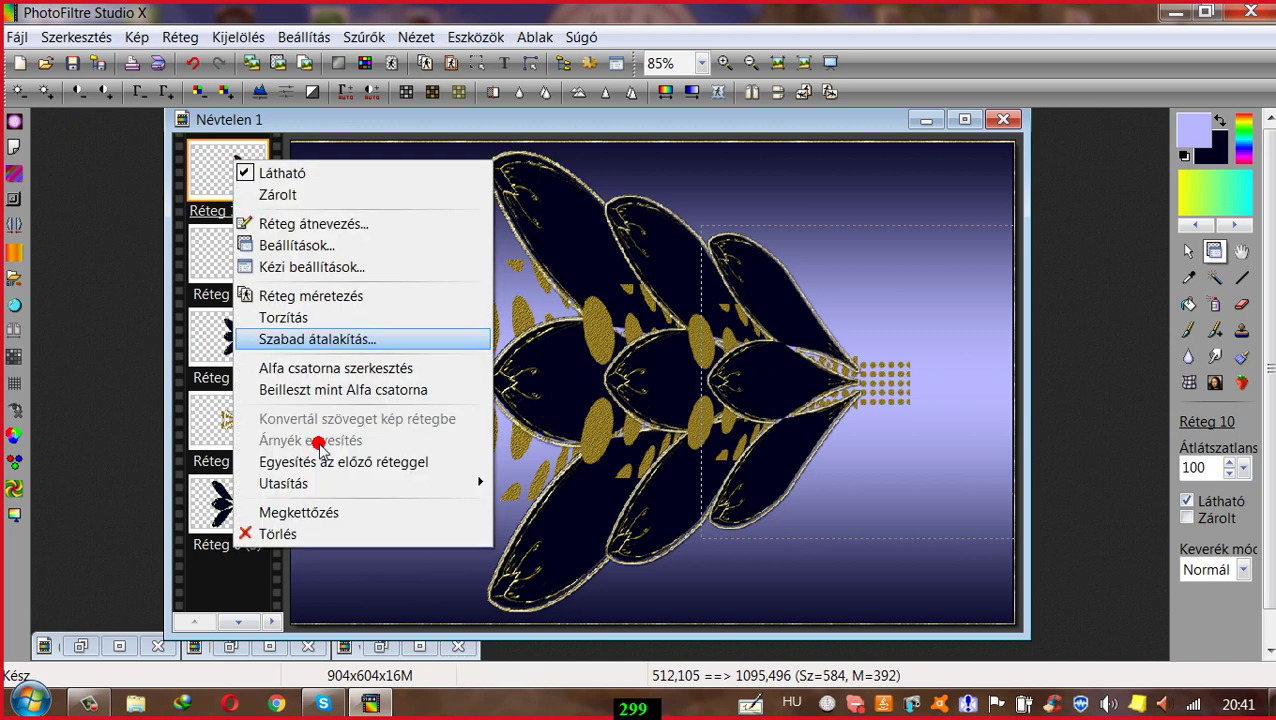
left_click(338, 464)
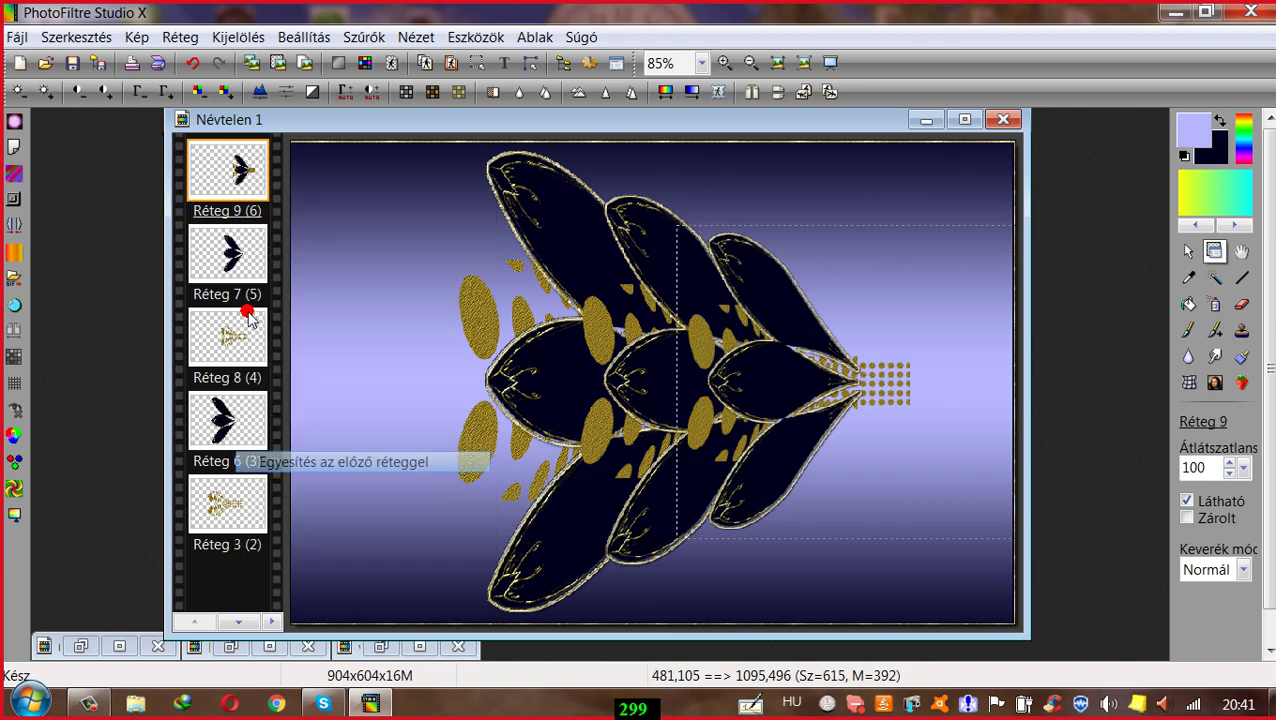
right_click(230, 166)
left_click(313, 466)
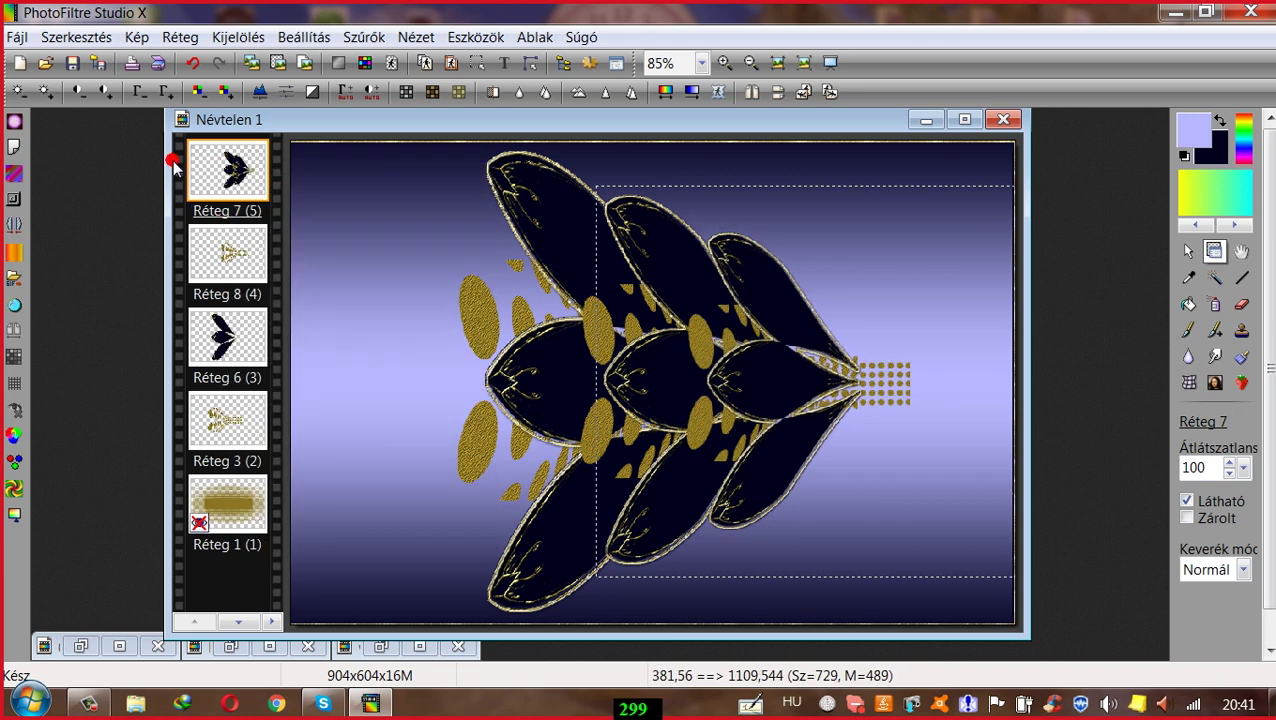
right_click(230, 182)
left_click(330, 480)
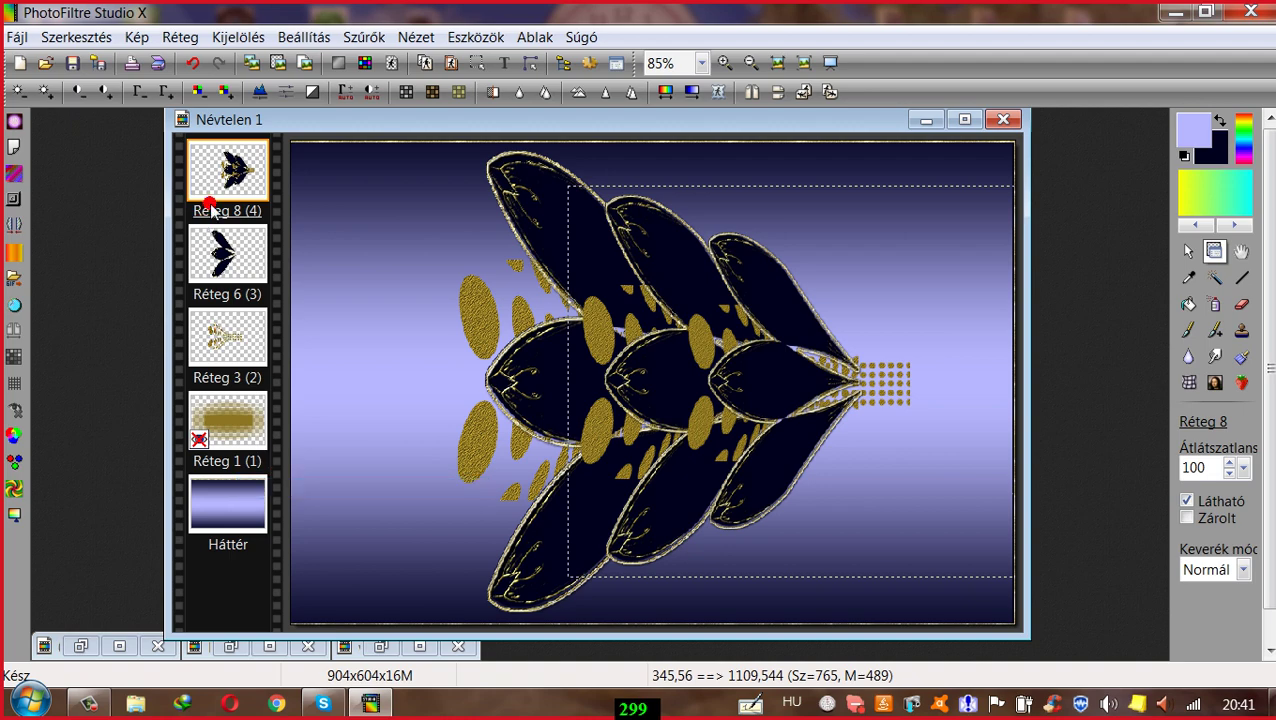
right_click(213, 190)
left_click(248, 488)
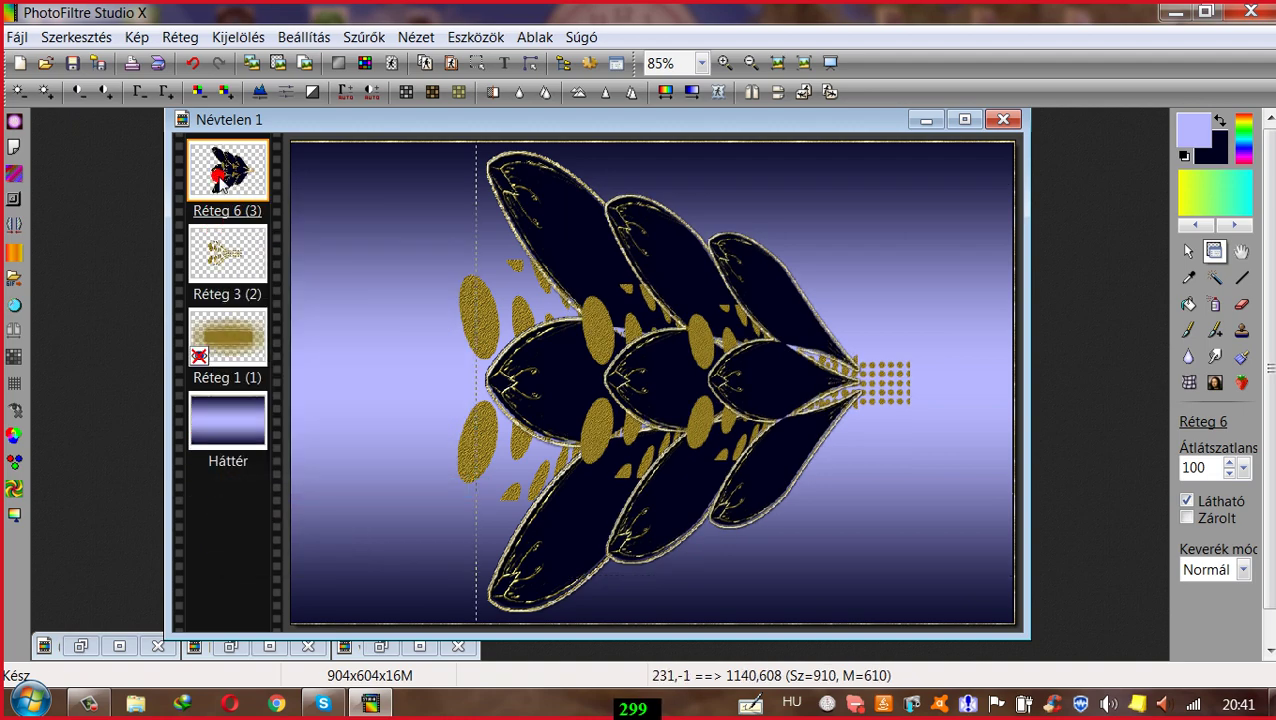
right_click(218, 175)
left_click(296, 480)
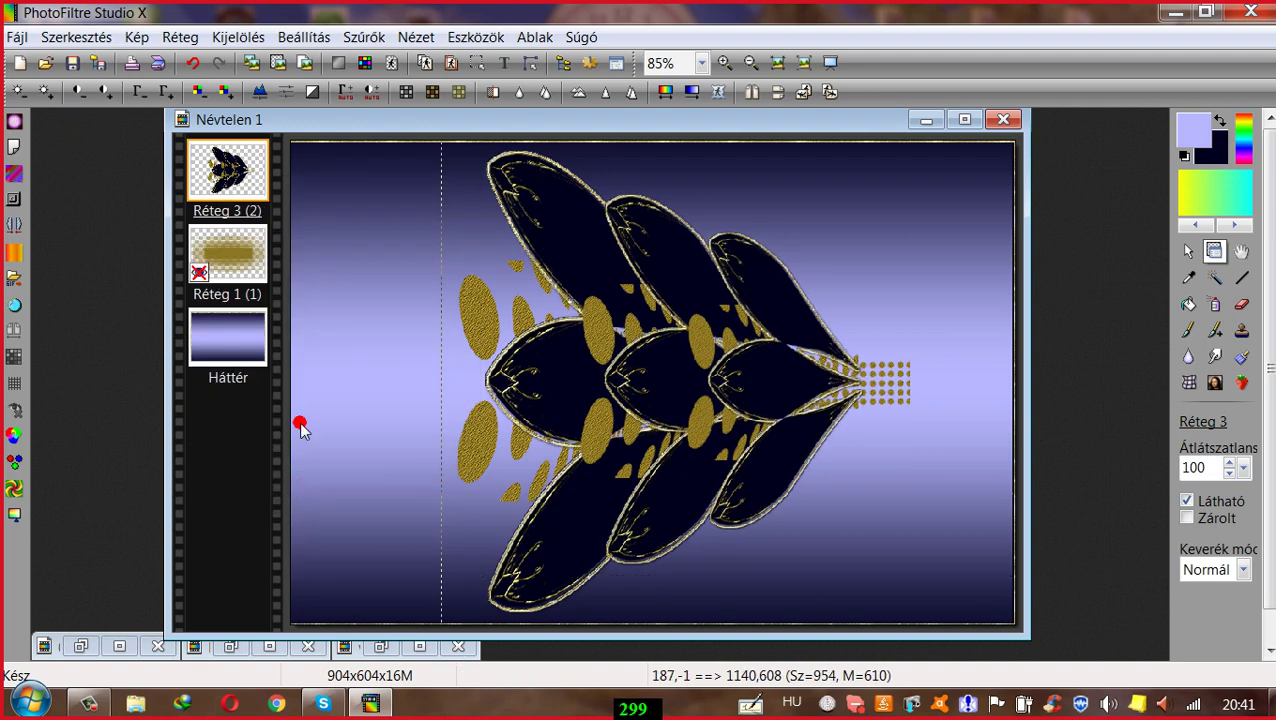
Step: Move the merged ornament to the canvas's left side and erase the gold dot grid at its pointed end with a size 50 eraser
left_click_drag(570, 256, 426, 242)
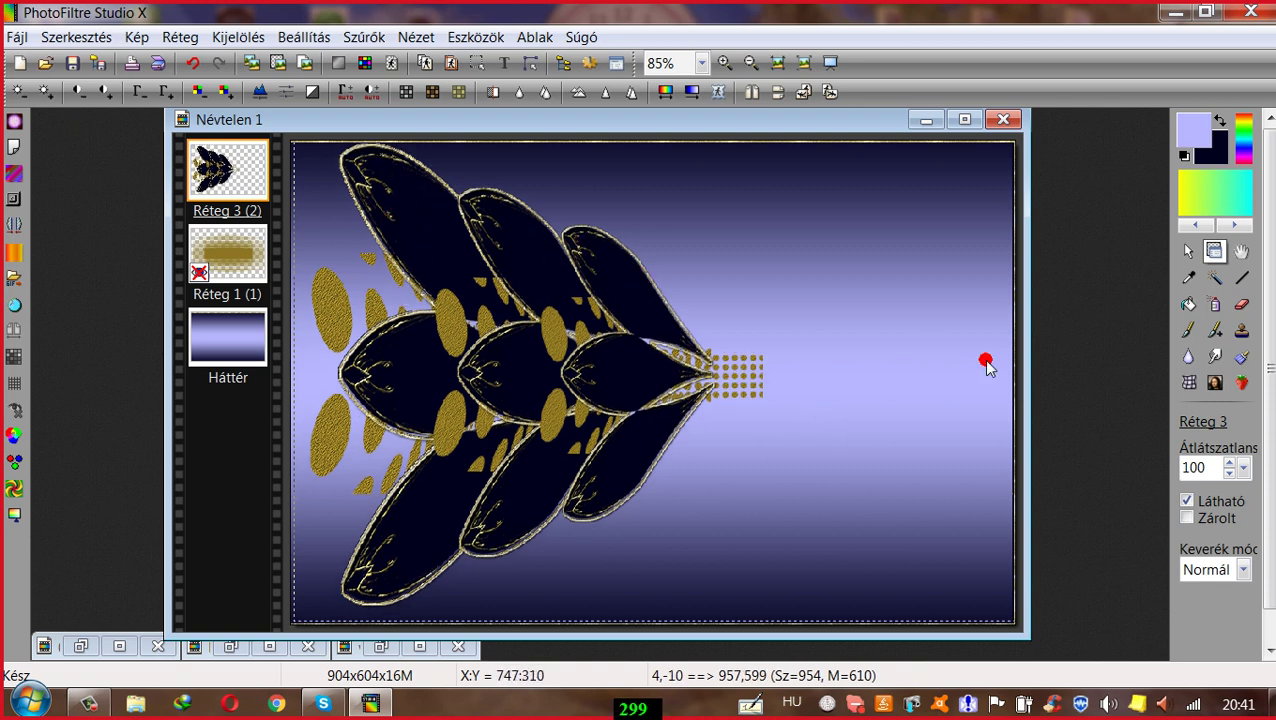
left_click(1241, 304)
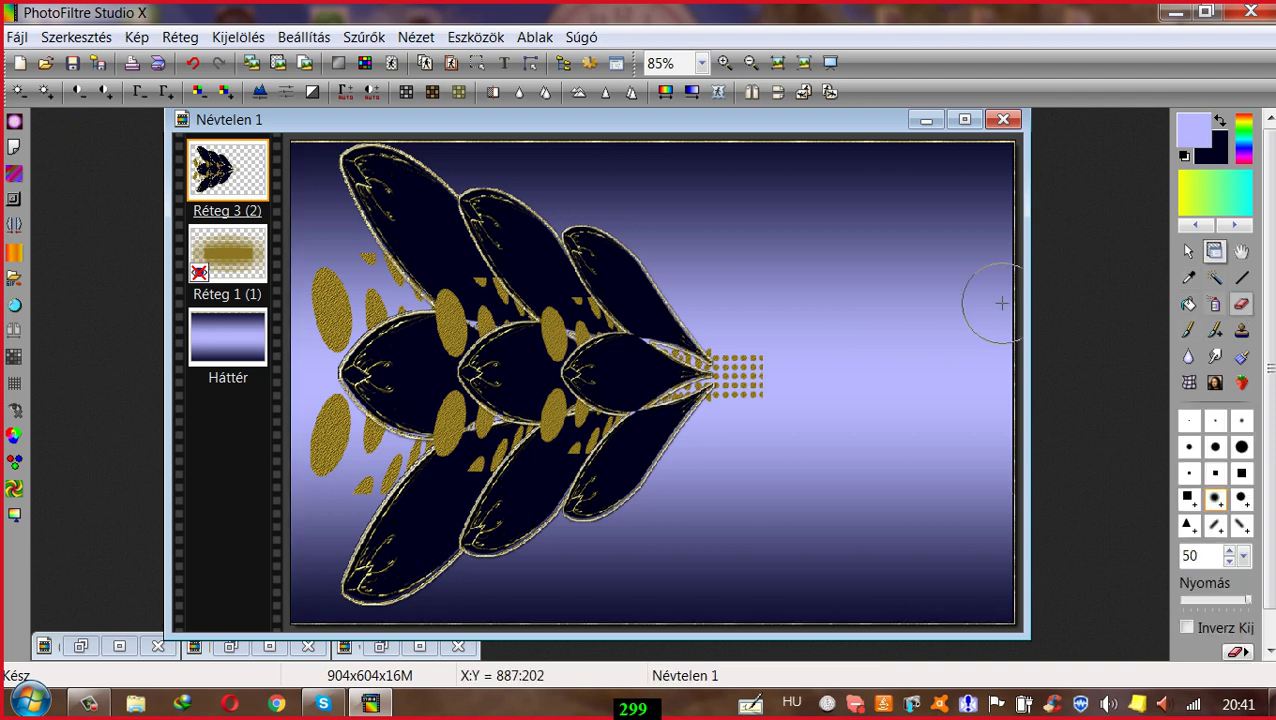
mouse_move(751, 337)
left_mouse_down()
mouse_move(752, 417)
mouse_move(750, 346)
mouse_move(749, 411)
left_mouse_up()
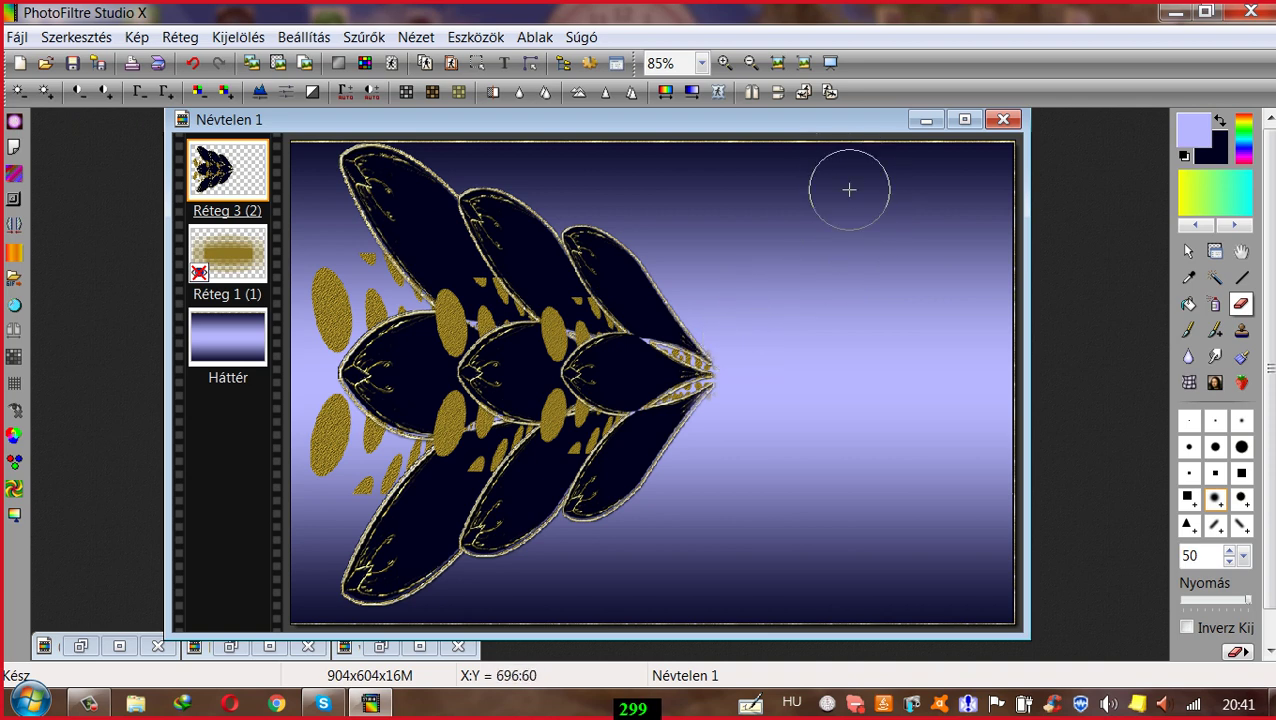
Step: Nudge the ornament layer Réteg 3 about 3 pixels down on the canvas
left_click(1188, 252)
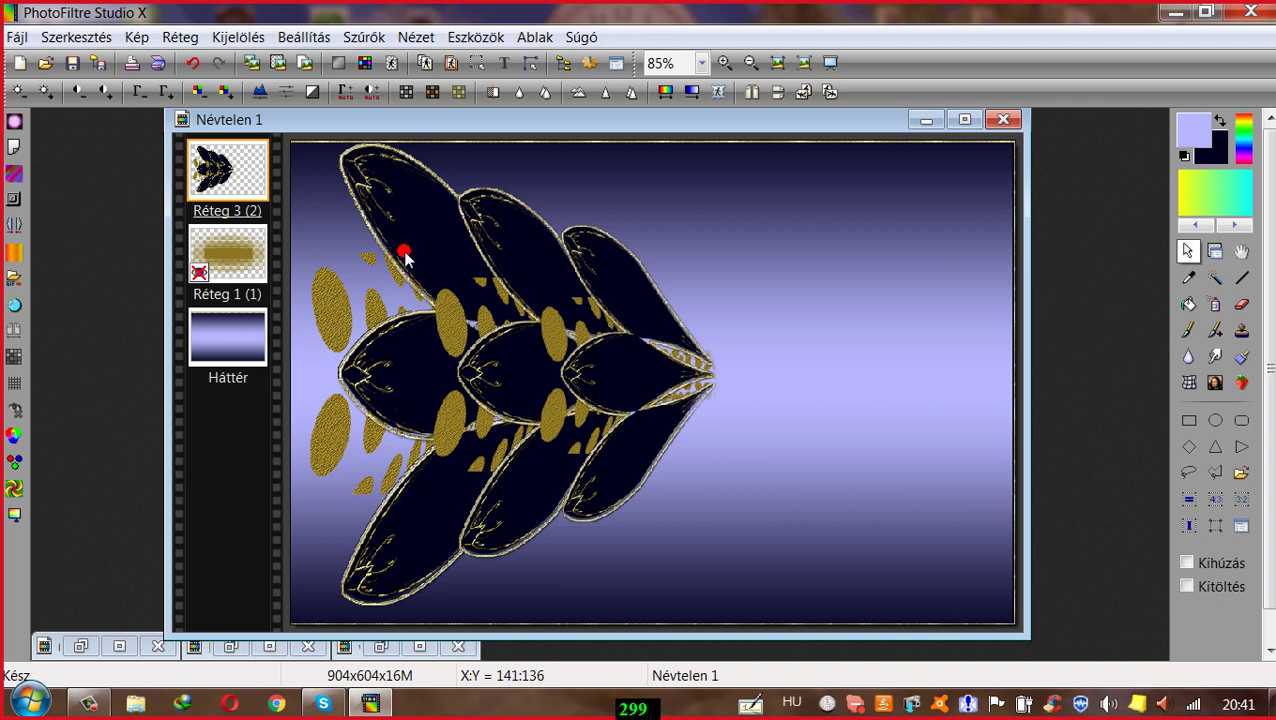
left_click_drag(405, 257, 399, 266)
left_click(1214, 252)
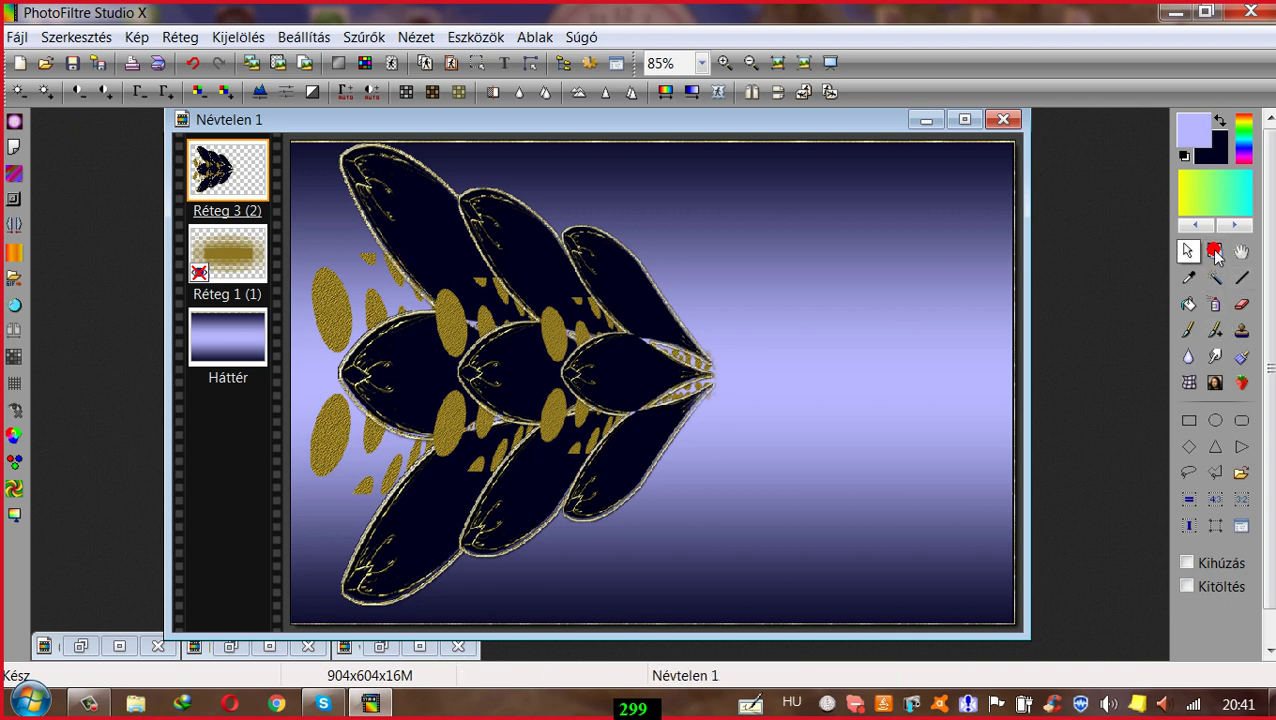
left_click_drag(412, 233, 412, 236)
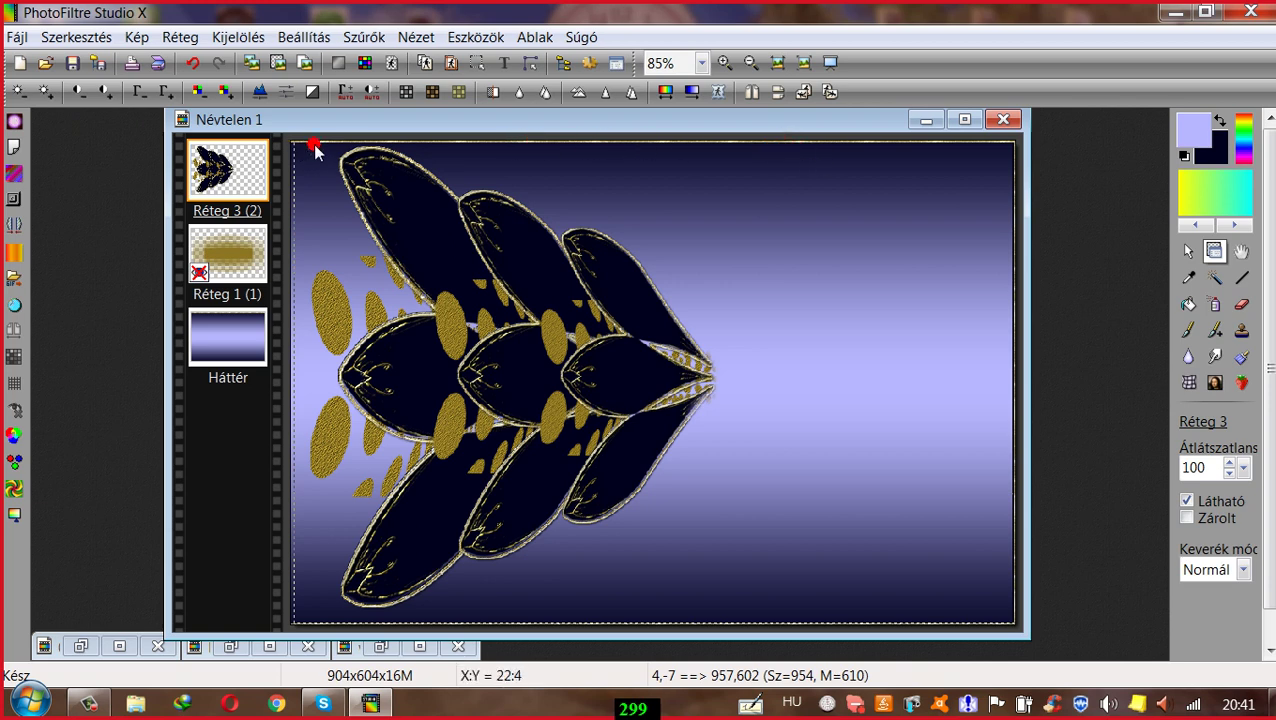
right_click(440, 258)
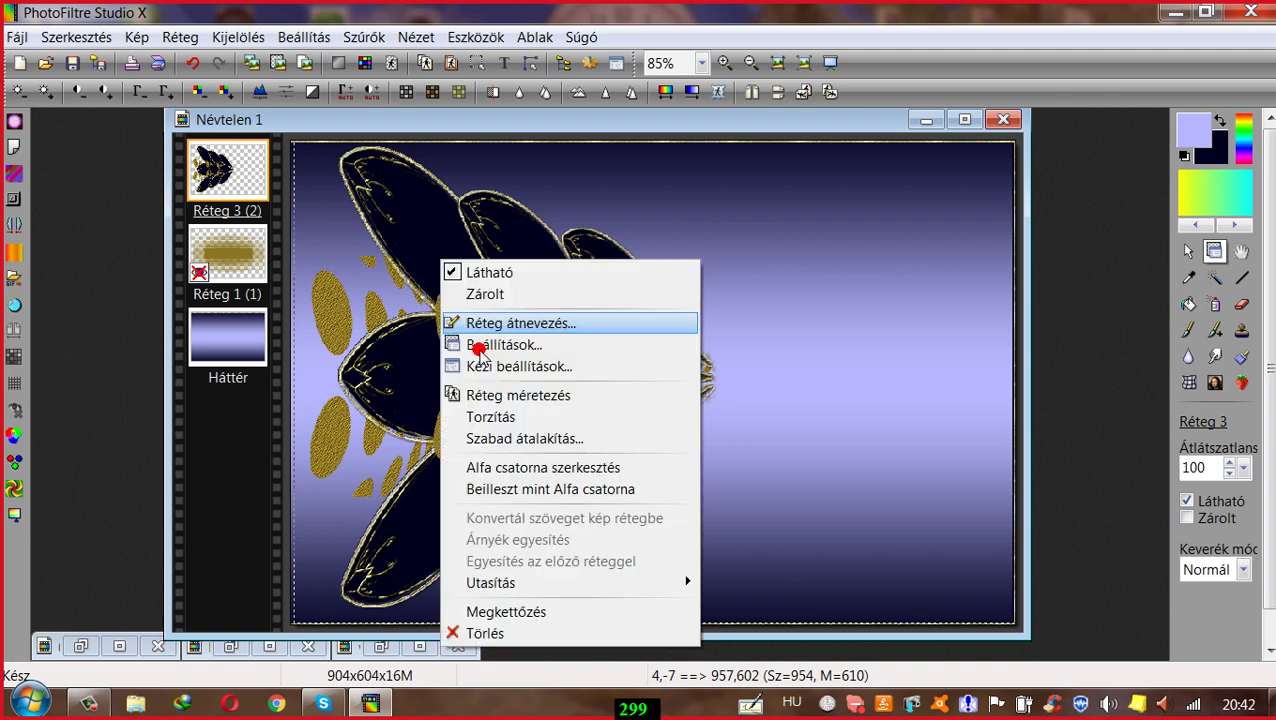
left_click(483, 418)
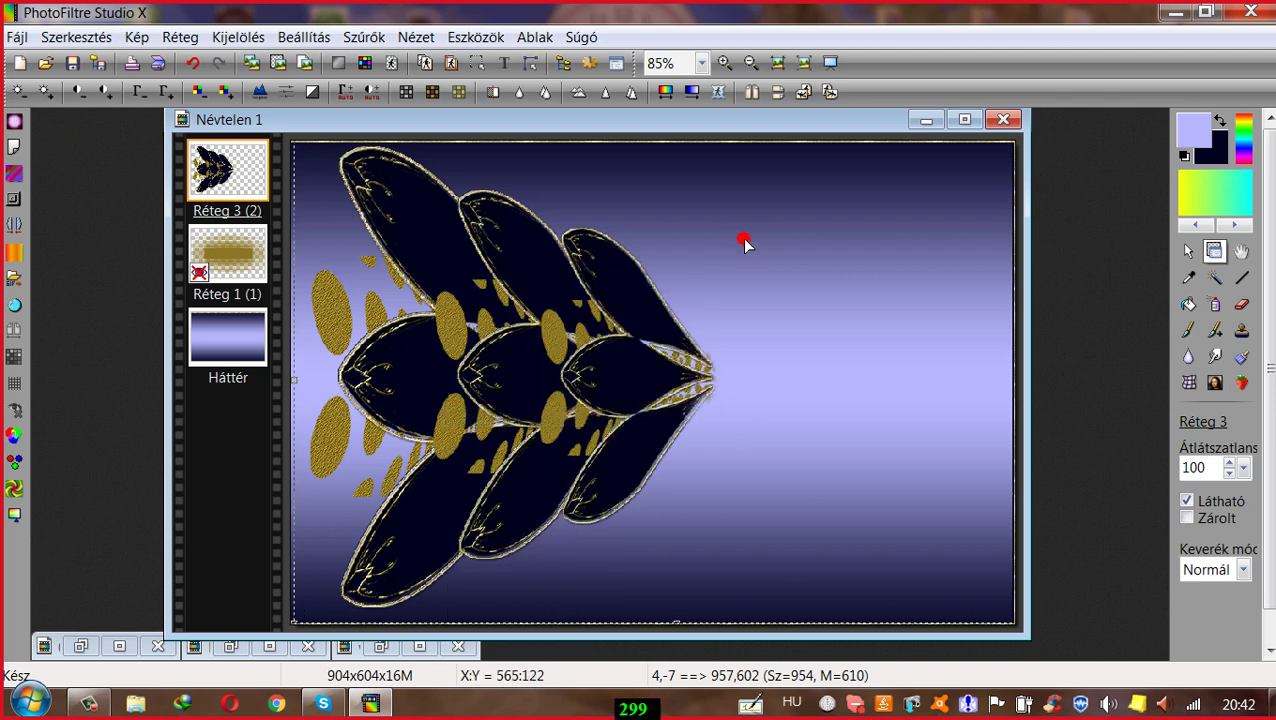
left_click_drag(642, 328, 607, 322)
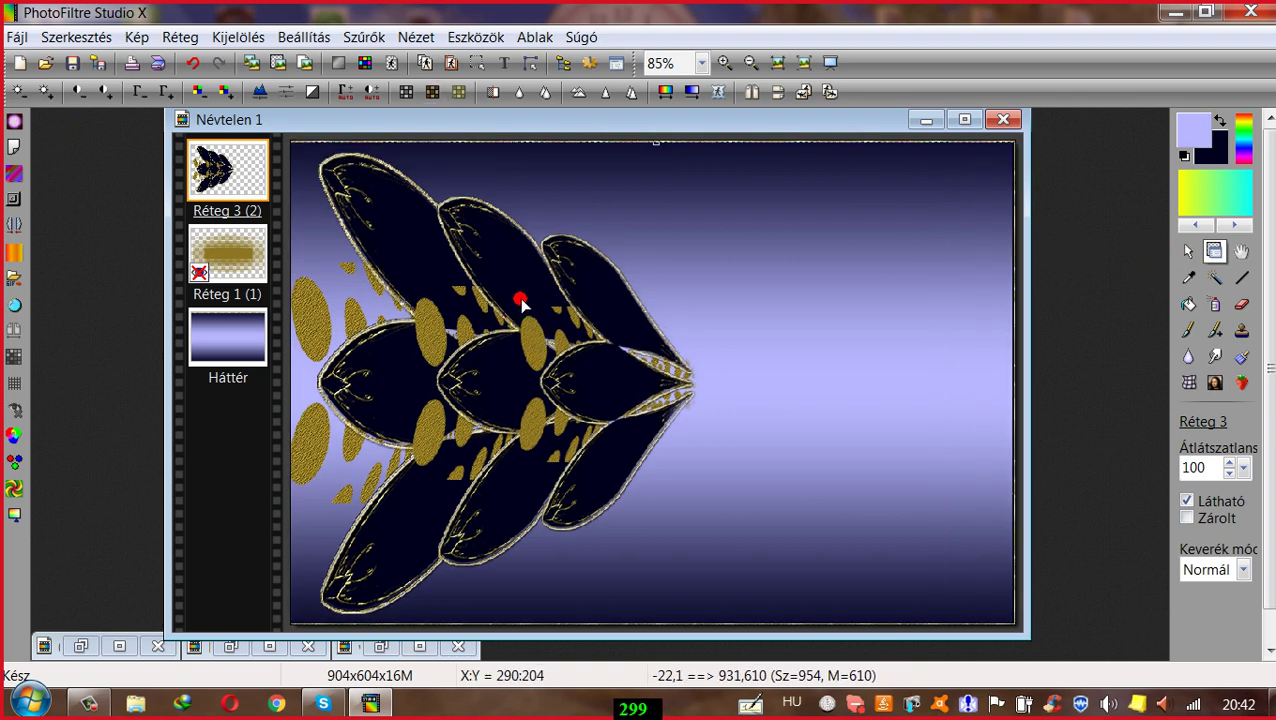
right_click(574, 283)
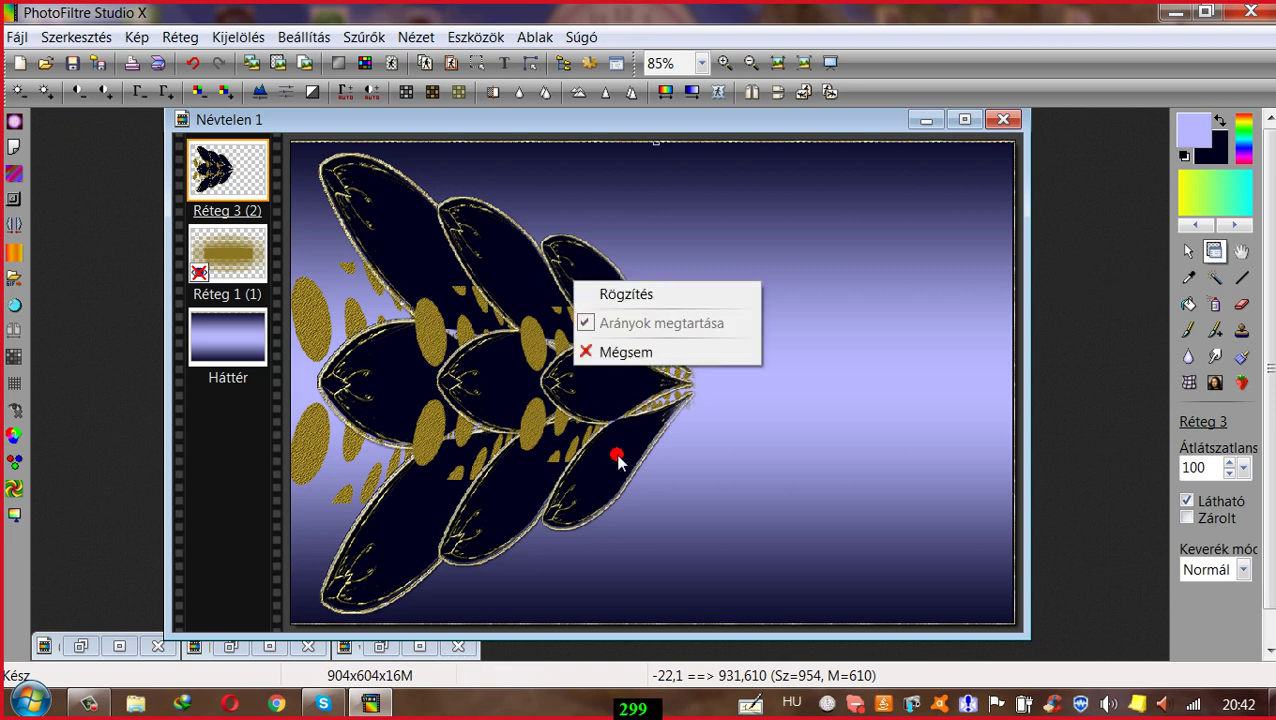
left_click(624, 352)
Step: Move the ornament layer away from the canvas's left edge to about 66,3
left_click_drag(551, 283, 602, 291)
left_click(1186, 254)
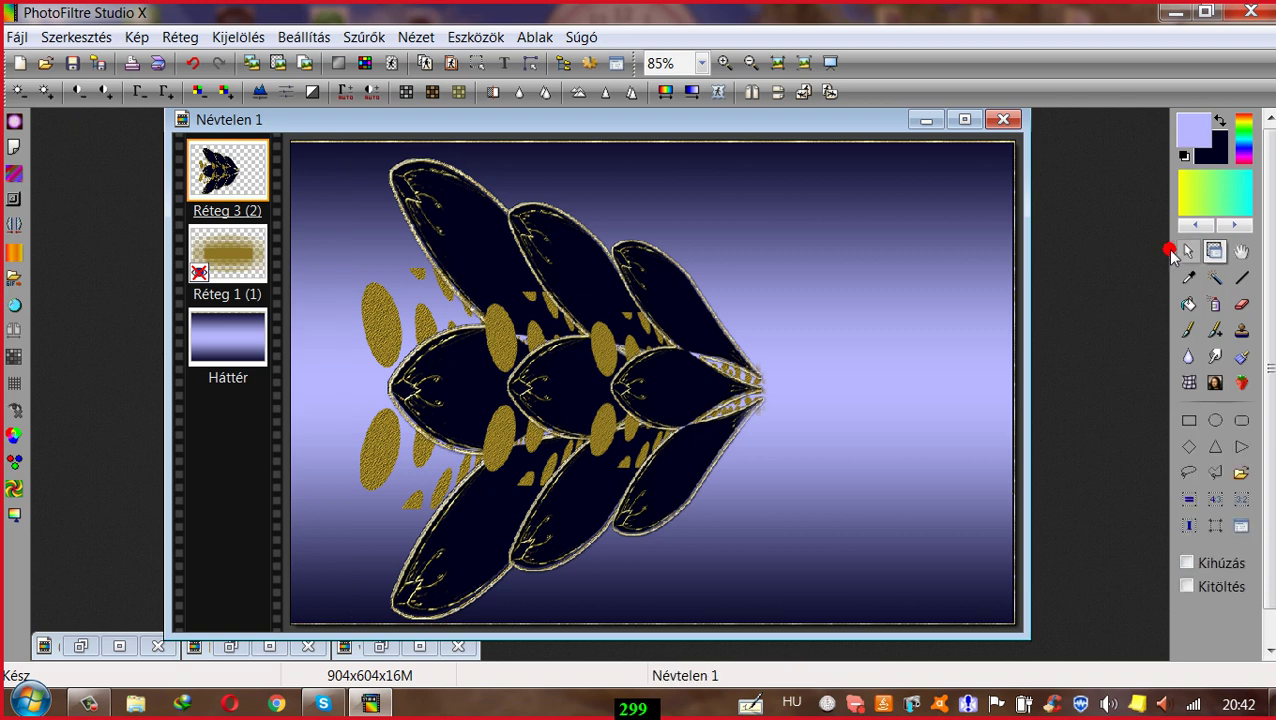
left_click_drag(344, 149, 316, 570)
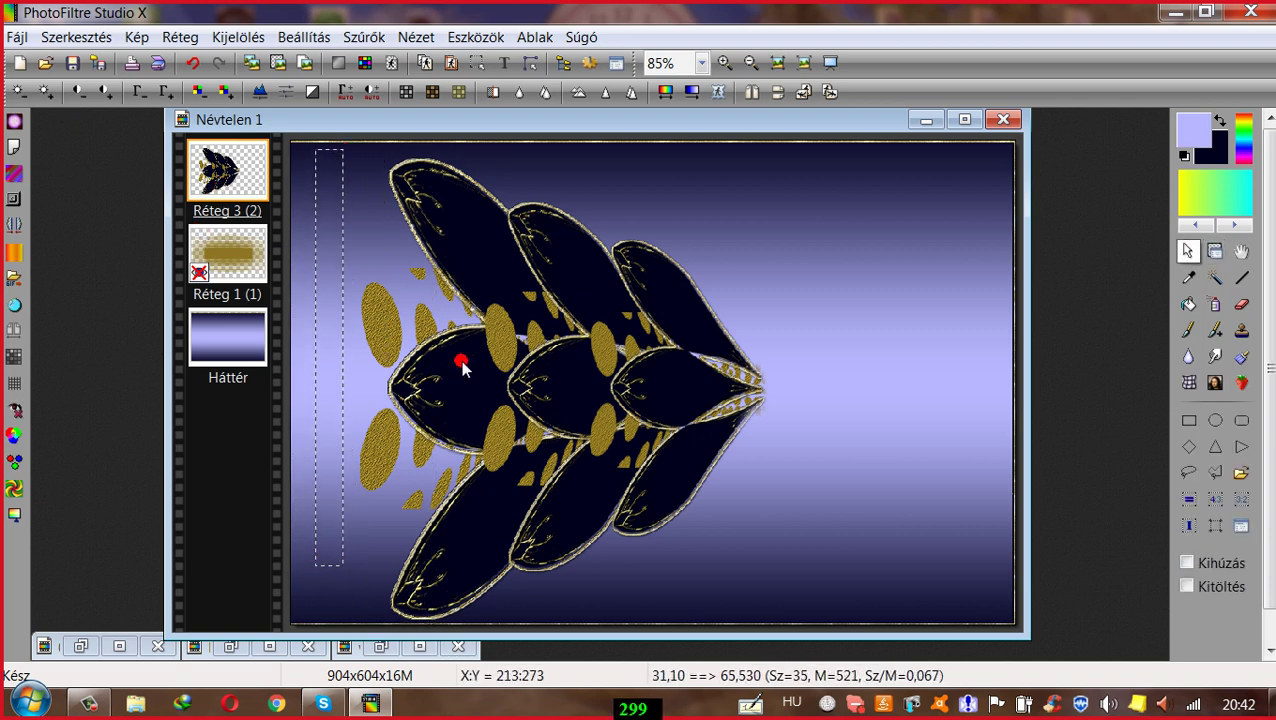
left_click(456, 368)
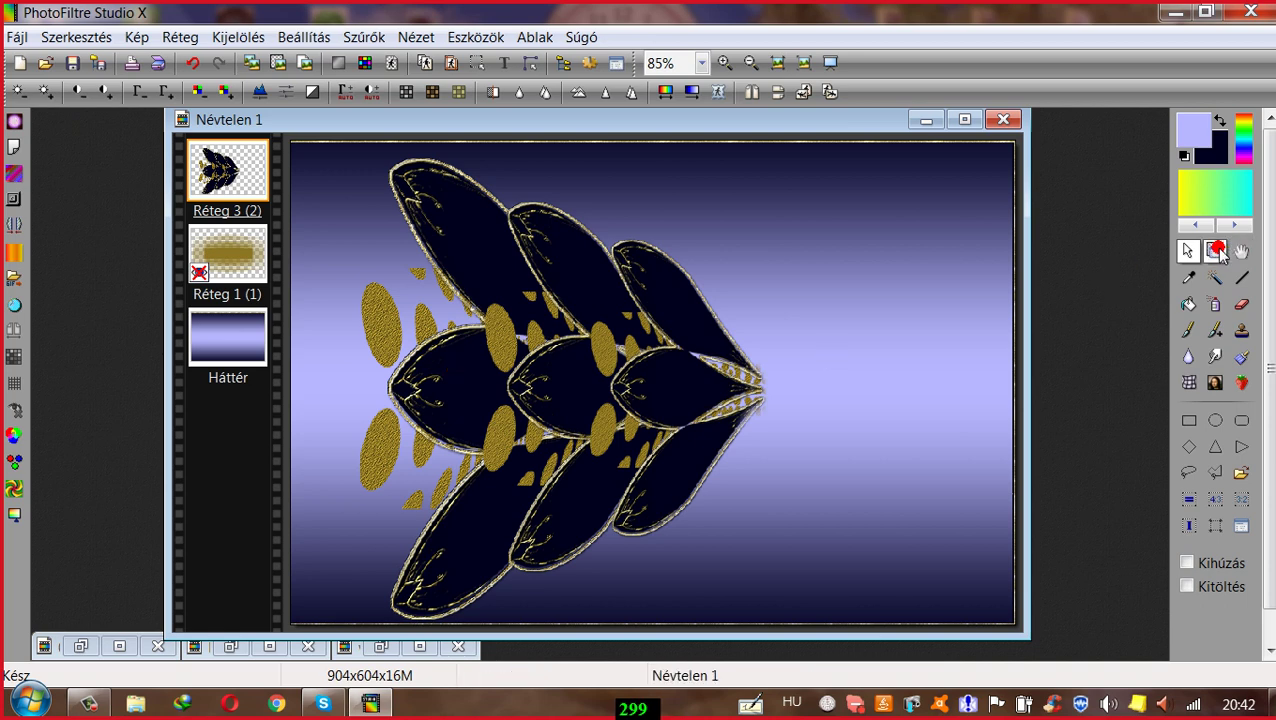
left_click(1215, 251)
left_click_drag(459, 378, 459, 374)
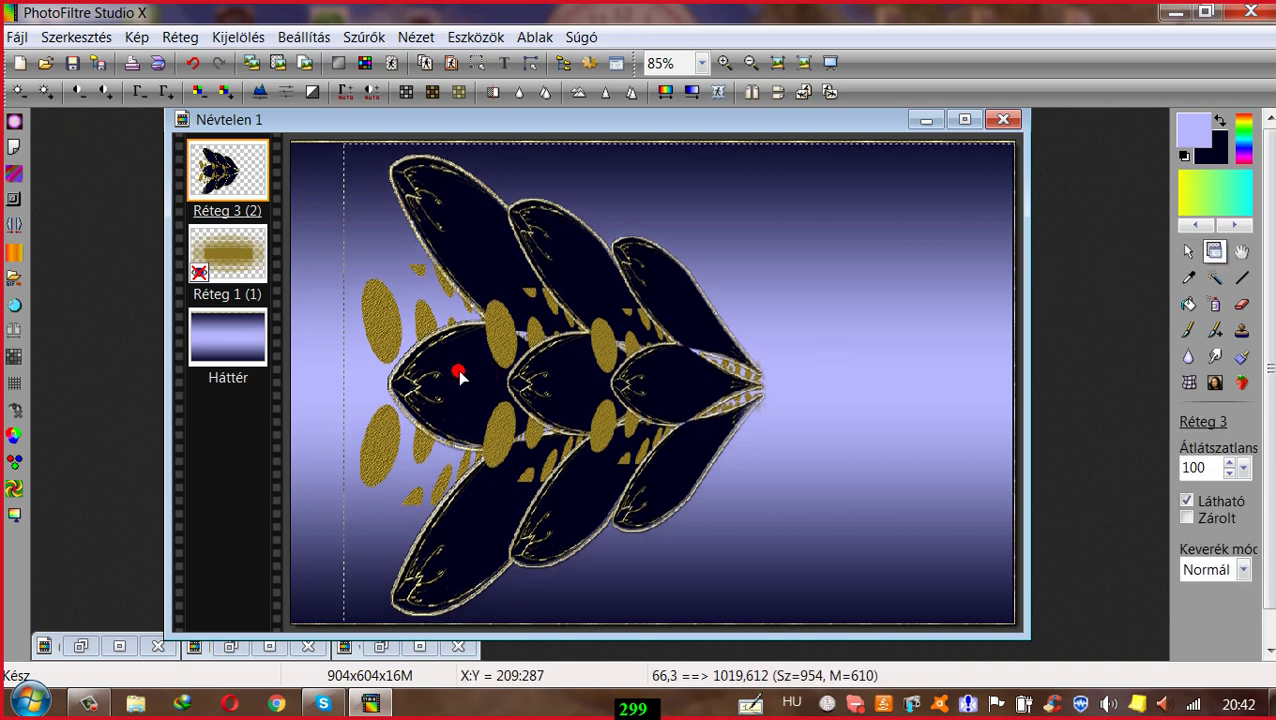
Step: Copy a rectangular selection of about 535 by 589 pixels enclosing the whole ornament
left_click(1188, 251)
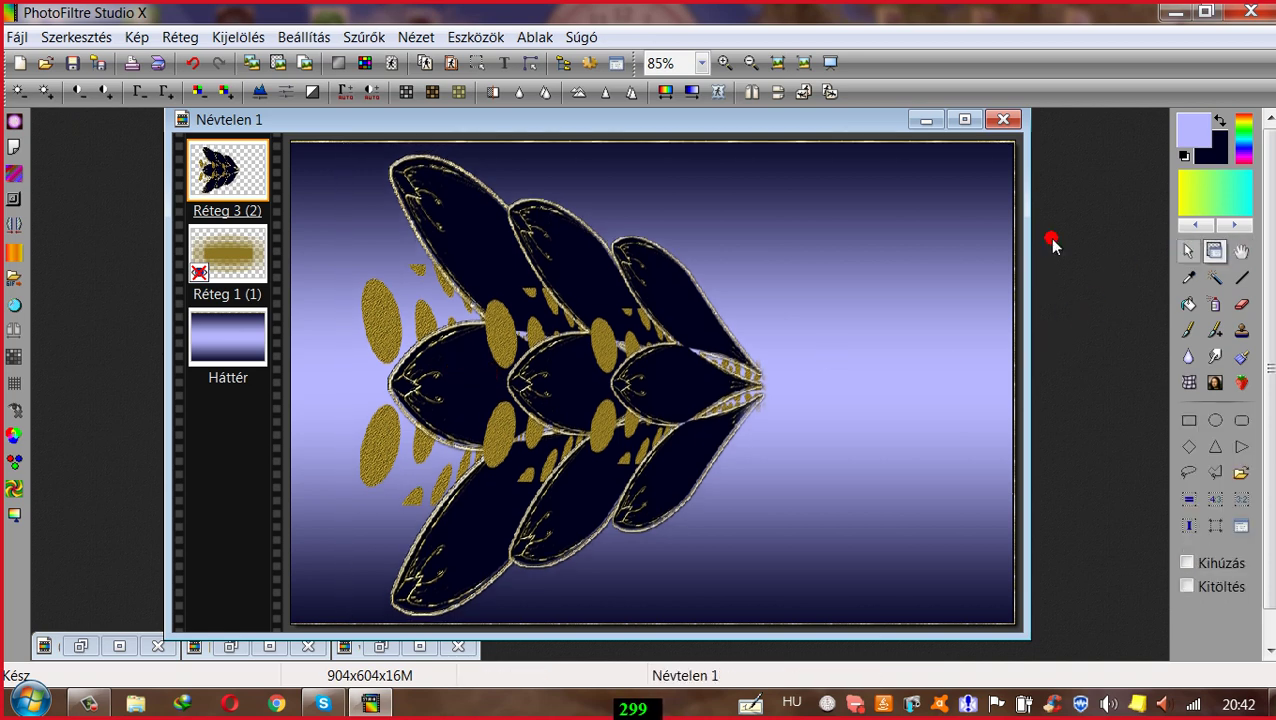
left_click_drag(345, 156, 773, 620)
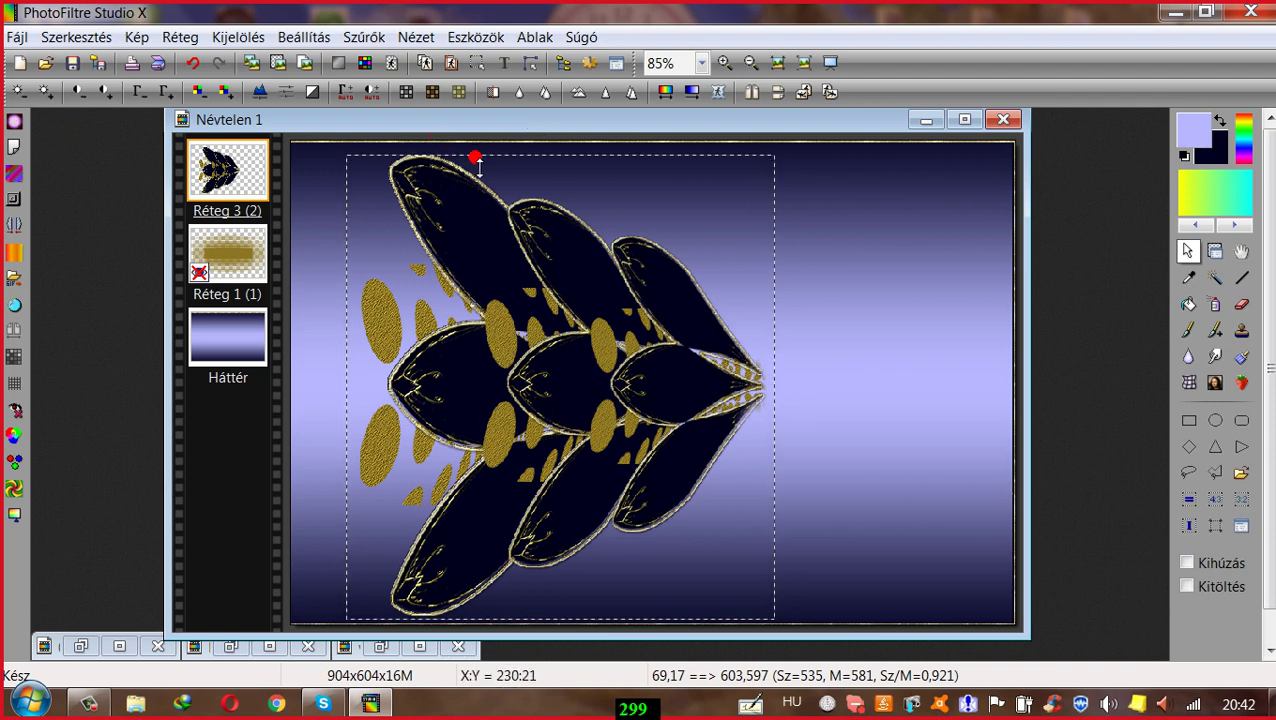
left_click_drag(471, 155, 470, 150)
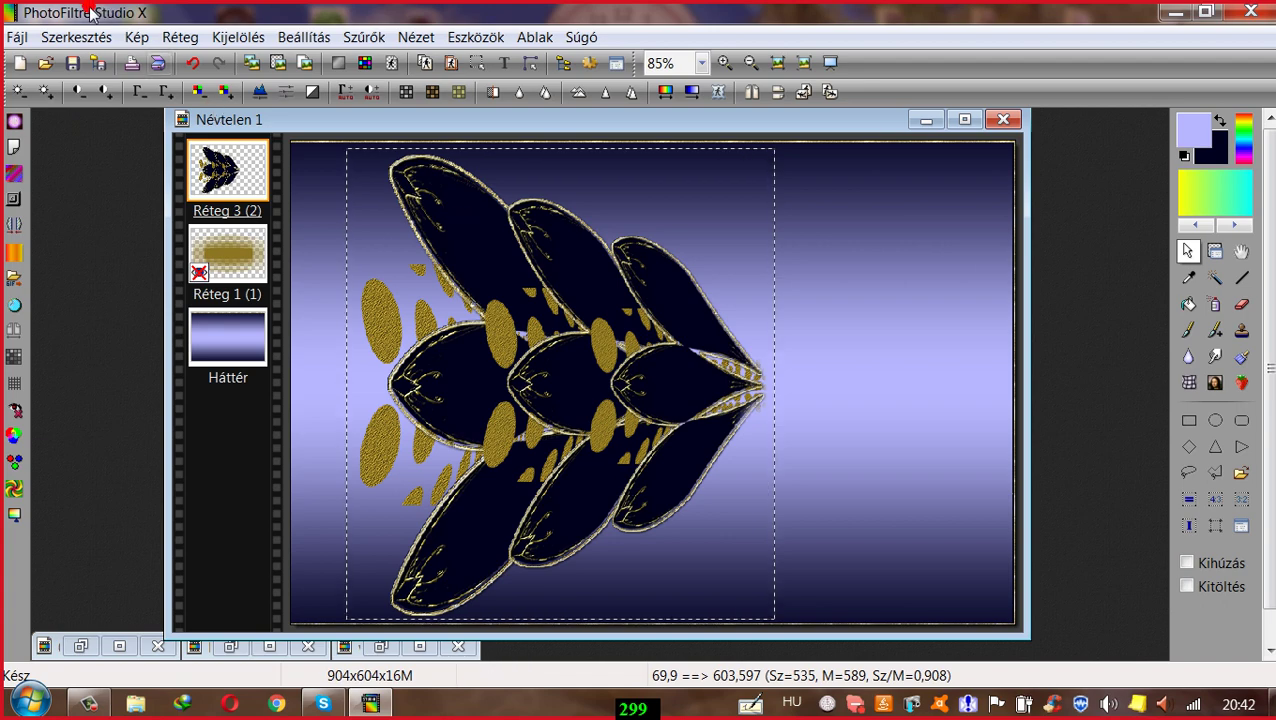
left_click(76, 37)
left_click(66, 207)
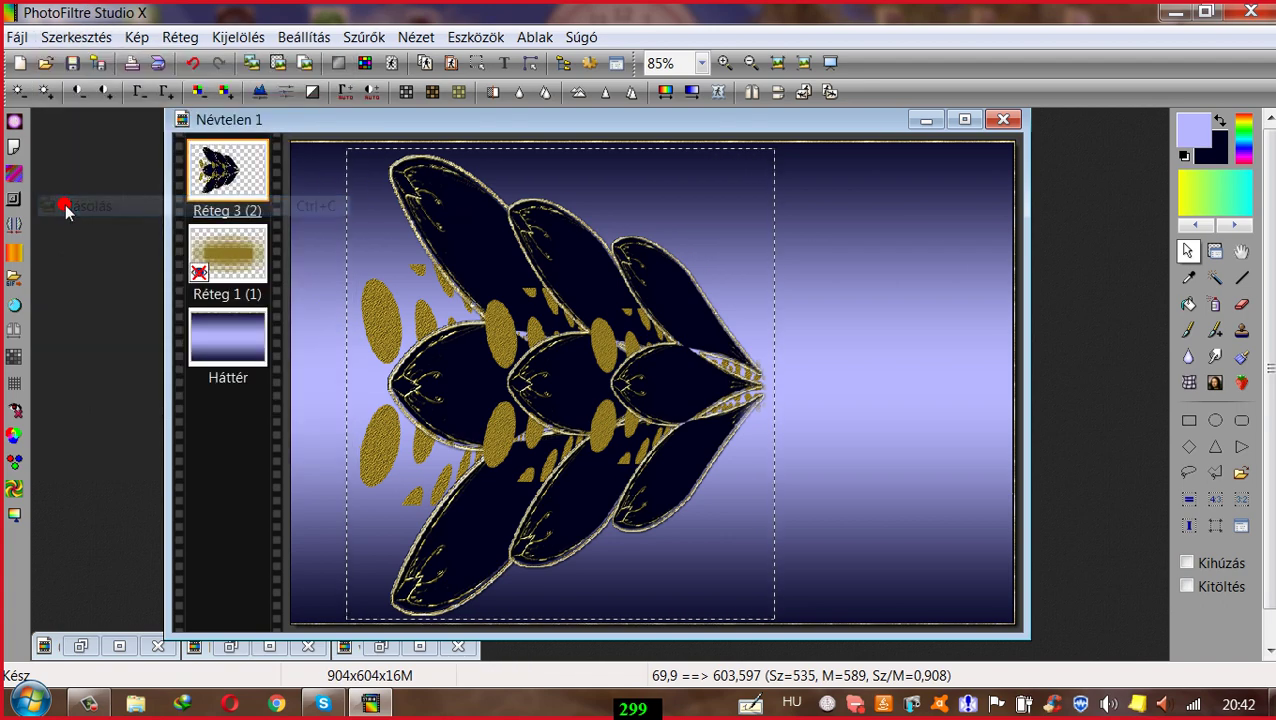
Step: Paste the copied ornament as a new layer directly above the background layer Háttér
left_click(212, 330)
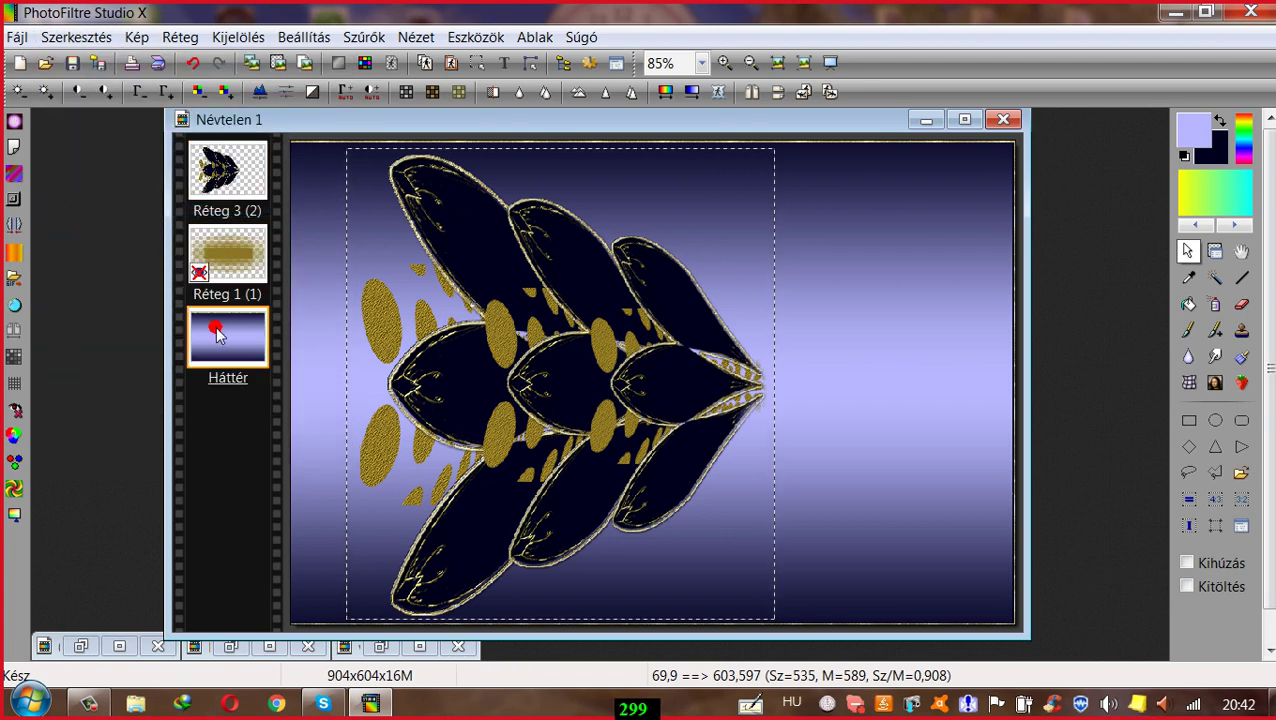
left_click(78, 37)
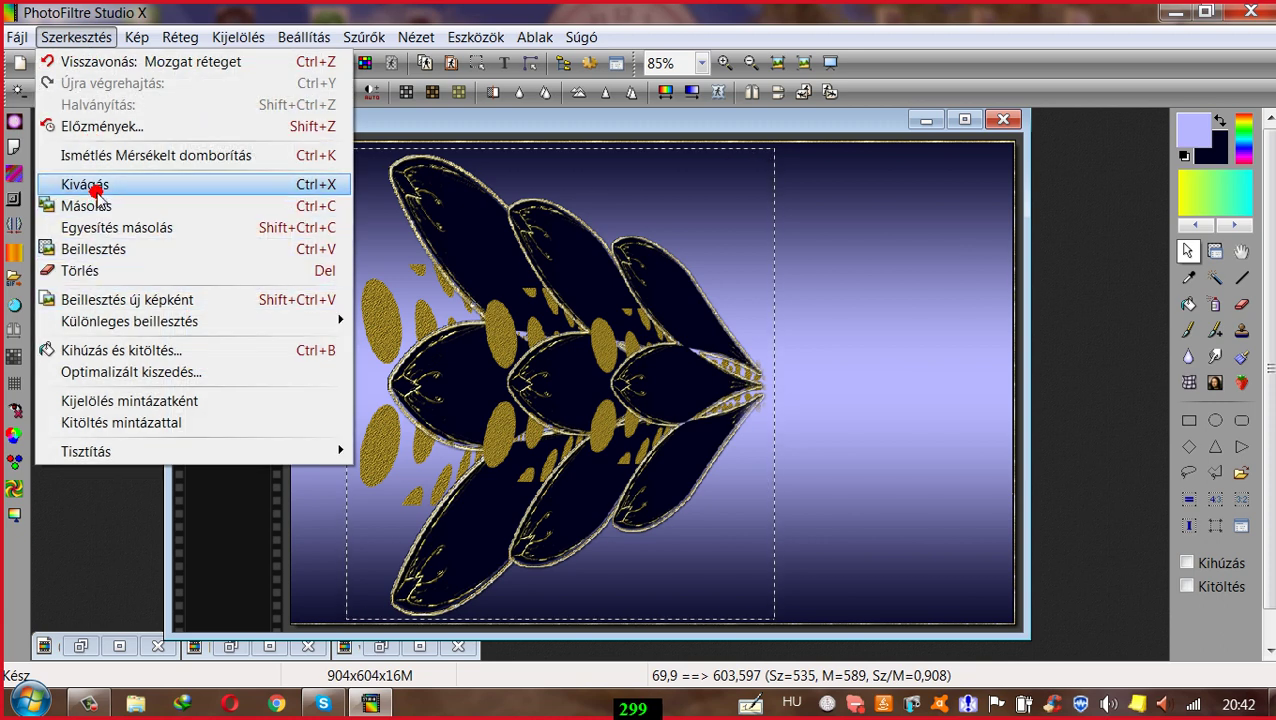
left_click(98, 250)
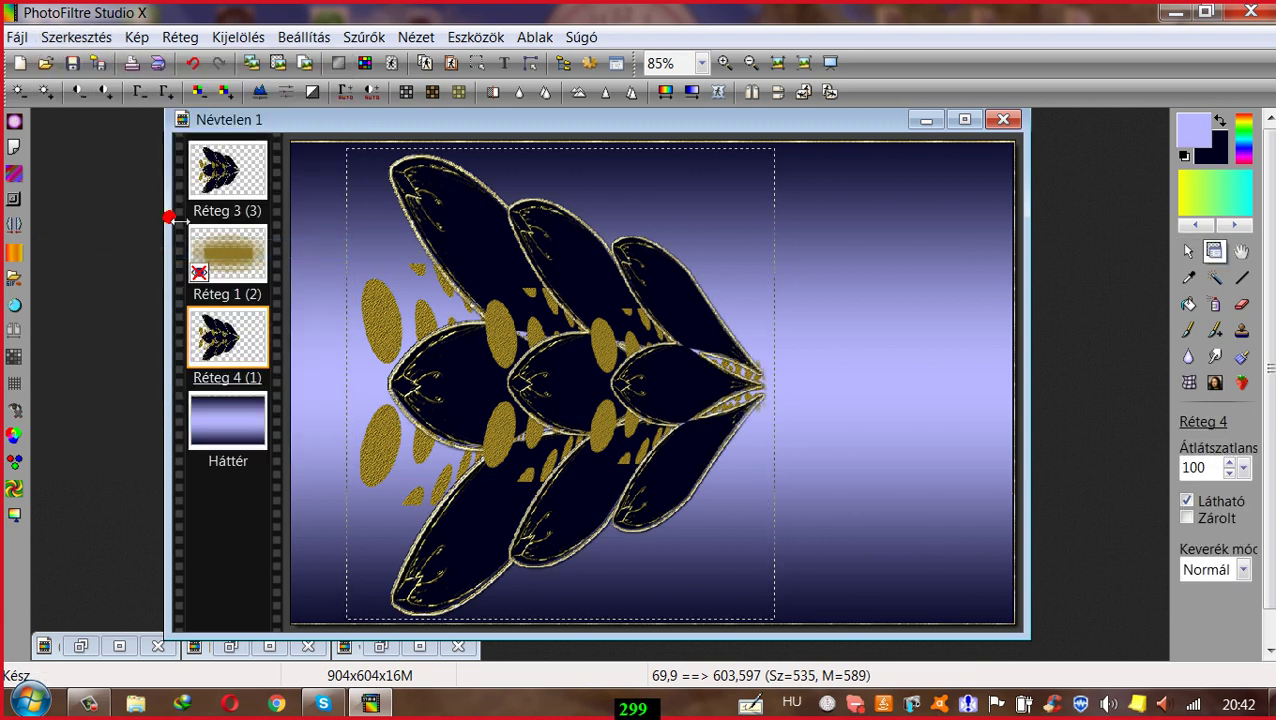
left_click_drag(436, 248, 547, 276)
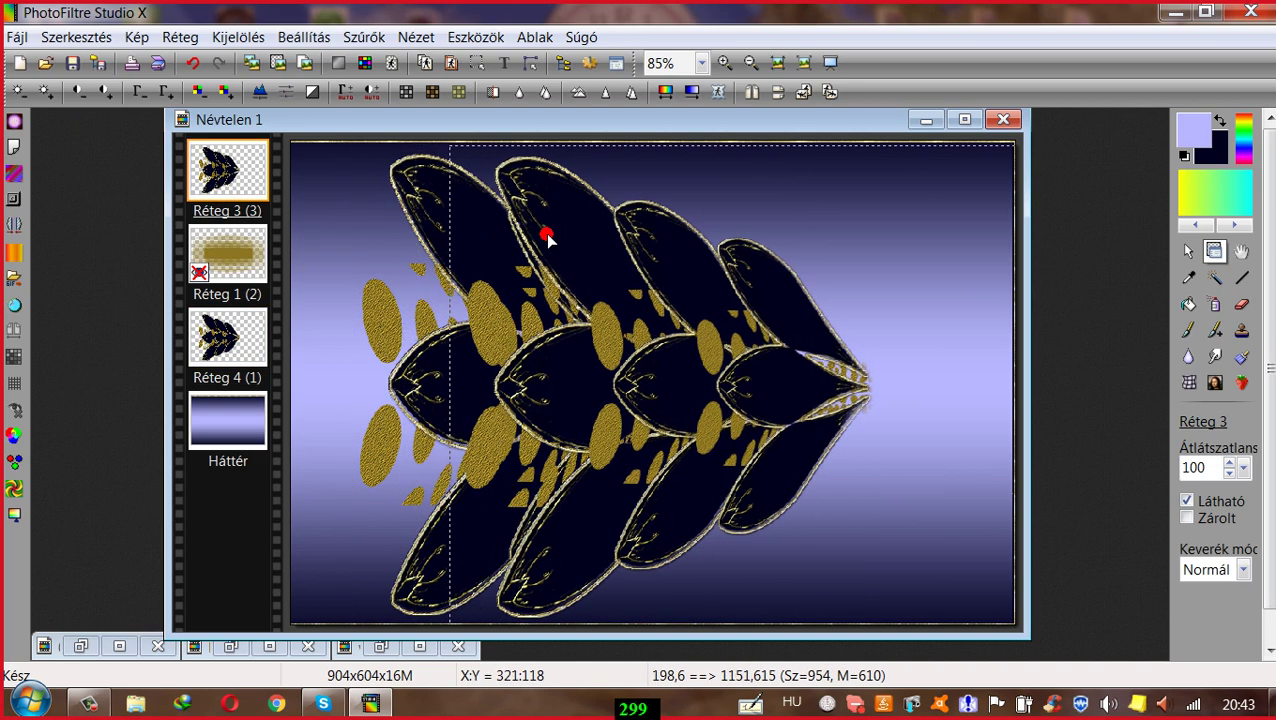
right_click(221, 345)
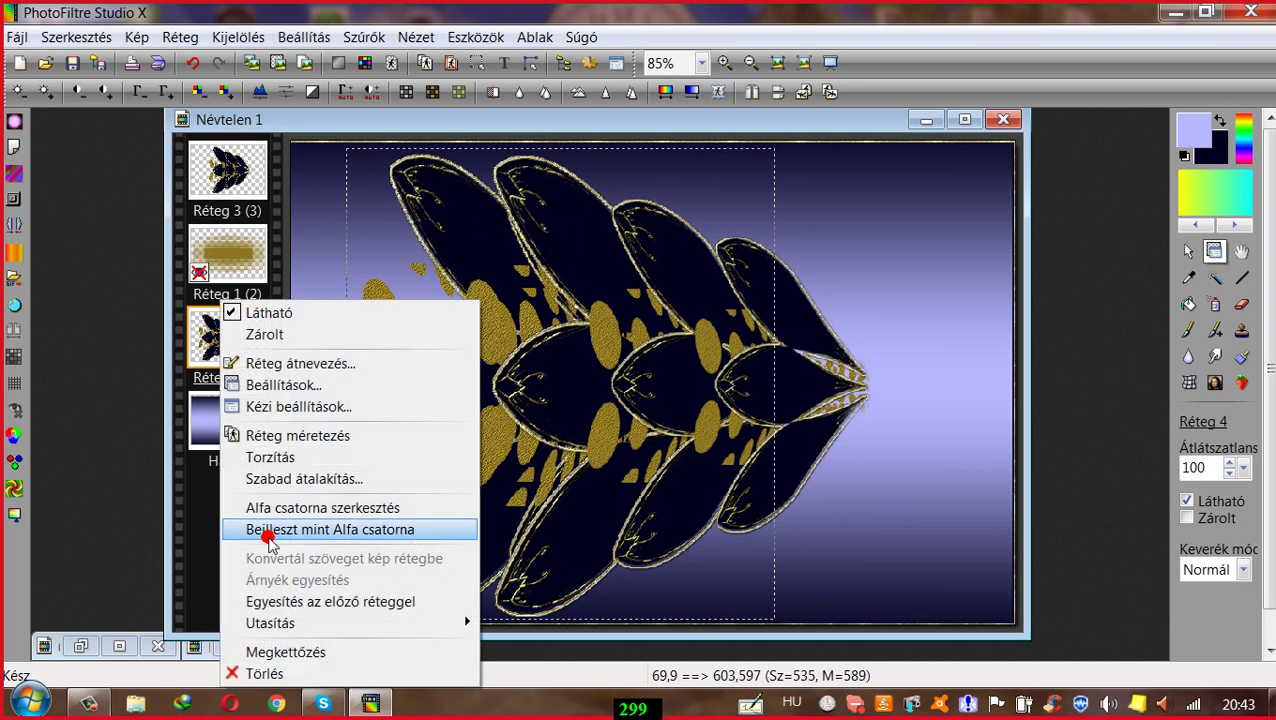
left_click(262, 675)
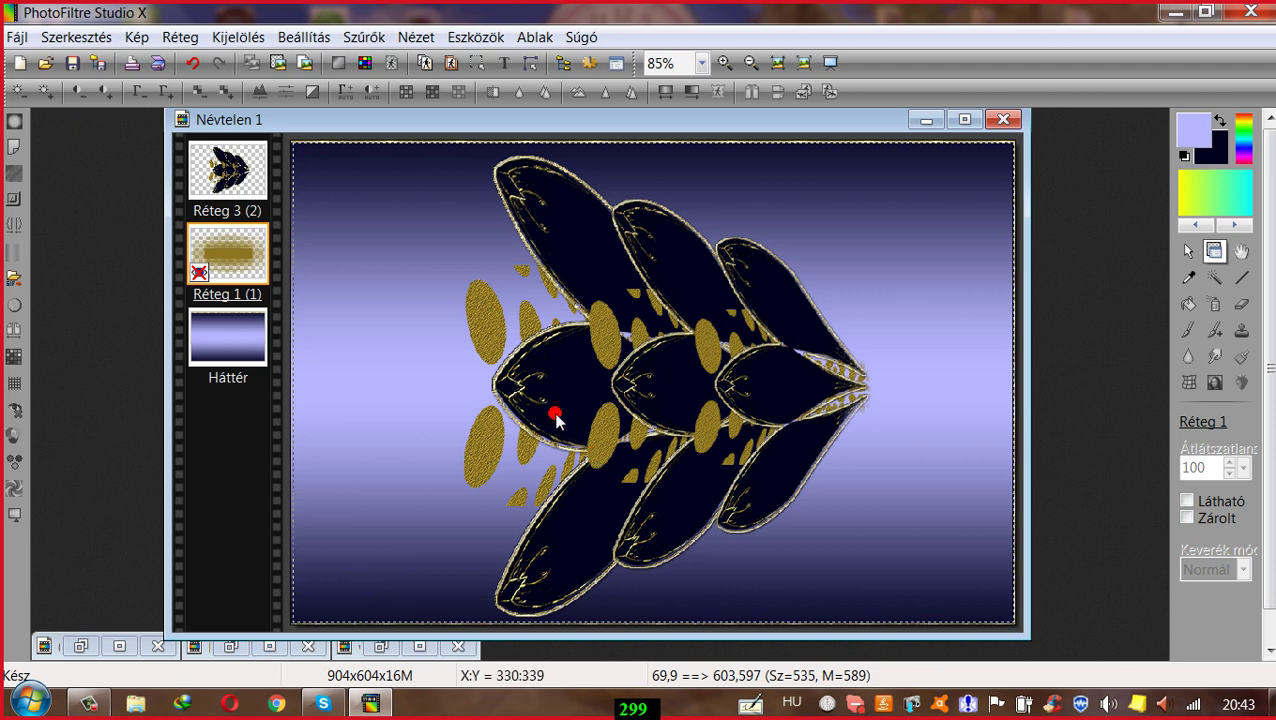
left_click_drag(555, 418, 482, 400)
left_click(192, 62)
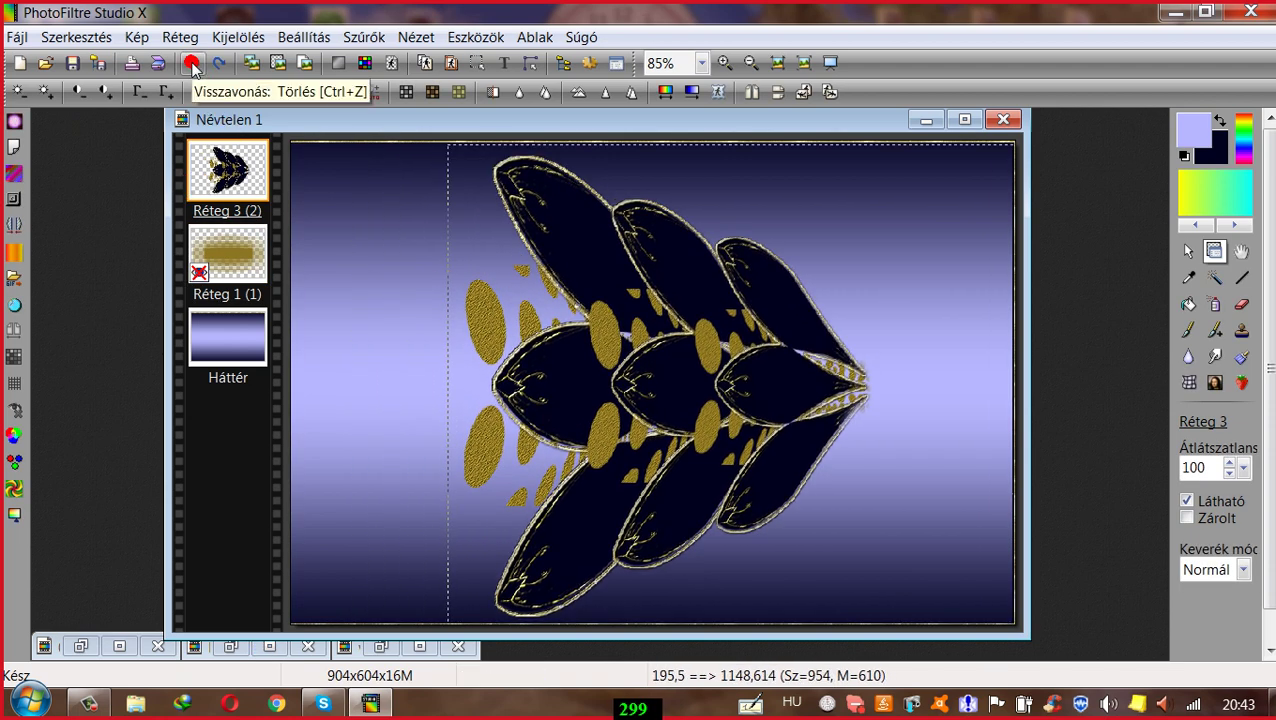
left_click(192, 62)
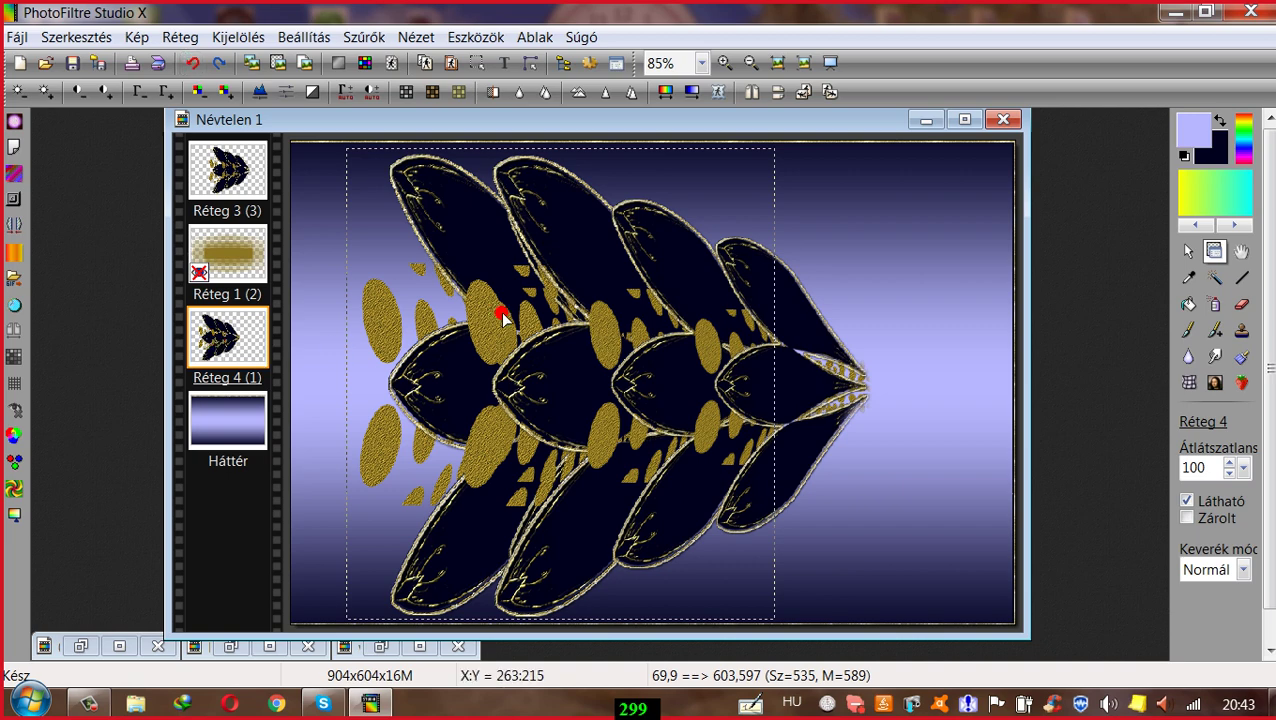
Step: Delete the original ornament layer Réteg 3 and move the pasted layer Réteg 4 to about 1,11 at the canvas's left edge
left_click_drag(498, 307, 449, 281)
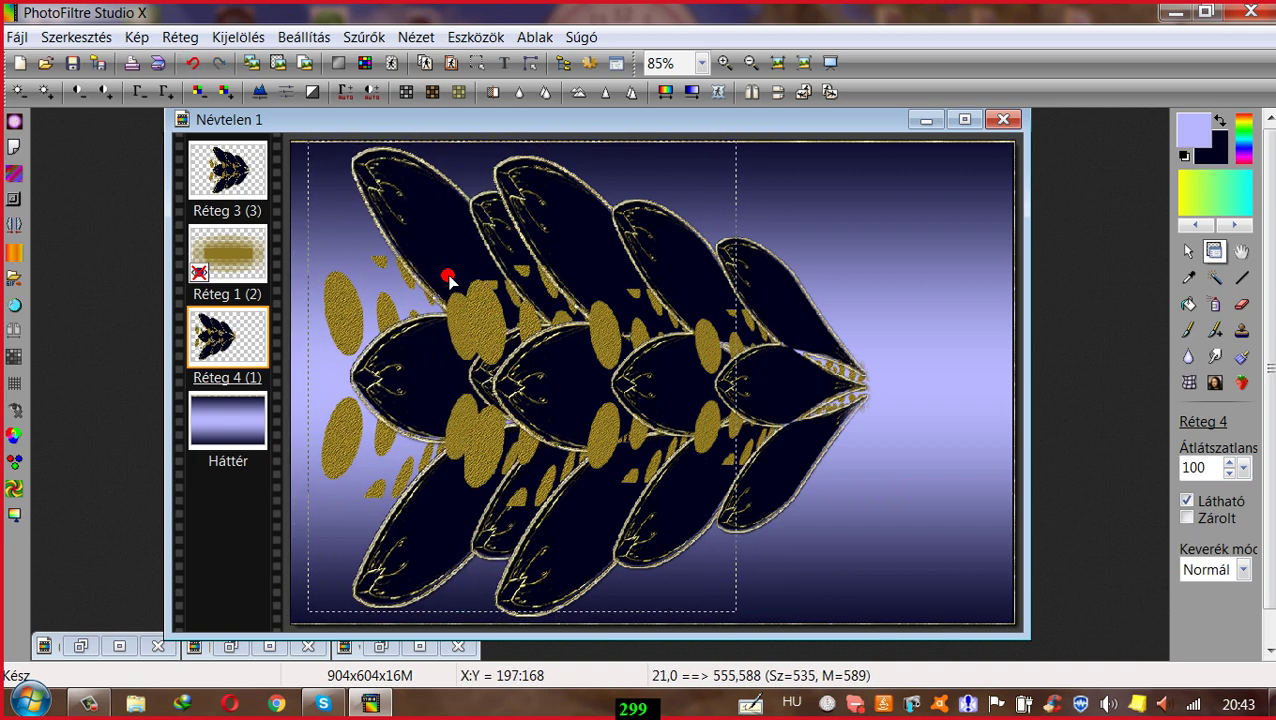
right_click(214, 163)
left_click(256, 537)
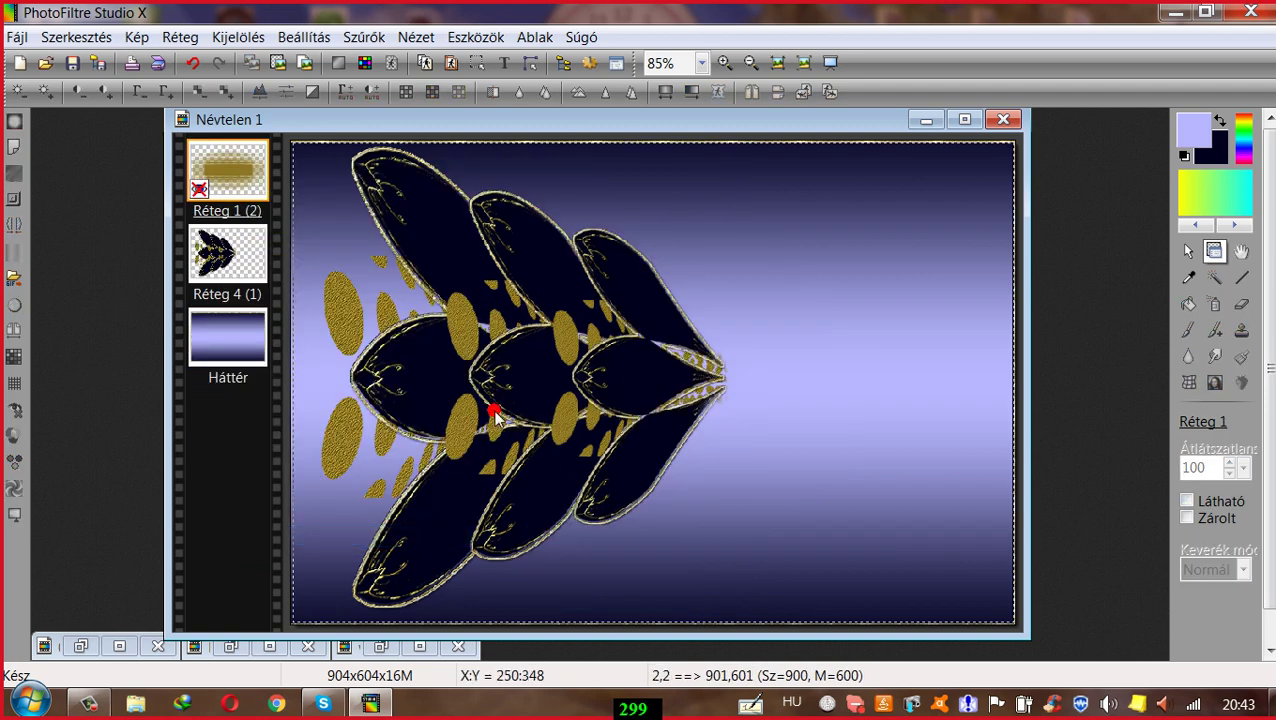
mouse_move(505, 397)
left_mouse_down()
mouse_move(538, 385)
mouse_move(489, 404)
left_mouse_up()
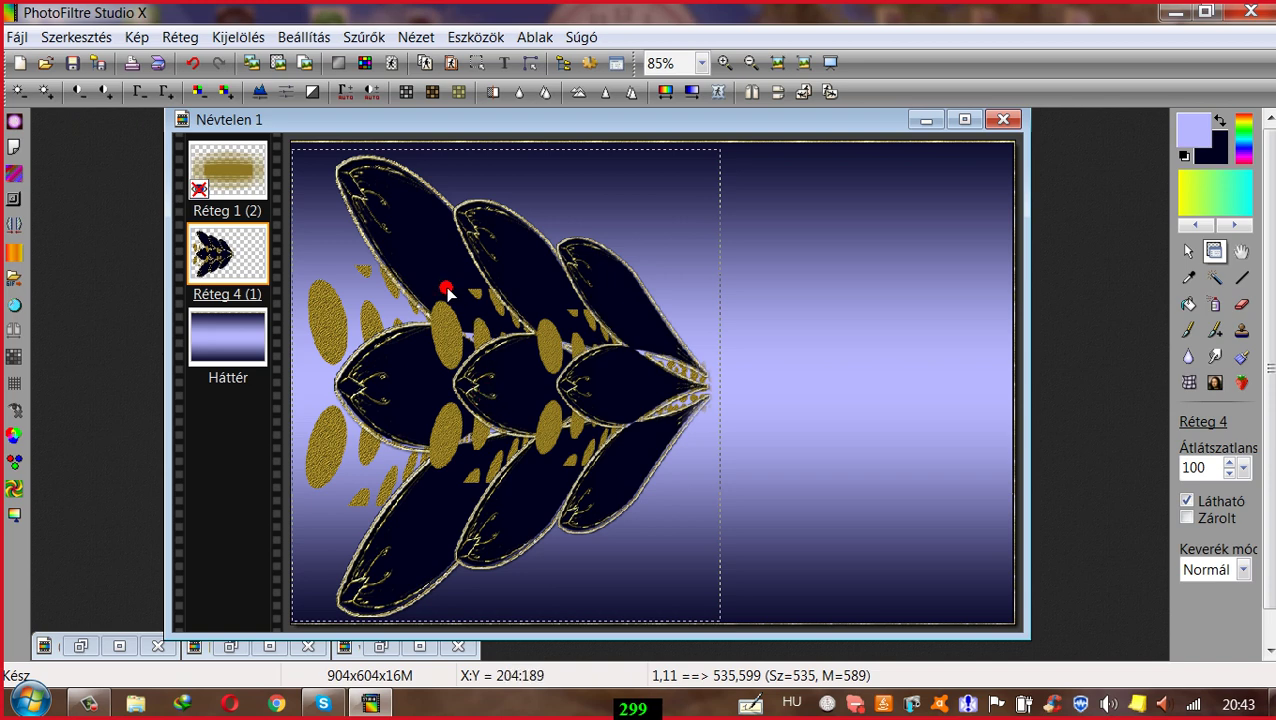
Step: Start distorting the Réteg 4 ornament and stretch it to about 527 by 597 pixels, close to the canvas's full height
right_click(452, 260)
left_click(512, 417)
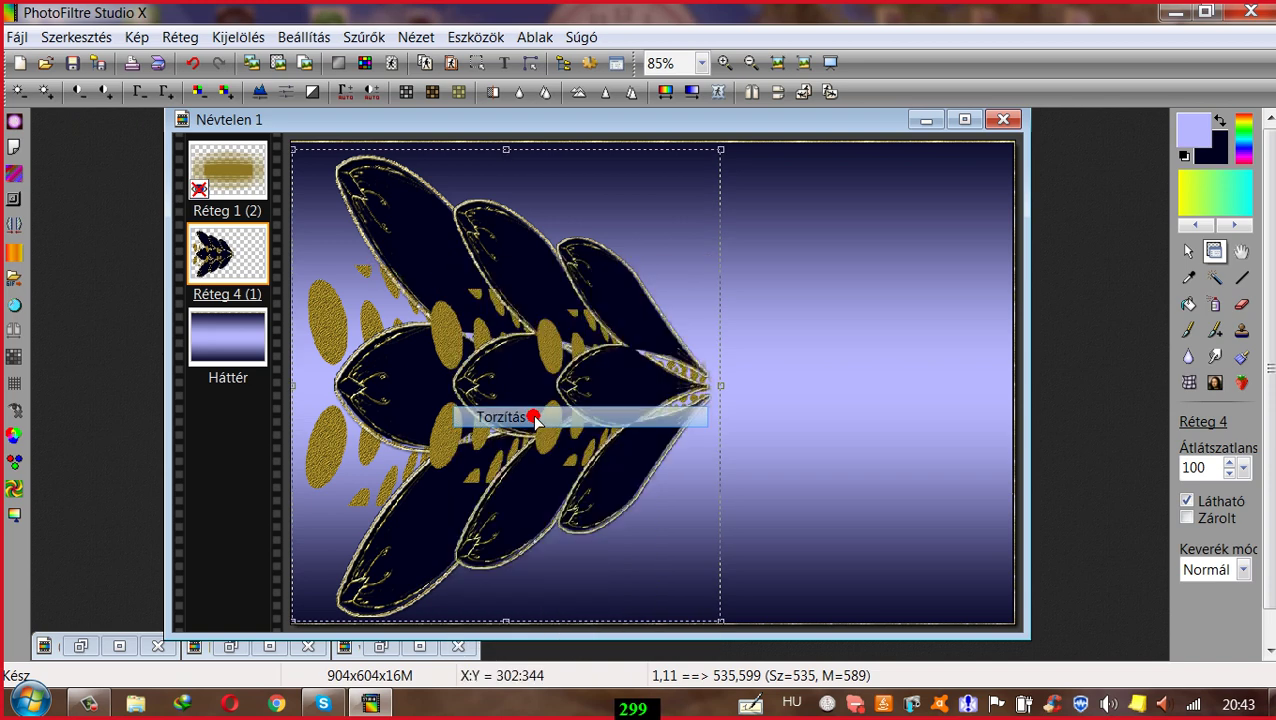
left_click_drag(719, 388, 712, 388)
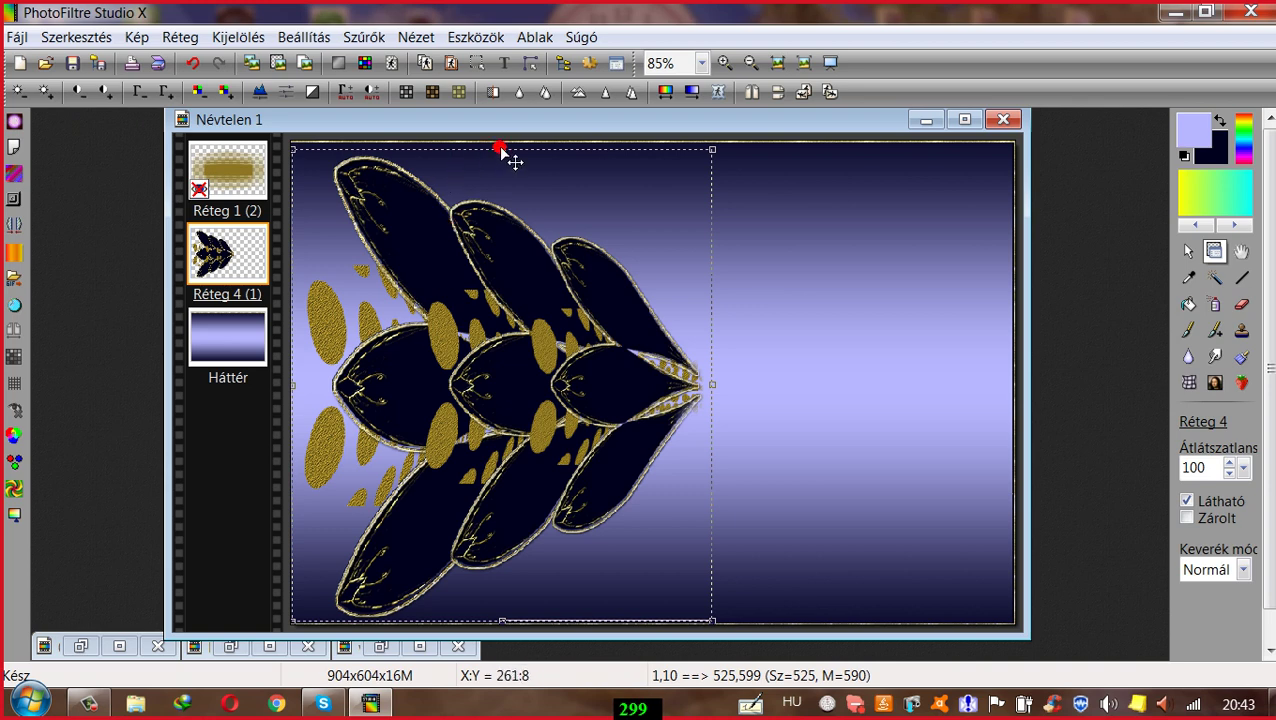
left_click_drag(502, 150, 498, 147)
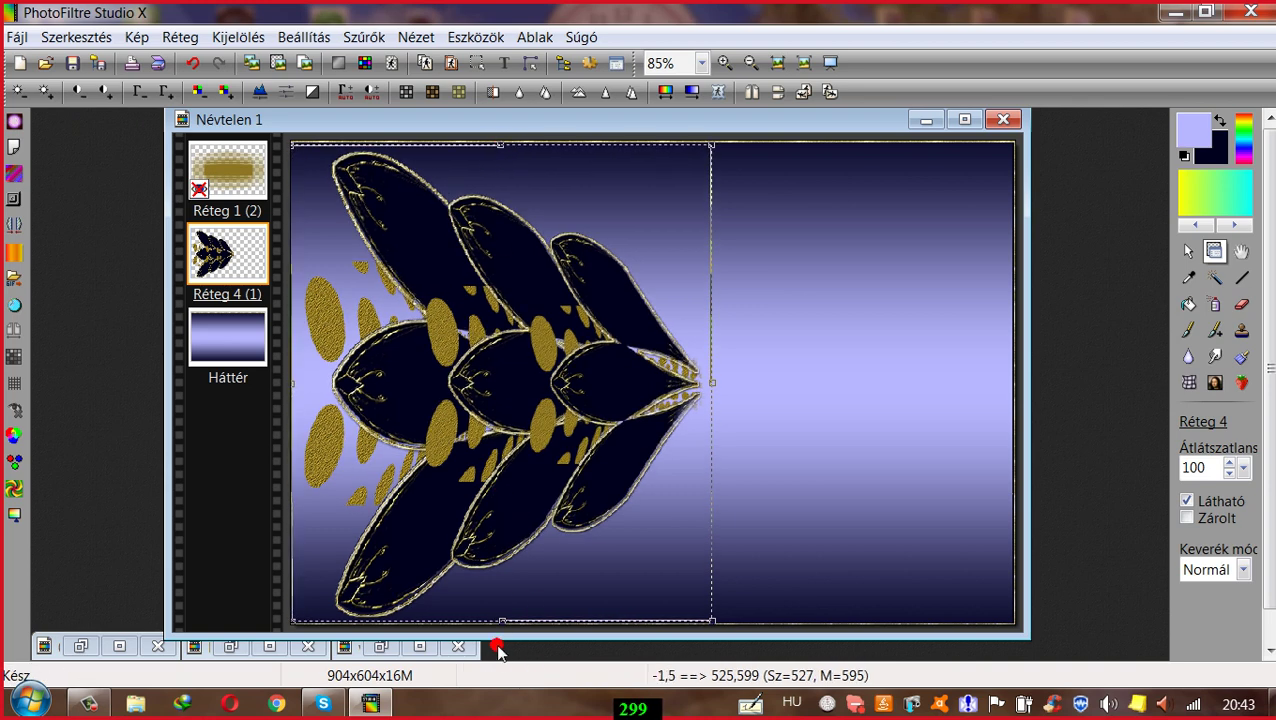
left_click_drag(503, 624, 503, 626)
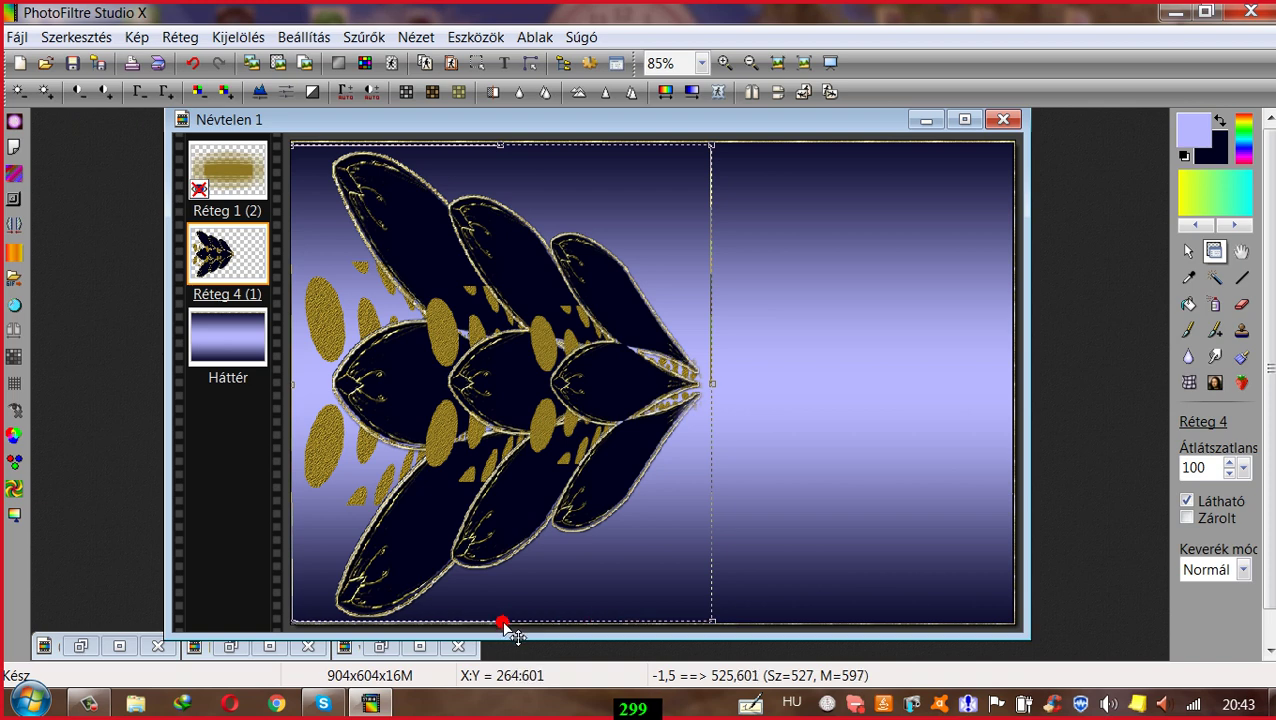
Step: Narrow the ornament's distortion frame from its pointed side to a width of about 318 pixels
left_click_drag(715, 386, 562, 385)
left_click(766, 164)
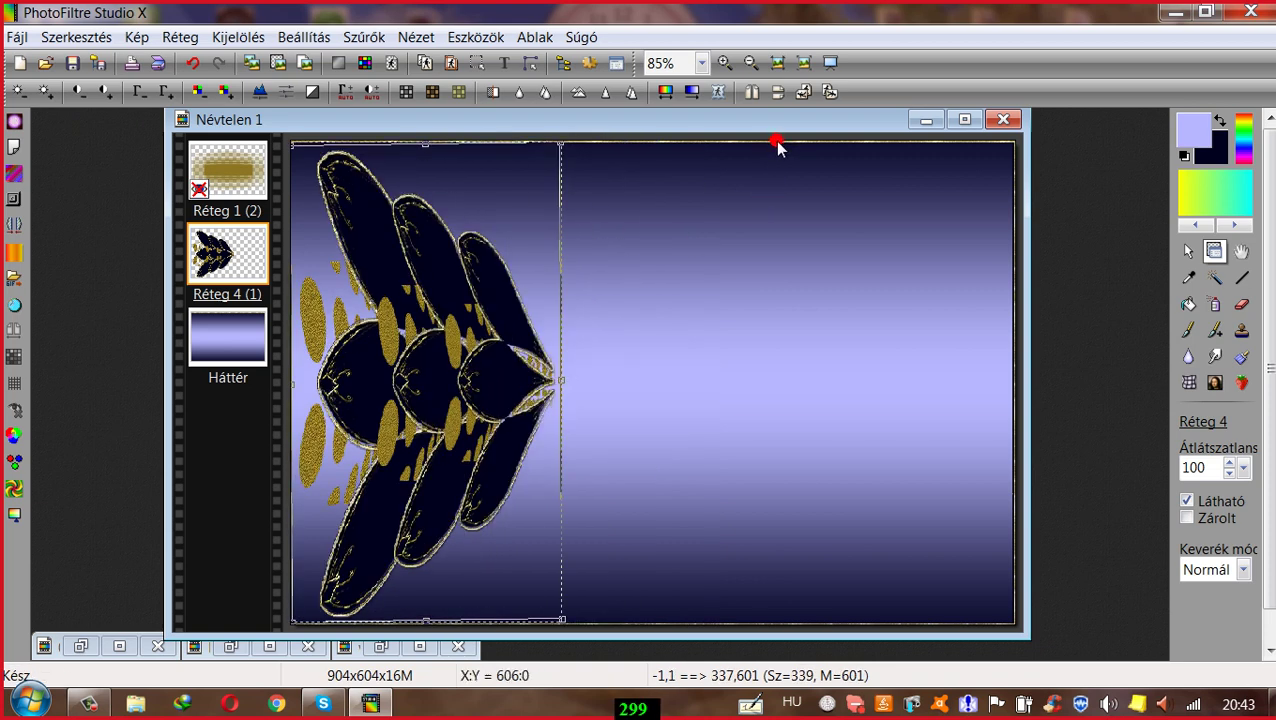
left_click_drag(562, 385, 548, 385)
left_click(474, 152)
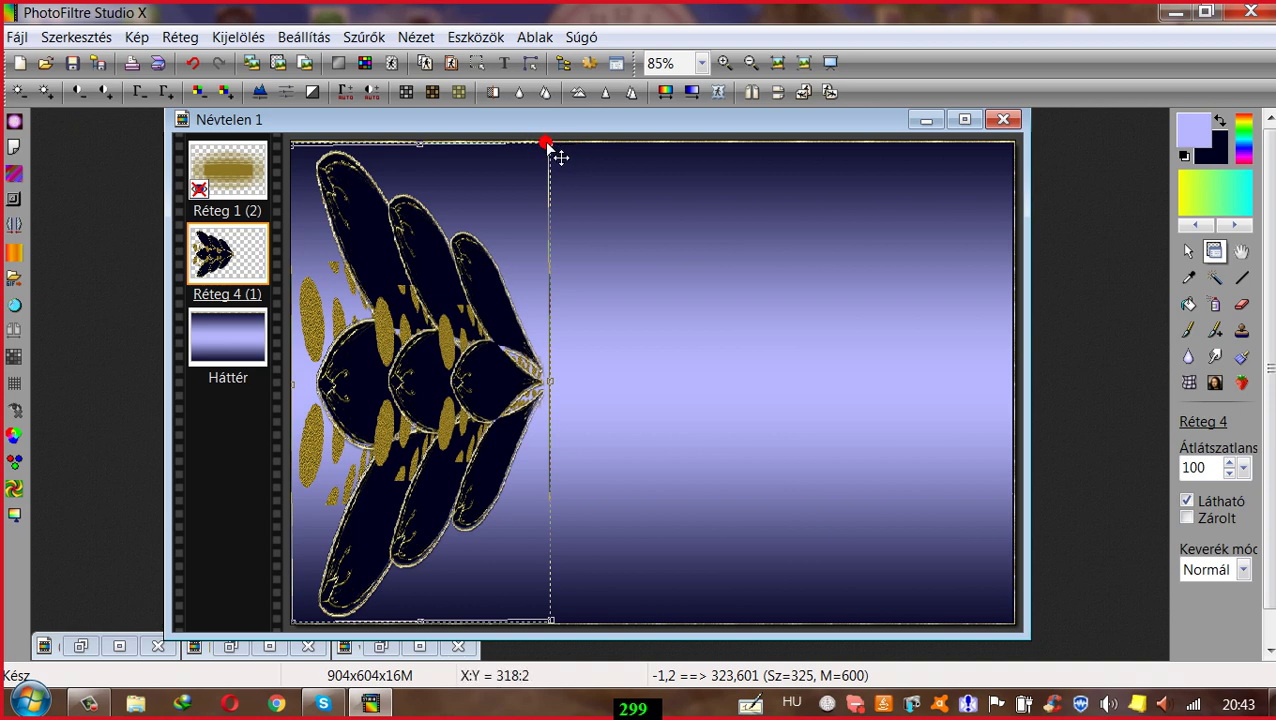
left_click_drag(549, 383, 543, 382)
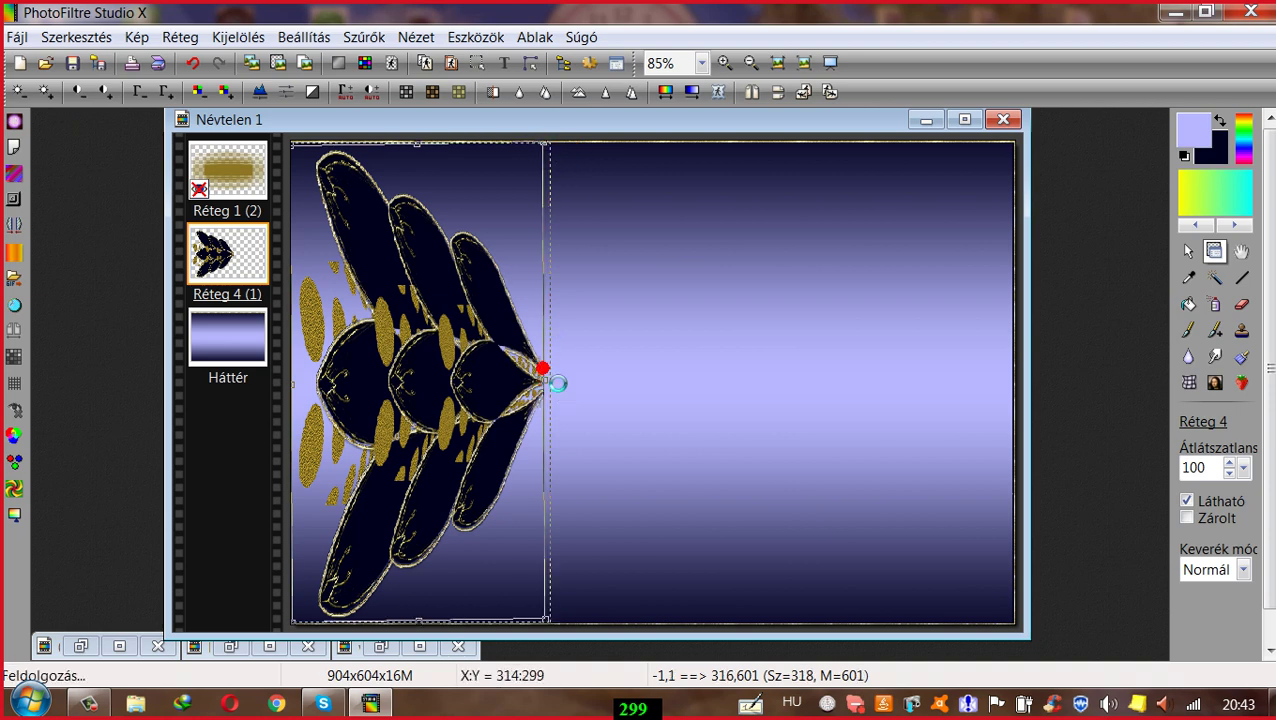
Step: Stretch the ornament's frame over the canvas's full height and apply the distortion at about 322 by 609 pixels
mouse_move(544, 145)
left_mouse_down()
mouse_move(402, 143)
mouse_move(421, 148)
left_mouse_up()
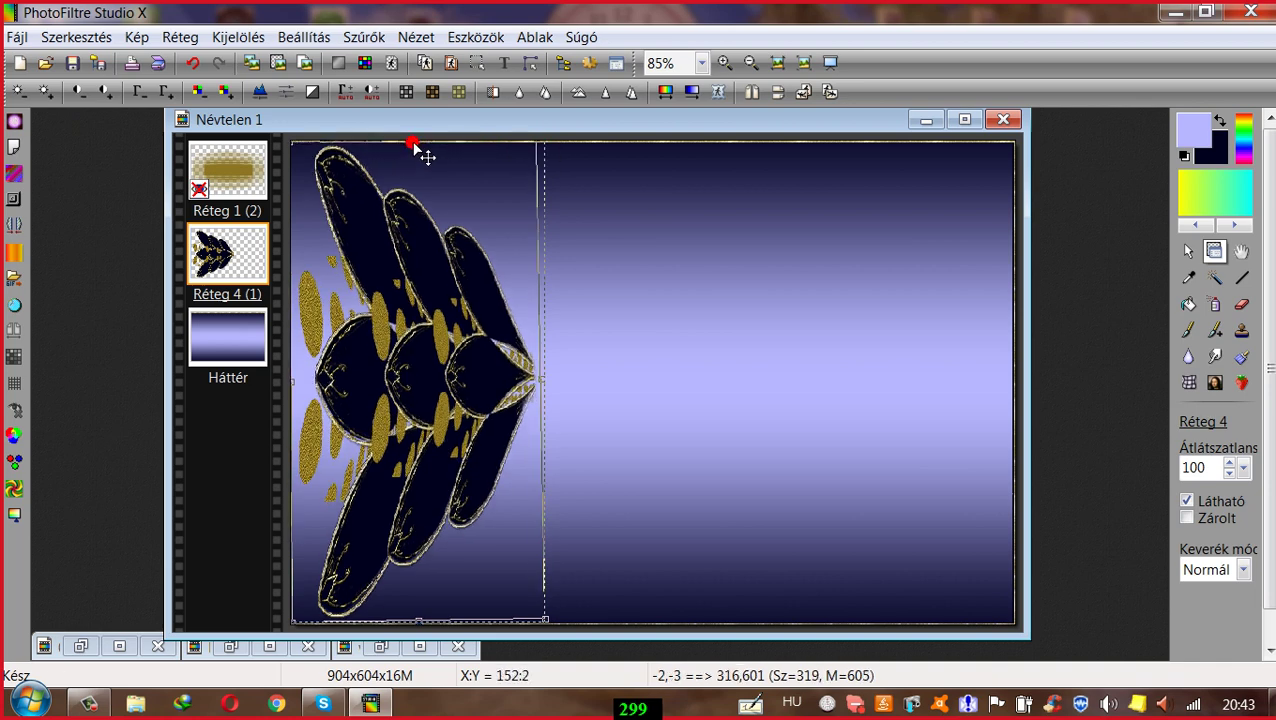
left_click_drag(413, 621, 417, 623)
left_click_drag(747, 145, 750, 148)
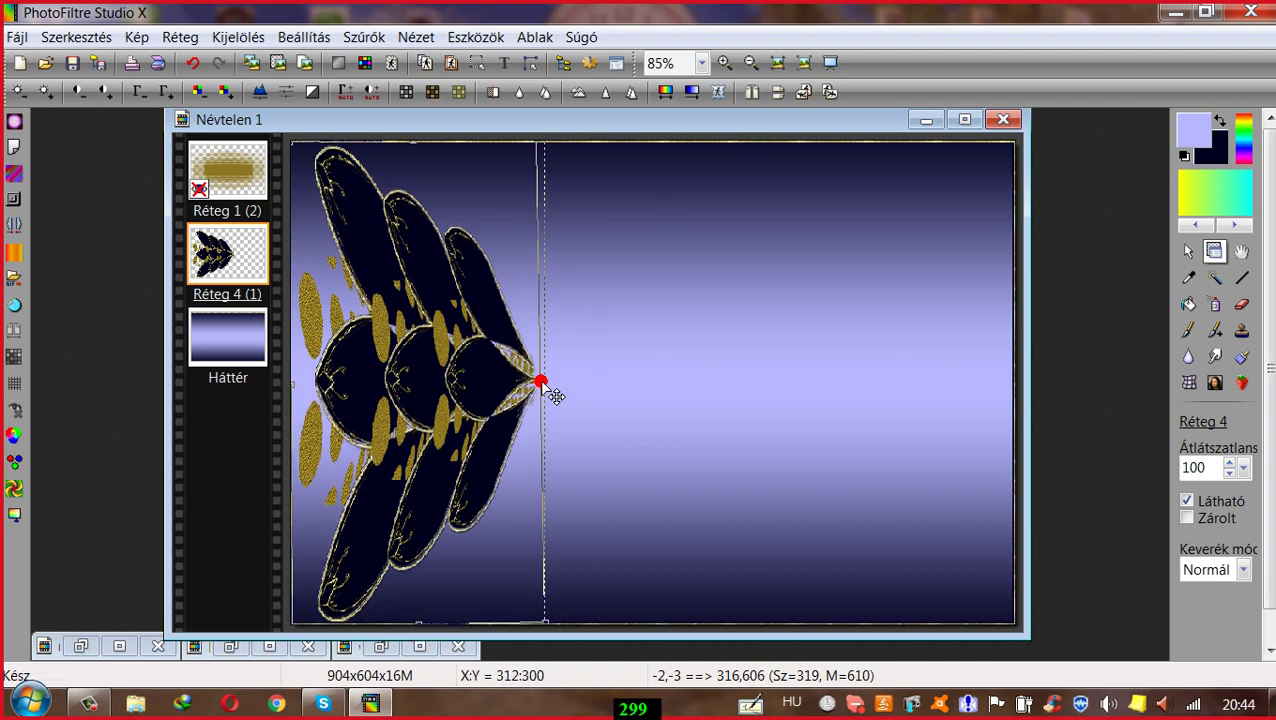
left_click_drag(543, 382, 540, 382)
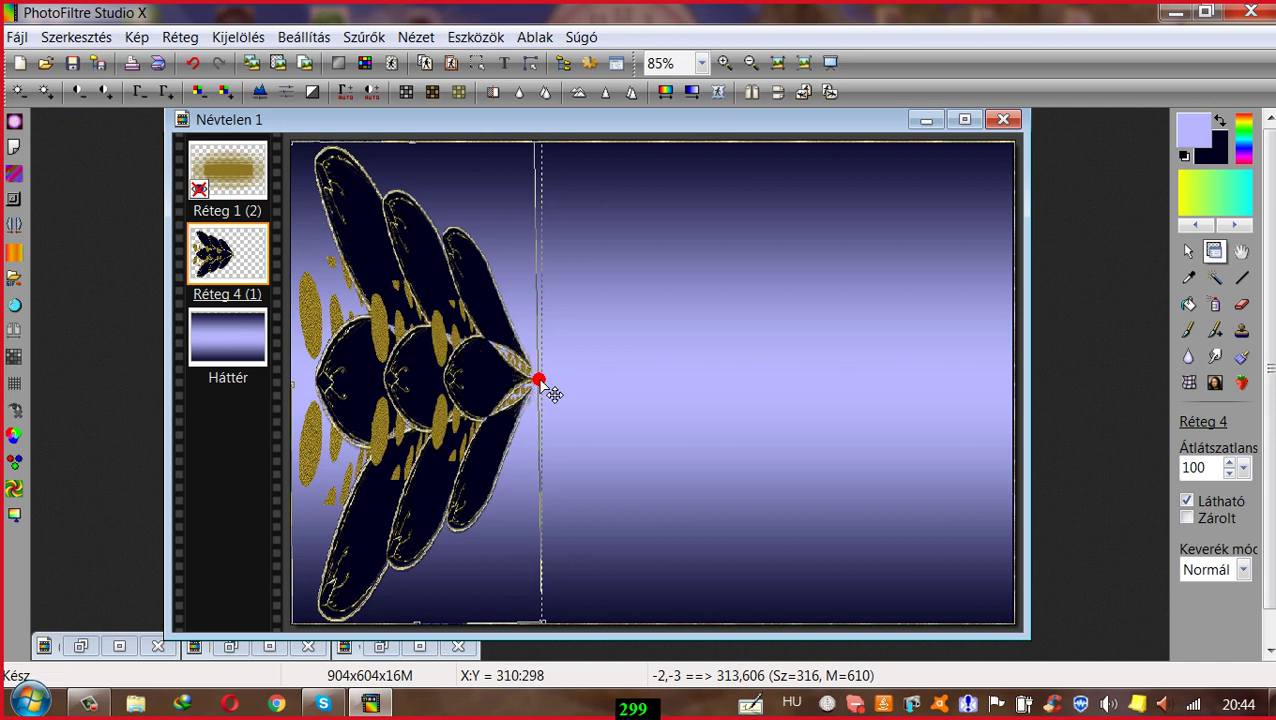
left_click_drag(544, 384, 550, 383)
right_click(495, 381)
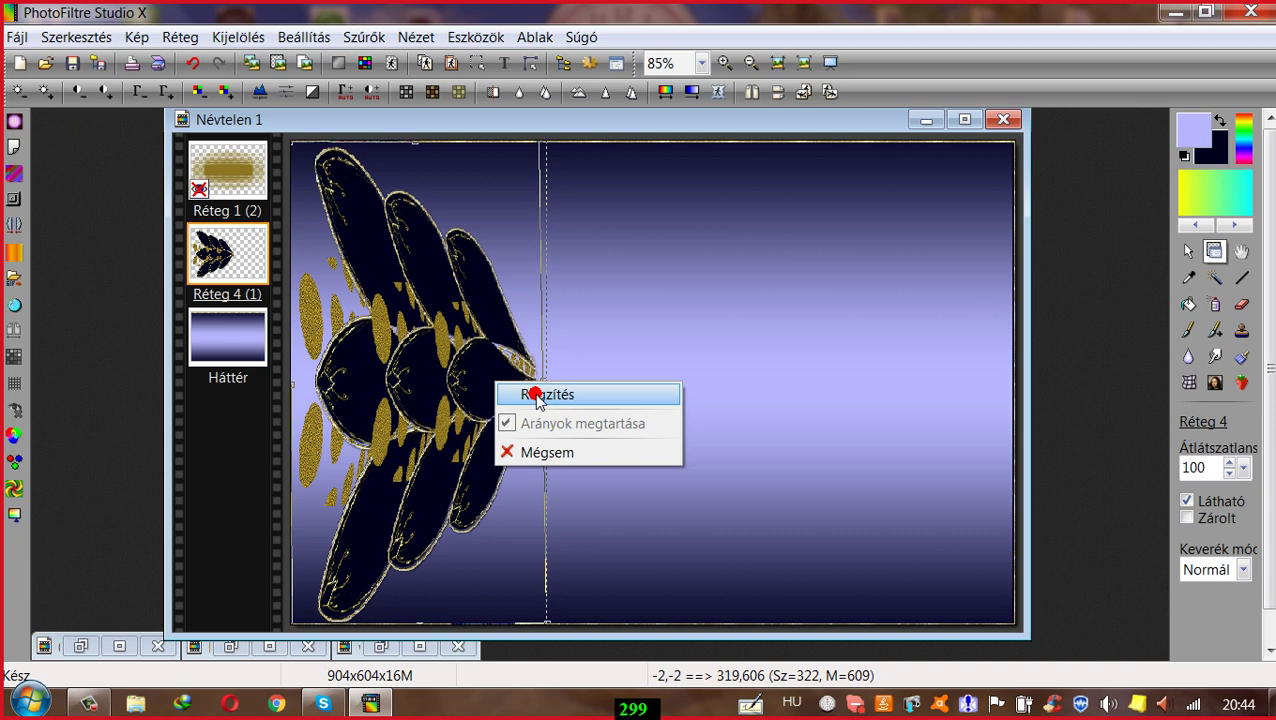
left_click(532, 396)
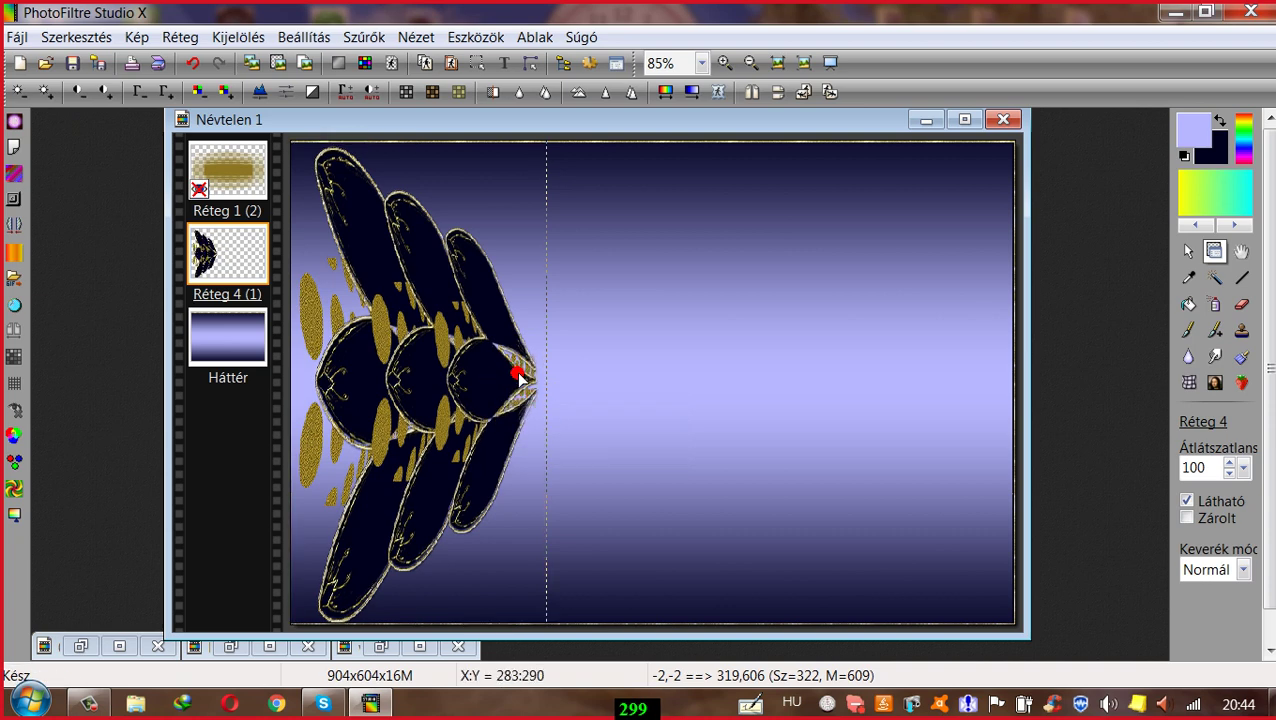
Step: Shift the ornament layer to about 6,-2 and apply the Ellipszis distortion filter to it
left_click_drag(440, 322, 447, 324)
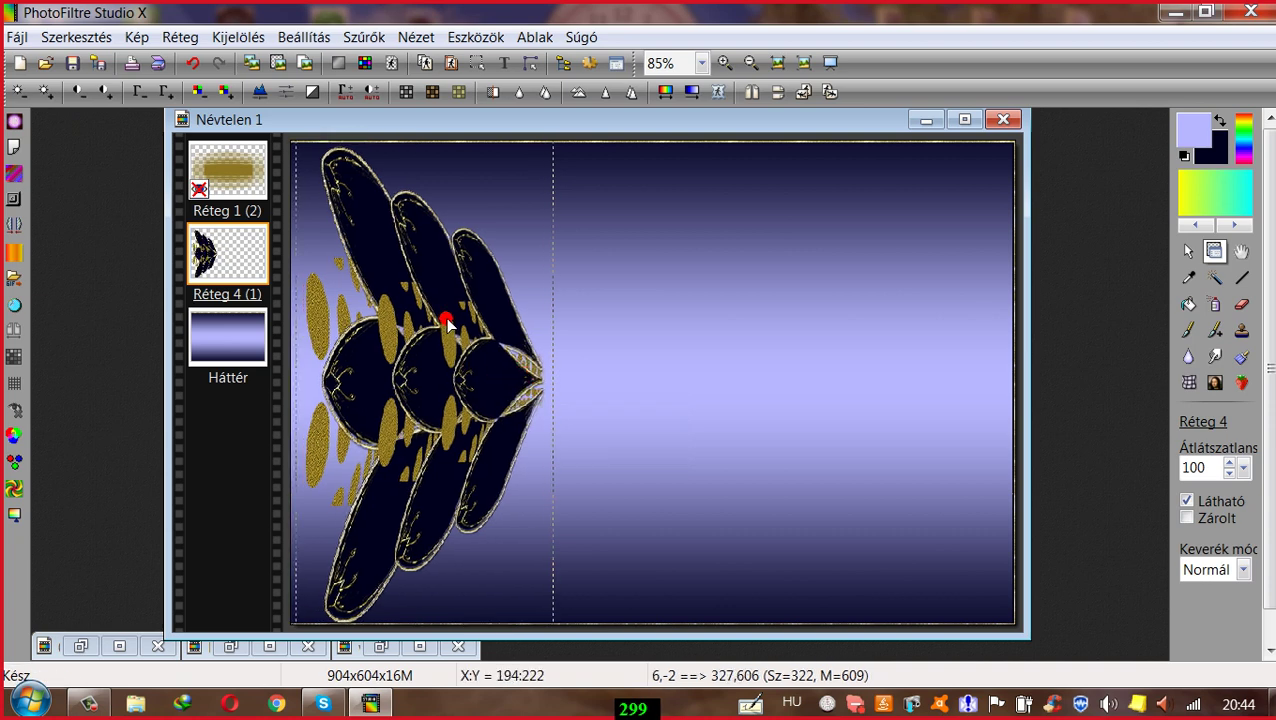
left_click(364, 37)
mouse_move(400, 216)
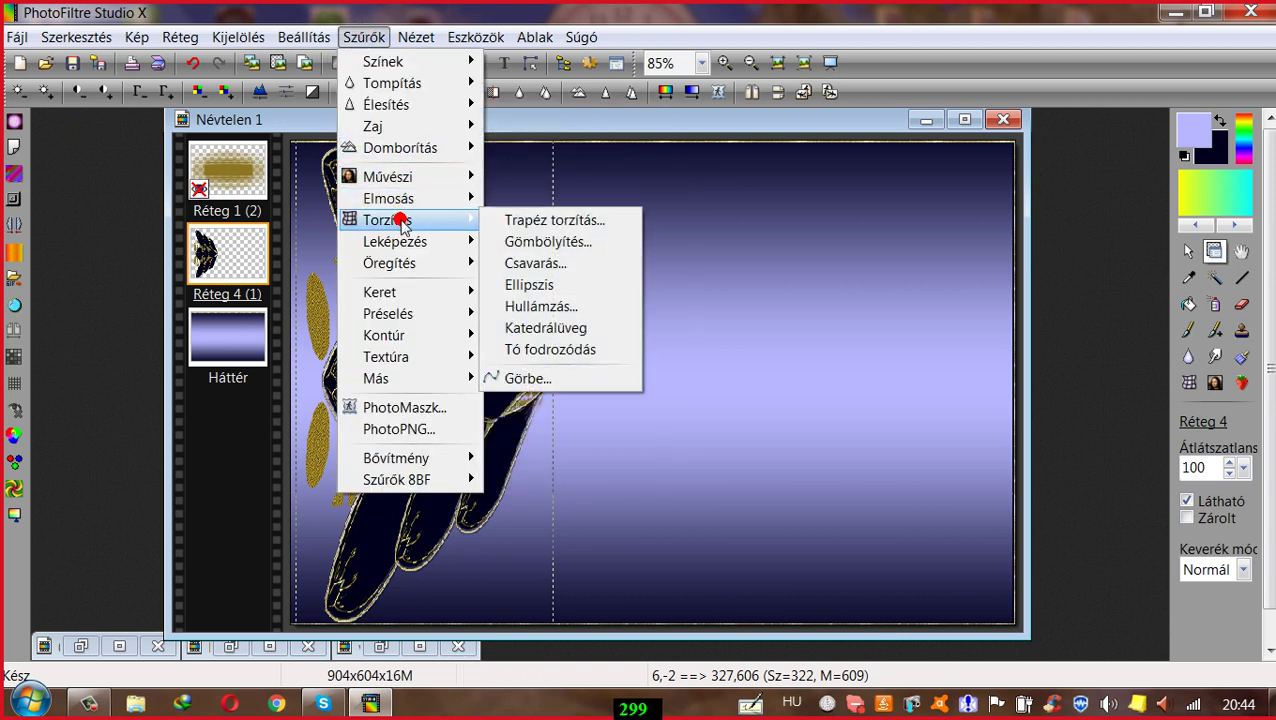
left_click(530, 285)
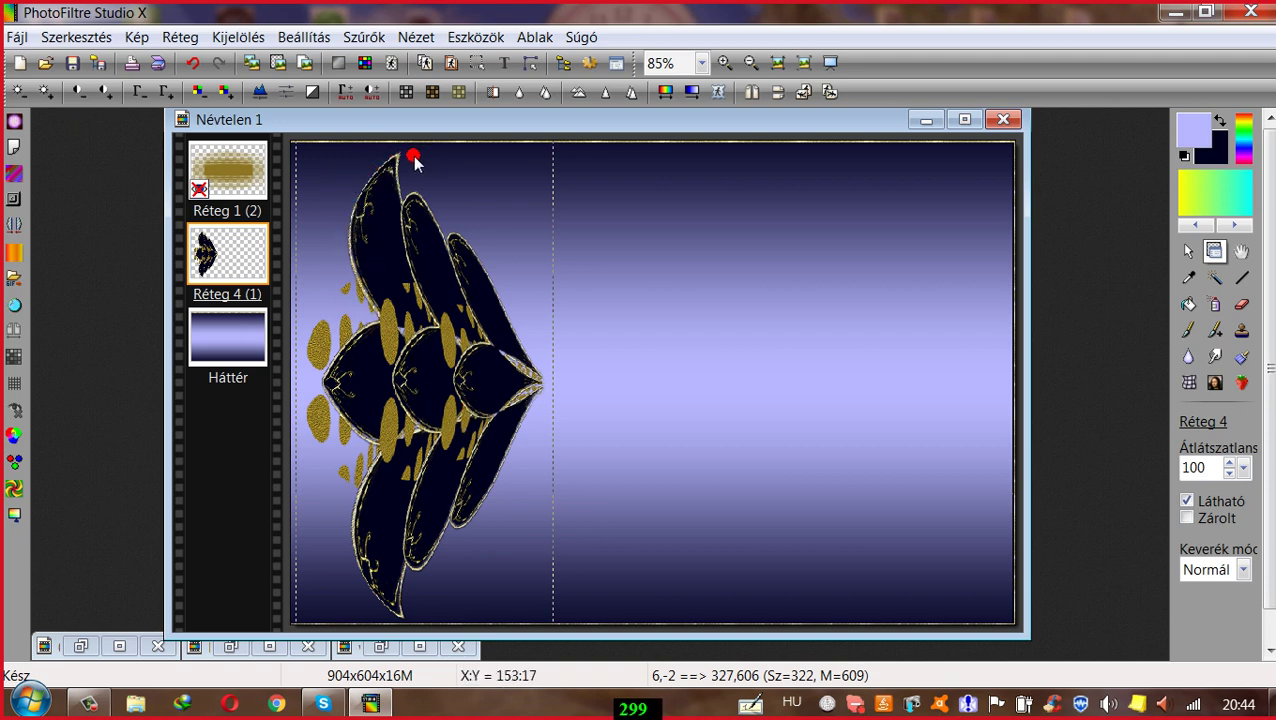
Step: Reposition the curved ornament at about -2,-2 and raise its layer Réteg 4 above Réteg 1 in the layer stack
left_click_drag(366, 387, 349, 380)
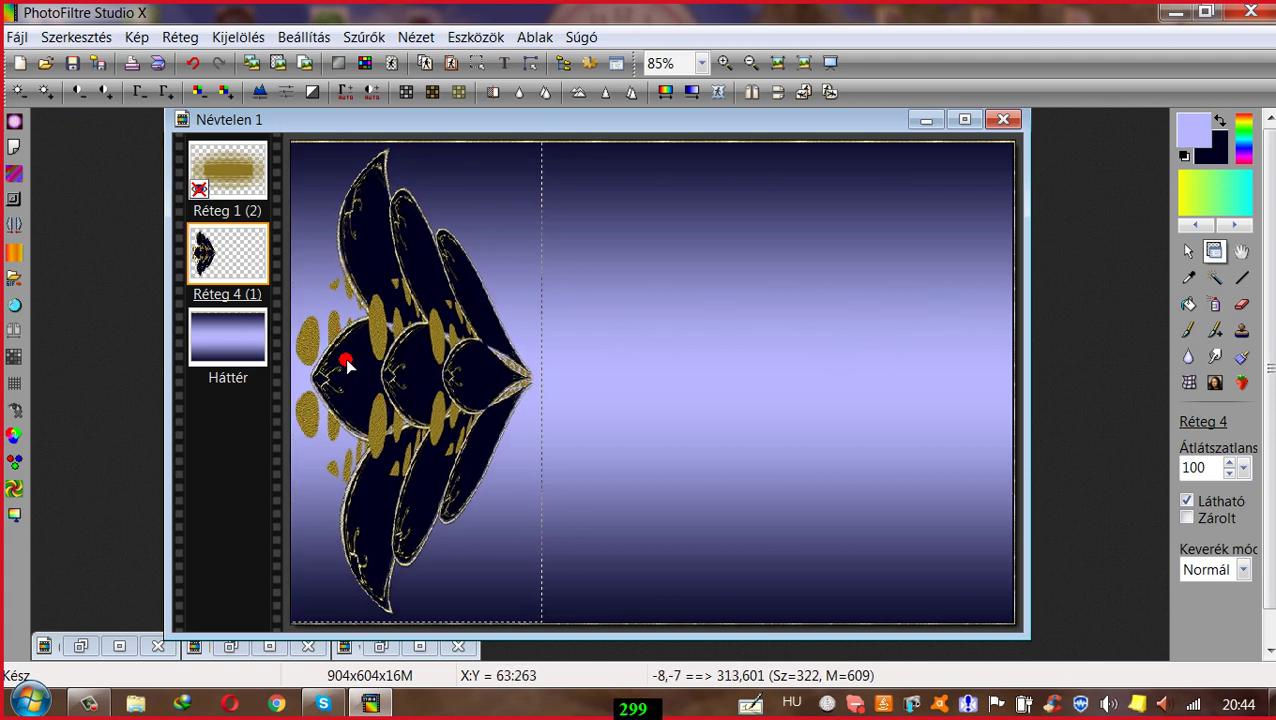
left_click_drag(355, 388, 359, 392)
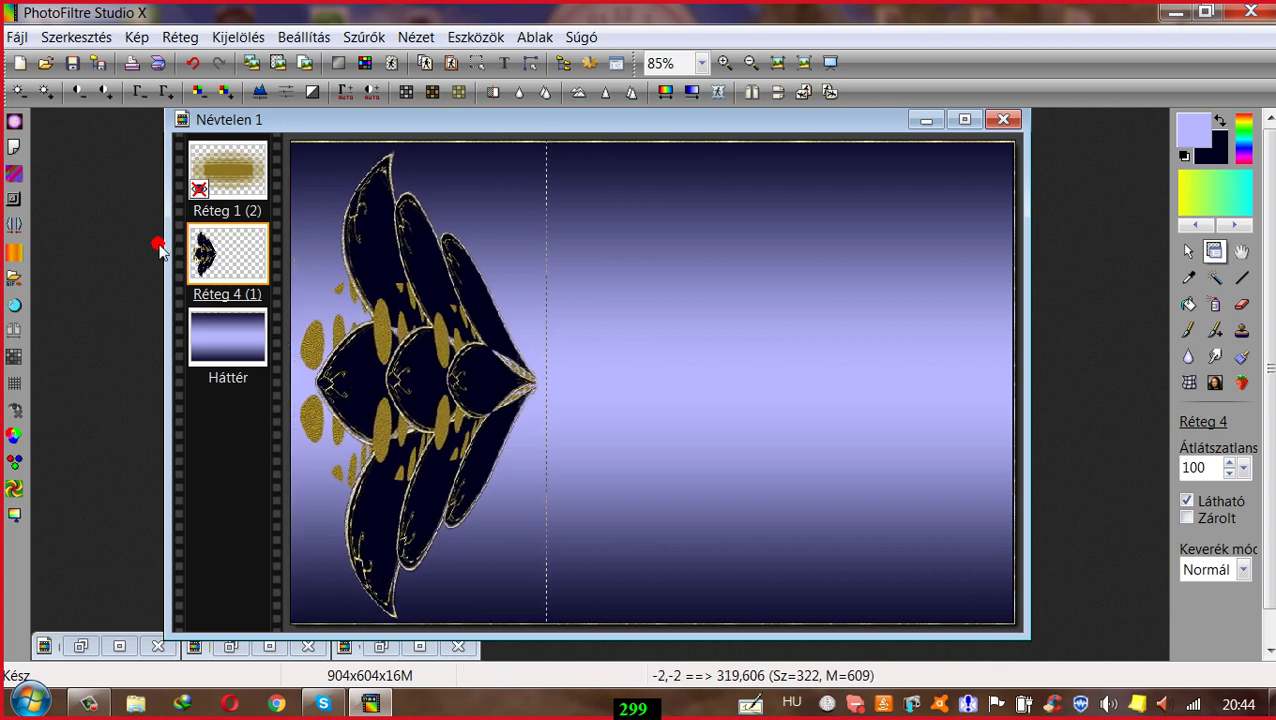
left_click_drag(227, 240, 220, 172)
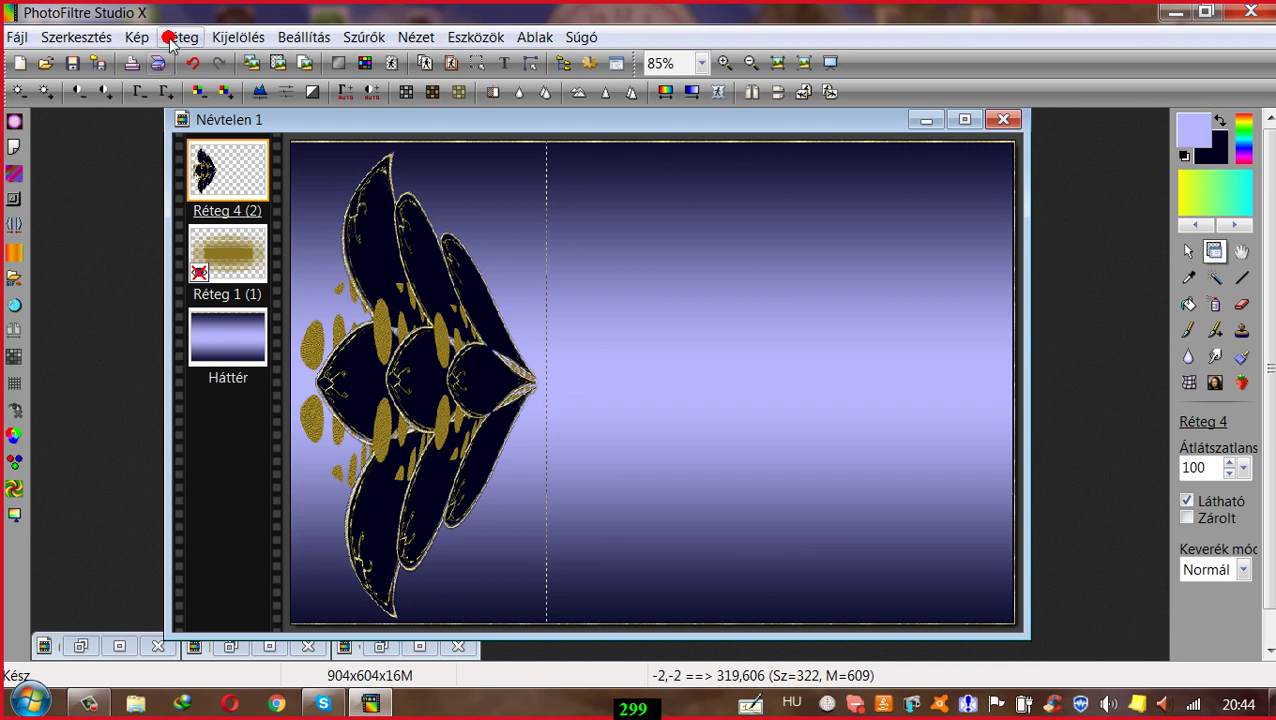
Step: Place a horizontally mirrored duplicate of the ornament at the canvas's right edge, about 581,-2, and merge it into Réteg 4
left_click(176, 37)
left_click(167, 80)
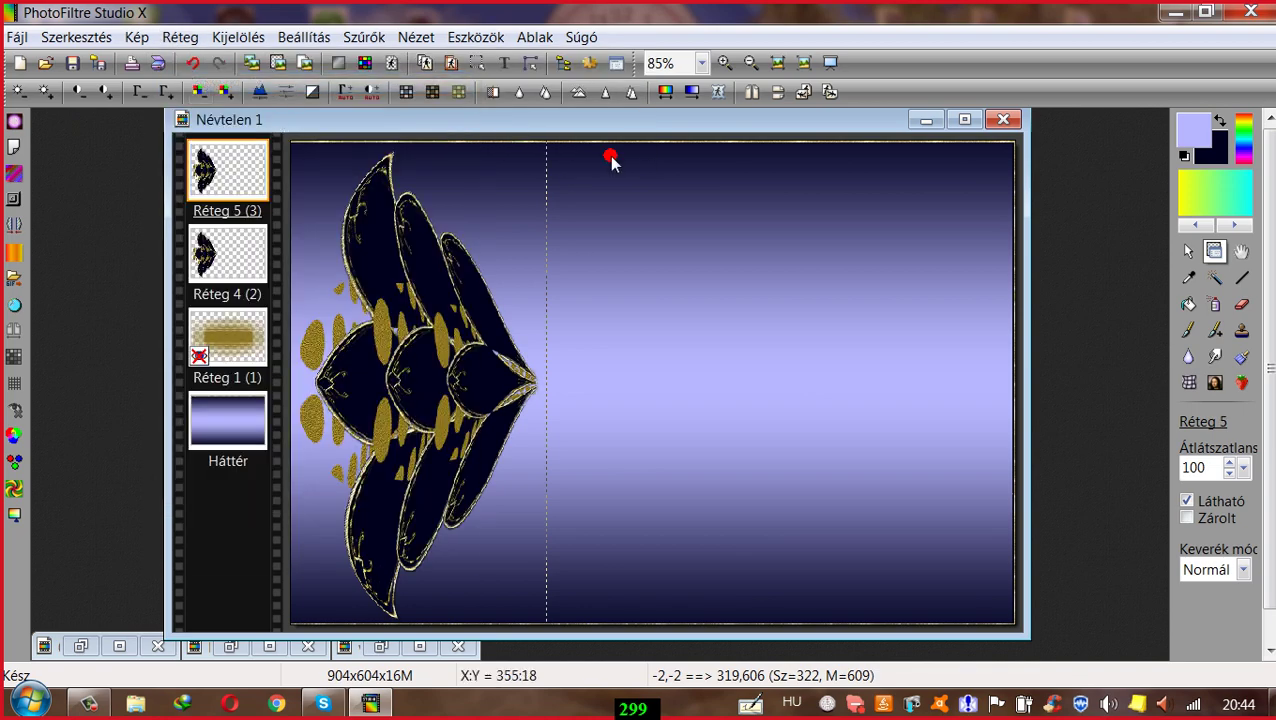
left_click(752, 92)
left_click_drag(455, 390, 896, 398)
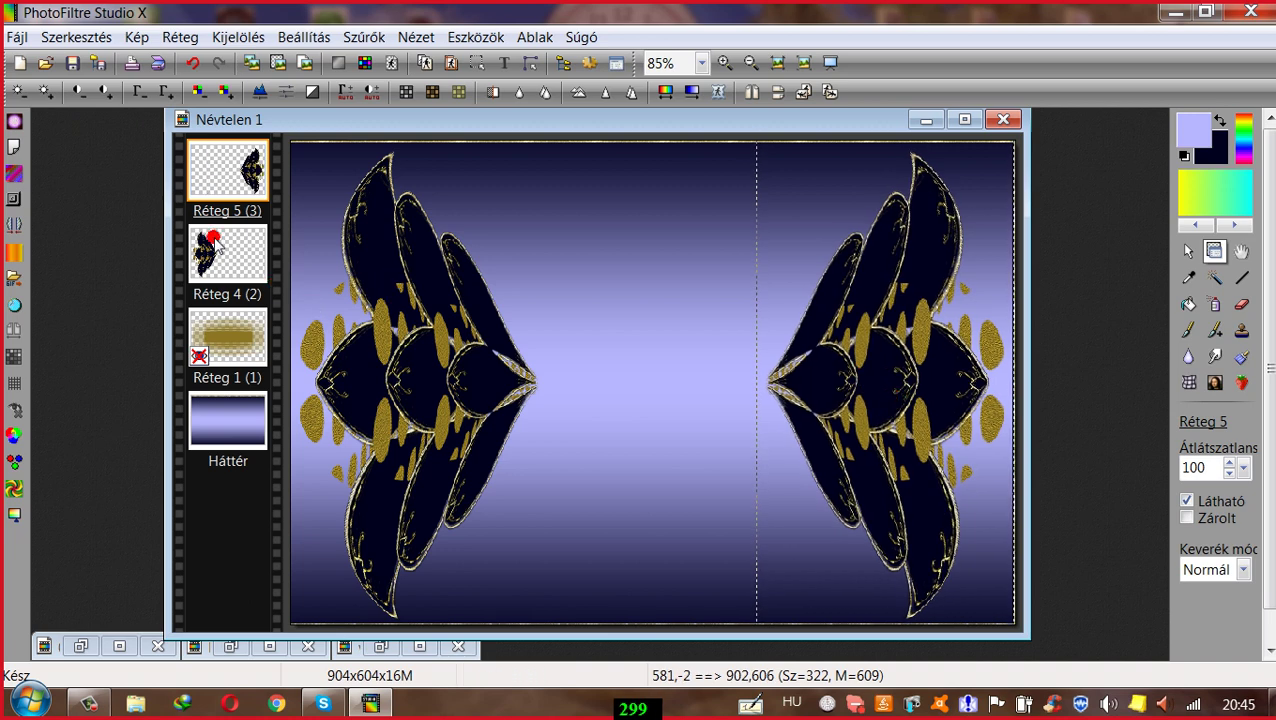
right_click(207, 180)
left_click(262, 478)
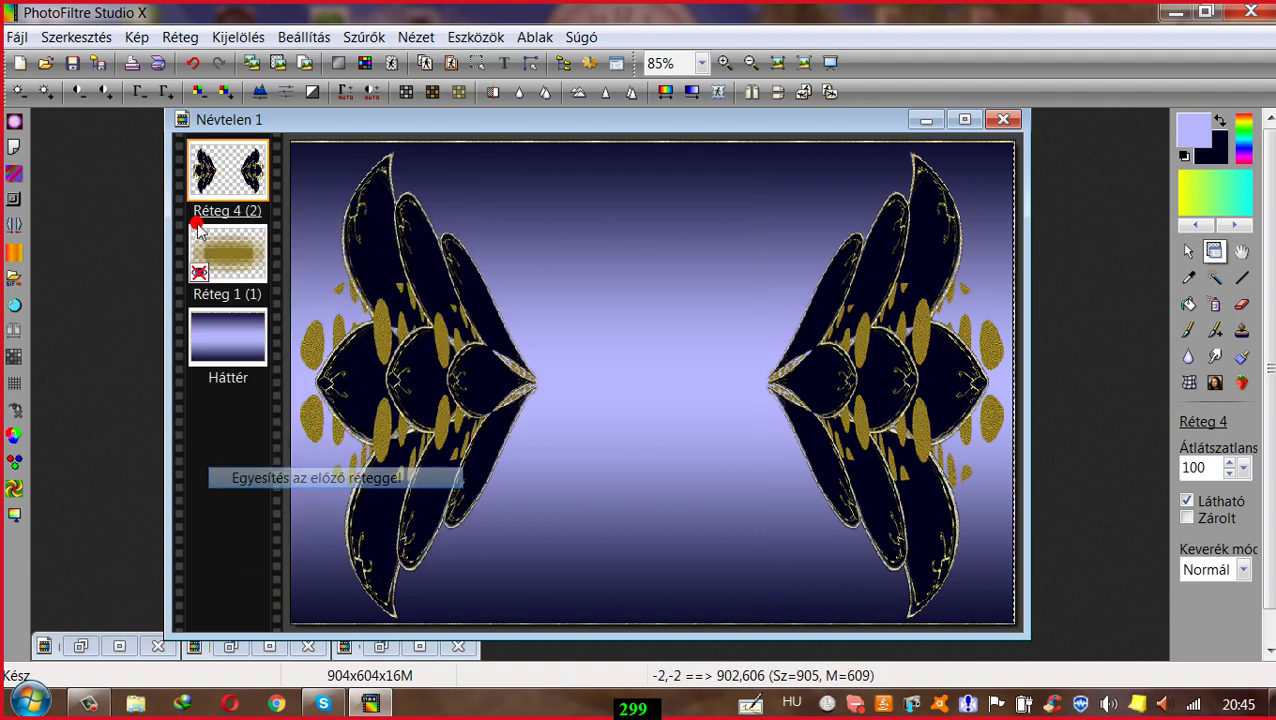
Step: Apply the Ellipszis distortion filter to the merged ornament pair and move the layer to about -22,-34
left_click(363, 37)
mouse_move(383, 218)
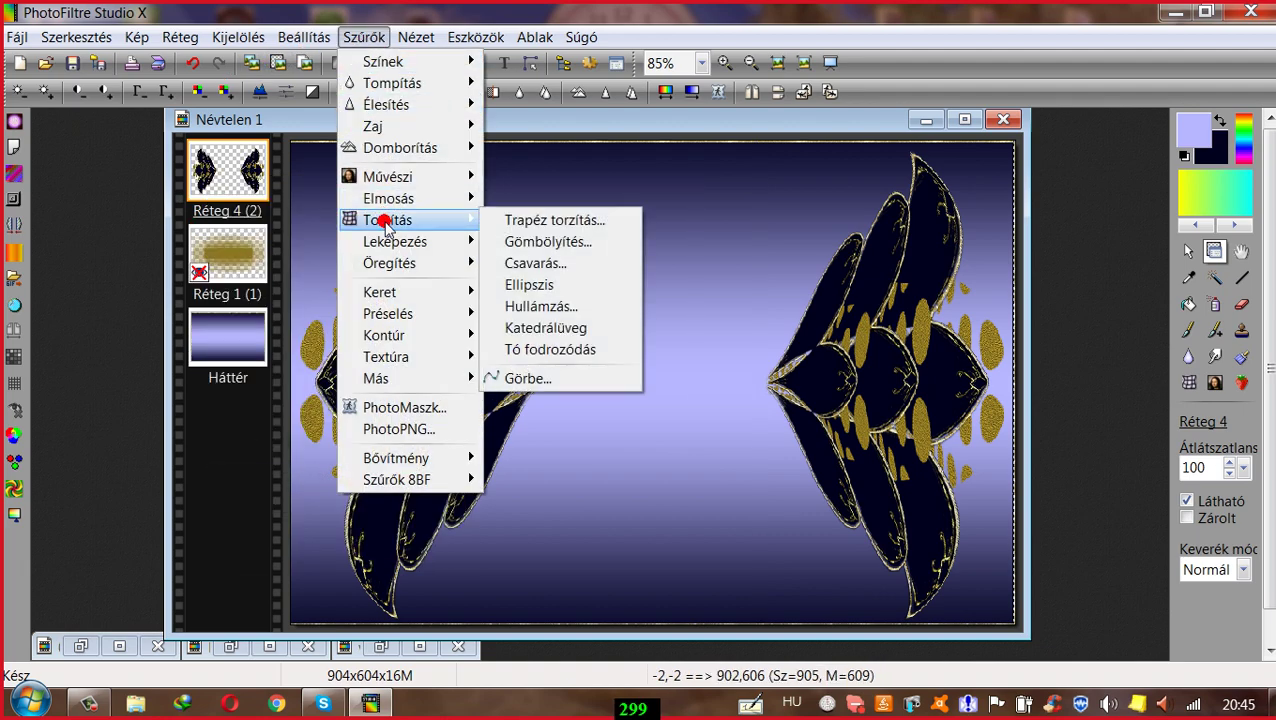
left_click(531, 284)
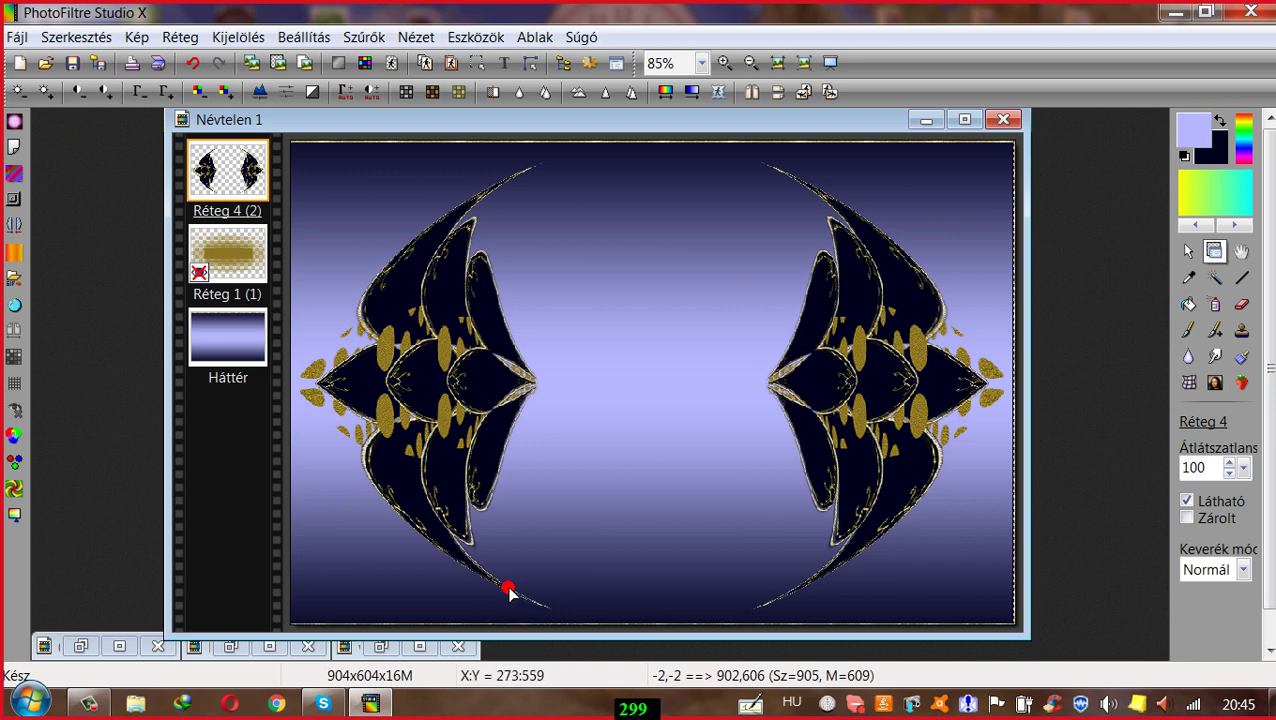
left_click_drag(460, 356, 445, 337)
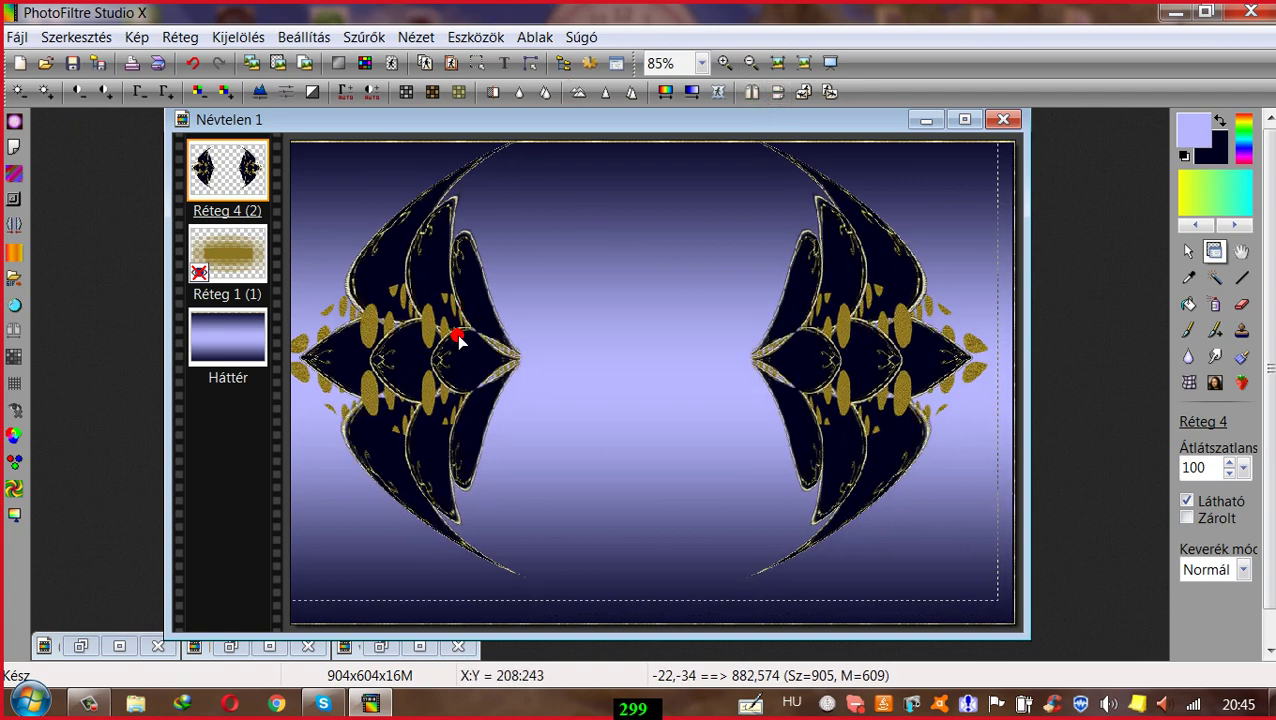
Step: Reposition the ornament pair layer at about -9,-49 and stretch it downward with Torzítás to about 907 × 654 px
left_click_drag(456, 336, 455, 317)
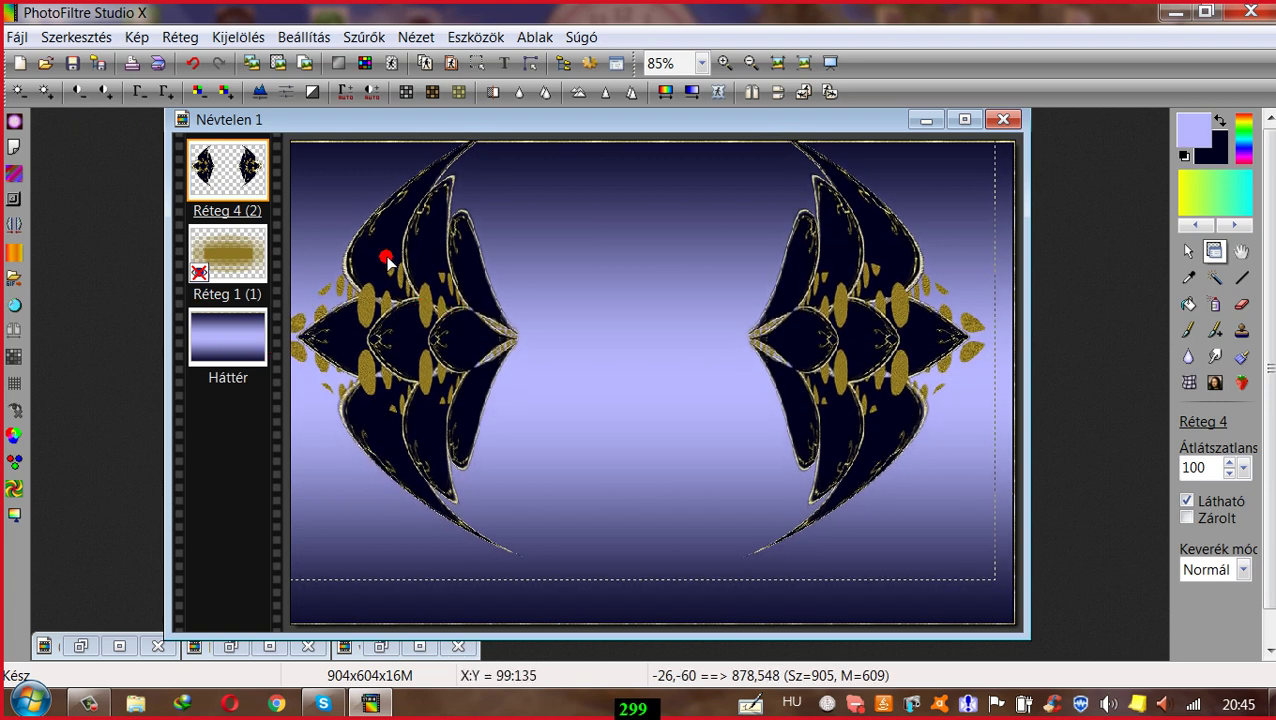
left_click_drag(425, 258, 440, 267)
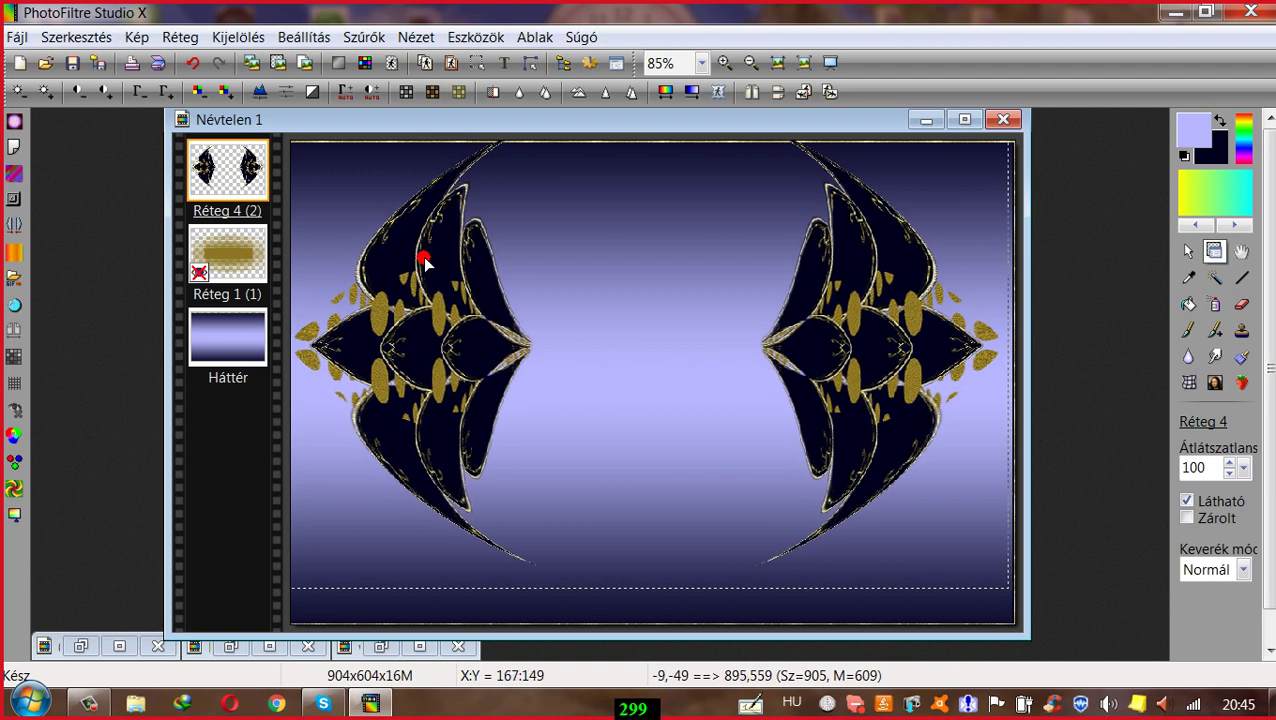
right_click(424, 260)
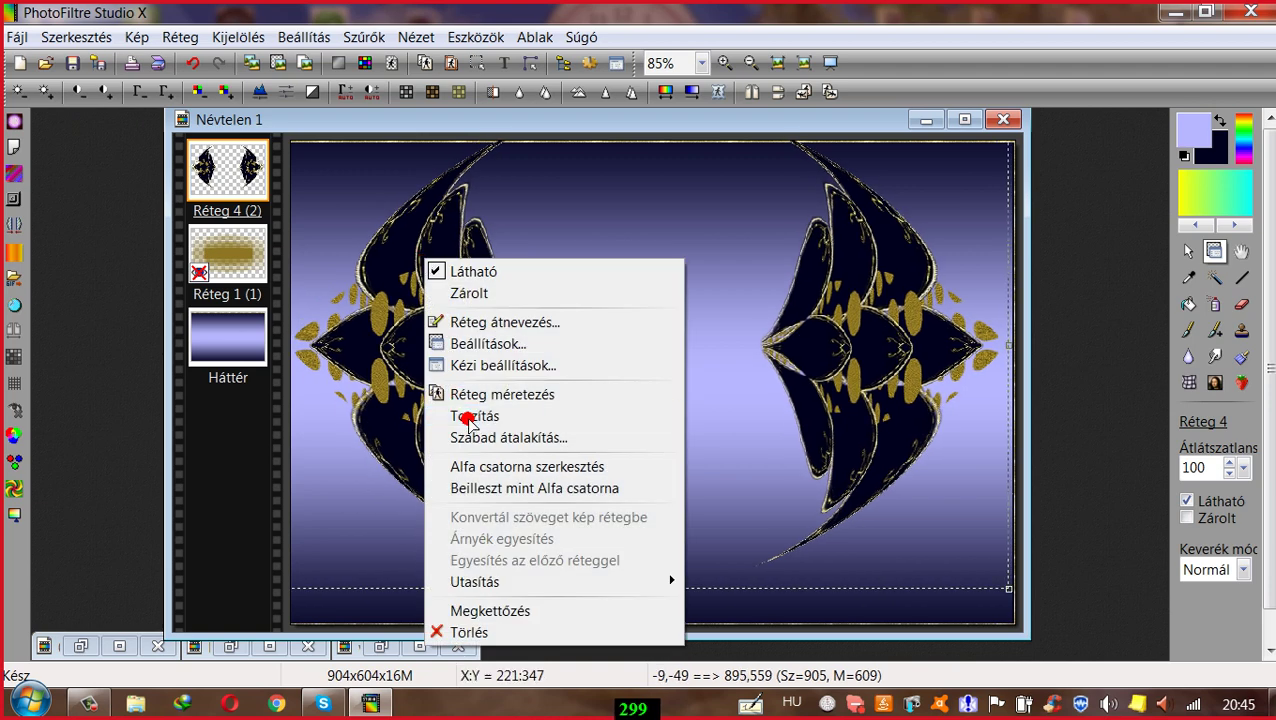
left_click(463, 417)
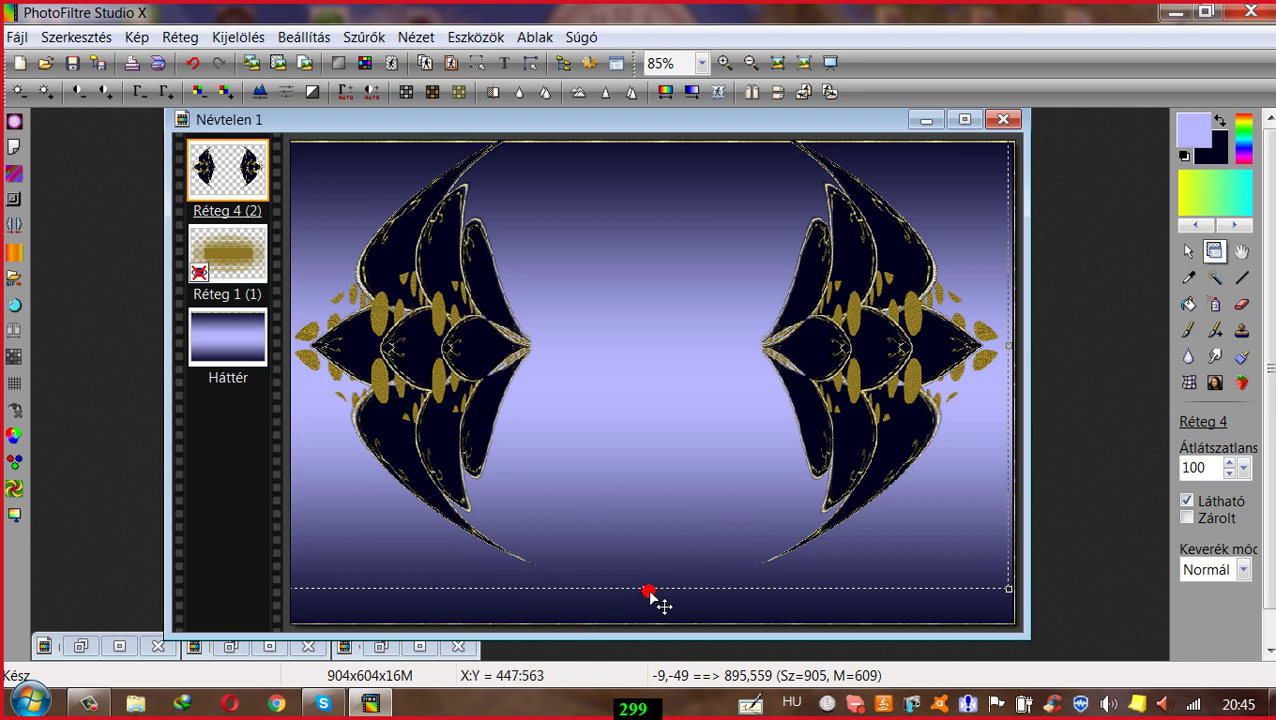
left_click_drag(650, 597, 645, 626)
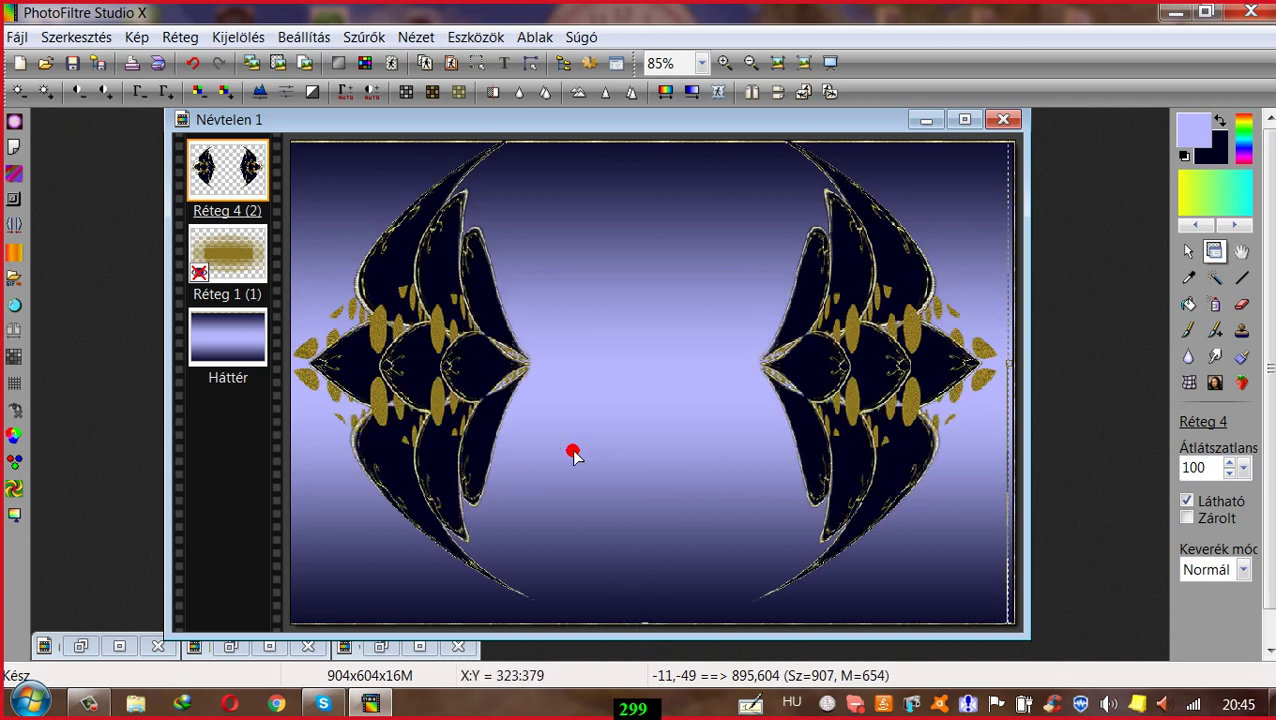
right_click(463, 378)
left_click(483, 389)
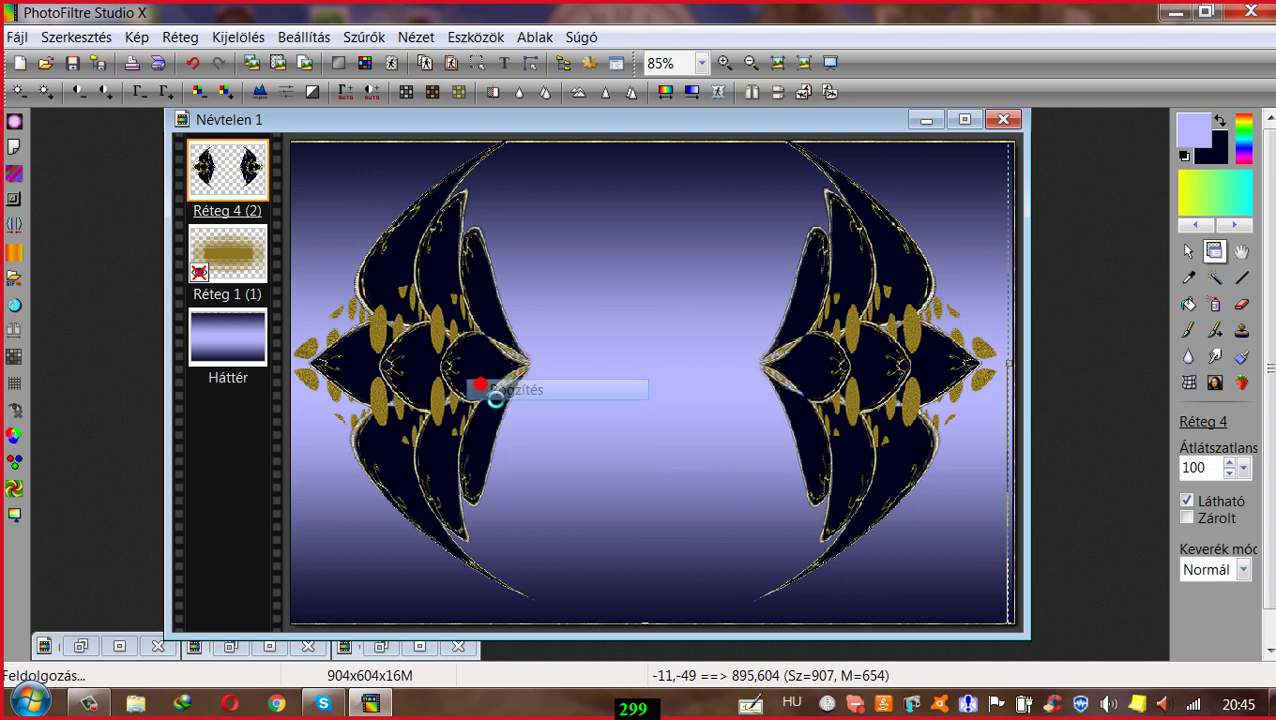
Step: Stretch the ornament pair with Torzítás to about 910 × 810 px and move its layer to about -18,-110
right_click(475, 374)
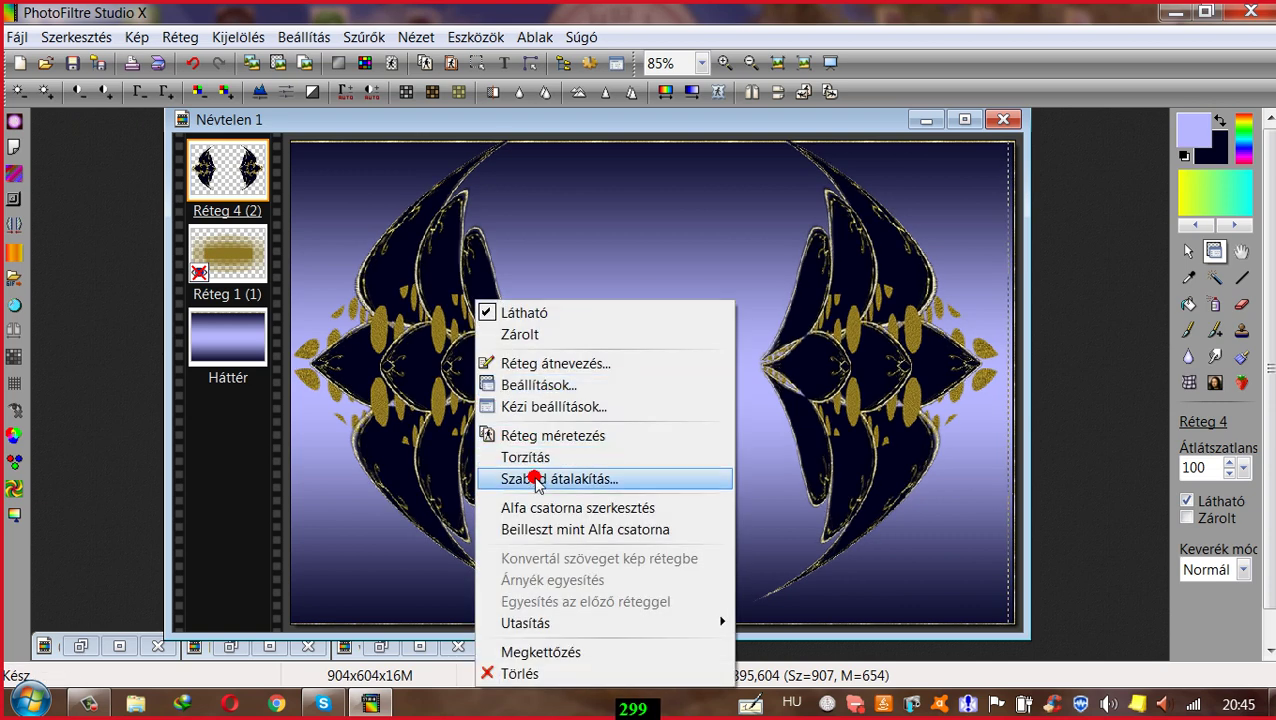
left_click(527, 458)
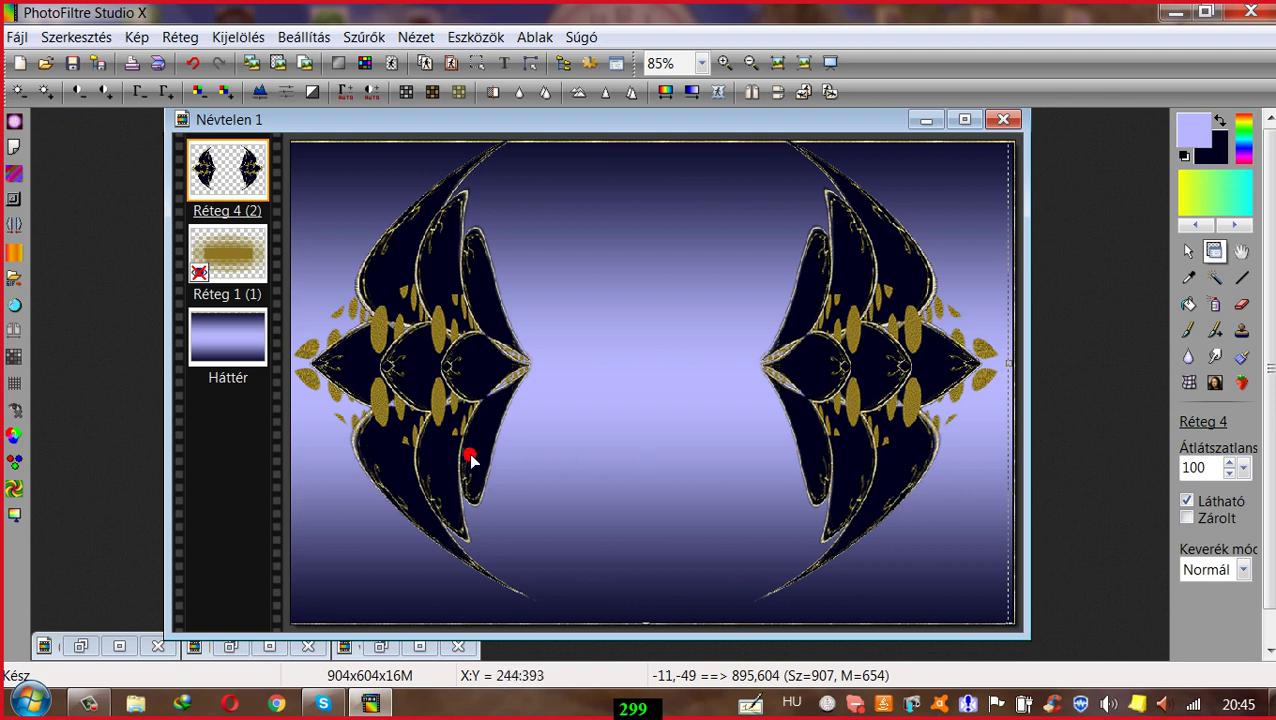
left_click_drag(447, 340, 436, 287)
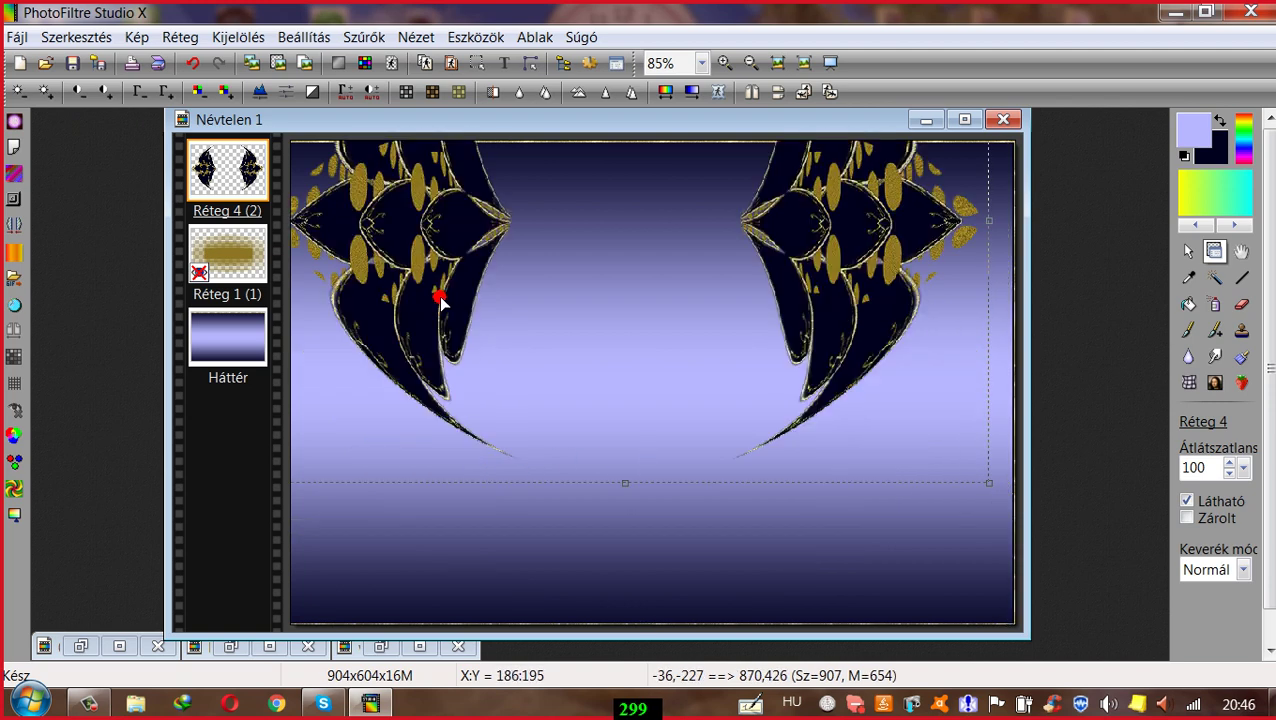
left_click_drag(621, 482, 622, 608)
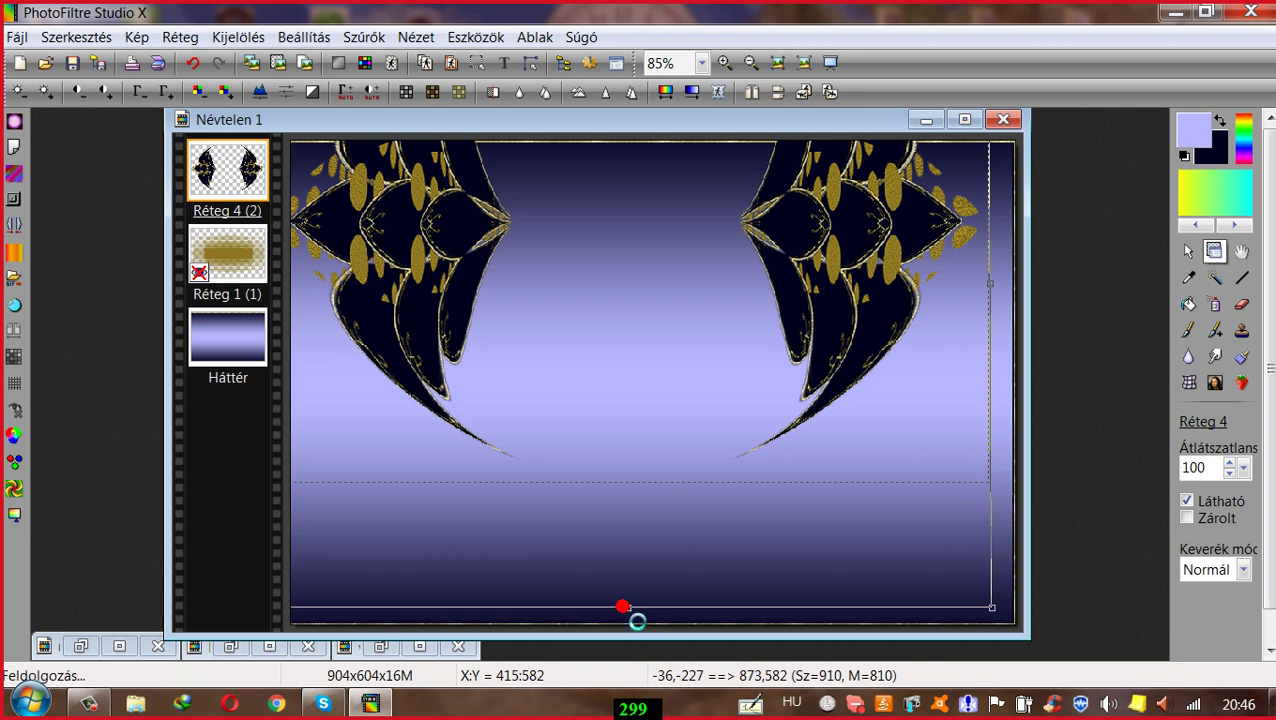
right_click(572, 384)
left_click(597, 396)
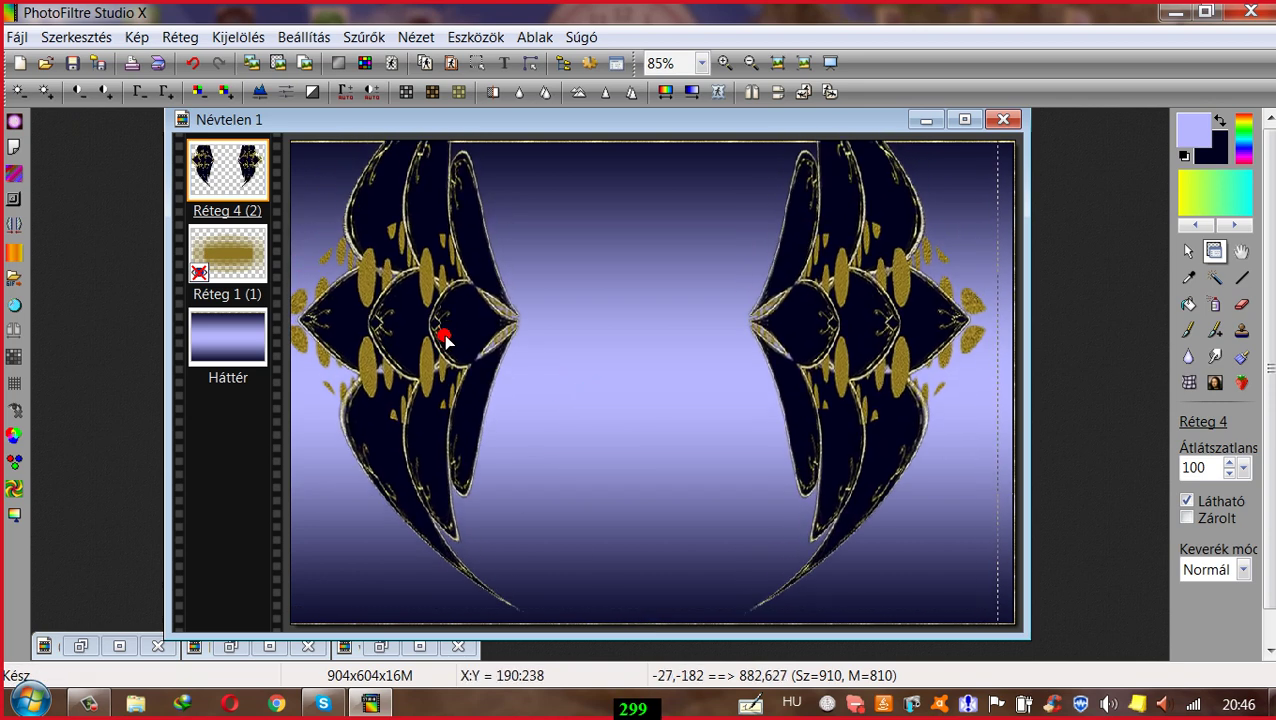
mouse_move(451, 355)
left_mouse_down()
mouse_move(462, 446)
mouse_move(459, 367)
left_mouse_up()
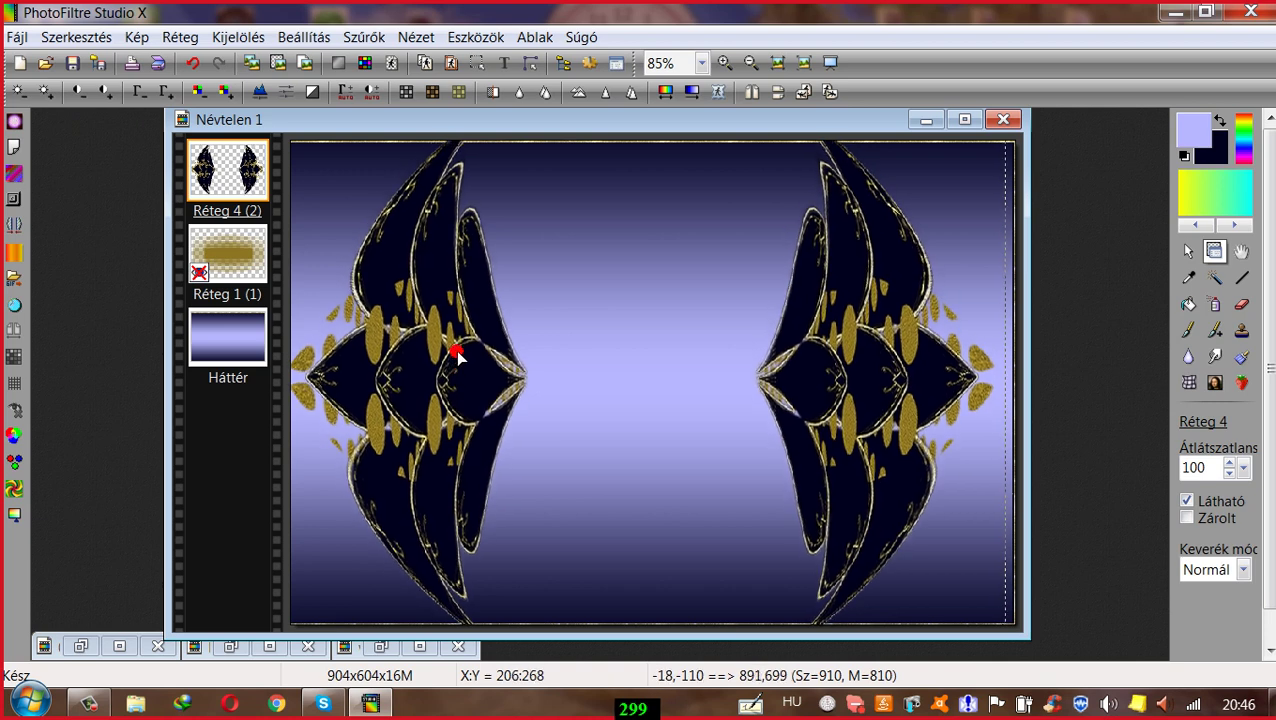
Step: Resize the ornament pair with Torzítás to about 926 × 762 px and centre it vertically on the canvas
right_click(462, 305)
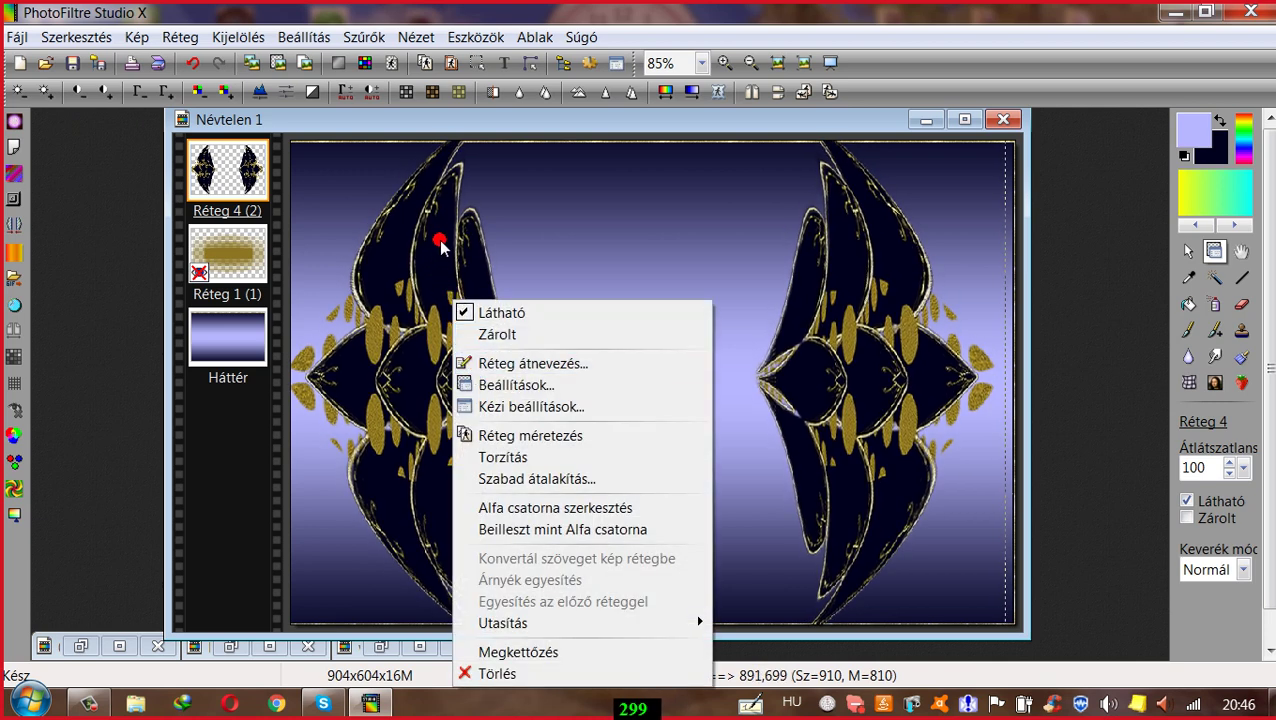
left_click(513, 460)
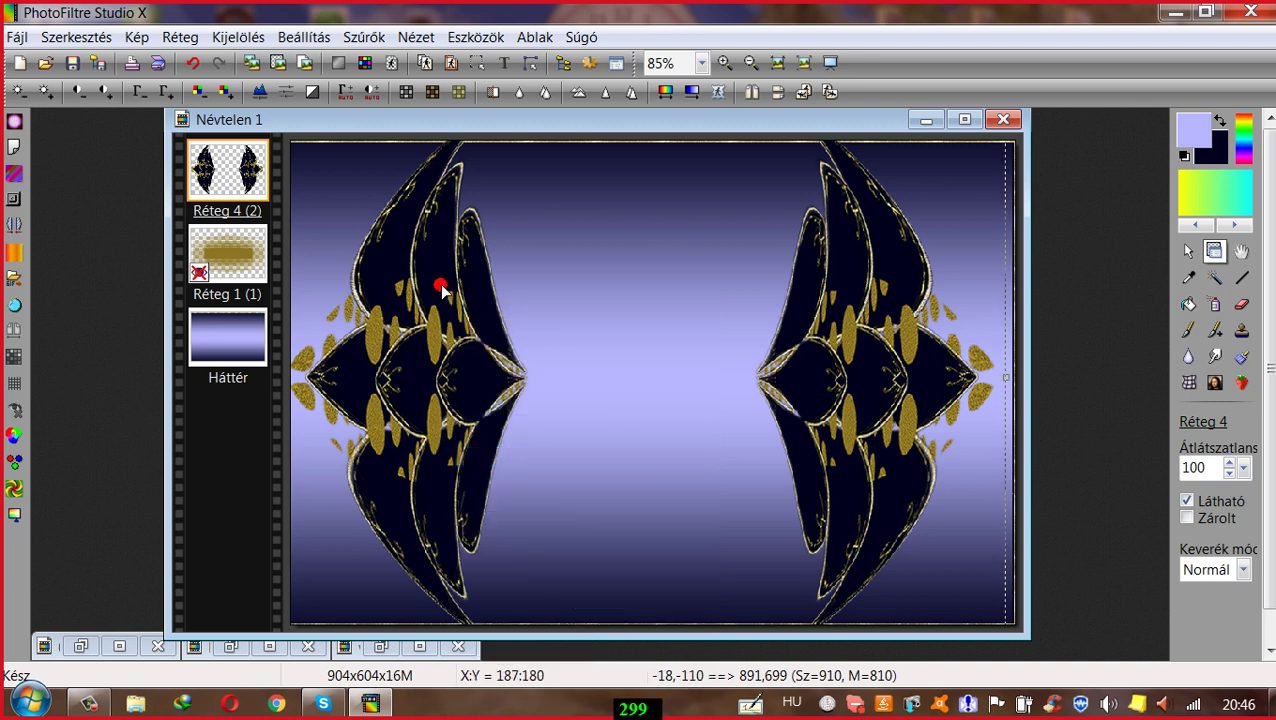
left_click_drag(441, 288, 464, 370)
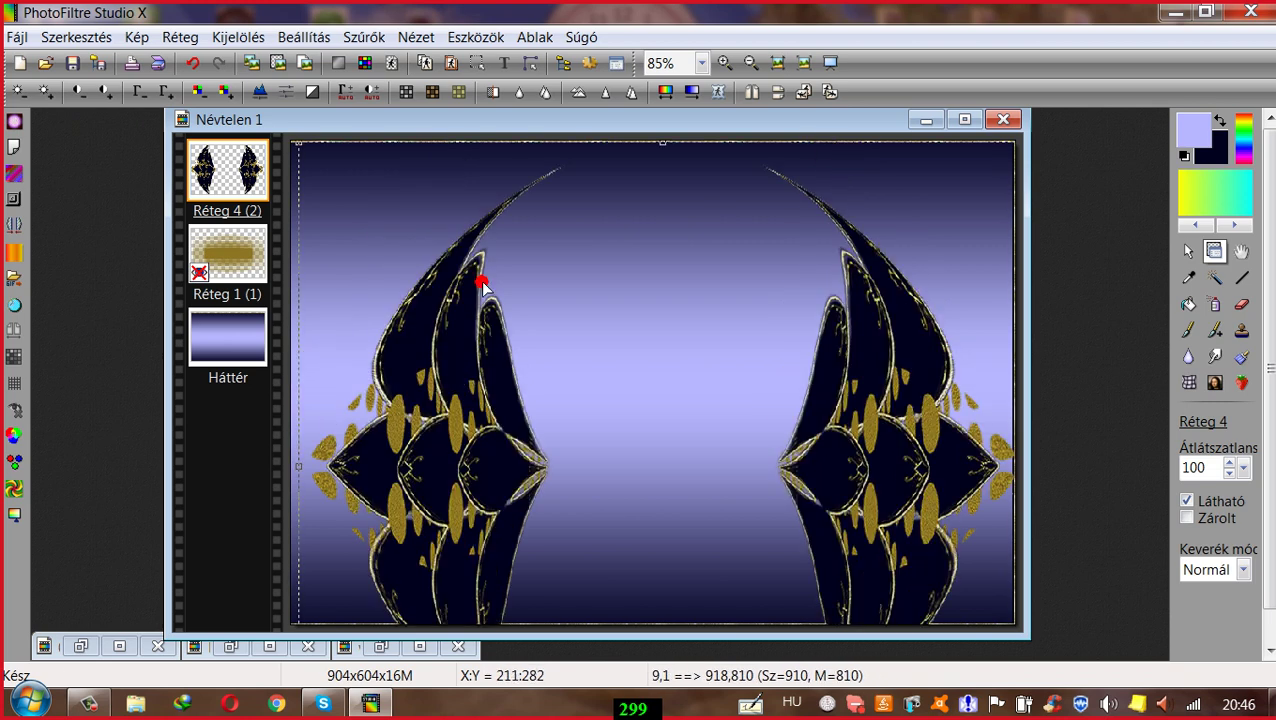
left_click_drag(664, 146, 664, 177)
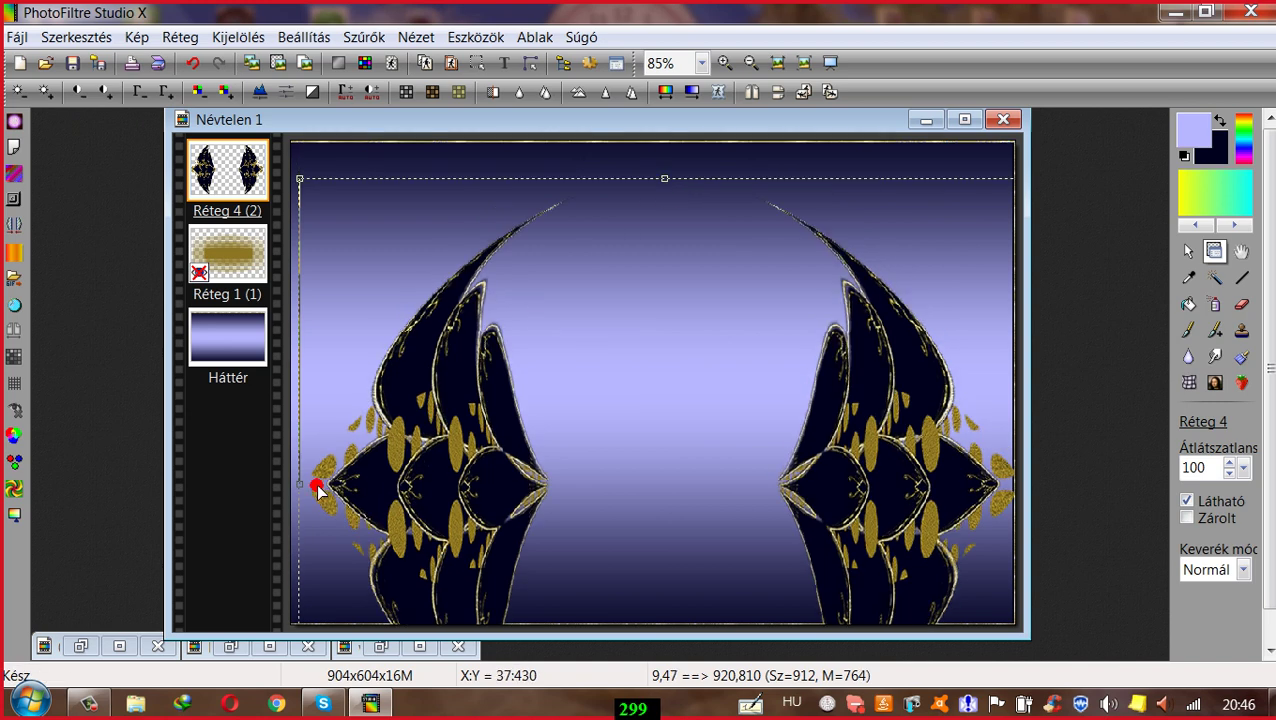
left_click_drag(298, 482, 289, 482)
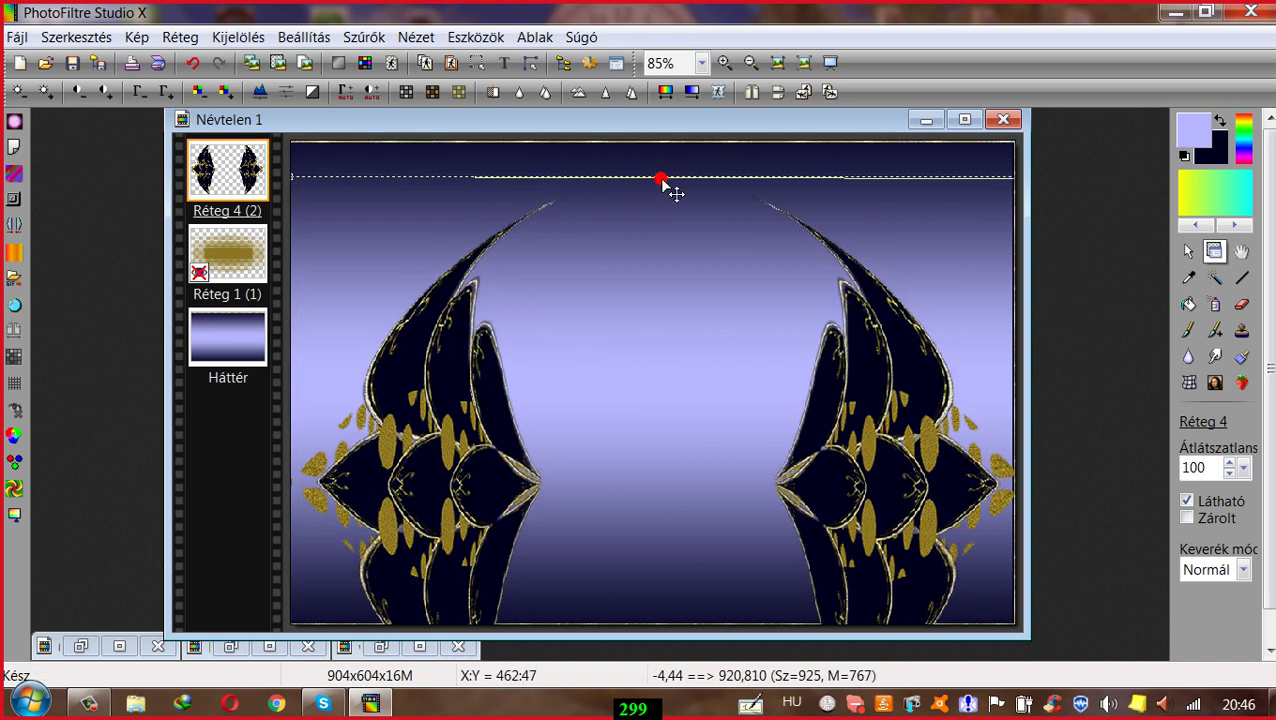
left_click_drag(657, 178, 661, 184)
right_click(479, 382)
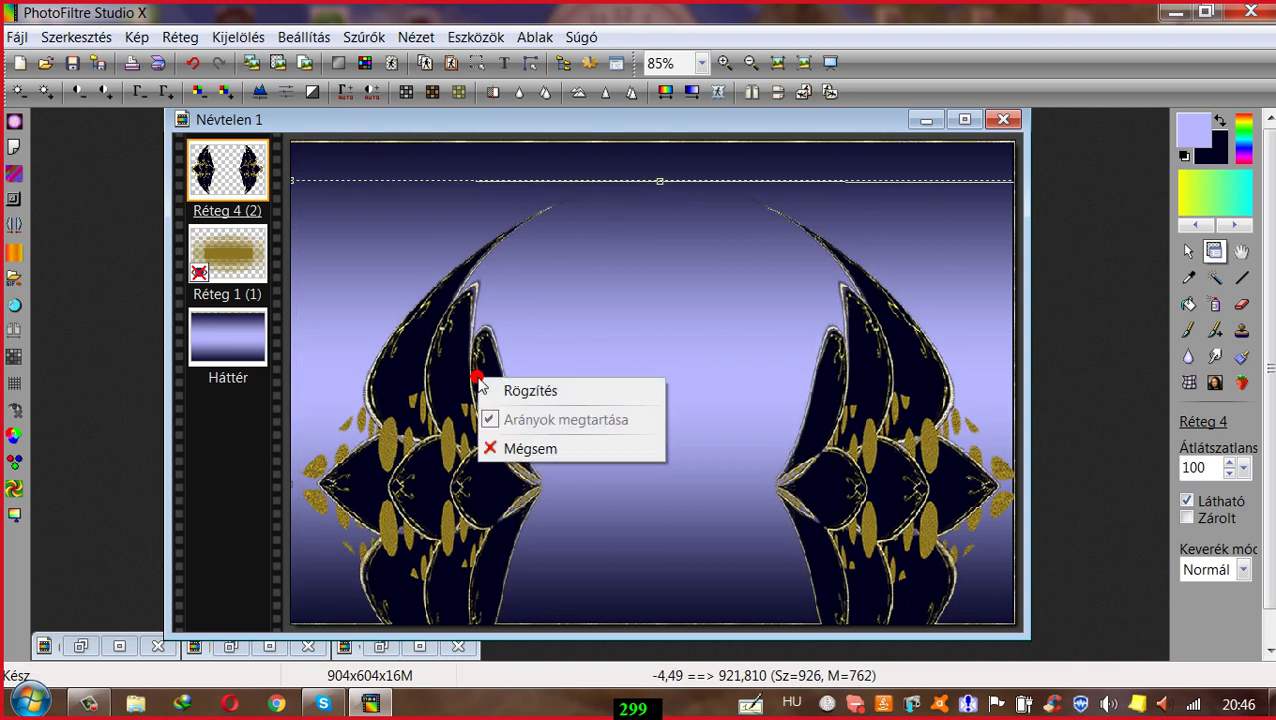
left_click(506, 392)
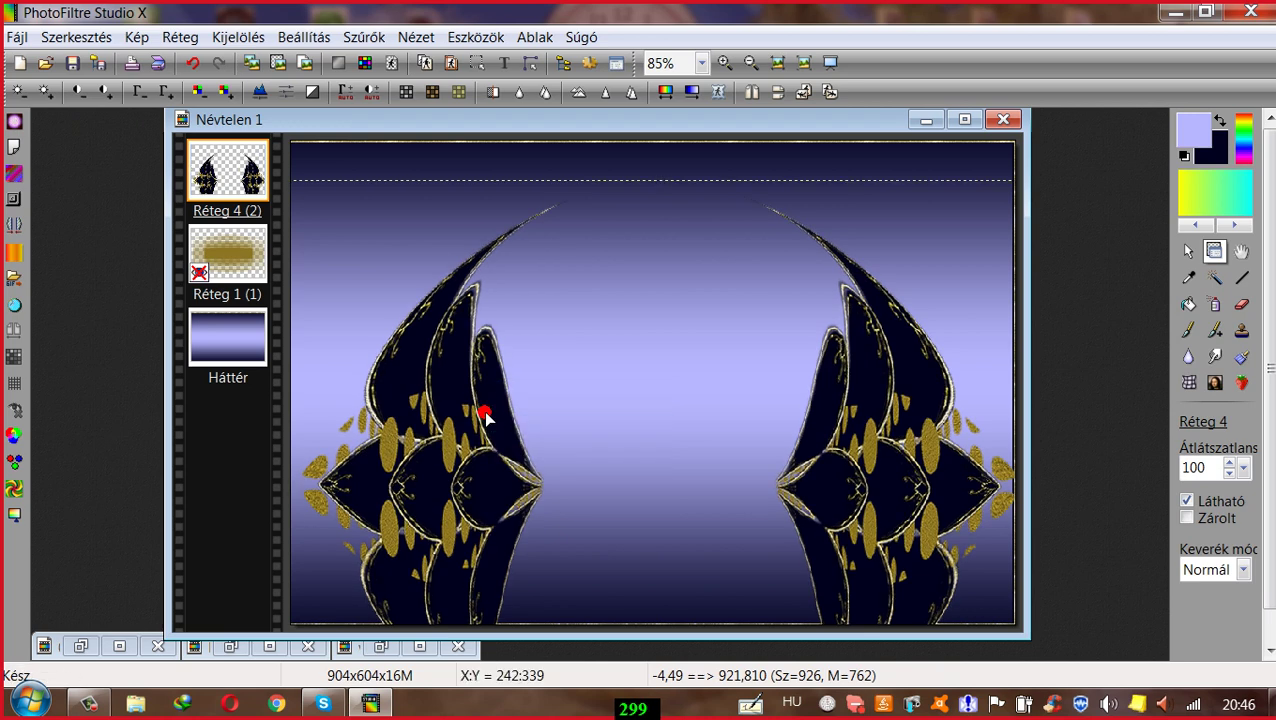
left_click_drag(485, 418, 475, 308)
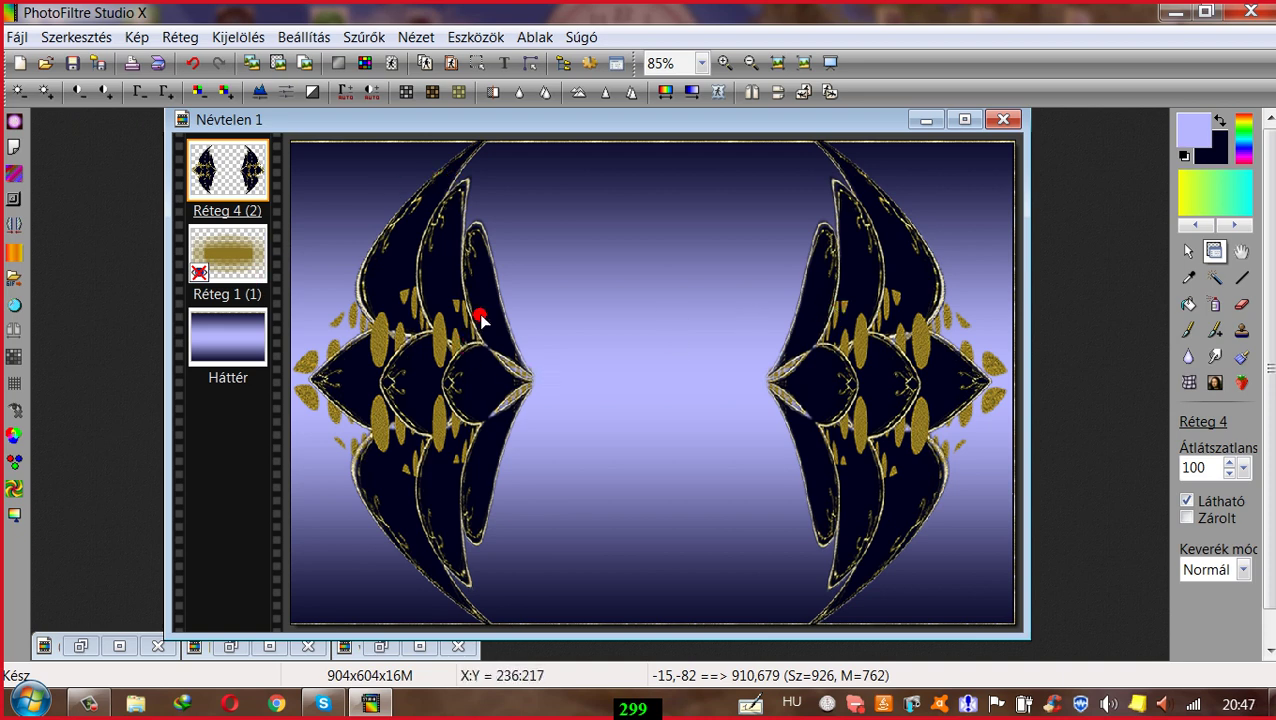
left_click_drag(480, 318, 476, 315)
Step: Add a new empty layer directly above the Háttér background layer
left_click(220, 342)
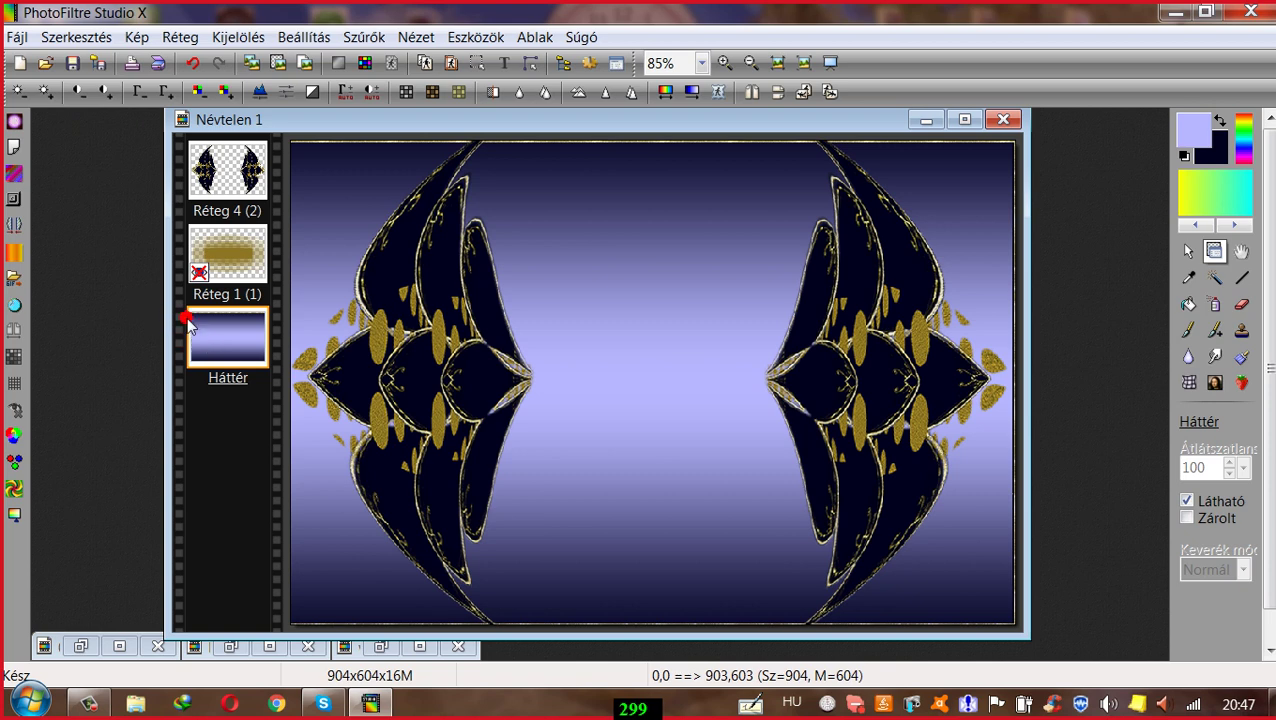
left_click(180, 37)
mouse_move(458, 60)
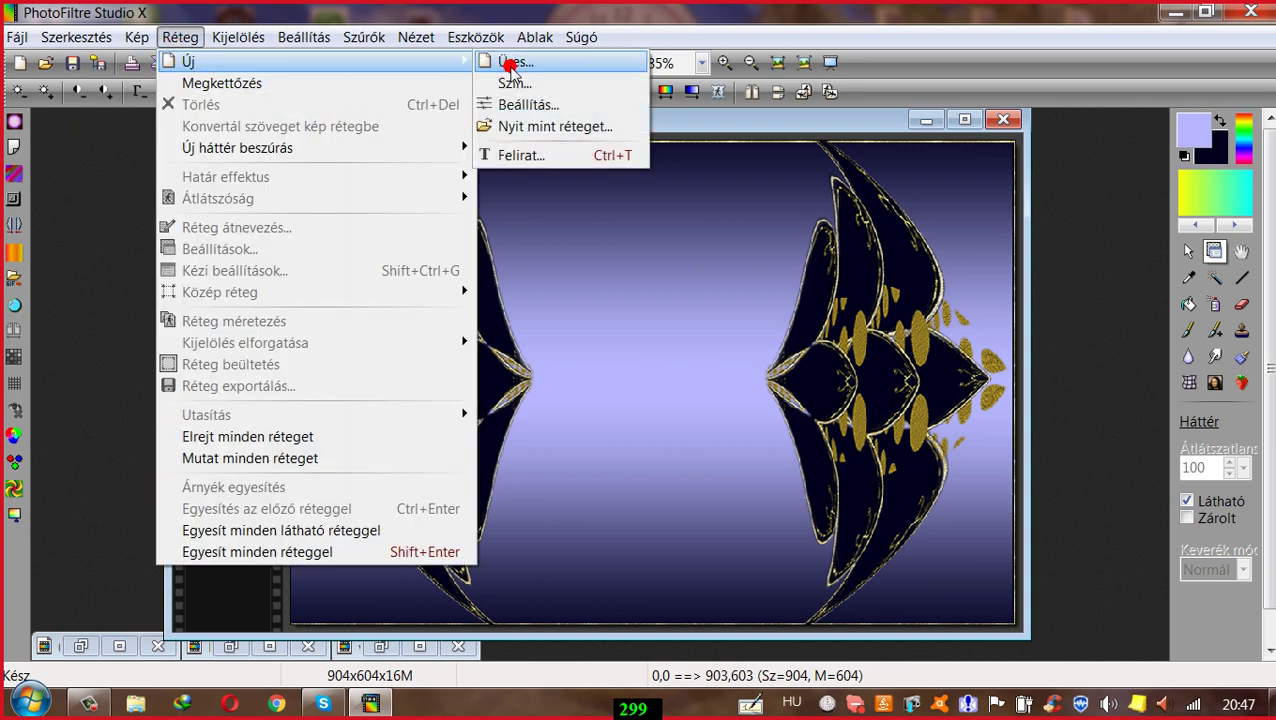
left_click(510, 63)
left_click(1000, 590)
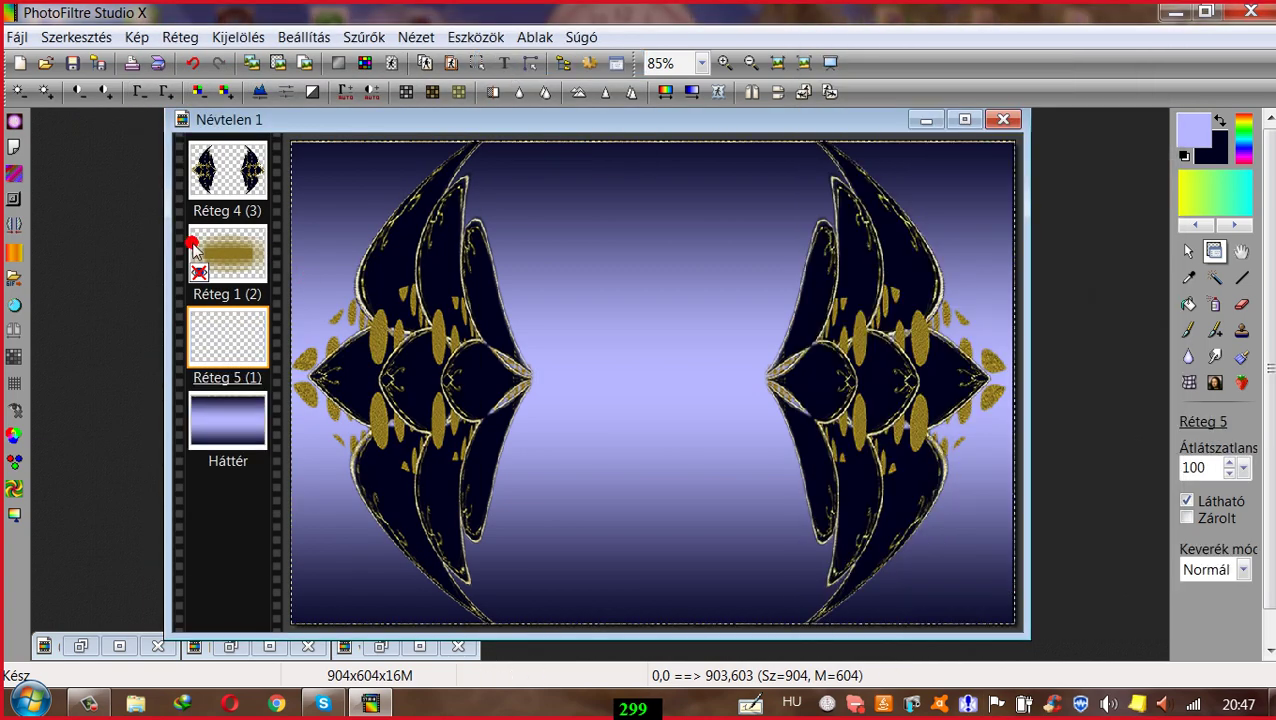
Step: Flood-fill the new empty layer with the solid light blue foreground colour, with the Minta pattern option turned off
left_click(1188, 304)
left_click(607, 236)
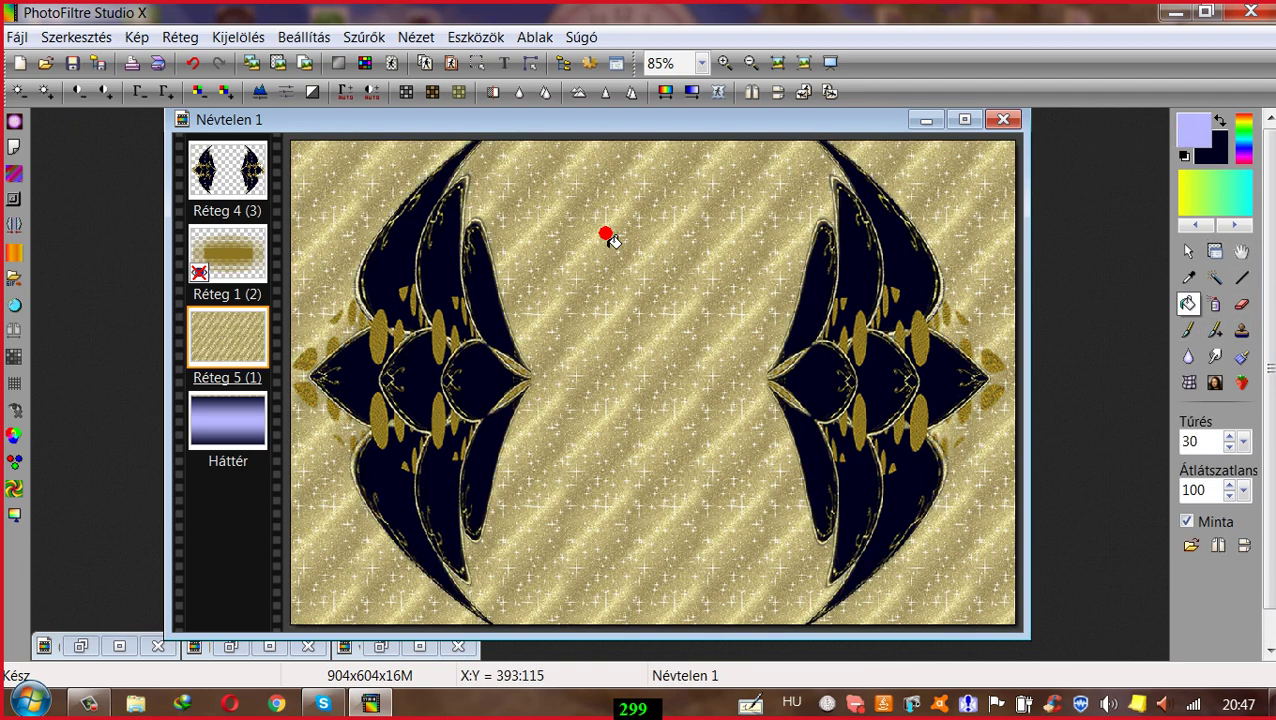
left_click(191, 63)
left_click(1187, 521)
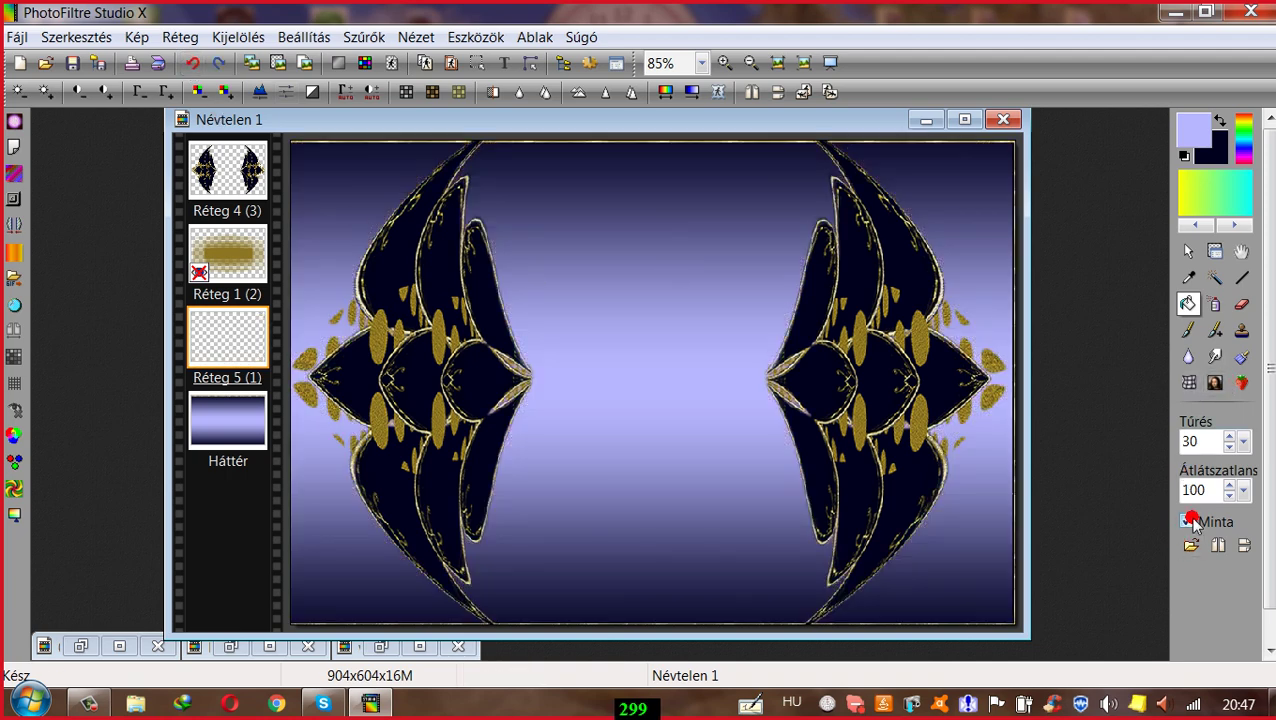
left_click(572, 305)
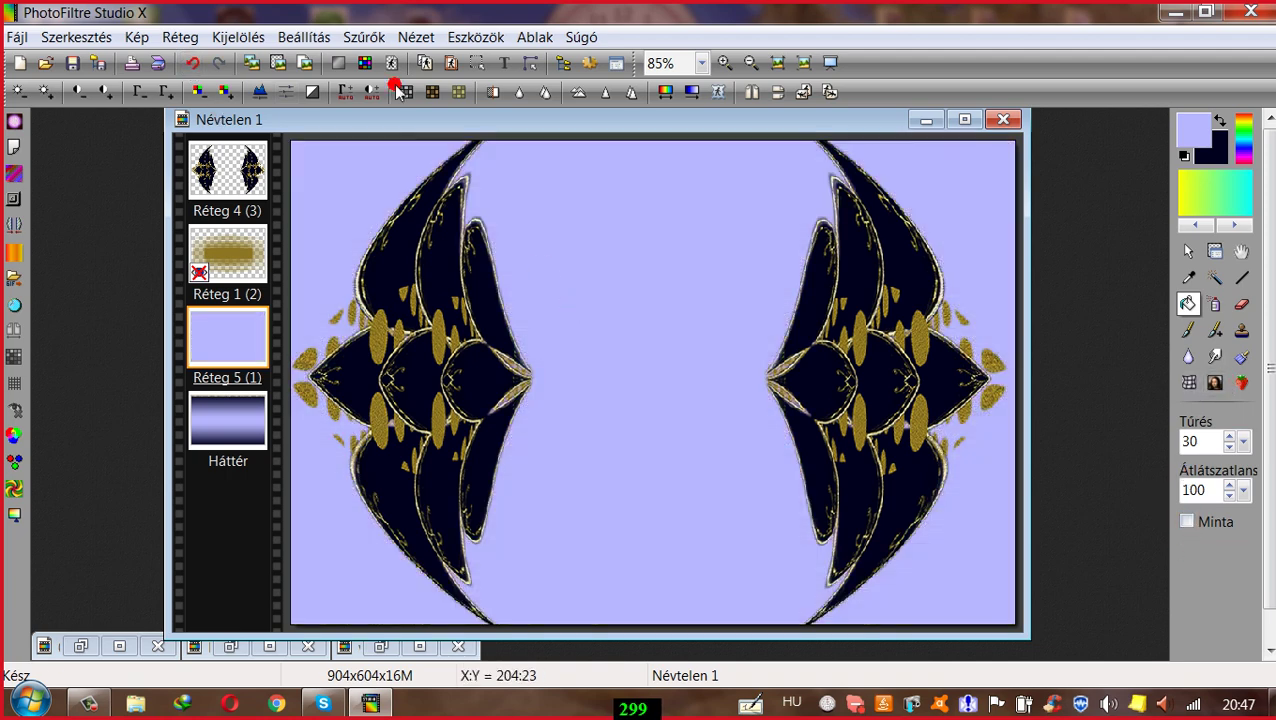
Step: Apply Mehdi's Wavy Lab filter to Réteg 5 with Linear style and frequency 2, and merge the layer into the background
left_click(362, 37)
mouse_move(419, 466)
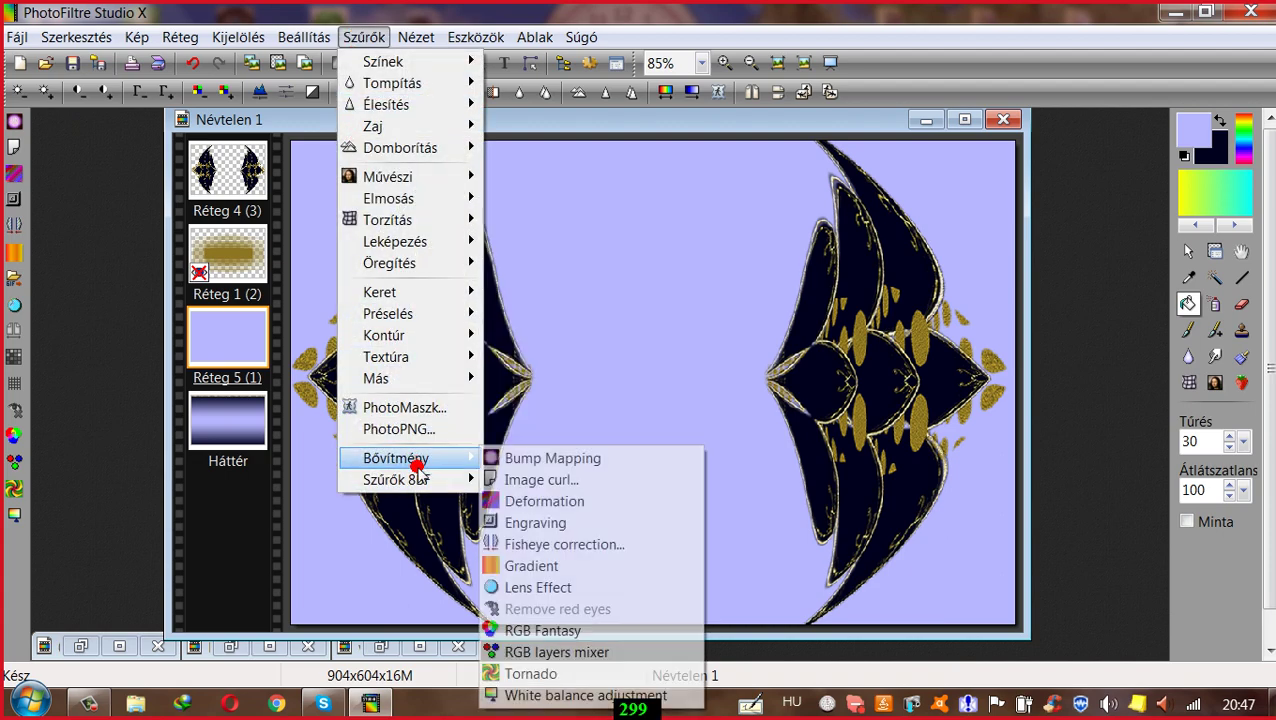
mouse_move(577, 472)
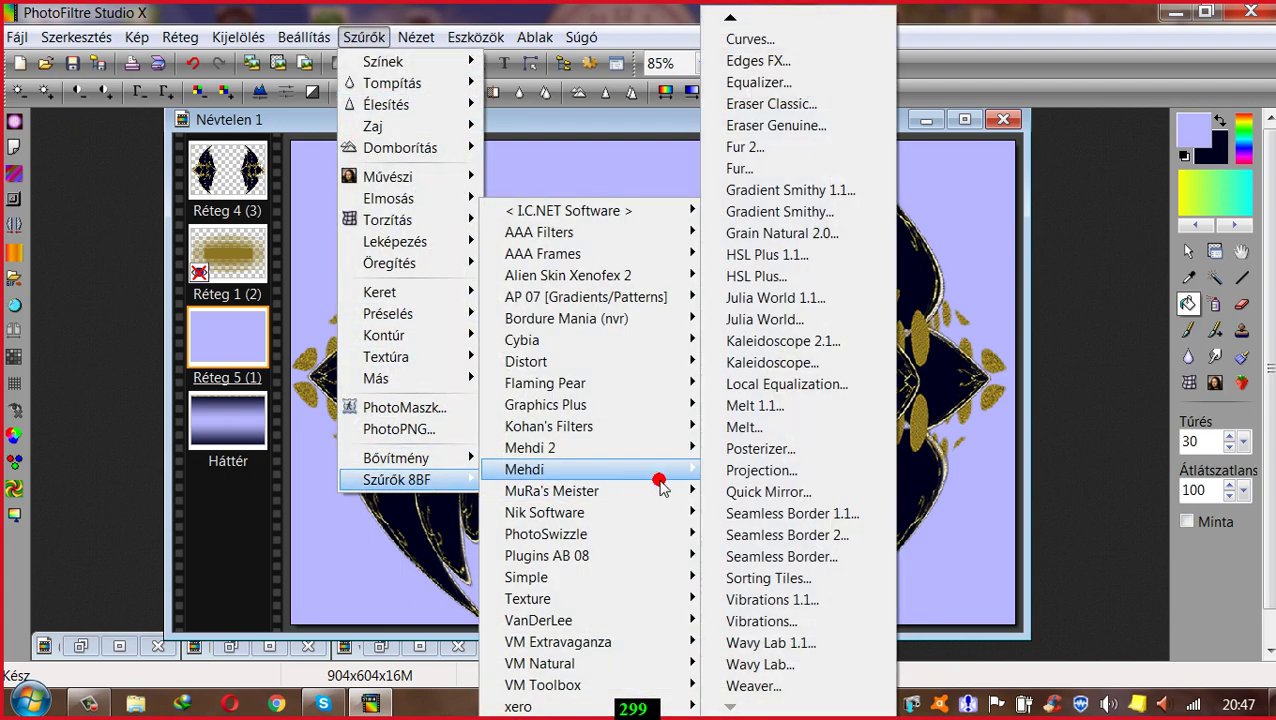
left_click(751, 665)
left_click(902, 162)
left_click(902, 162)
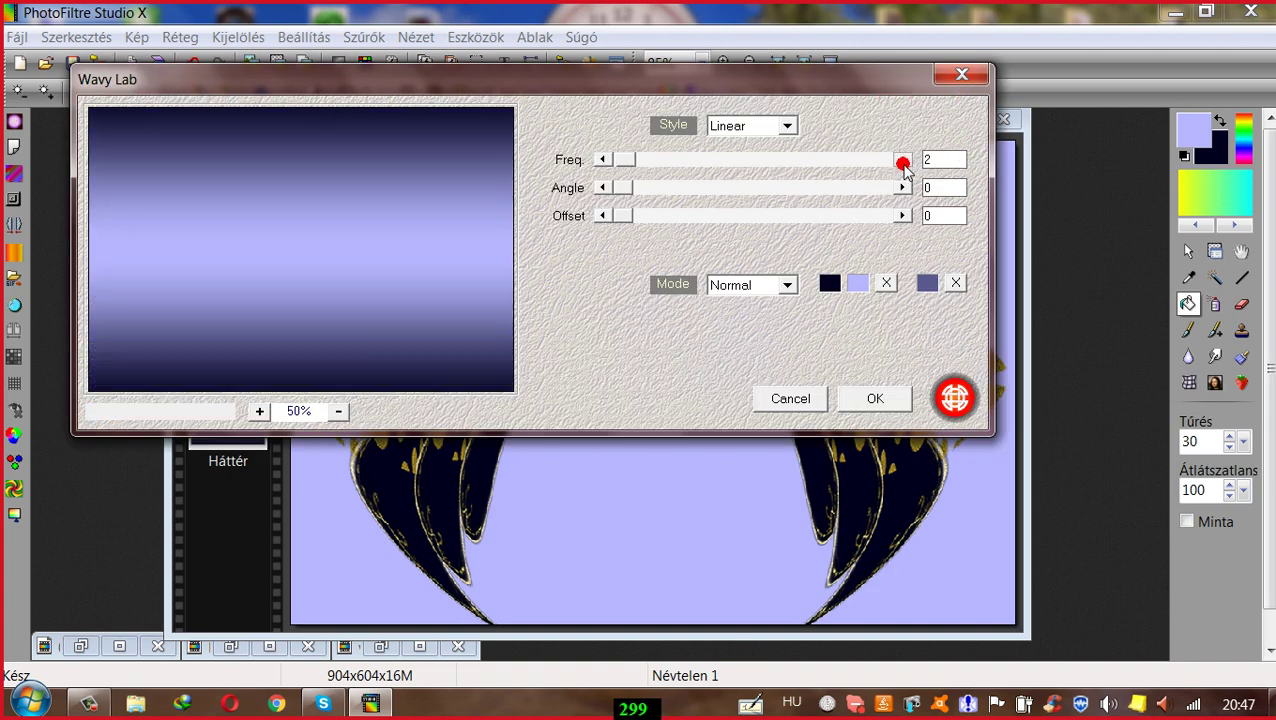
left_click(866, 399)
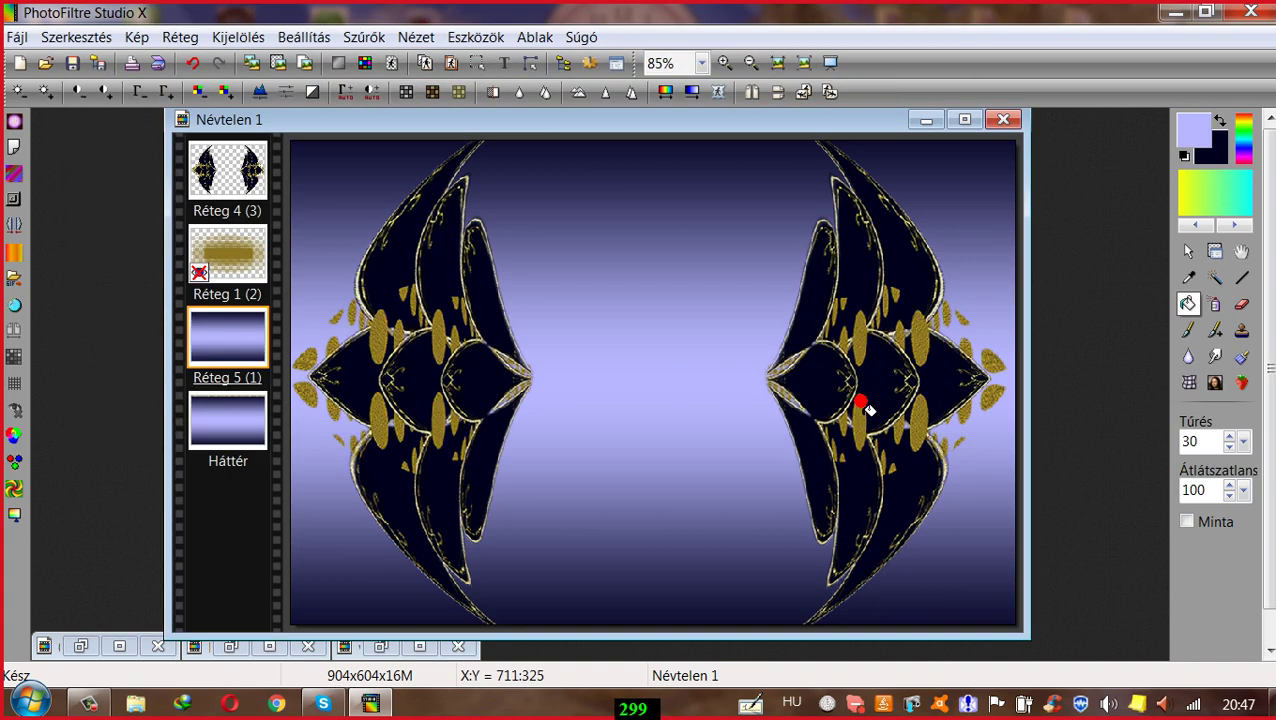
right_click(233, 338)
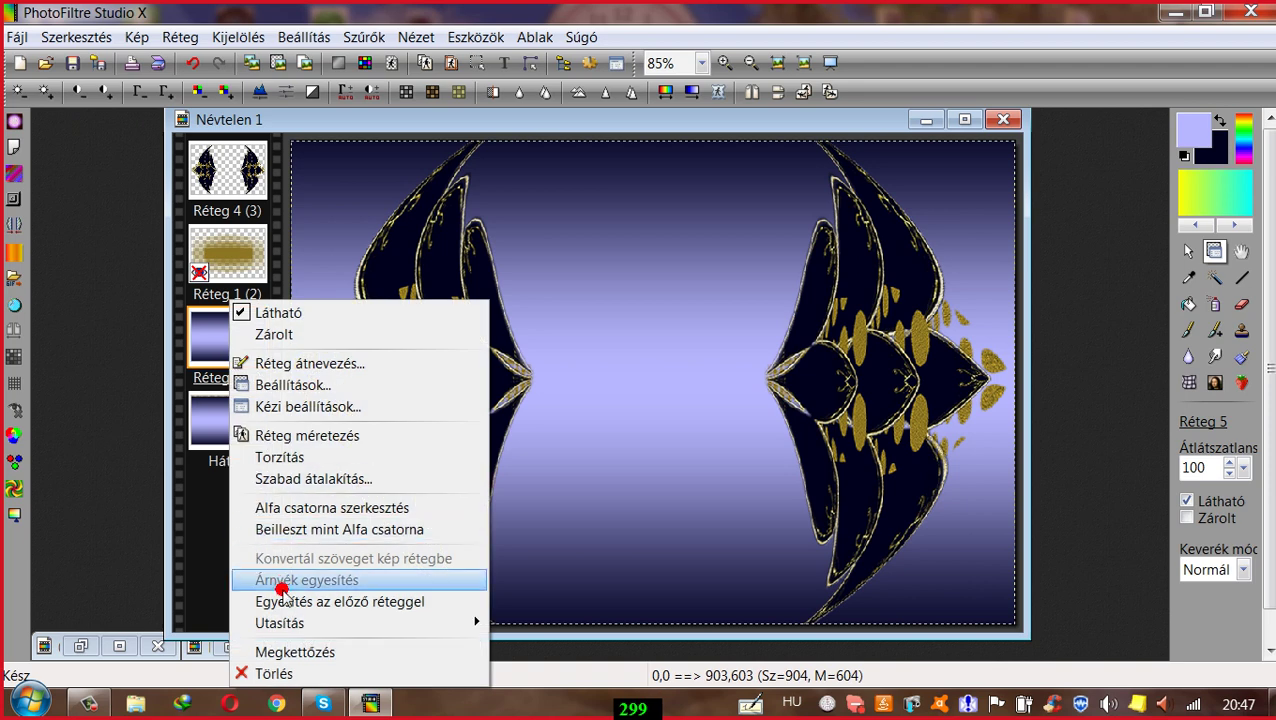
left_click(279, 601)
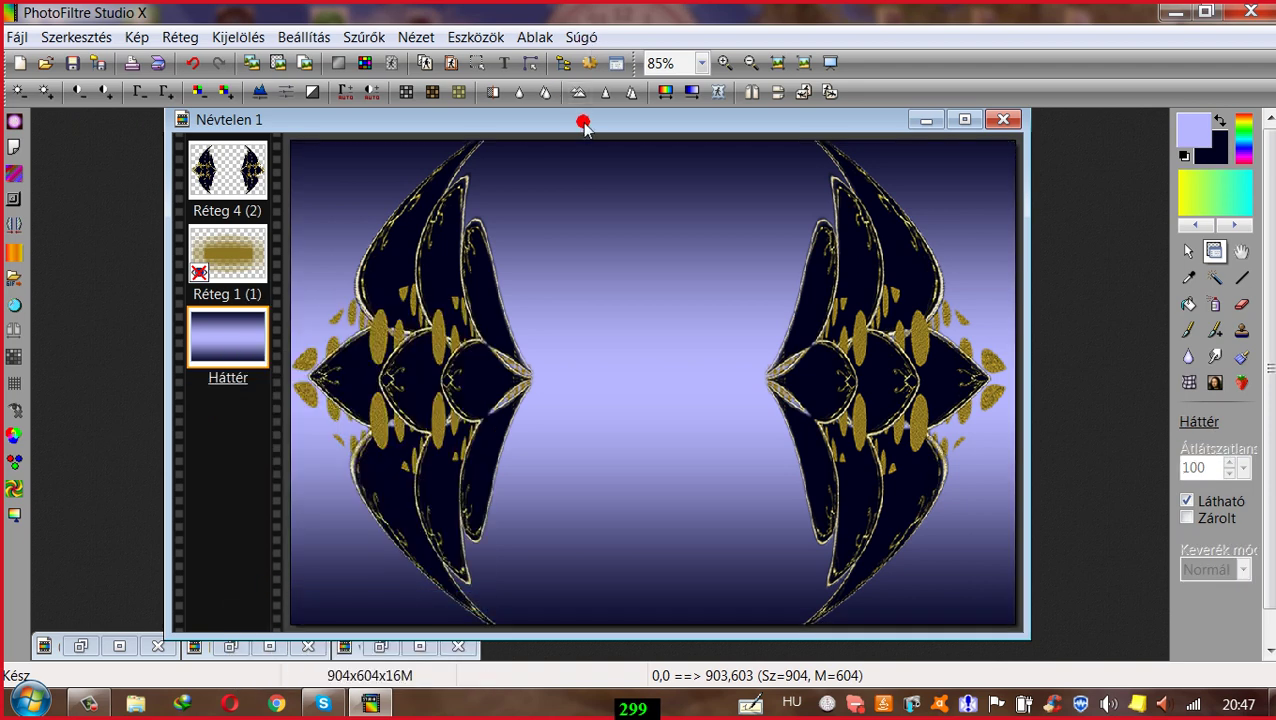
Step: Nudge the ornament pair layer Réteg 4 to about -8,-85 so it sits evenly across the background
left_click_drag(585, 121, 585, 126)
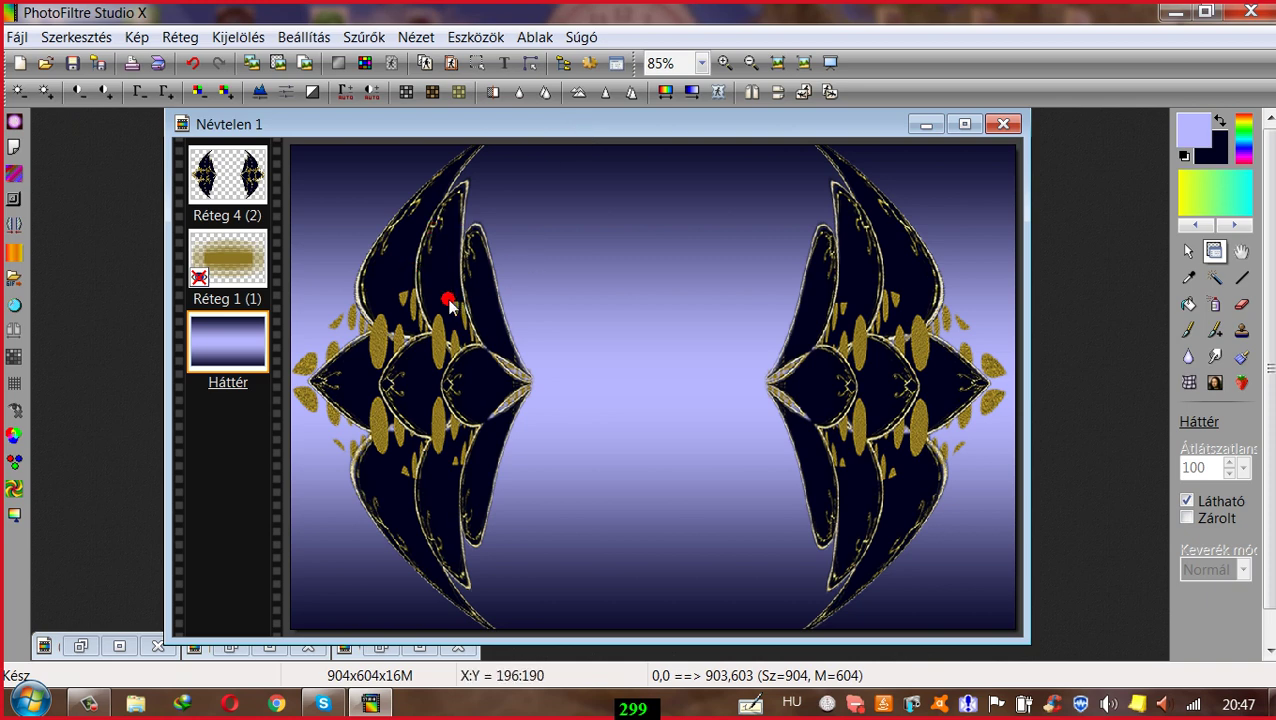
left_click_drag(447, 299, 453, 307)
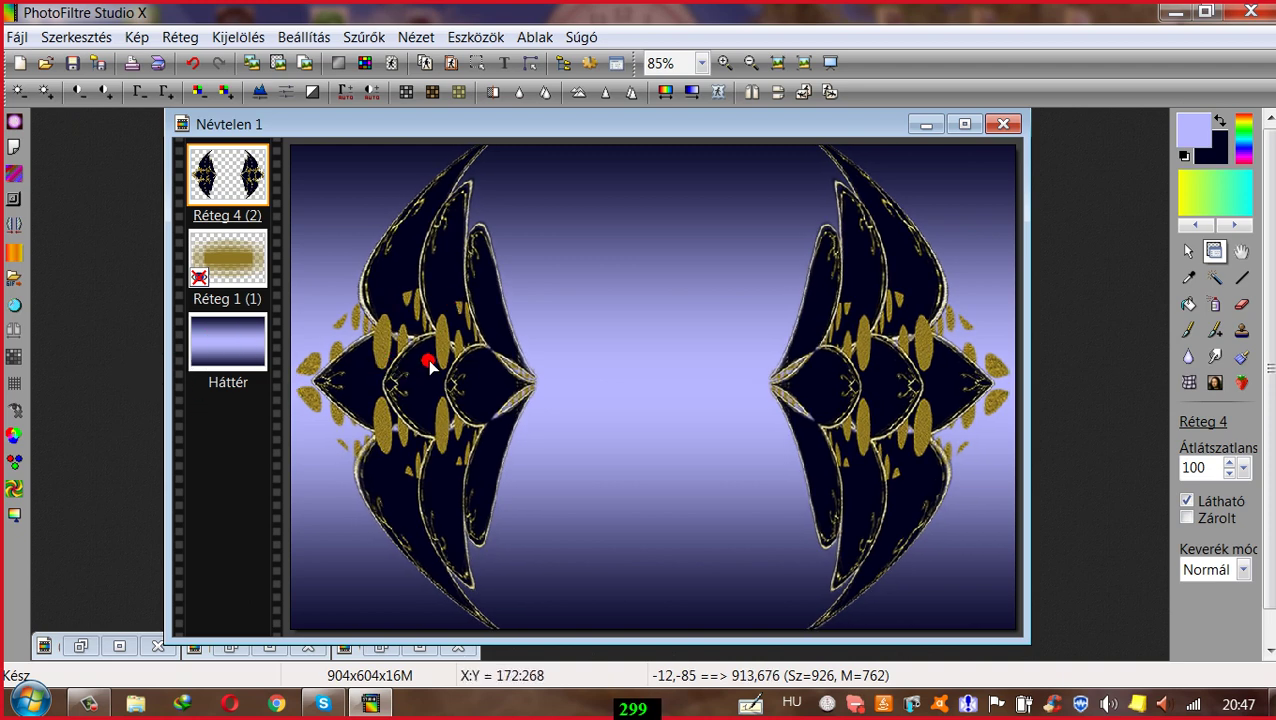
left_click_drag(475, 392, 478, 392)
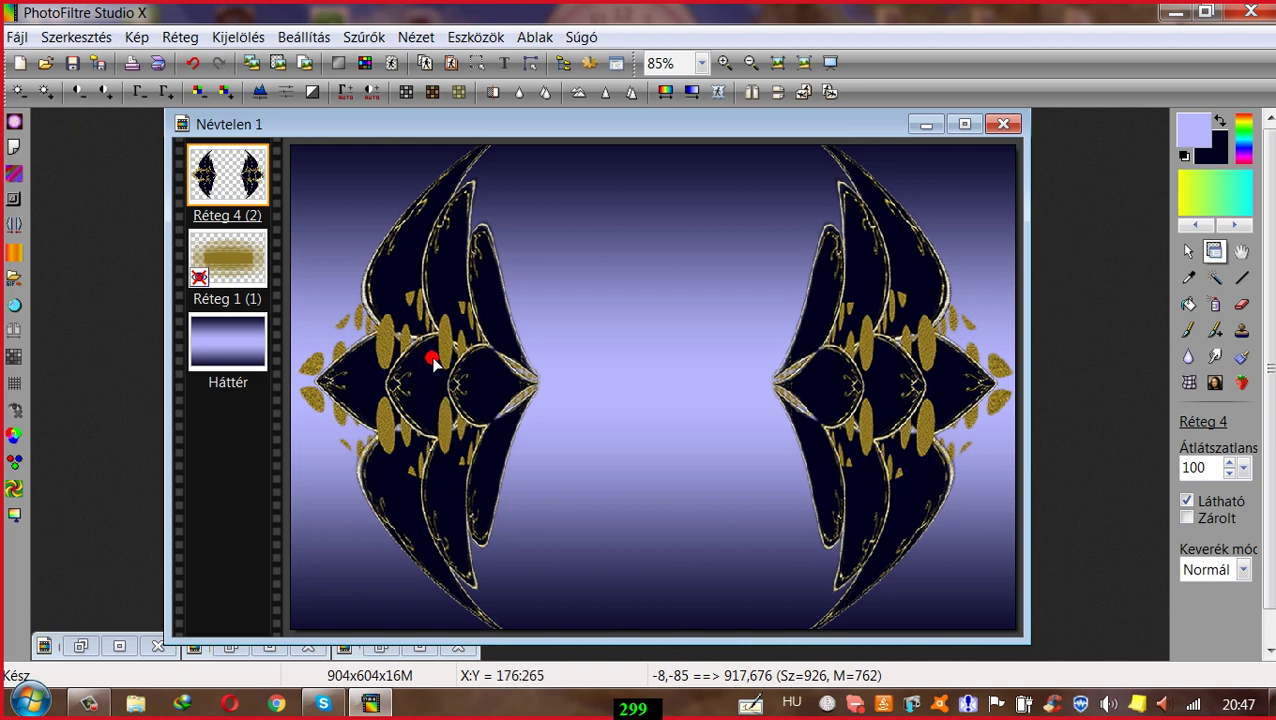
Step: Stretch the ornament pair layer Réteg 4 with Torzítás to about 959 × 764 px and centre it at about -32,-87
left_click_drag(433, 365, 384, 363)
right_click(818, 350)
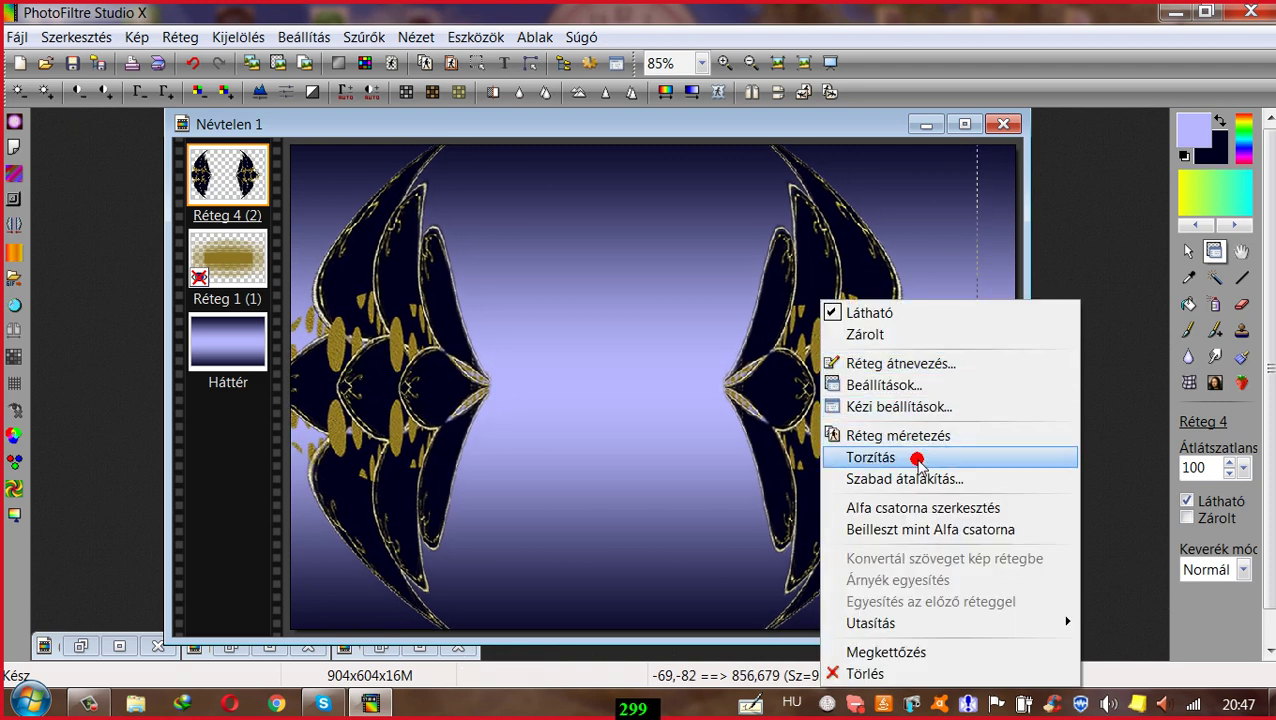
left_click(917, 450)
mouse_move(988, 397)
left_mouse_down()
mouse_move(1016, 398)
mouse_move(991, 381)
left_mouse_up()
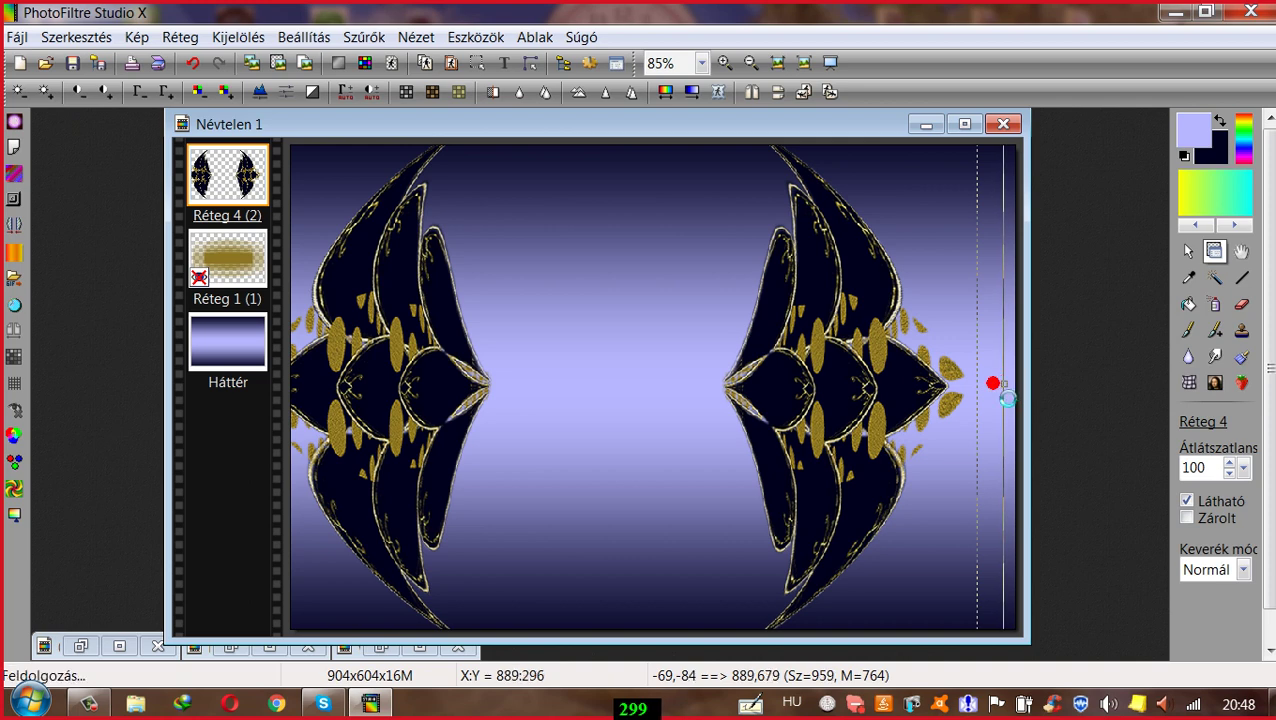
right_click(897, 401)
left_click(909, 404)
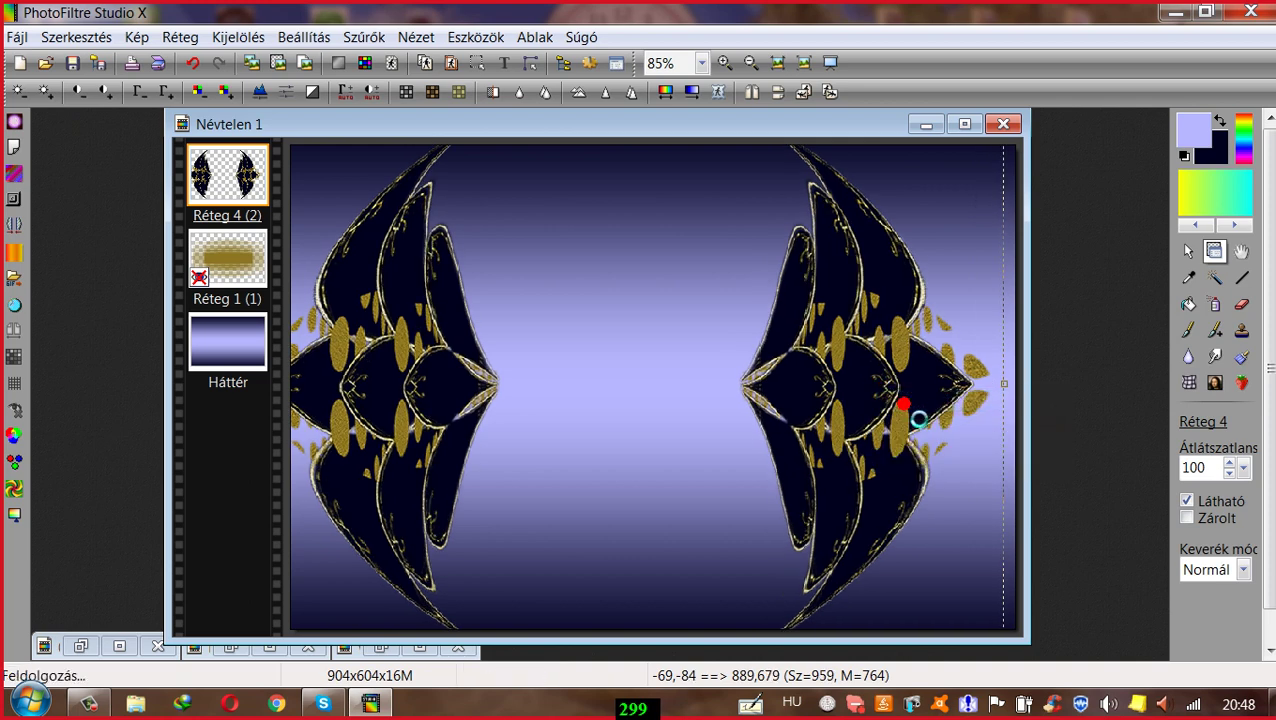
left_click_drag(894, 399, 900, 403)
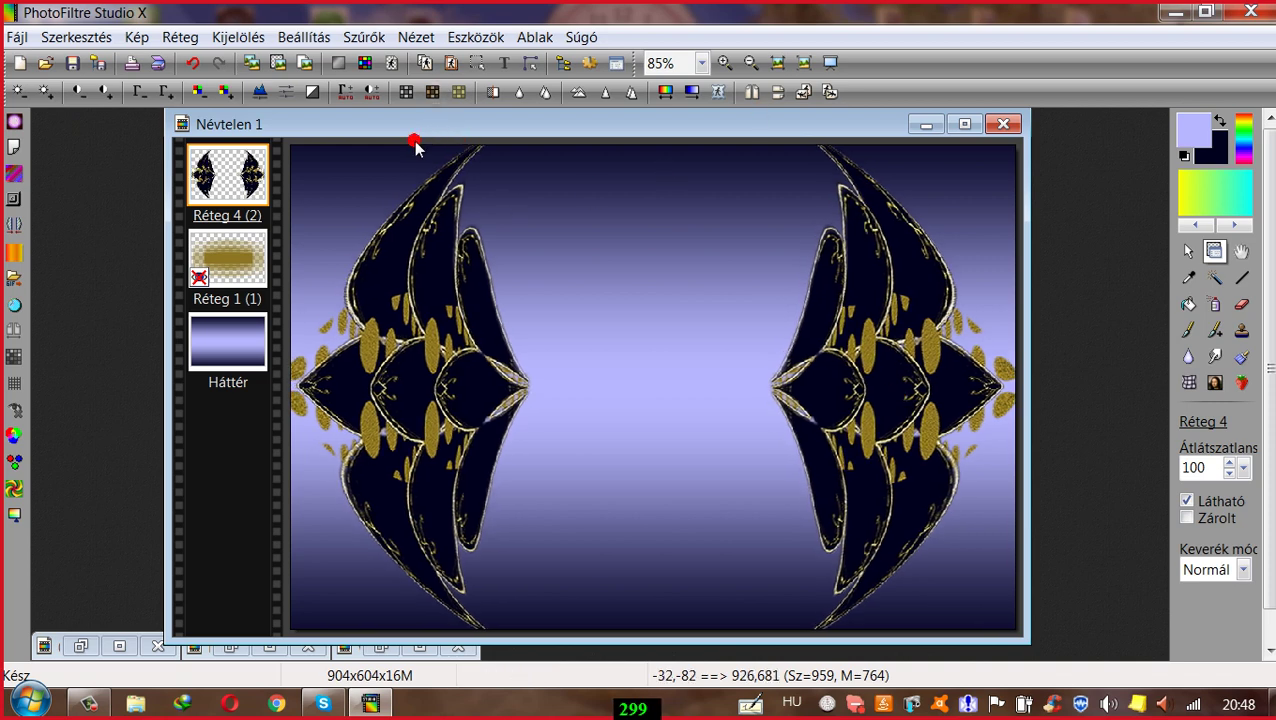
left_click_drag(426, 251, 425, 247)
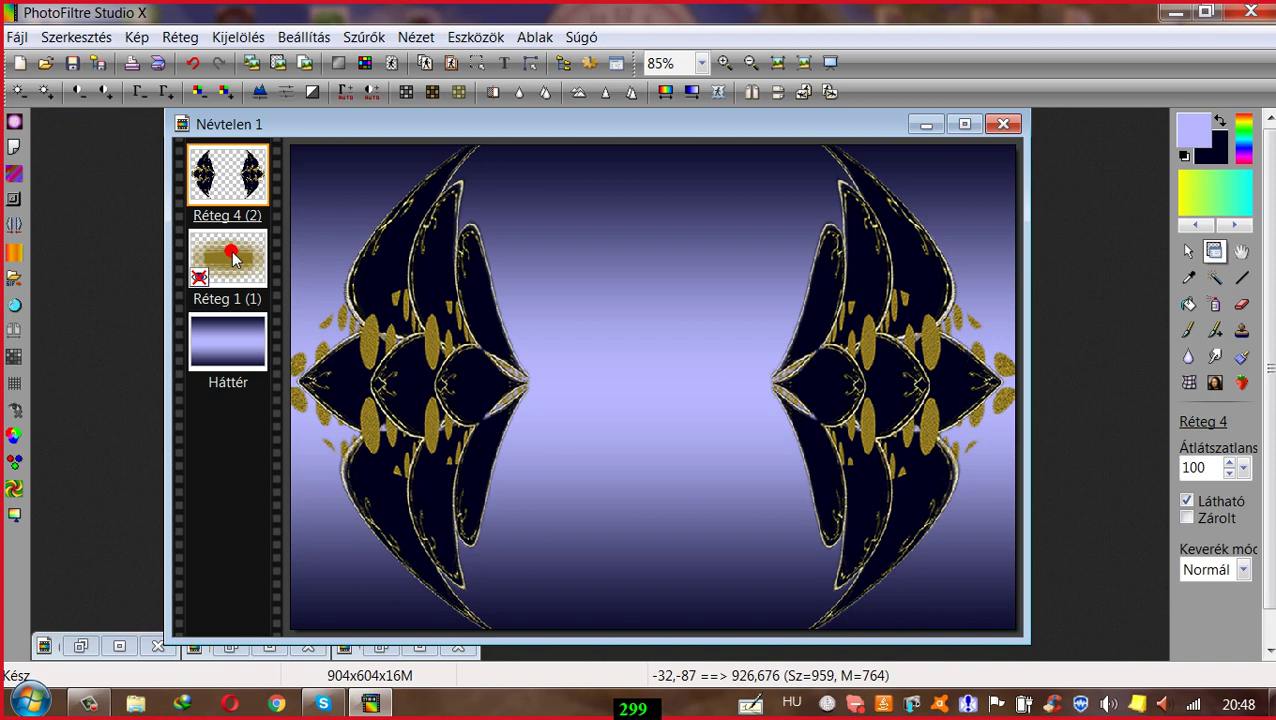
Step: Make the gold-striped layer Réteg 1 visible and merge it into the Háttér background
right_click(232, 258)
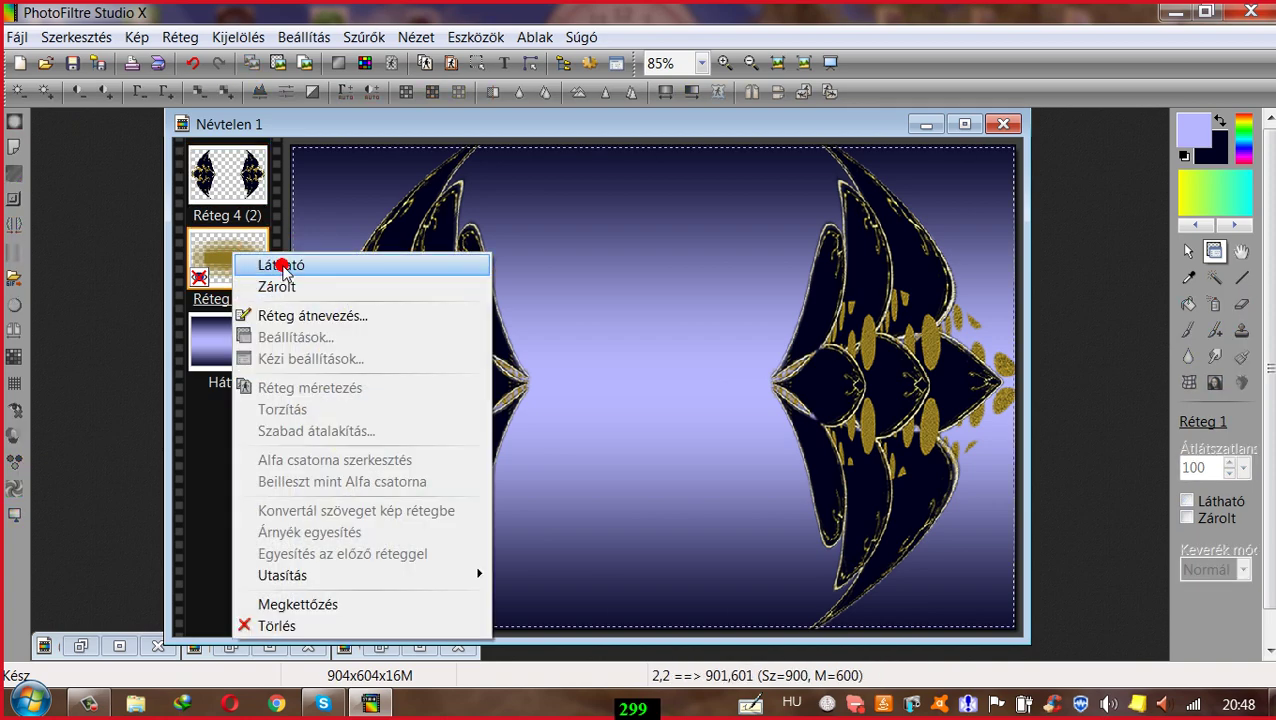
left_click(283, 265)
right_click(203, 262)
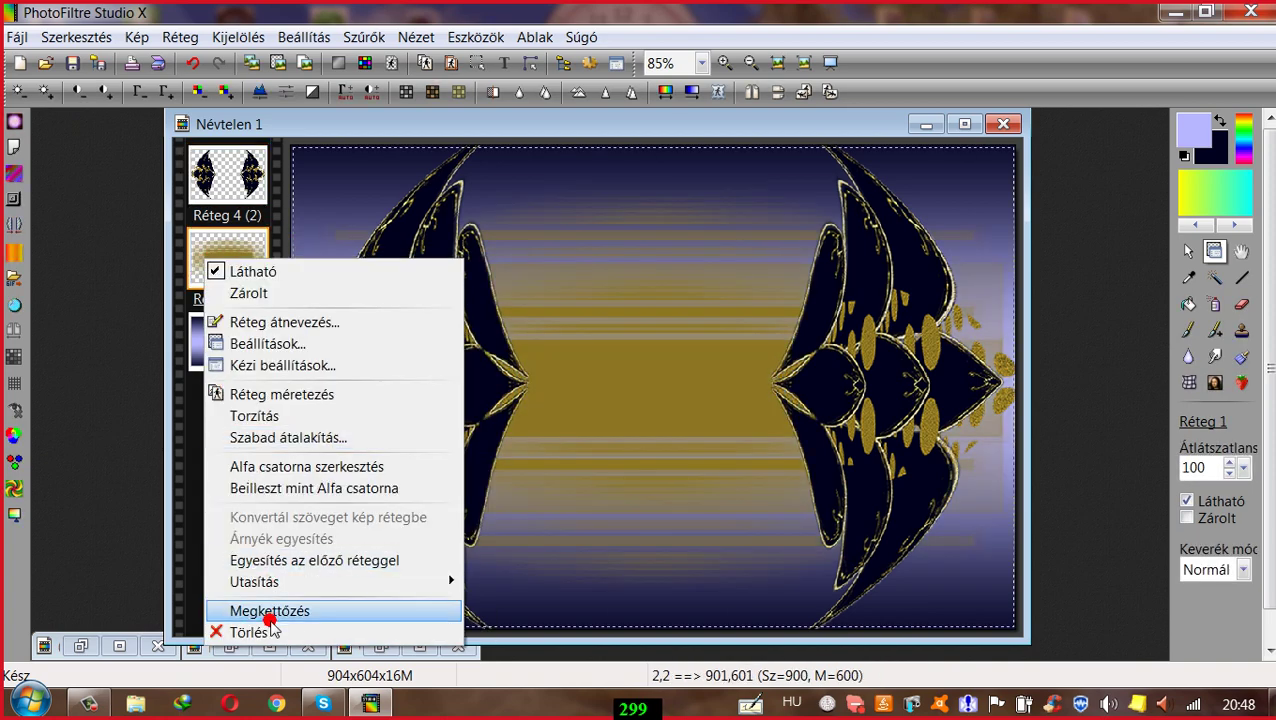
left_click(250, 561)
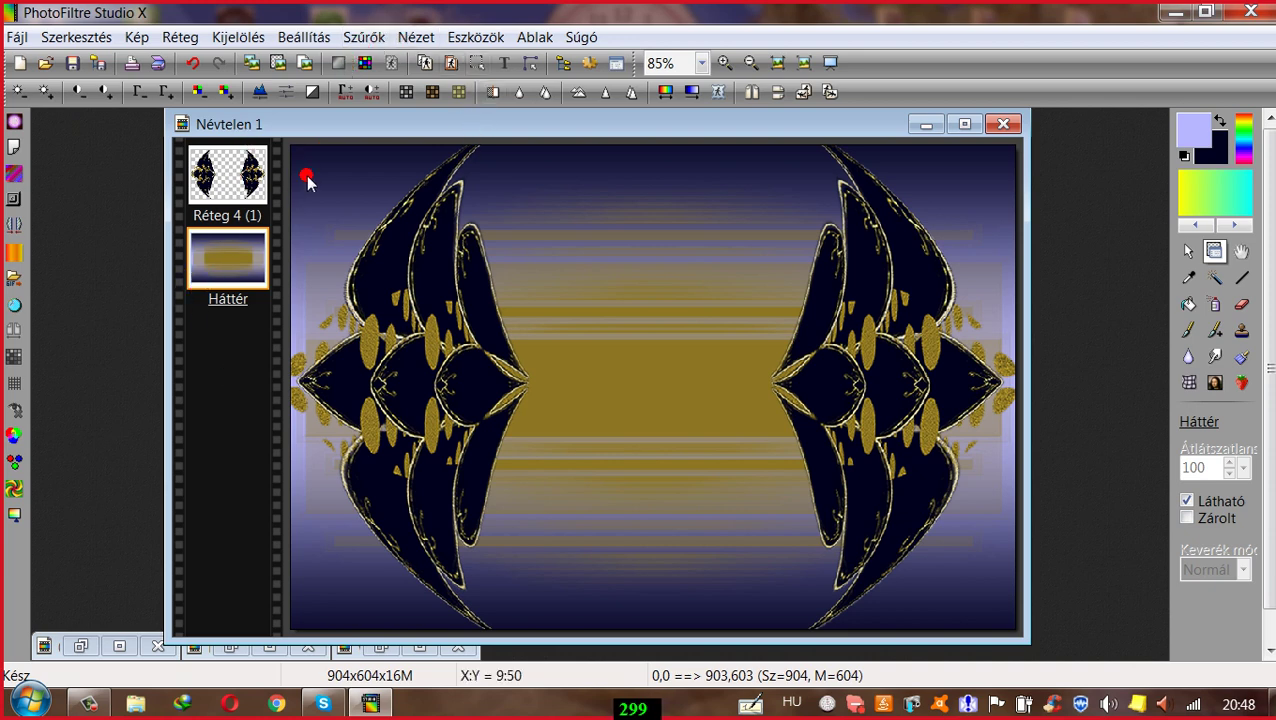
Step: Apply the Domborítás emboss filter twice to the Háttér background
left_click(370, 38)
mouse_move(396, 147)
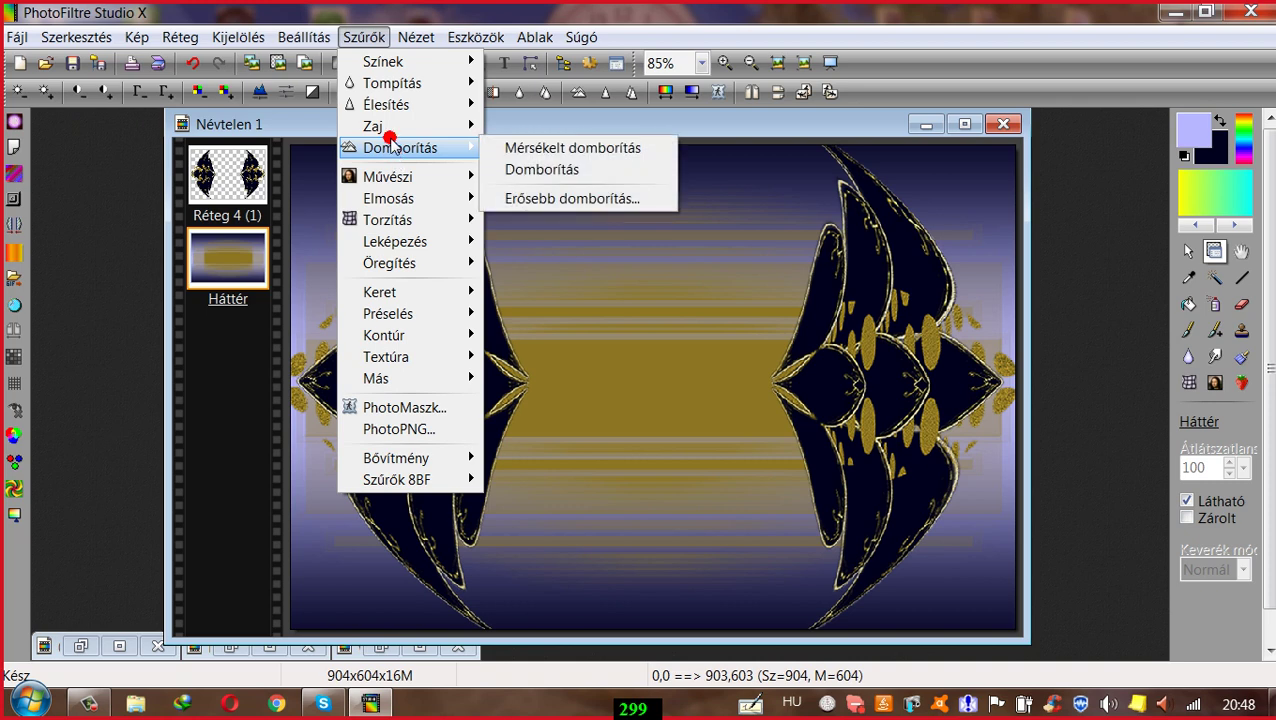
left_click(519, 169)
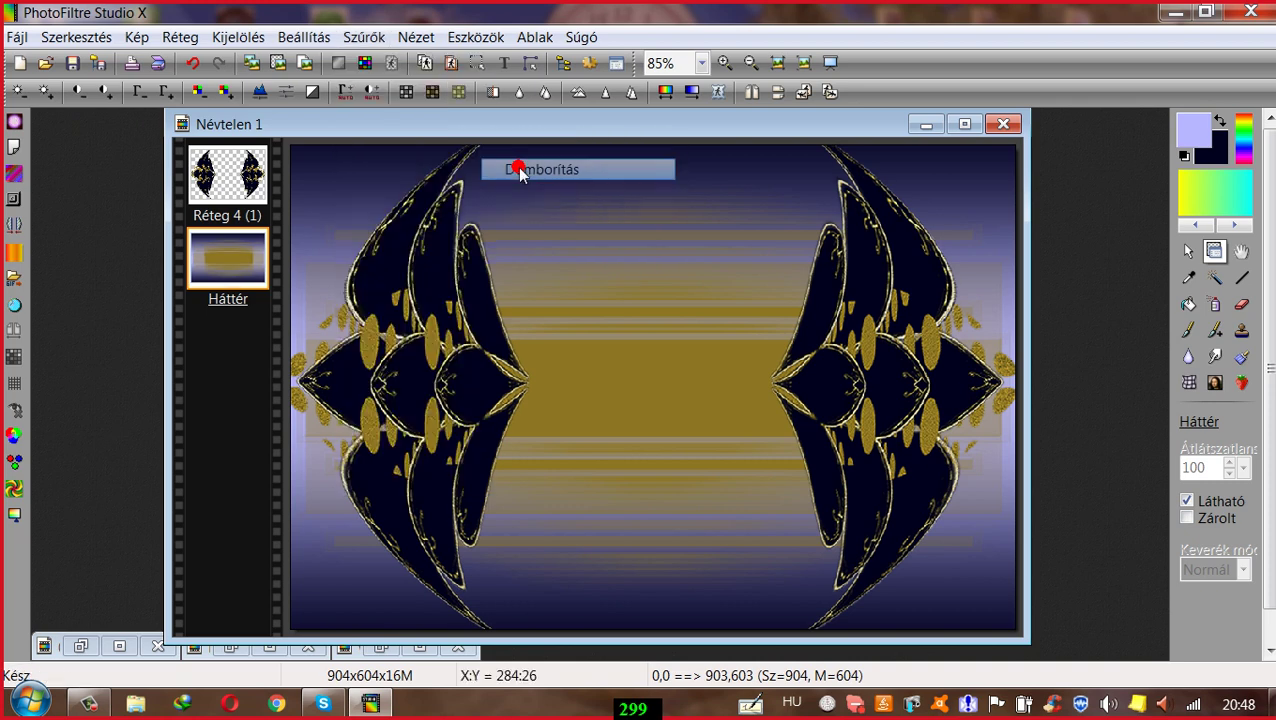
left_click(362, 38)
mouse_move(396, 152)
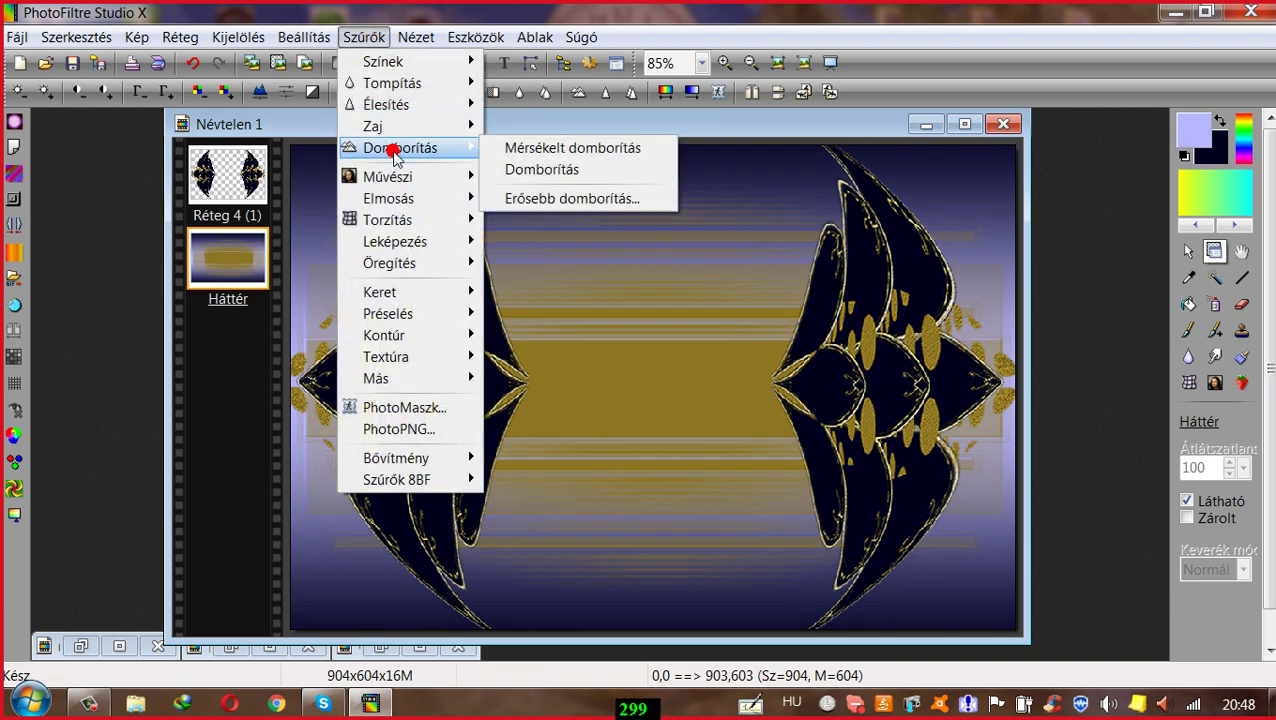
left_click(519, 170)
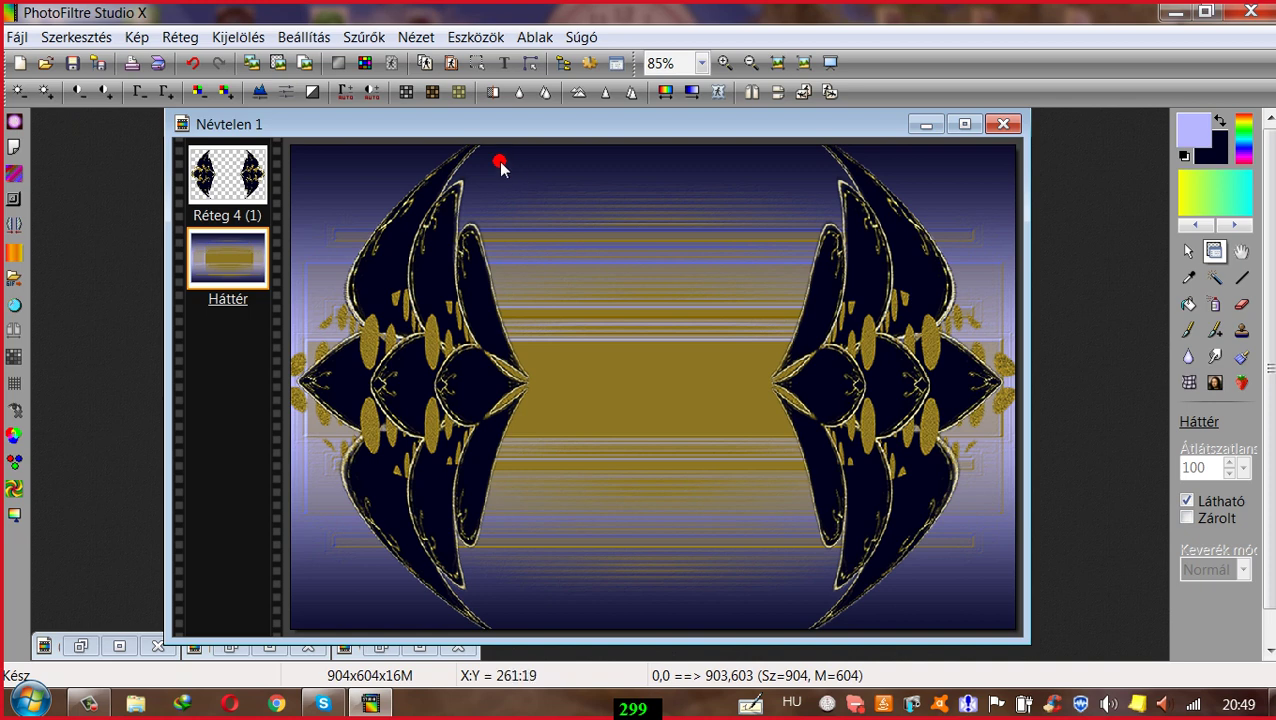
Step: Open 006 and DO8NcNRFKJYKHUdhA4wum9UIEL0.png from folder 299, and minimise the woman's image
left_click_drag(473, 125, 440, 116)
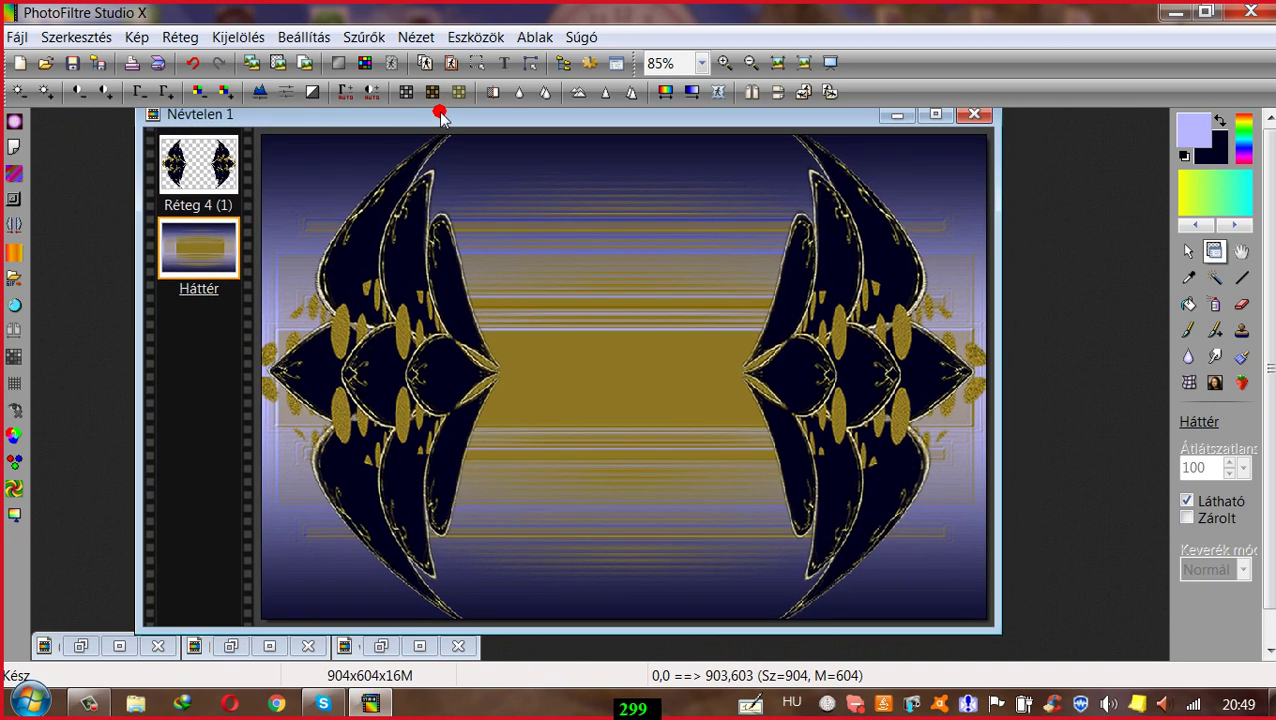
left_click(45, 64)
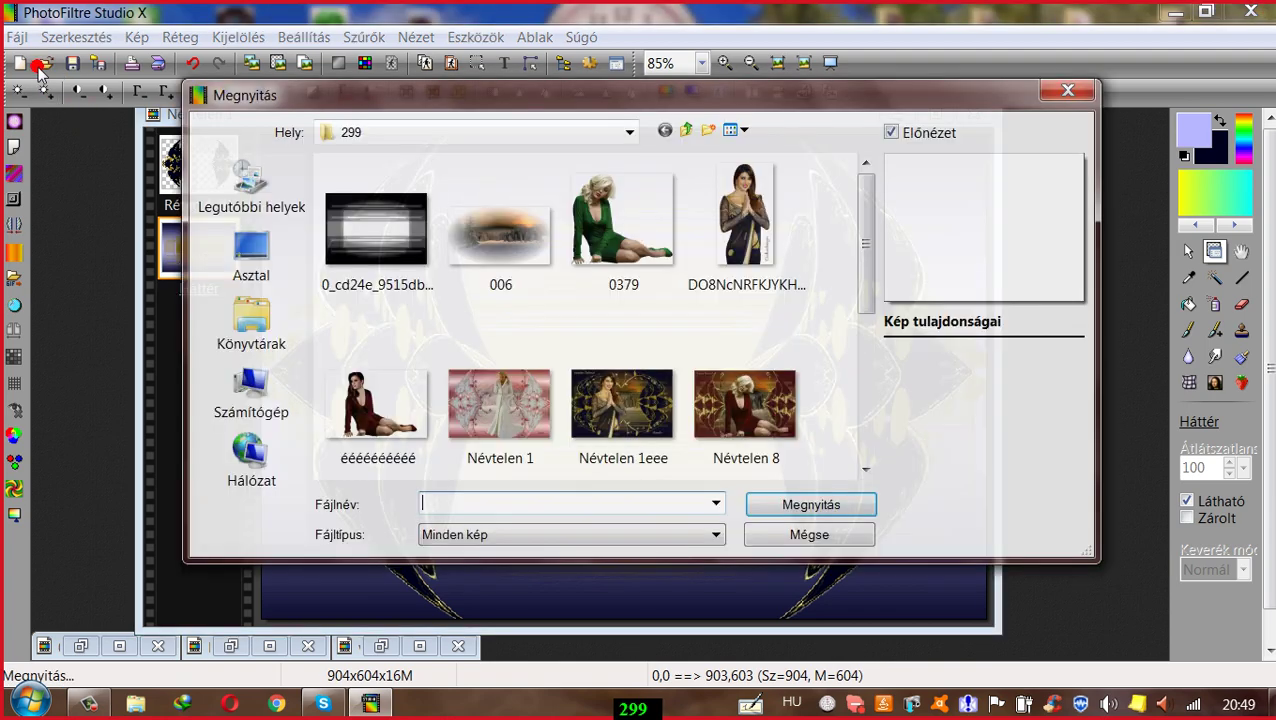
left_click(510, 244)
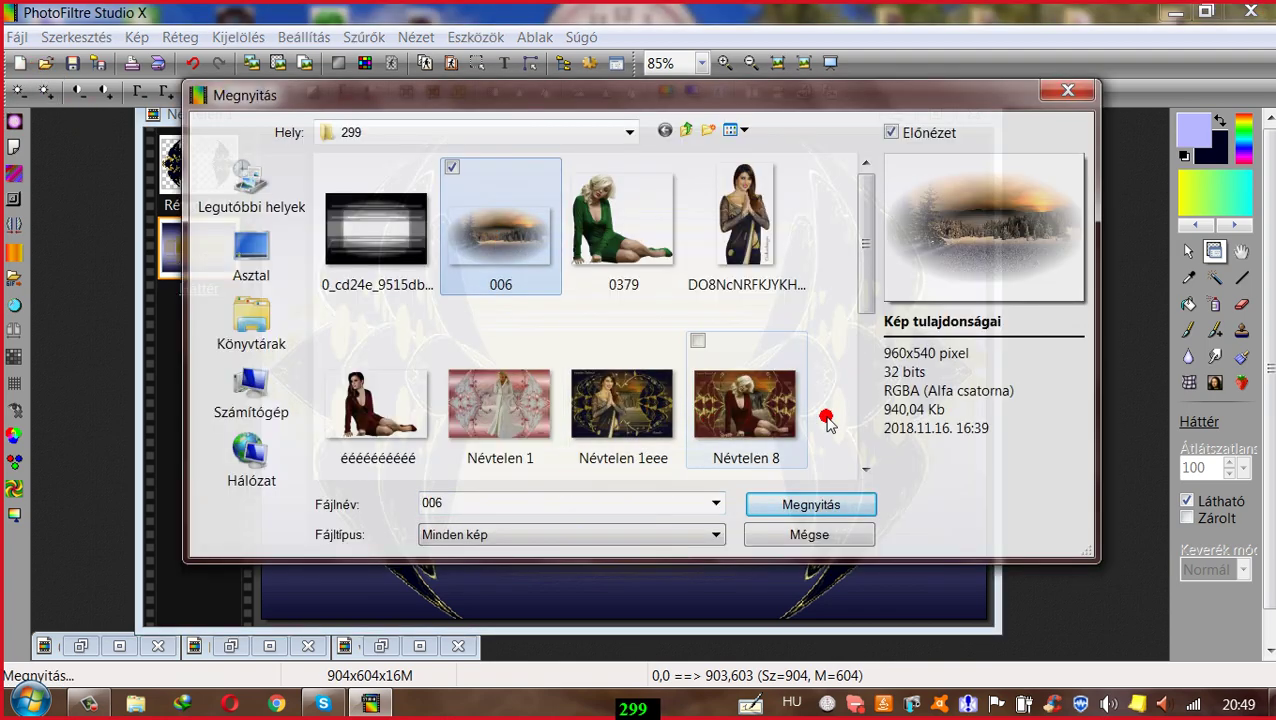
left_click(742, 223, "ctrl")
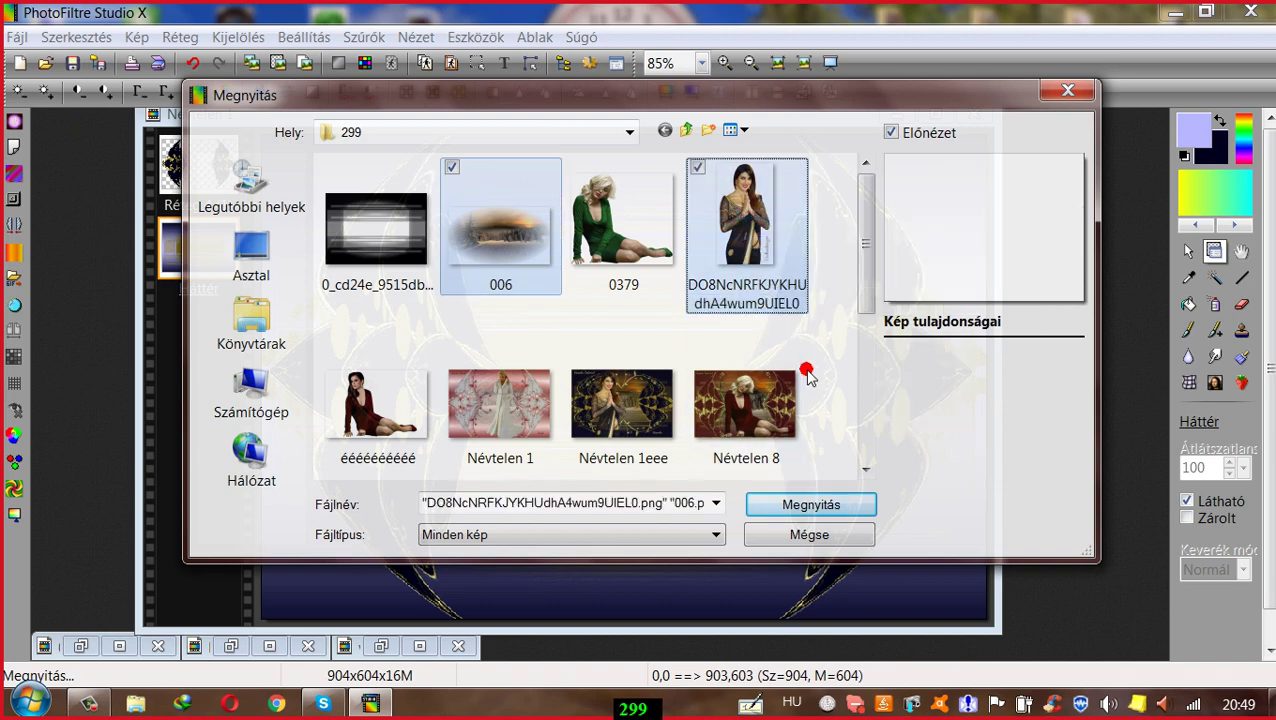
left_click(848, 497)
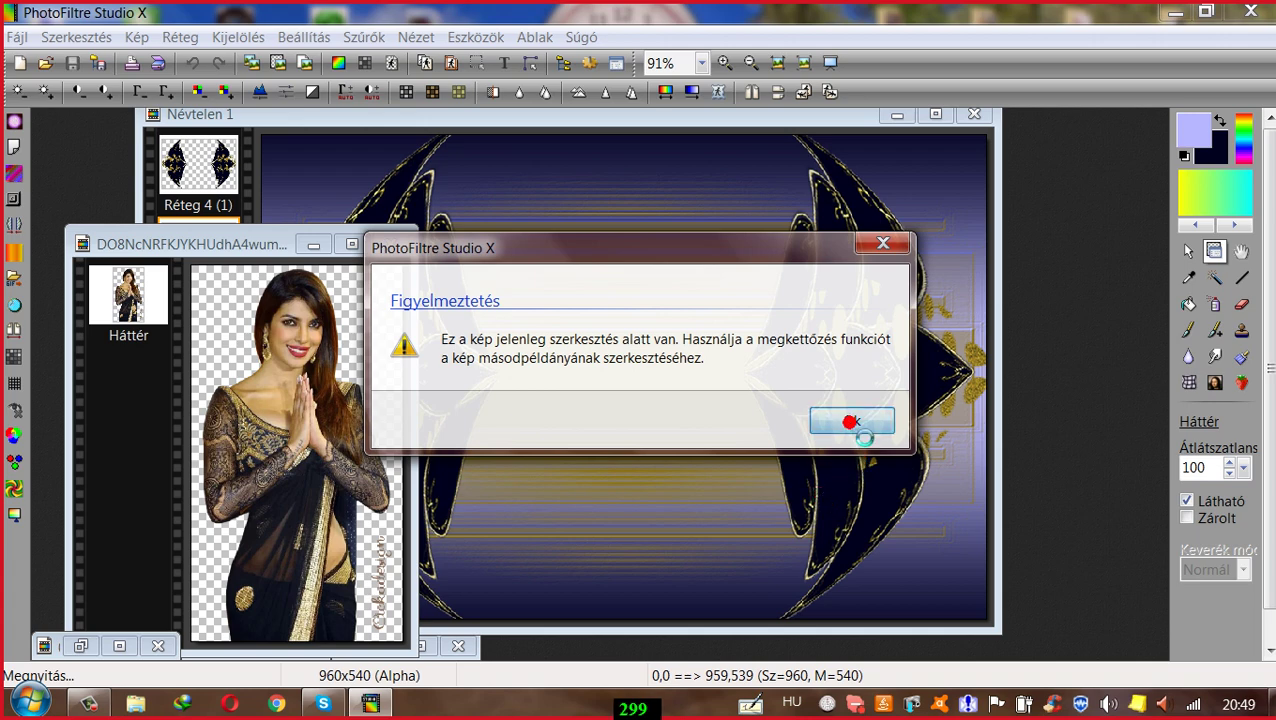
left_click(850, 421)
left_click(314, 244)
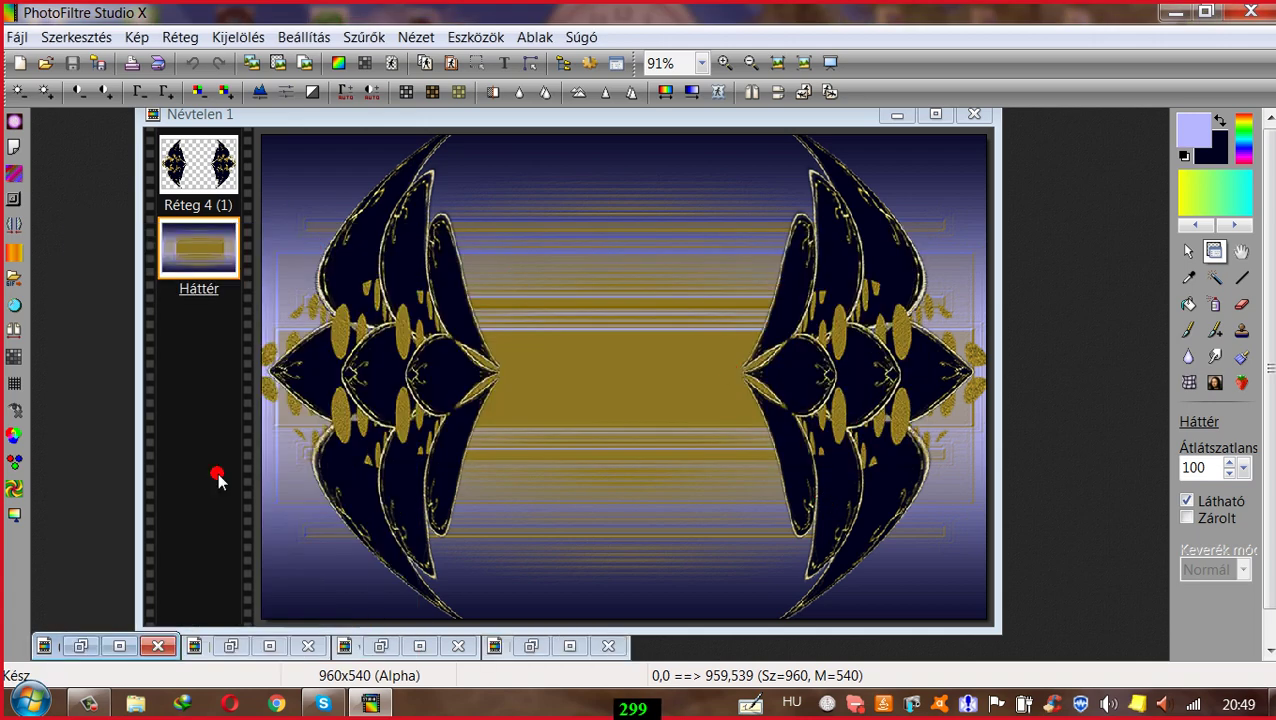
Step: Copy the winter landscape from 006.png into Névtelen 1 as a layer above the background, placed at about -52,-8
left_click(82, 648)
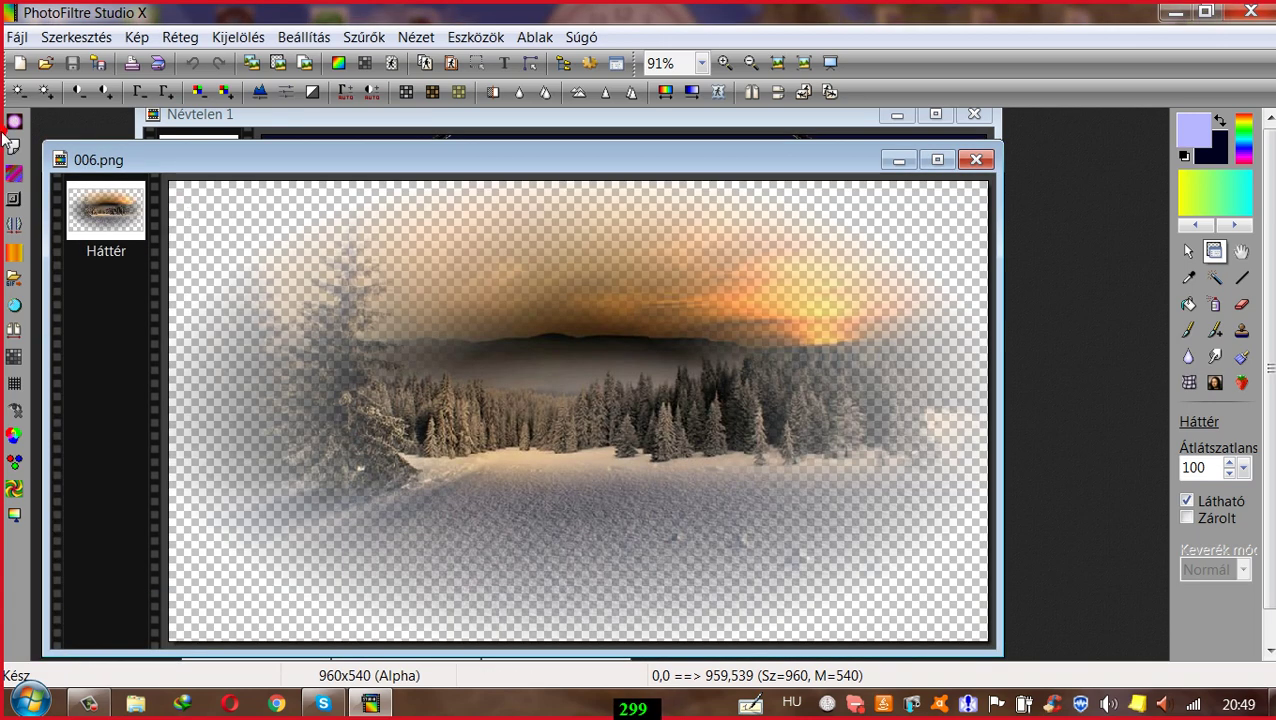
left_click(51, 38)
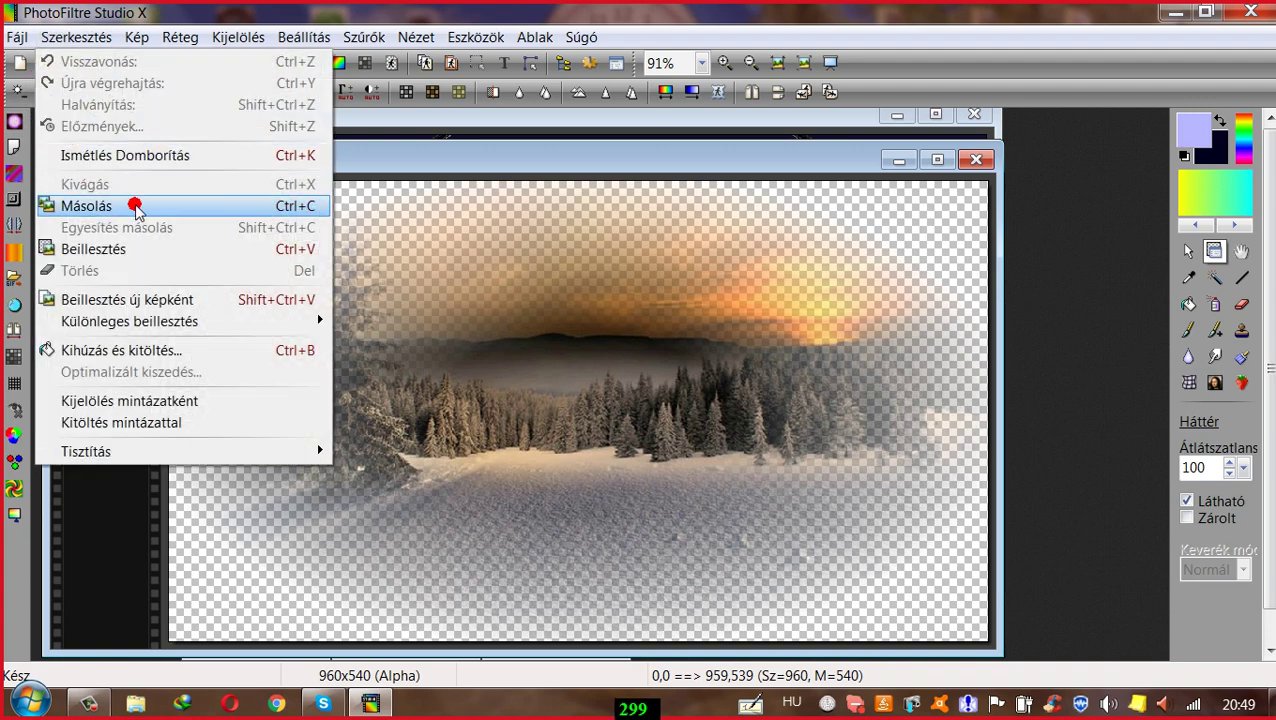
left_click(131, 128)
left_click(336, 114)
left_click(80, 37)
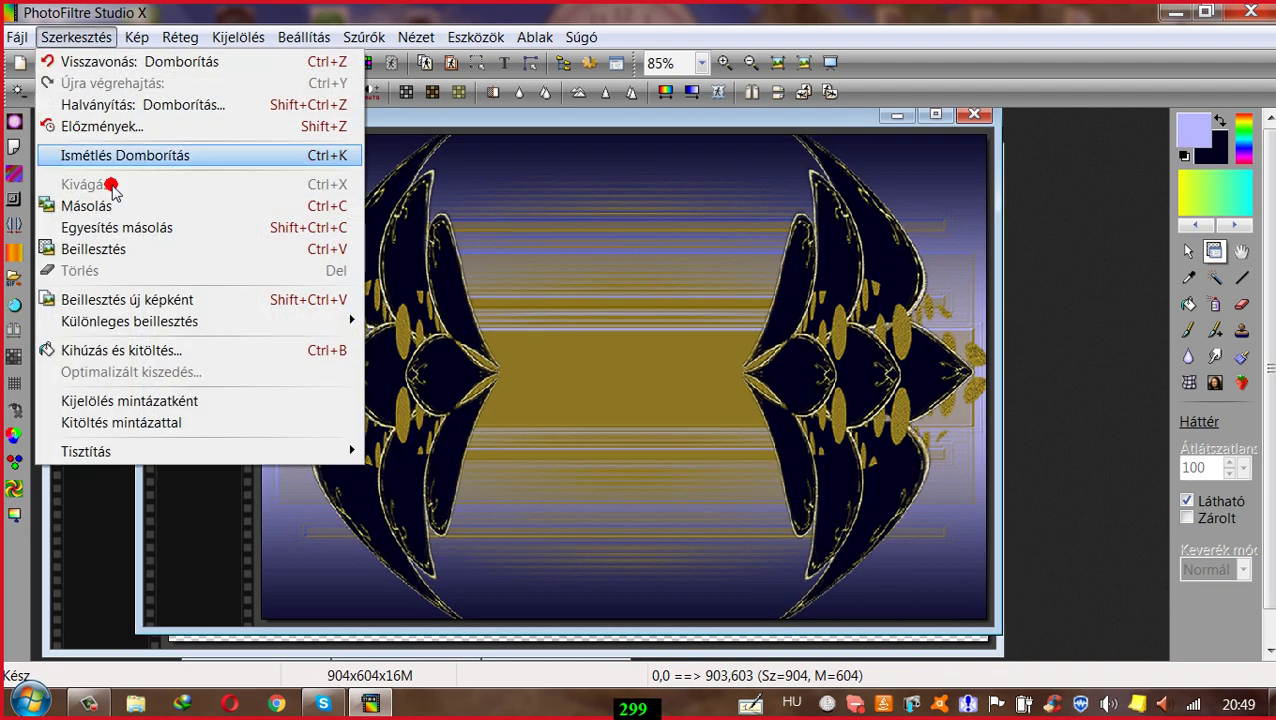
left_click(129, 248)
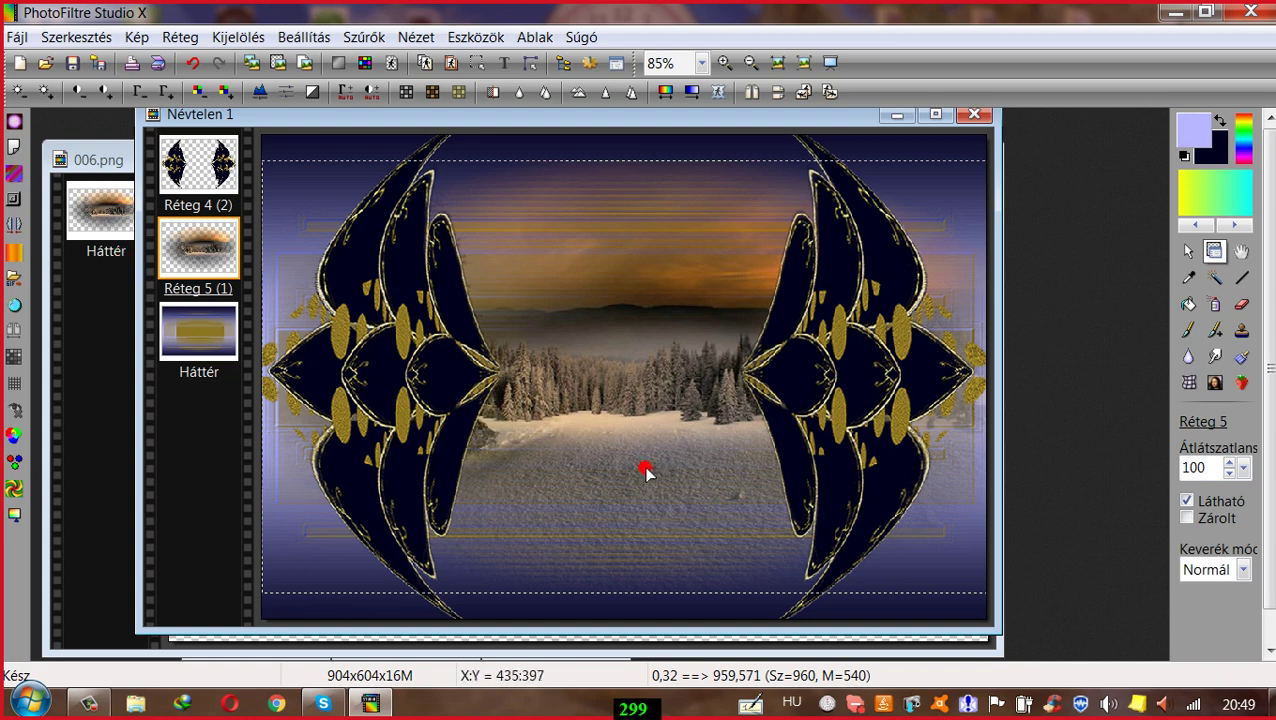
left_click_drag(641, 421, 602, 392)
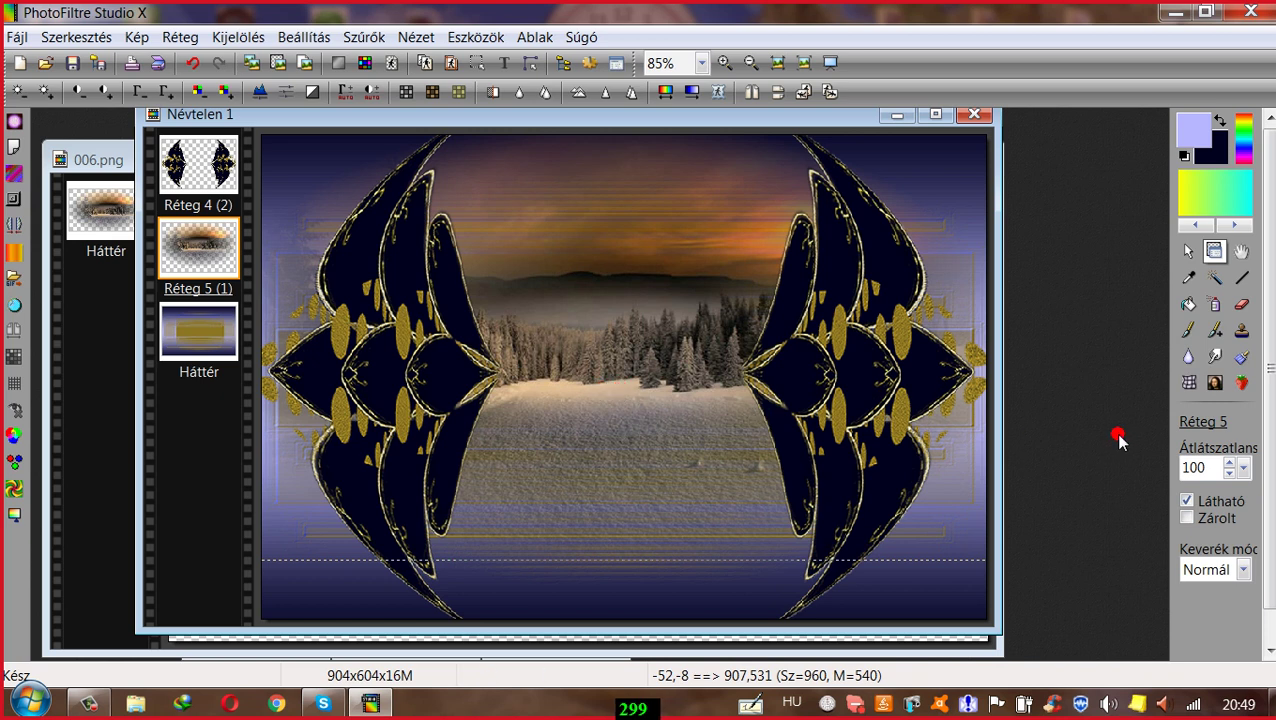
Step: Try 70% opacity on the winter landscape layer Réteg 5, and restore it to 100%
left_click(1244, 470)
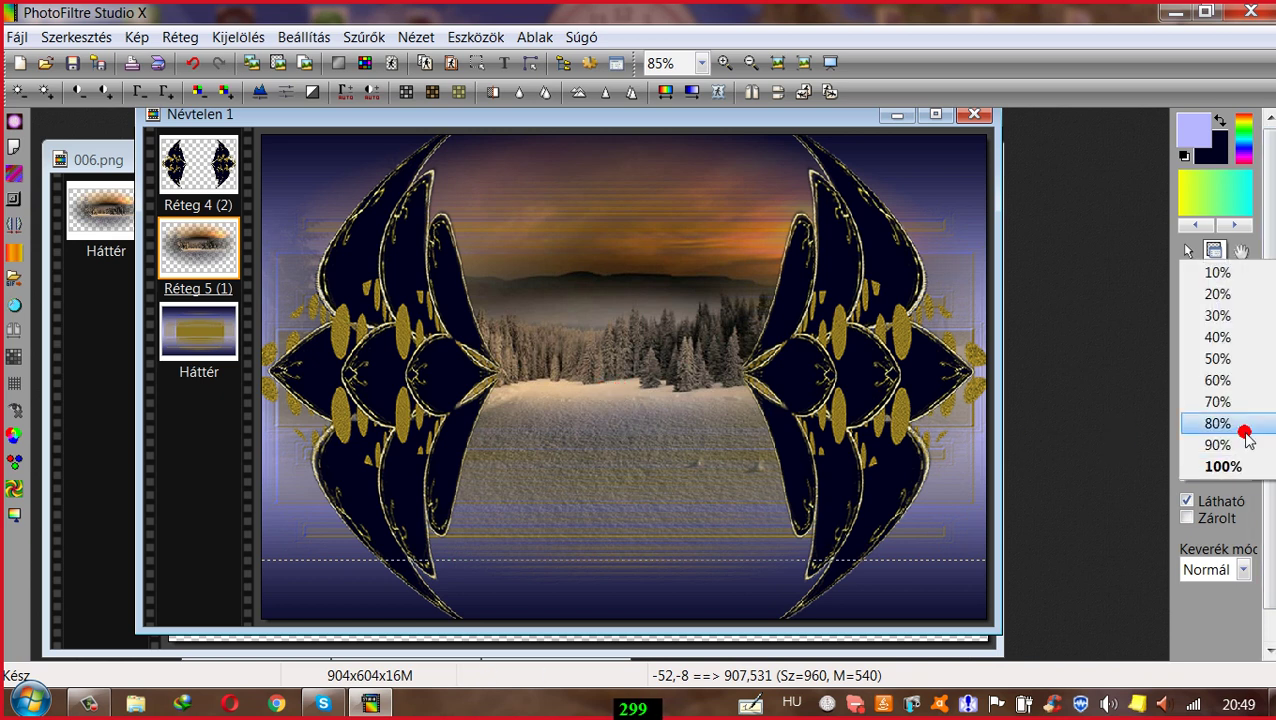
left_click(1217, 402)
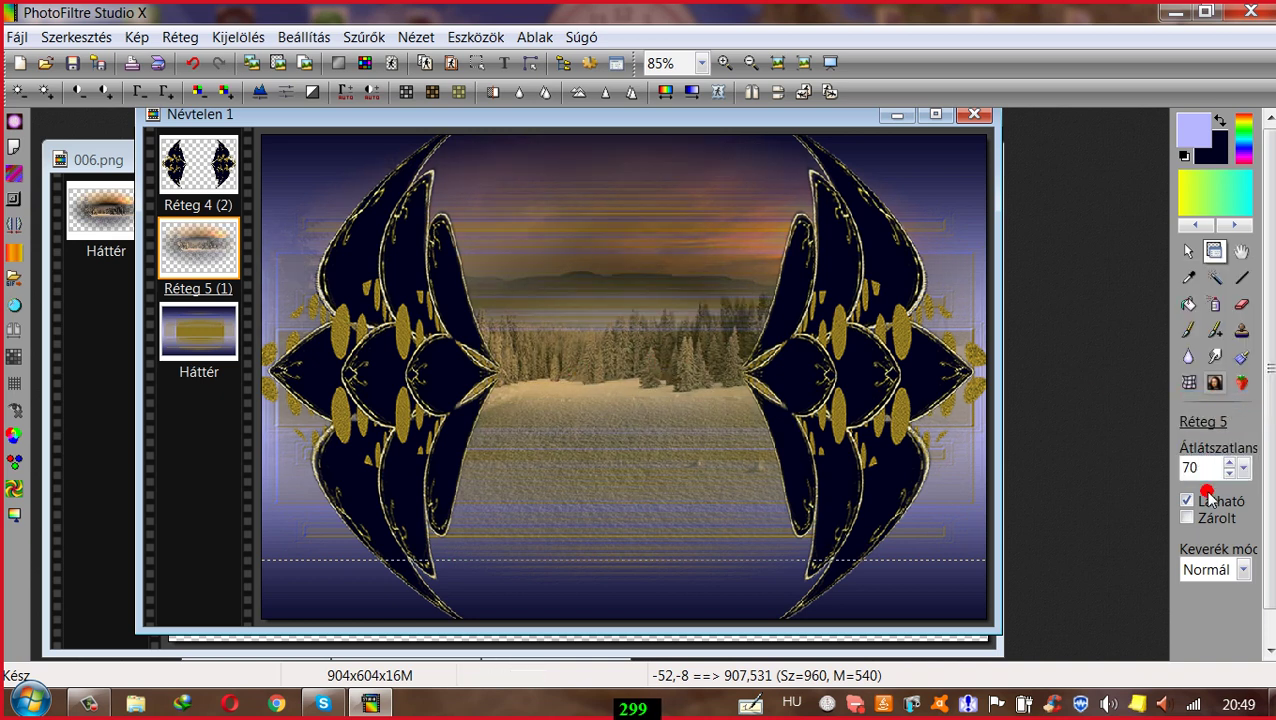
left_click(1244, 468)
left_click(1237, 470)
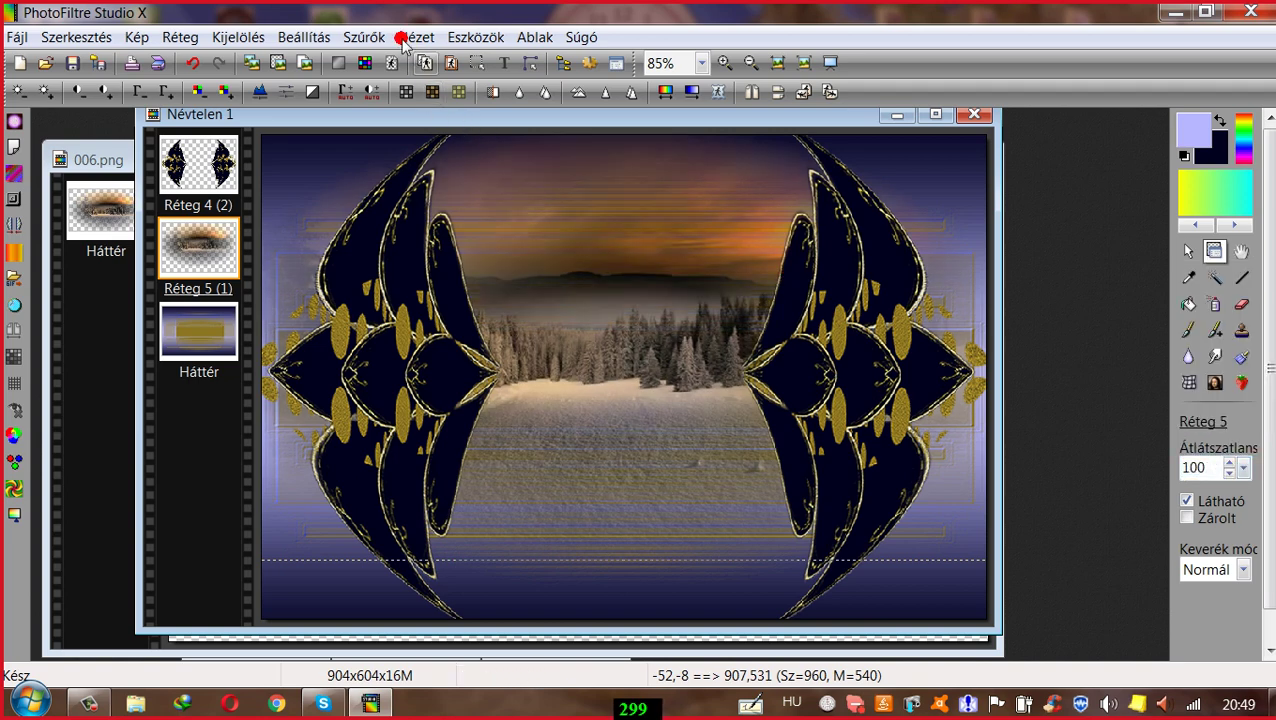
Step: Apply the Mérsékelt domborítás filter three times to the winter landscape layer Réteg 5
left_click(364, 37)
mouse_move(404, 150)
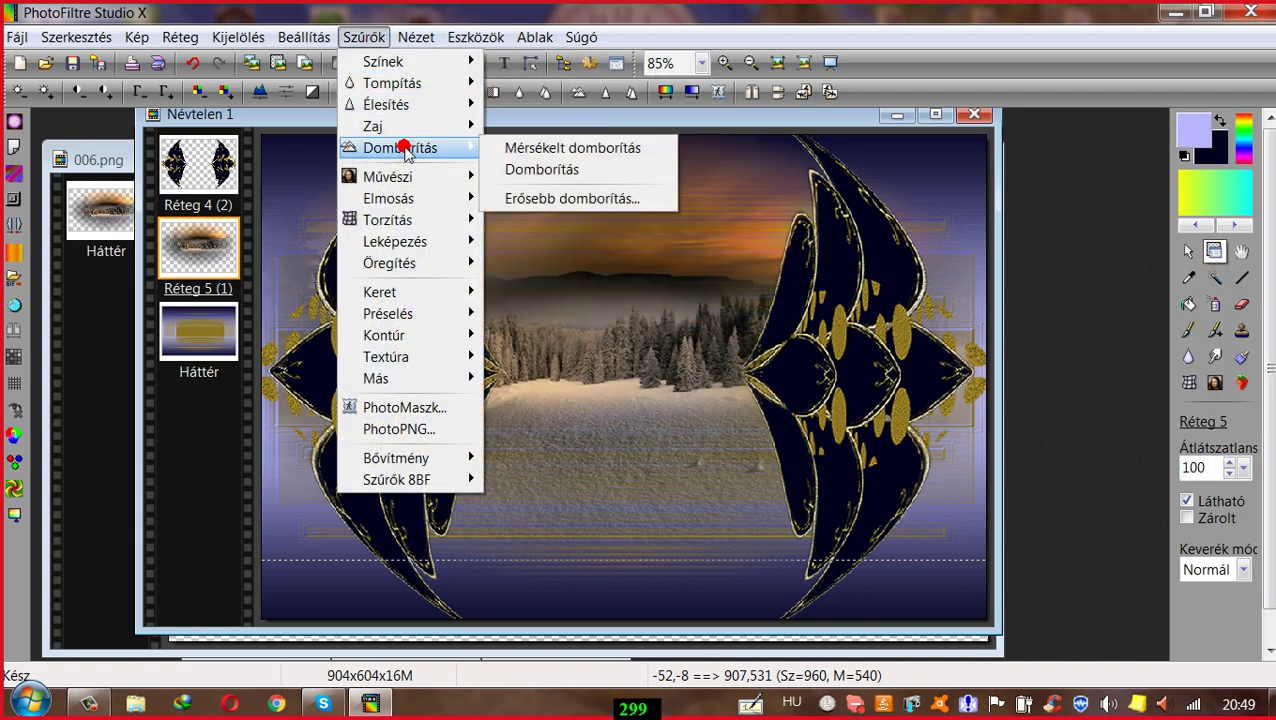
left_click(520, 148)
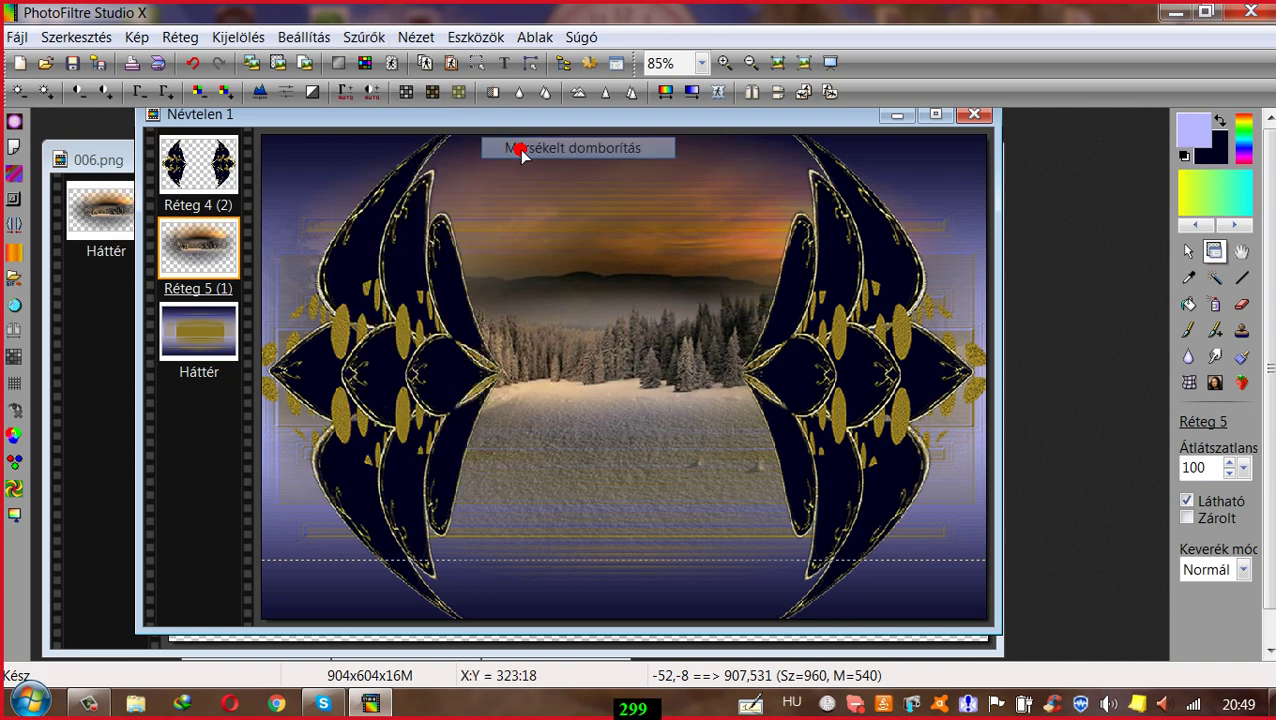
left_click(362, 37)
mouse_move(390, 155)
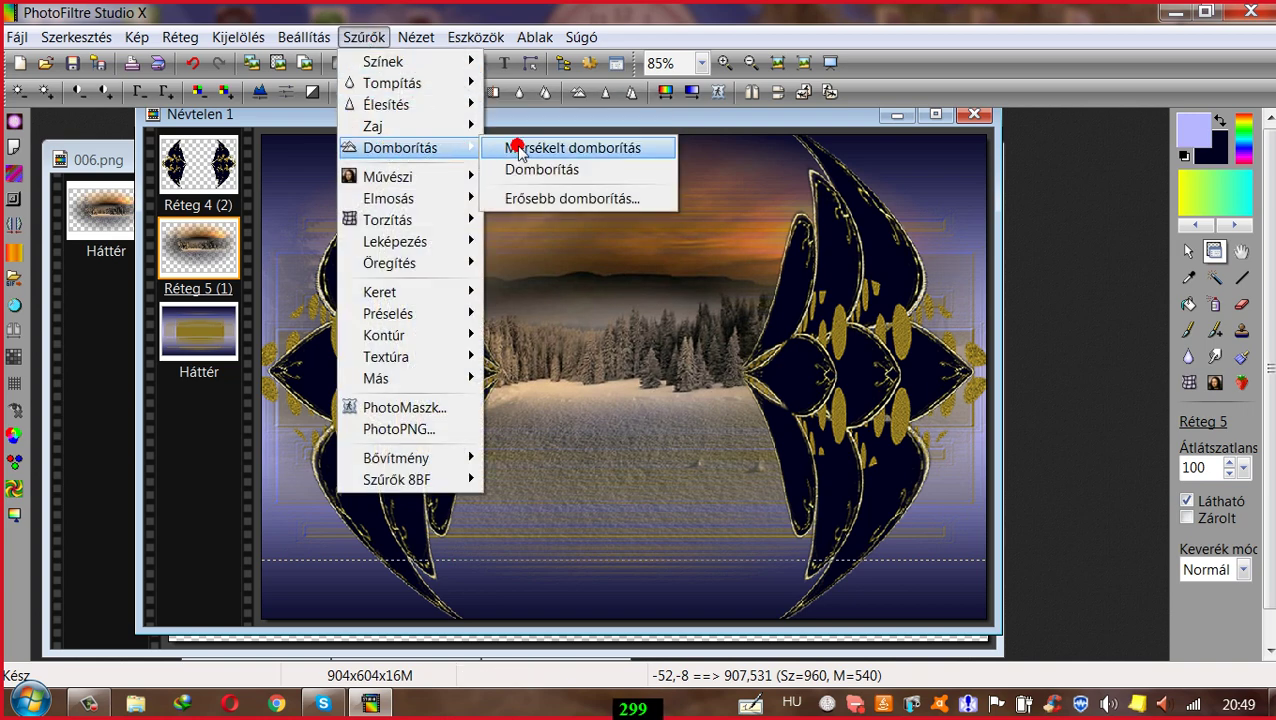
left_click(520, 148)
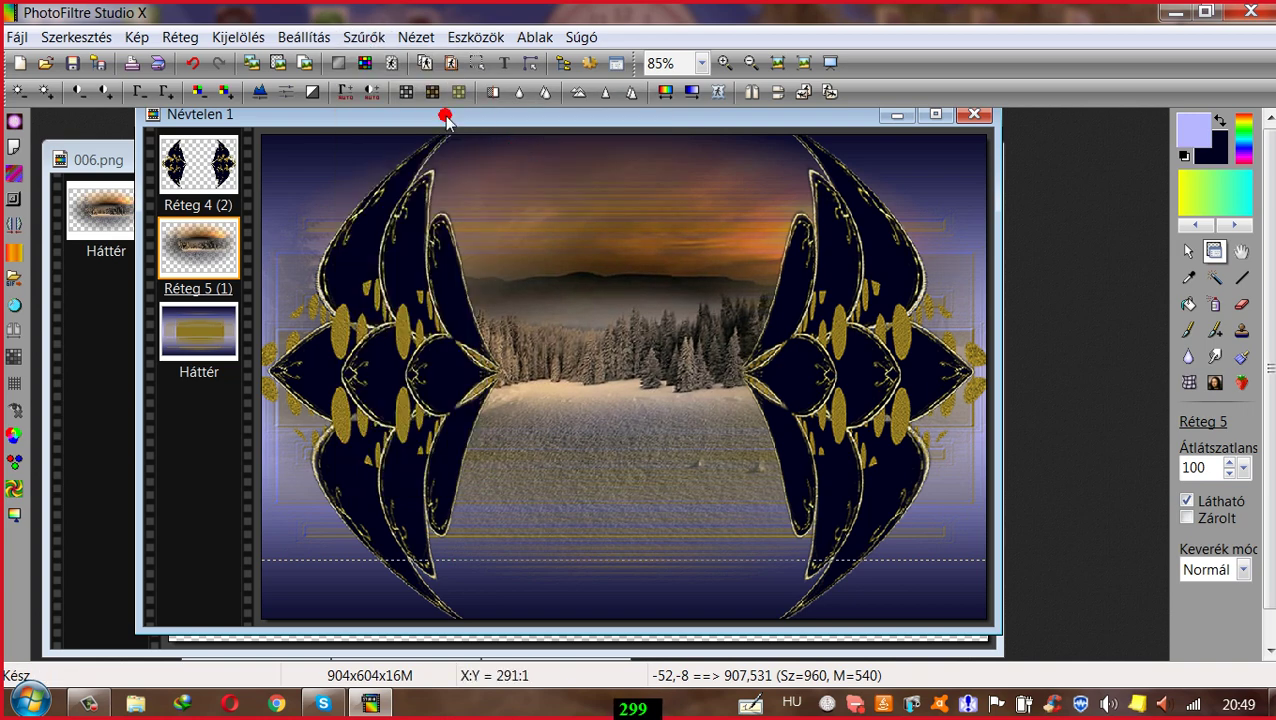
left_click(362, 37)
mouse_move(383, 88)
mouse_move(470, 148)
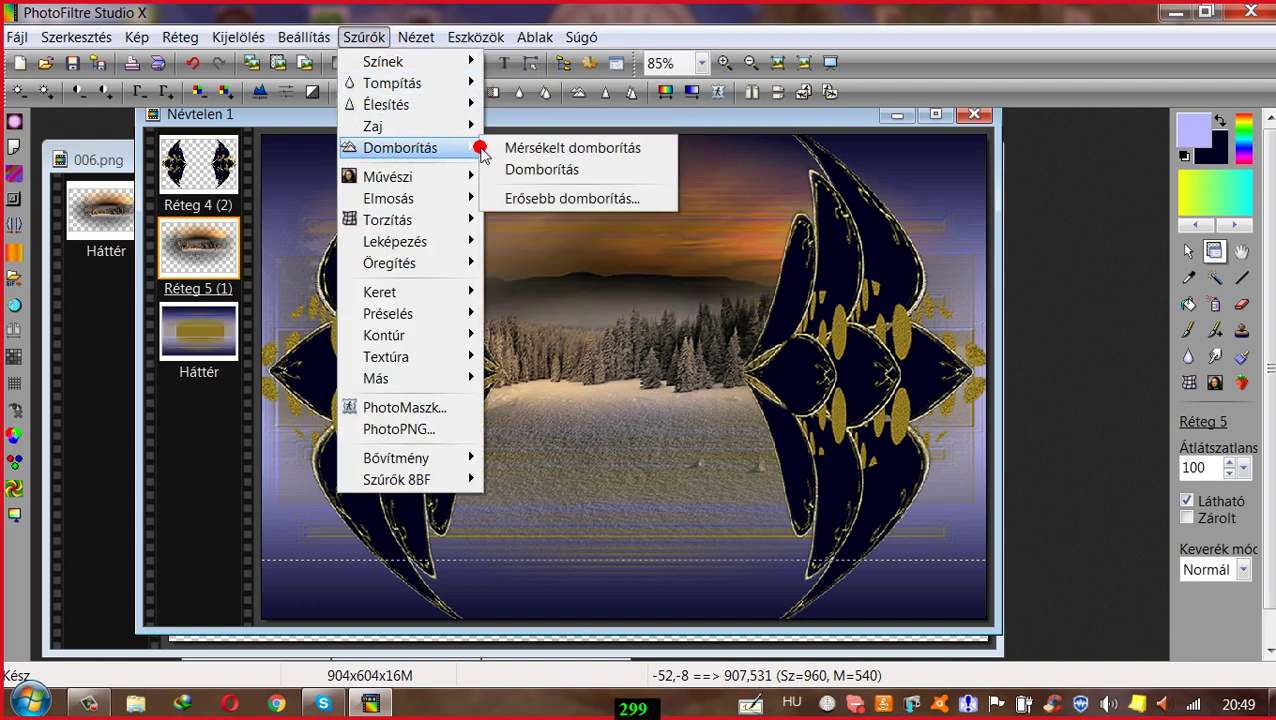
left_click(520, 148)
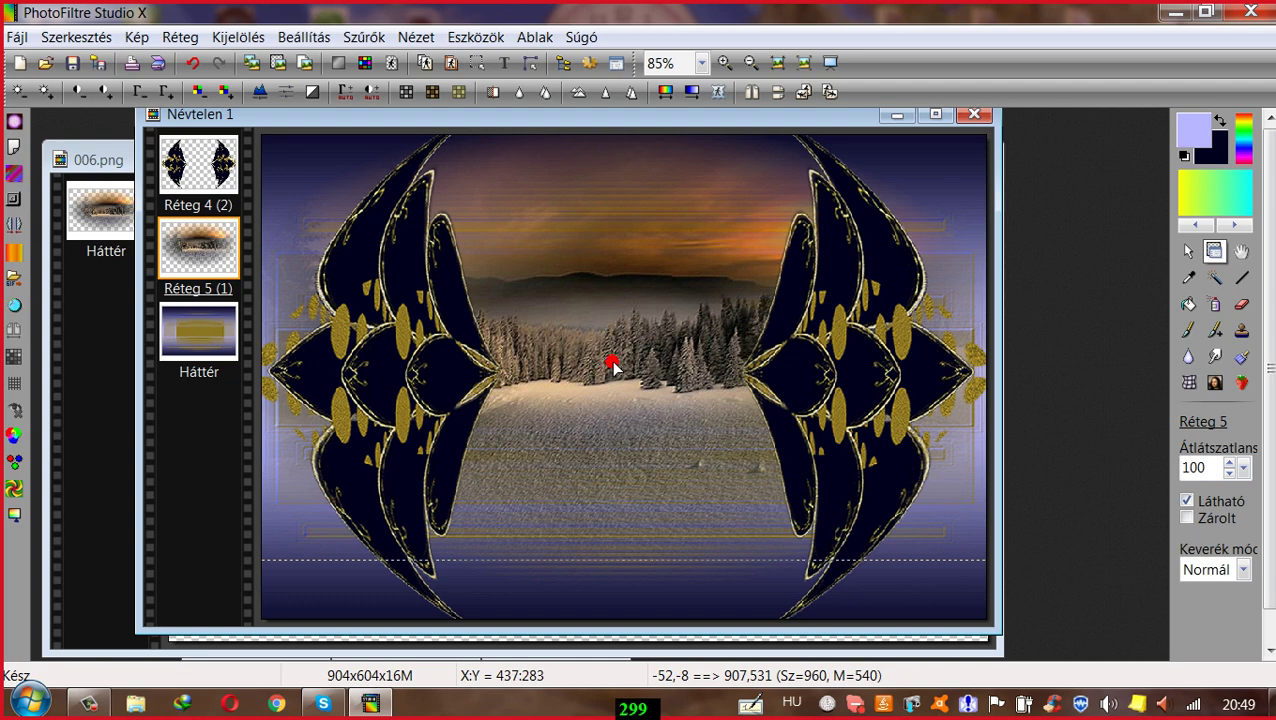
Step: Nudge the winter landscape layer Réteg 5 to about -50,-5 and merge it into the Háttér background
mouse_move(612, 374)
left_mouse_down()
mouse_move(615, 343)
mouse_move(612, 368)
left_mouse_up()
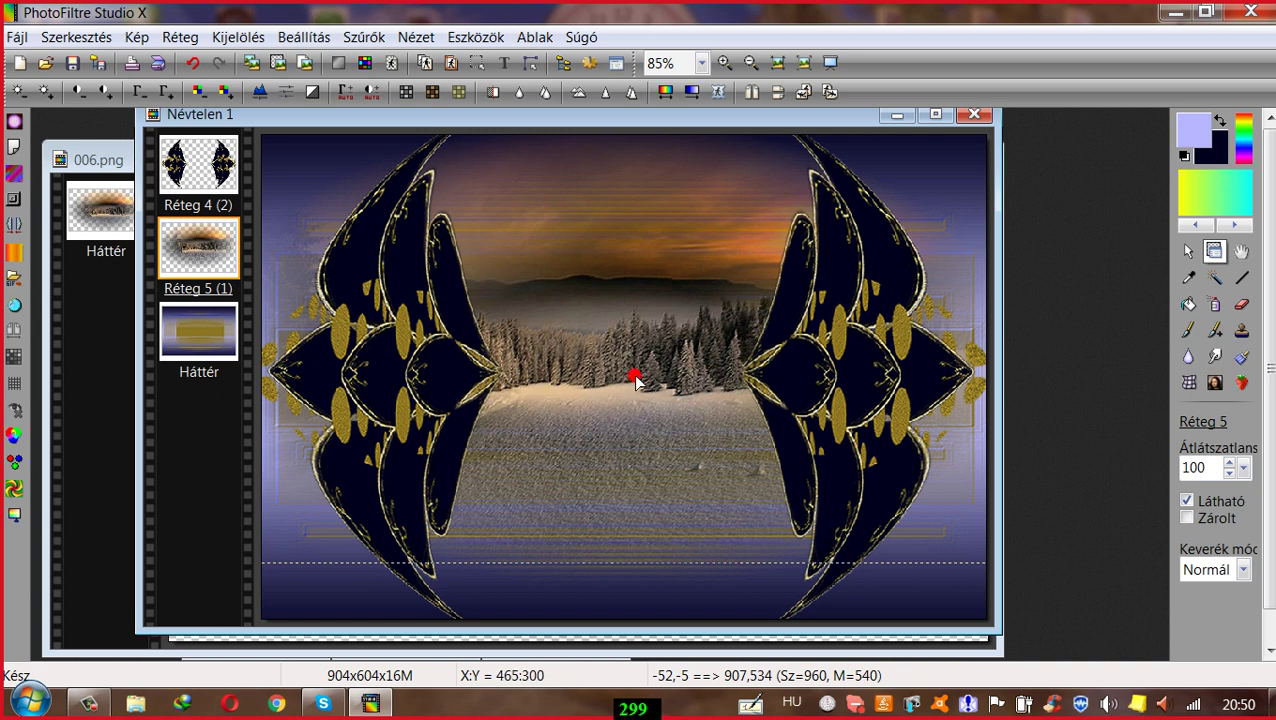
left_click_drag(635, 378, 637, 378)
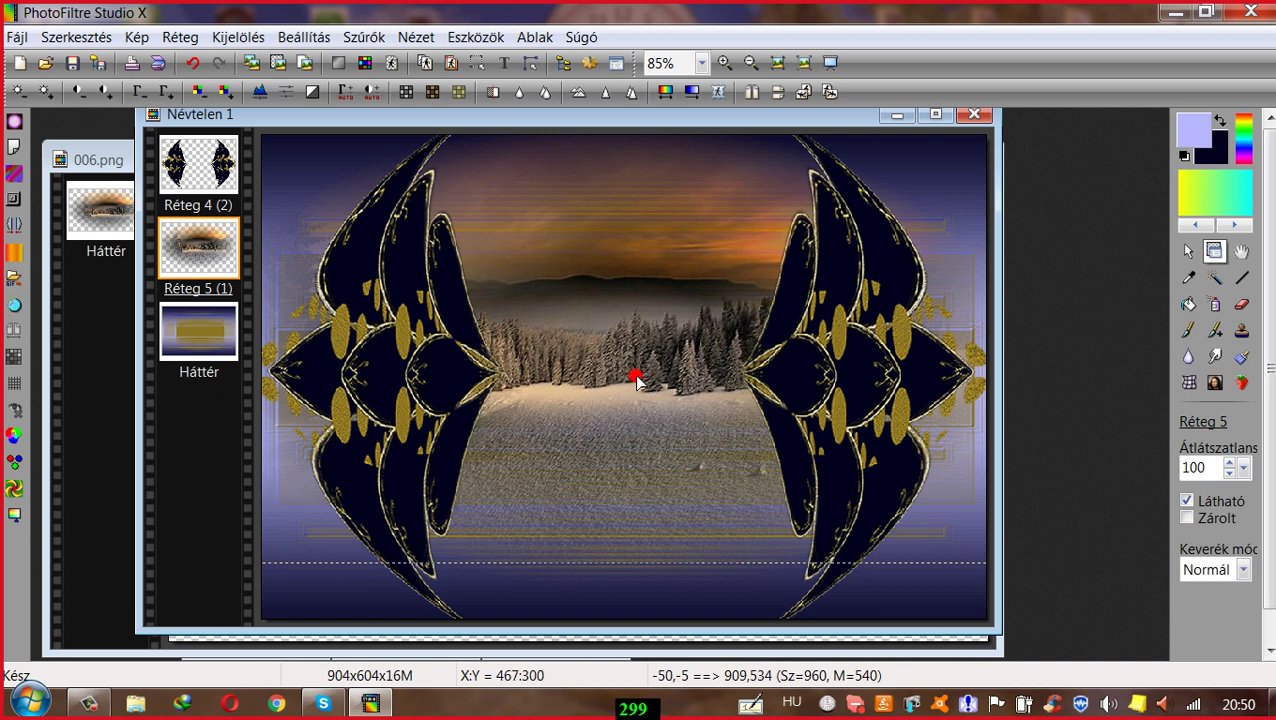
right_click(193, 252)
left_click(299, 550)
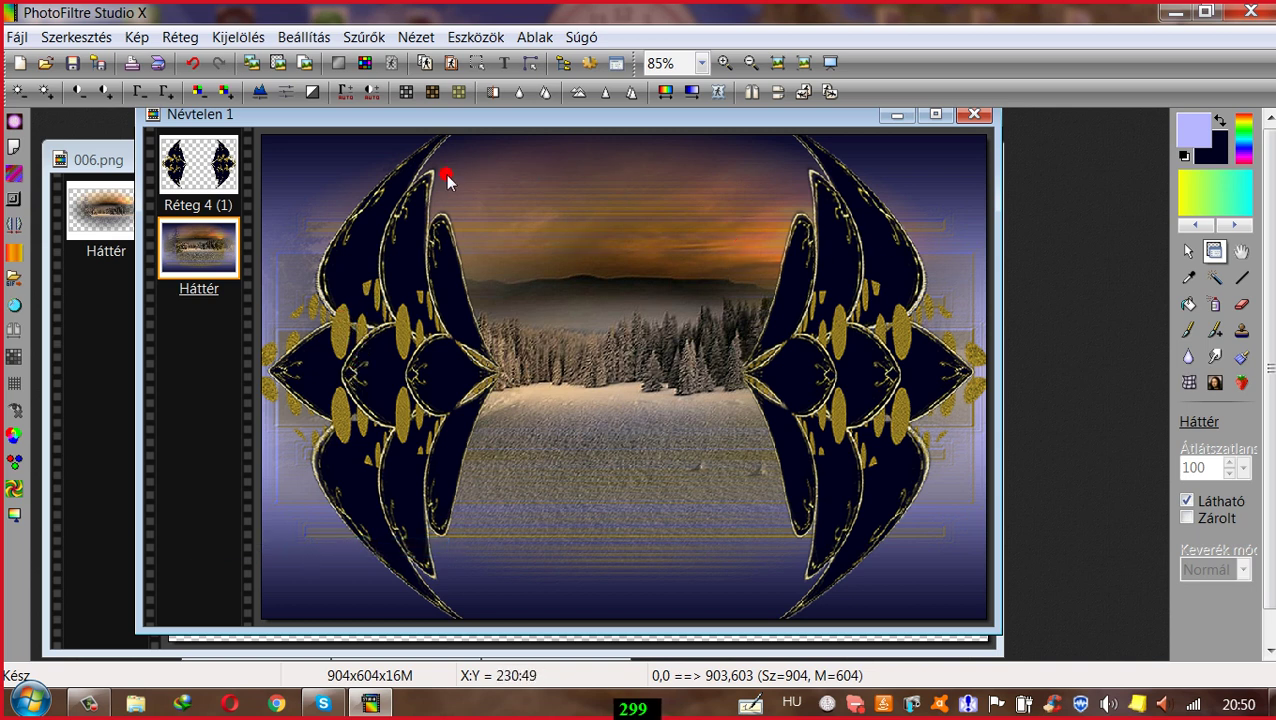
right_click(189, 148)
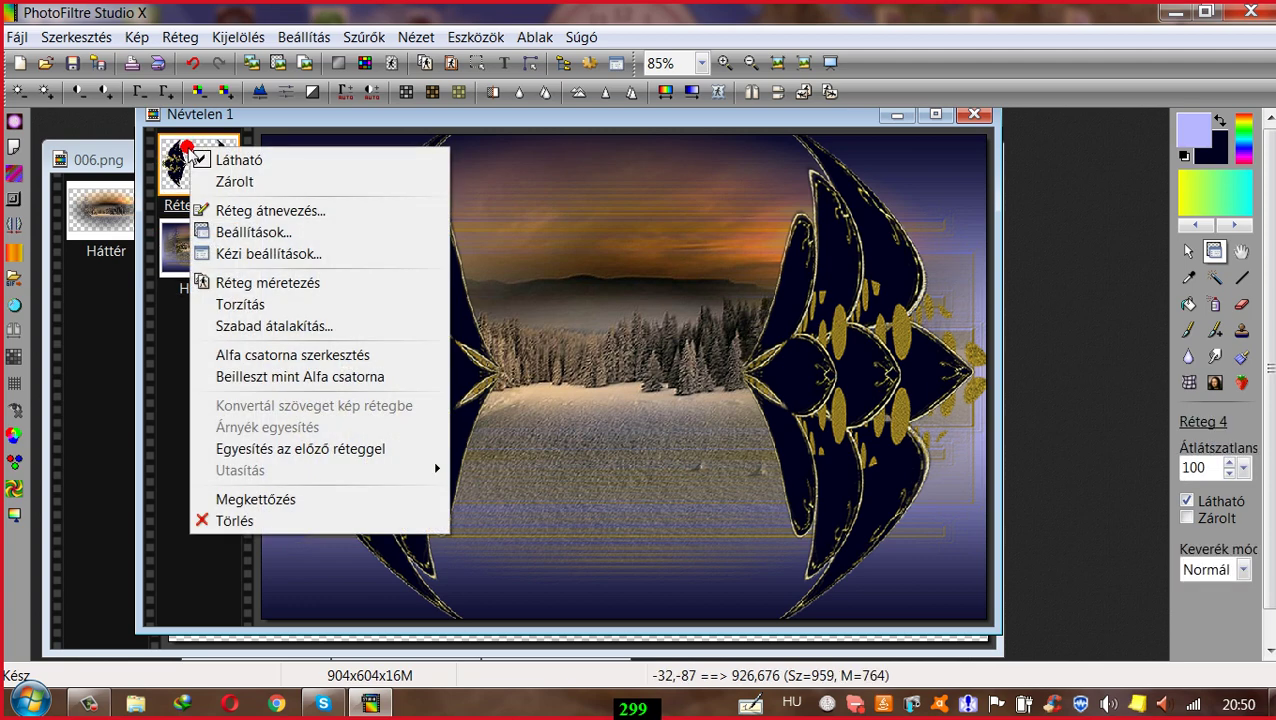
left_click(341, 120)
left_click(206, 248)
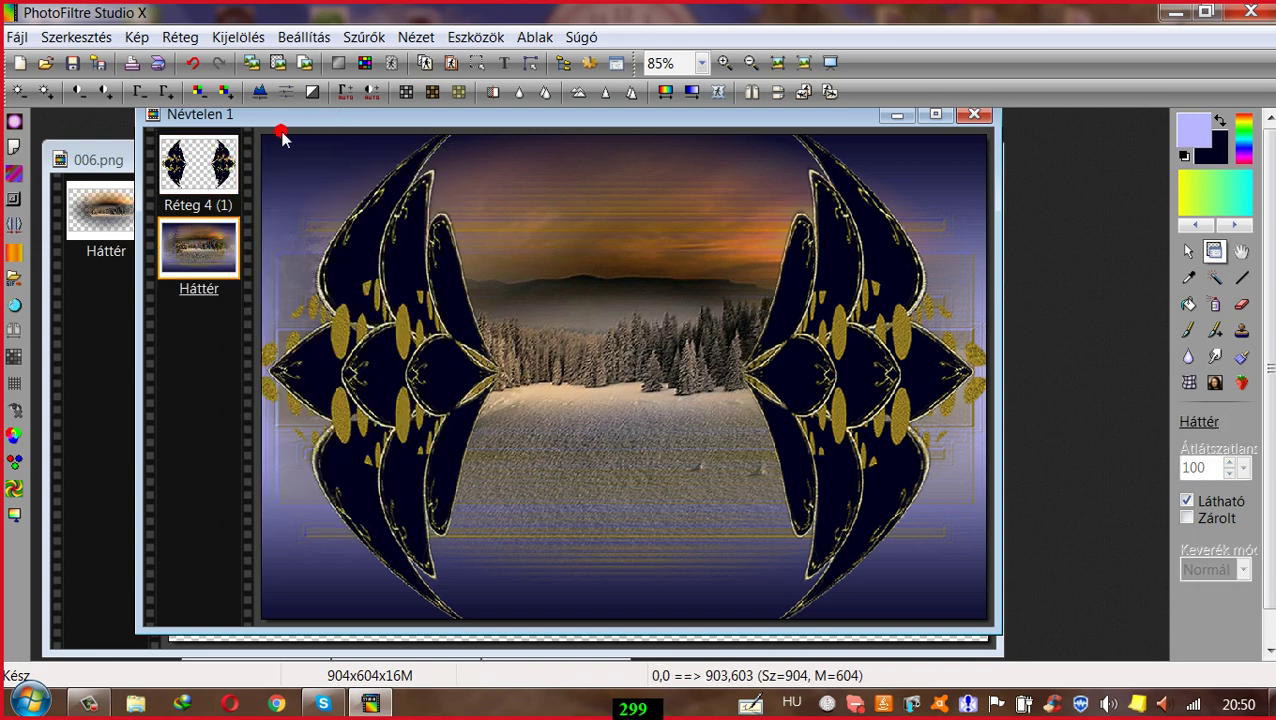
left_click_drag(278, 118, 268, 118)
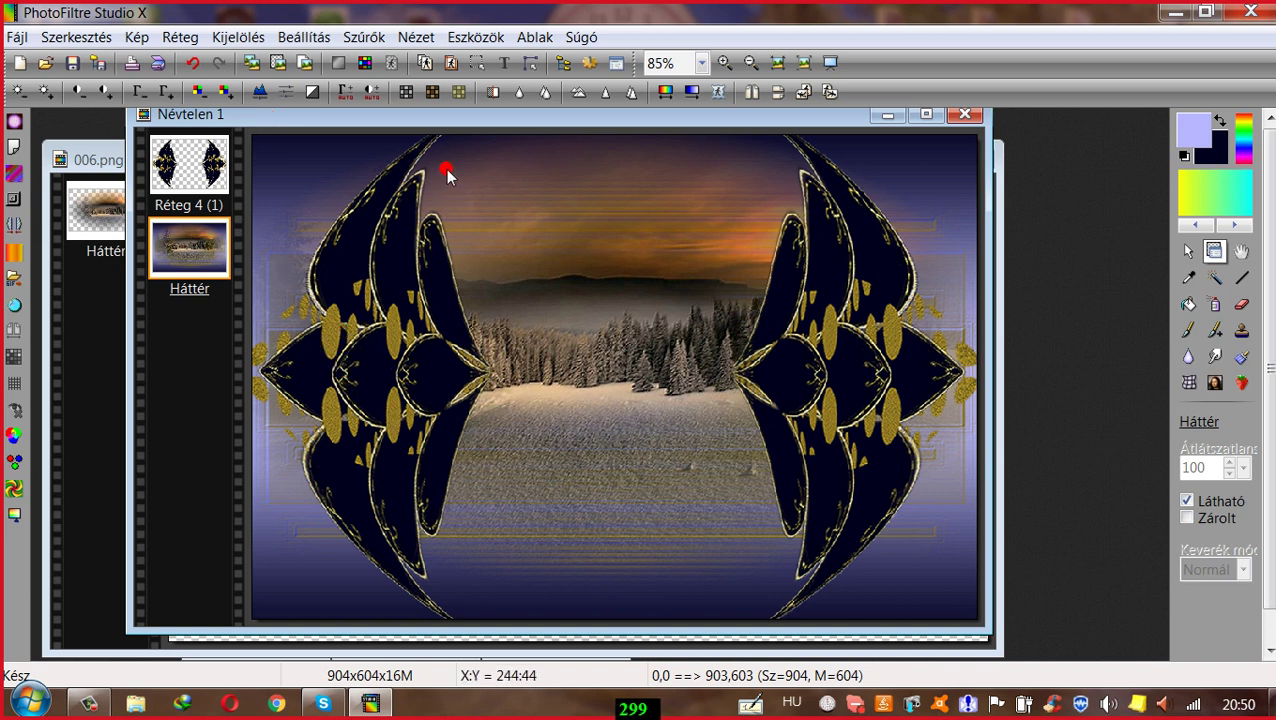
left_click_drag(422, 118, 434, 122)
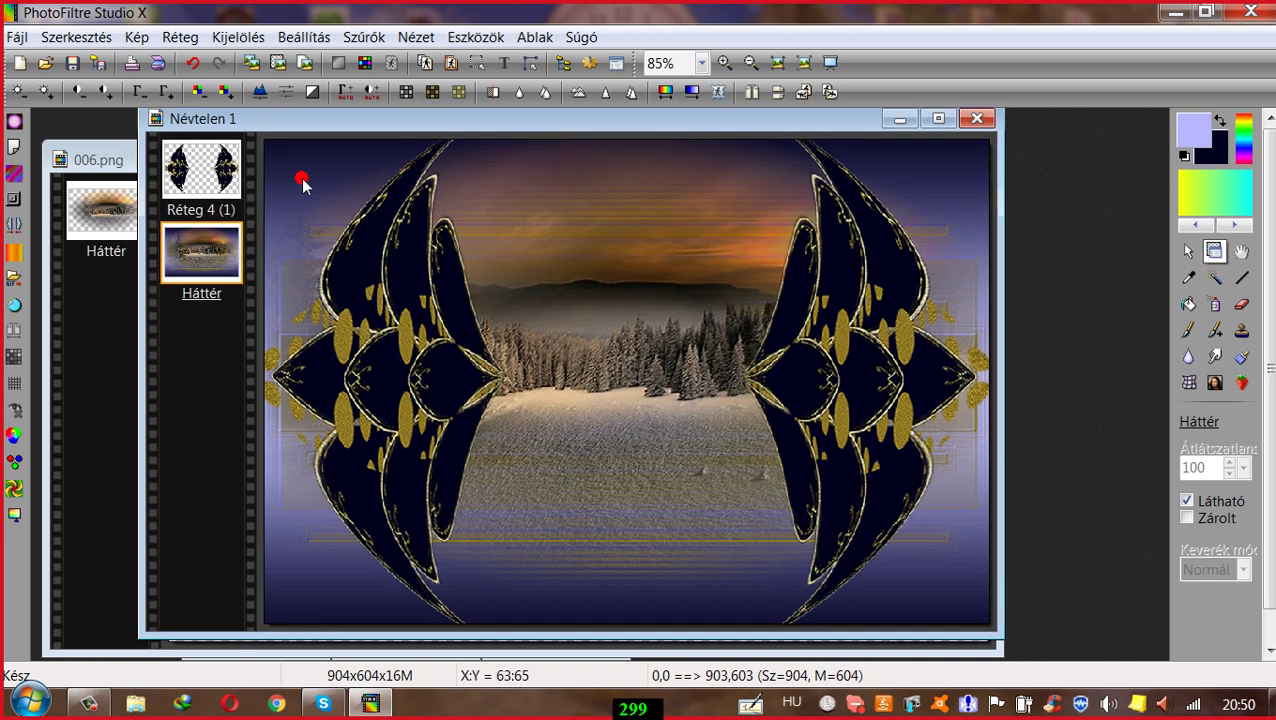
Step: Minimize 006.png and copy the gold floral branch from viragarany.png into Névtelen 1 as a new layer
left_click(127, 305)
left_click(898, 152)
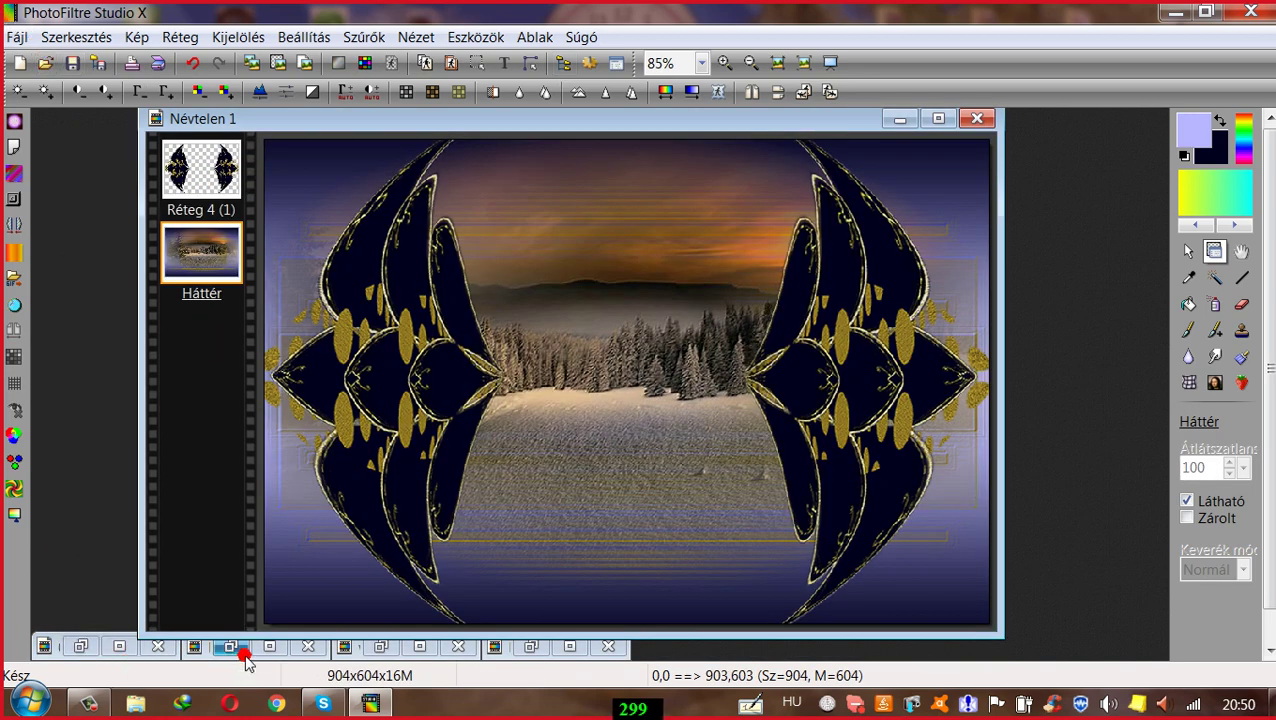
left_click(380, 646)
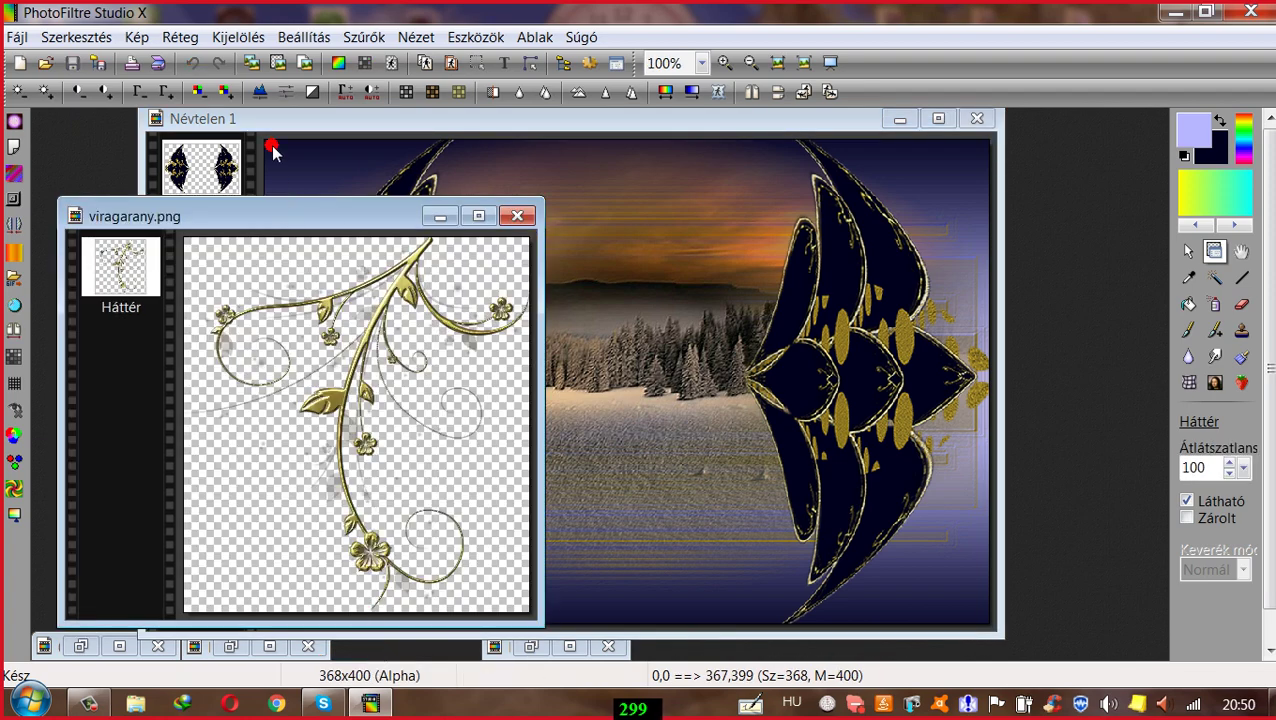
left_click(72, 37)
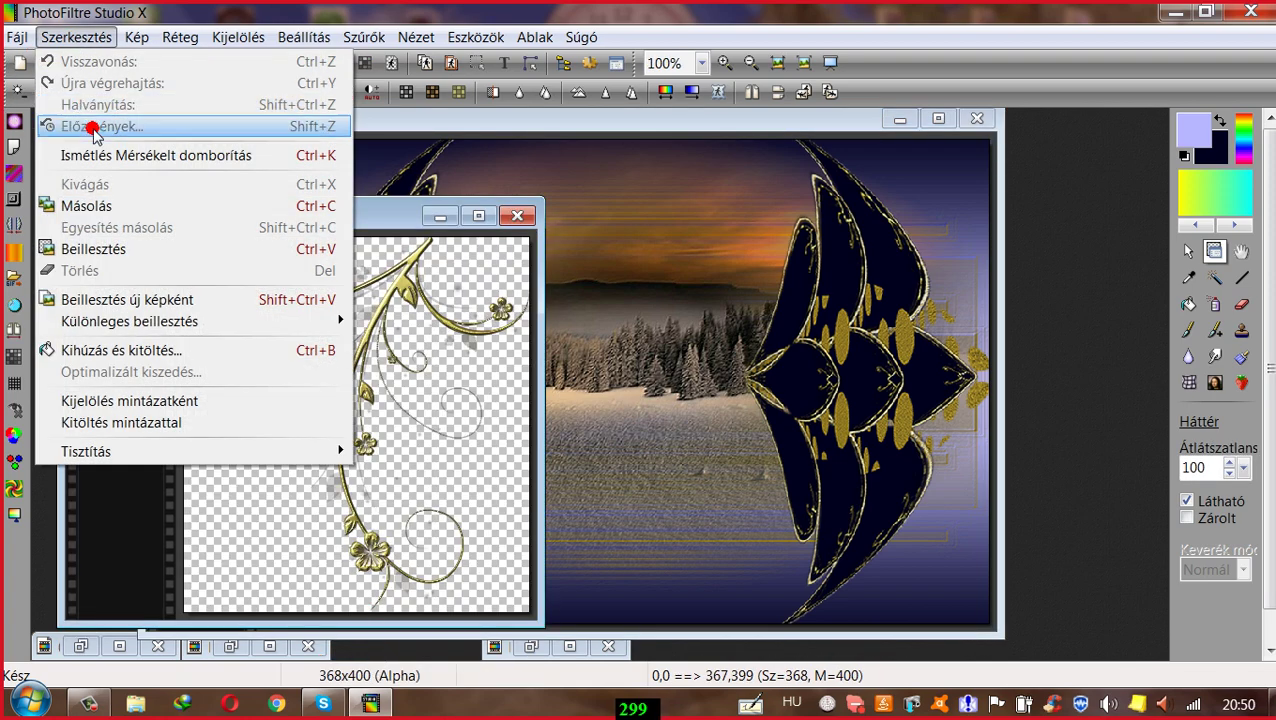
left_click(106, 207)
left_click(300, 120)
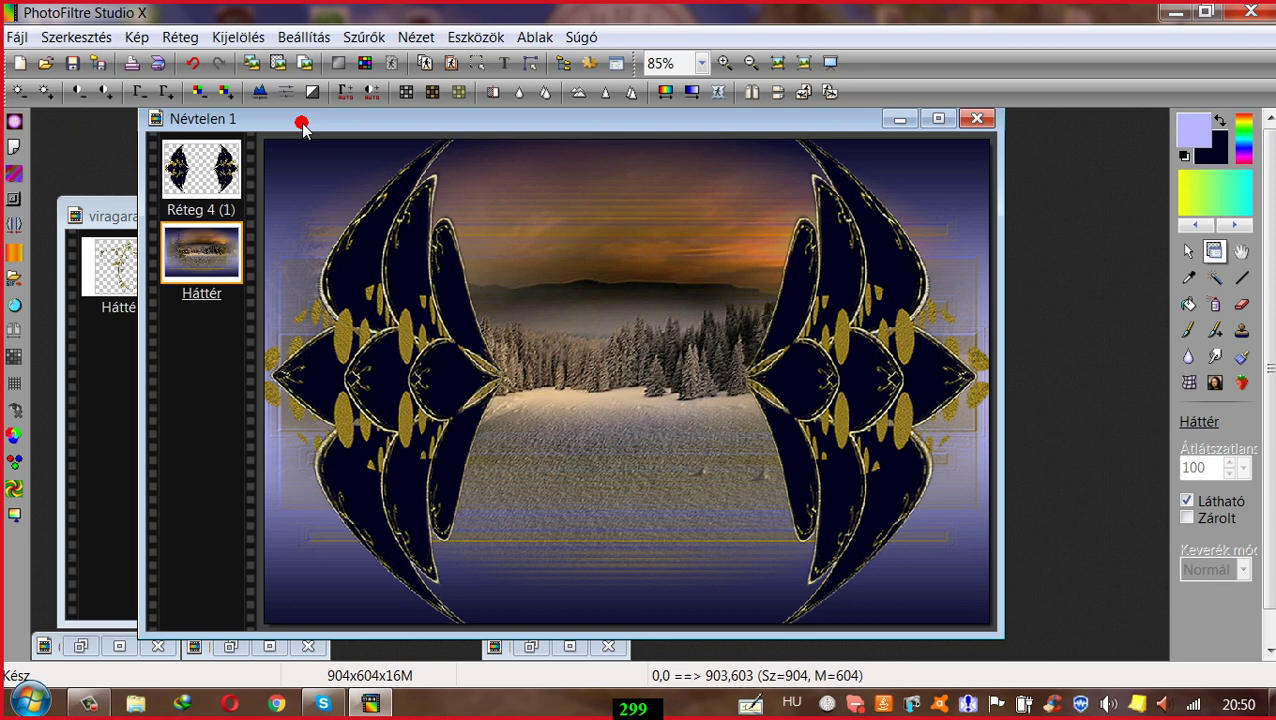
left_click(80, 37)
left_click(100, 249)
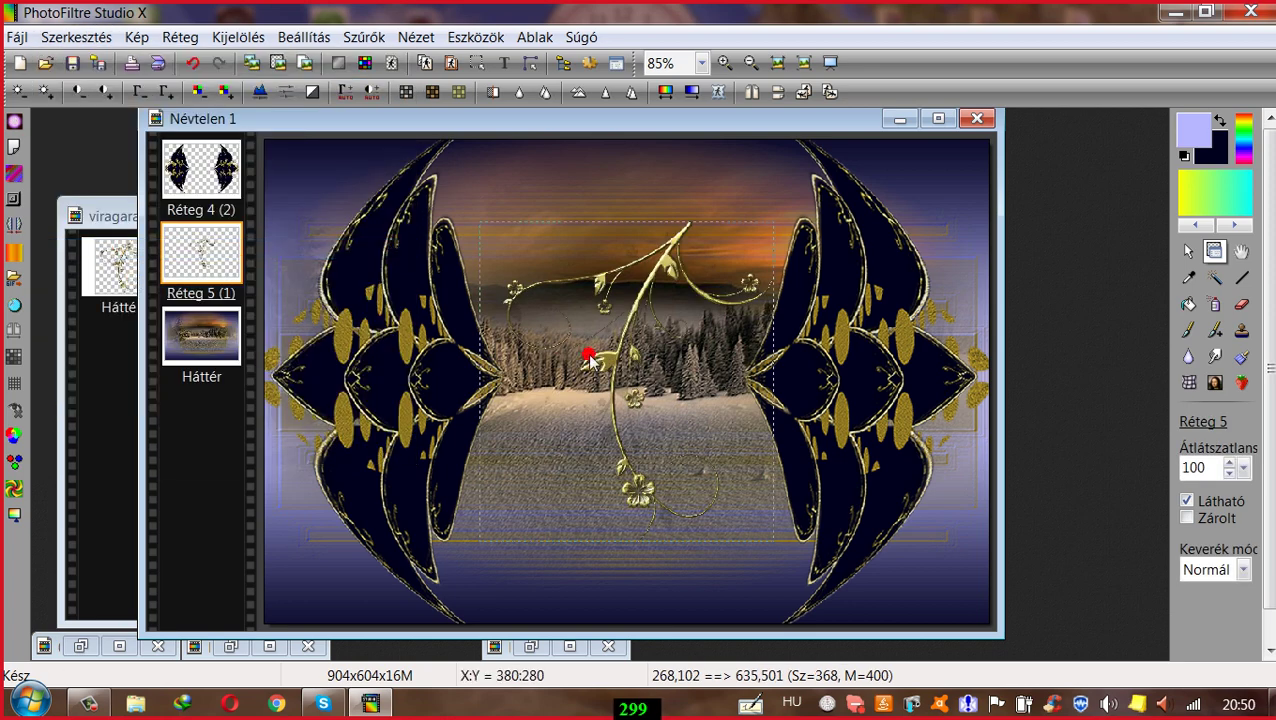
Step: Rotate the floral branch layer Réteg 5 by 90° clockwise and place it above Réteg 4 at about 68,-125
left_click(830, 92)
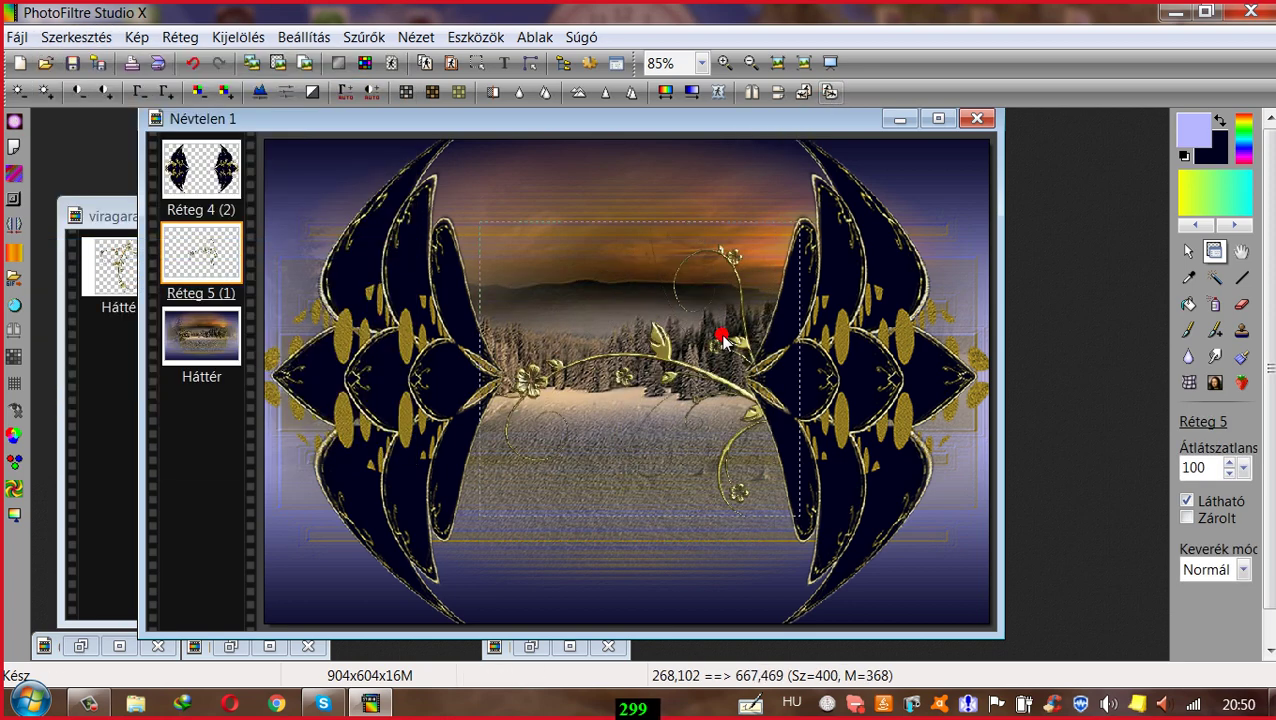
left_click_drag(655, 345, 547, 159)
left_click_drag(207, 246, 207, 190)
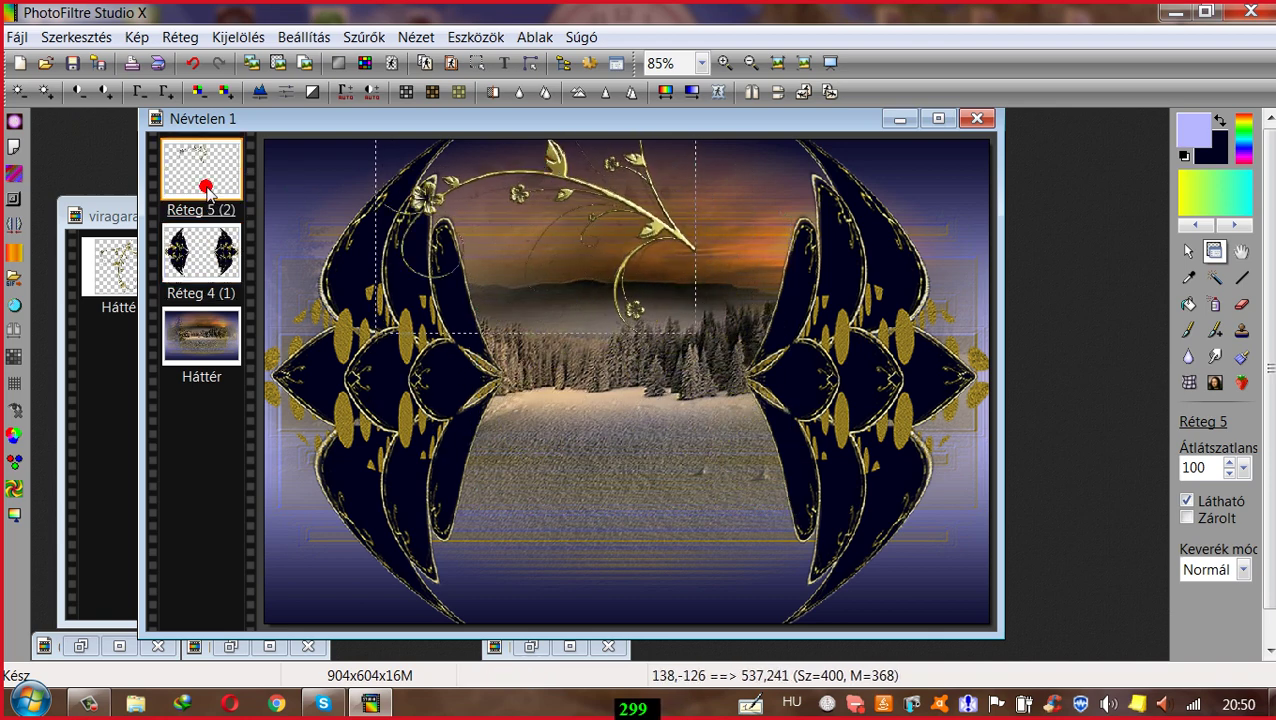
left_click_drag(558, 170, 527, 169)
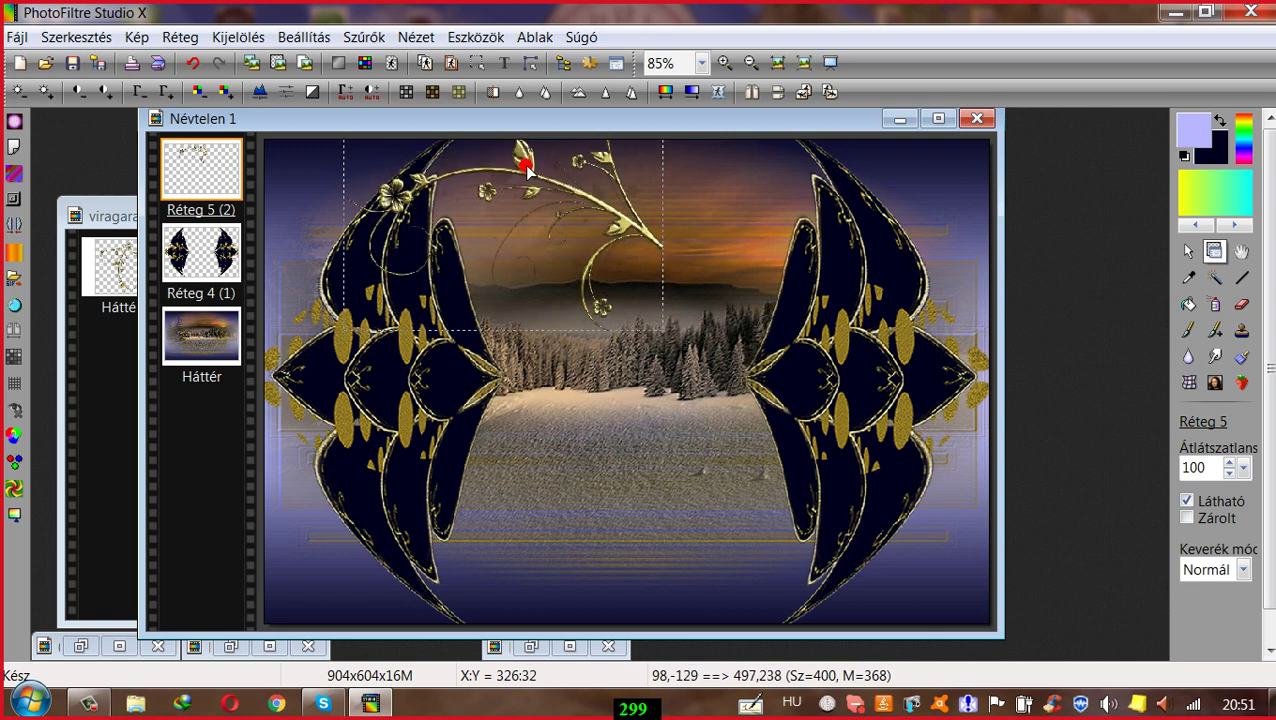
mouse_move(527, 169)
left_mouse_down()
mouse_move(496, 149)
mouse_move(502, 140)
mouse_move(502, 177)
mouse_move(502, 137)
mouse_move(503, 172)
left_mouse_up()
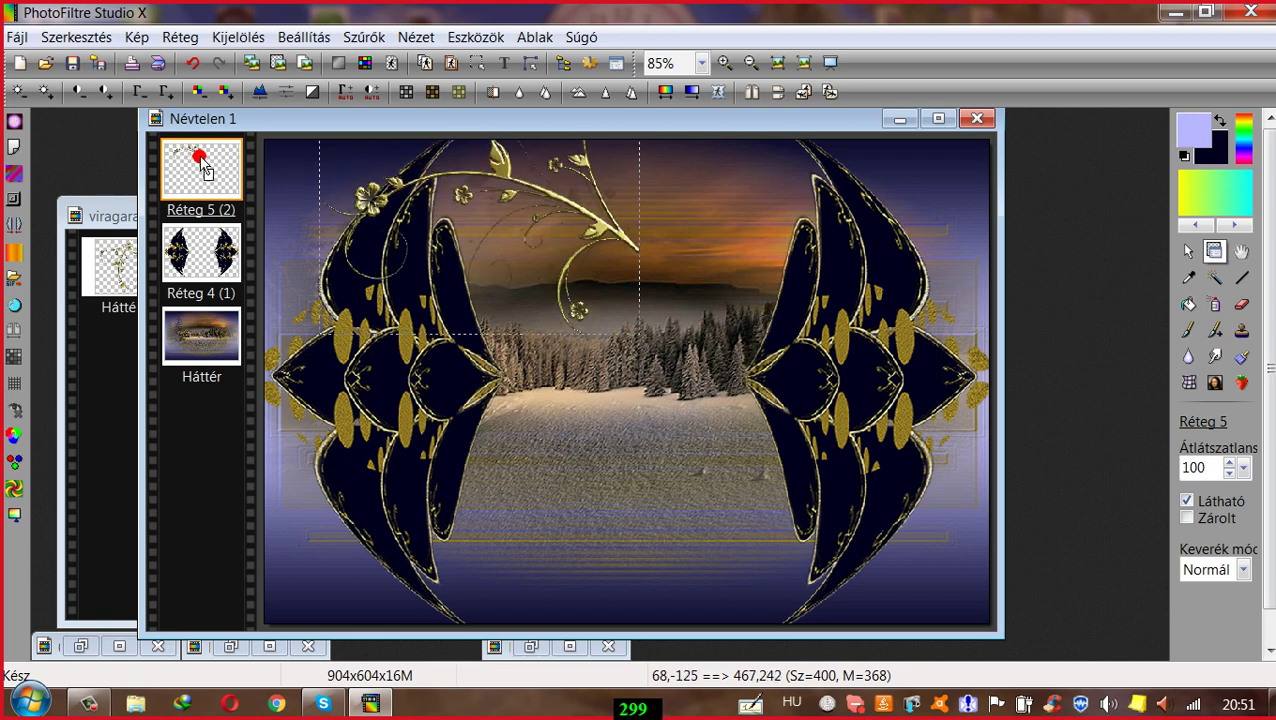
Step: Duplicate the floral branch layer and flip the copy horizontally, placing it at about 466,-127 so both stems meet
left_click(186, 37)
left_click(177, 85)
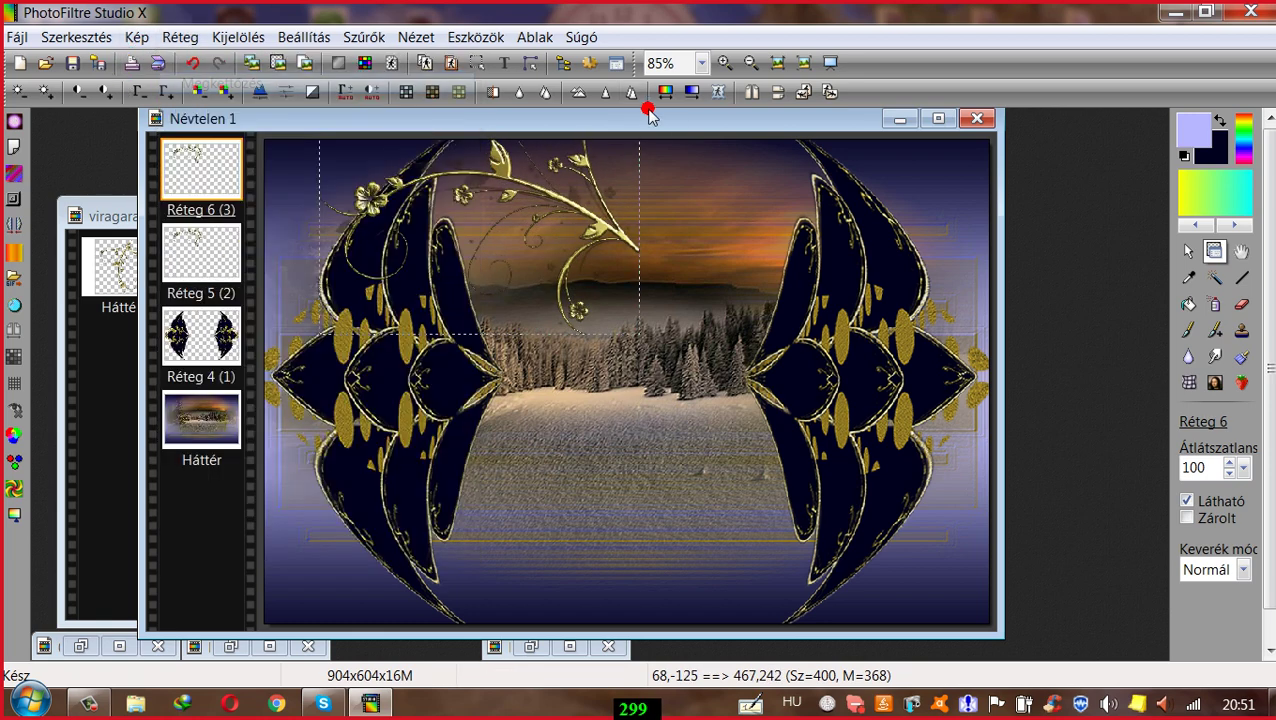
left_click(754, 92)
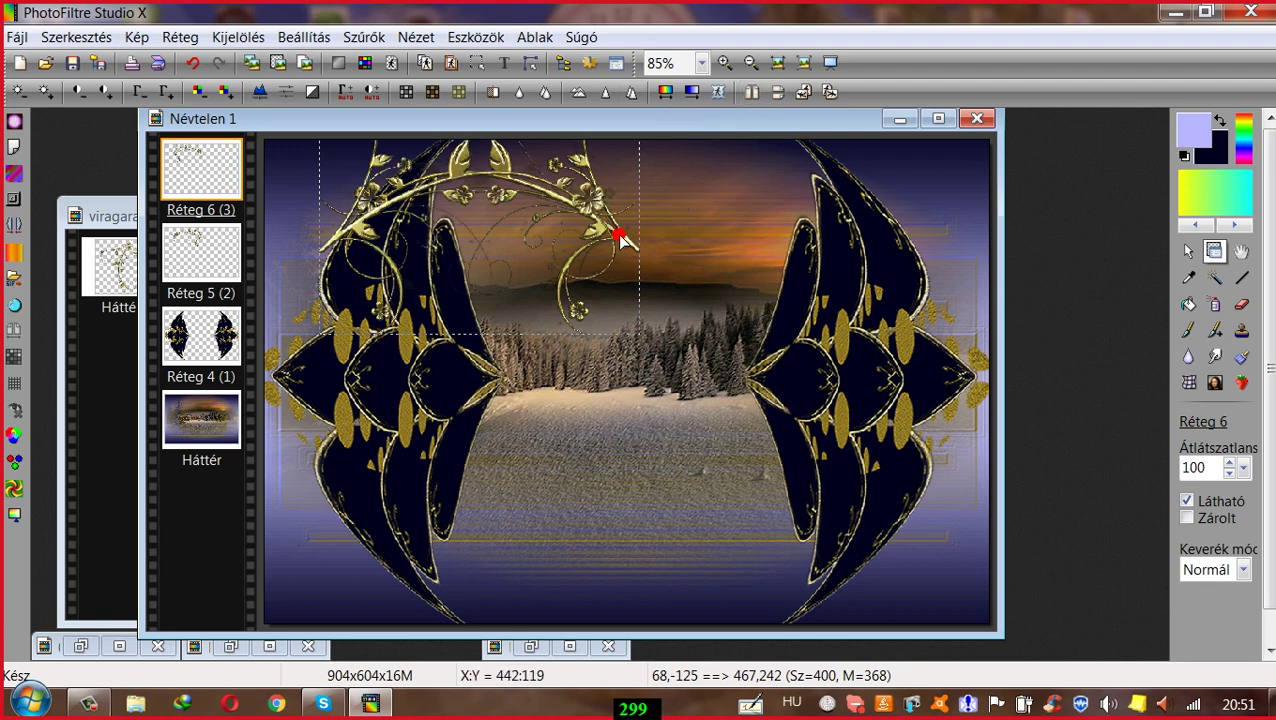
left_click_drag(620, 240, 784, 169)
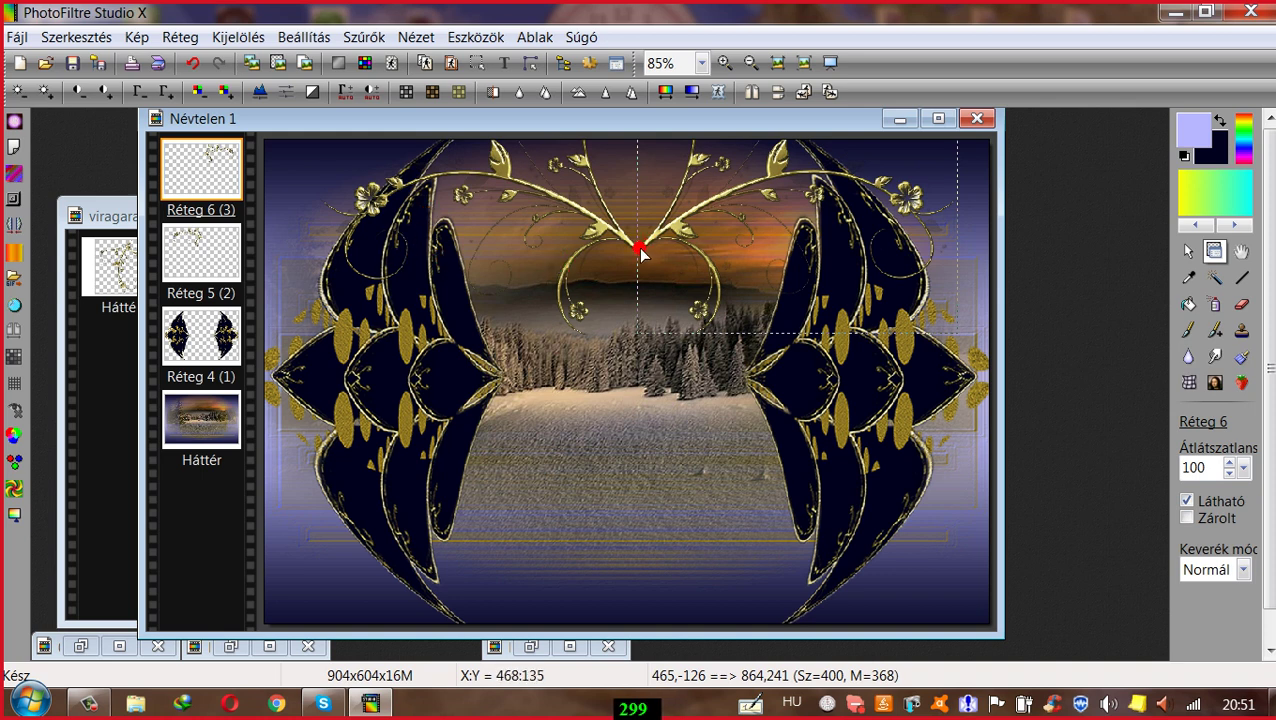
left_click_drag(641, 249, 642, 248)
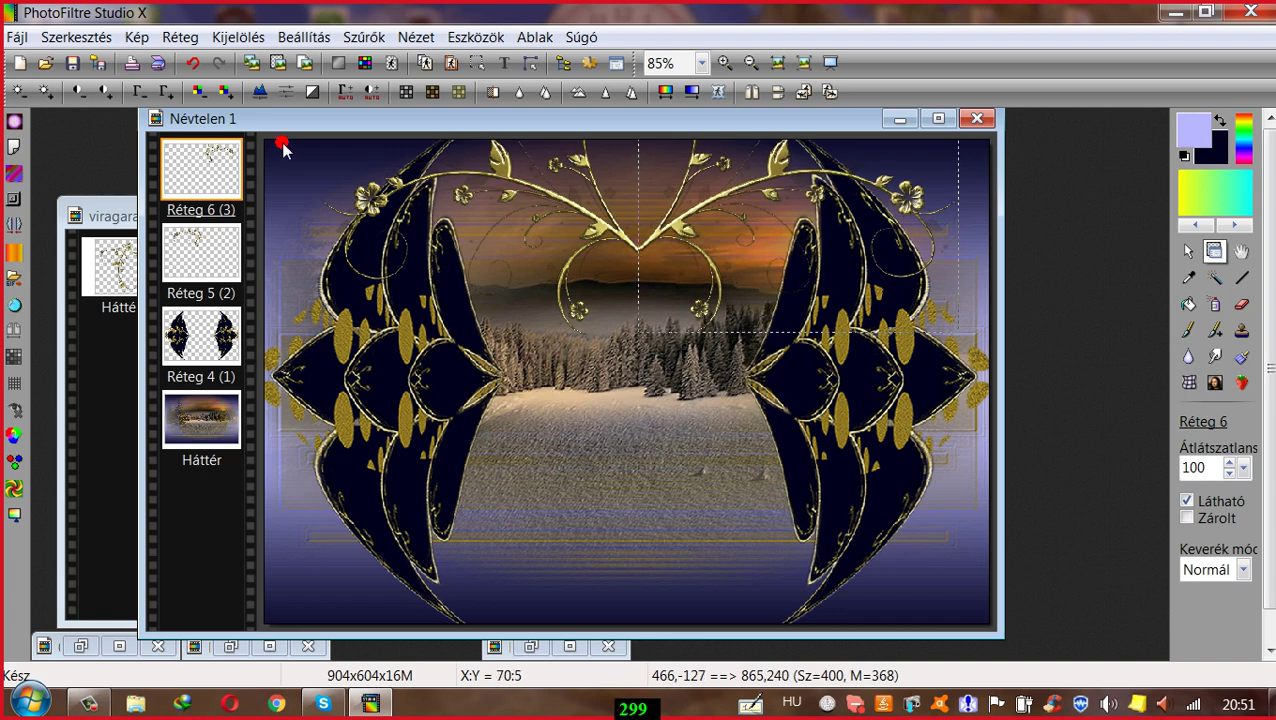
Step: Merge the flipped branch copy into Réteg 5 and move the joined floral pair to about 48,-160
right_click(212, 148)
left_click(320, 453)
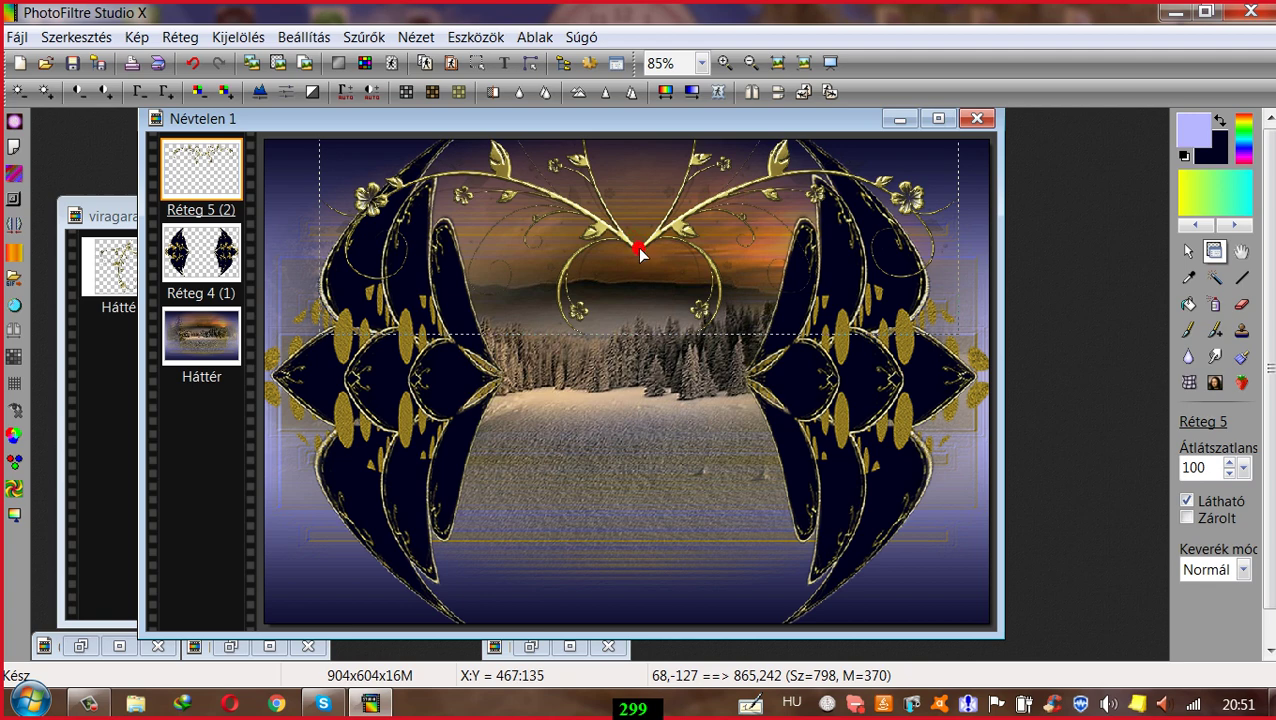
left_click_drag(641, 249, 621, 222)
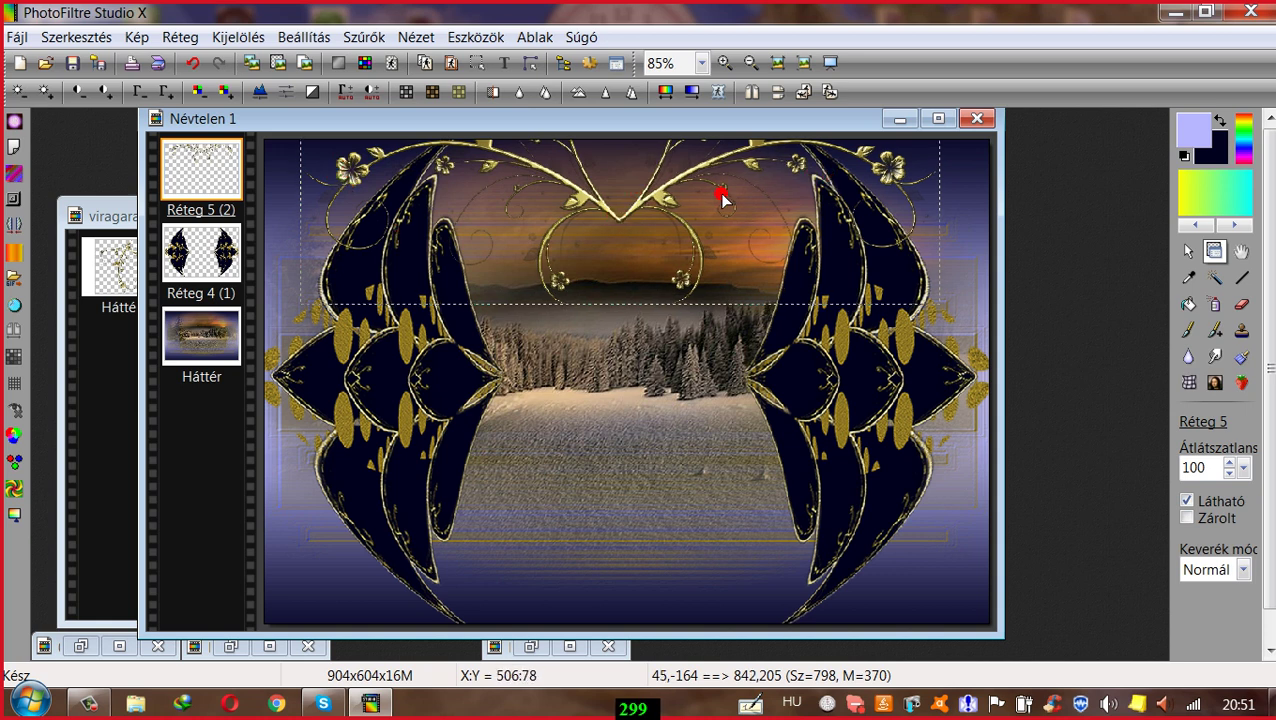
mouse_move(617, 221)
left_mouse_down()
mouse_move(624, 306)
mouse_move(615, 226)
mouse_move(615, 250)
mouse_move(633, 234)
mouse_move(618, 221)
left_mouse_up()
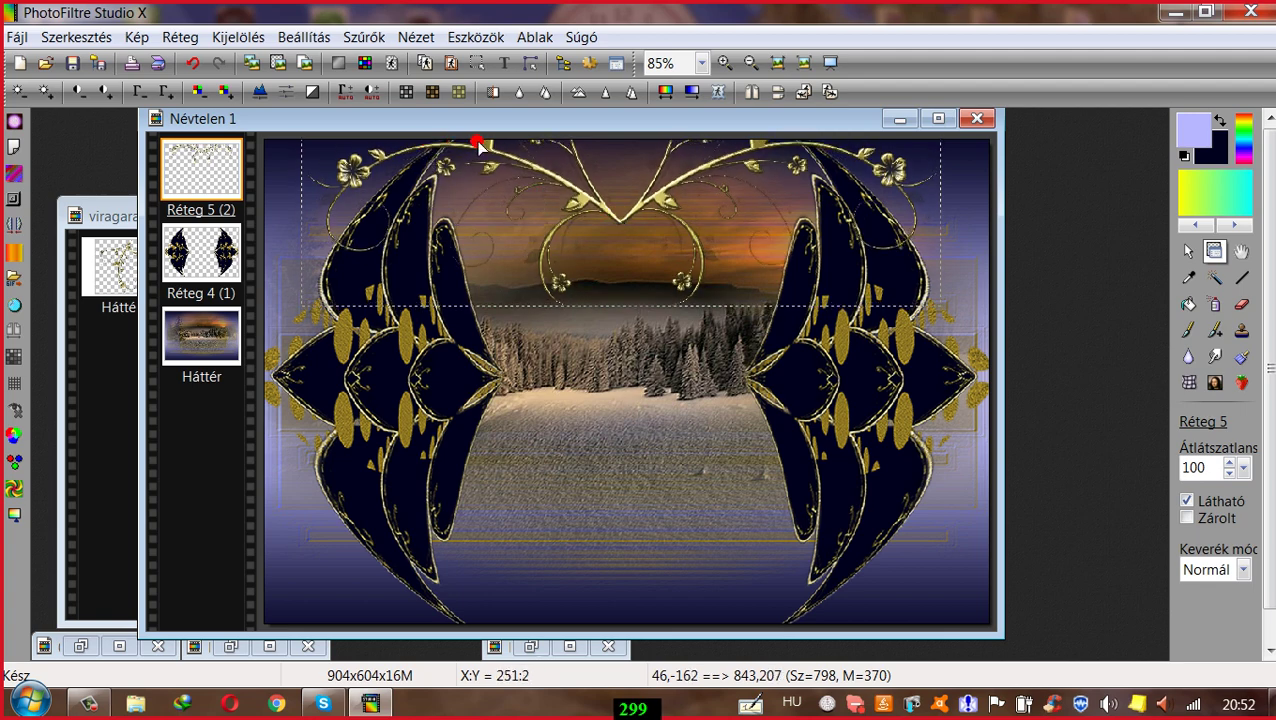
left_click_drag(620, 222, 620, 225)
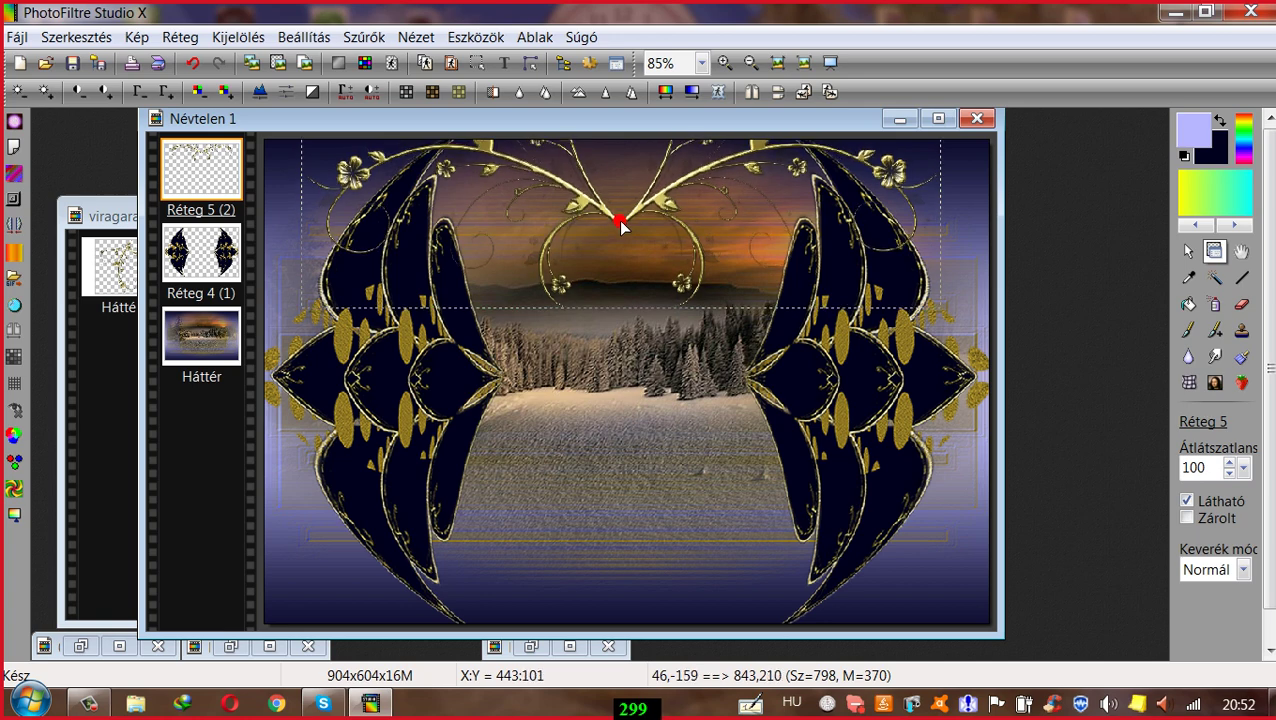
left_click_drag(619, 226, 620, 223)
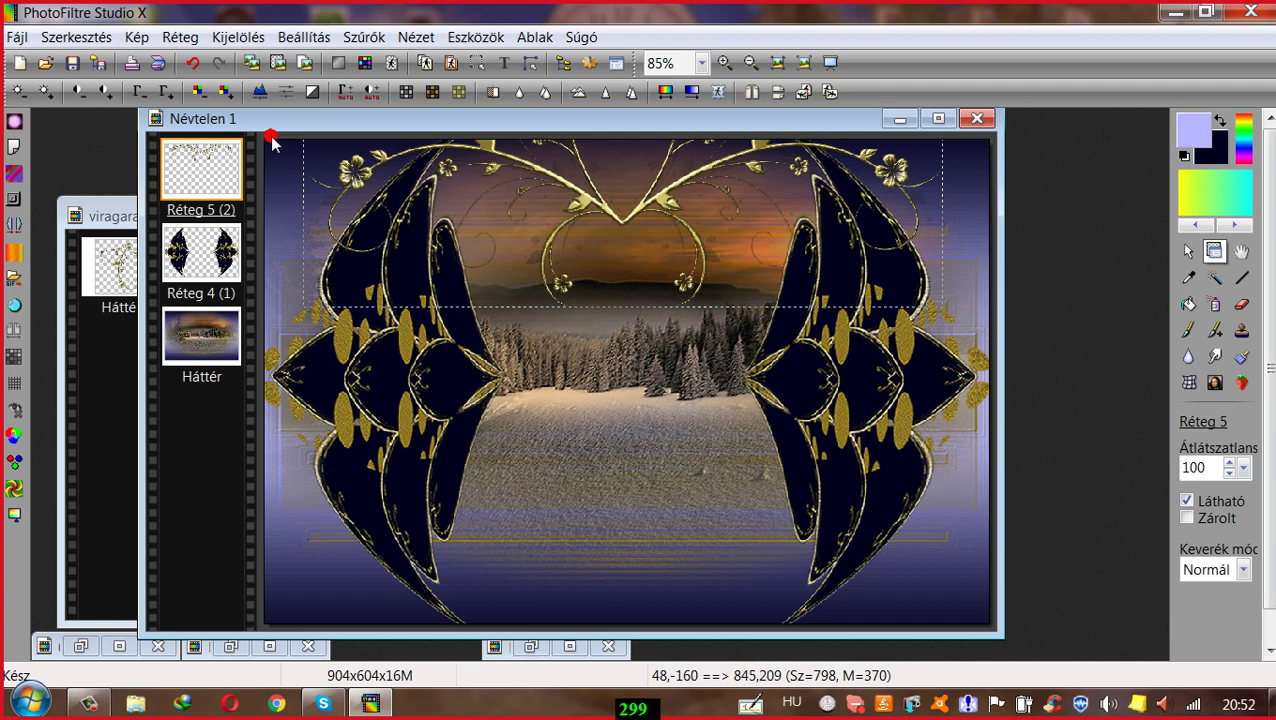
Step: Align the floral pair layer Réteg 5 to the top centre of the image, and raise it to about 56,-161
right_click(172, 172)
left_click(210, 276)
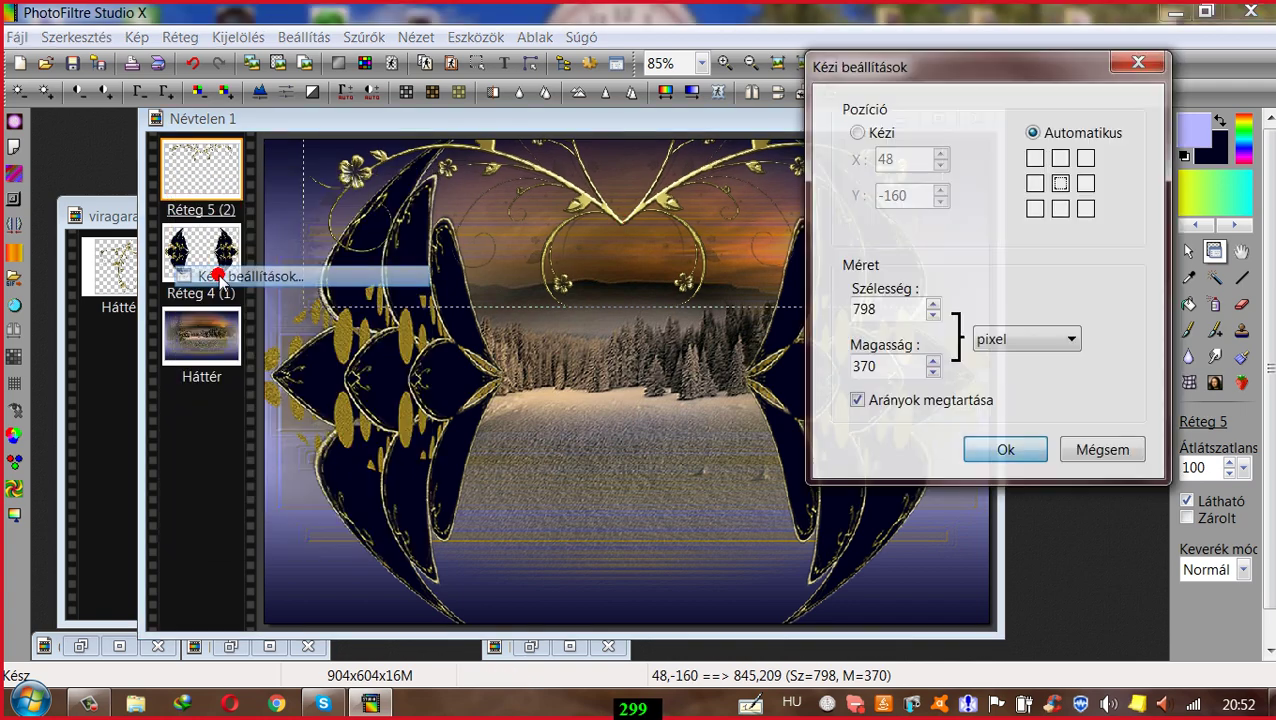
left_click(1060, 158)
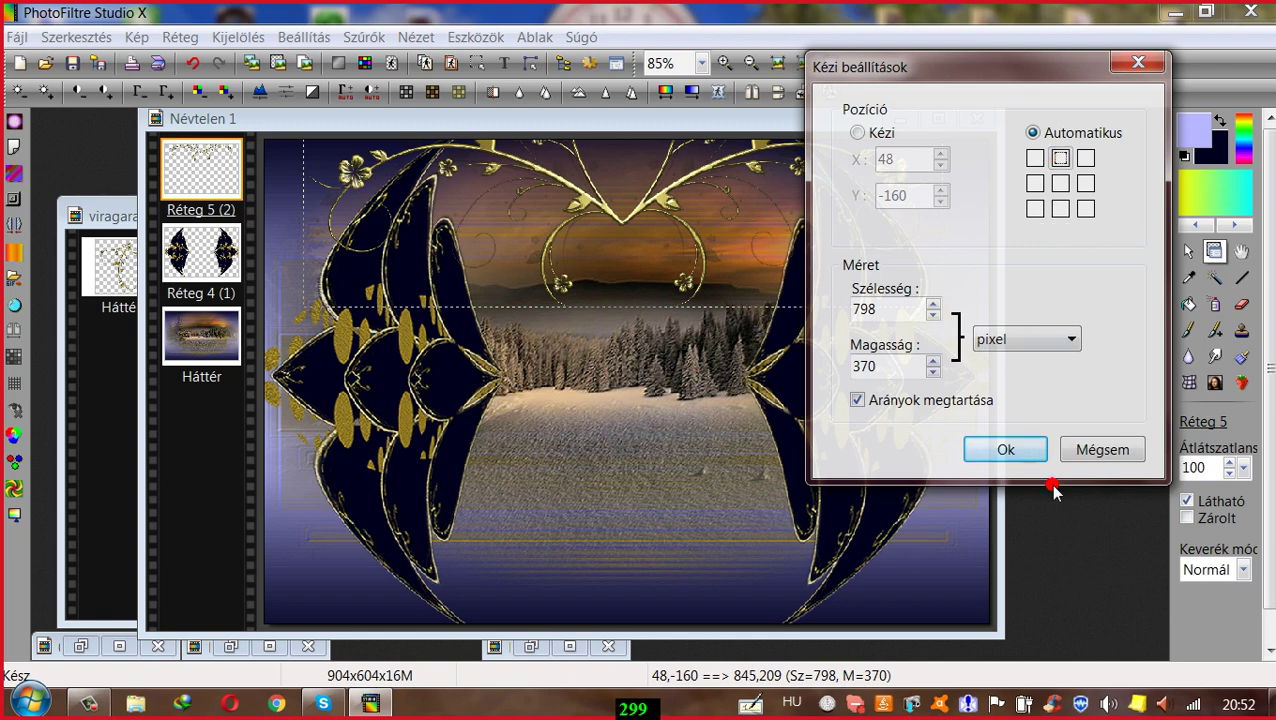
left_click(1024, 449)
left_click(612, 352)
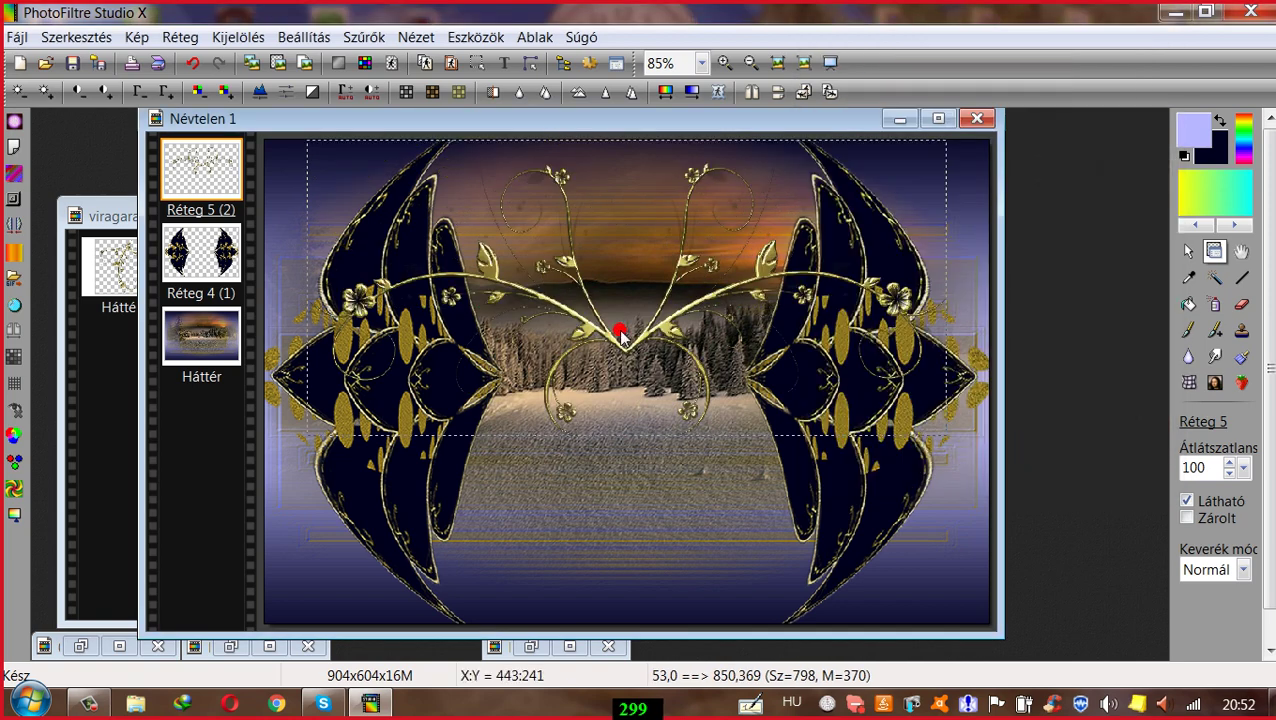
left_click(627, 352)
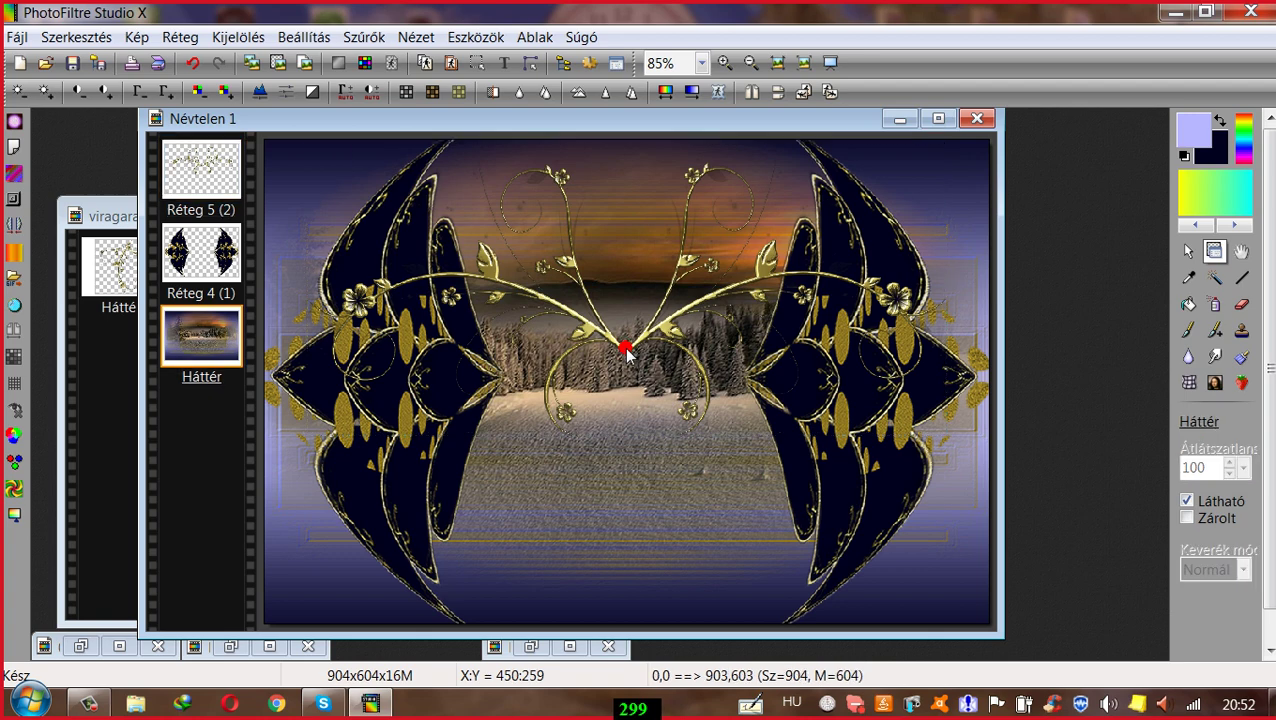
left_click_drag(625, 347, 625, 218)
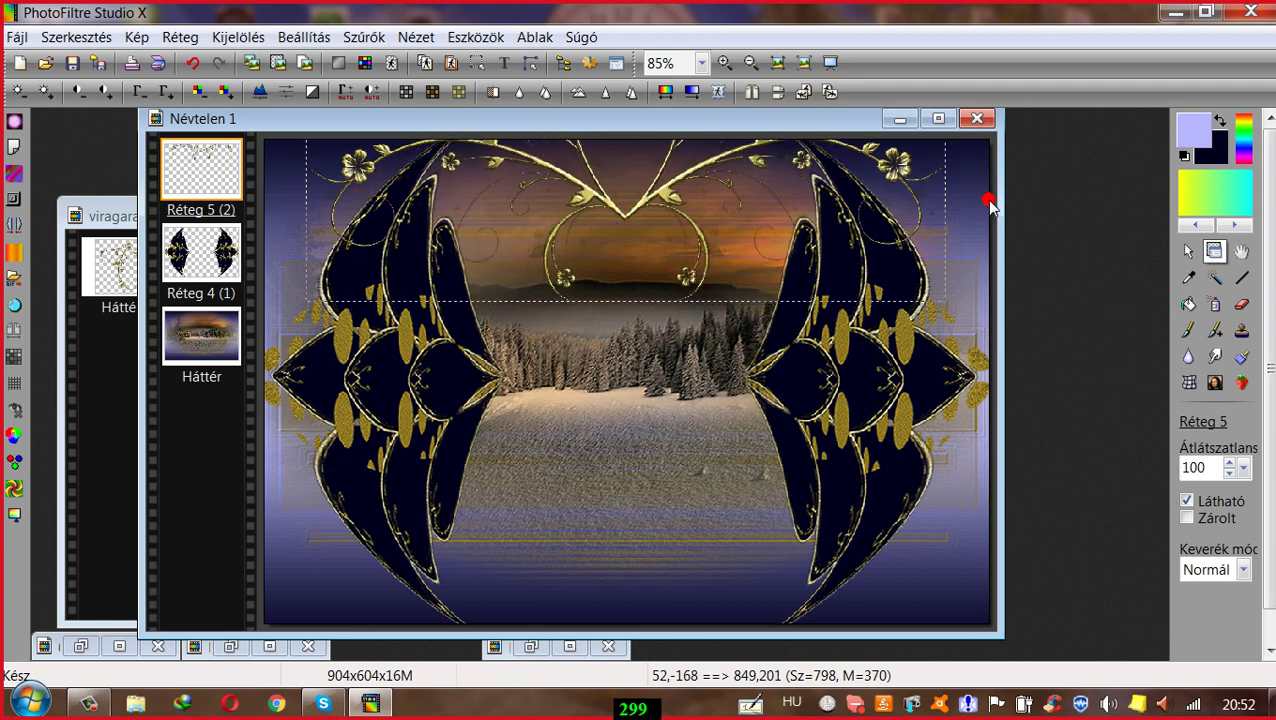
left_click_drag(622, 214, 626, 223)
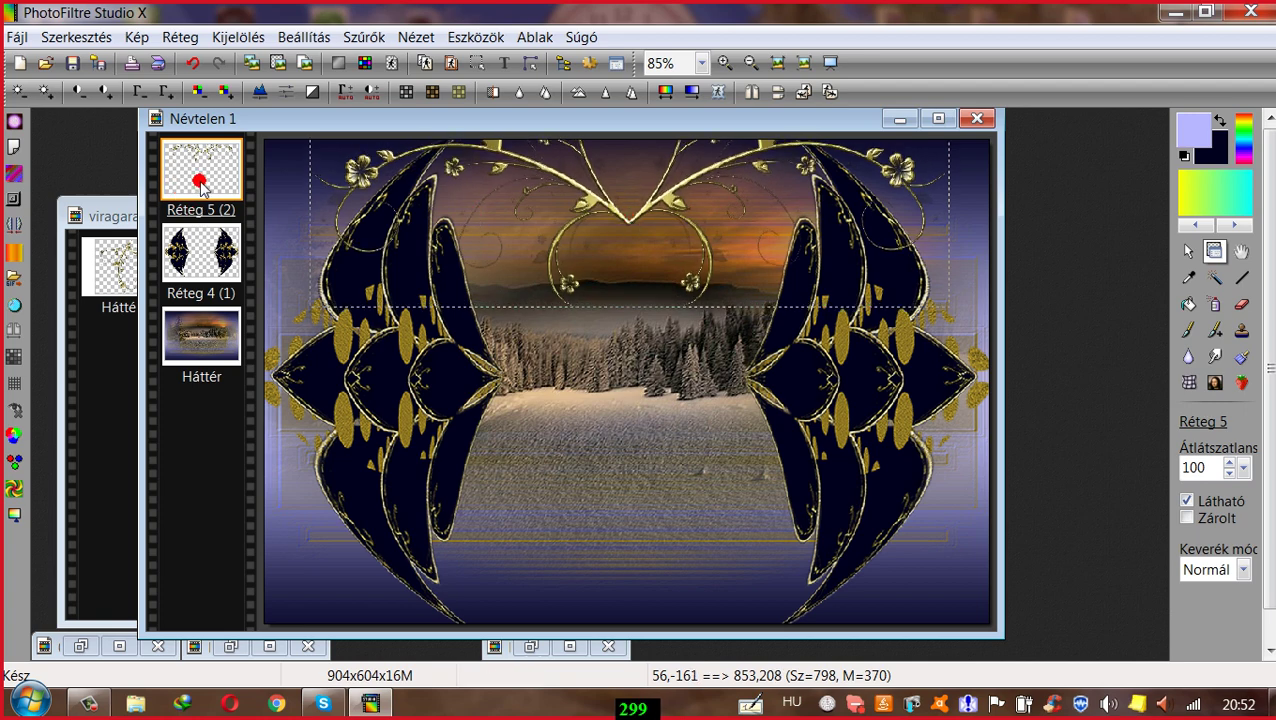
Step: Duplicate the floral pair layer and flip the copy vertically, placing it along the image's lower edge at about 55,399
left_click(181, 38)
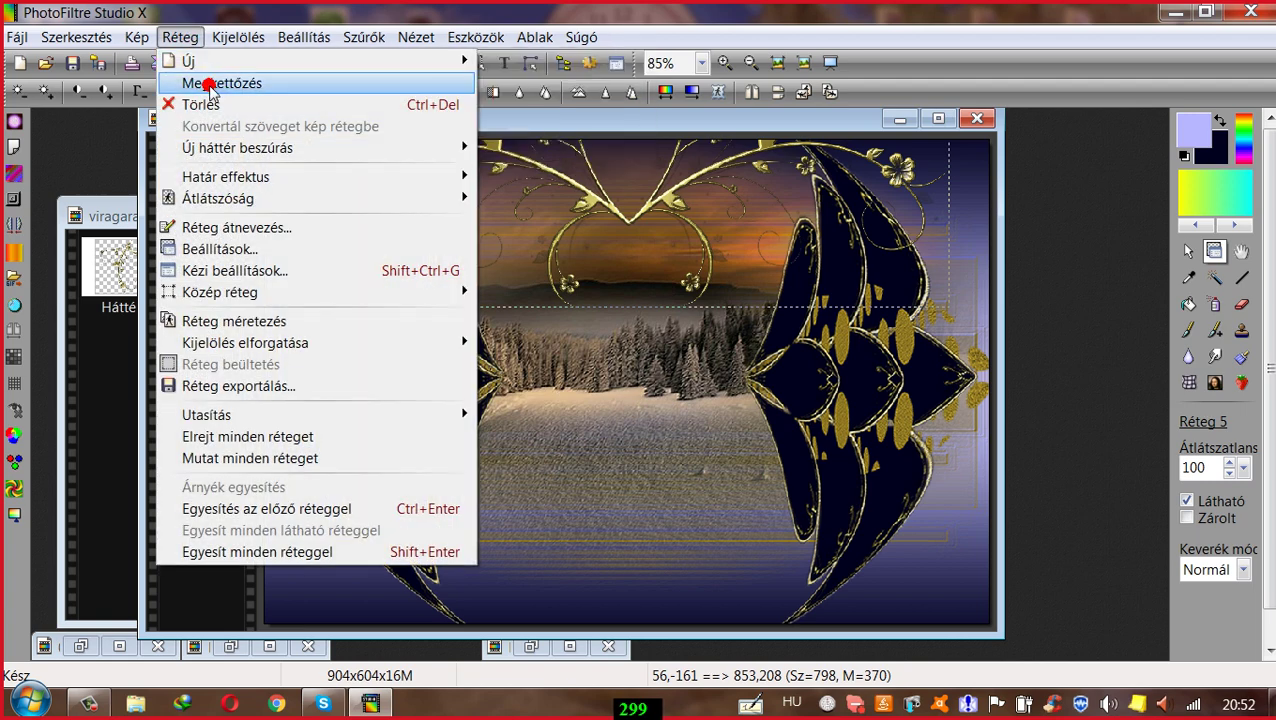
left_click(185, 83)
left_click(778, 92)
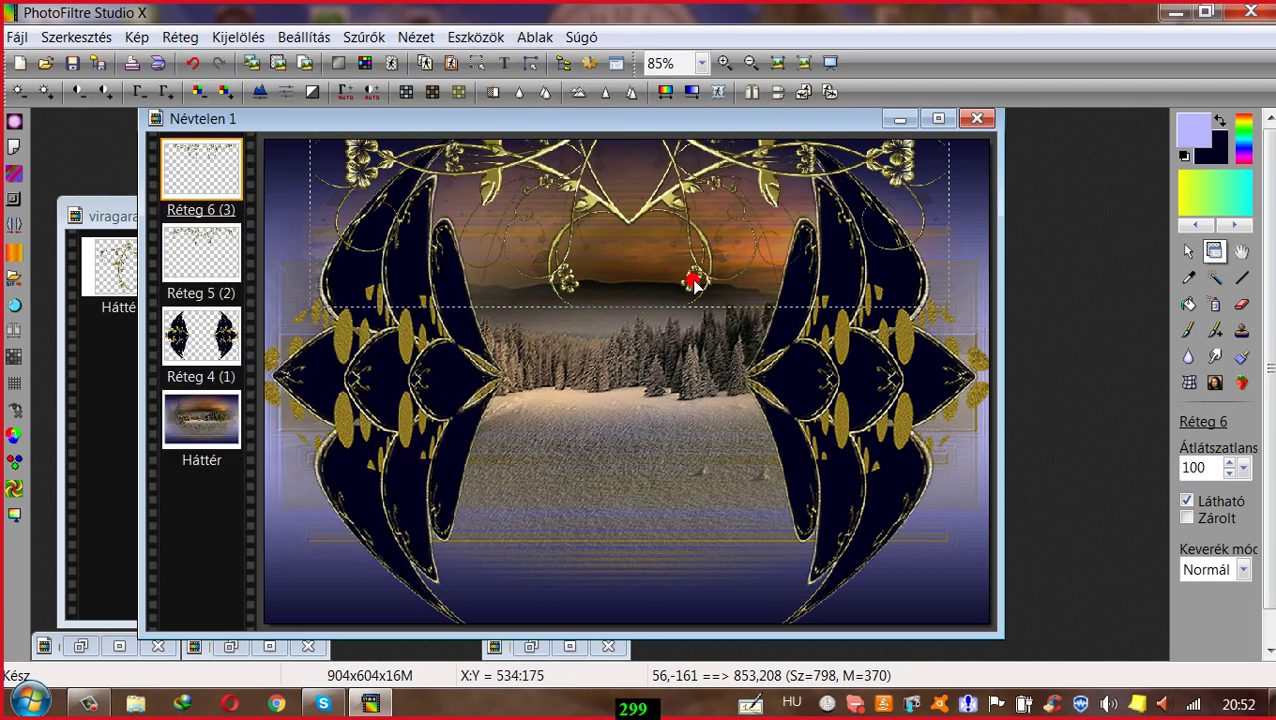
left_click_drag(693, 283, 707, 625)
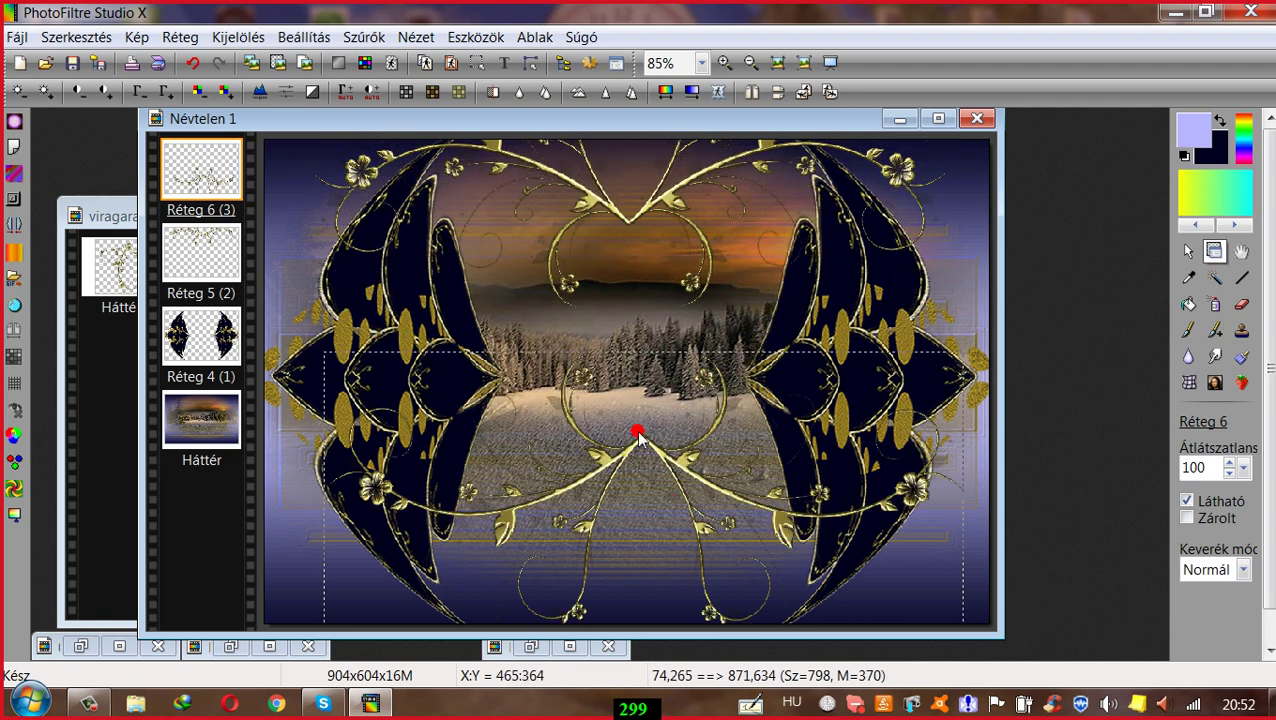
left_click_drag(640, 440, 623, 546)
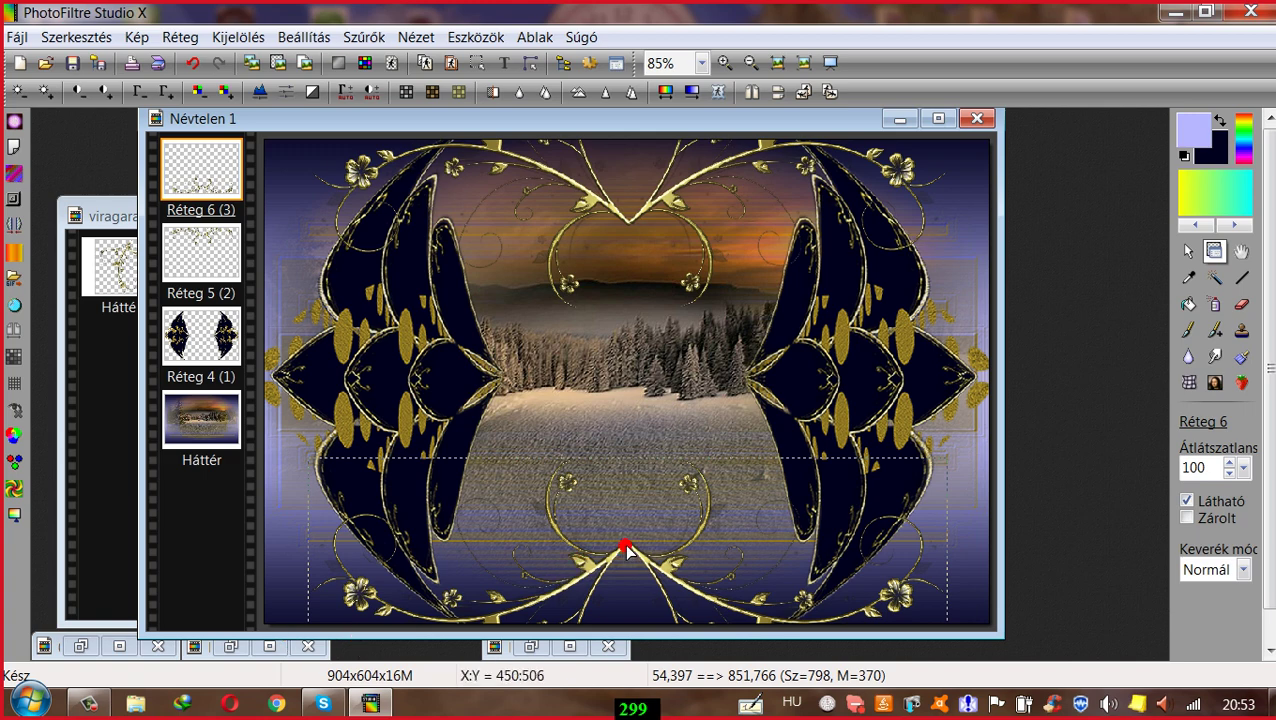
left_click_drag(626, 546, 628, 548)
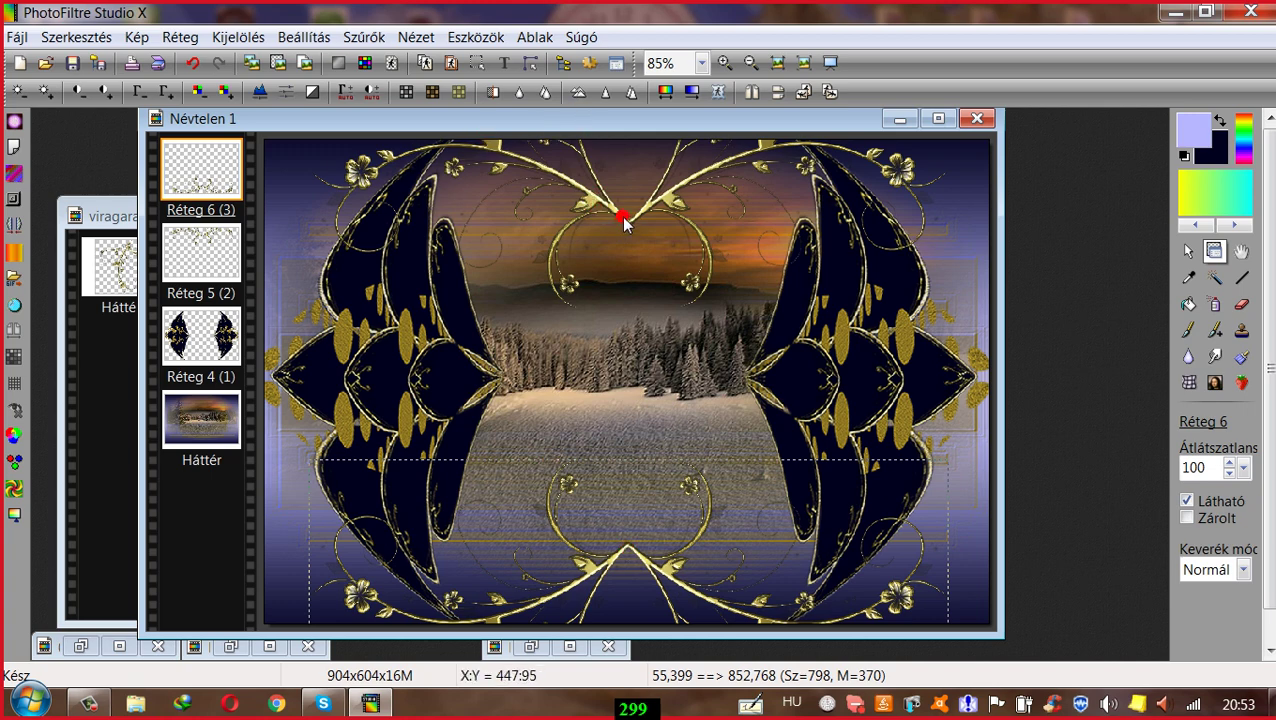
Step: Shift the mirrored petal layer Réteg 4 slightly to about -28,-84
key("Page_Down")
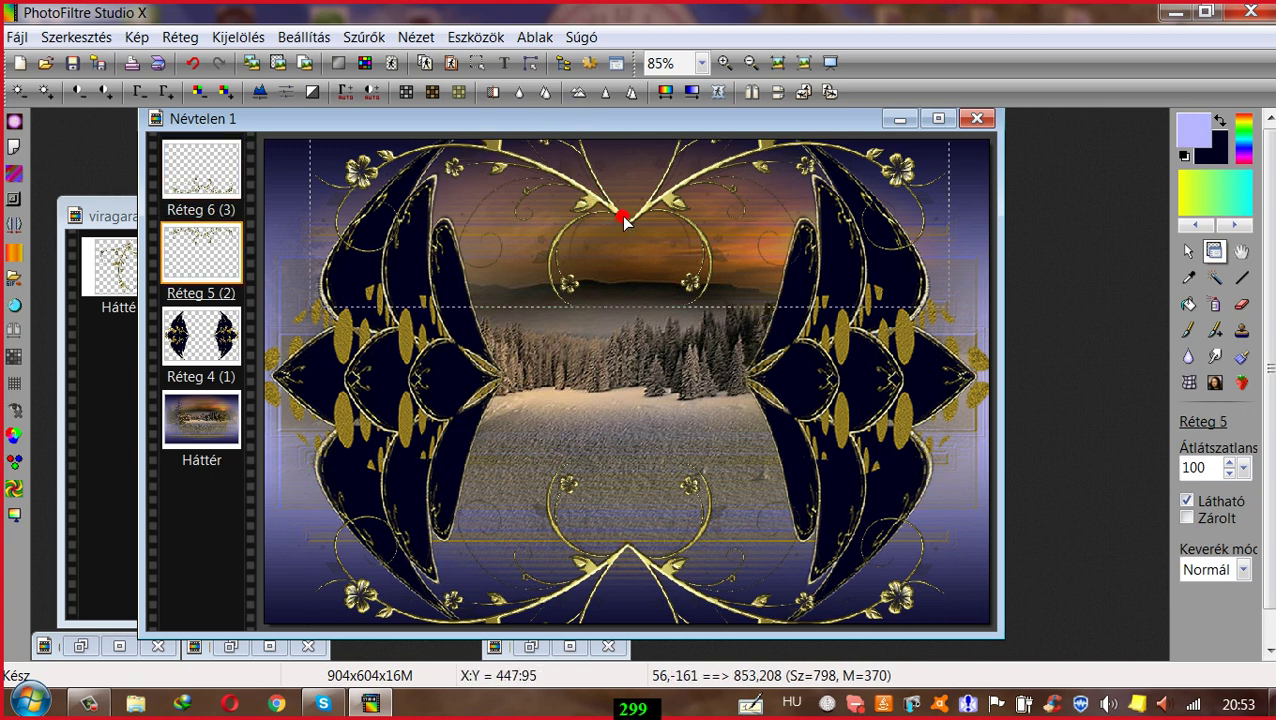
key("Page_Down")
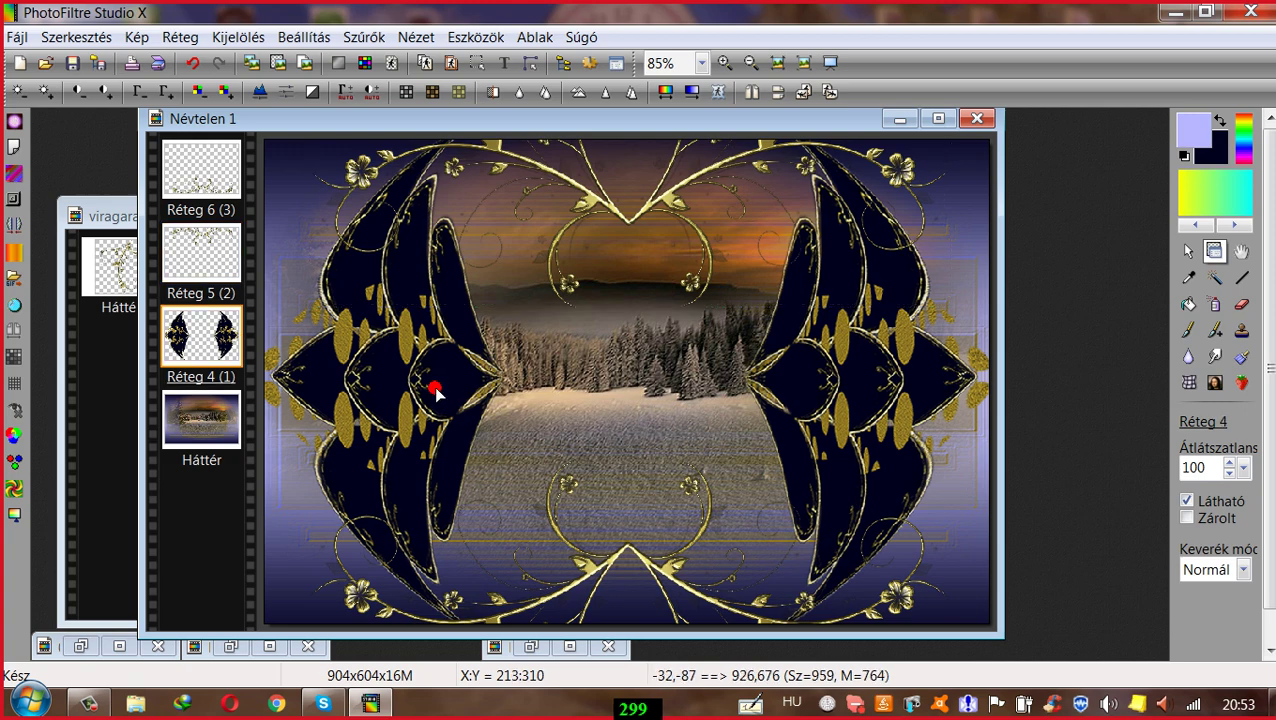
left_click_drag(436, 393, 436, 395)
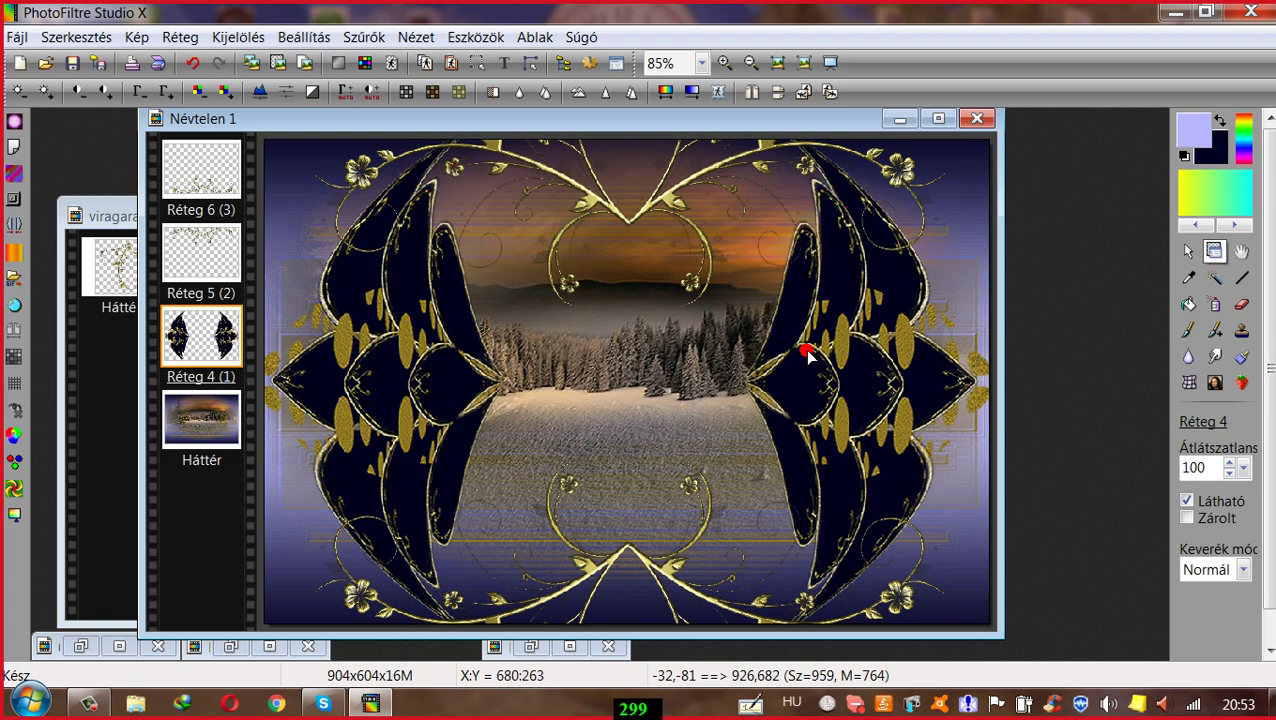
left_click_drag(800, 349, 802, 347)
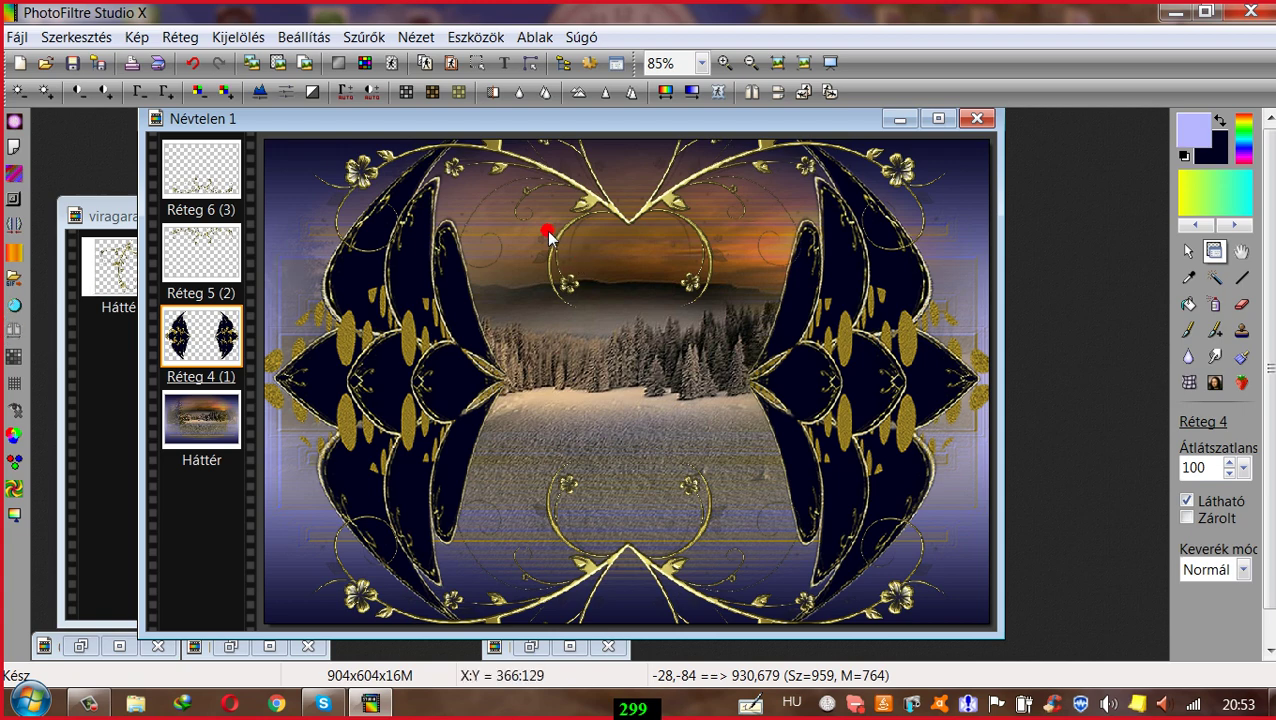
Step: Duplicate the lower floral pair layer Réteg 6 and rotate the copy 90° clockwise
left_click(178, 160)
left_click(172, 37)
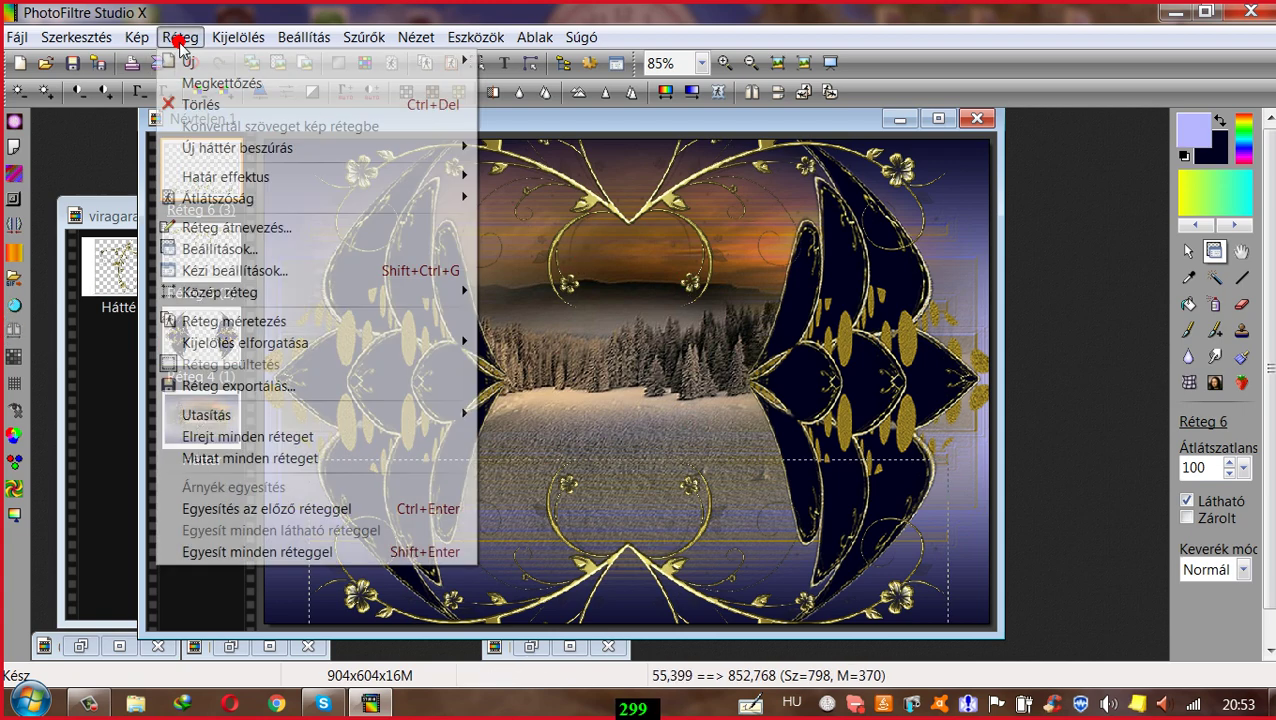
left_click(176, 82)
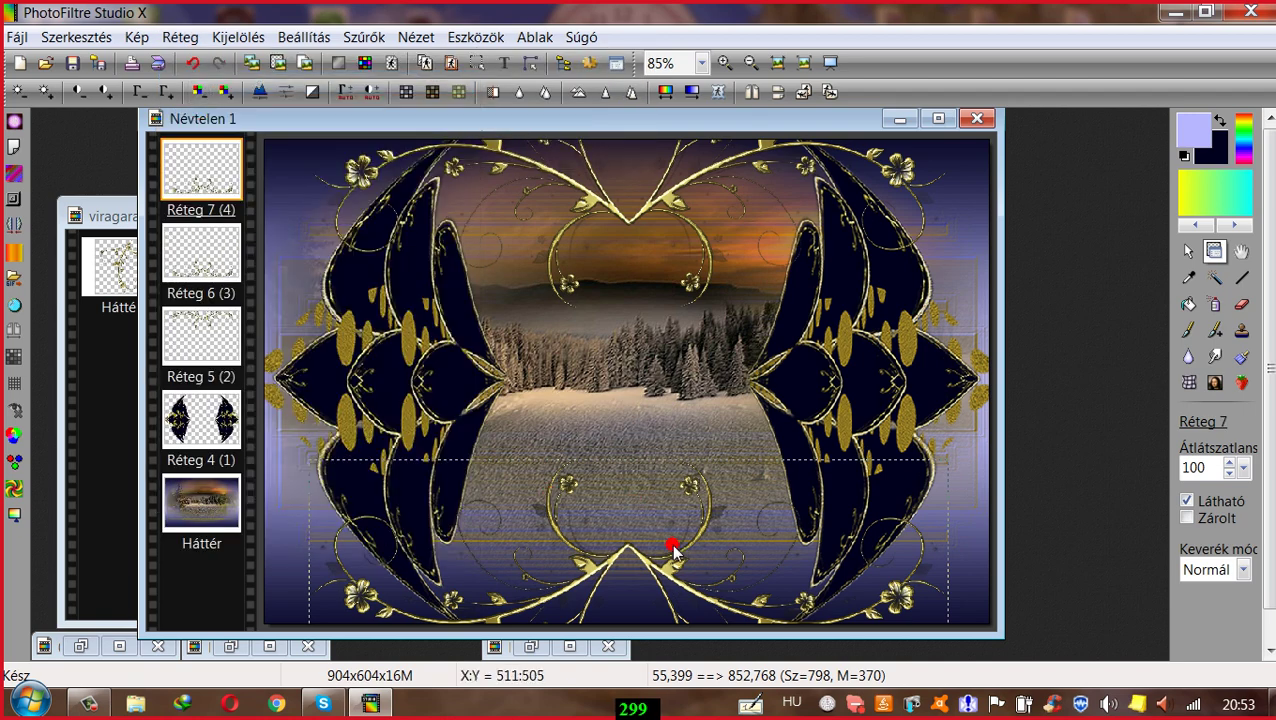
left_click_drag(634, 553, 640, 530)
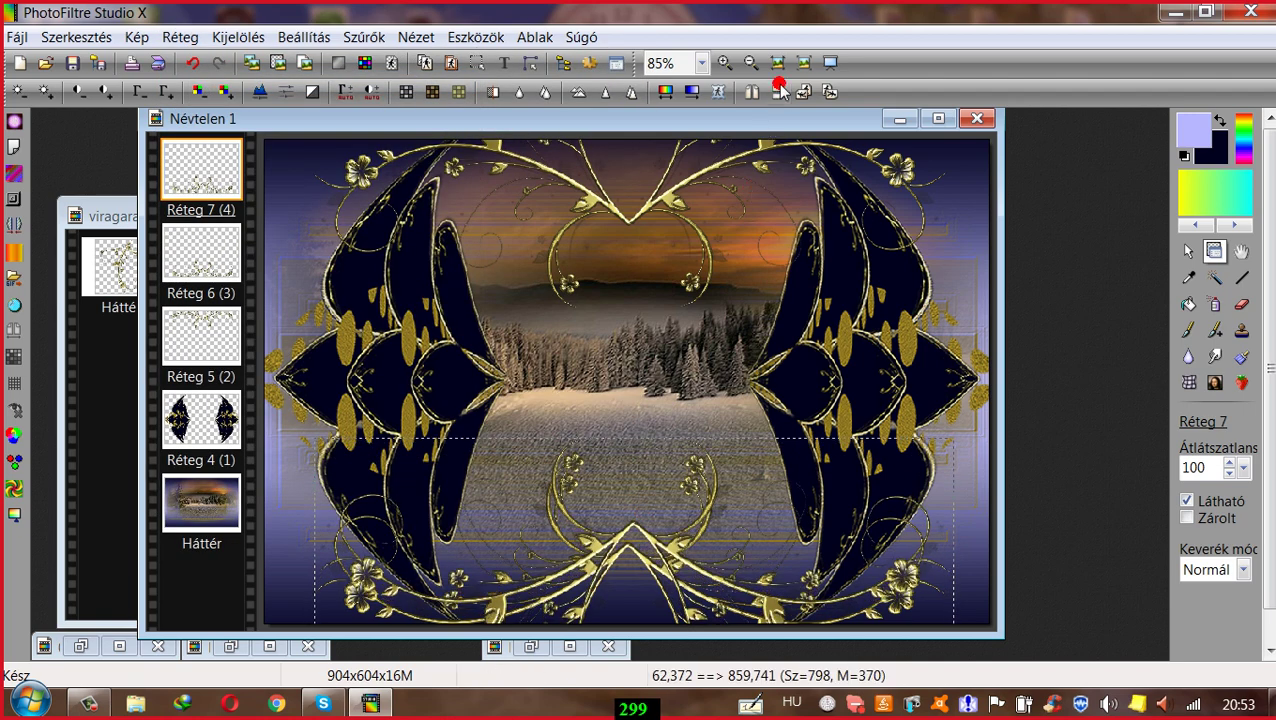
left_click(832, 92)
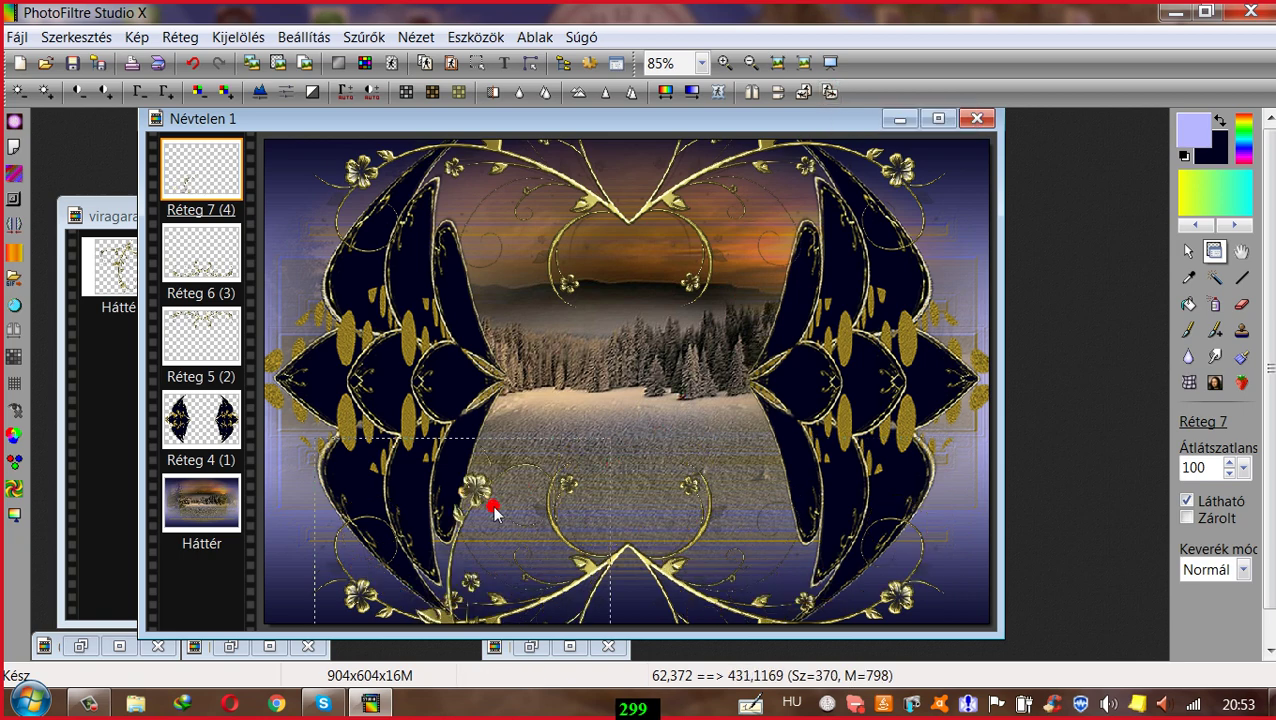
Step: Place the rotated floral pair along the image's left edge at about -139,-51 and reorder its layer below the petal layer Réteg 4
left_click_drag(476, 490, 350, 152)
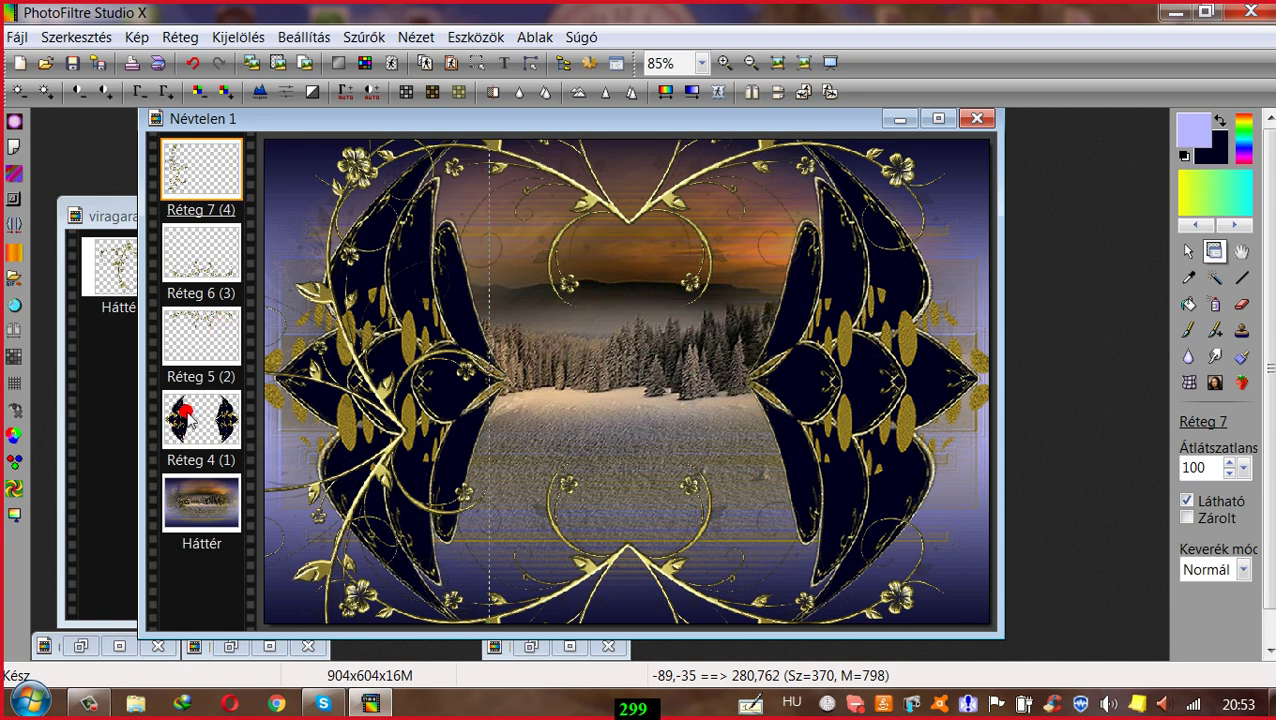
left_click_drag(177, 168, 188, 460)
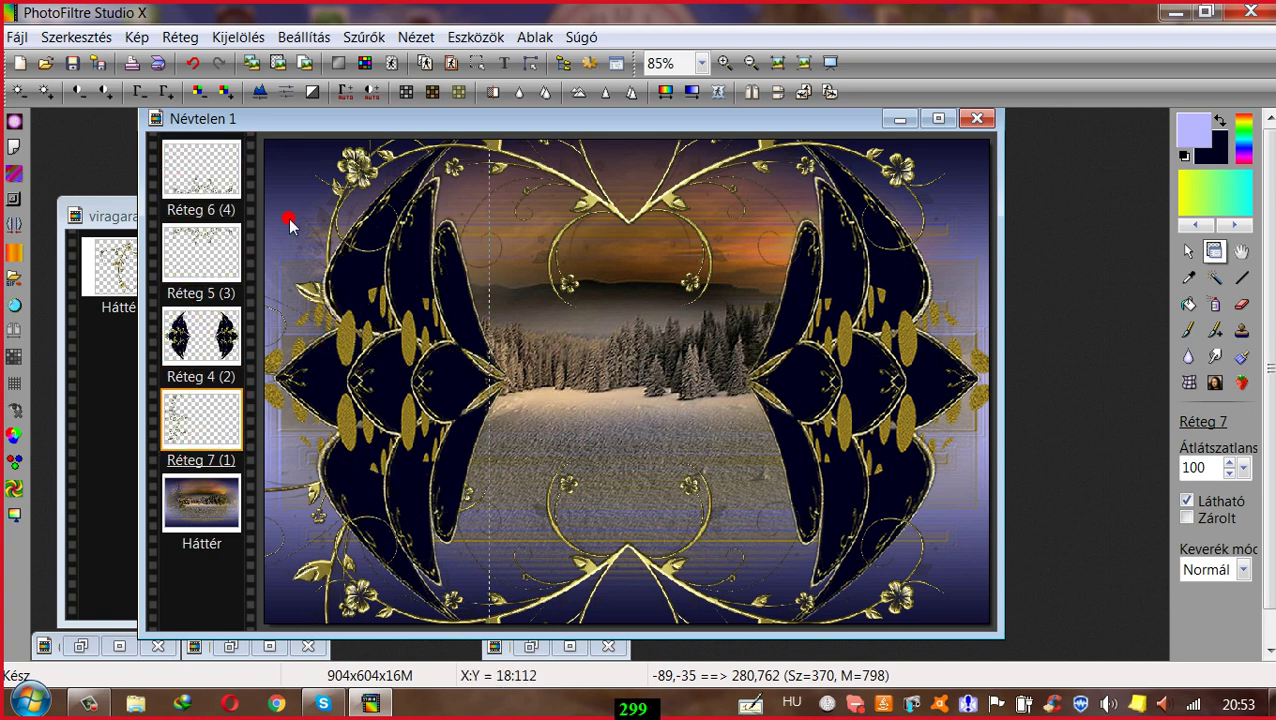
left_click_drag(340, 161, 301, 150)
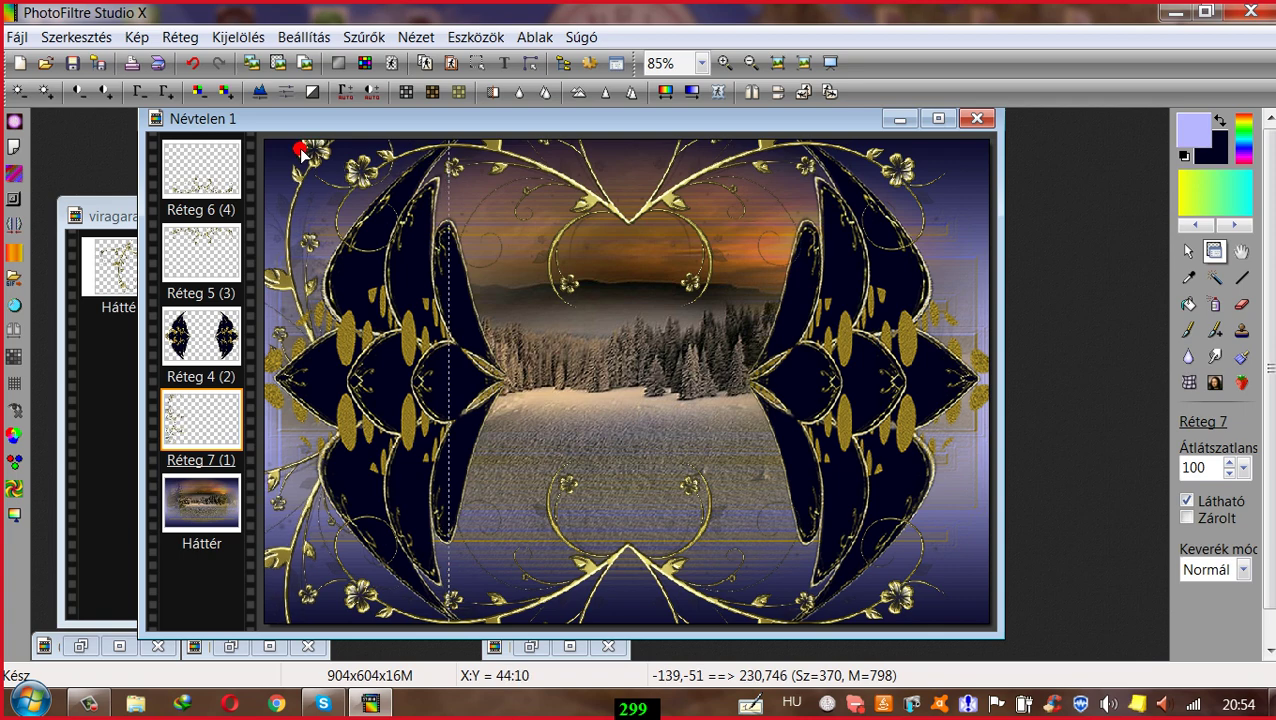
Step: Scale the rotated floral pair to 80% with the free transform and reposition it along the left edge at about -100,-12
right_click(196, 418)
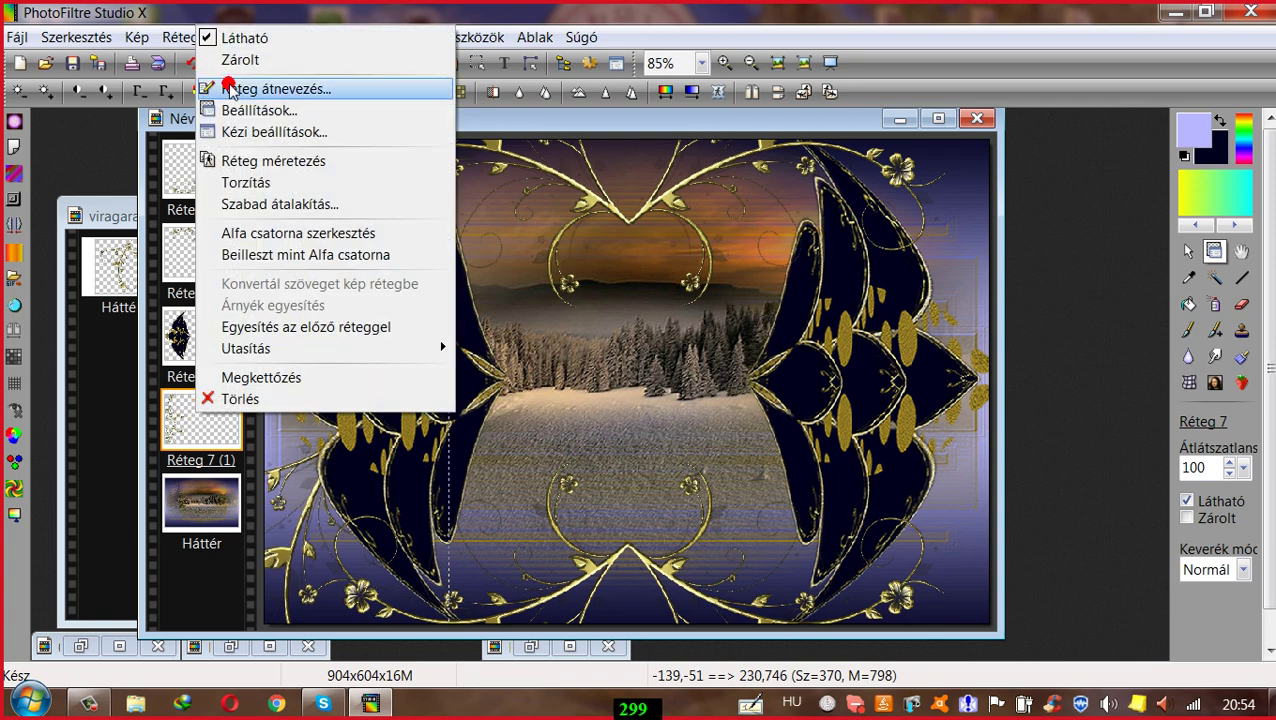
left_click(251, 203)
left_click(869, 265)
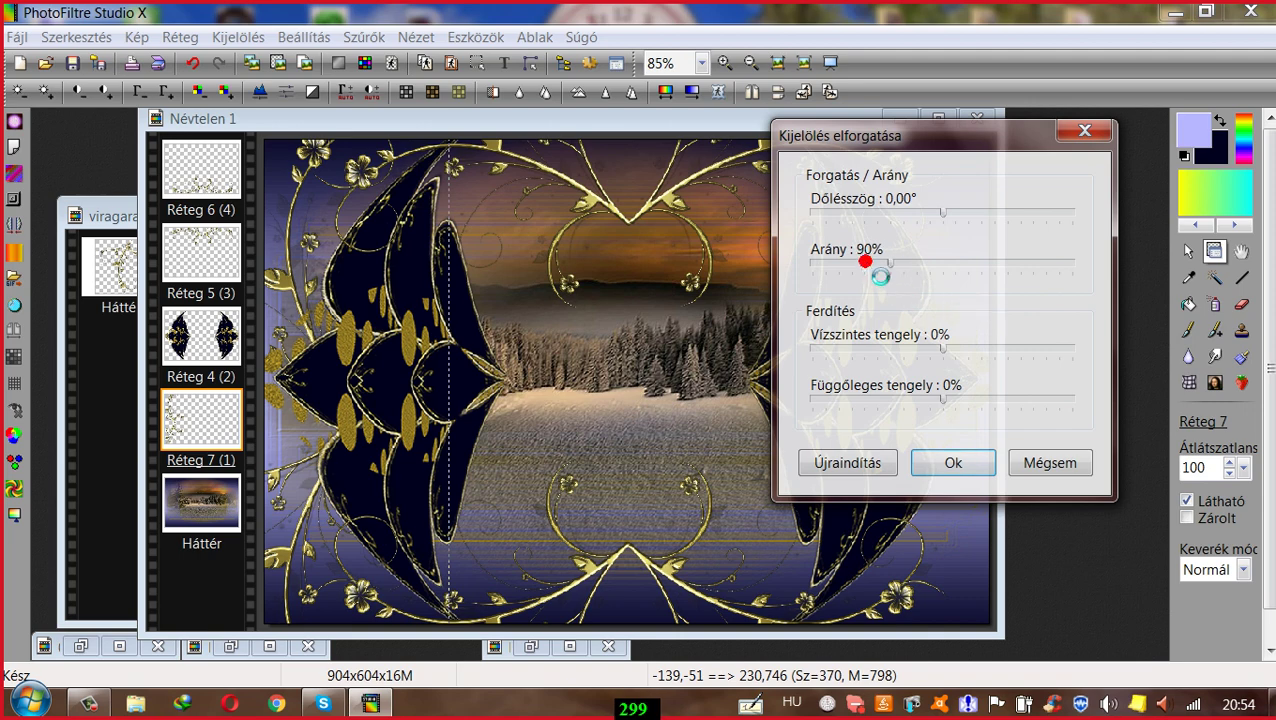
left_click(866, 264)
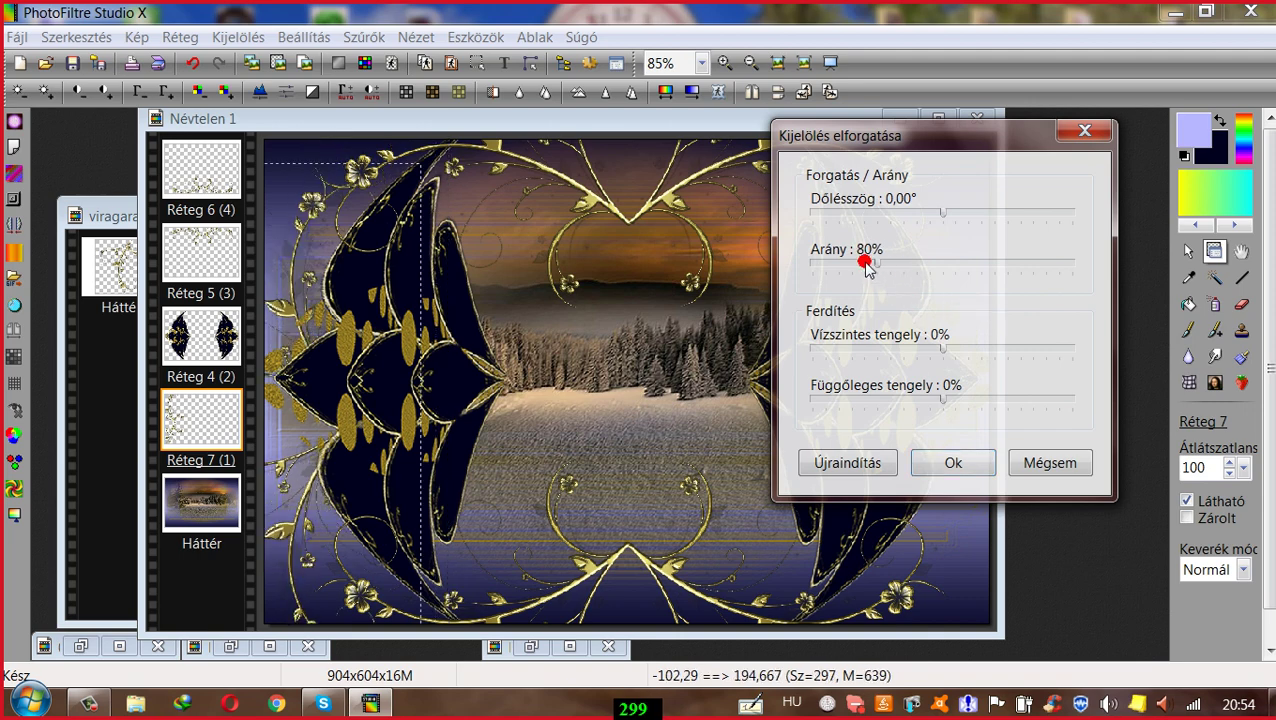
left_click(946, 465)
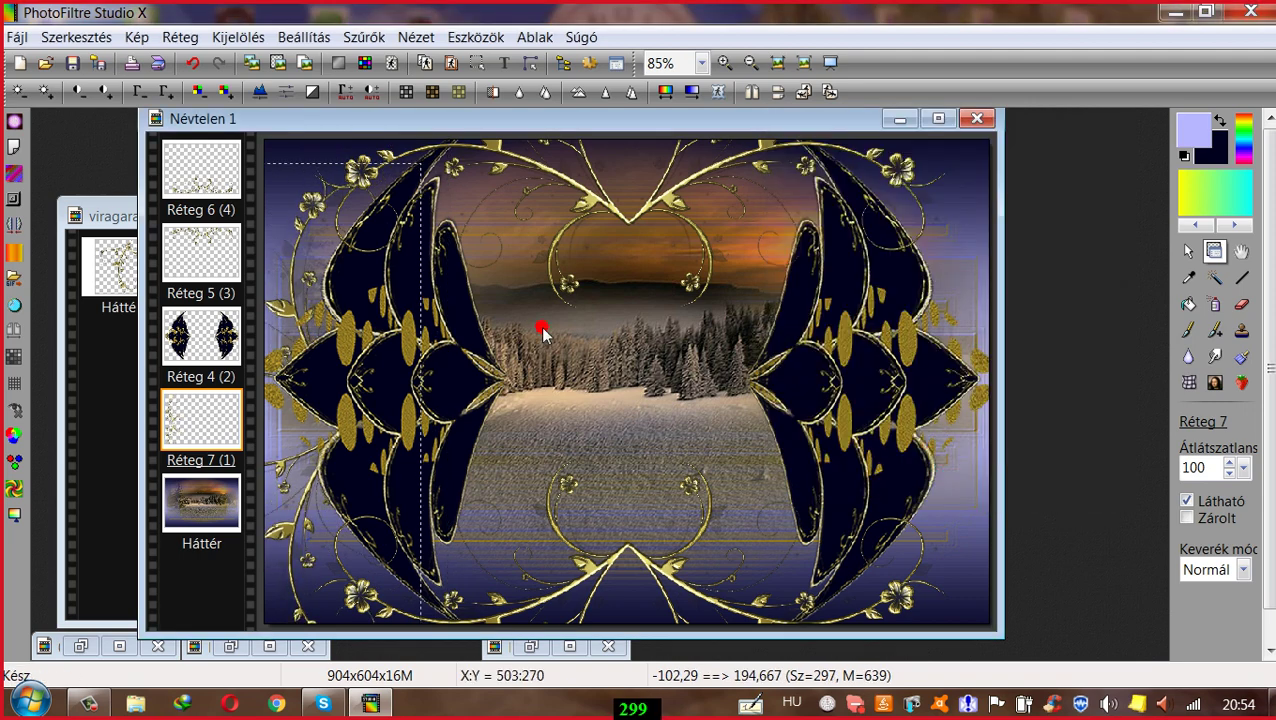
left_click_drag(308, 212, 316, 180)
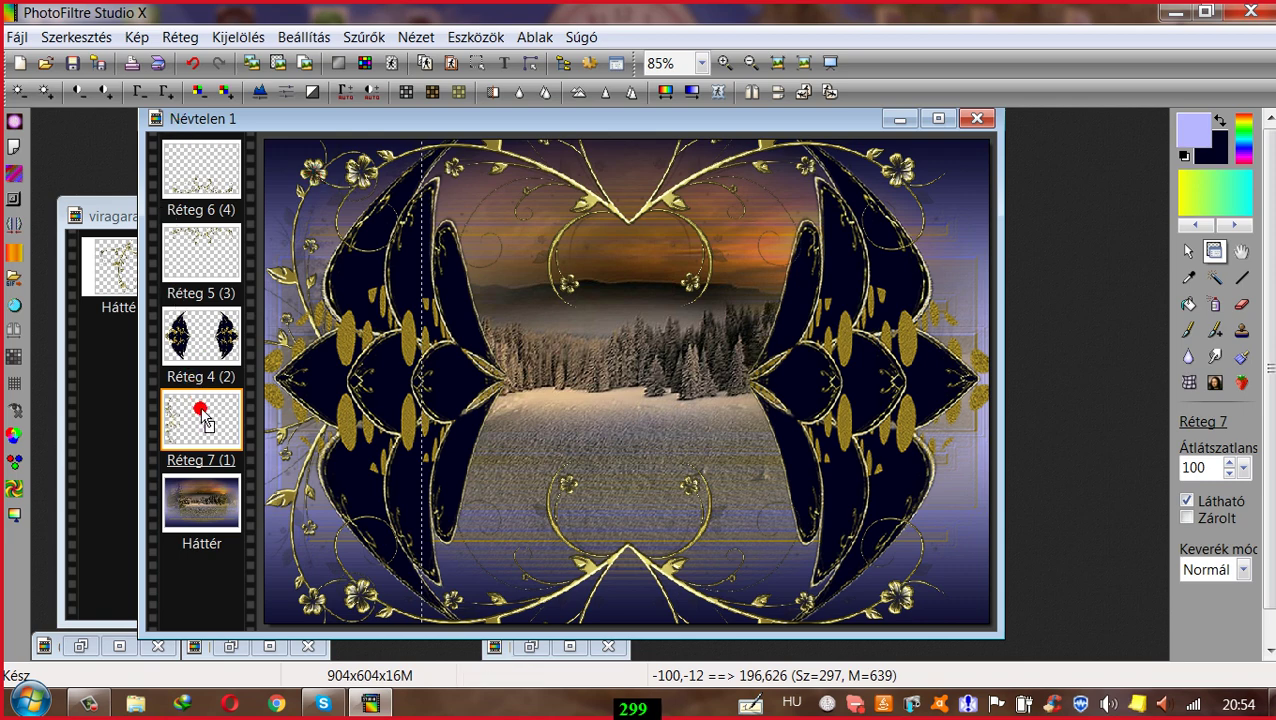
Step: Duplicate the left-edge floral layer Réteg 7, flip the copy horizontally and place it along the image's right edge at about 711,-10
left_click(180, 37)
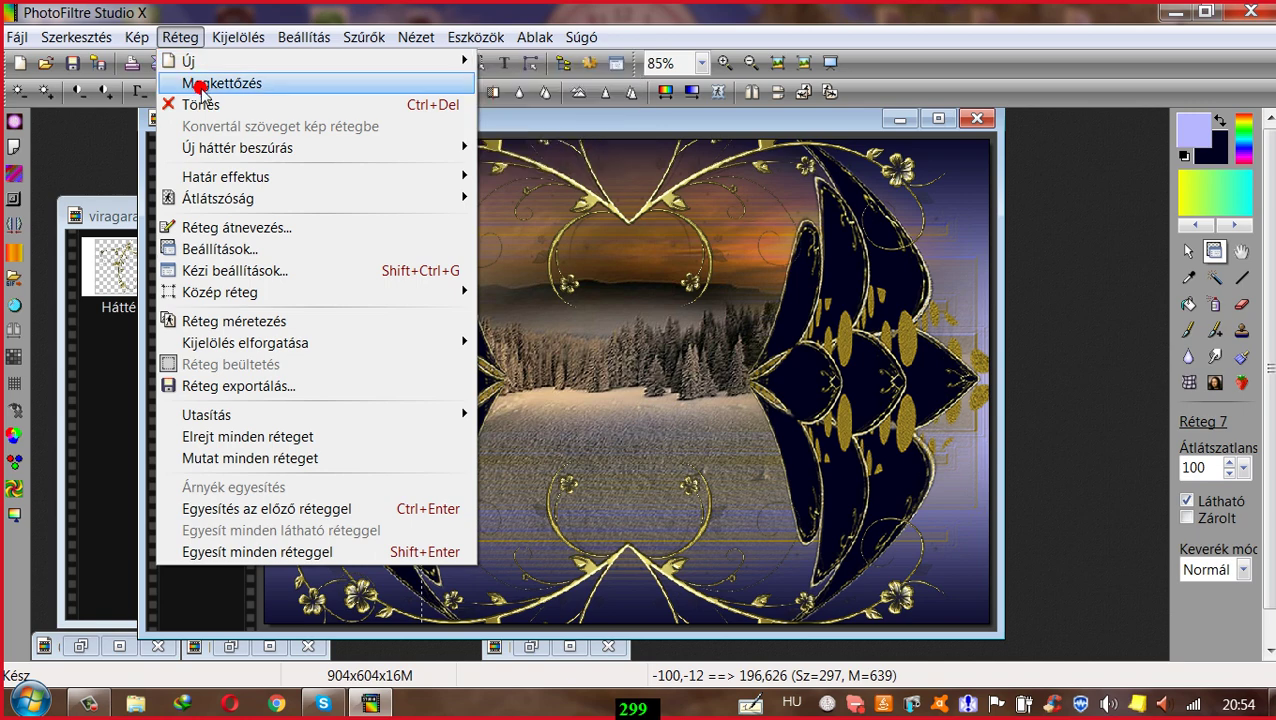
left_click(199, 86)
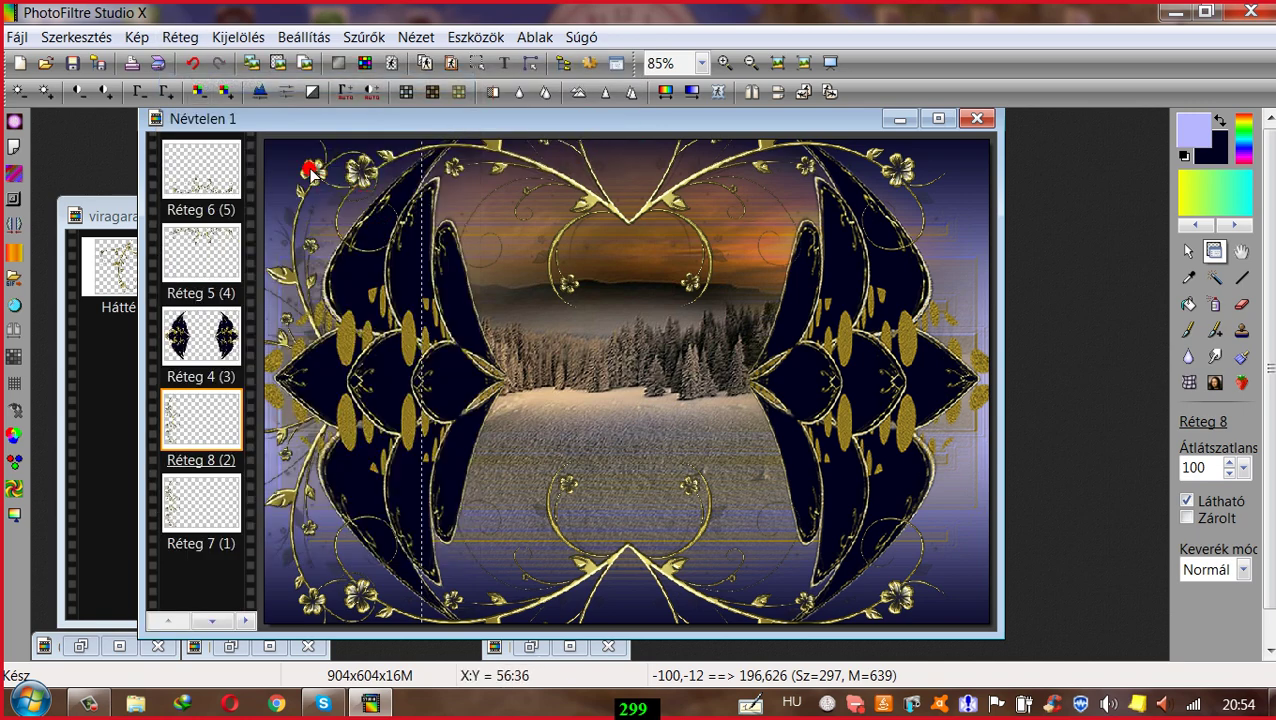
left_click_drag(308, 162, 935, 171)
left_click(752, 92)
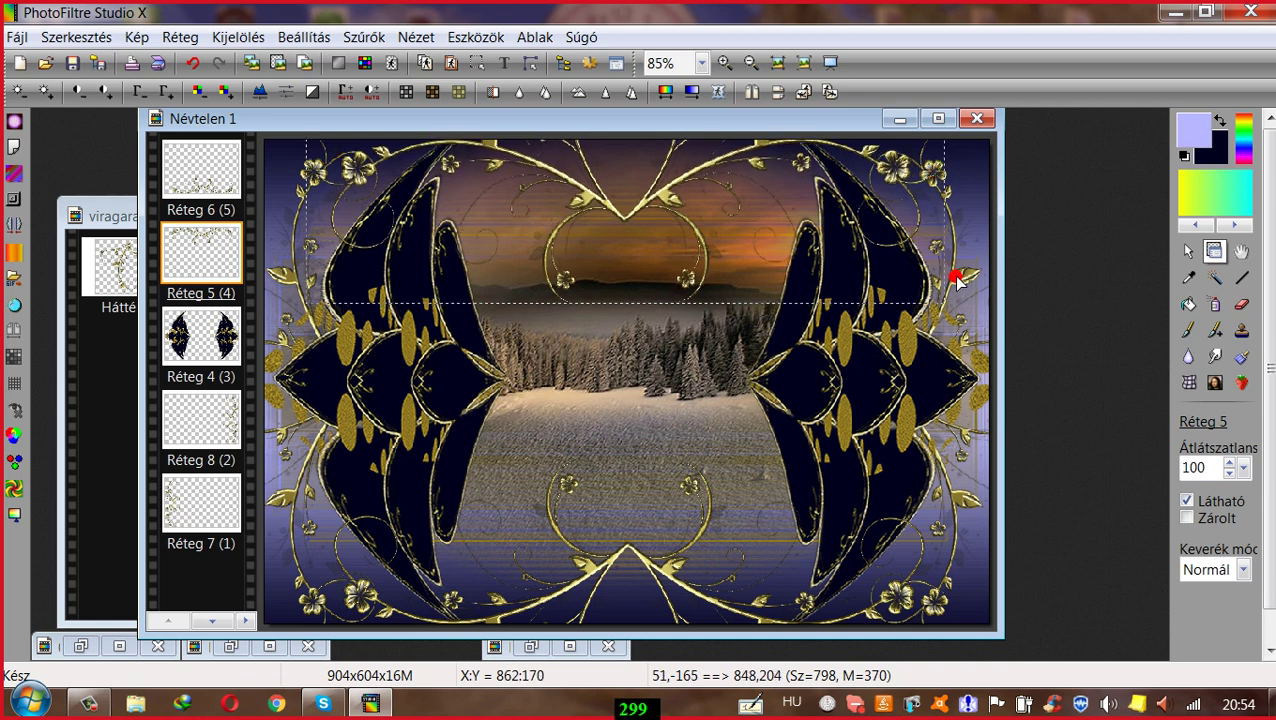
left_click_drag(957, 280, 968, 281)
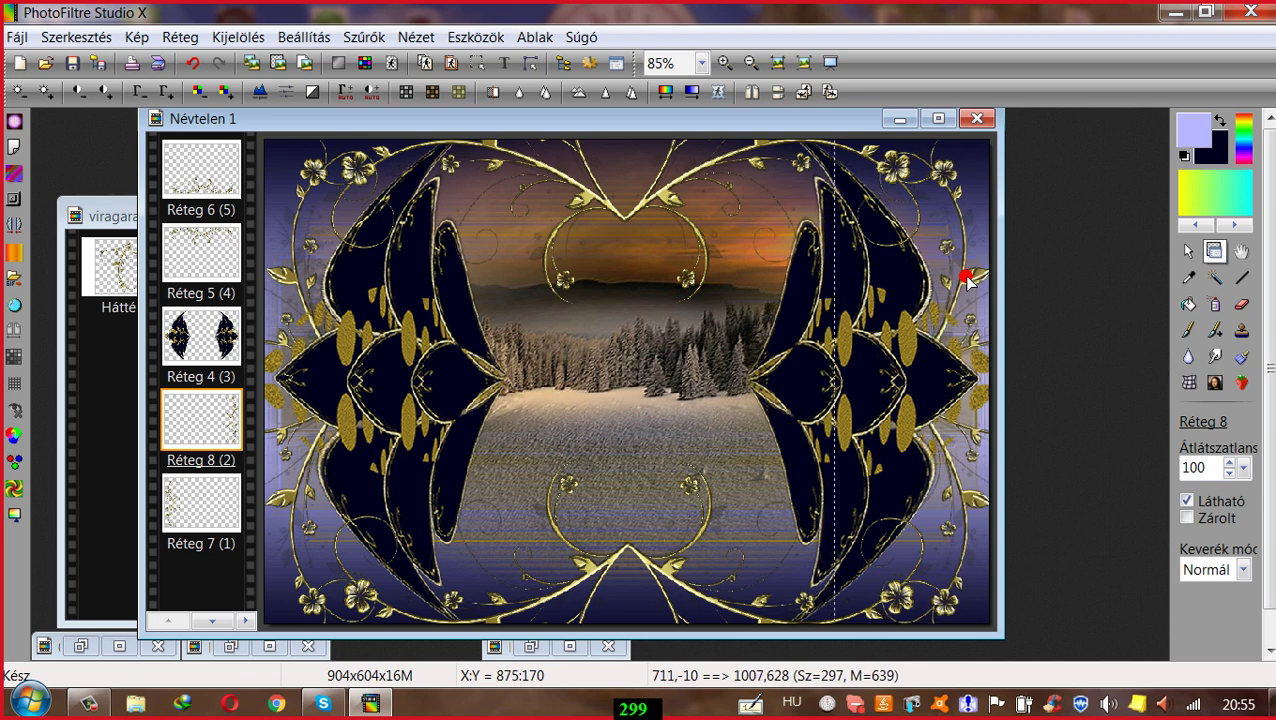
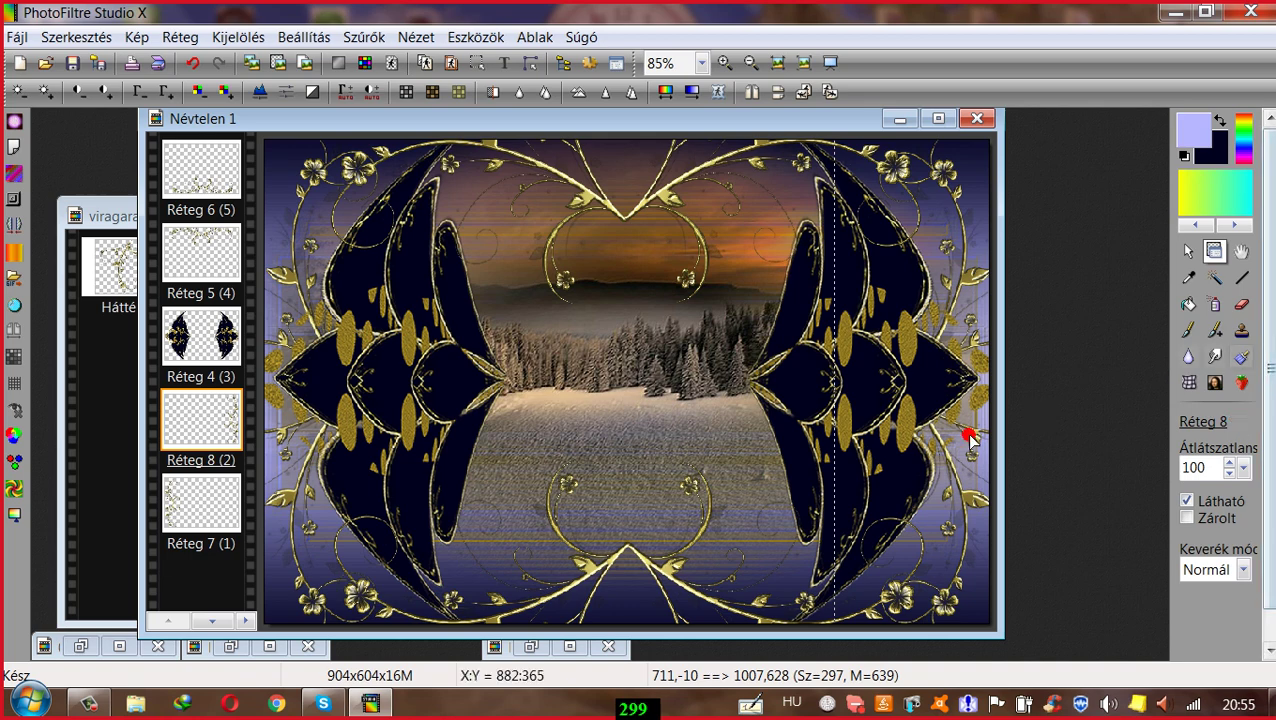
left_click(1243, 305)
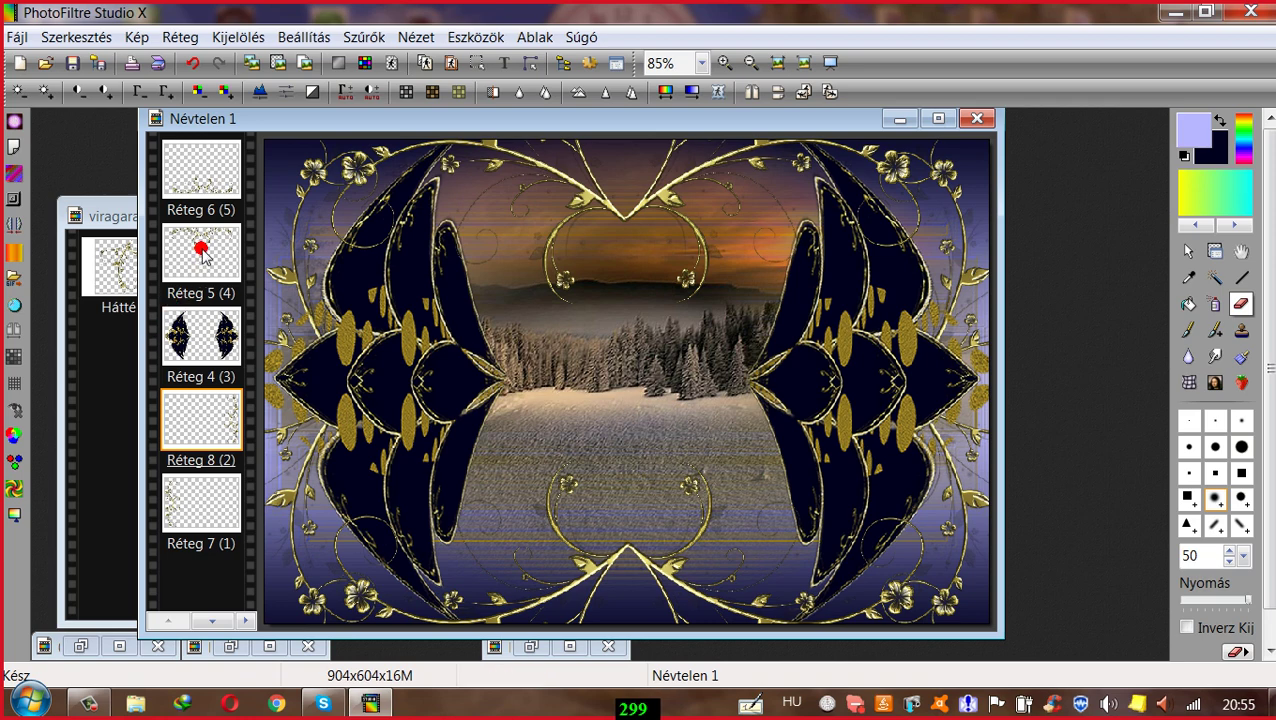
left_click_drag(203, 252, 214, 413)
left_click(192, 62)
Step: Merge the lower floral pair Réteg 6 into Réteg 5 and erase the two inner curls of the lower branches
right_click(198, 167)
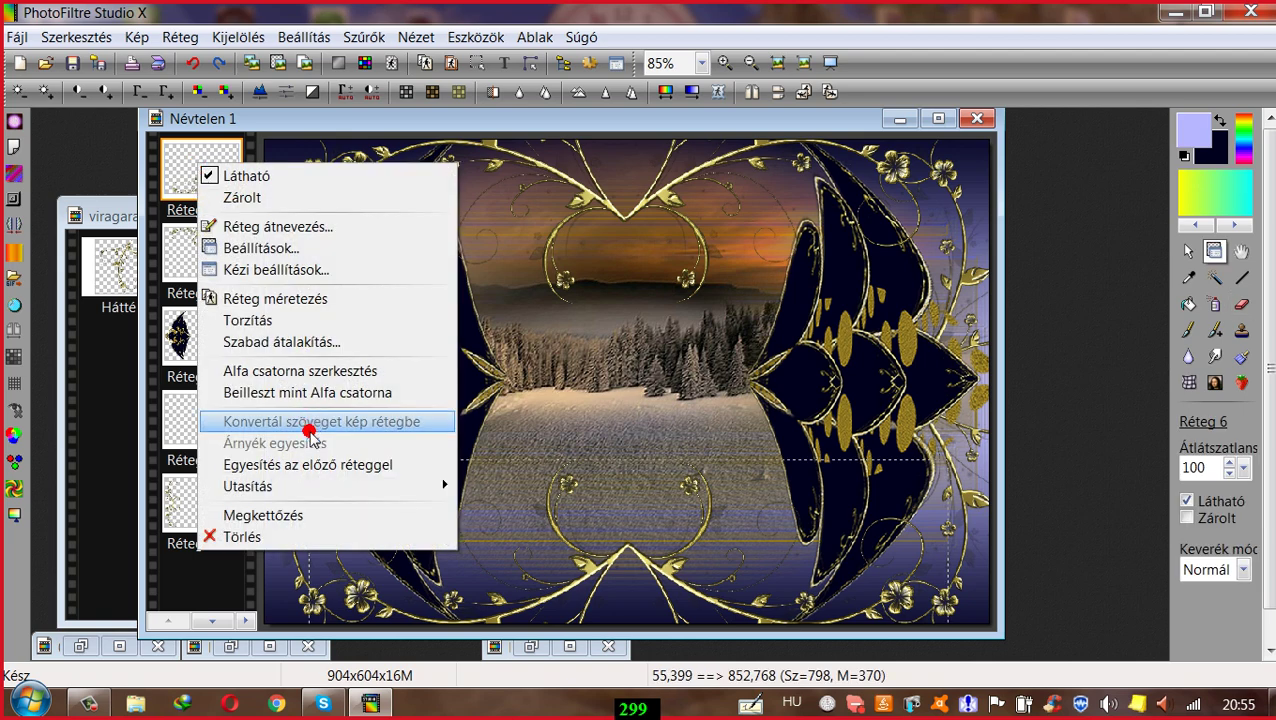
left_click(285, 464)
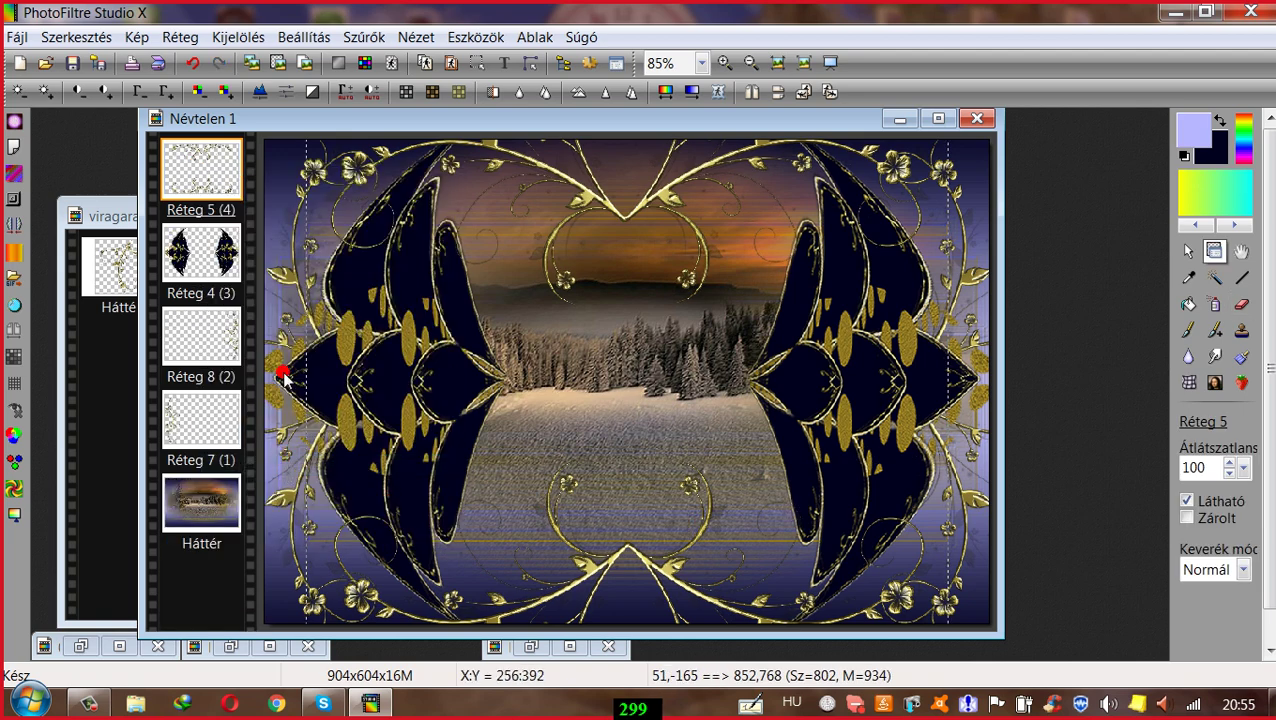
left_click(1241, 304)
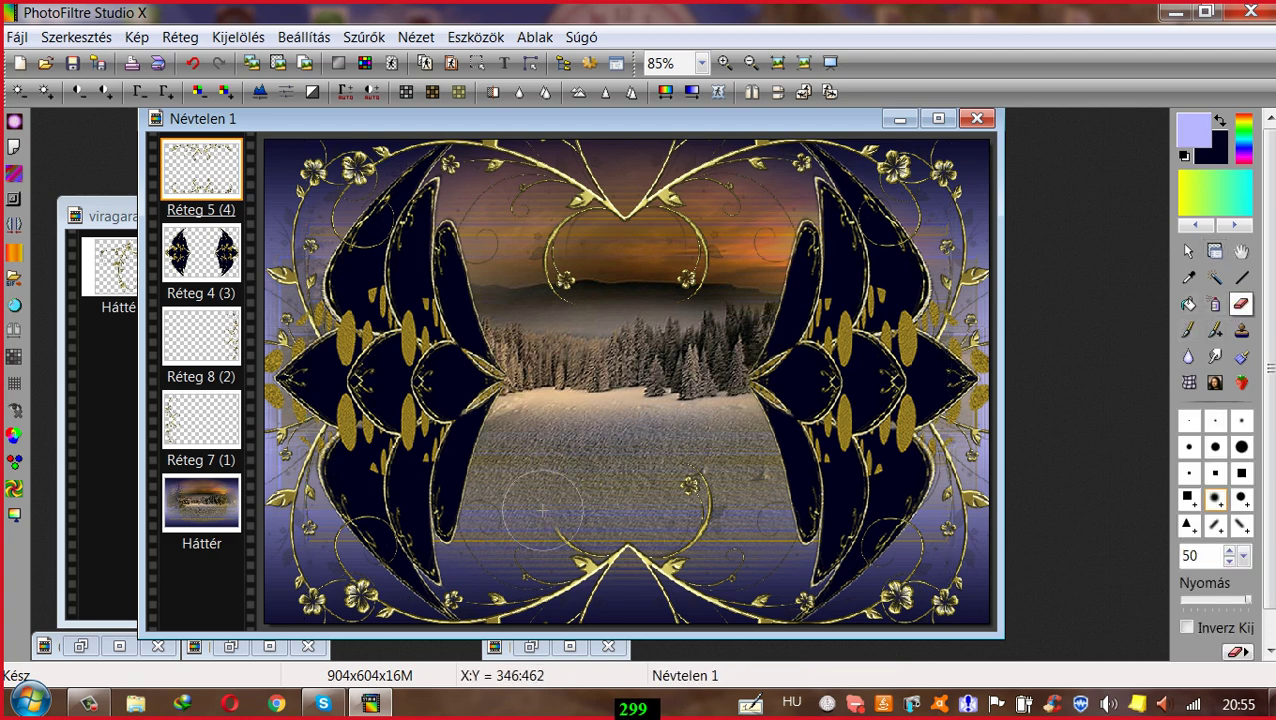
mouse_move(668, 478)
left_mouse_down()
mouse_move(711, 528)
mouse_move(636, 505)
left_mouse_up()
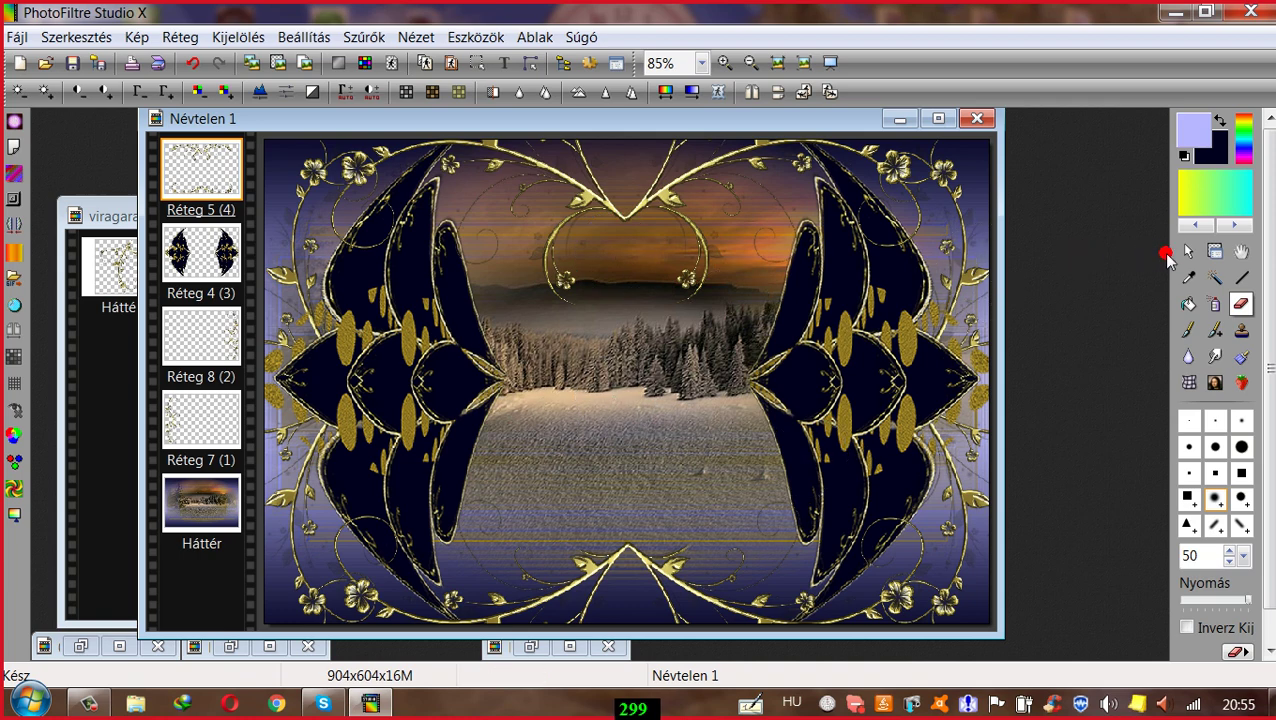
left_click(1214, 251)
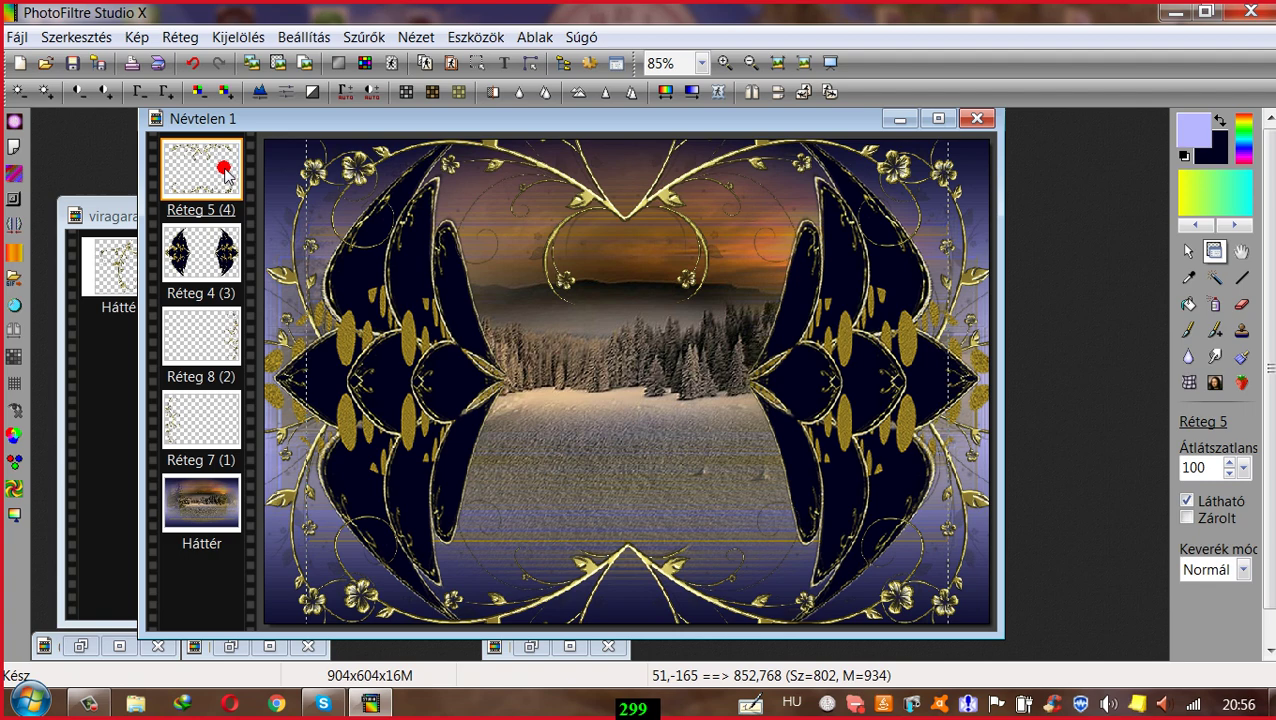
Step: Nudge the petal layer Réteg 4 into its final position at about -27,-82
left_click(402, 303)
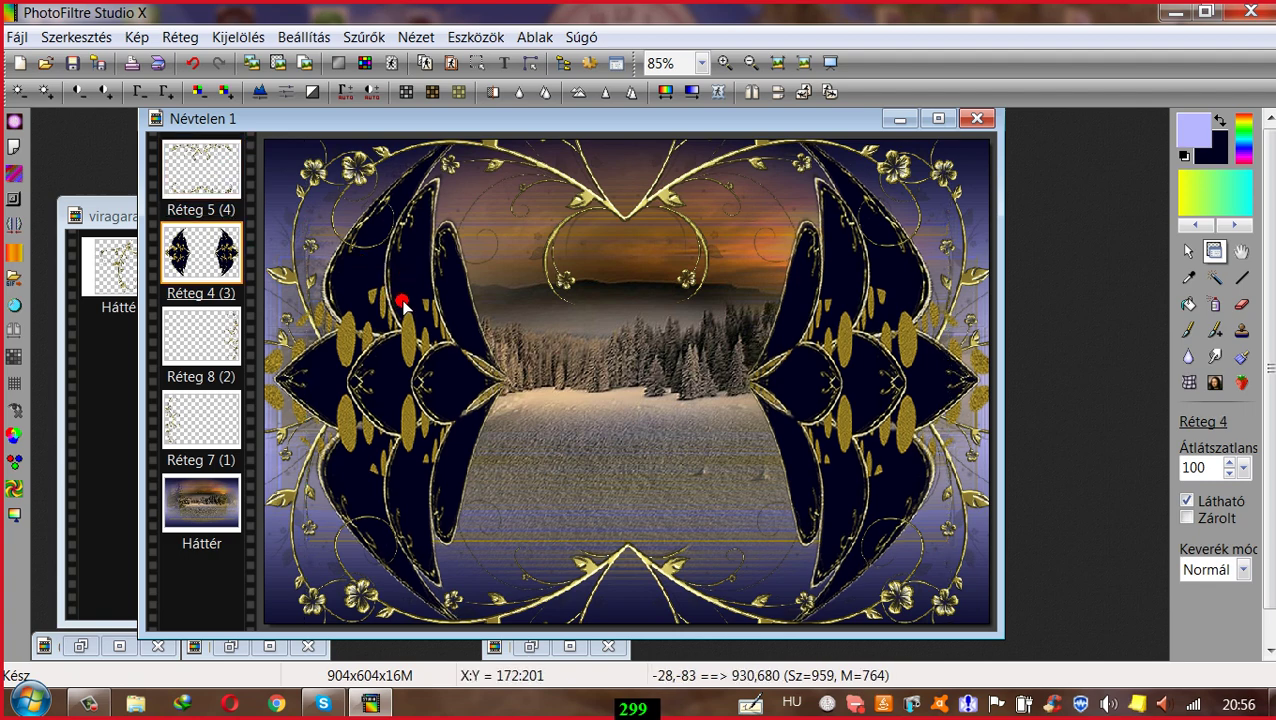
left_click_drag(402, 303, 402, 304)
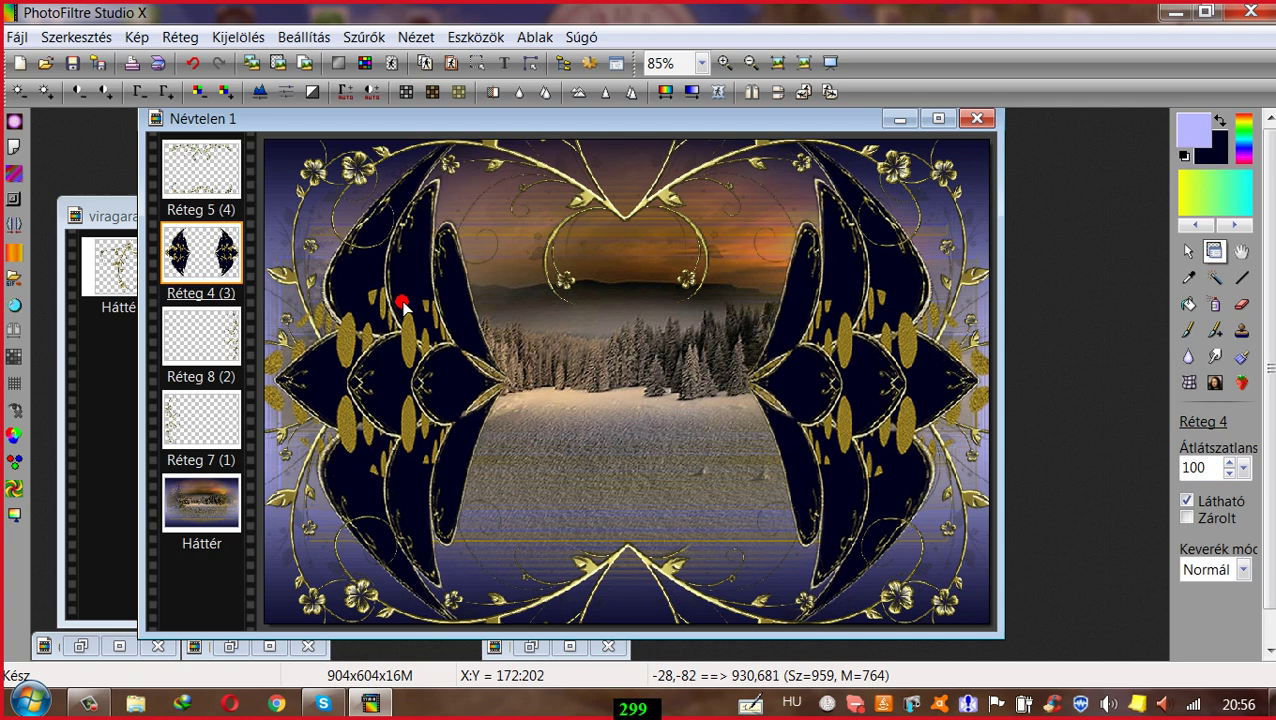
left_click_drag(403, 304, 404, 304)
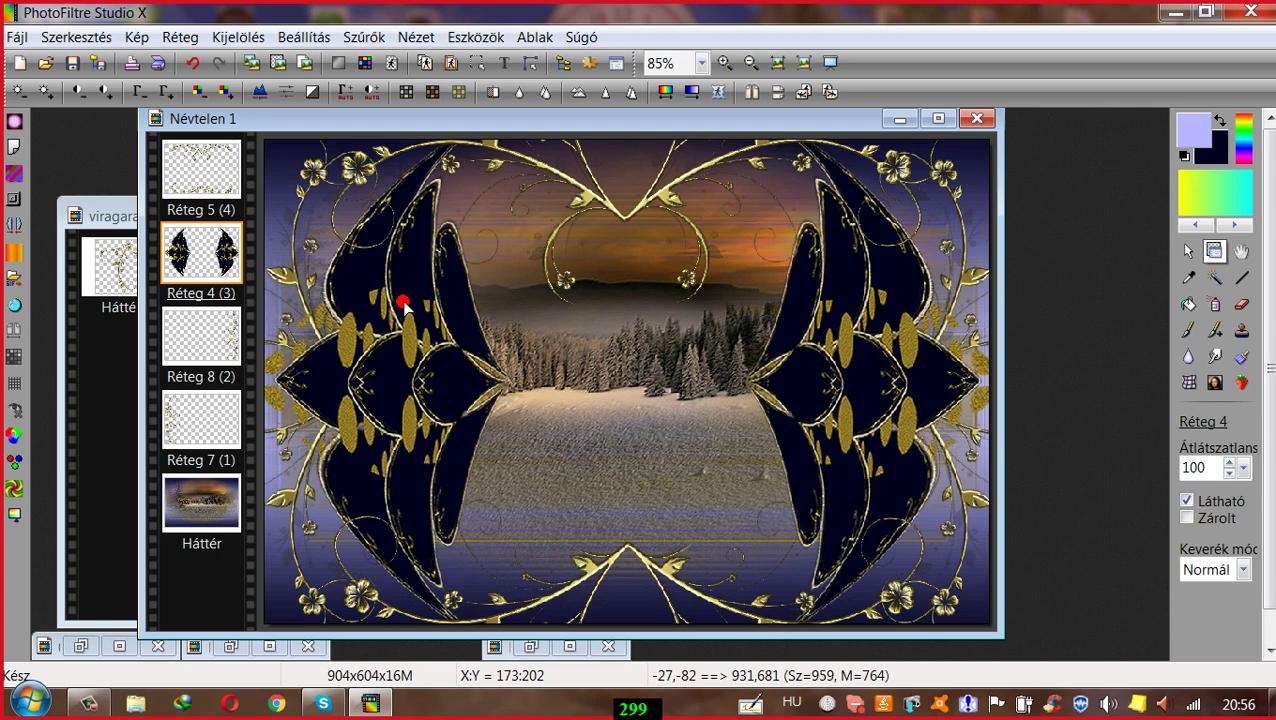
Step: Merge the floral, petal and side branch layers down one after another into the background
right_click(237, 170)
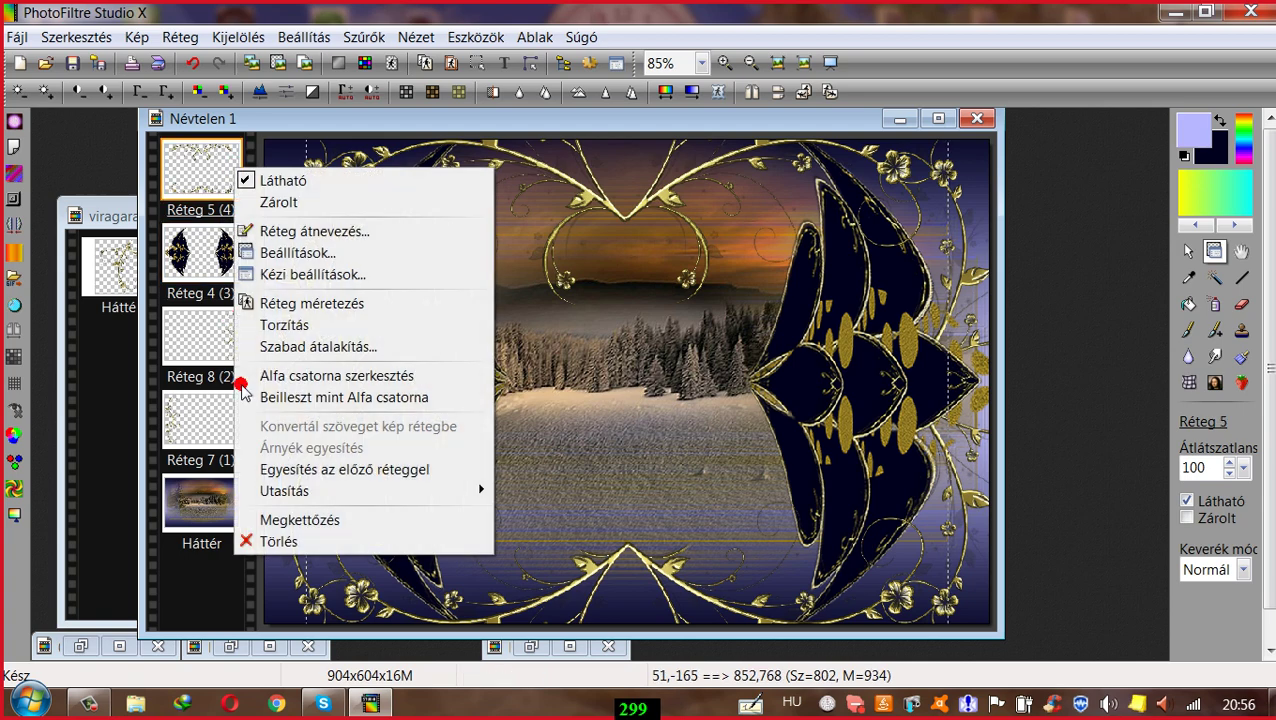
left_click(256, 464)
right_click(172, 150)
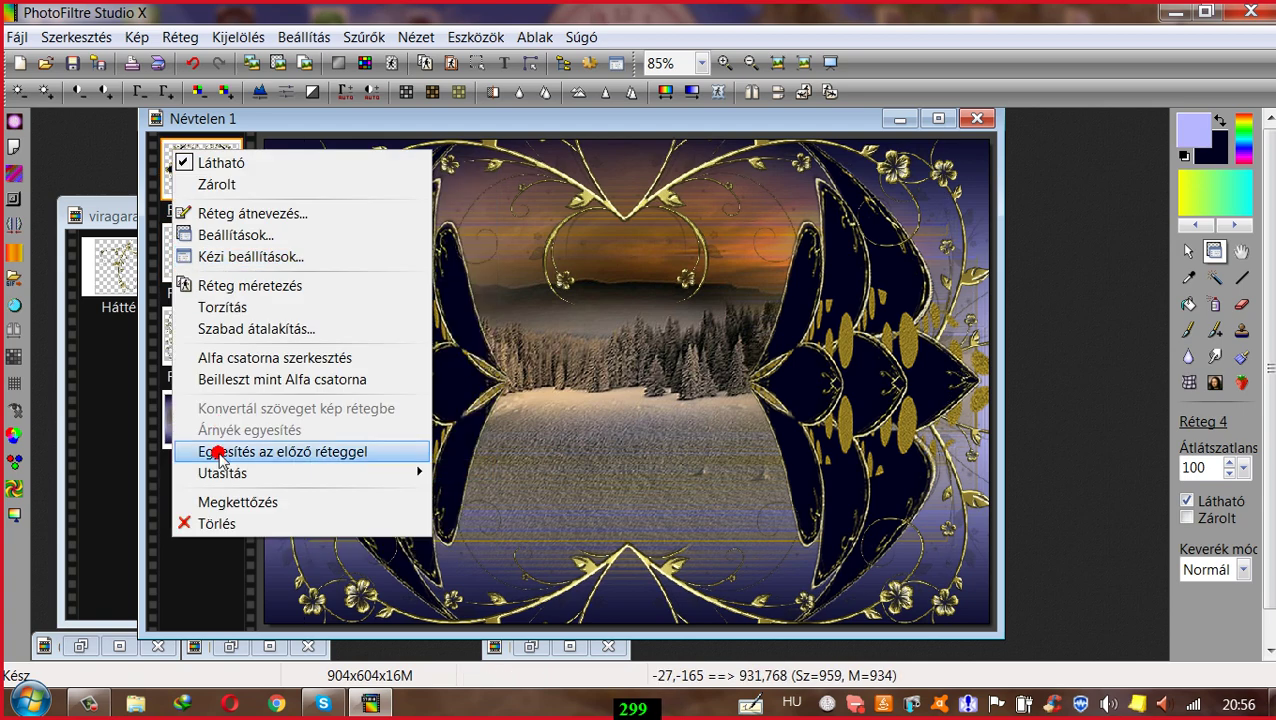
left_click(214, 450)
right_click(203, 255)
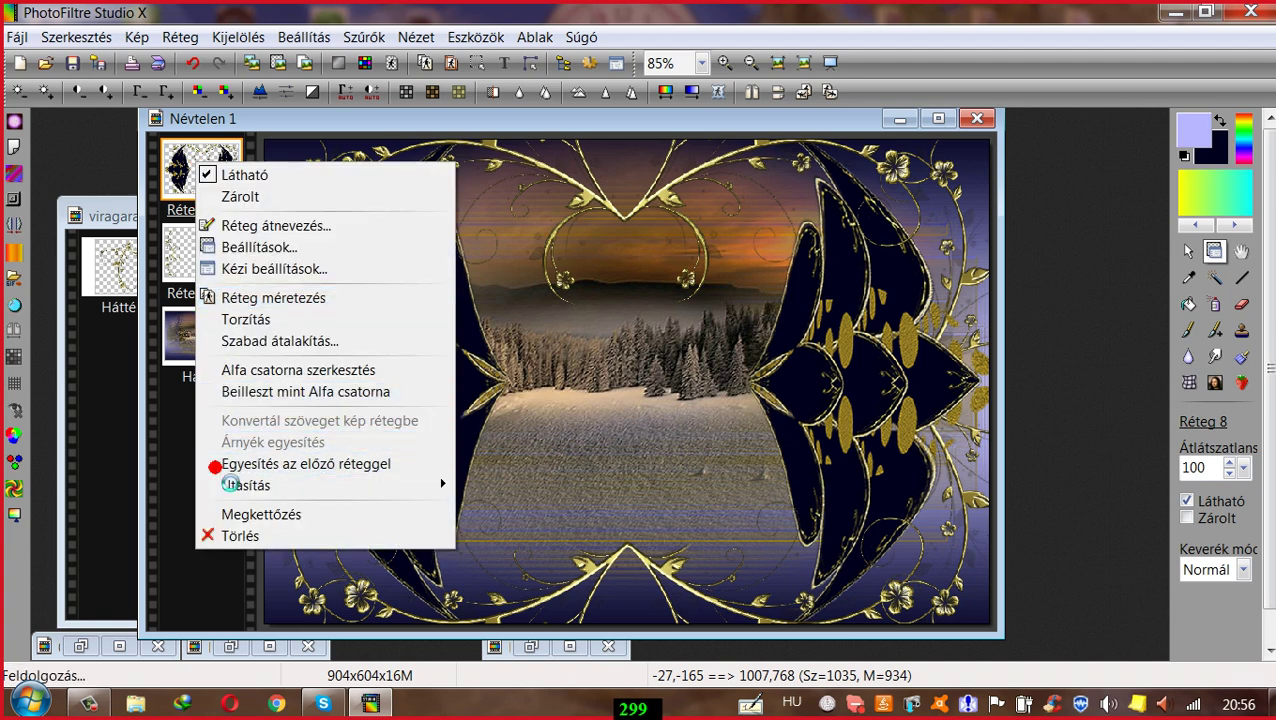
left_click(175, 464)
right_click(190, 168)
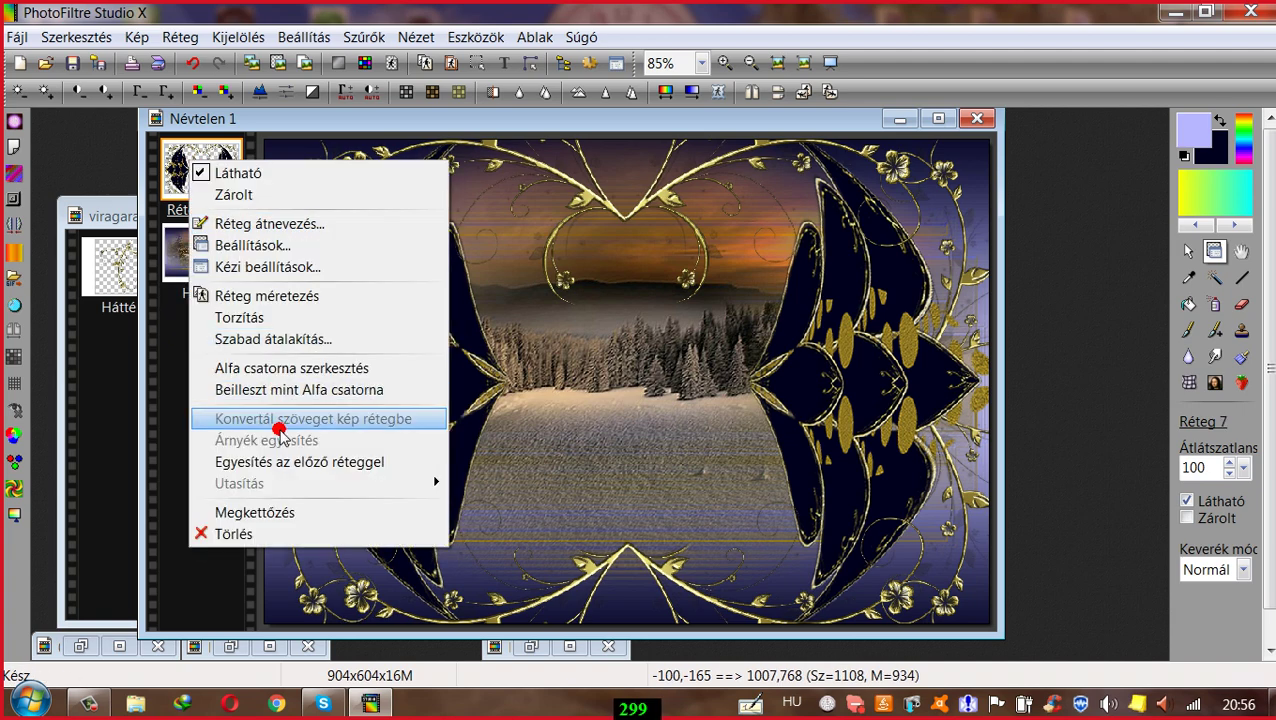
left_click(278, 463)
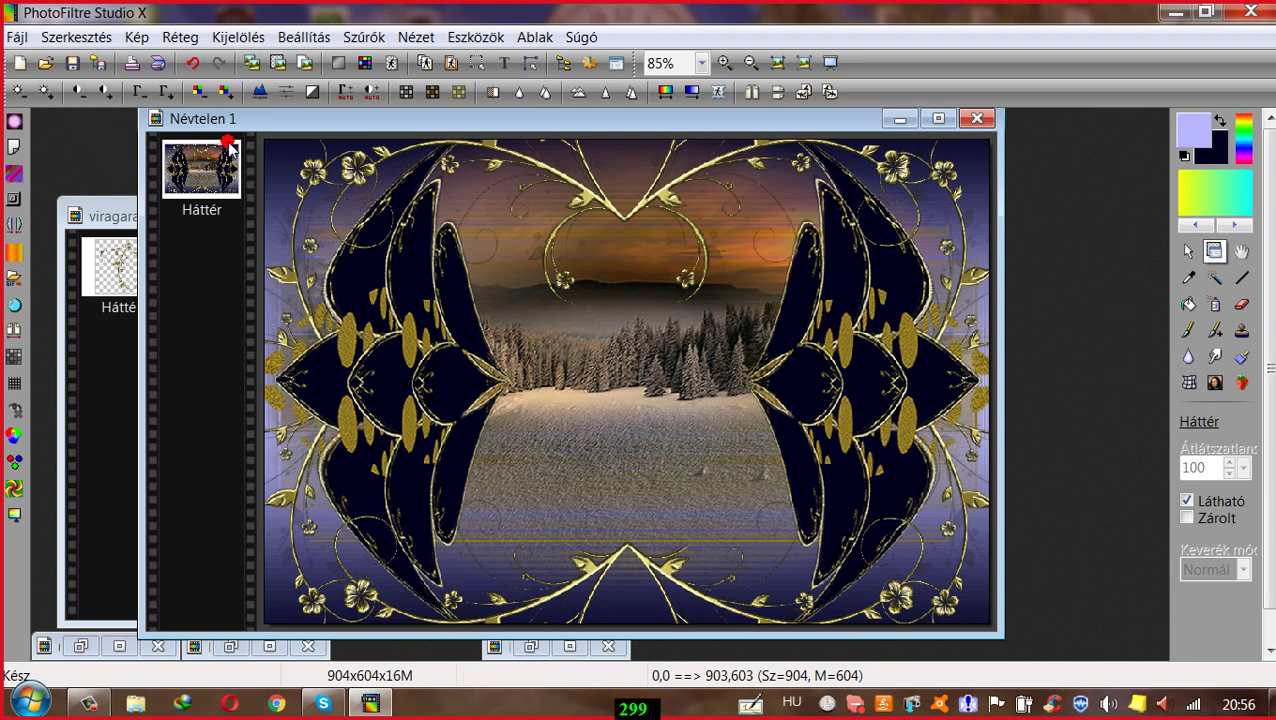
Step: Add an outer frame of width 2 around the picture, filled with the gold background pattern ARANY\2.gif
left_click(133, 37)
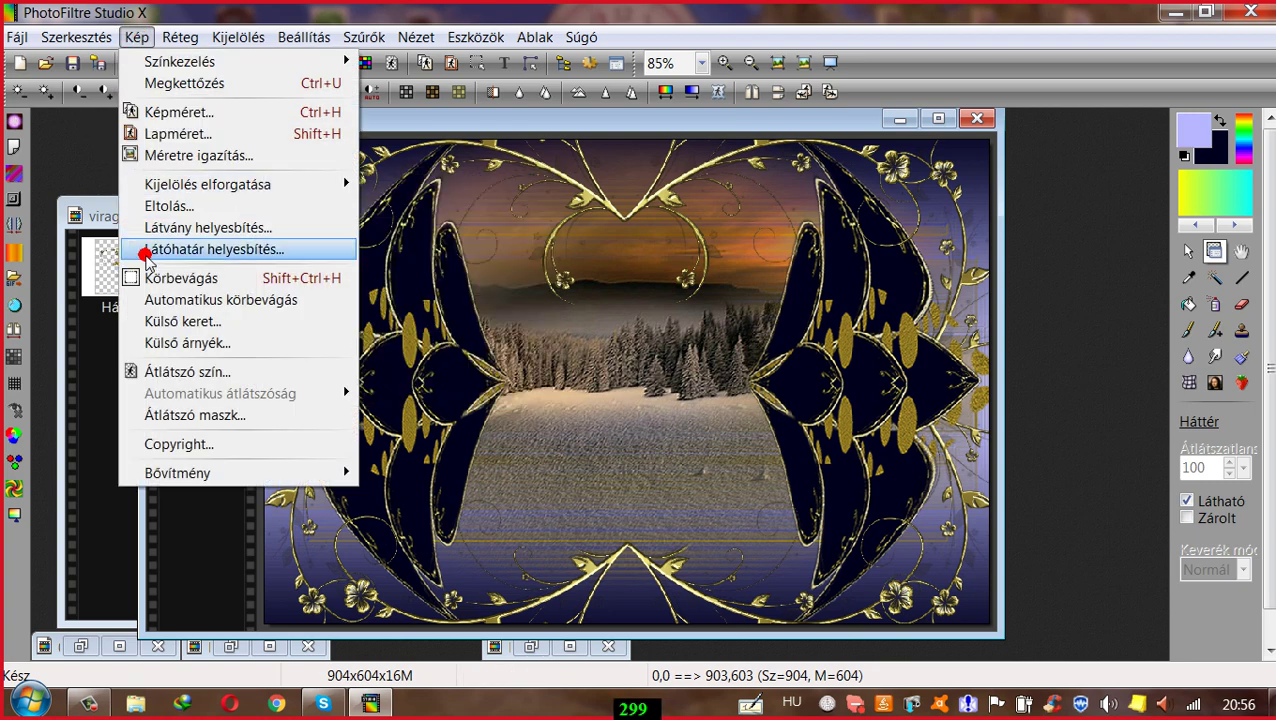
left_click(162, 321)
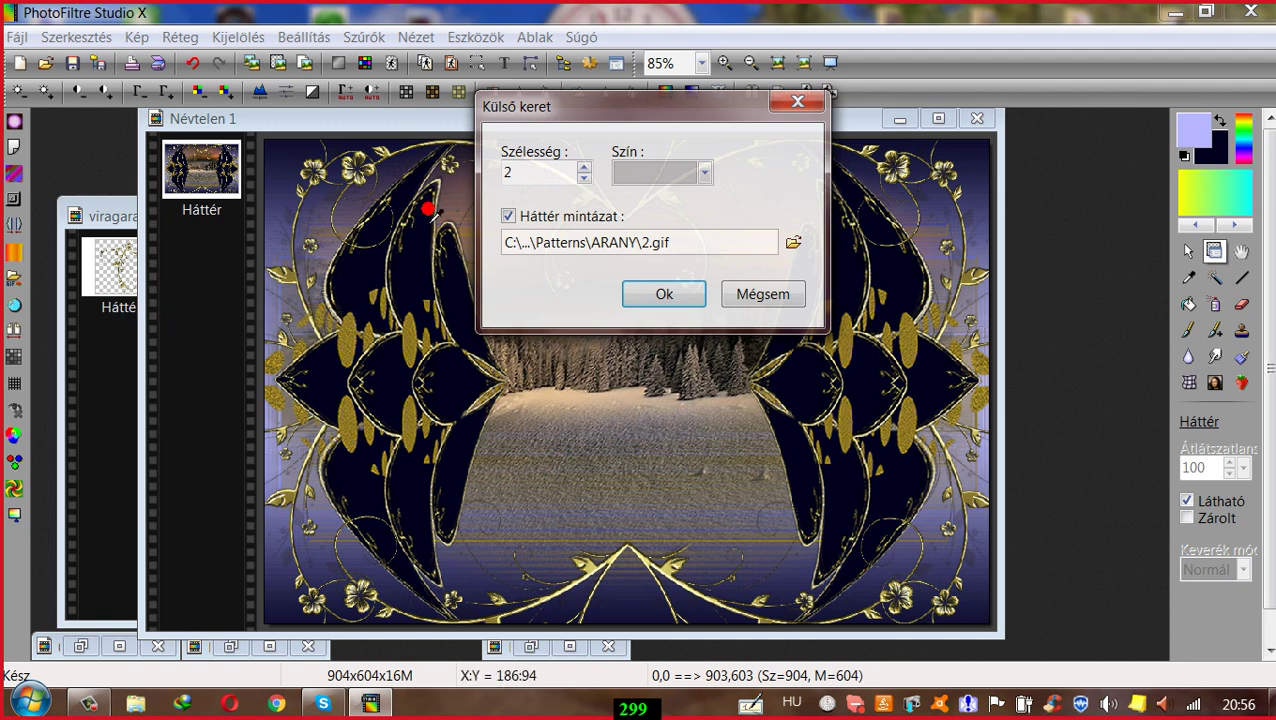
left_click(657, 295)
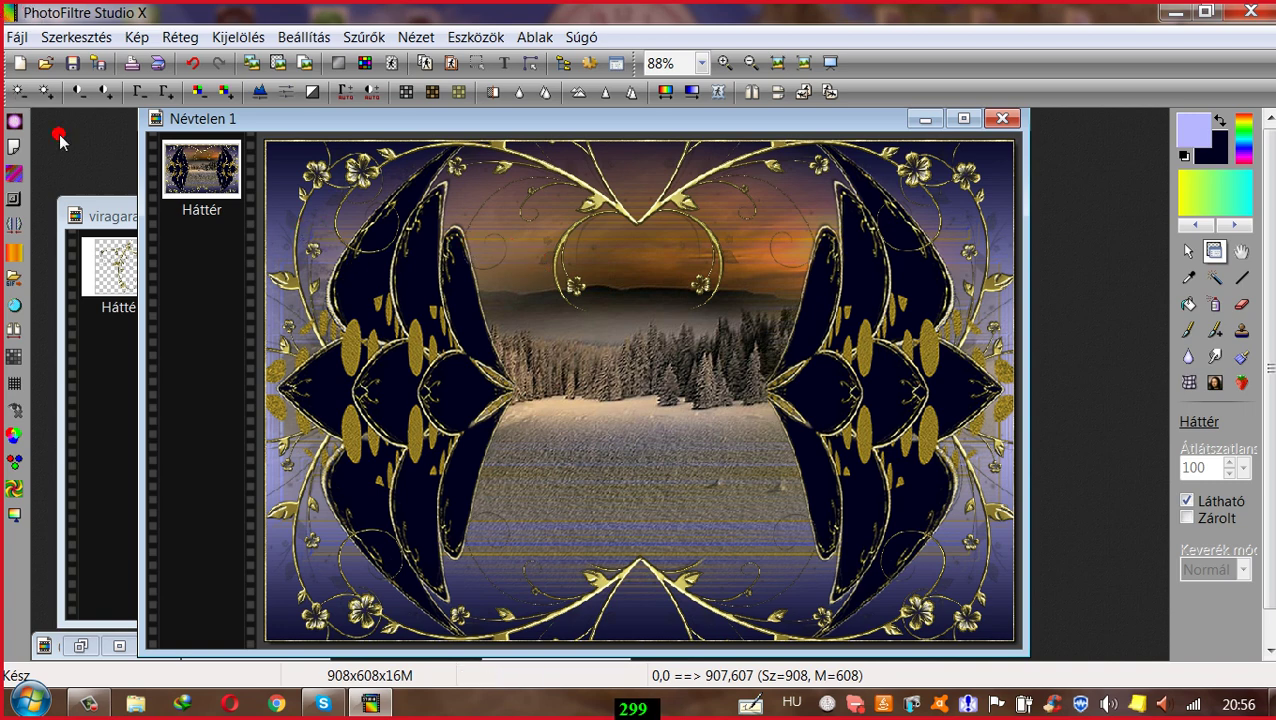
Step: Minimize the viragarany.png image and close the 006.png landscape image
left_click(125, 215)
left_click(432, 214)
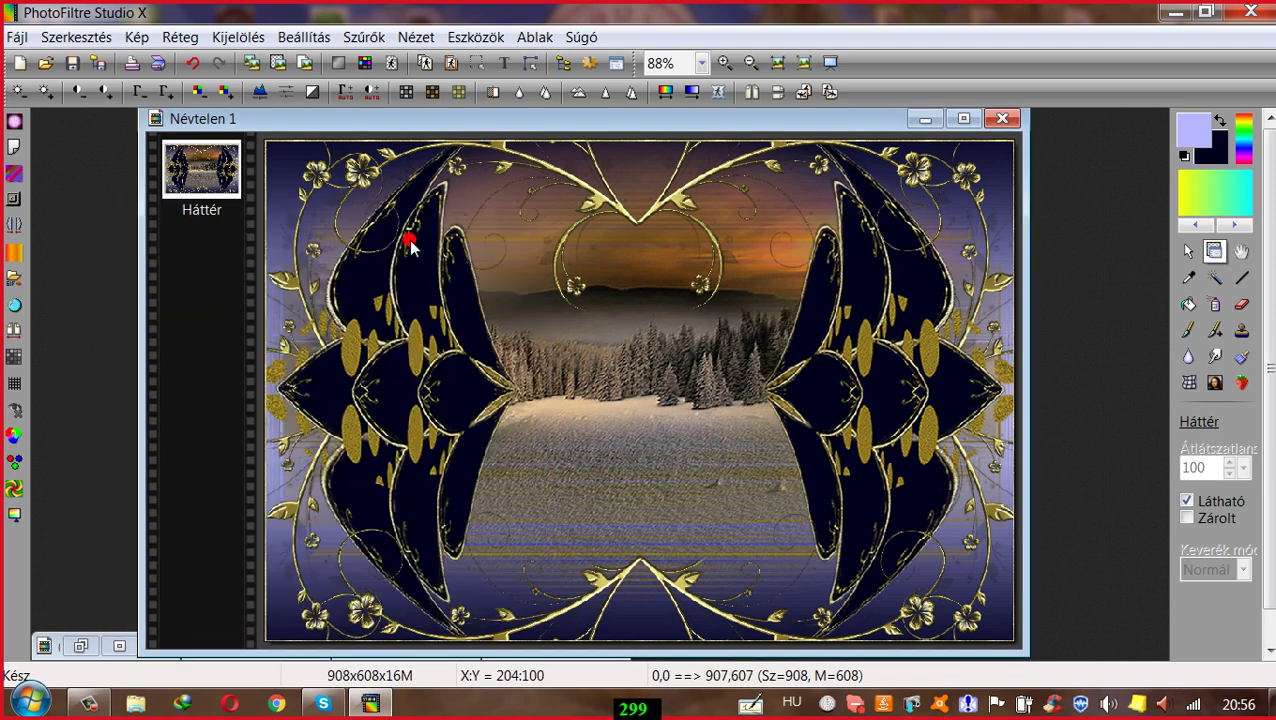
left_click_drag(445, 124, 476, 102)
left_click(93, 646)
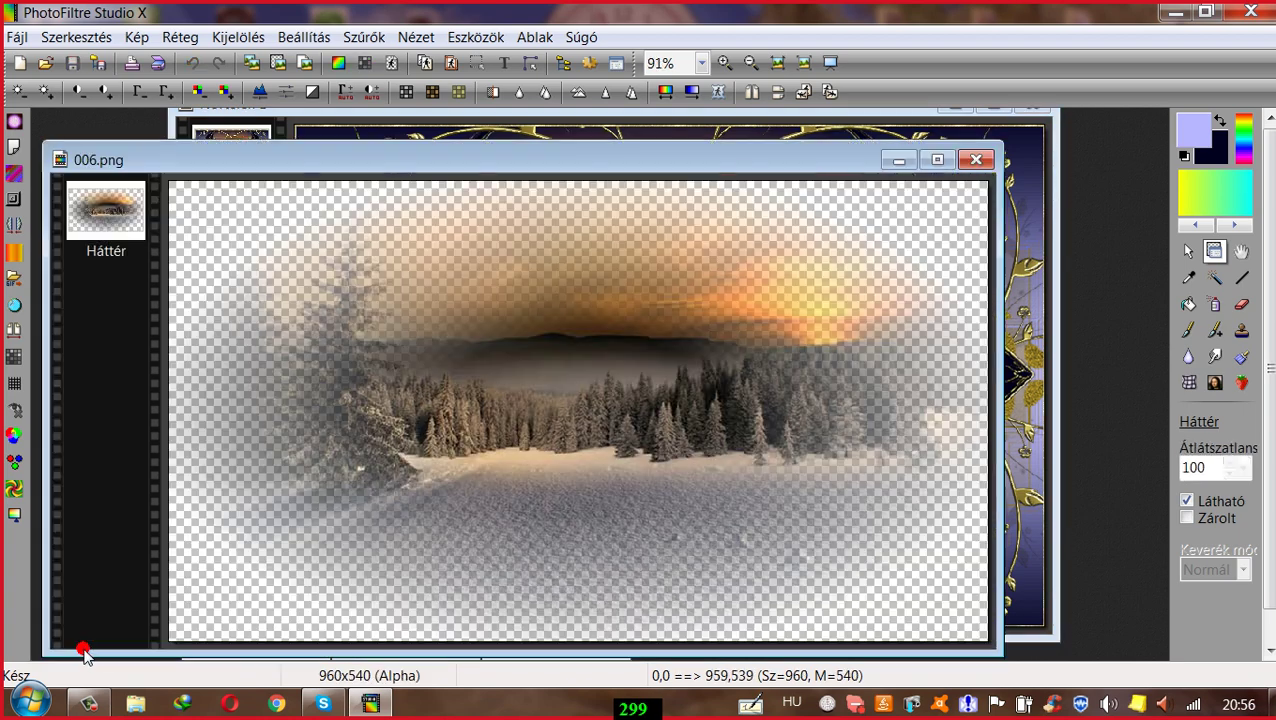
left_click(976, 158)
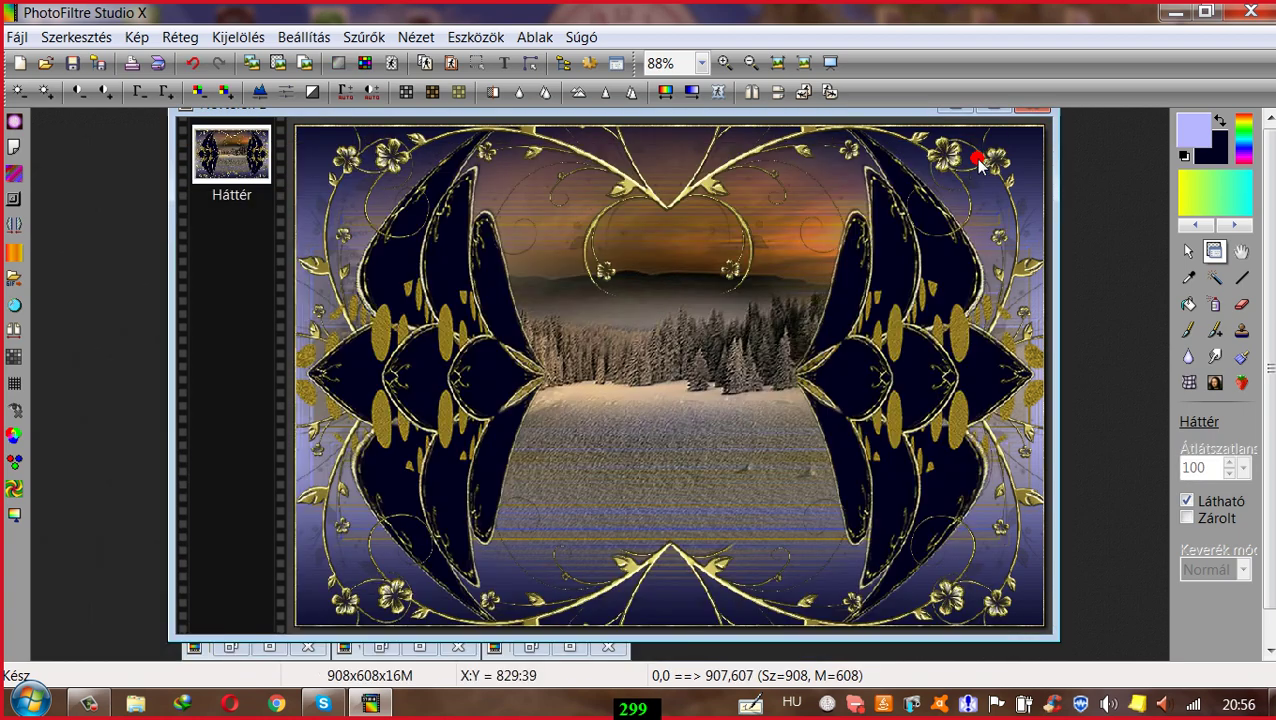
Step: Examine the finished example Névtelen 2.pfi beside the framed picture, then check viragarany.png and minimize both again
left_click(232, 647)
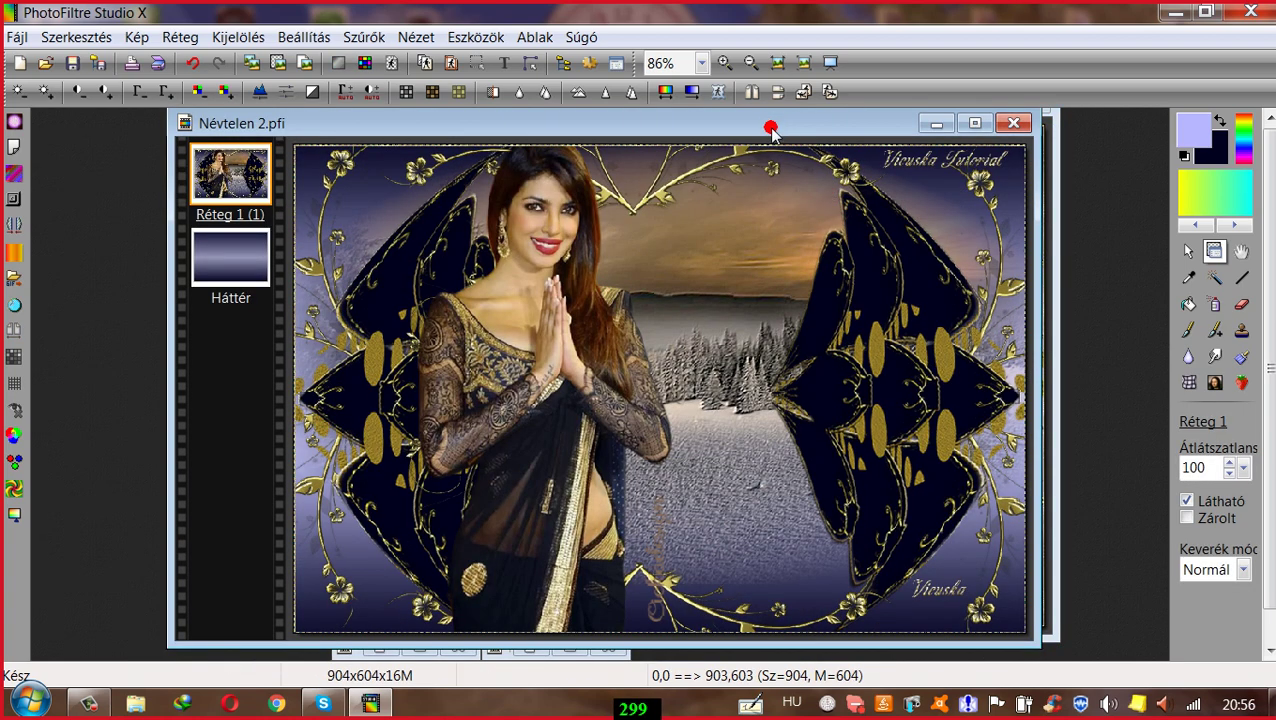
left_click_drag(763, 135, 485, 140)
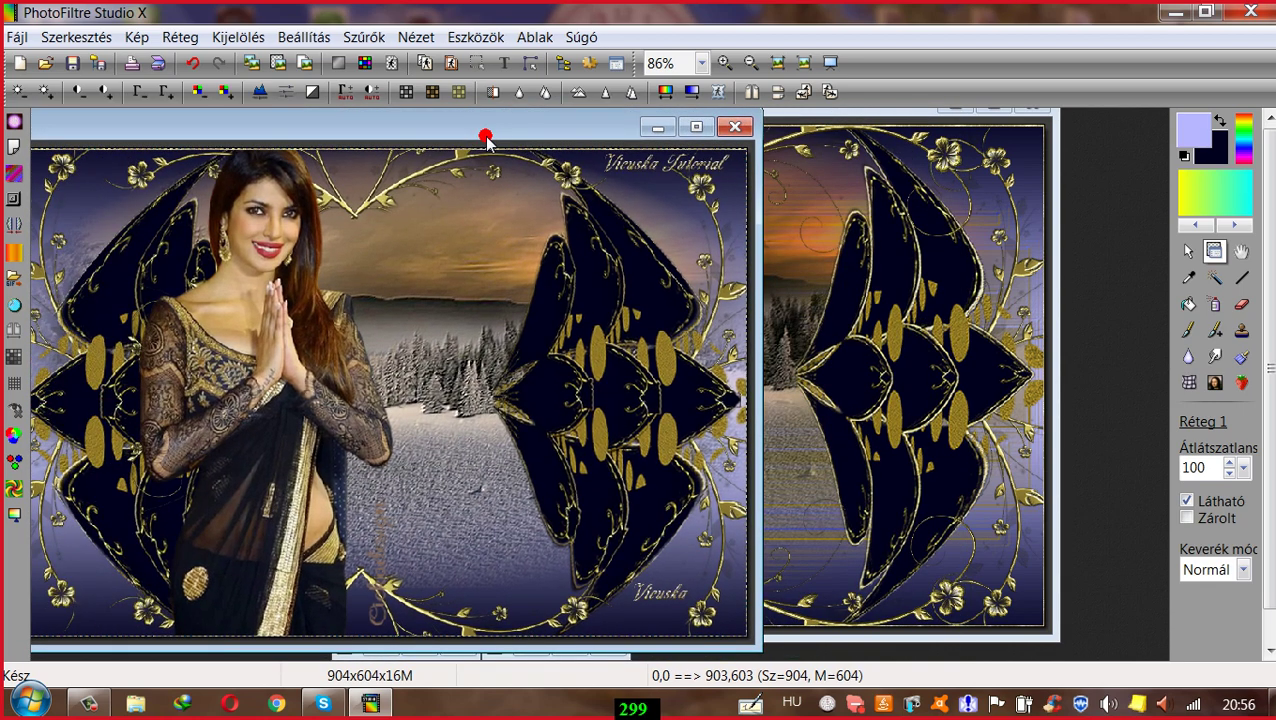
left_click_drag(485, 140, 481, 140)
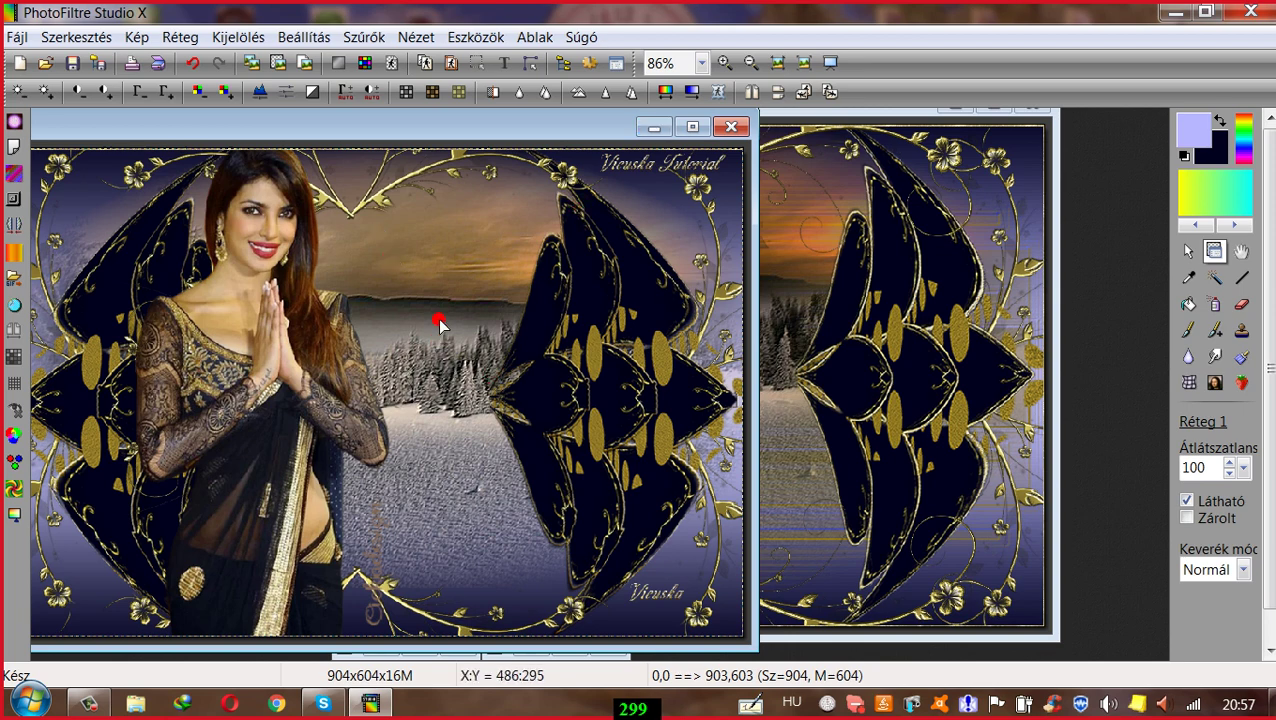
left_click(655, 128)
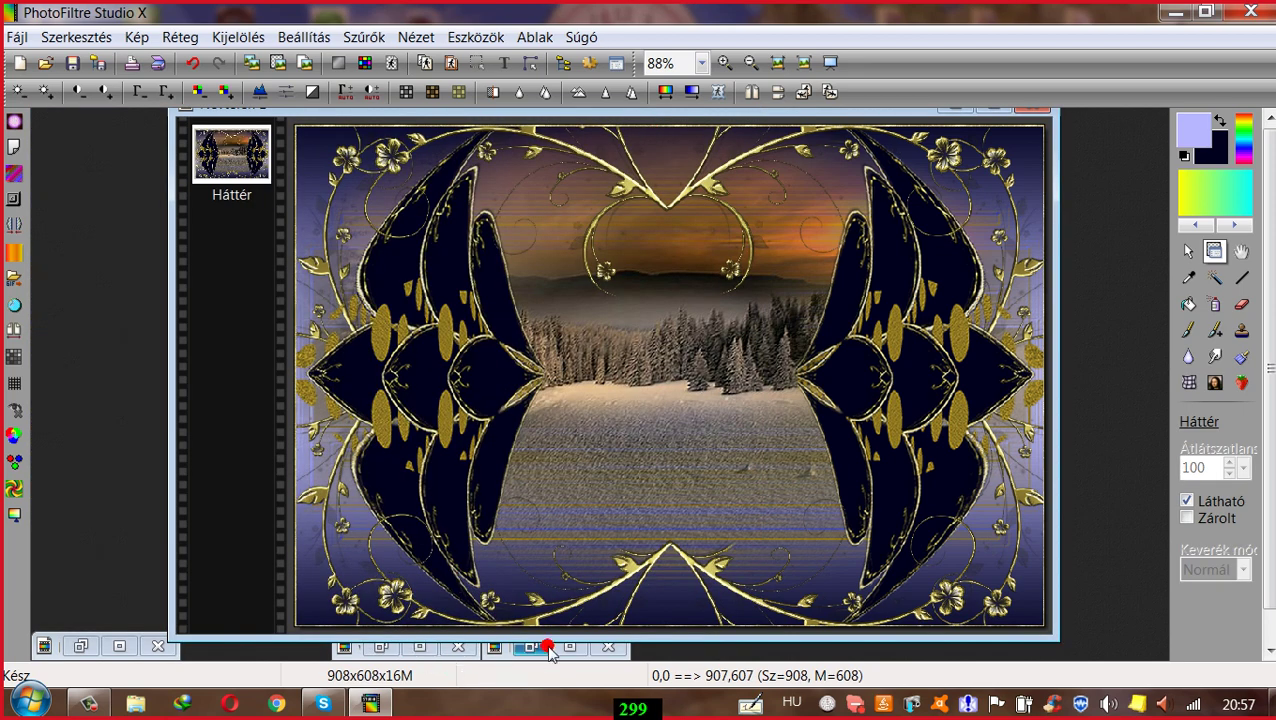
left_click(384, 647)
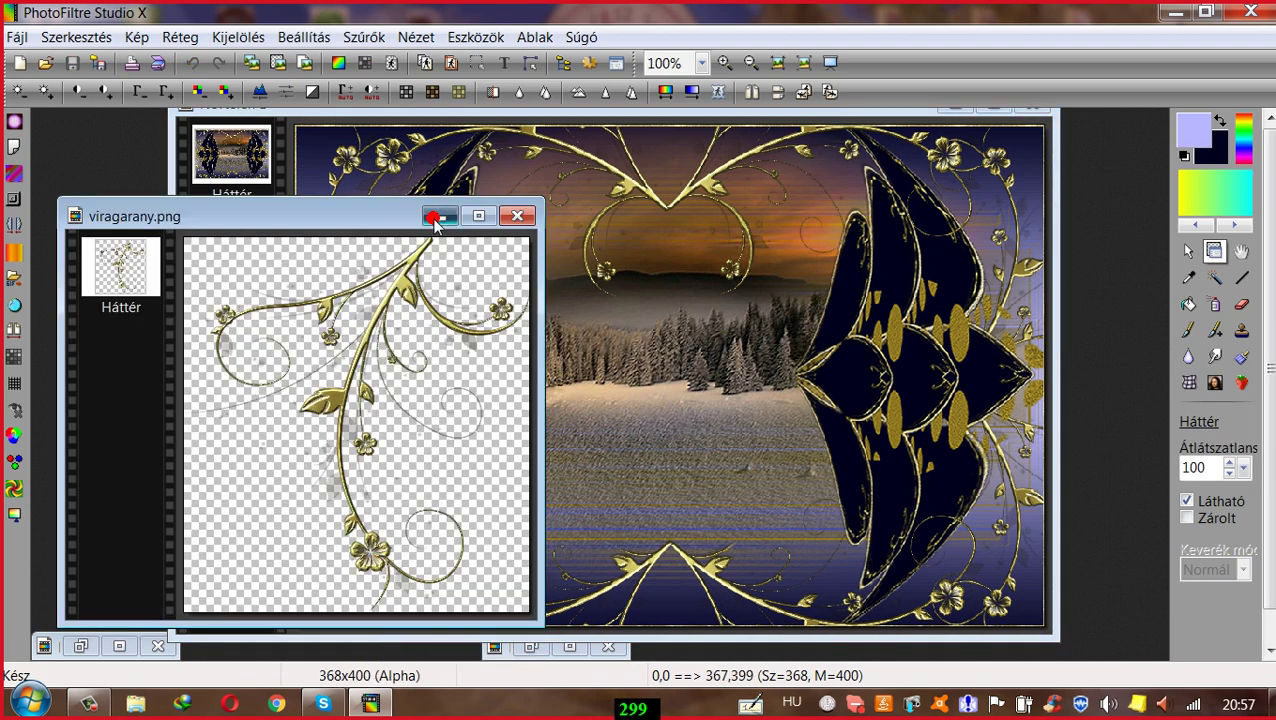
left_click(435, 219)
Step: Copy the cut-out image of the woman and paste it as a new layer into the framed picture
left_click(531, 647)
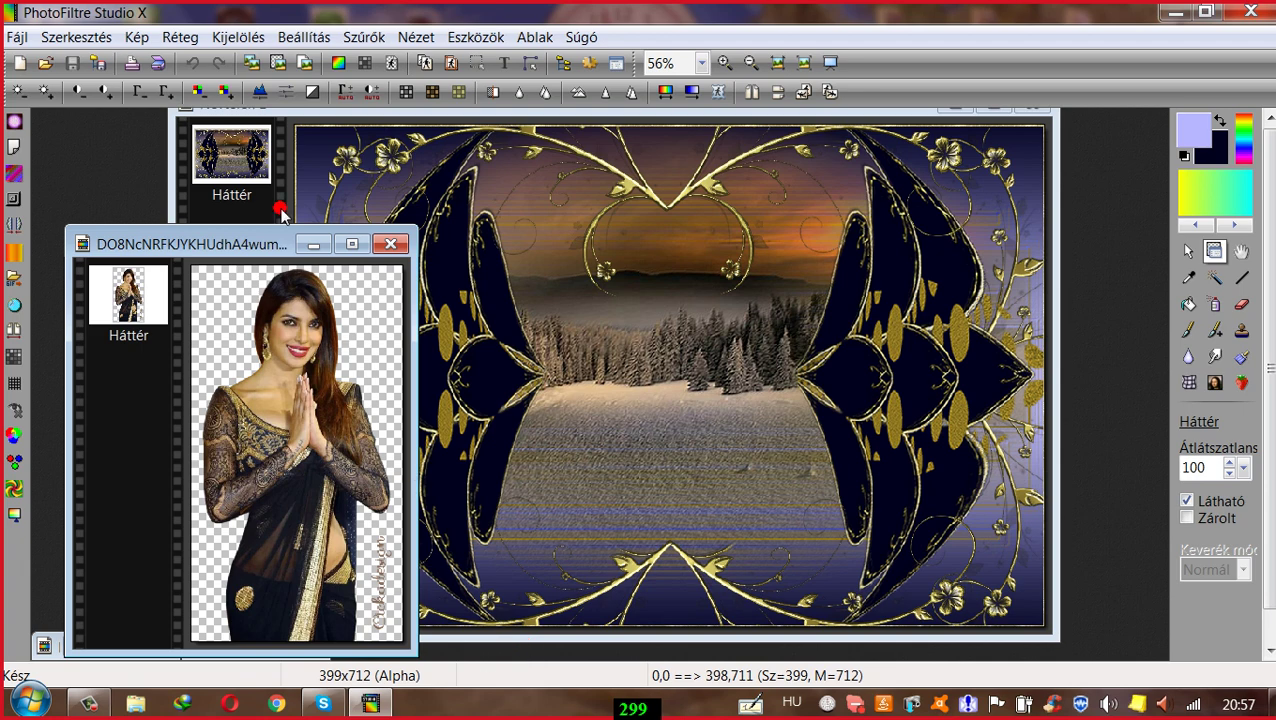
left_click(78, 37)
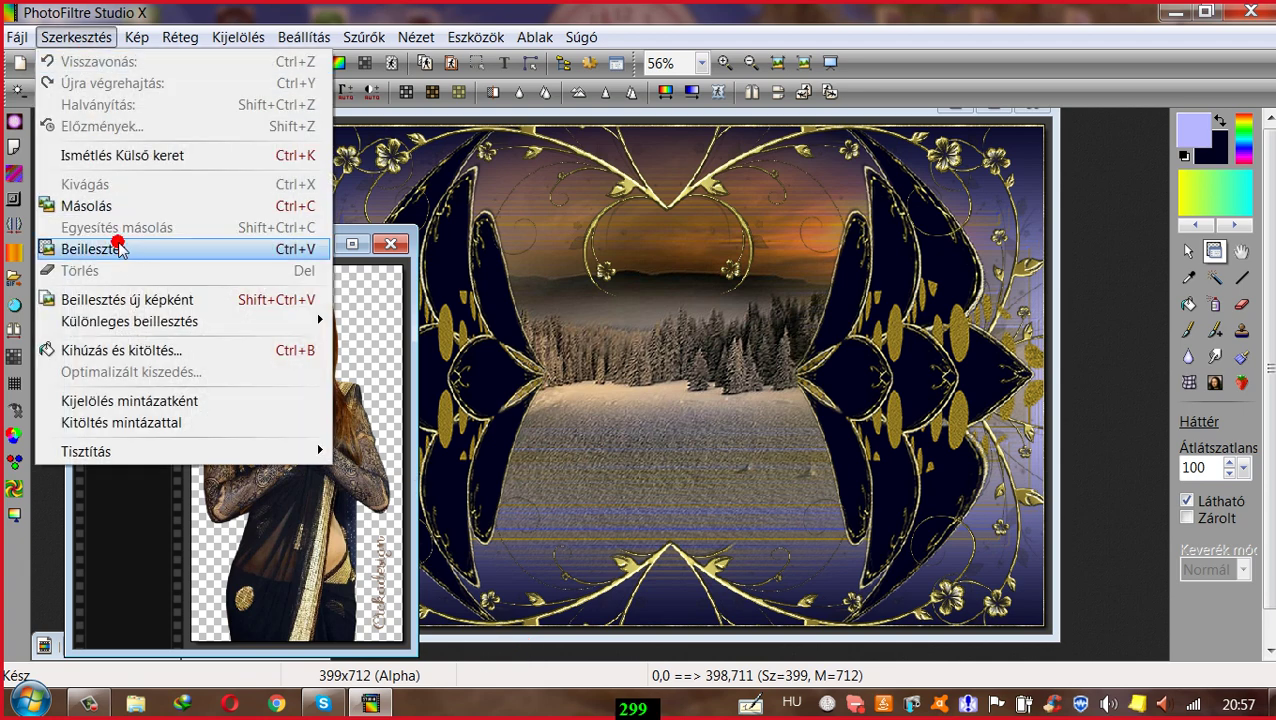
left_click(90, 206)
left_click(277, 112)
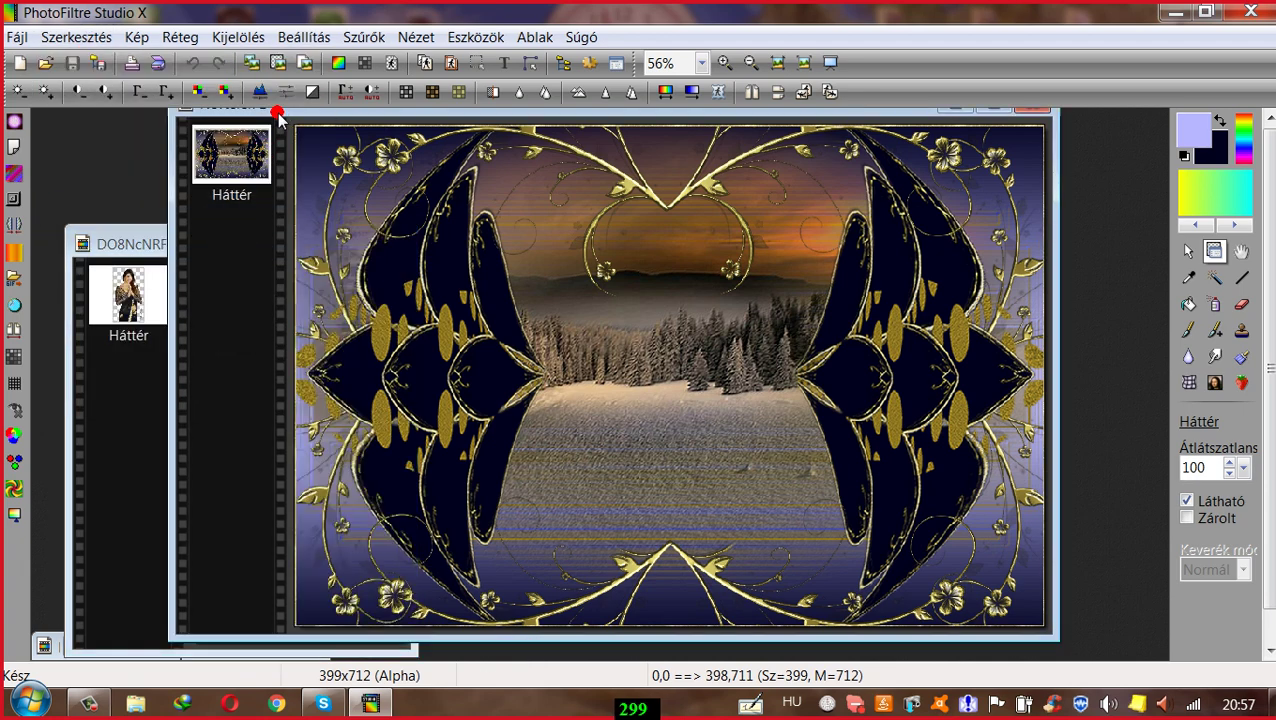
left_click(100, 37)
left_click(118, 248)
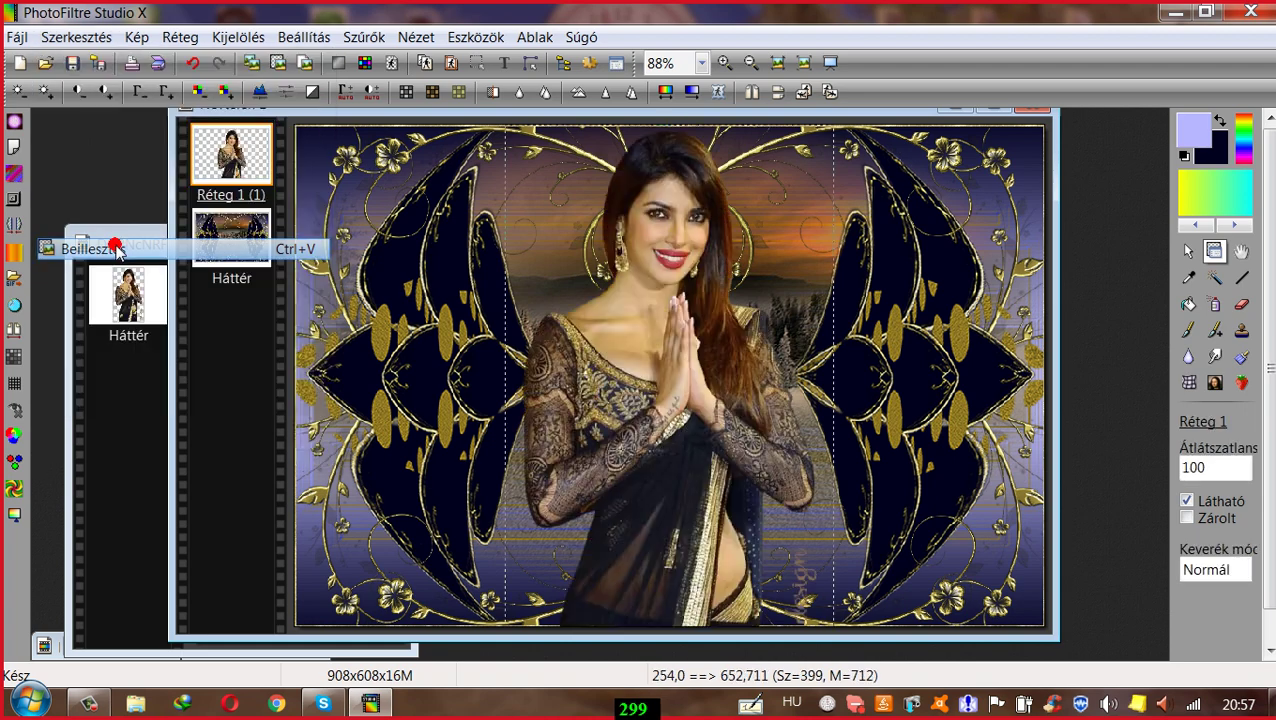
Step: Move the pasted woman layer toward the picture's left half, to about 100,-109
left_click_drag(590, 370, 495, 317)
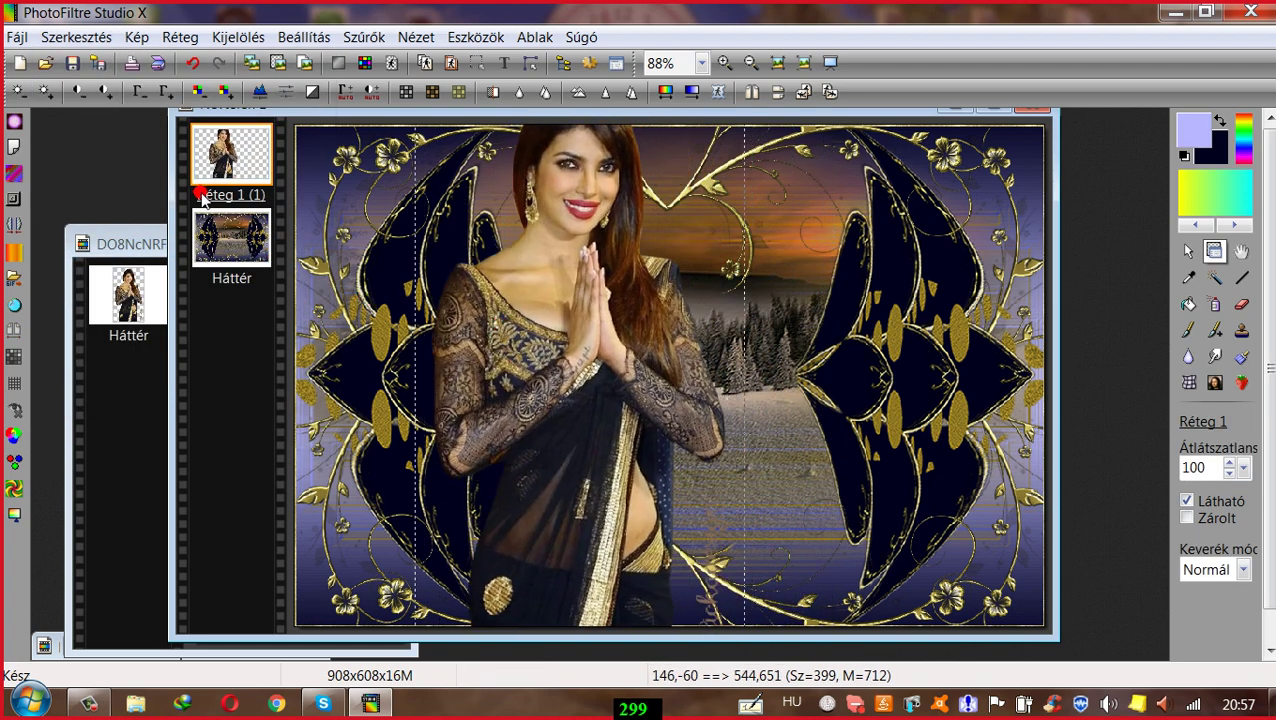
right_click(218, 165)
left_click_drag(542, 352, 503, 243)
left_click(1241, 304)
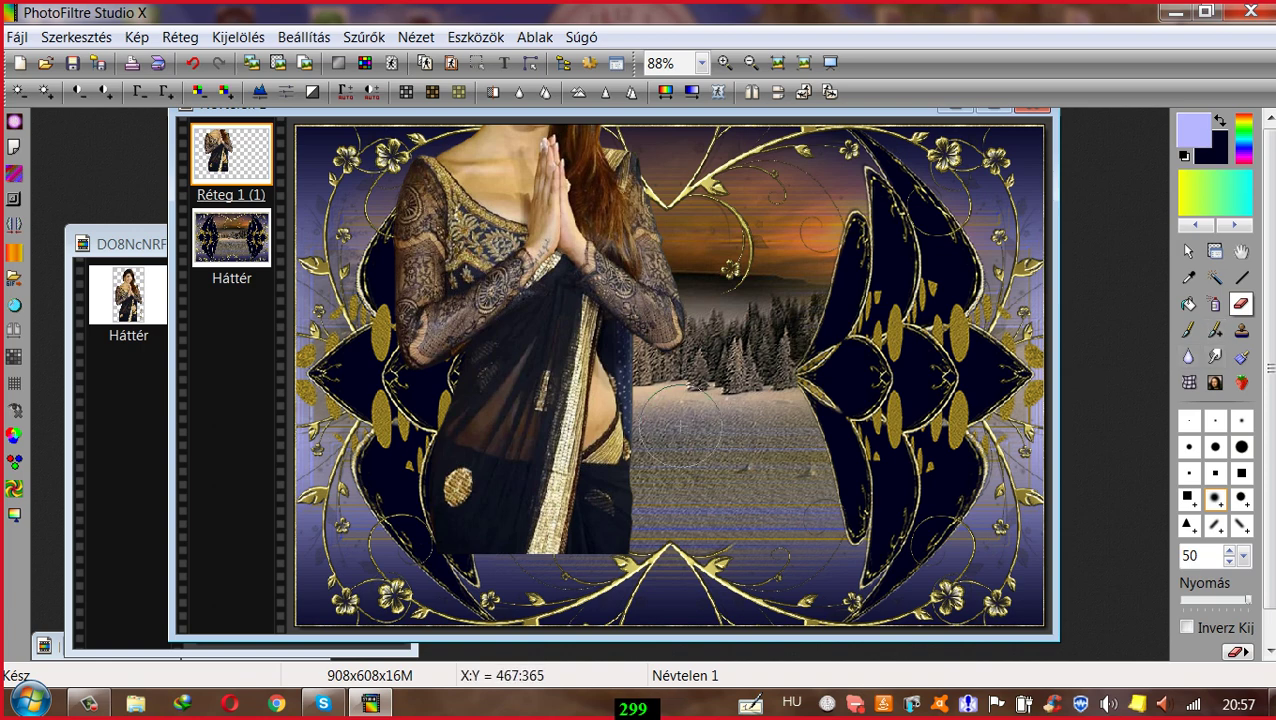
left_click(1207, 258)
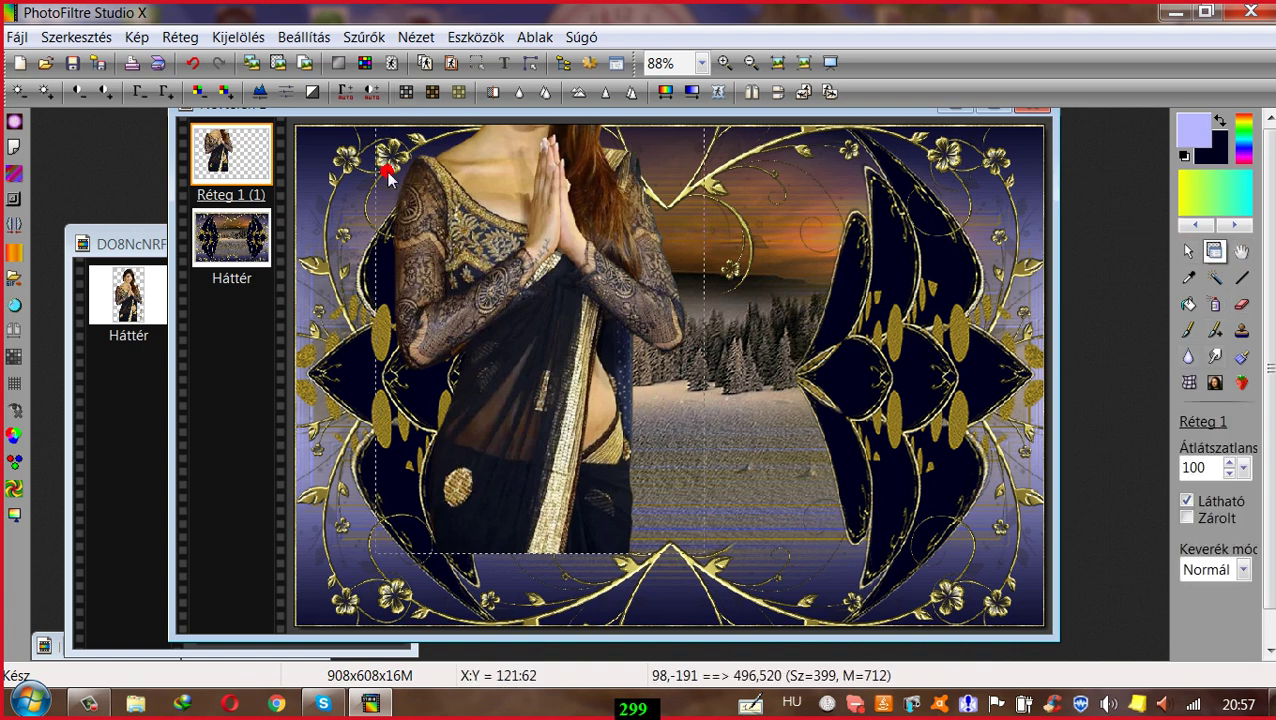
left_click_drag(445, 278, 447, 351)
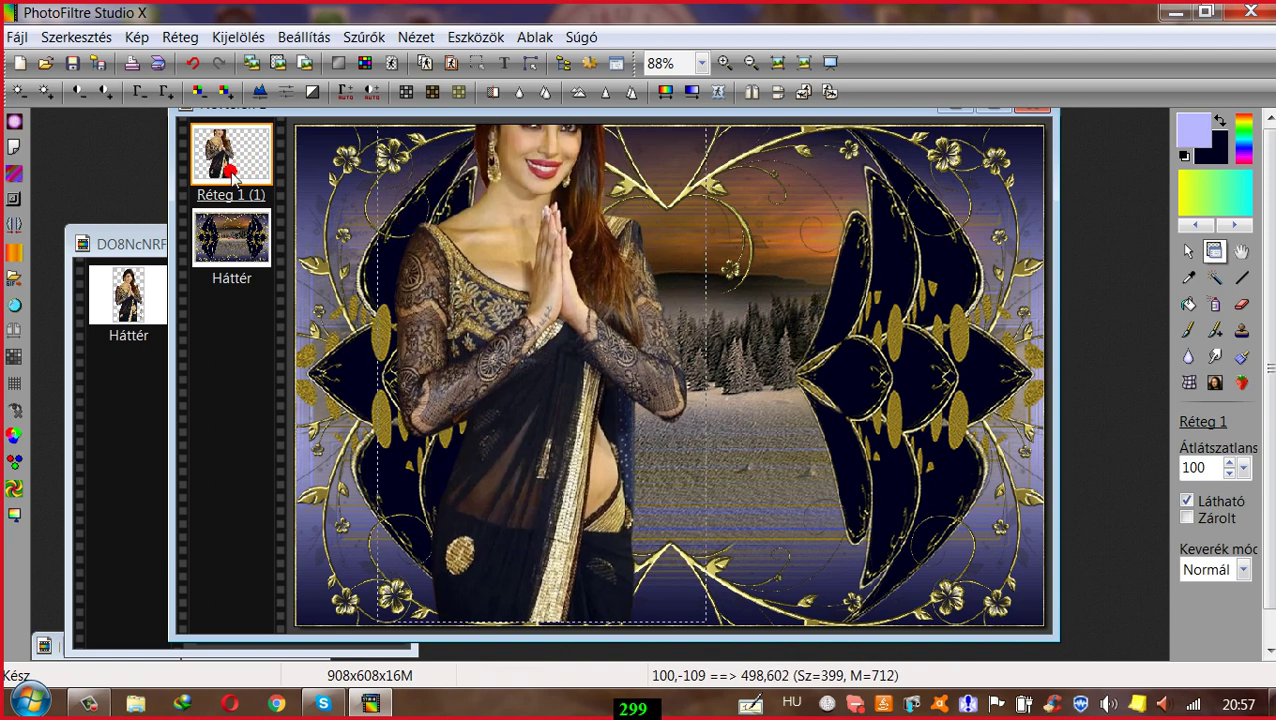
Step: Scale the woman layer Réteg 1 to 80% and move it to about 144,3
right_click(236, 154)
left_click(276, 331)
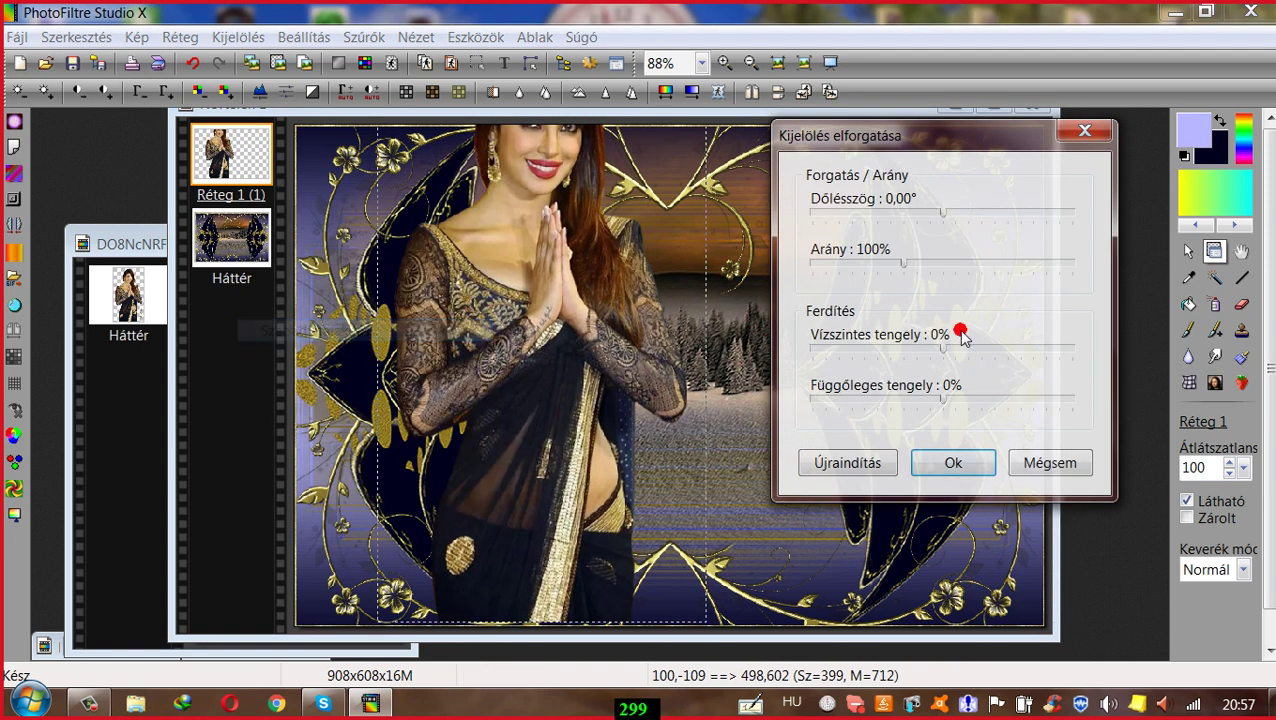
left_click(872, 263)
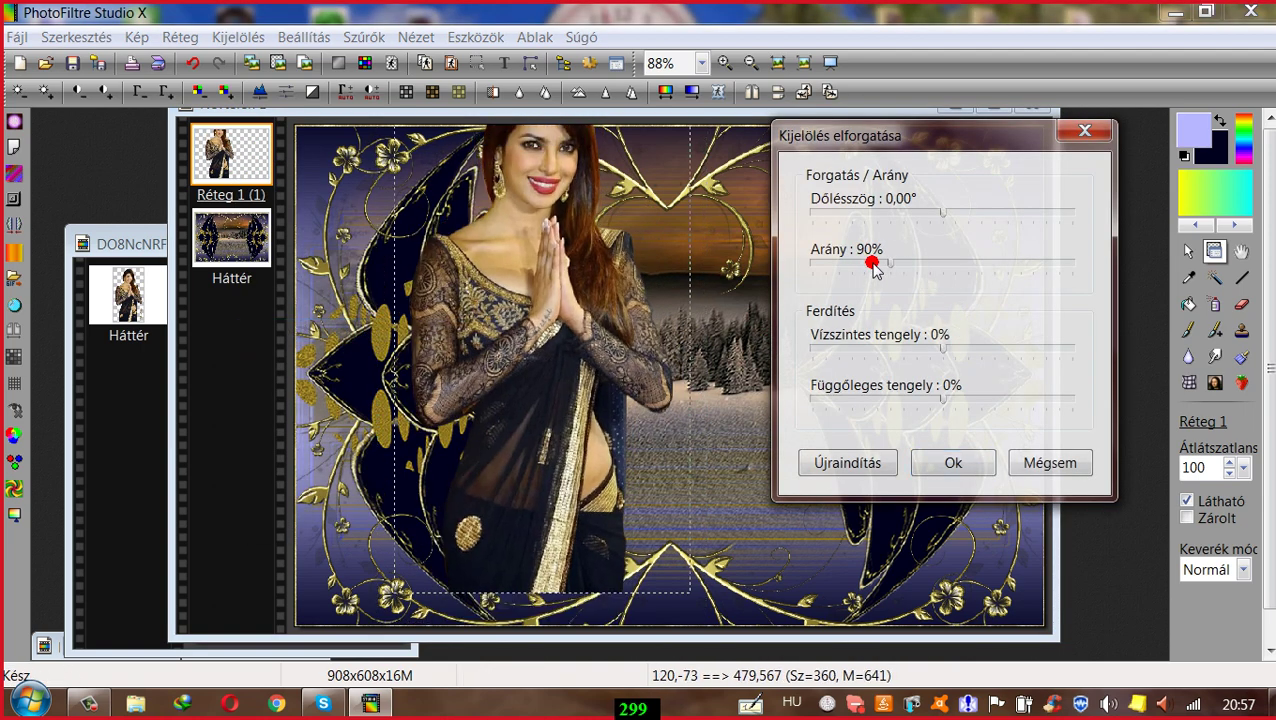
left_click(945, 464)
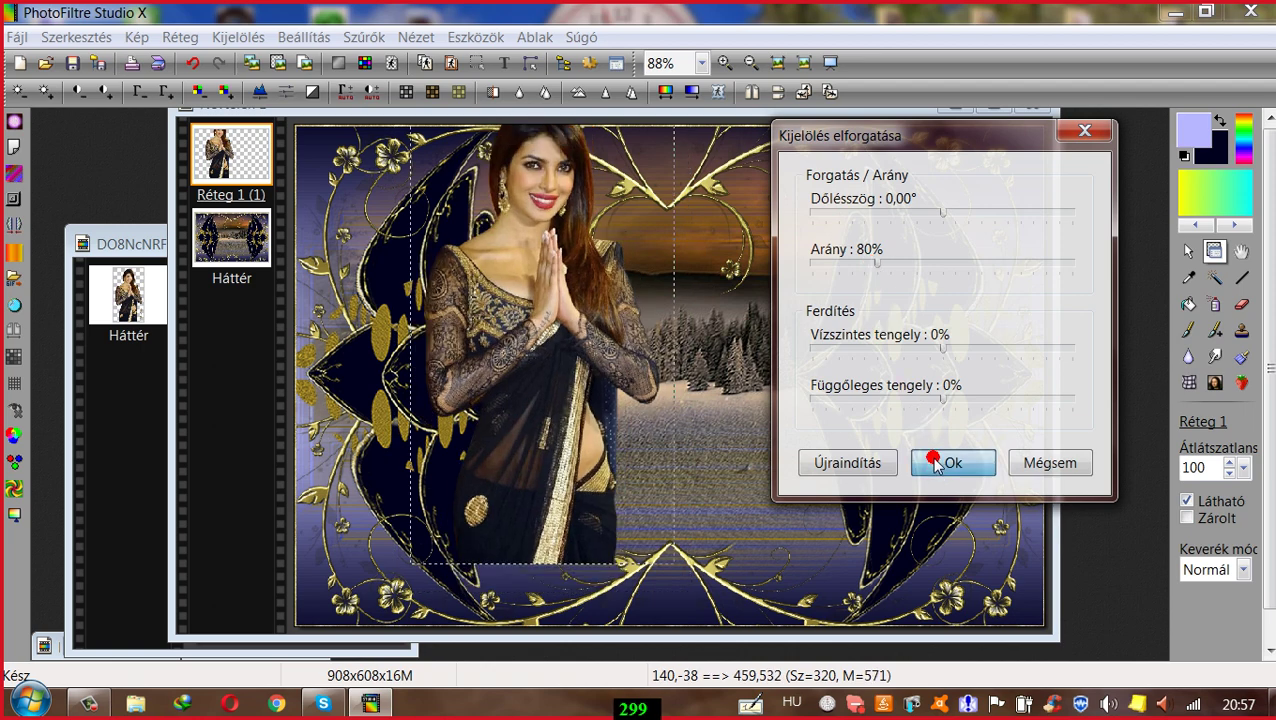
left_click_drag(565, 356, 547, 381)
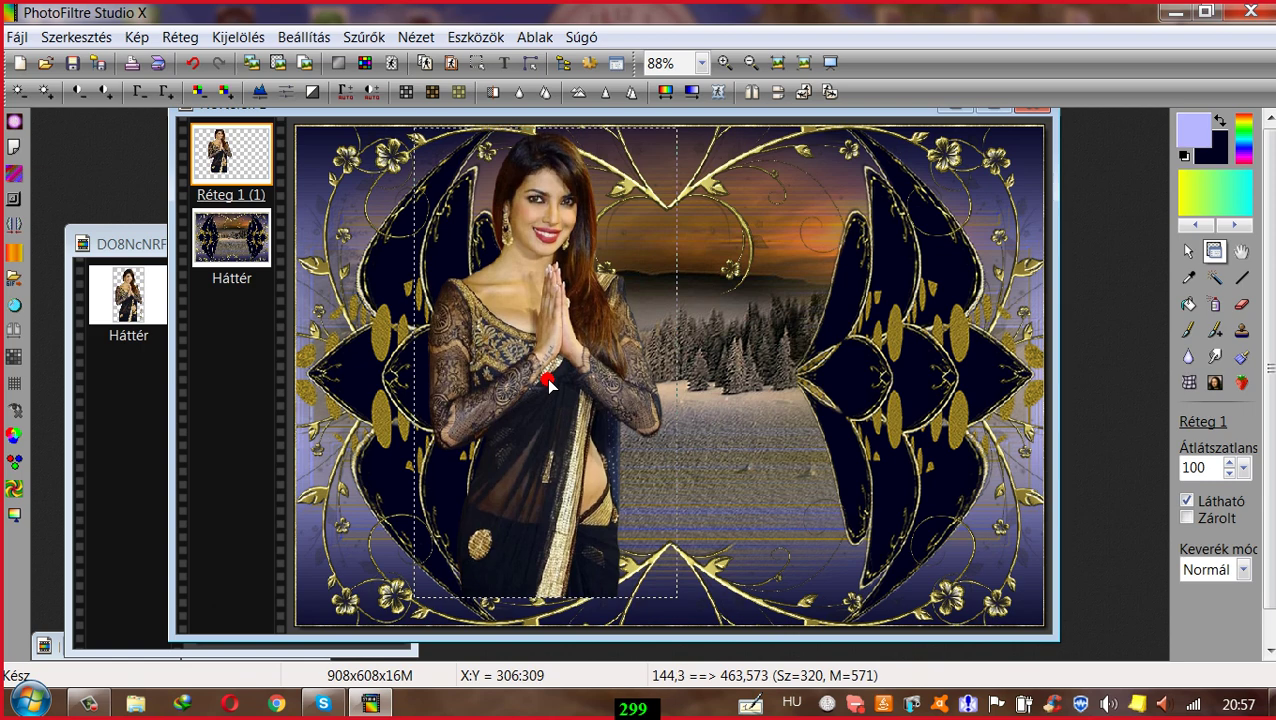
Step: Enlarge the woman layer to 110% and move it to about 128,-21
right_click(238, 170)
left_click(346, 339)
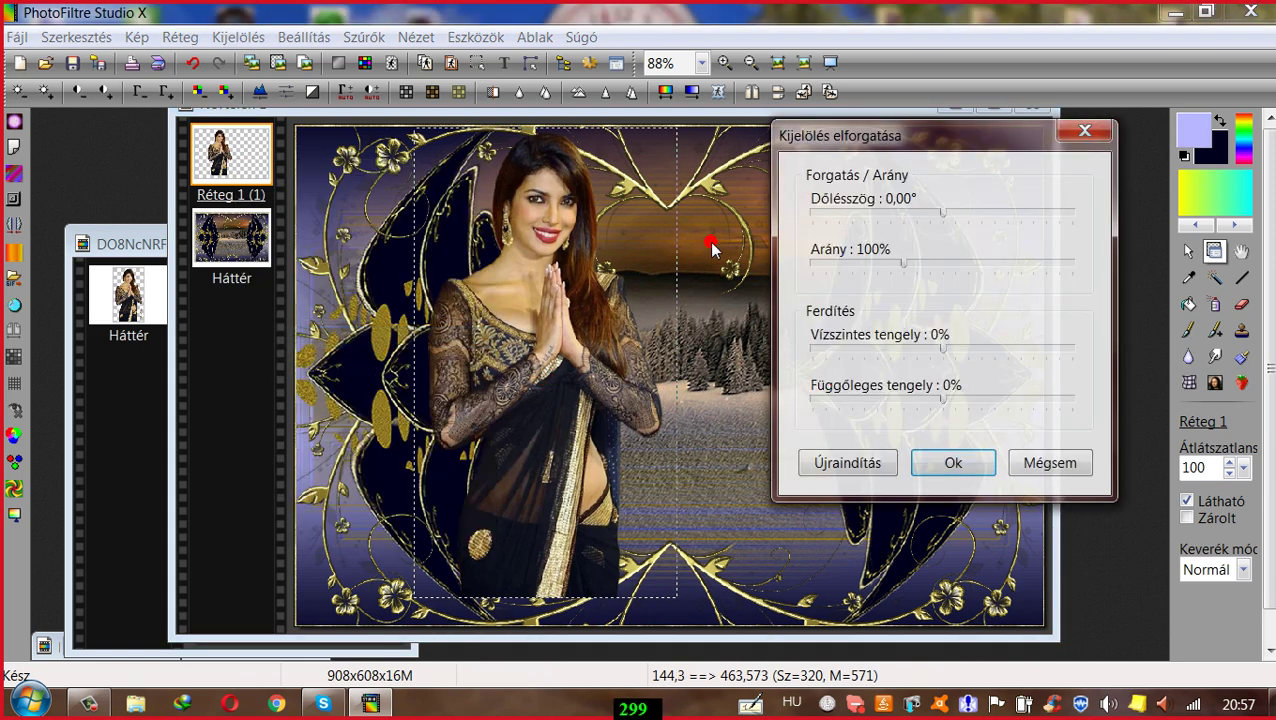
left_click(923, 263)
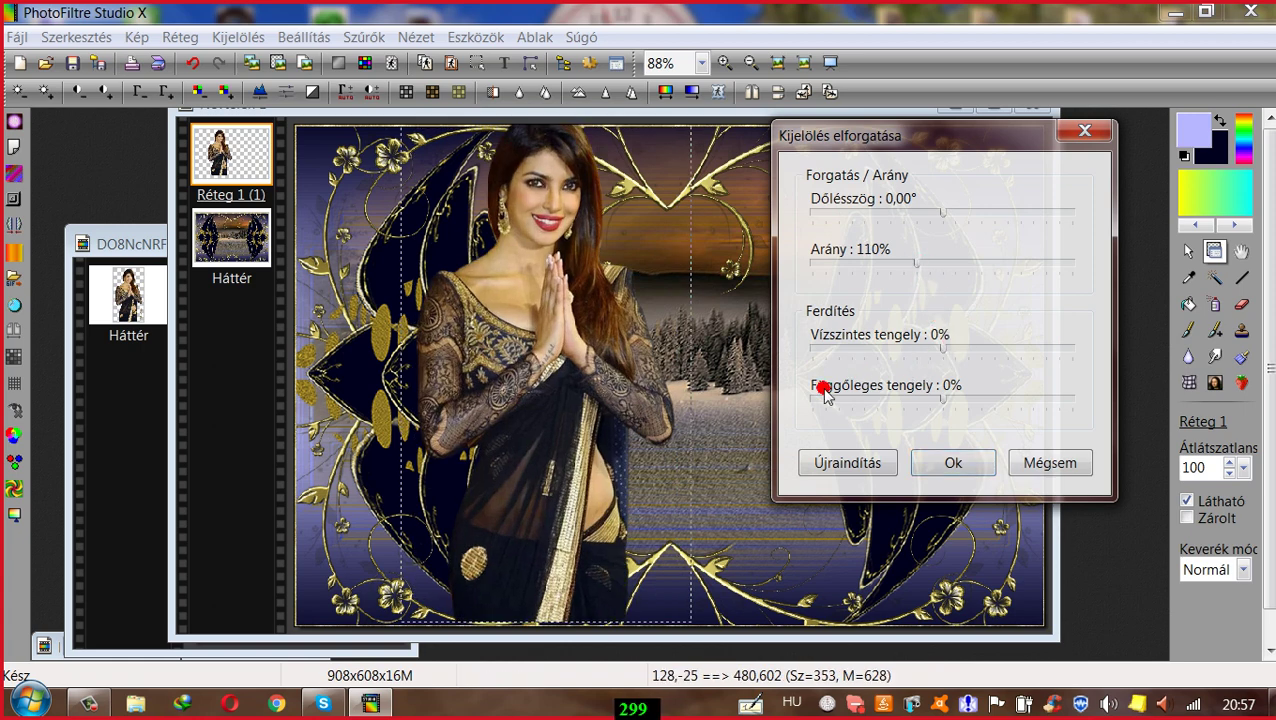
left_click(953, 462)
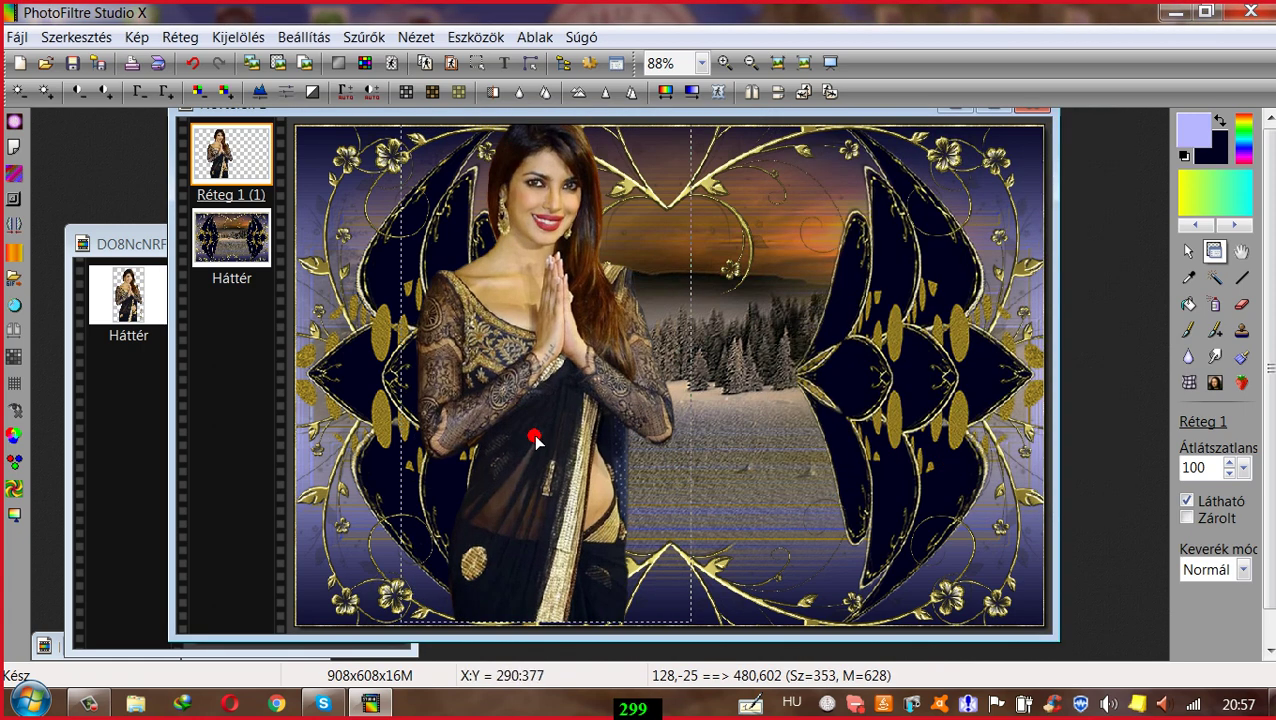
mouse_move(535, 441)
left_mouse_down()
mouse_move(532, 424)
mouse_move(535, 445)
left_mouse_up()
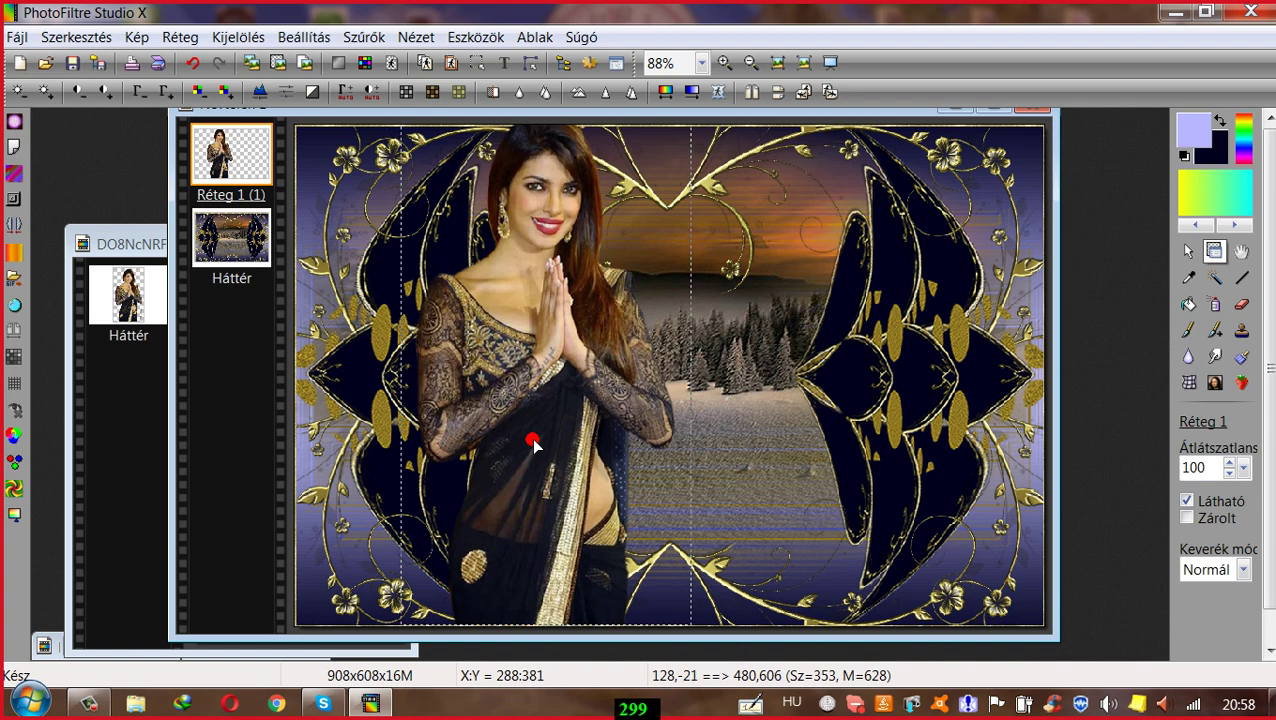
Step: Reduce the woman layer to 96% with the selection transform
right_click(254, 146)
left_click(333, 319)
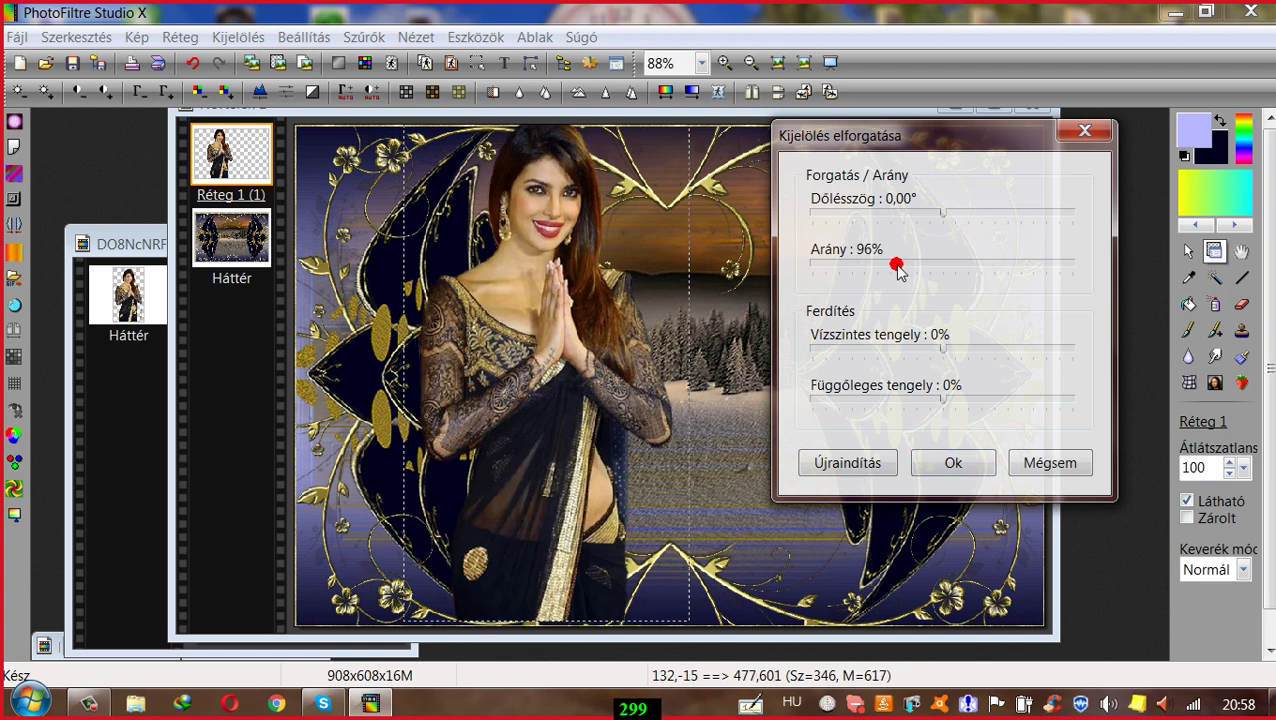
left_click(932, 463)
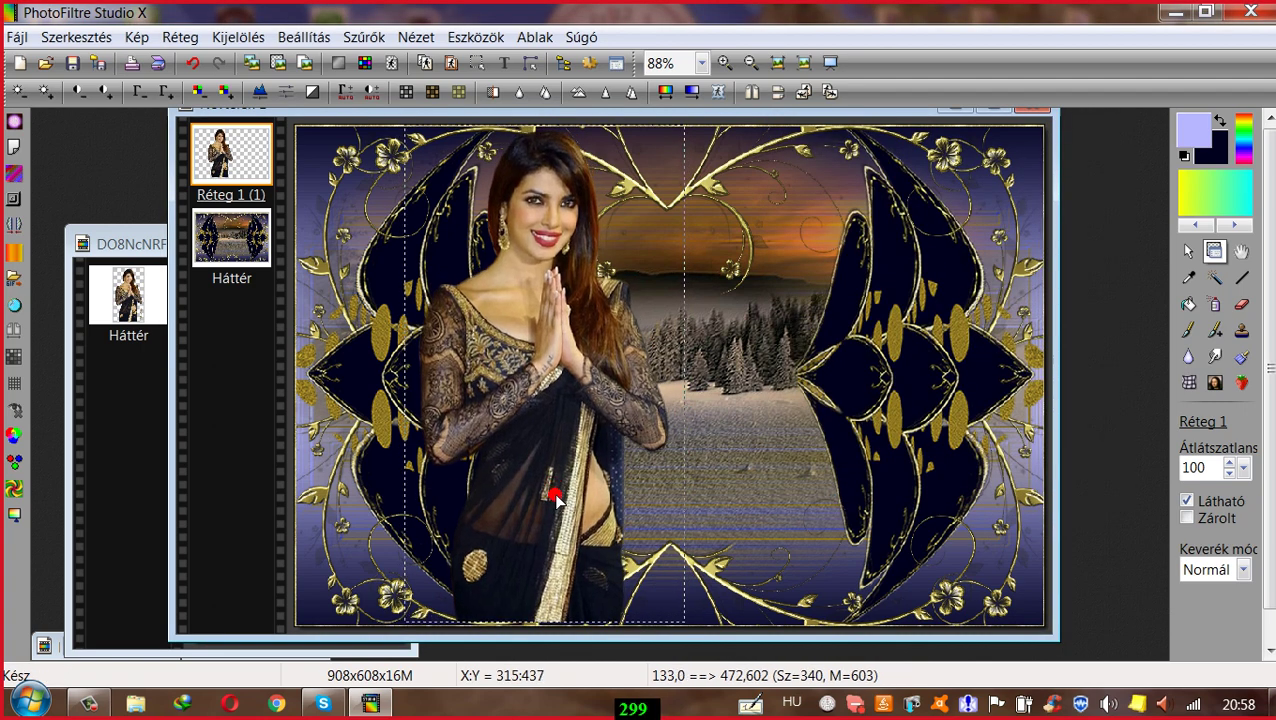
Step: Try the woman layer in the picture's middle, then settle it left of centre at about 148,3 and keep it selected
left_click_drag(555, 498, 658, 491)
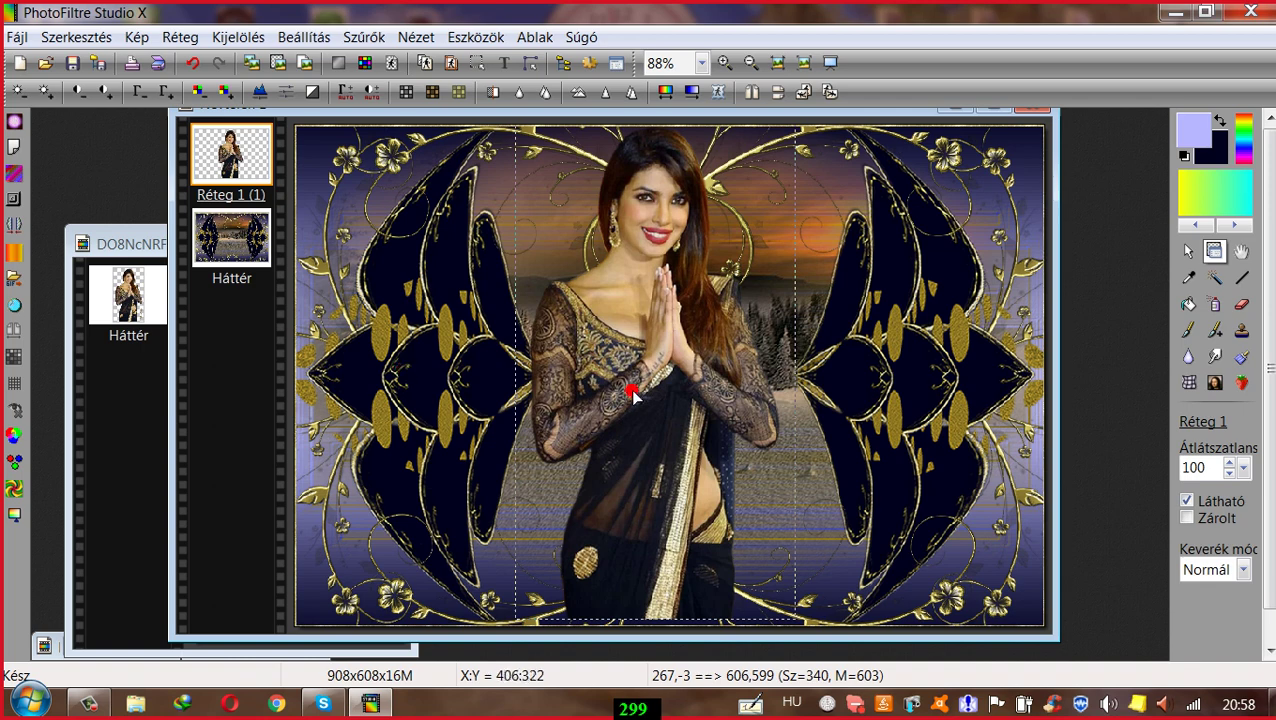
left_click_drag(636, 394, 555, 384)
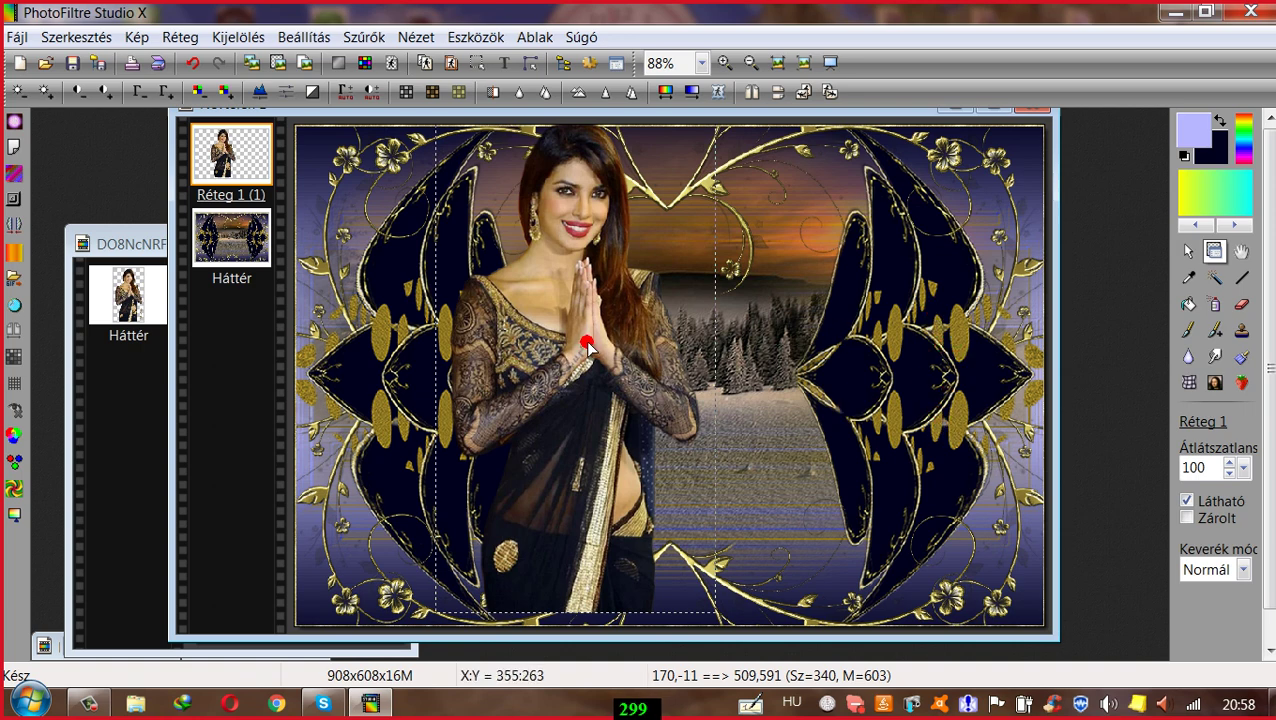
left_click_drag(590, 345, 570, 345)
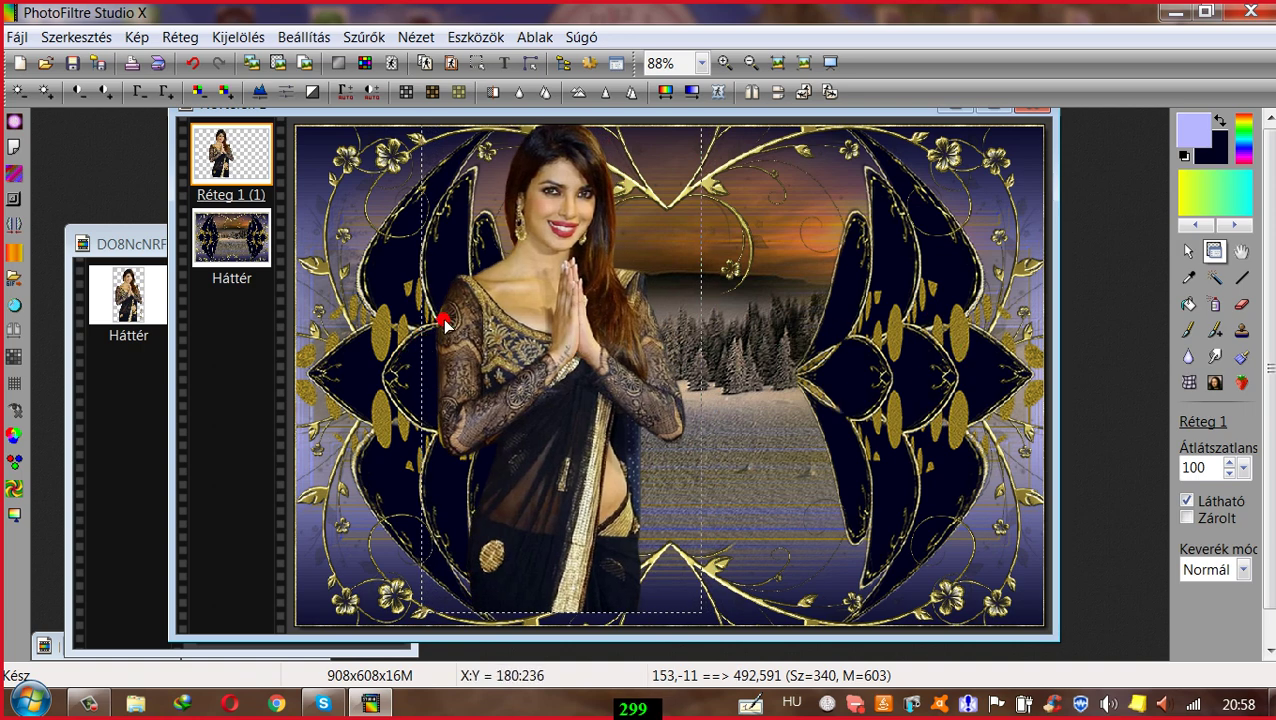
left_click_drag(441, 321, 490, 357)
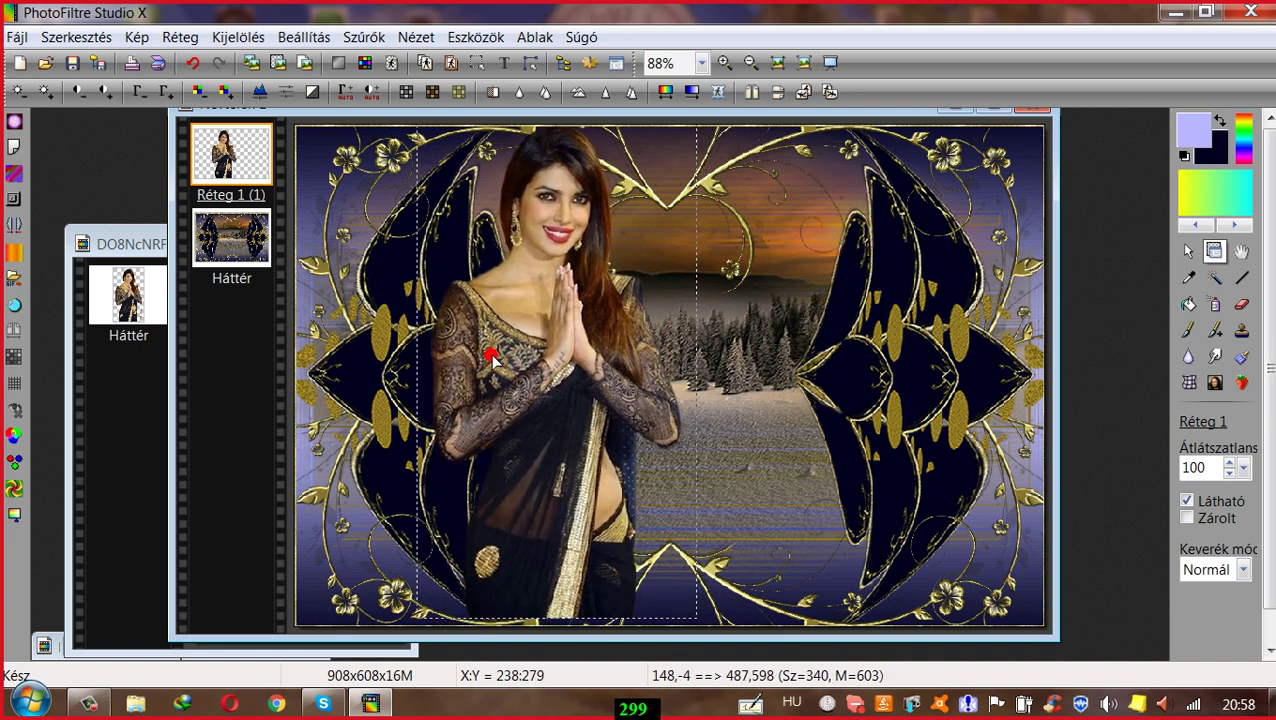
left_click_drag(502, 452, 502, 456)
left_click(740, 497)
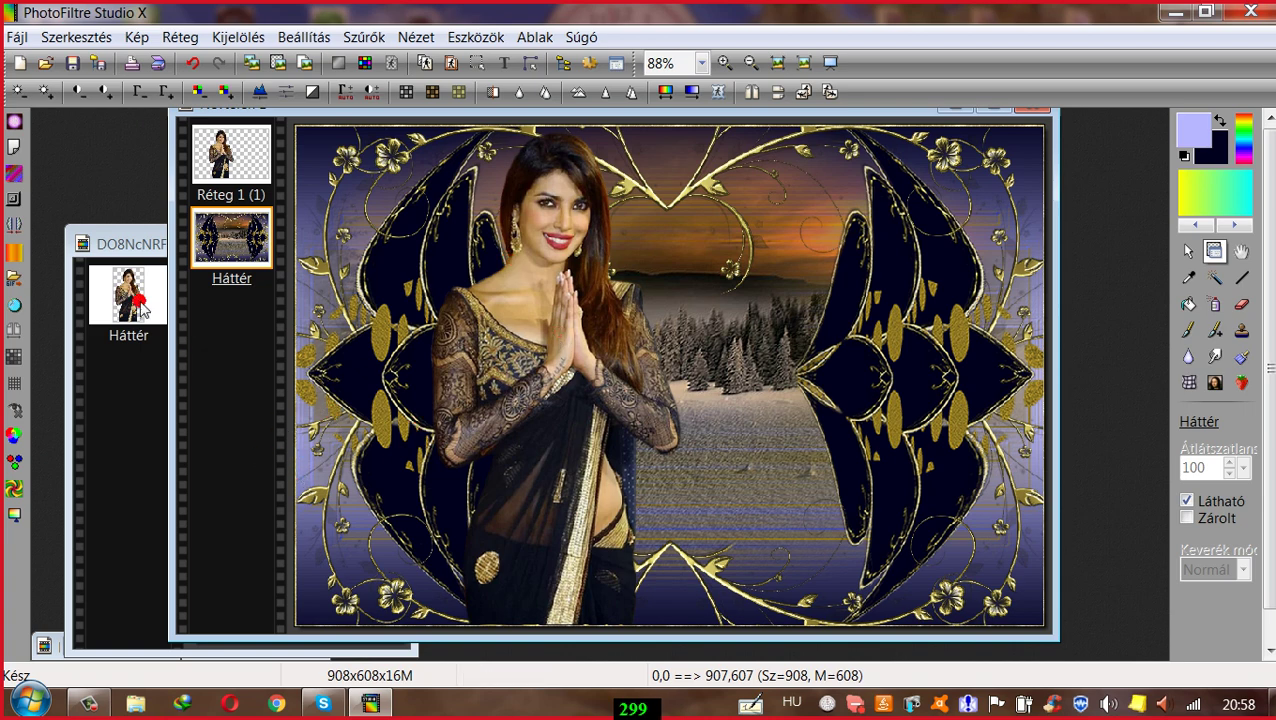
left_click(202, 180)
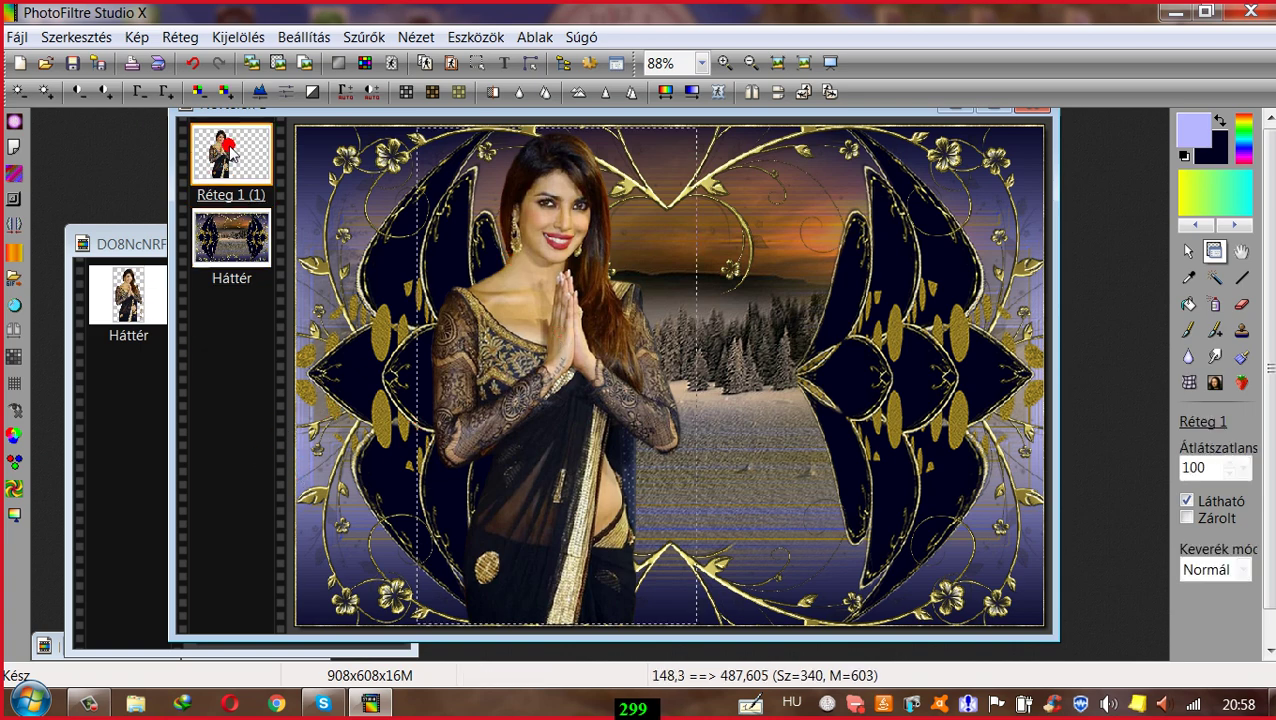
Step: Turn on a shadow for the woman layer and lower its X and Y offsets to 2
left_click(193, 37)
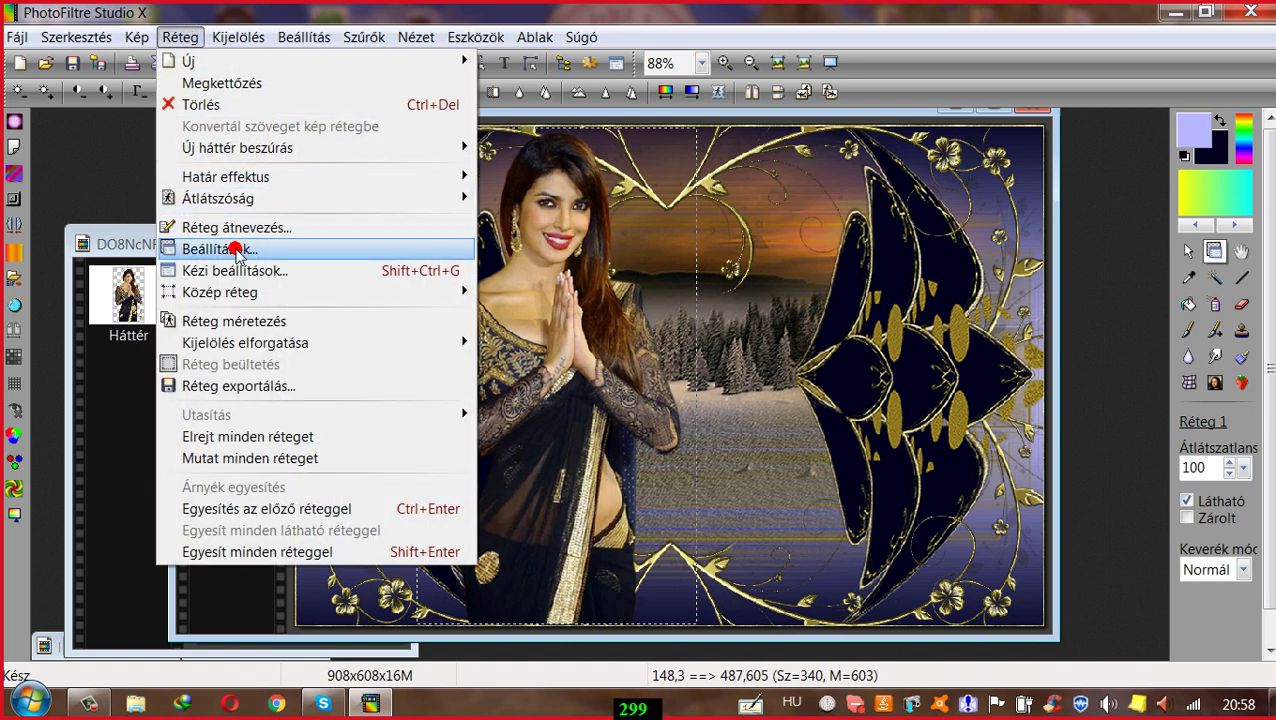
left_click(230, 249)
left_click(938, 252)
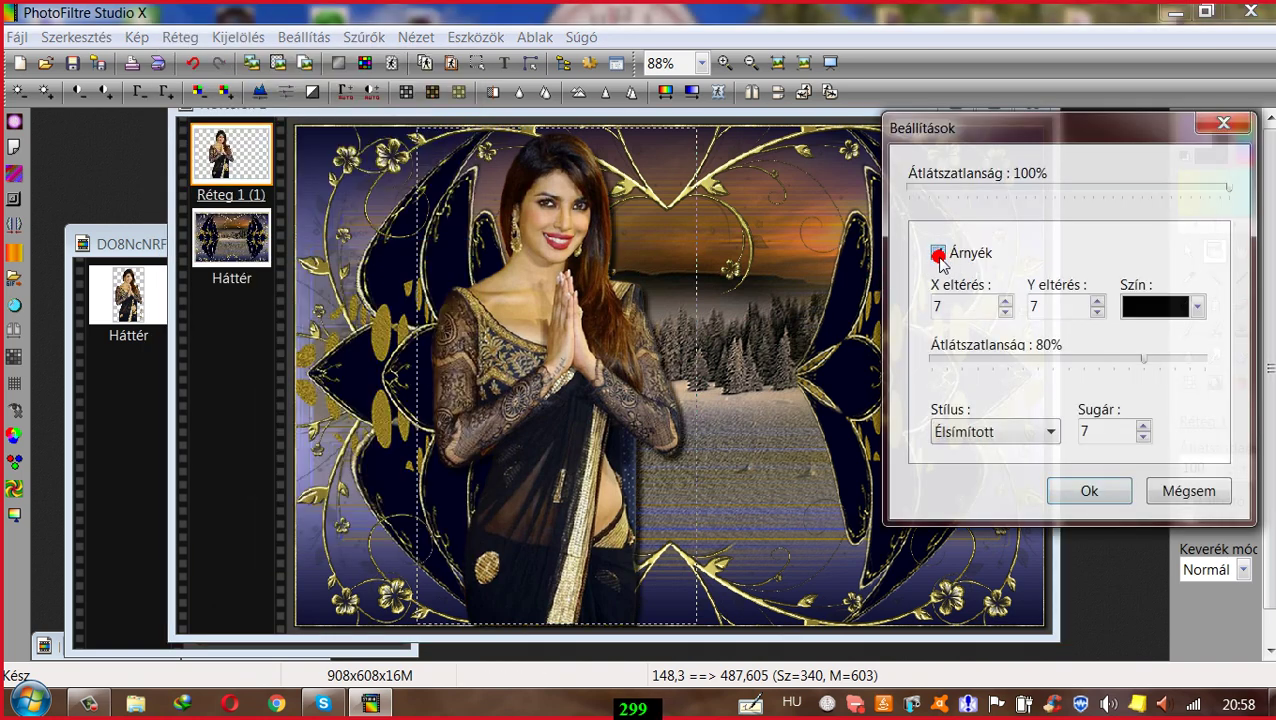
left_click(1005, 312)
left_click(1005, 312)
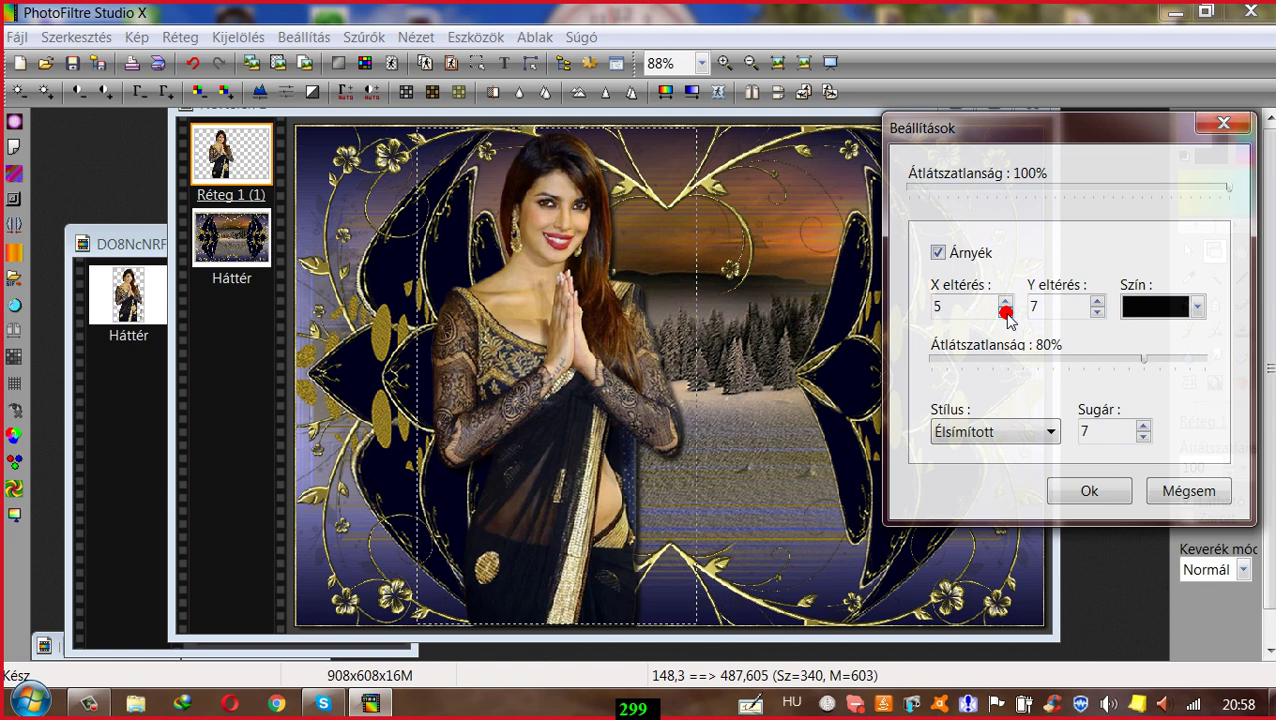
left_click(1005, 312)
left_click(1005, 312)
left_click(1005, 312)
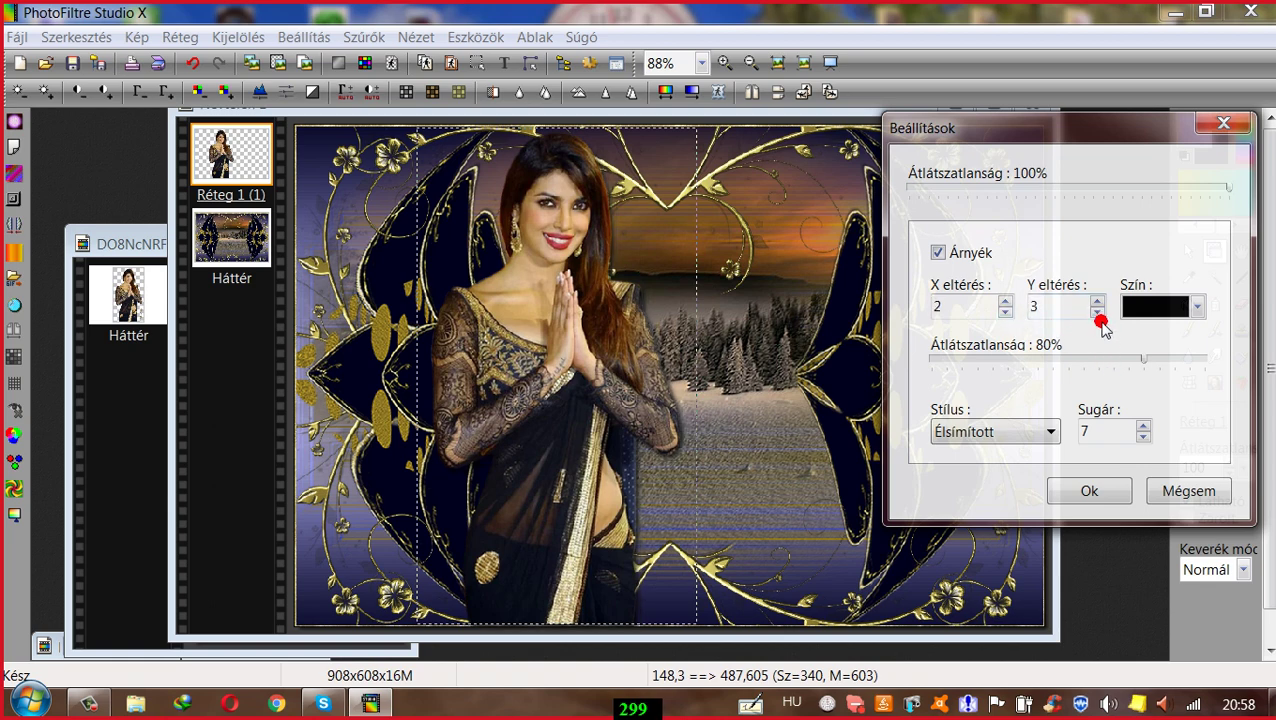
Step: Set the woman's shadow to radius 3, opacity 100% and X offset 3, and apply it
left_click(1143, 436)
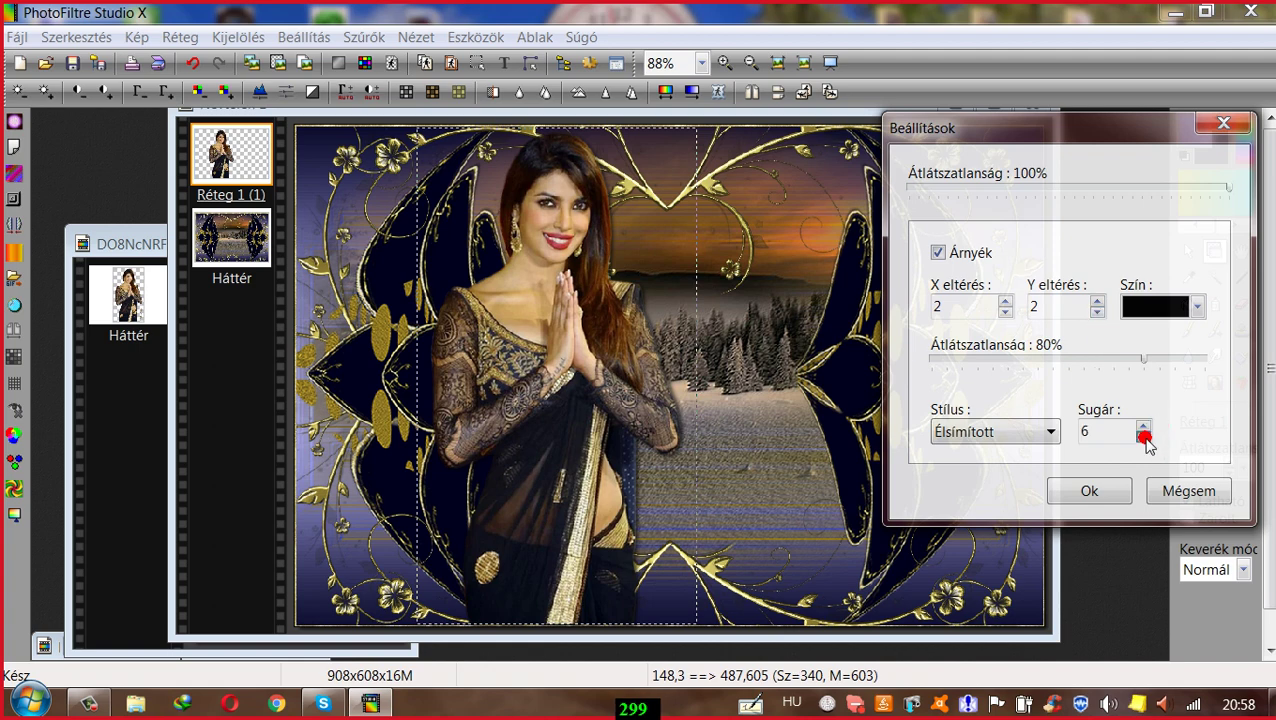
left_click(1143, 437)
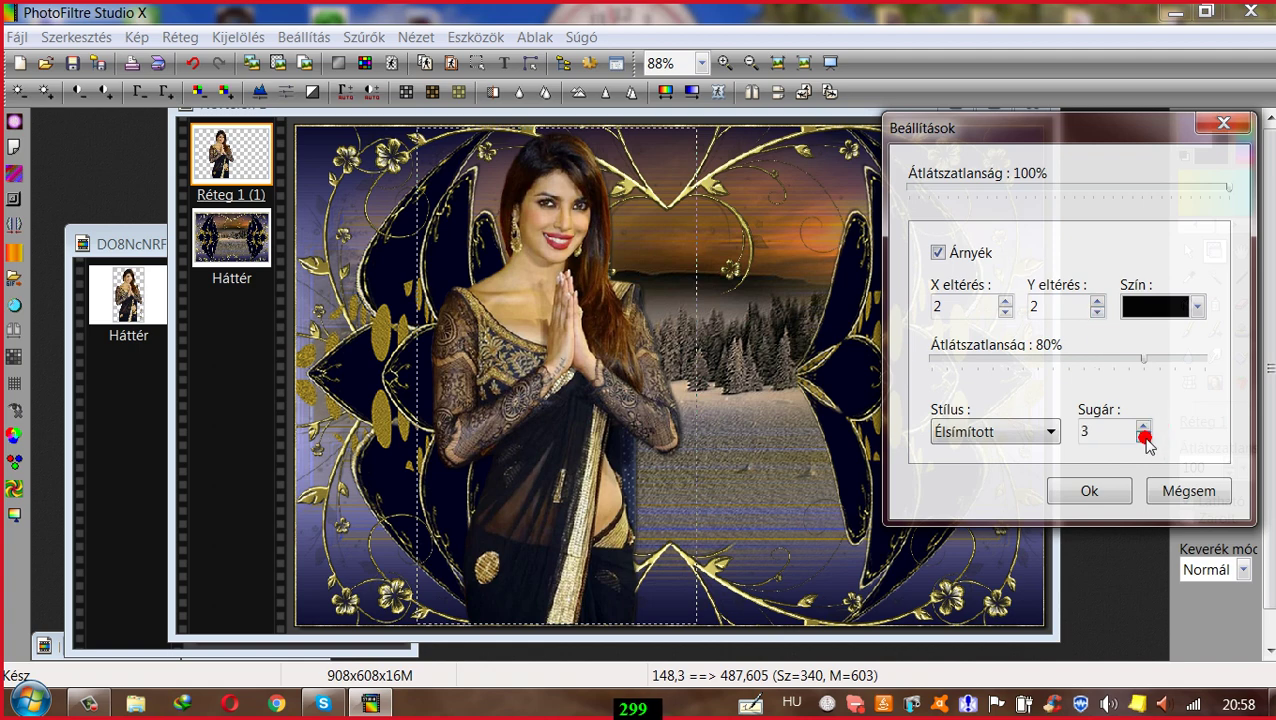
left_click_drag(1145, 362, 1235, 368)
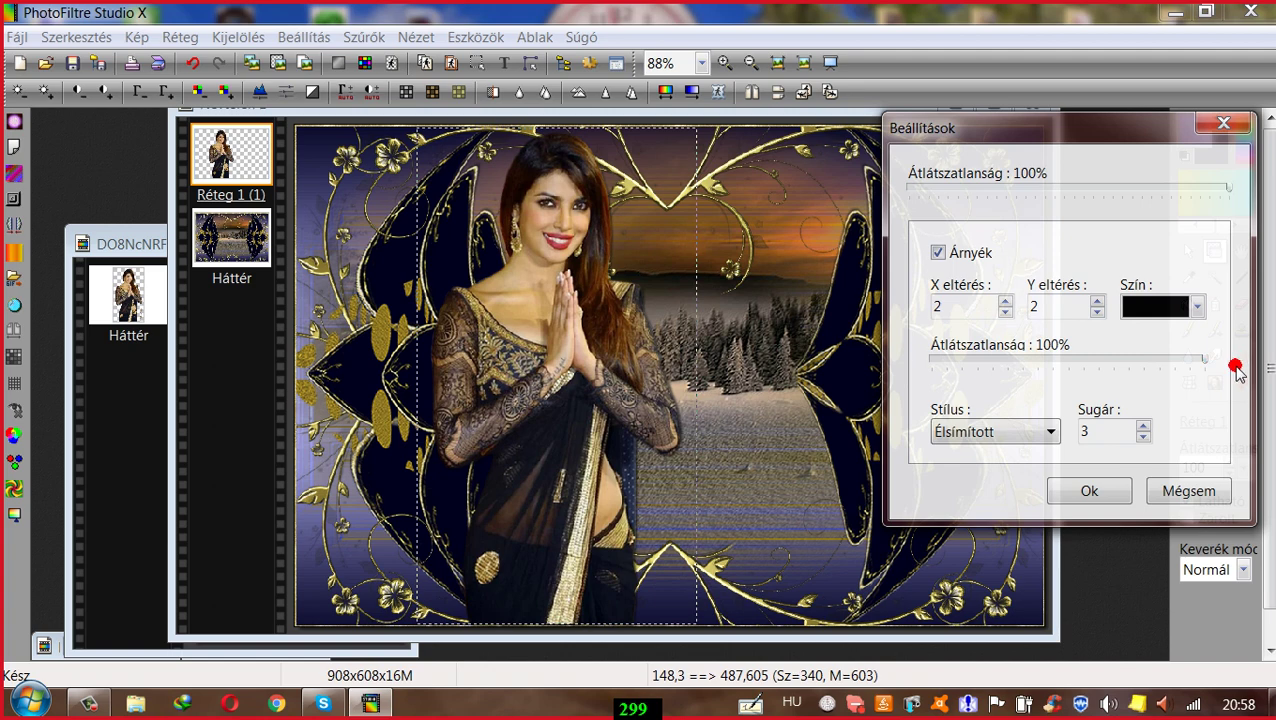
left_click(1006, 302)
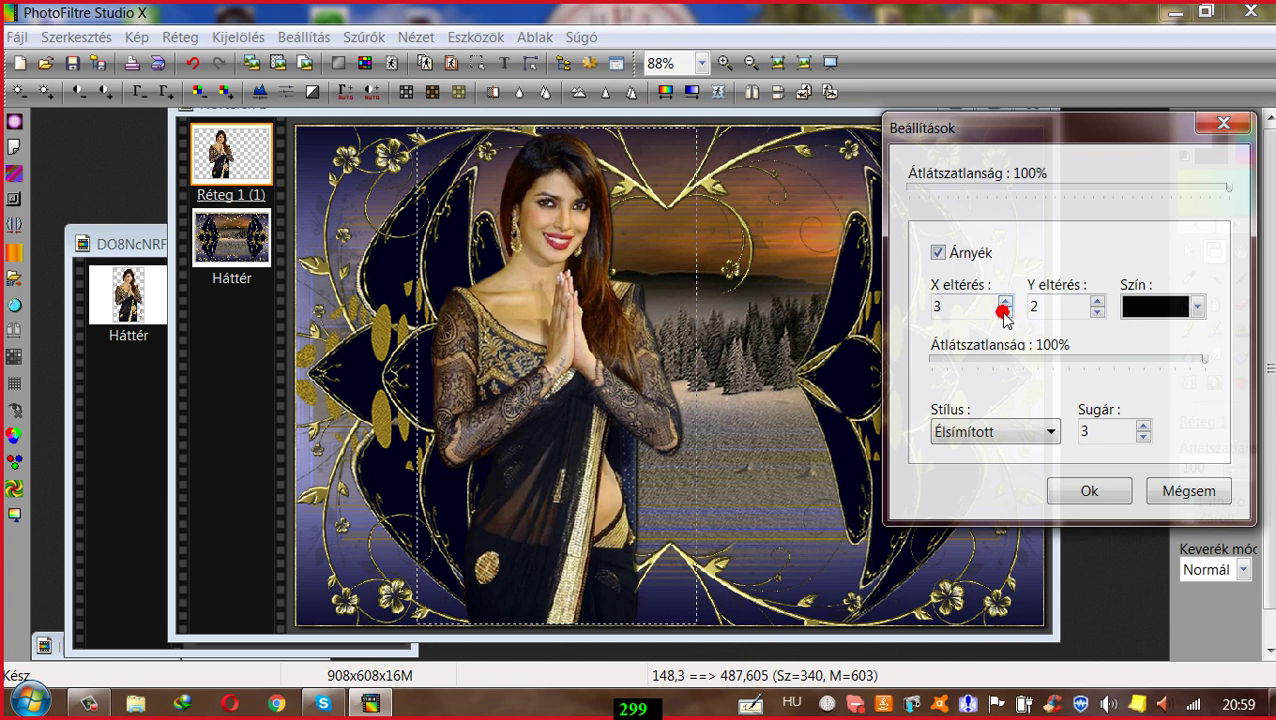
left_click(1098, 492)
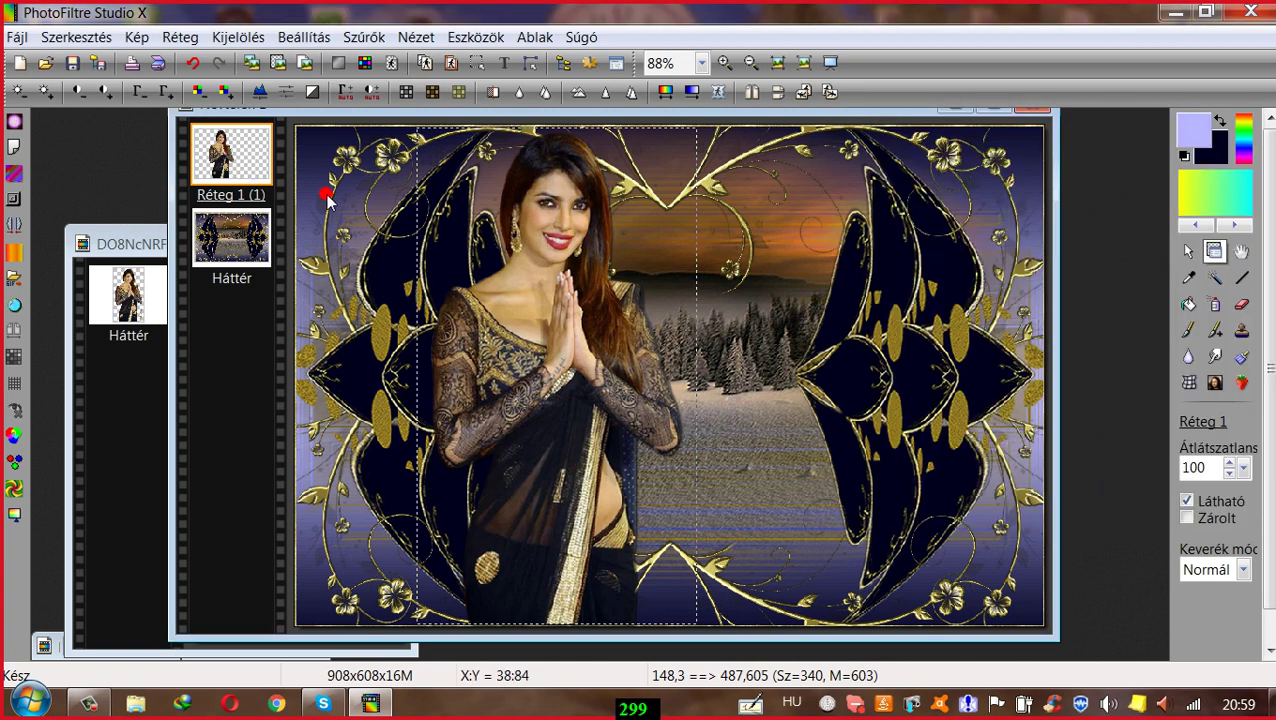
Step: Merge the shadowed woman layer down into the background
left_click(718, 290)
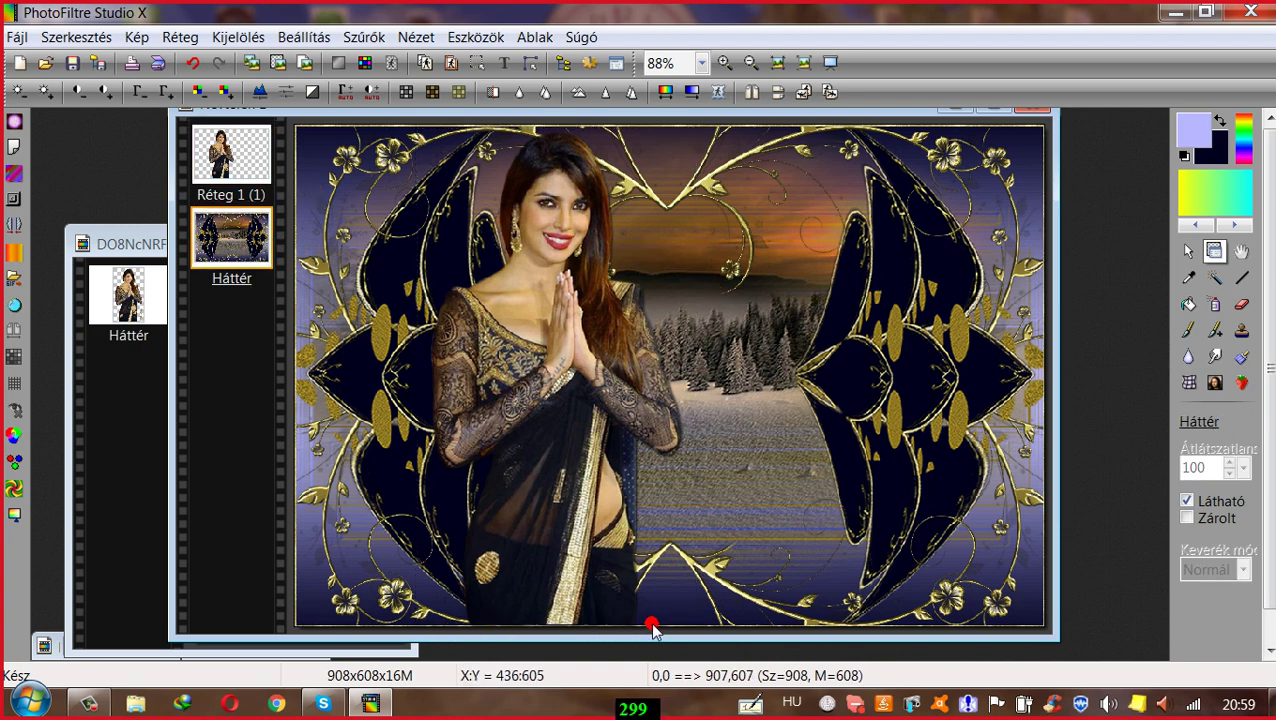
right_click(236, 157)
left_click(289, 452)
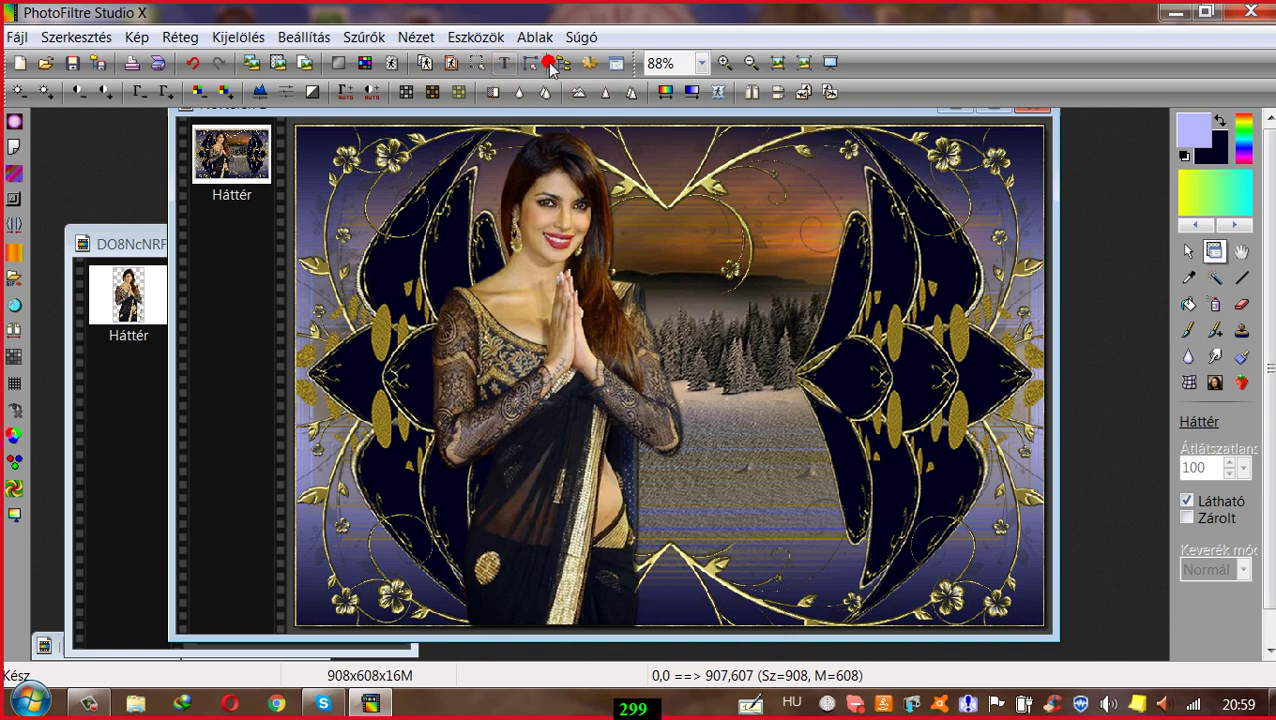
Step: Start a new caption and enable its fill pattern with the gold texture 2 from the ARANY folder
left_click(503, 63)
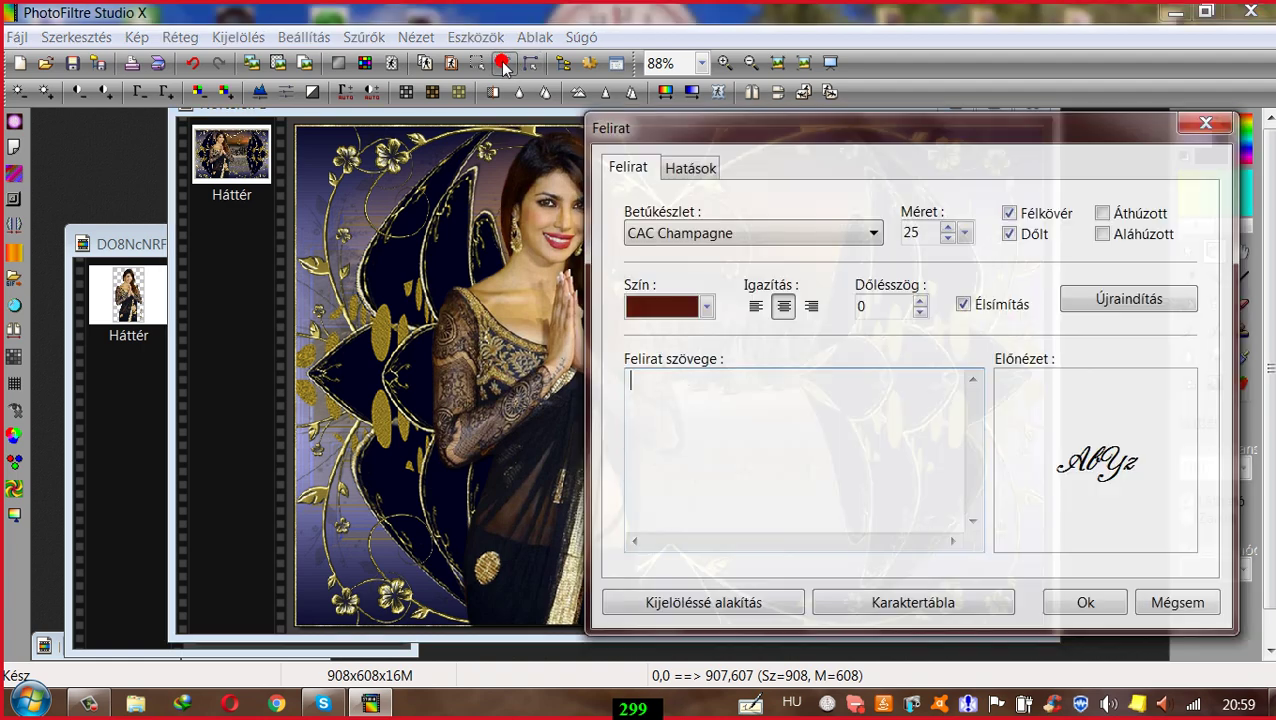
left_click(681, 170)
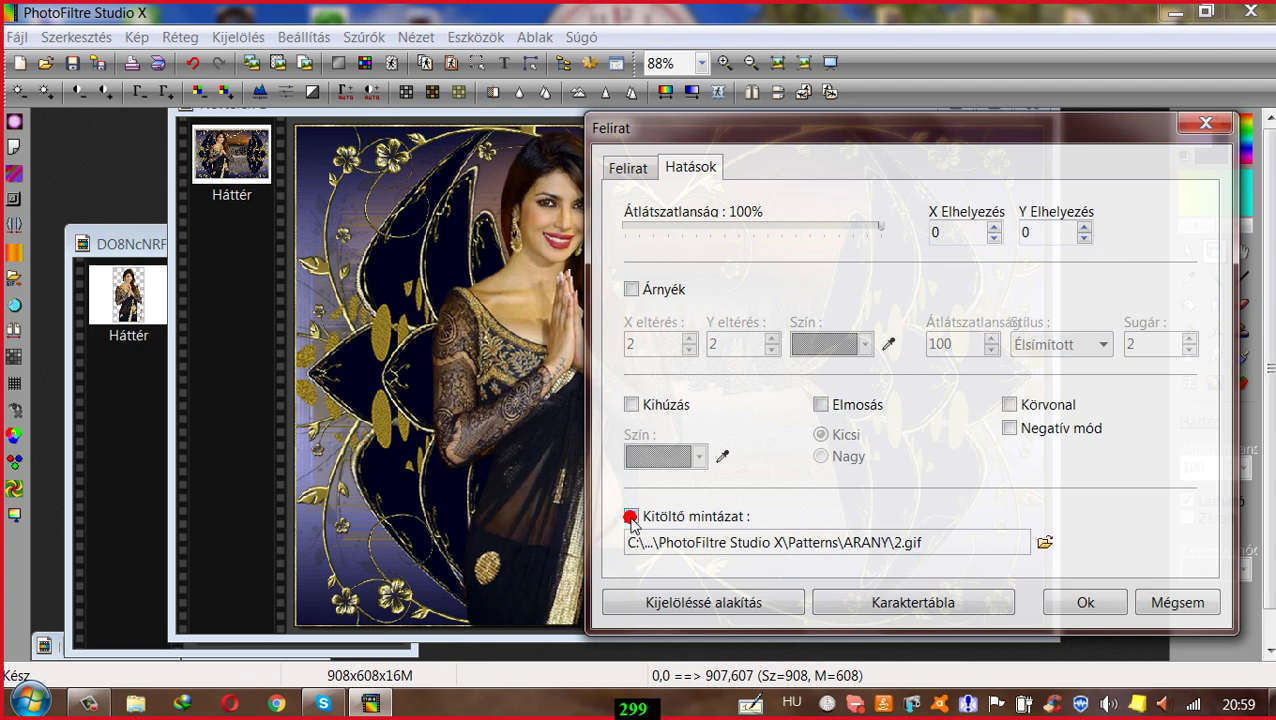
left_click(1045, 542)
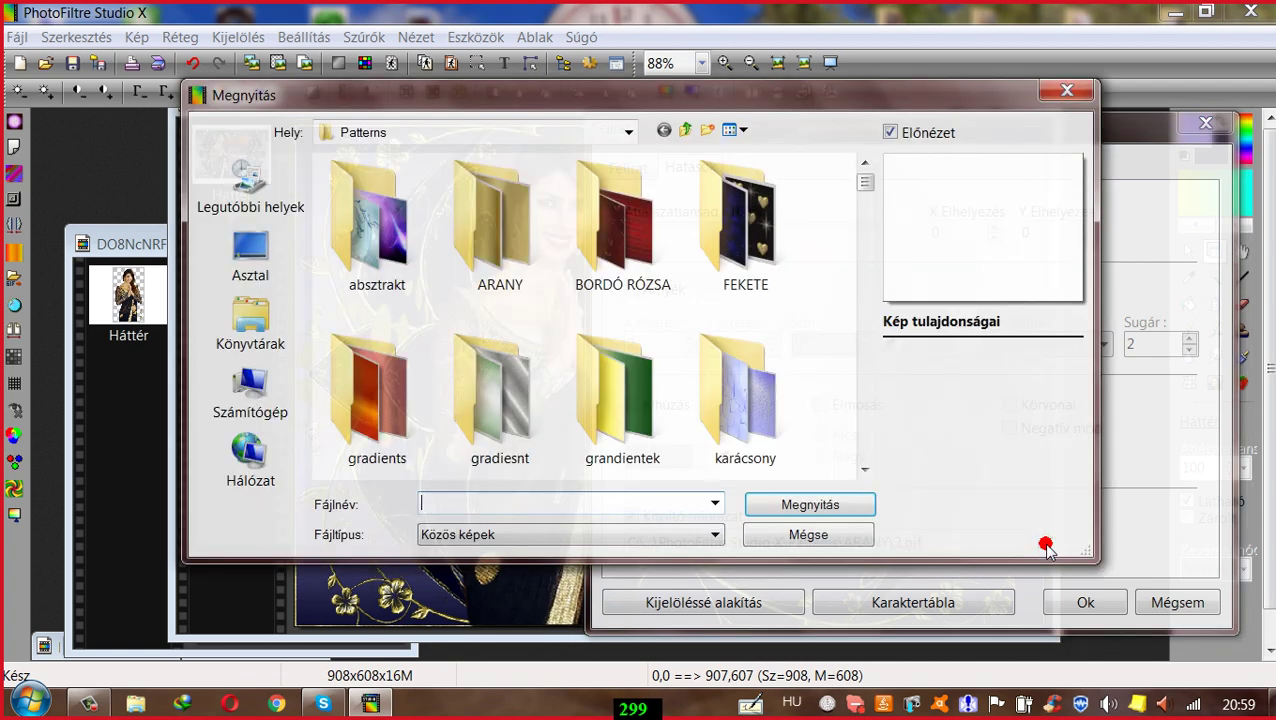
double_click(492, 215)
left_click(500, 425)
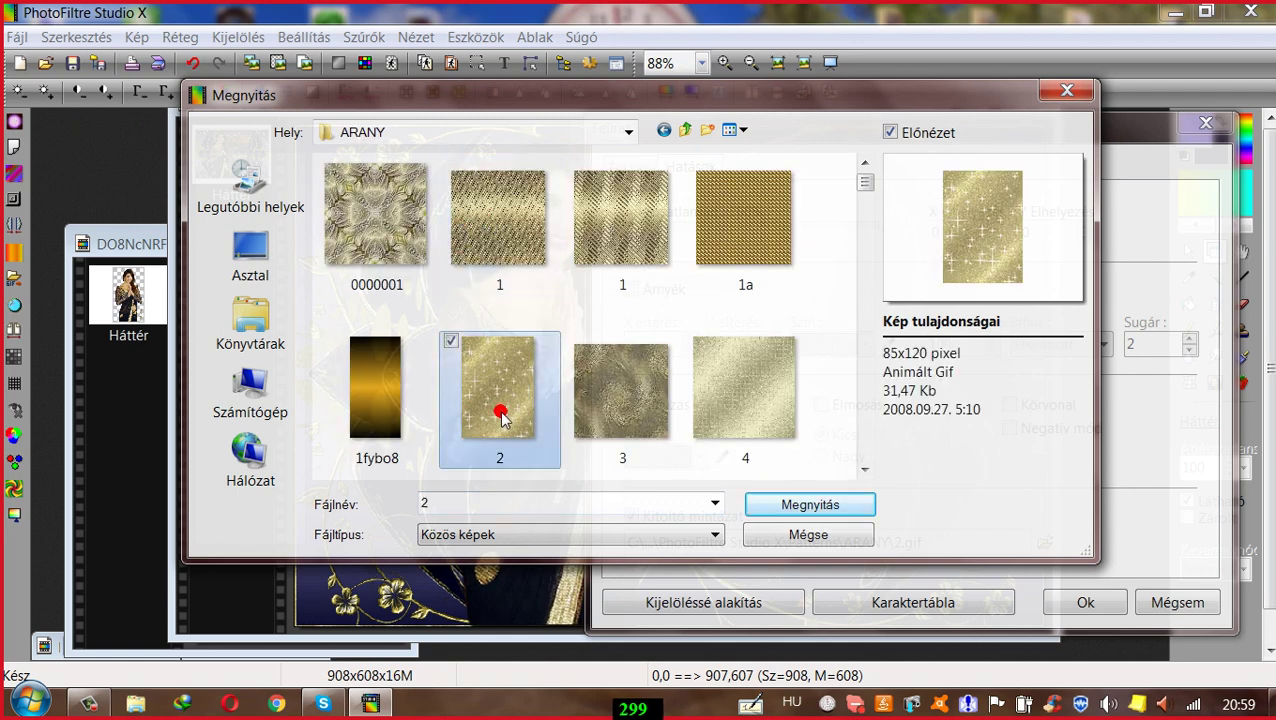
left_click(778, 505)
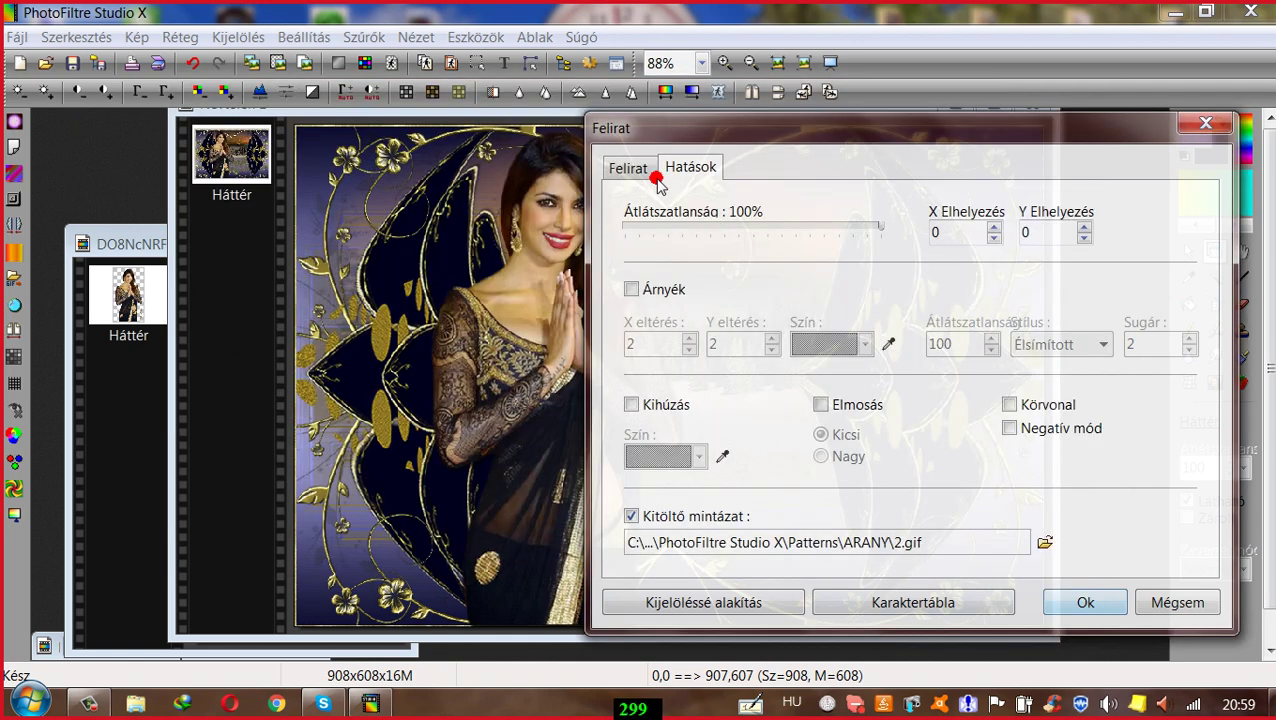
Step: Enter the author's nickname followed by "Tutorial" as the caption text in CAC Champagne size 25 and create the text layer
left_click(620, 167)
left_click(667, 381)
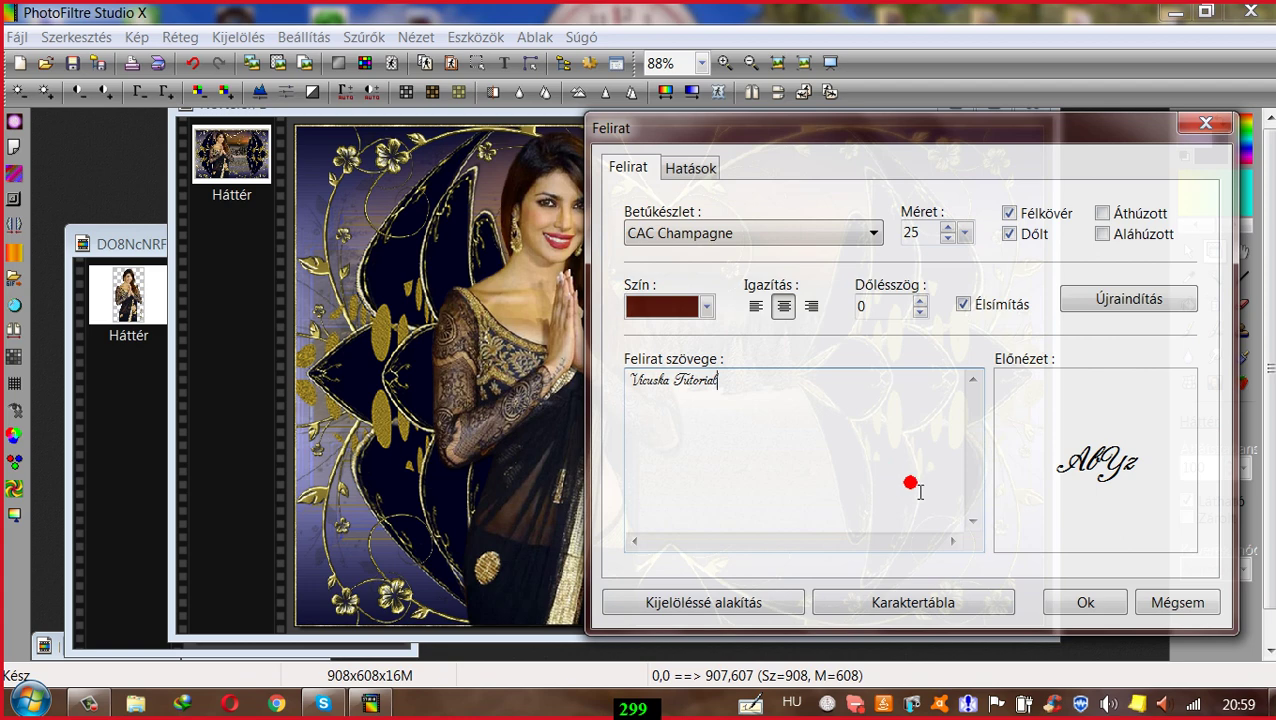
left_click(1088, 603)
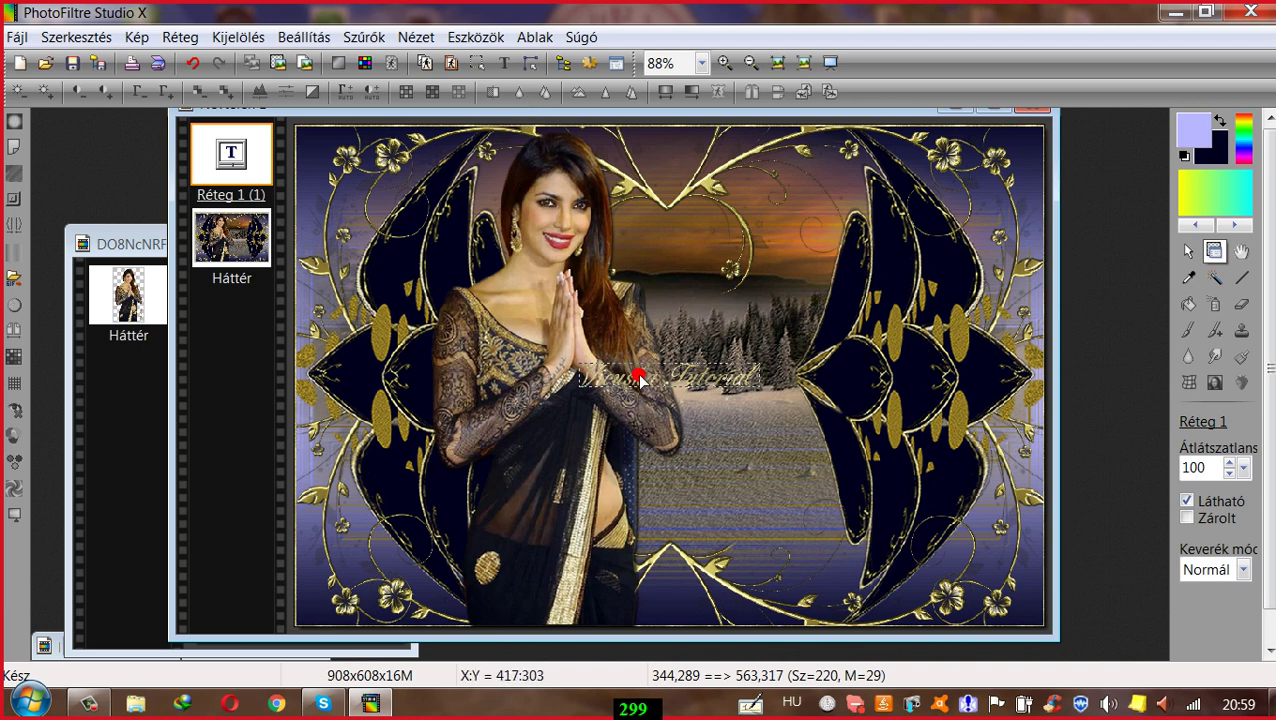
Step: Move the caption into the sunset sky at about 358,116 and convert the text to an image layer
left_click_drag(638, 378, 650, 226)
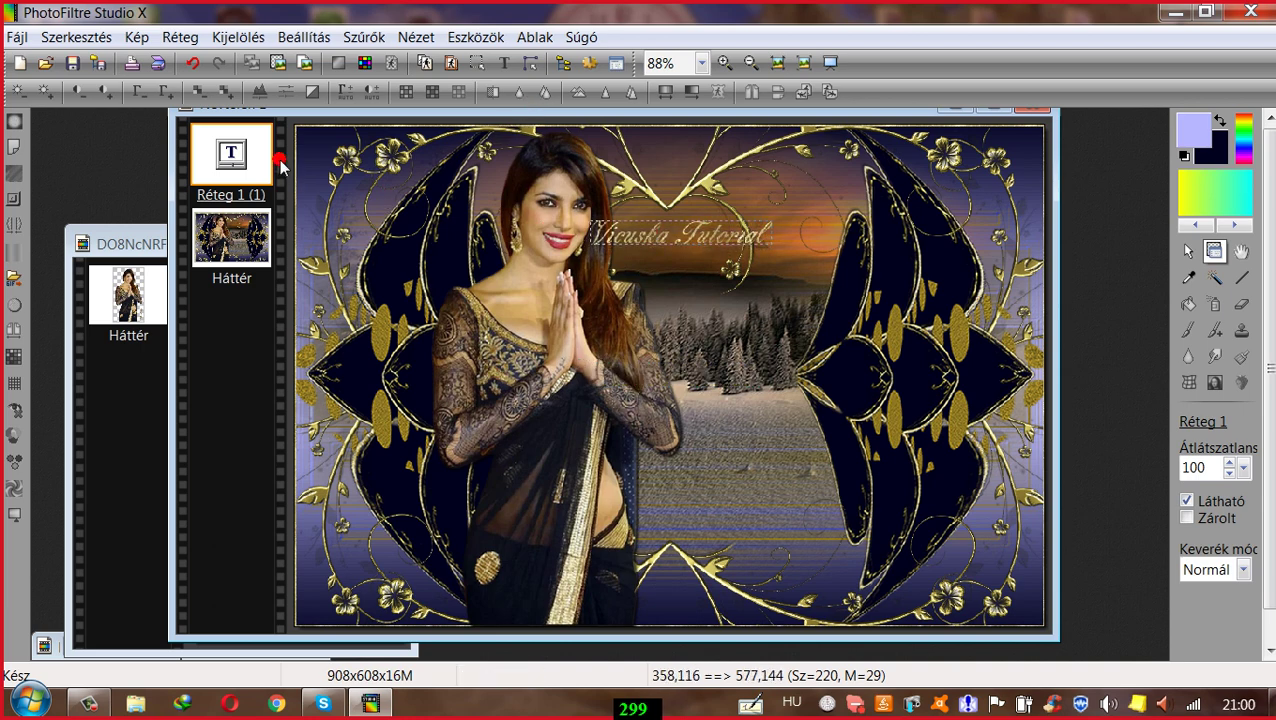
right_click(237, 168)
left_click(330, 405)
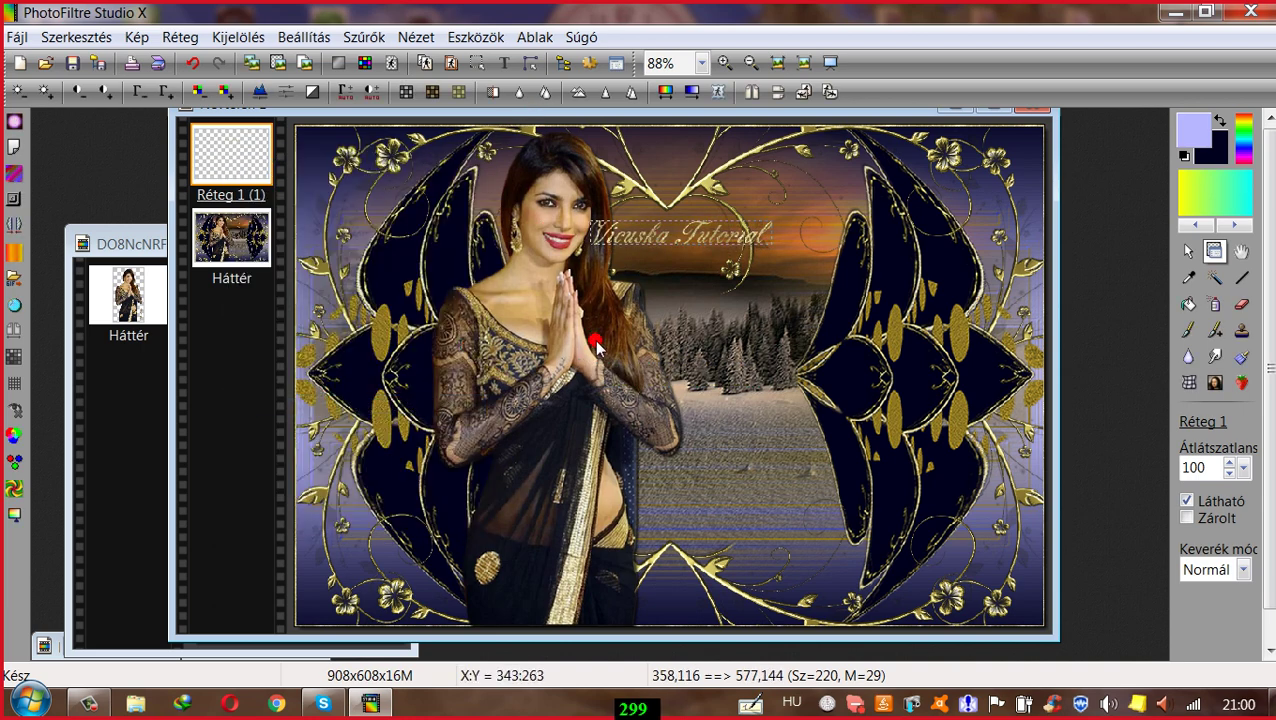
Step: Scale the caption layer down to about 155 × 22 pixels with the free transform and move it to about 387,109
right_click(224, 145)
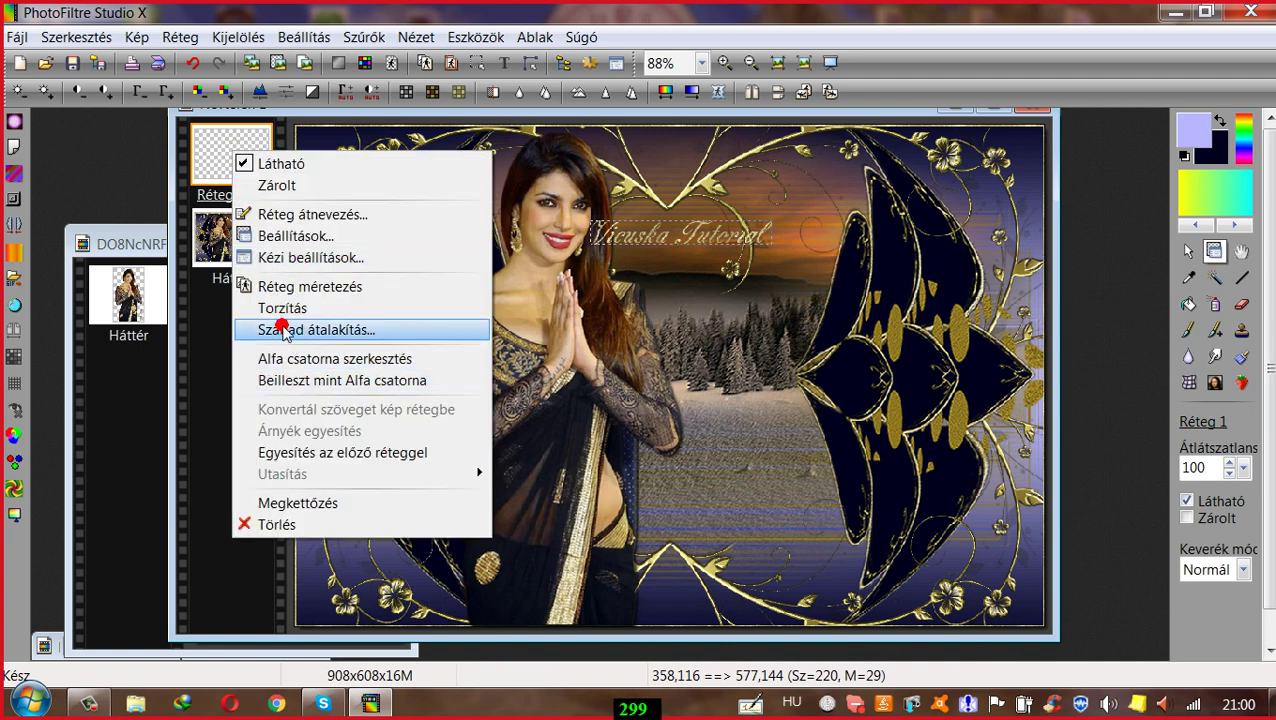
left_click(283, 331)
left_click_drag(876, 263, 851, 270)
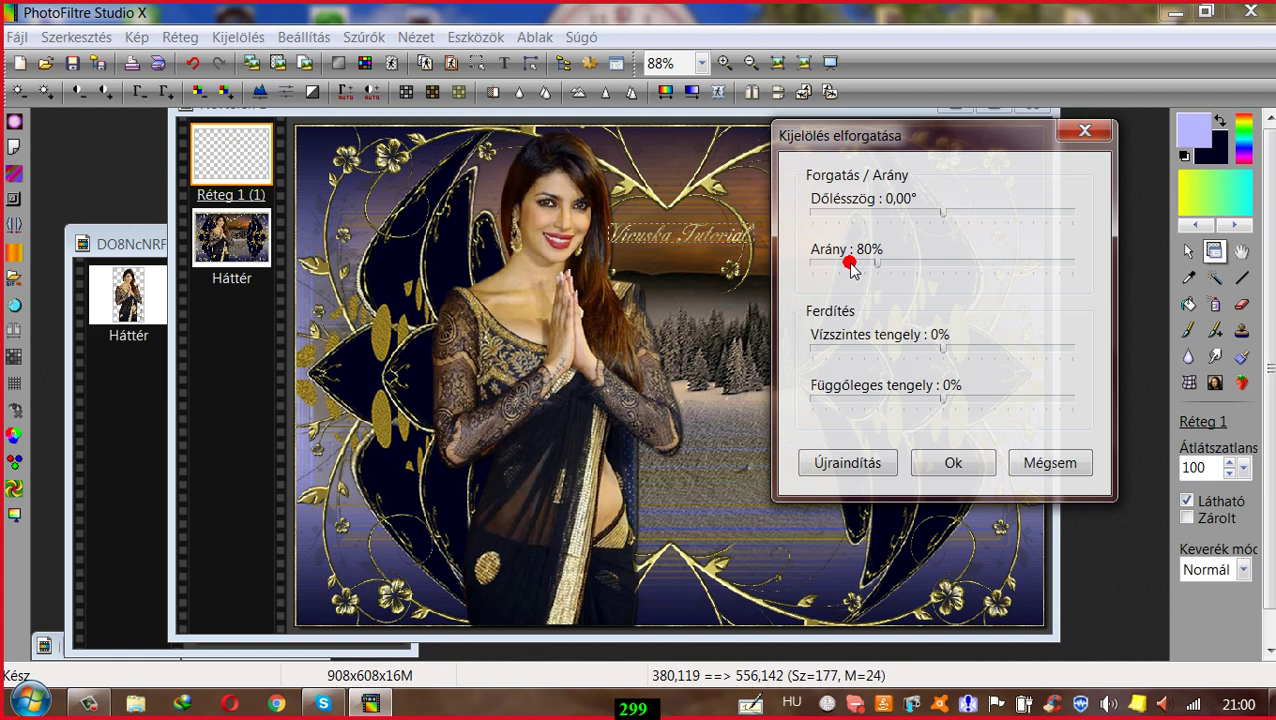
left_click(953, 462)
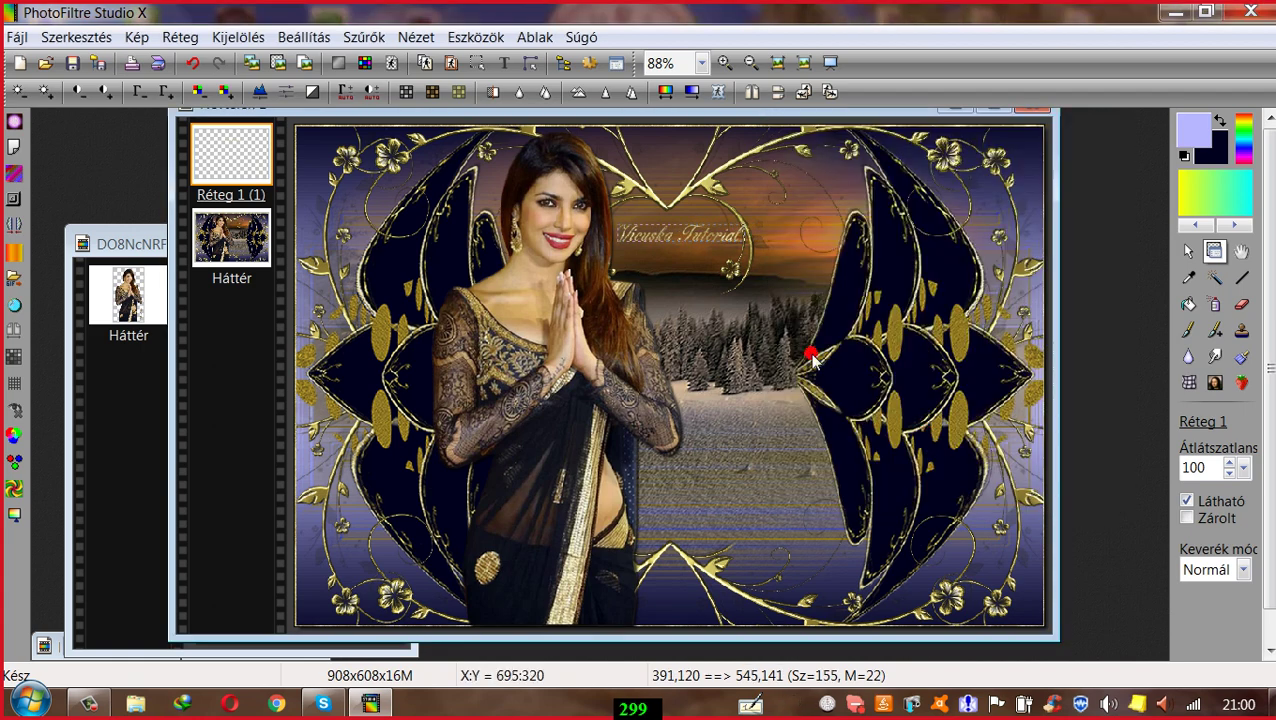
left_click_drag(705, 235, 688, 228)
left_click(683, 242)
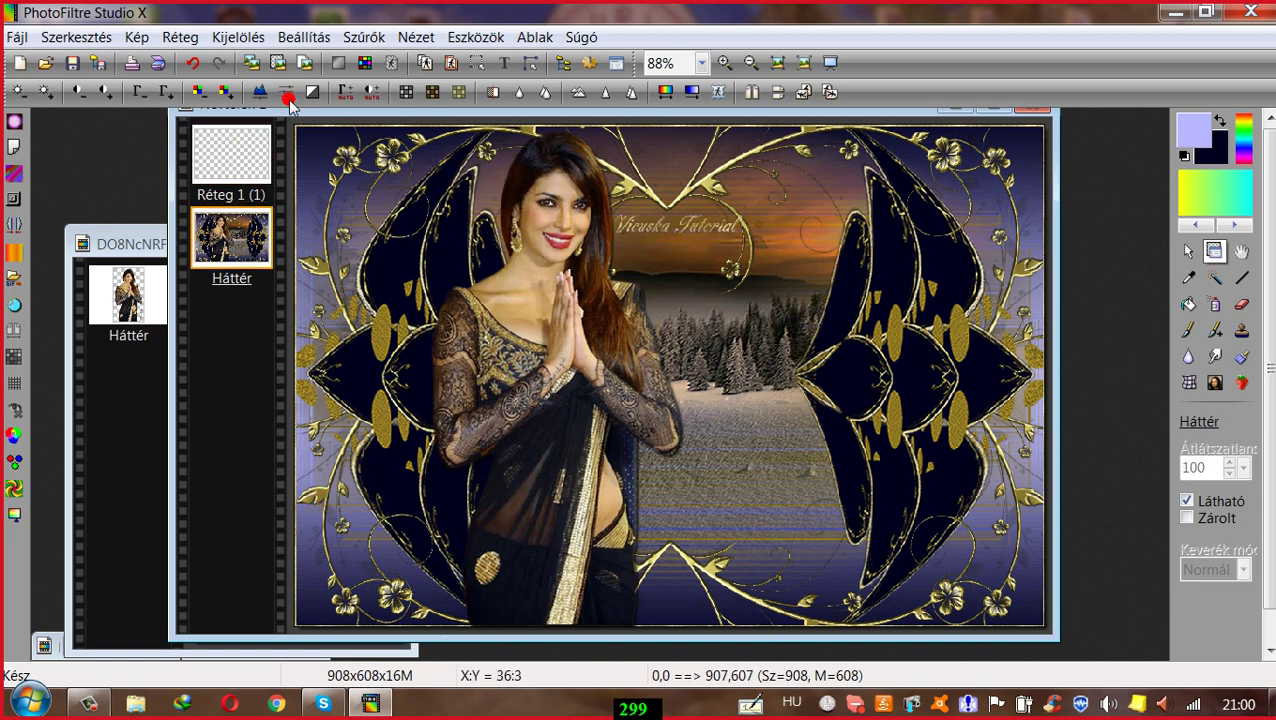
Step: Duplicate the caption layer and merge the copy into the original caption layer
left_click(211, 148)
left_click(180, 37)
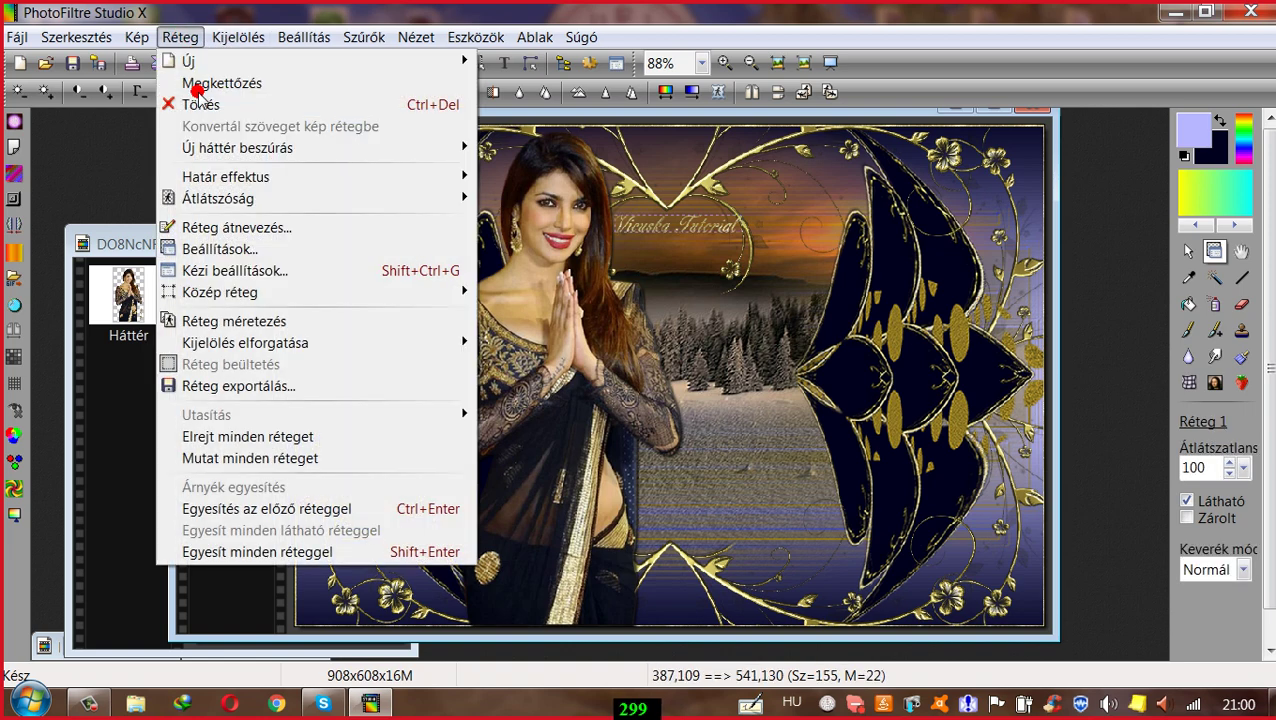
left_click(195, 83)
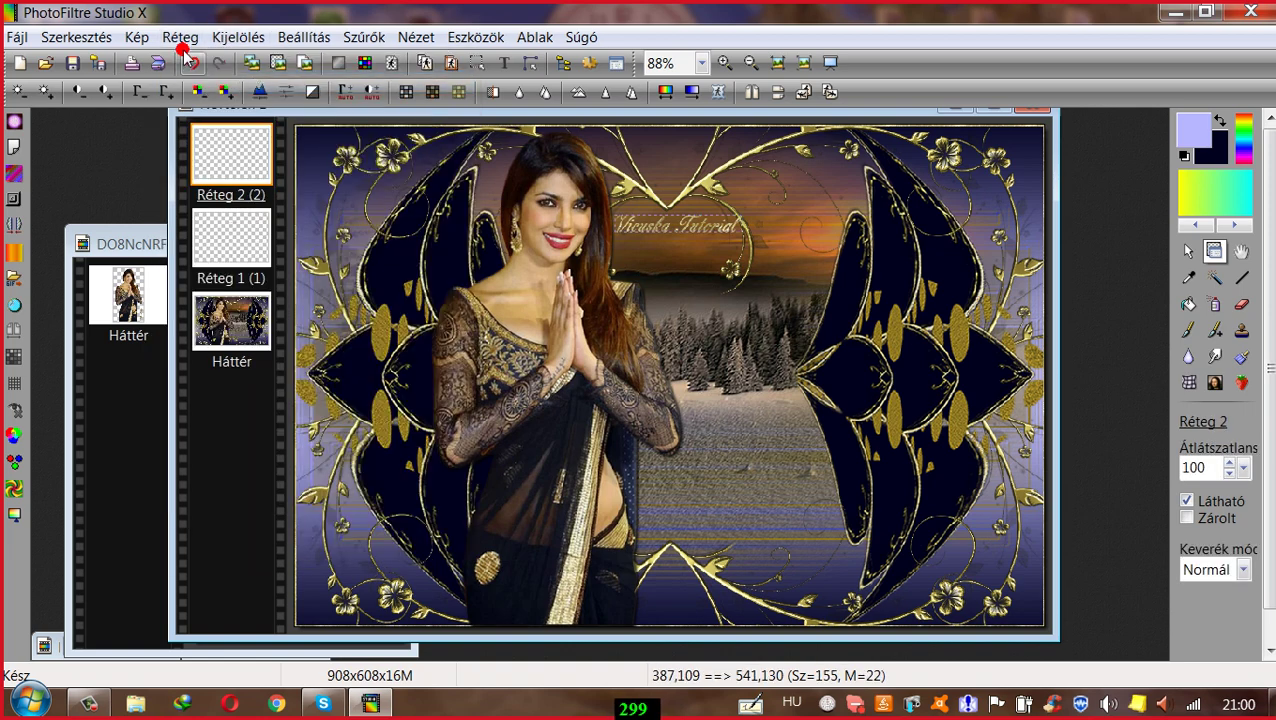
right_click(217, 155)
left_click(270, 447)
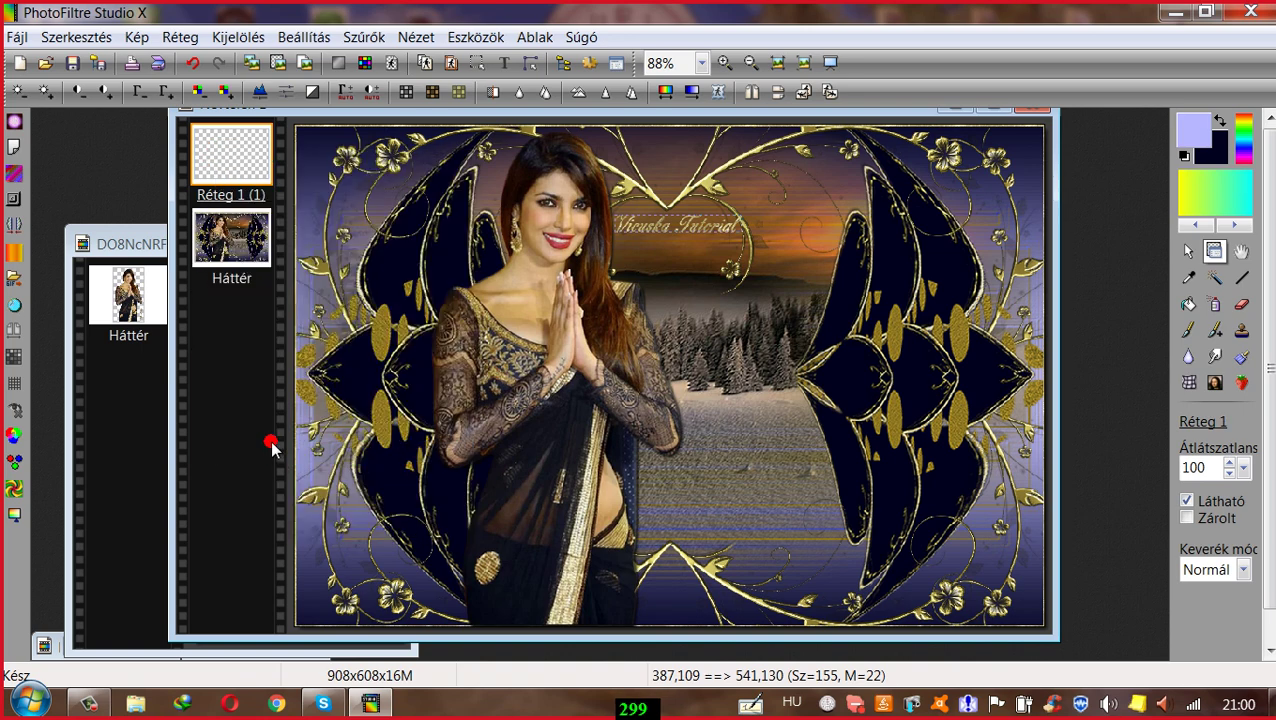
Step: Apply the normal emboss filter (Domborítás) to the caption layer
left_click(364, 37)
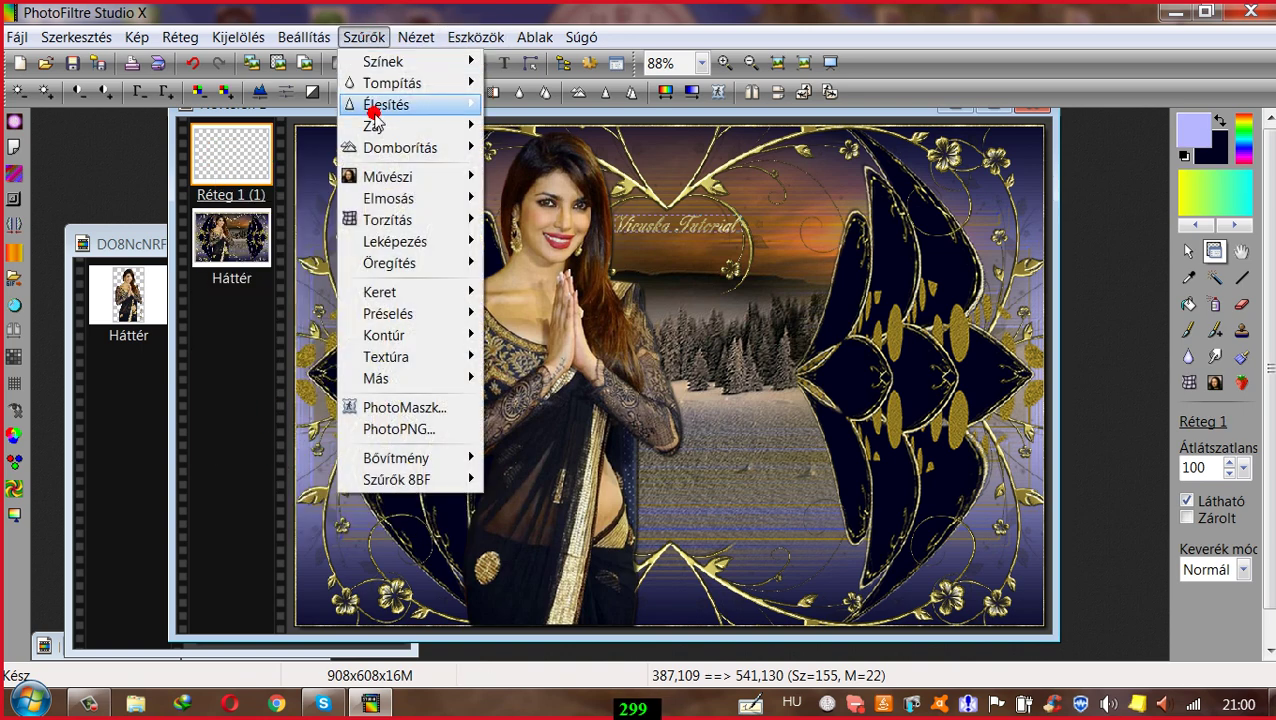
mouse_move(381, 150)
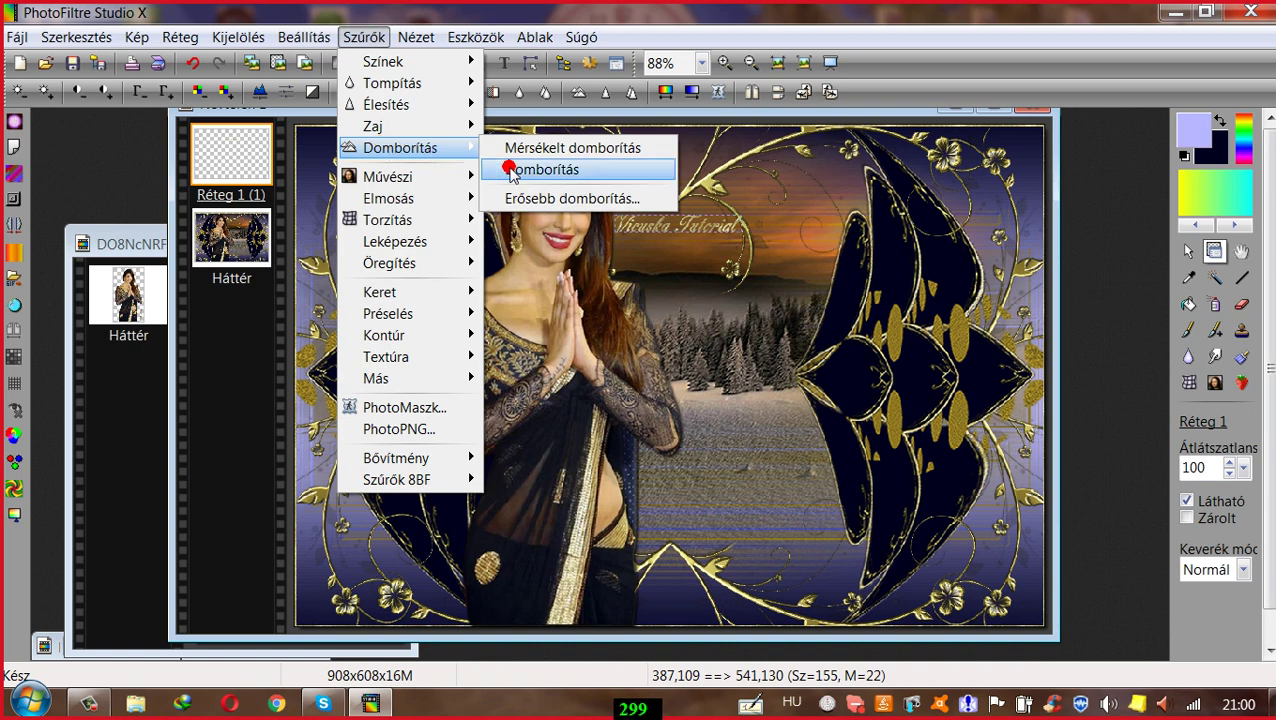
left_click(511, 170)
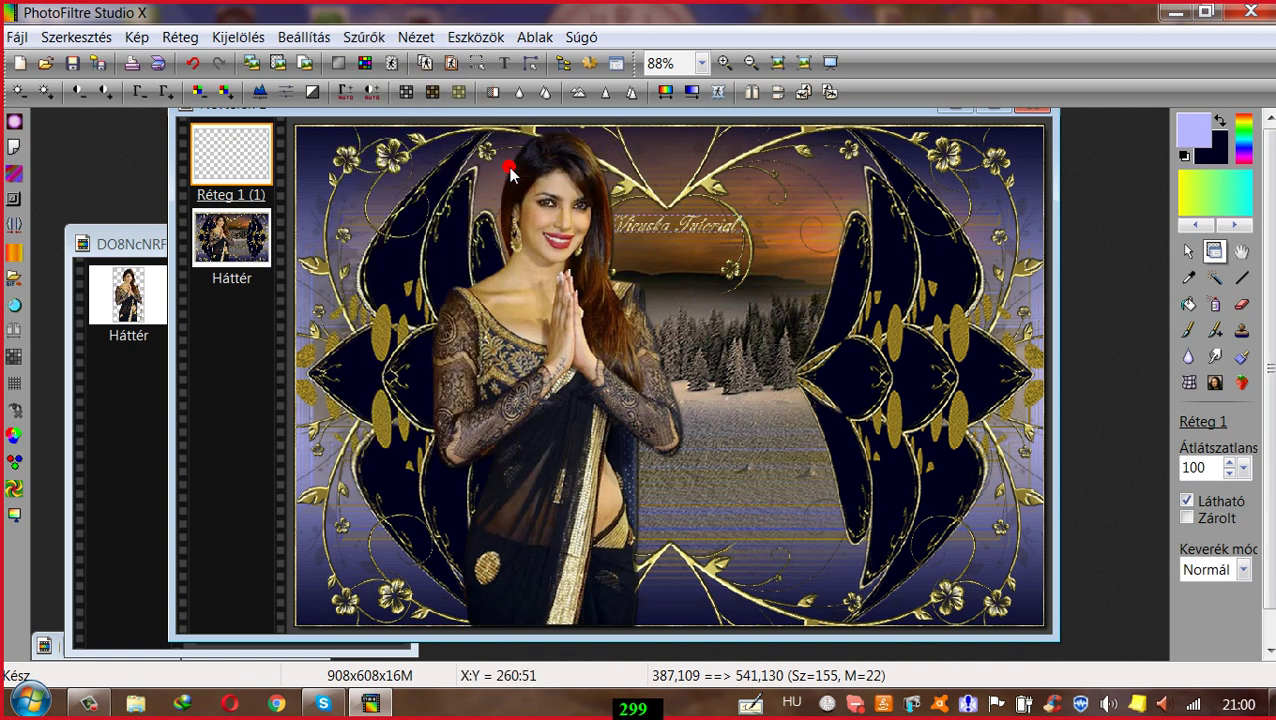
Step: Undo the caption's embossing, duplication, scaling, moves and conversion, back to before the text layer was added
left_click(190, 63)
left_click(190, 63)
left_click(190, 63)
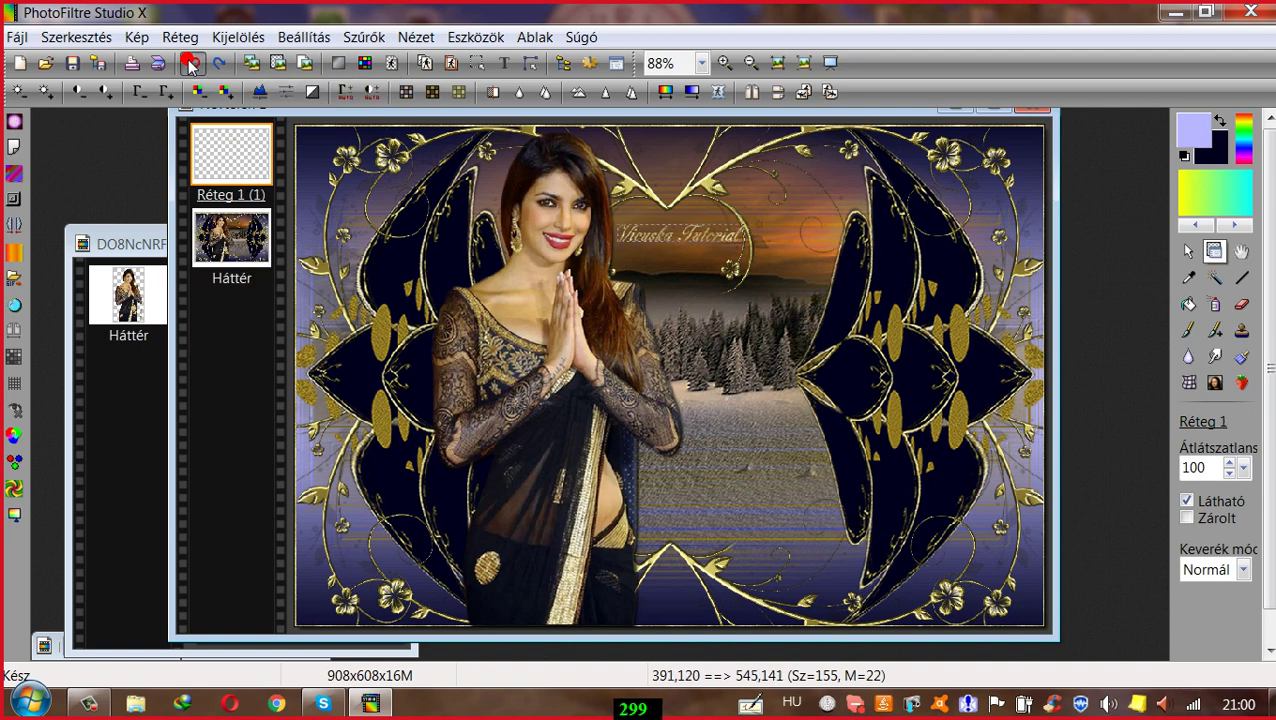
left_click(190, 63)
left_click(190, 63)
left_click(190, 63)
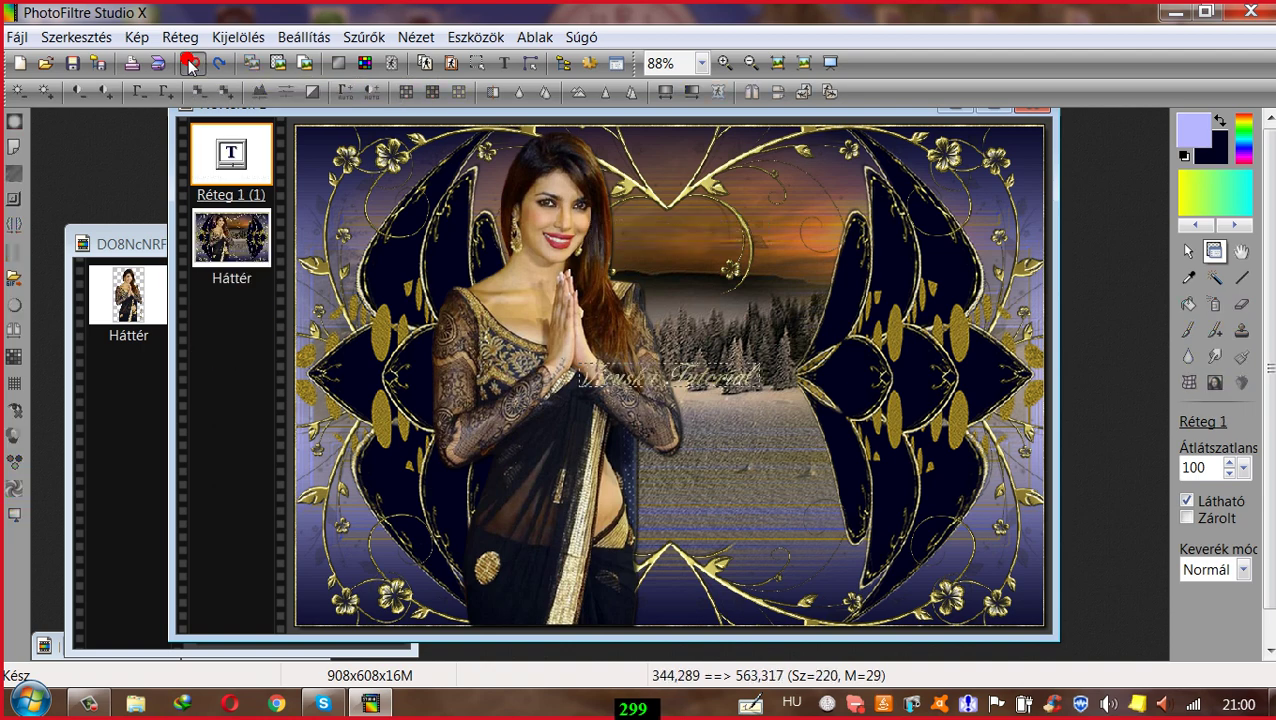
left_click(190, 63)
left_click(190, 63)
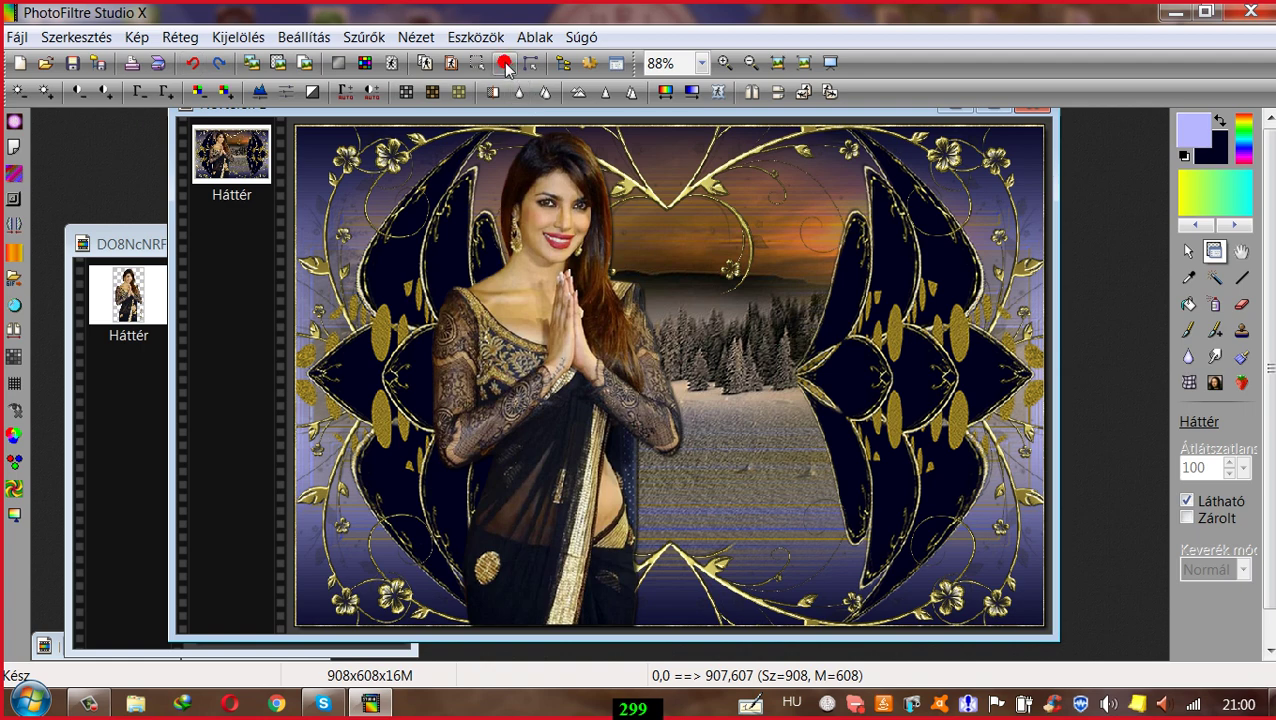
Step: Create the same signature caption again as a text layer filled with the gold ARANY pattern 2.gif
left_click(504, 63)
left_click(684, 168)
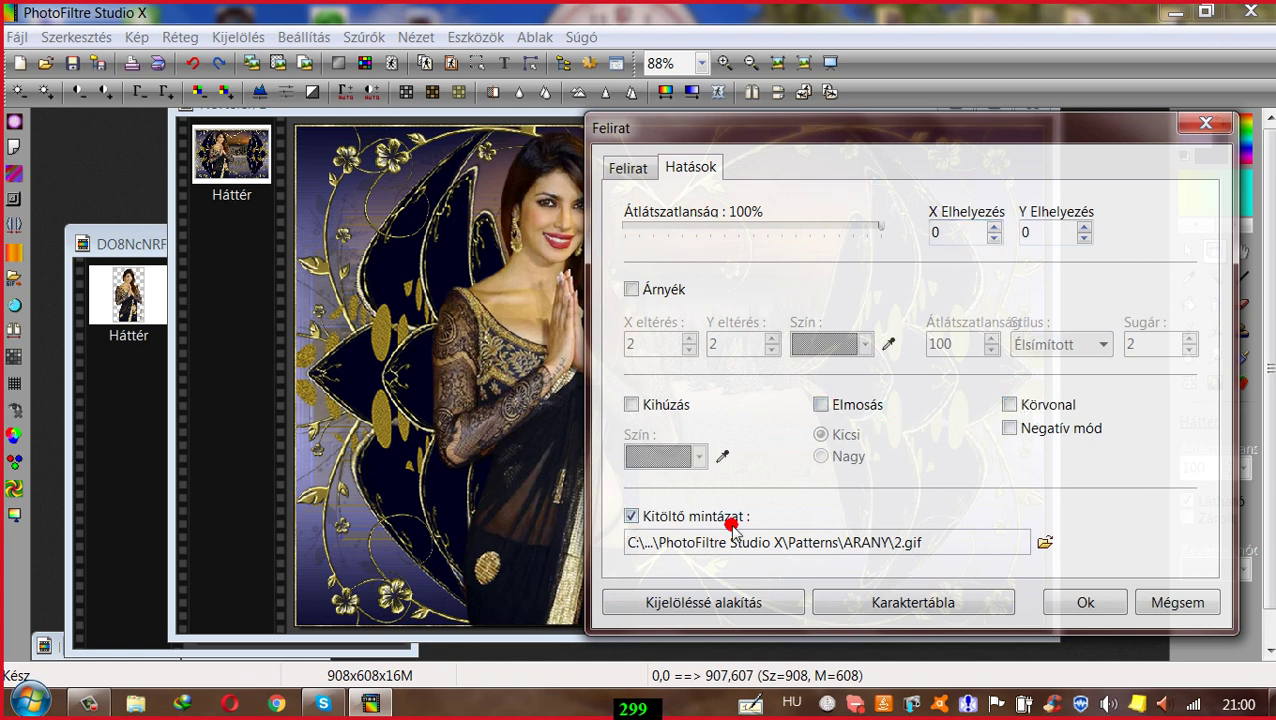
left_click(1085, 602)
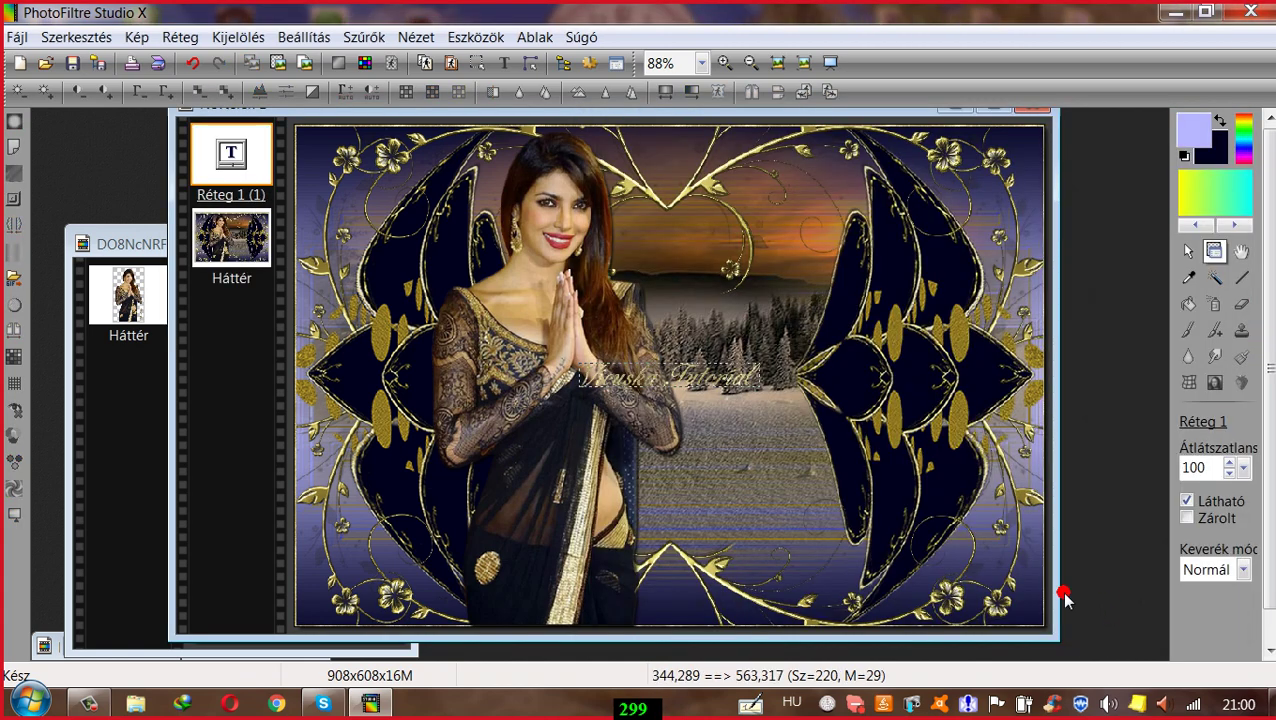
Step: Move the caption up into the sunset sky beside the woman's face and convert the text layer to an image layer
left_click_drag(641, 377, 680, 237)
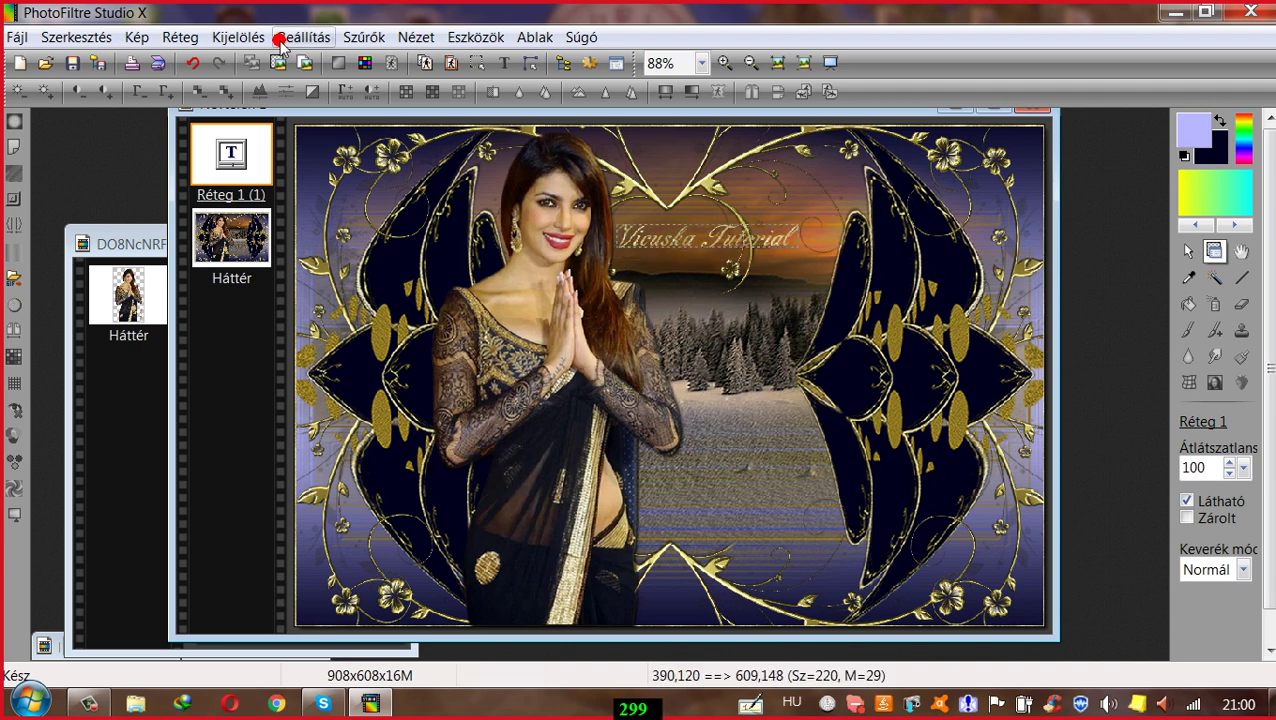
right_click(242, 153)
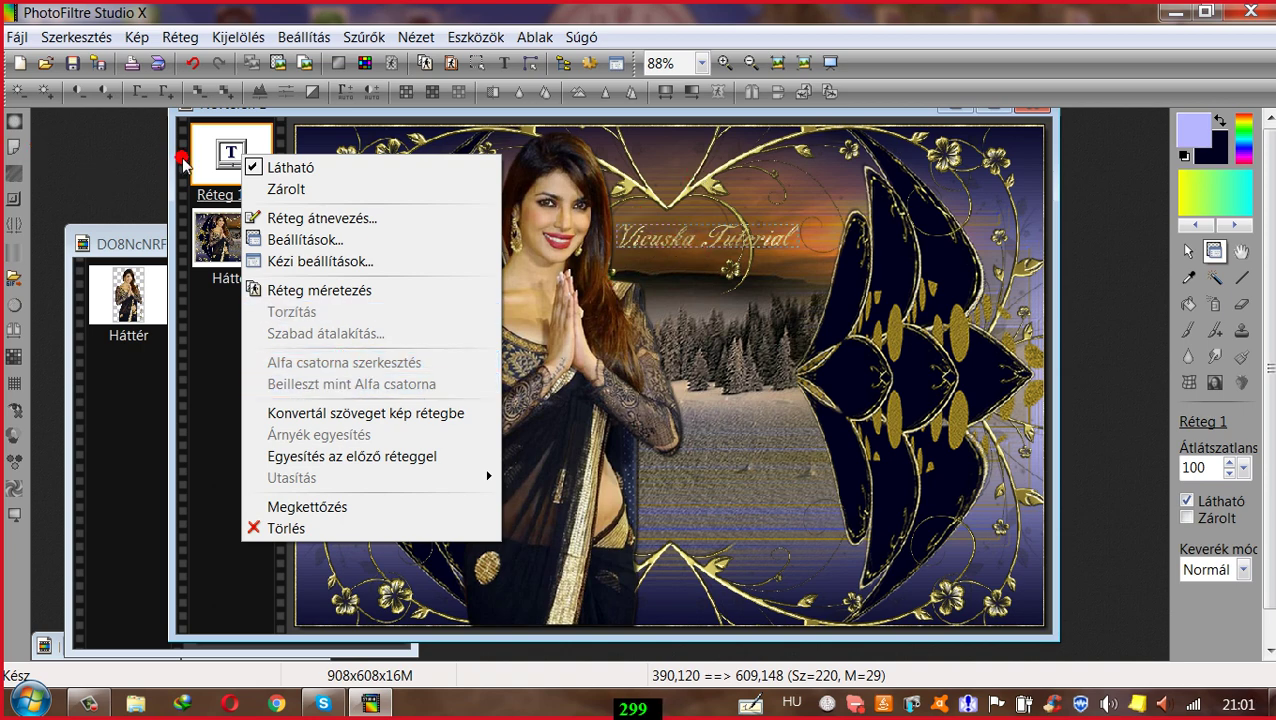
left_click(298, 413)
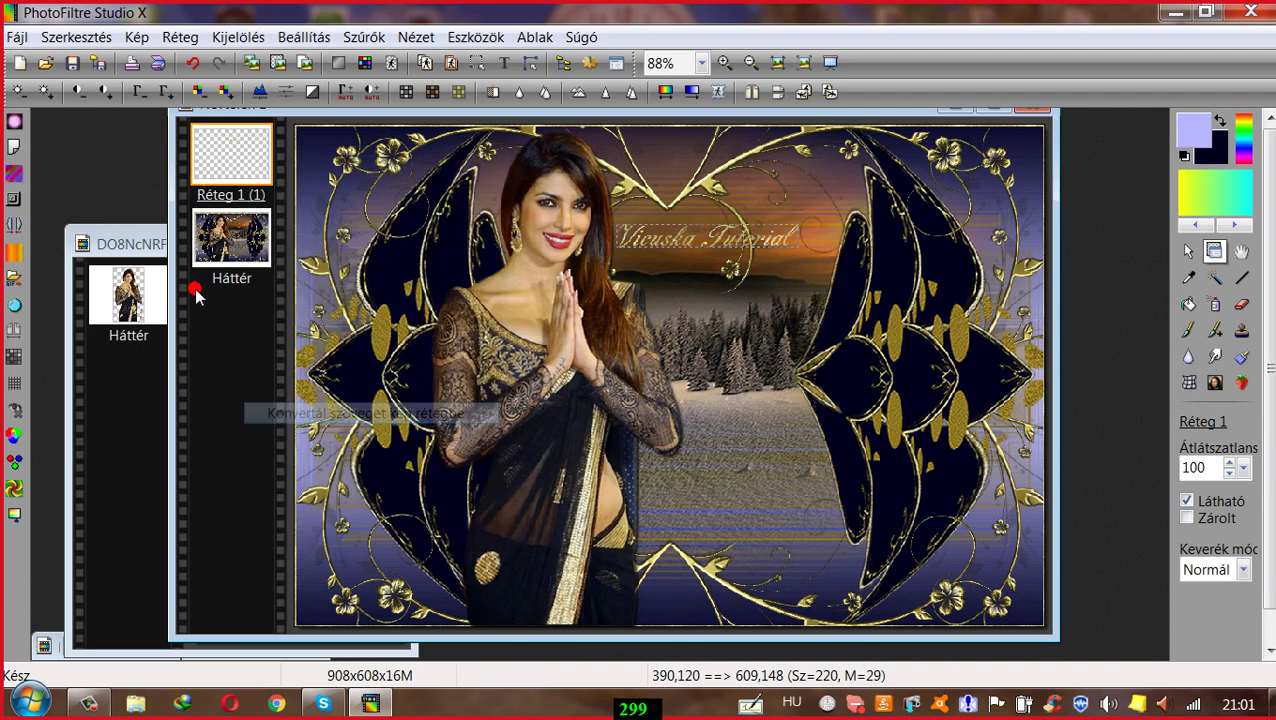
Step: Scale the caption layer to 80% with free transform and move it up to the dusky sky beside the upper ornament
right_click(216, 152)
left_click(291, 328)
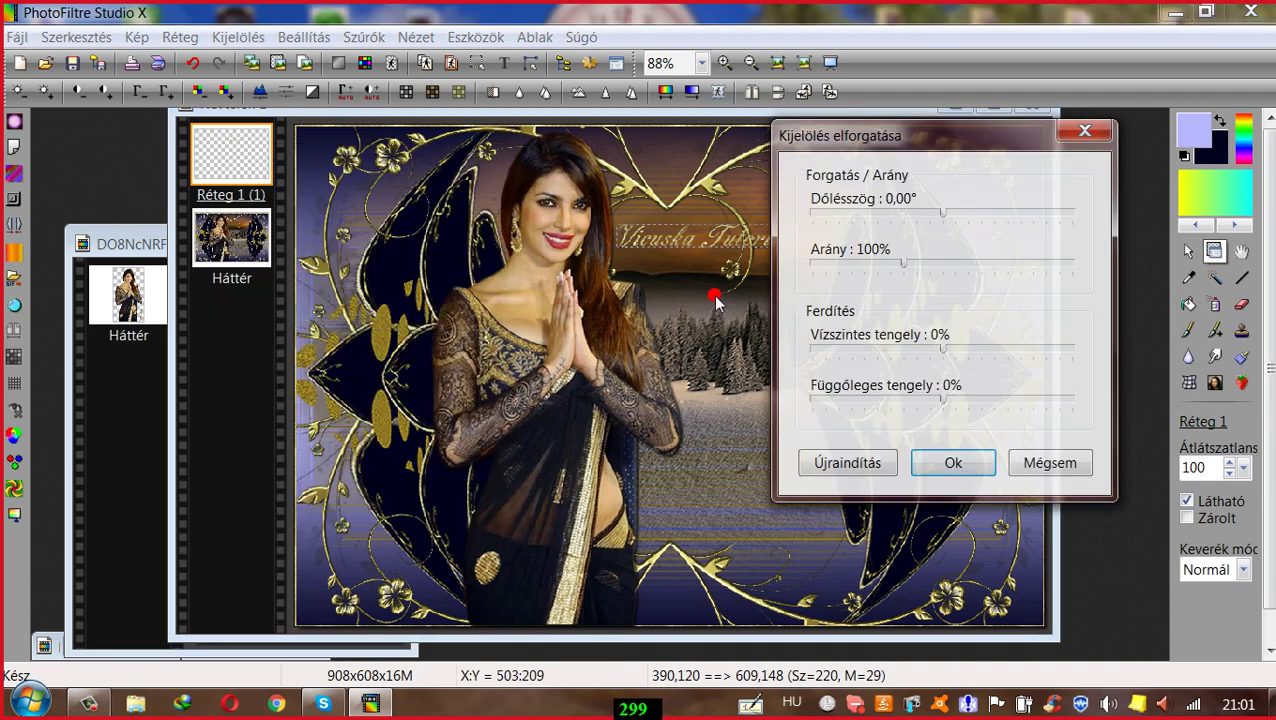
left_click(862, 264)
left_click(862, 264)
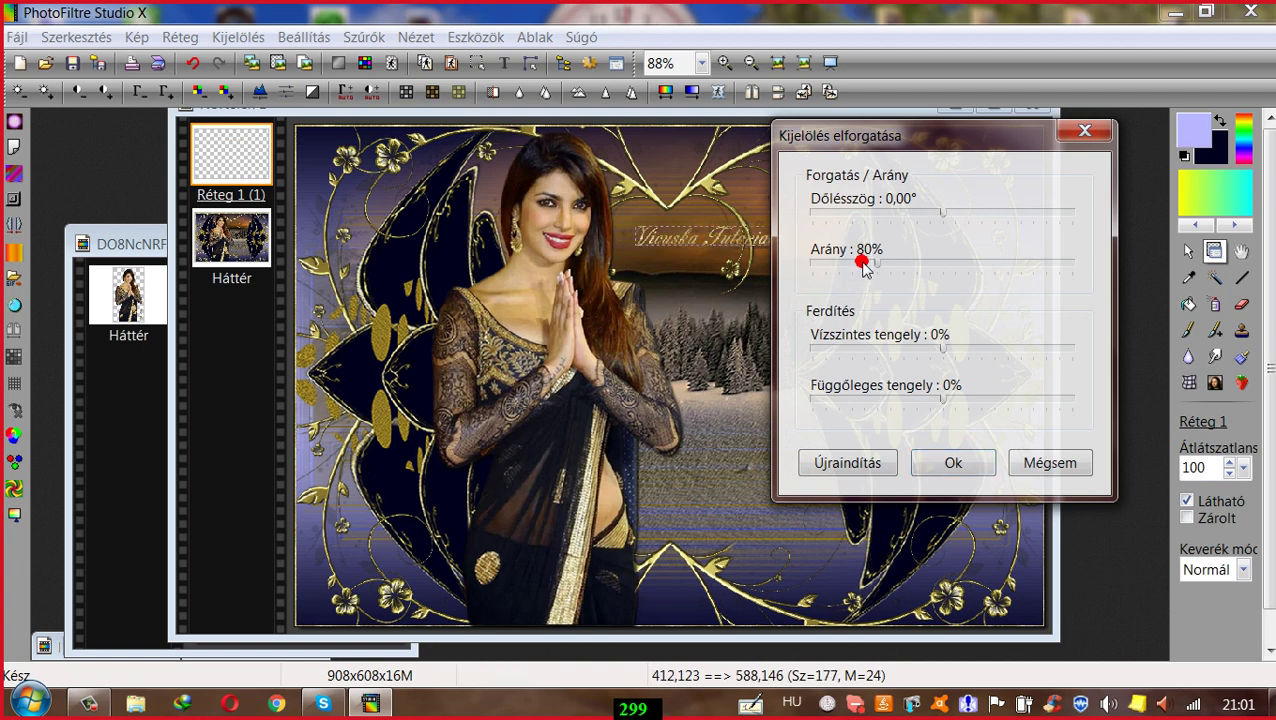
left_click(924, 462)
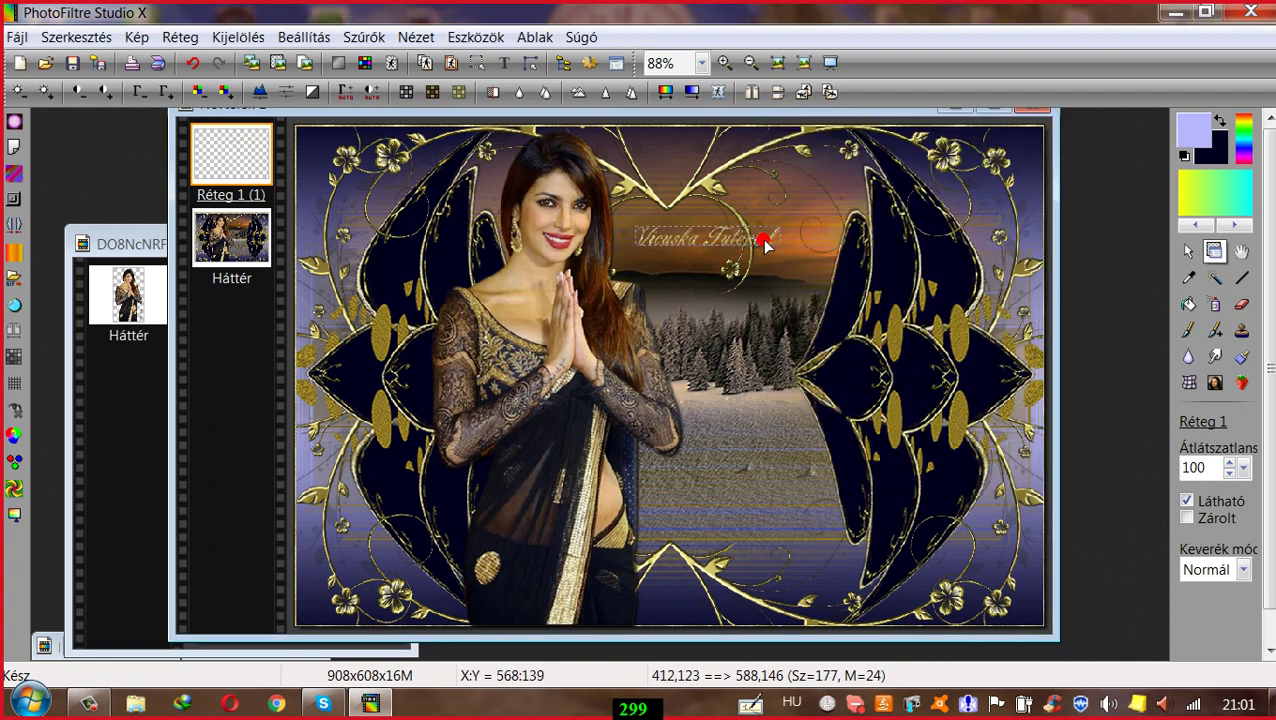
left_click_drag(764, 241, 854, 192)
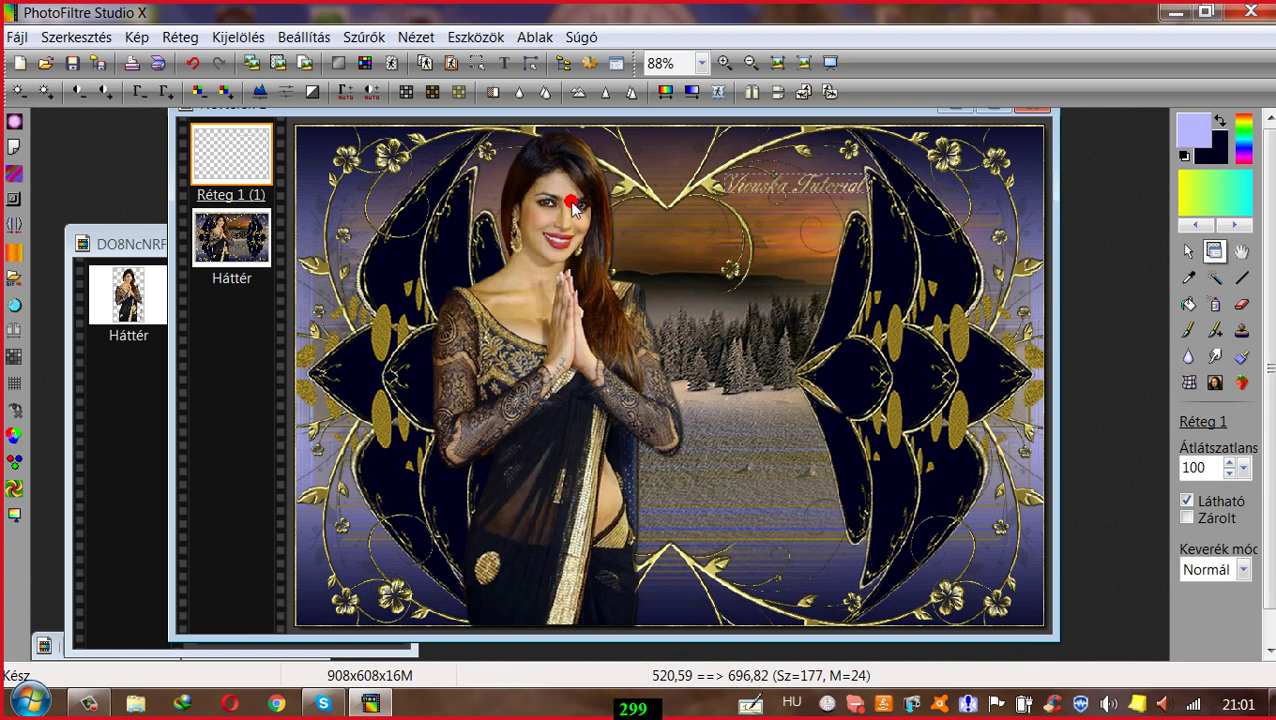
Step: Scale the caption layer down again to 94% with free transform, keeping the angle and skew at zero
right_click(217, 155)
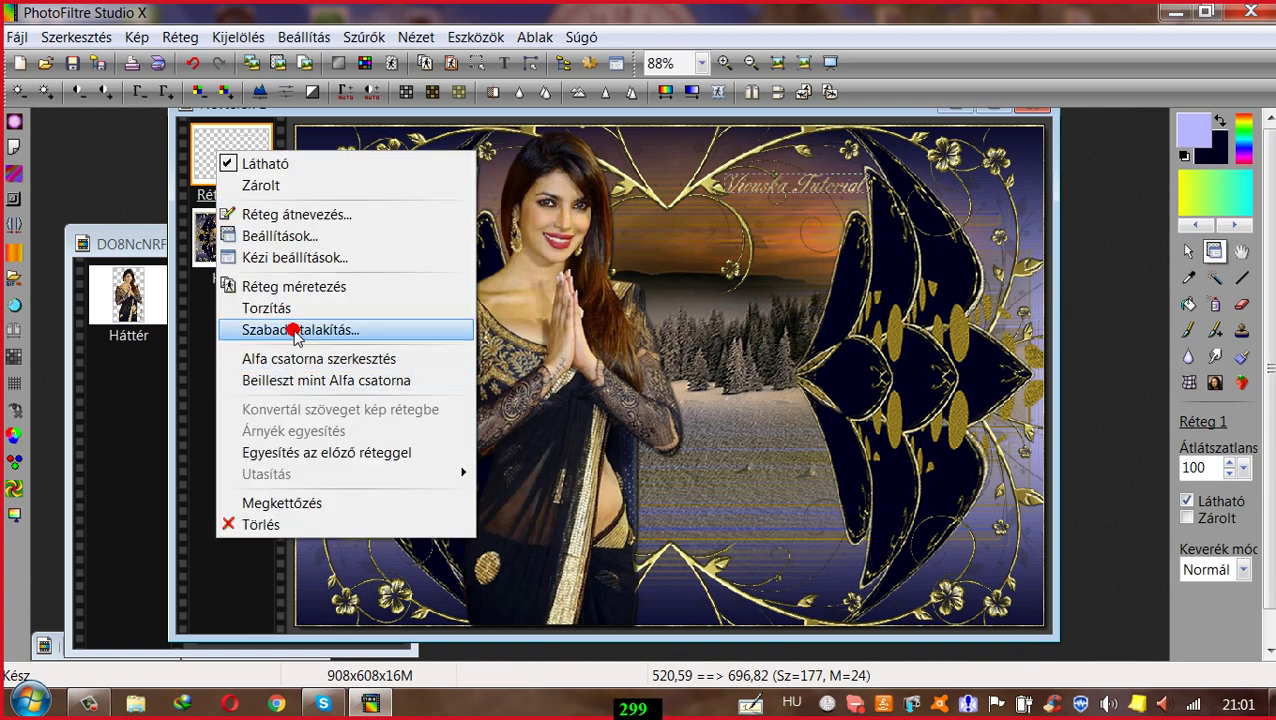
left_click(342, 330)
left_click_drag(938, 137, 997, 136)
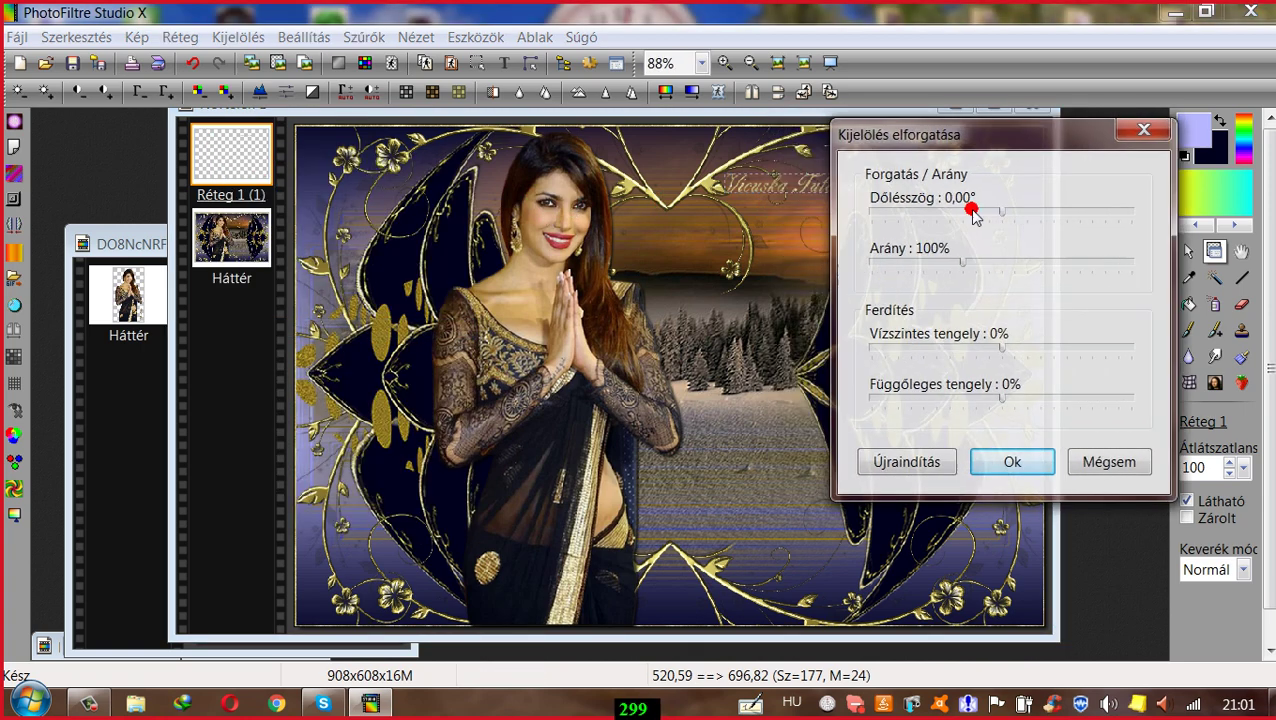
left_click_drag(962, 260, 955, 265)
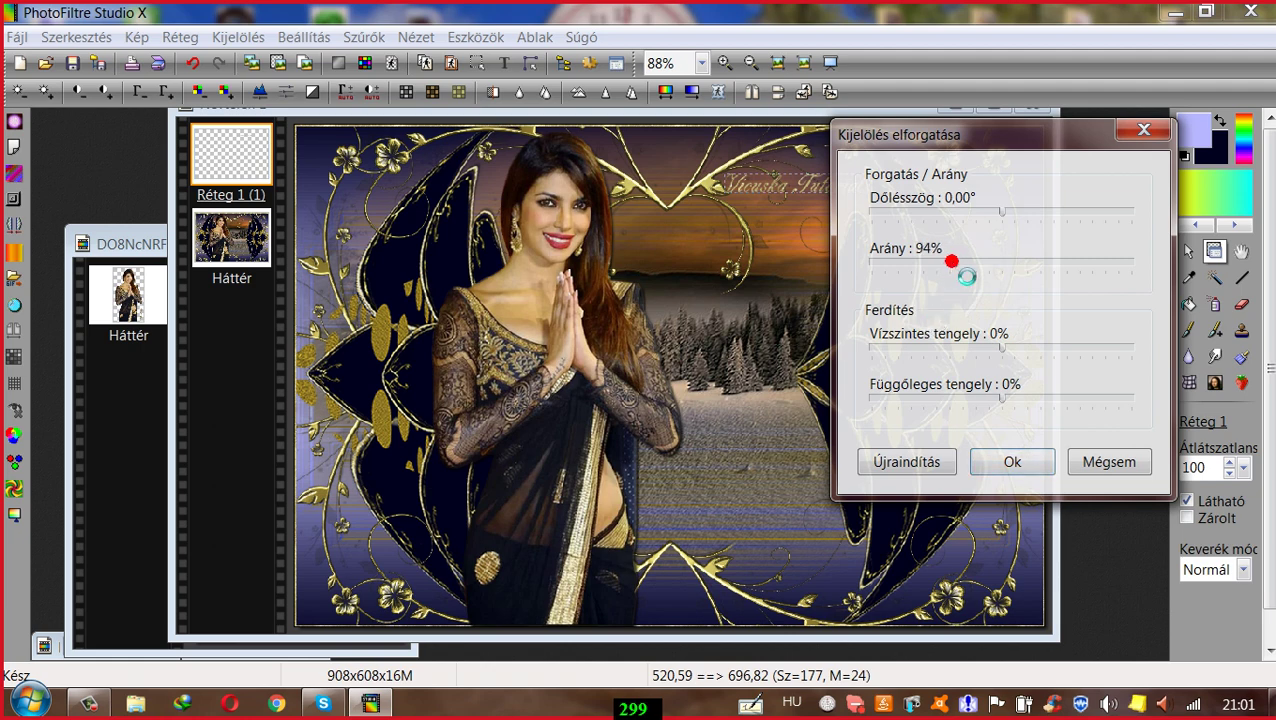
left_click_drag(977, 130, 1042, 131)
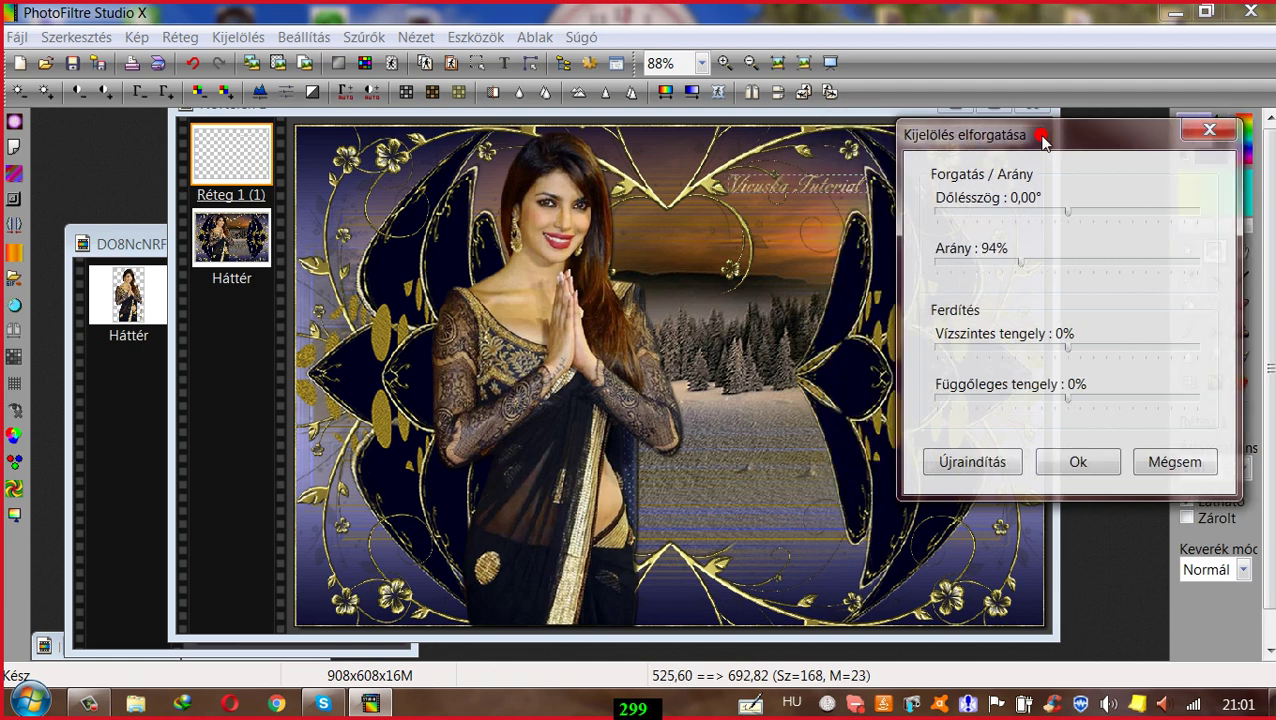
left_click(1031, 460)
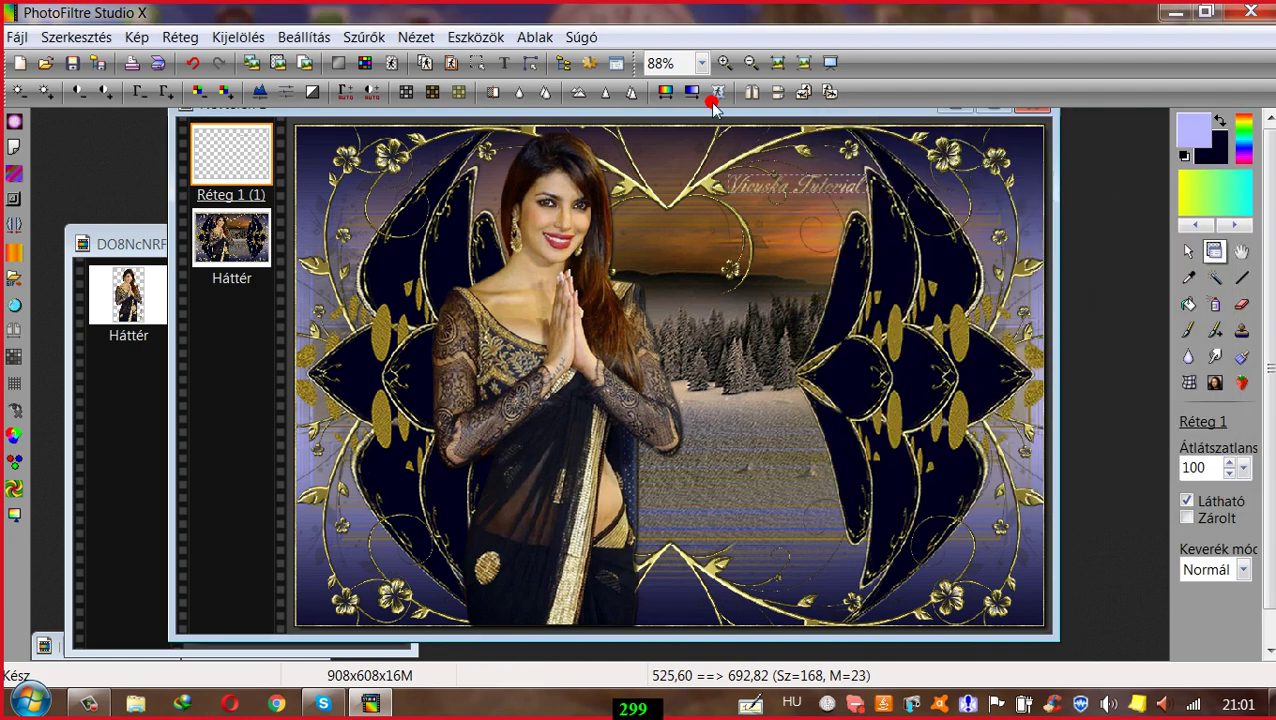
Step: Duplicate the reduced caption layer and merge the copy down into the layer beneath it
left_click(180, 37)
left_click(200, 84)
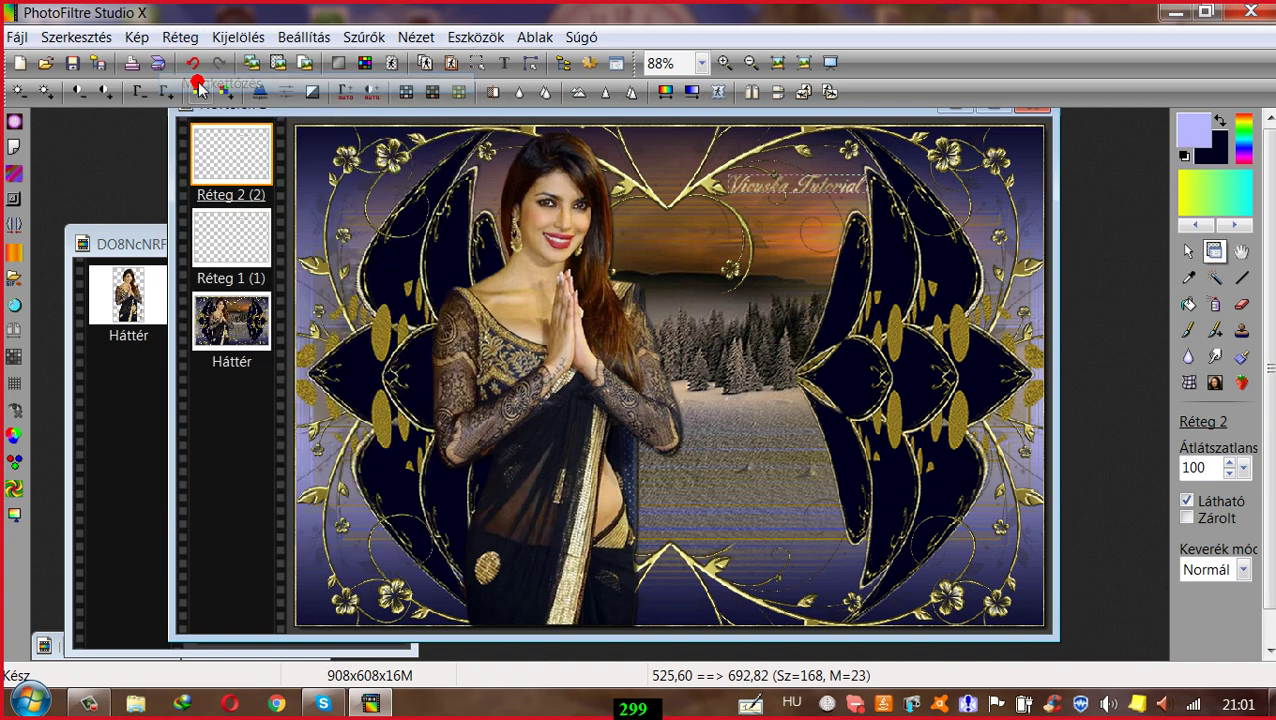
right_click(225, 152)
mouse_move(284, 470)
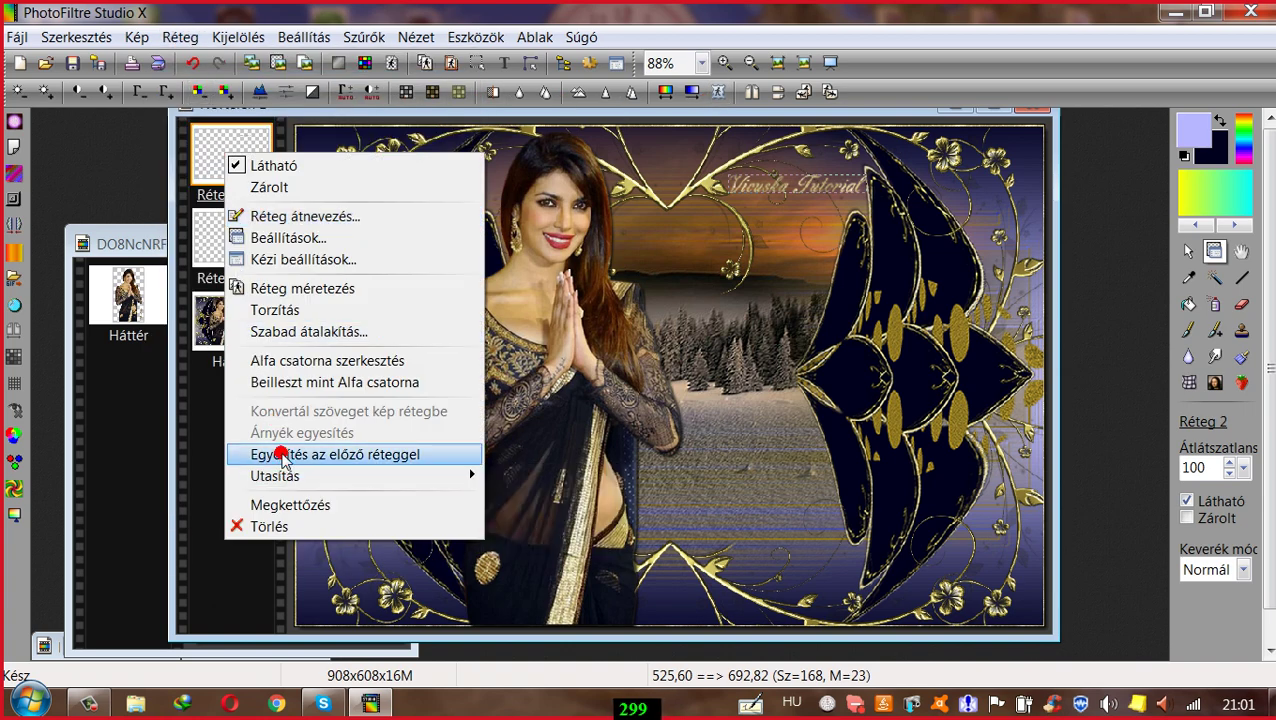
left_click(283, 456)
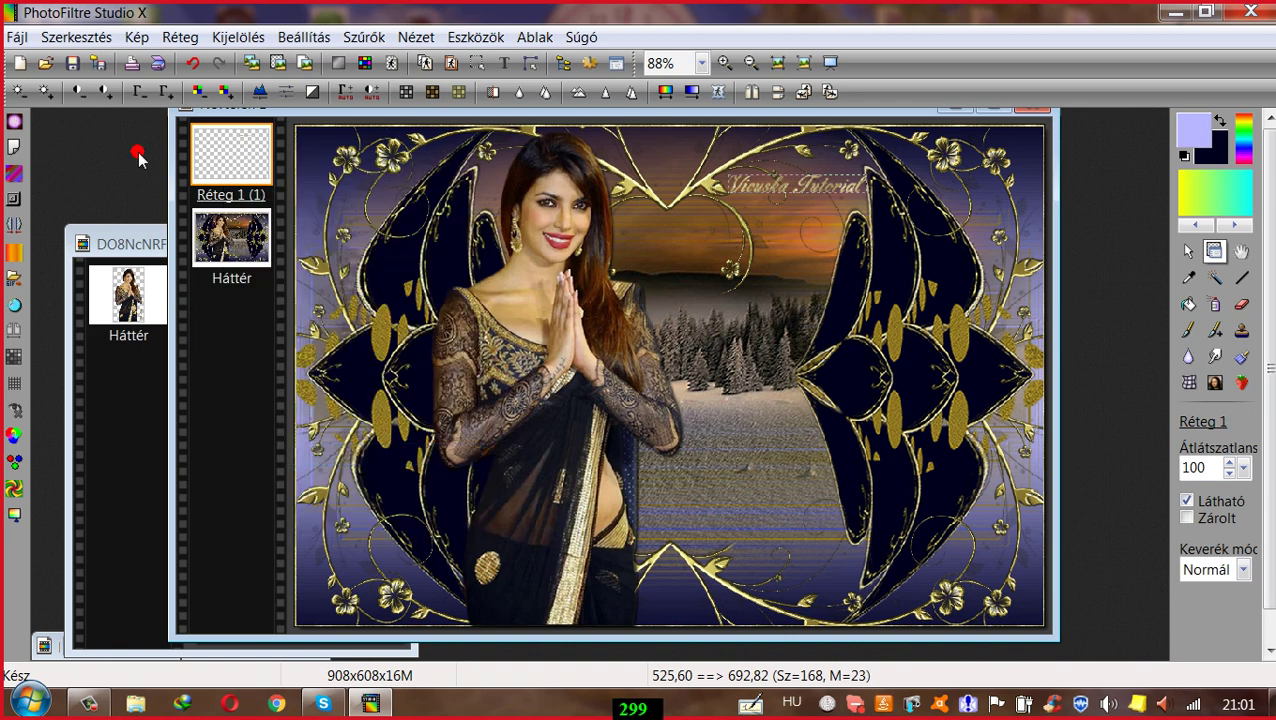
Step: Add a black smooth-edged (Élsímított) shadow to the caption layer with X offset -1, Y offset 2, opacity 80% and radius 3
left_click(181, 37)
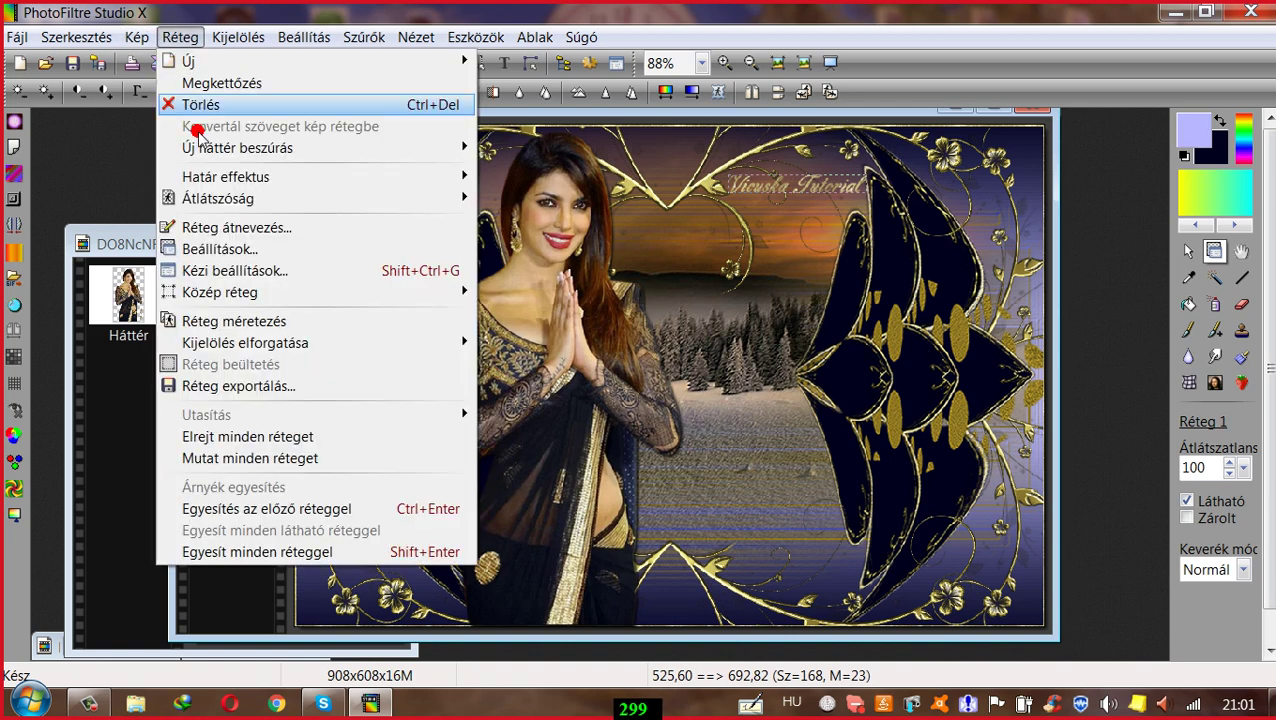
left_click(235, 248)
left_click(939, 253)
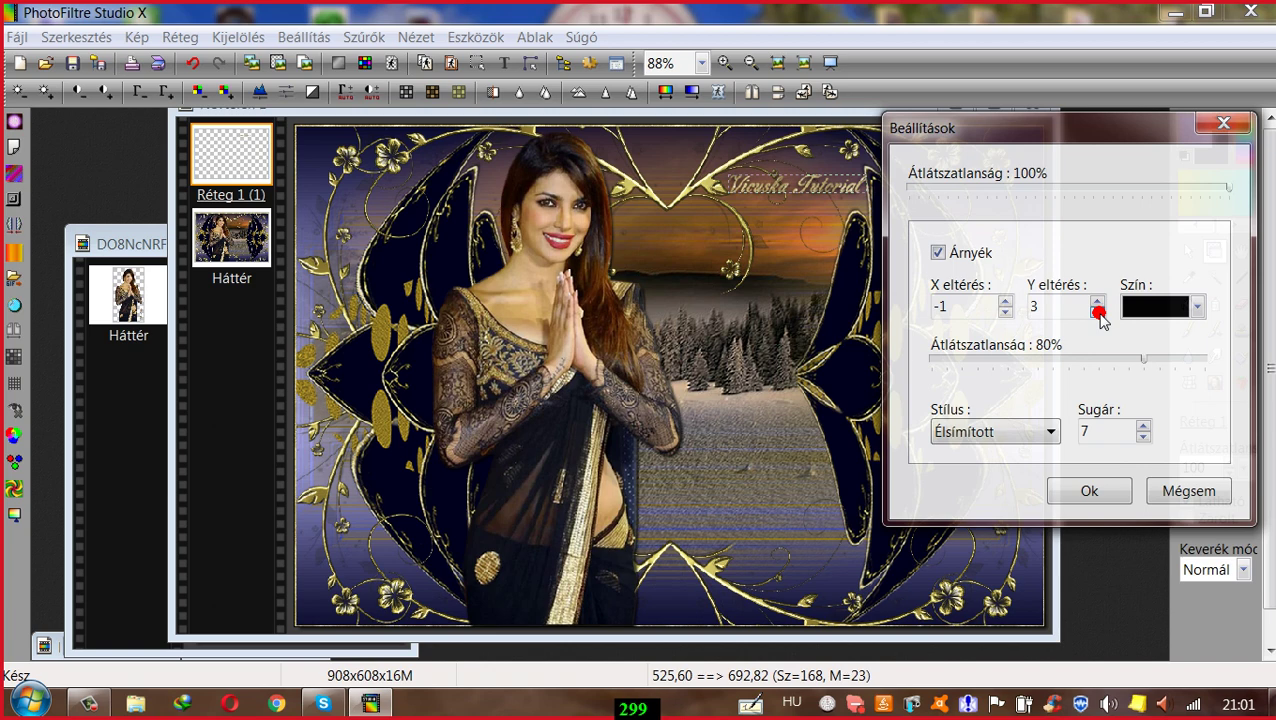
left_click(1143, 436)
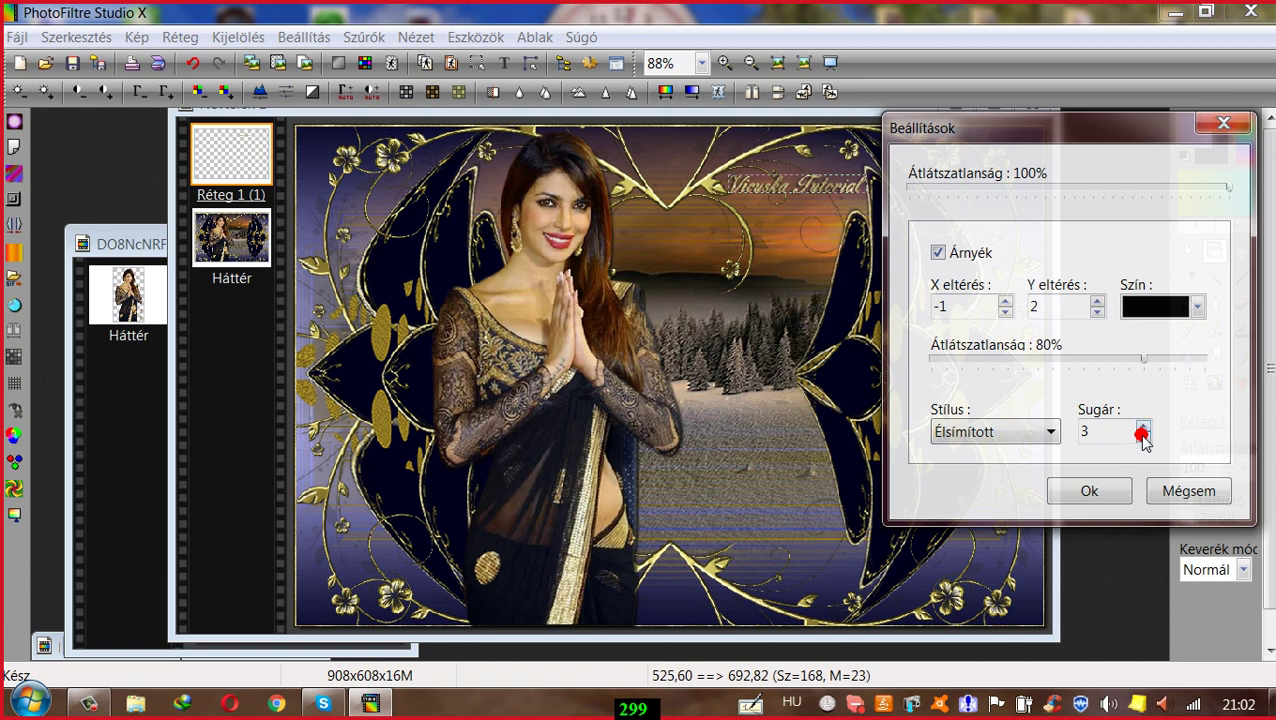
left_click(1105, 492)
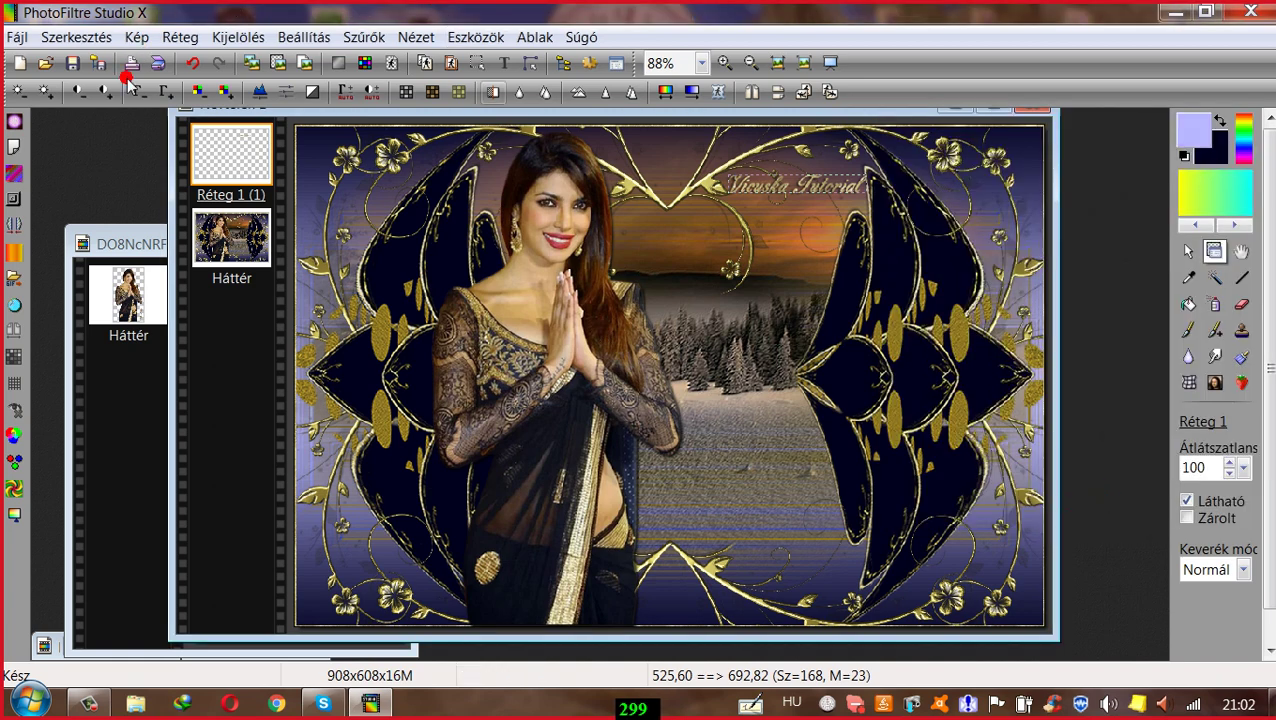
Step: Apply the moderate emboss filter (Mérsékelt domborítás) and the normal emboss filter (Domborítás) to the caption layer
left_click(363, 36)
mouse_move(402, 148)
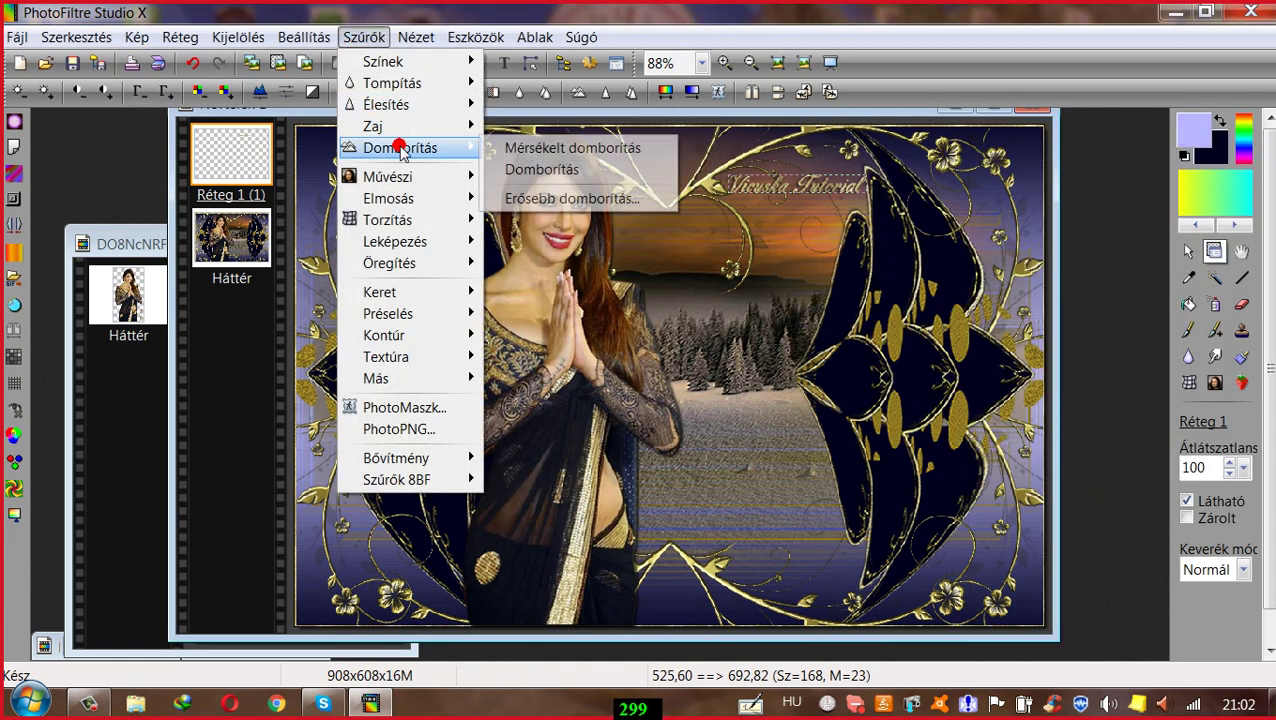
left_click(521, 148)
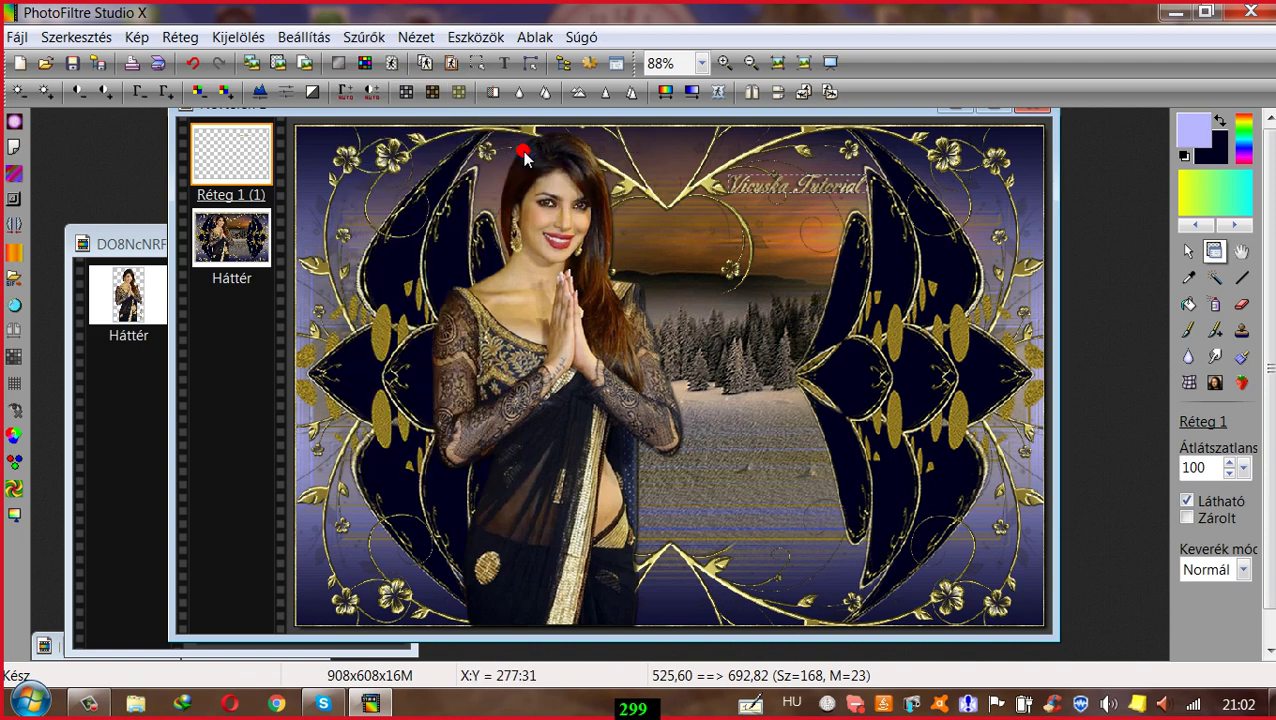
left_click(362, 37)
mouse_move(425, 148)
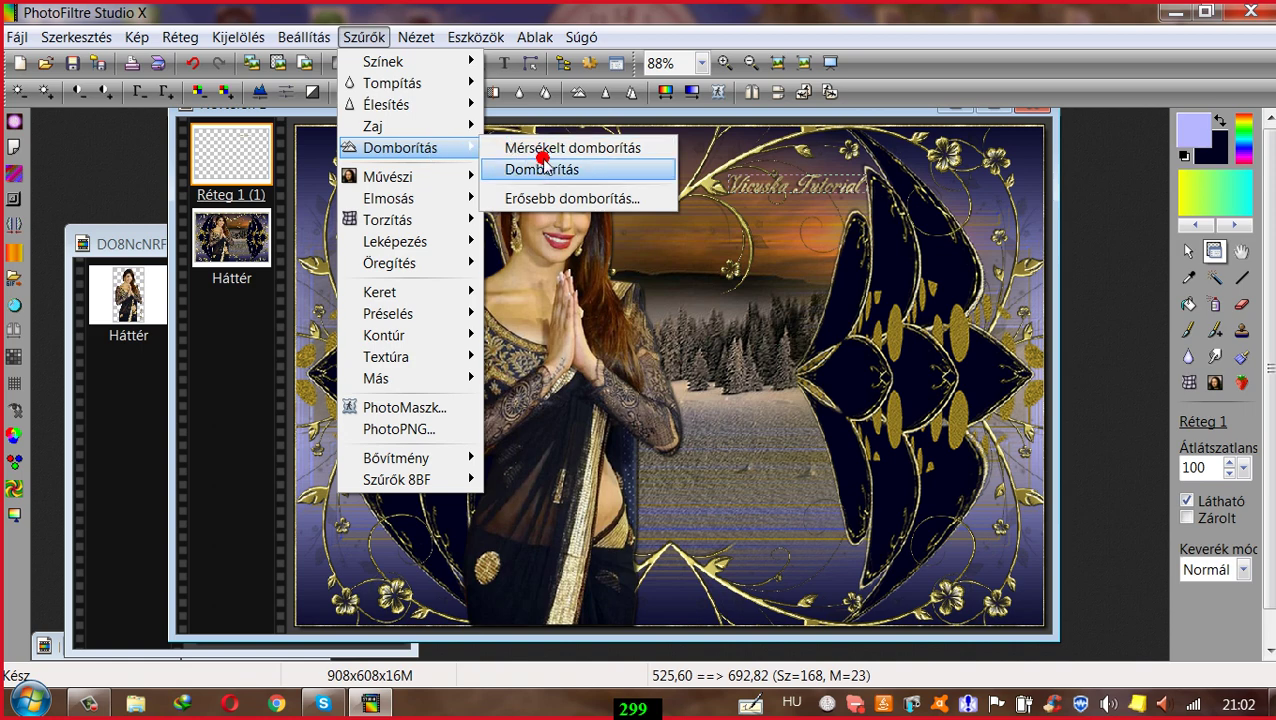
left_click(541, 170)
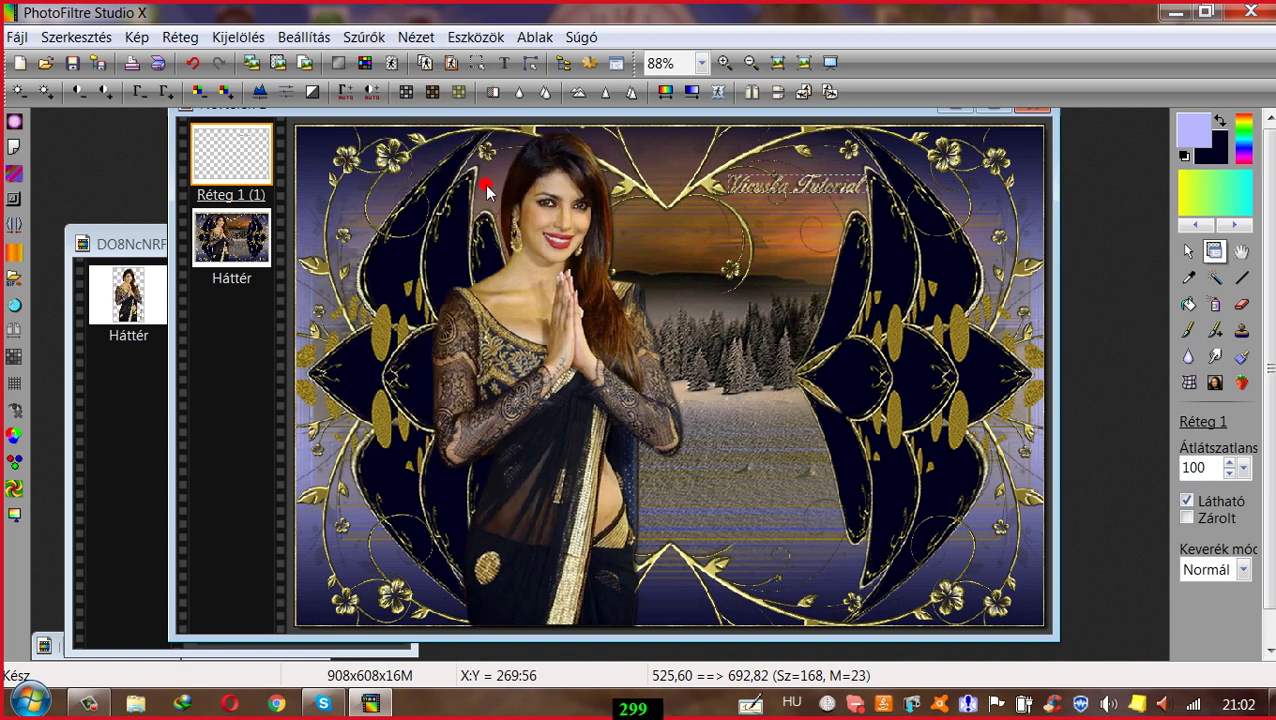
left_click(786, 240)
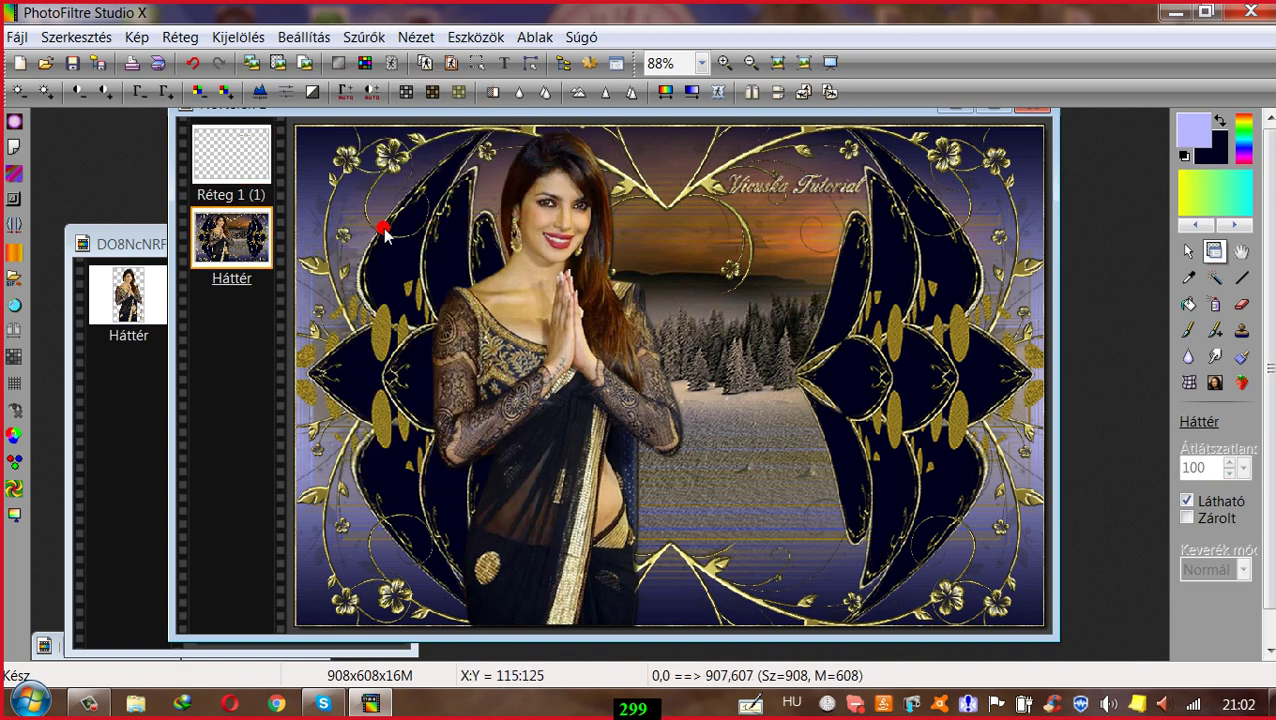
left_click(172, 37)
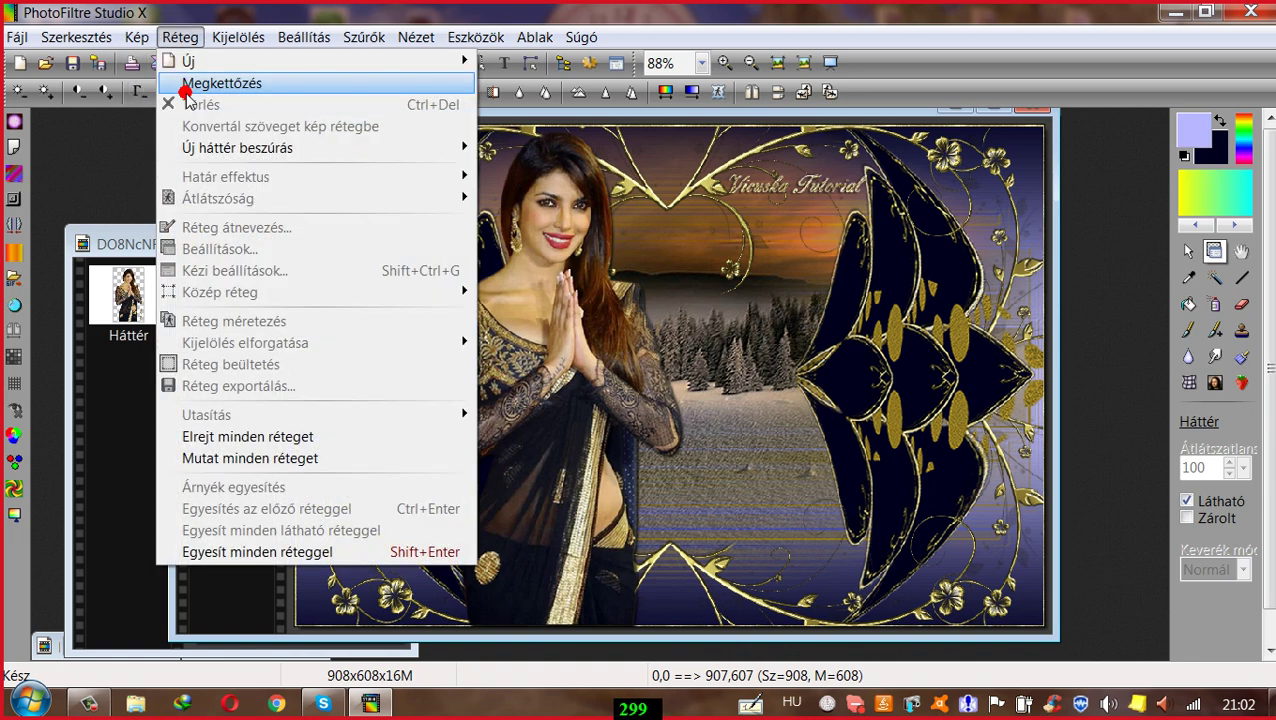
left_click(187, 84)
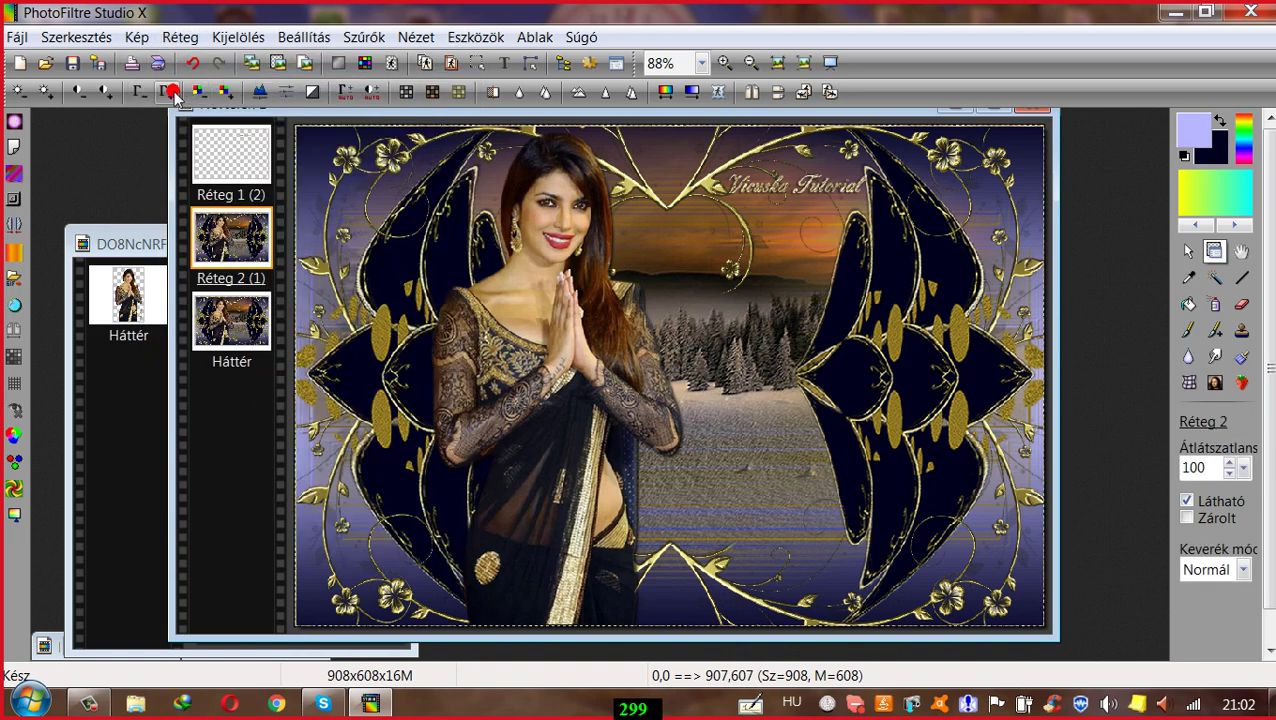
left_click(192, 62)
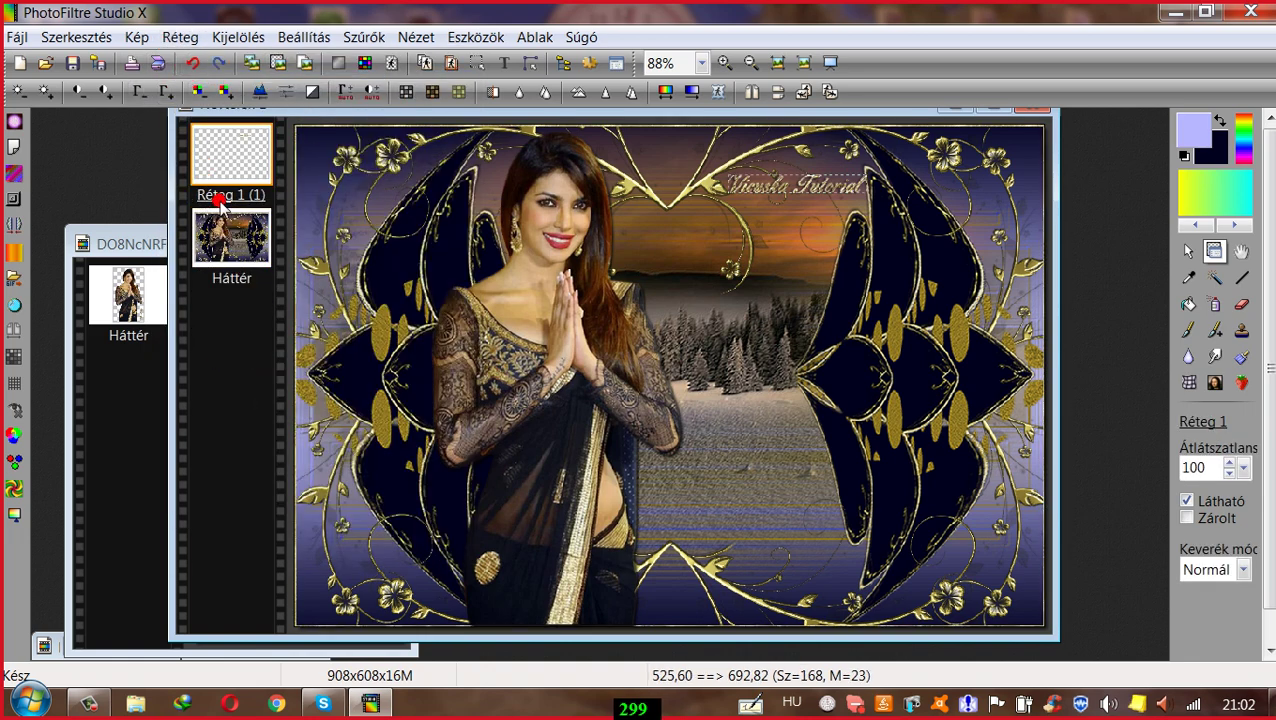
Step: Duplicate the embossed caption layer and move the copy down to the lower part of the picture, right of the woman
left_click(180, 37)
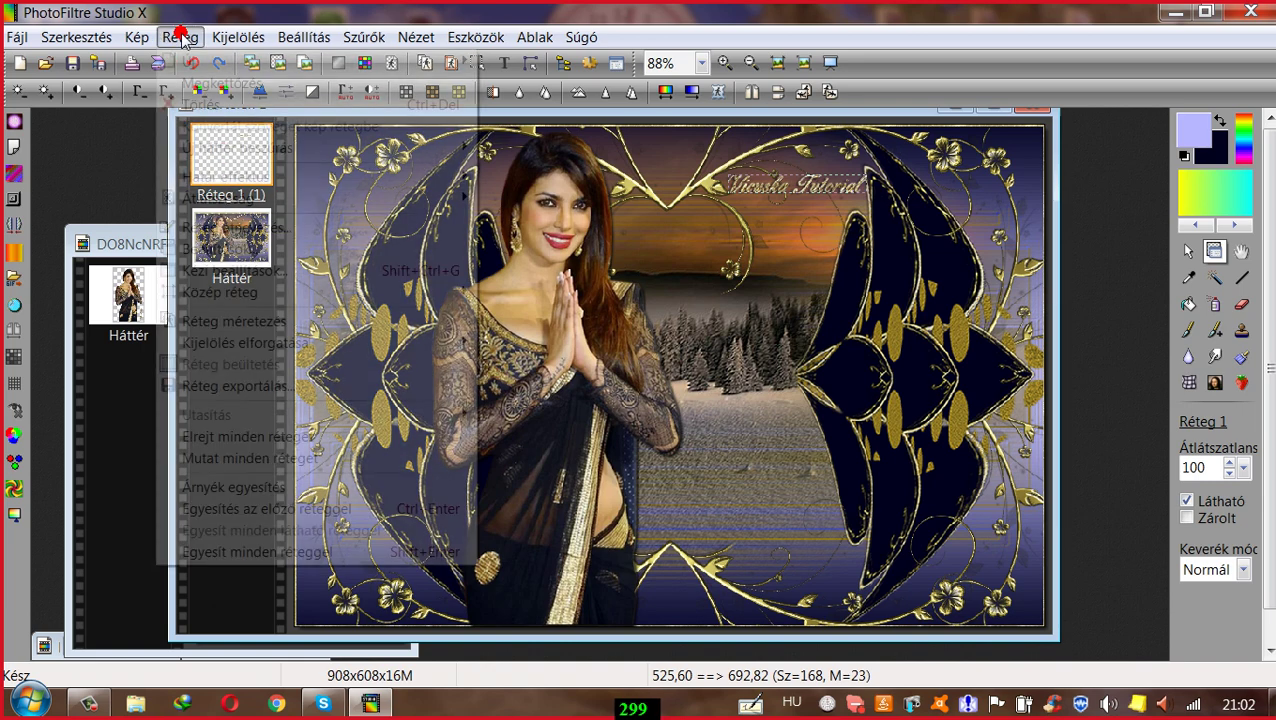
left_click(200, 84)
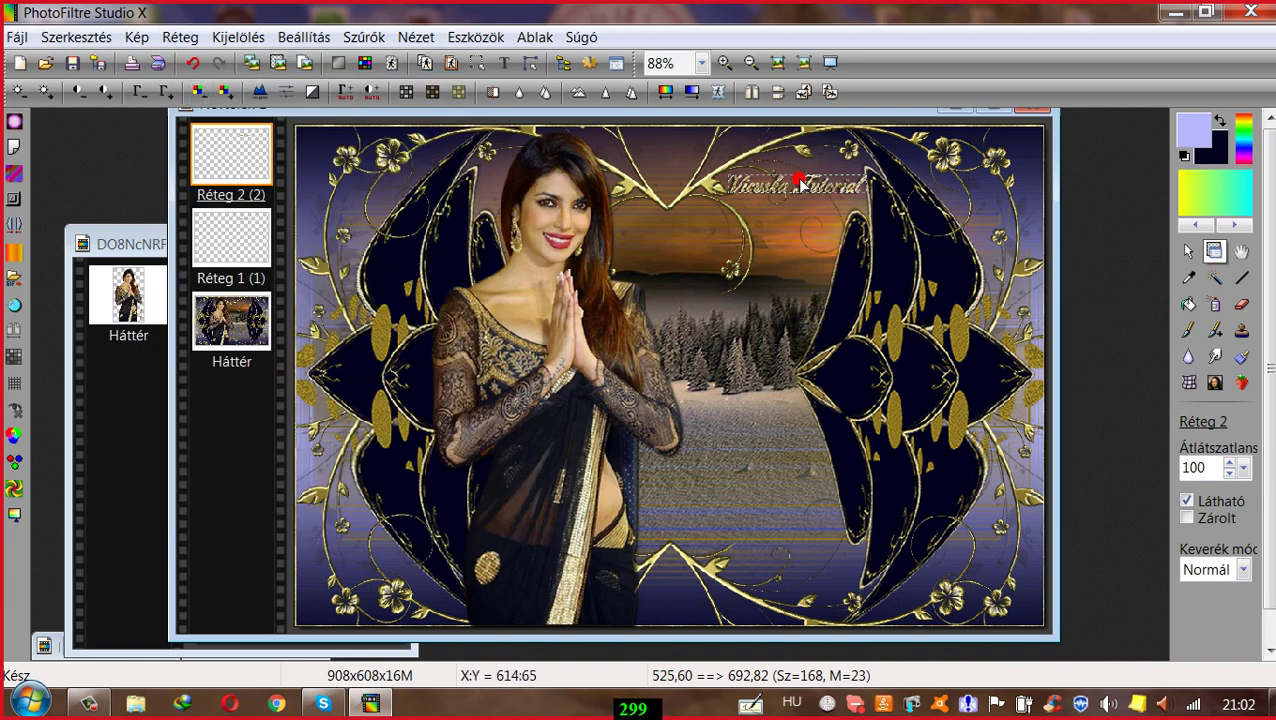
left_click_drag(780, 188, 815, 566)
Step: Erase the word Tutorial from the lower caption copy, leaving only the signature name, and nudge the copy slightly down and right
left_click(1241, 304)
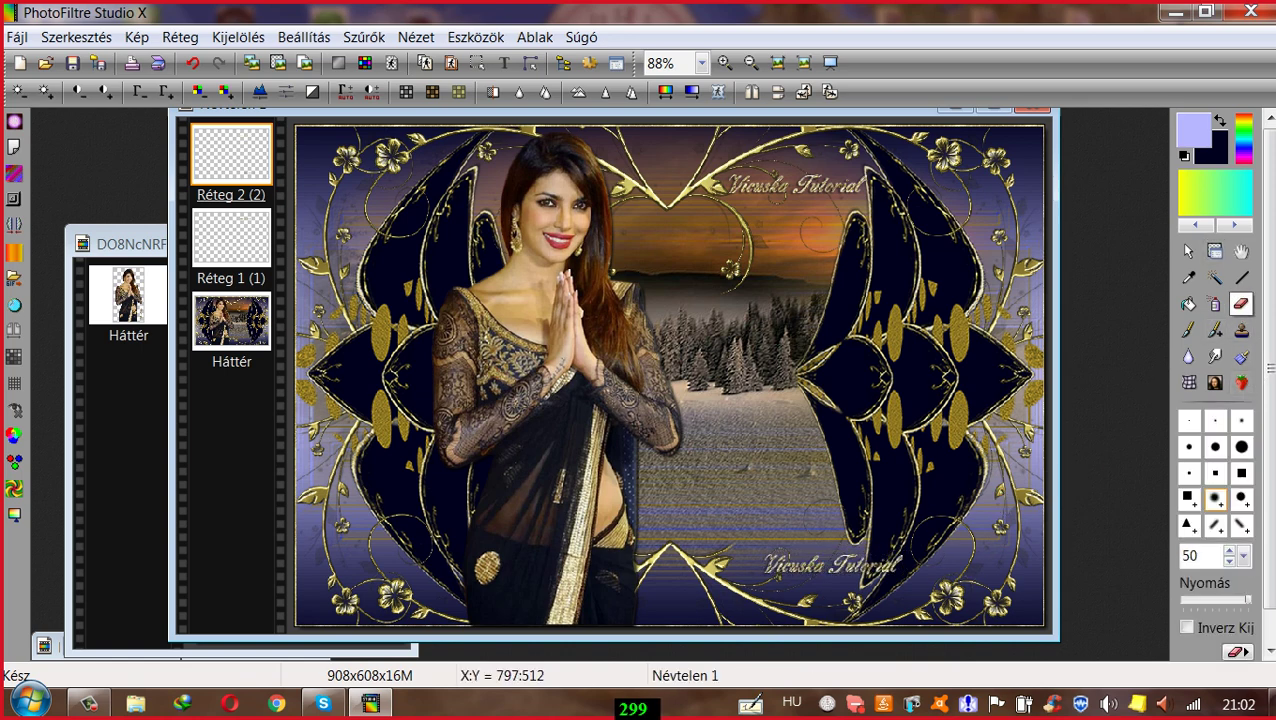
mouse_move(983, 540)
left_mouse_down()
mouse_move(856, 587)
mouse_move(770, 571)
mouse_move(805, 566)
mouse_move(777, 552)
left_mouse_up()
left_click(1214, 251)
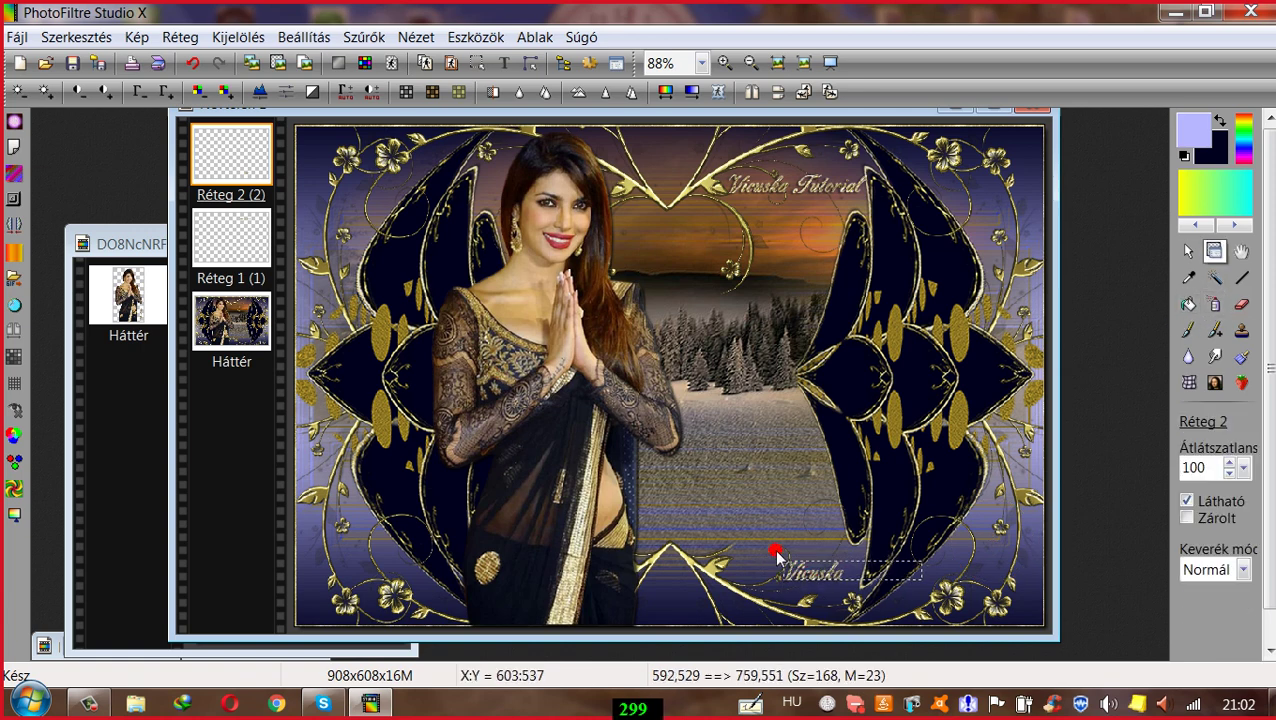
Step: Merge the lower signature layer into the caption layer and merge the result into the background
right_click(243, 145)
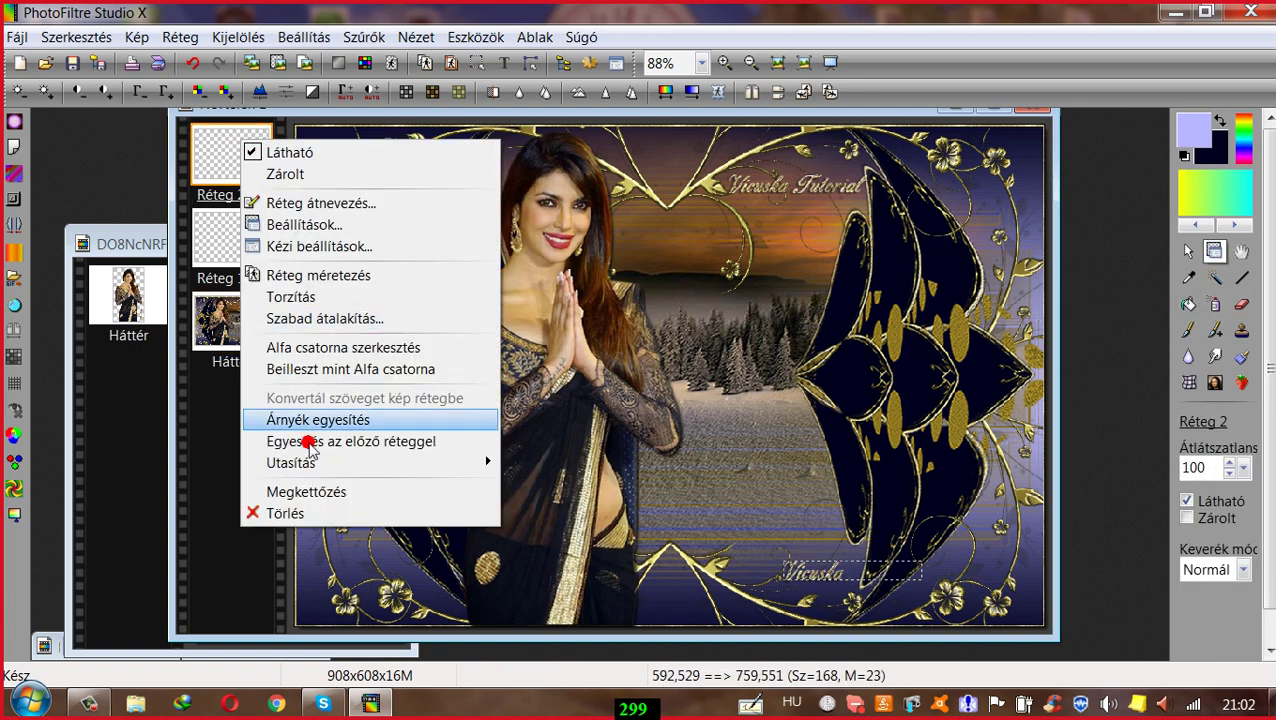
left_click(320, 441)
right_click(225, 145)
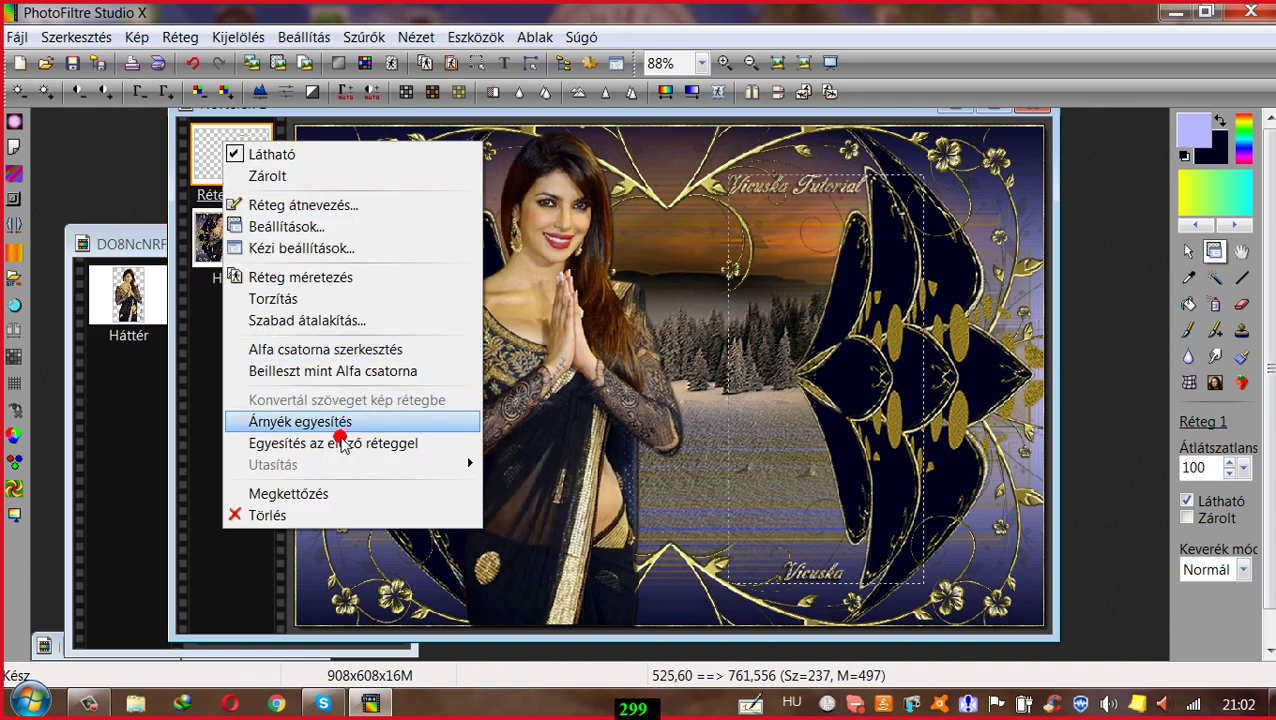
left_click(336, 442)
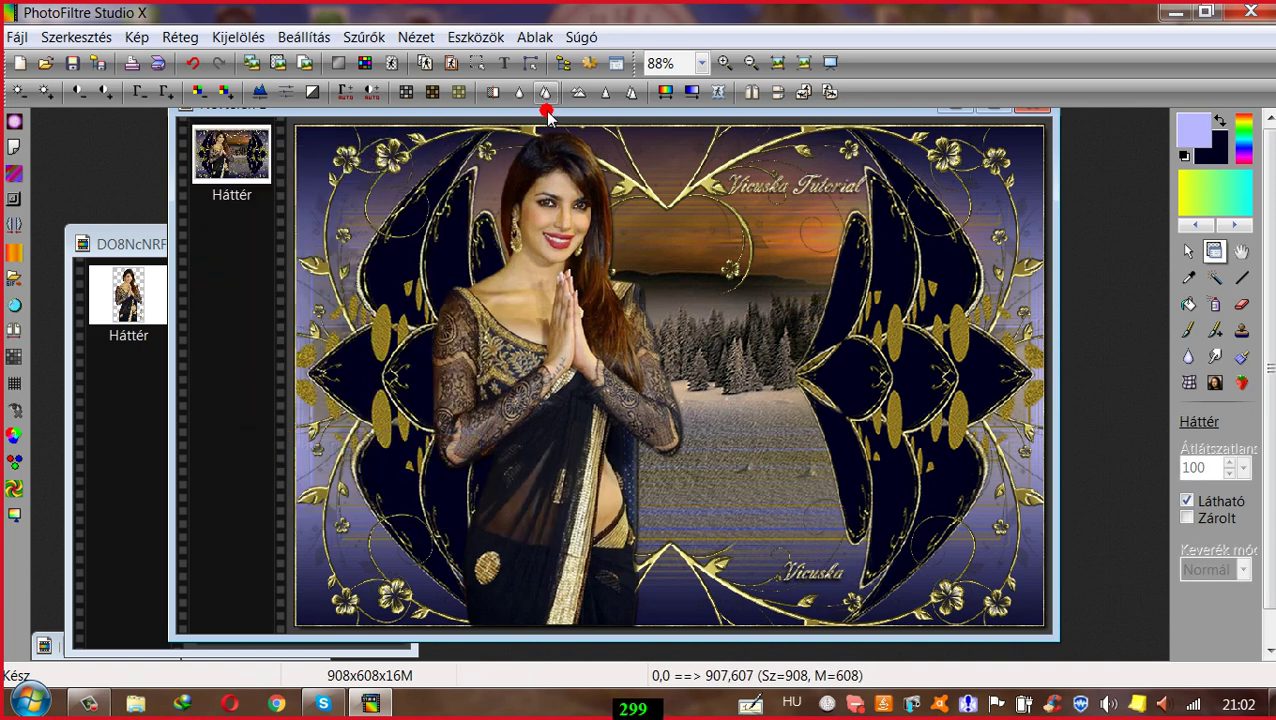
left_click_drag(548, 117, 418, 117)
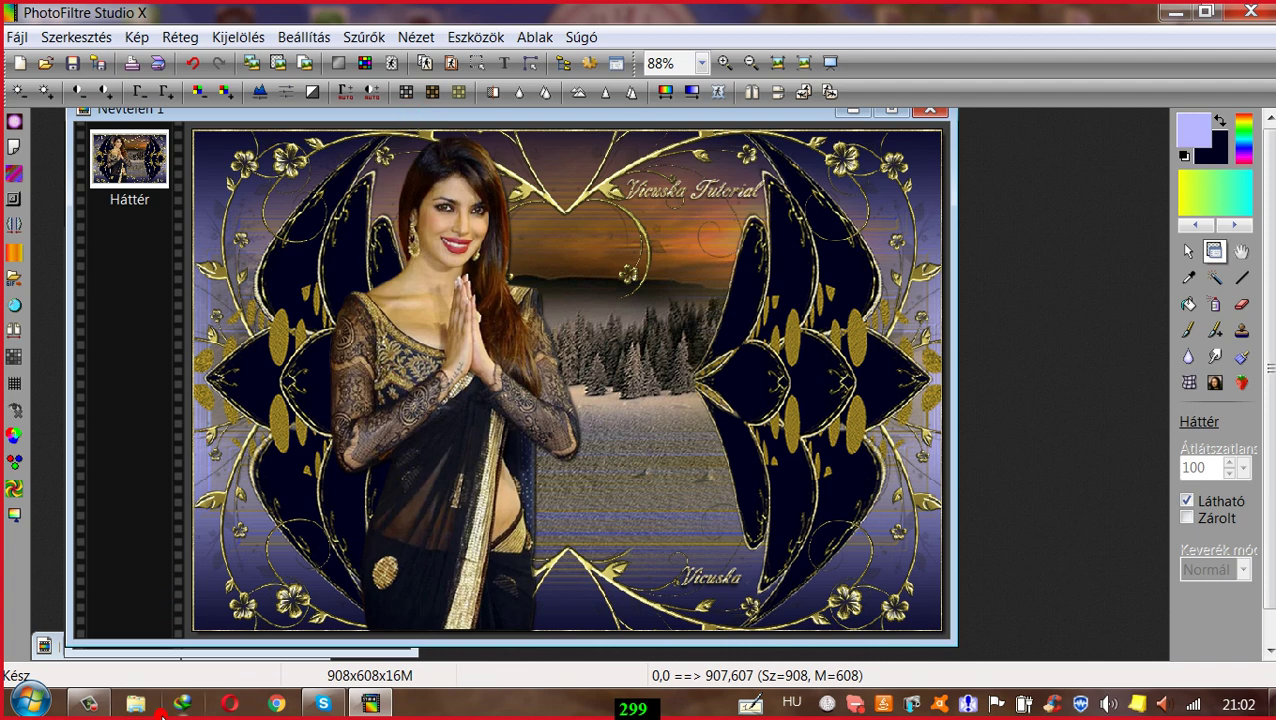
mouse_move(88, 708)
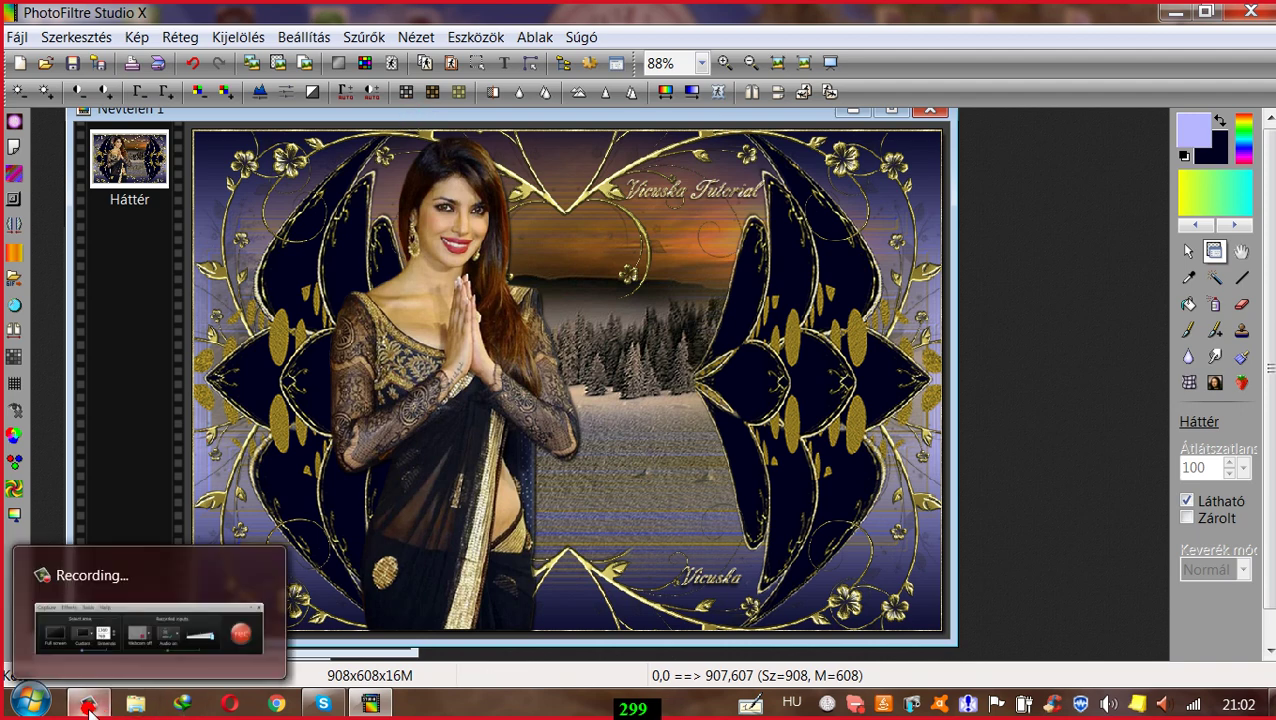
left_click(88, 708)
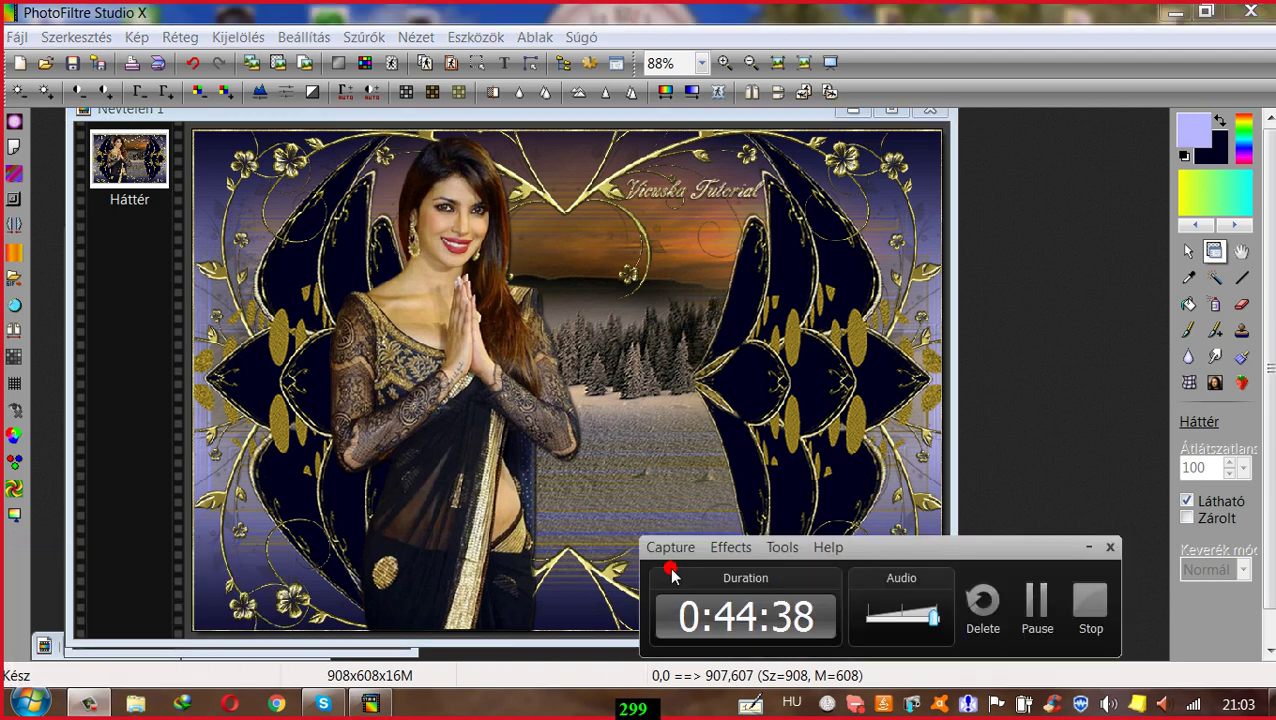